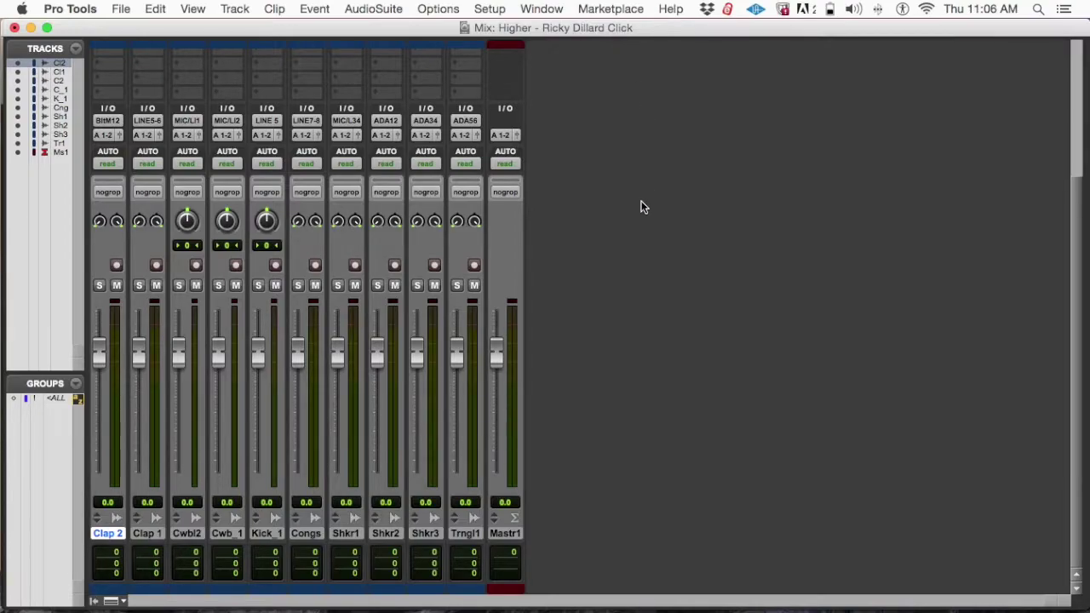
Examine the clip waveforms of all tracks from Clap 2 to Triangle 1 along the timeline in the Edit window
key(super+equal)
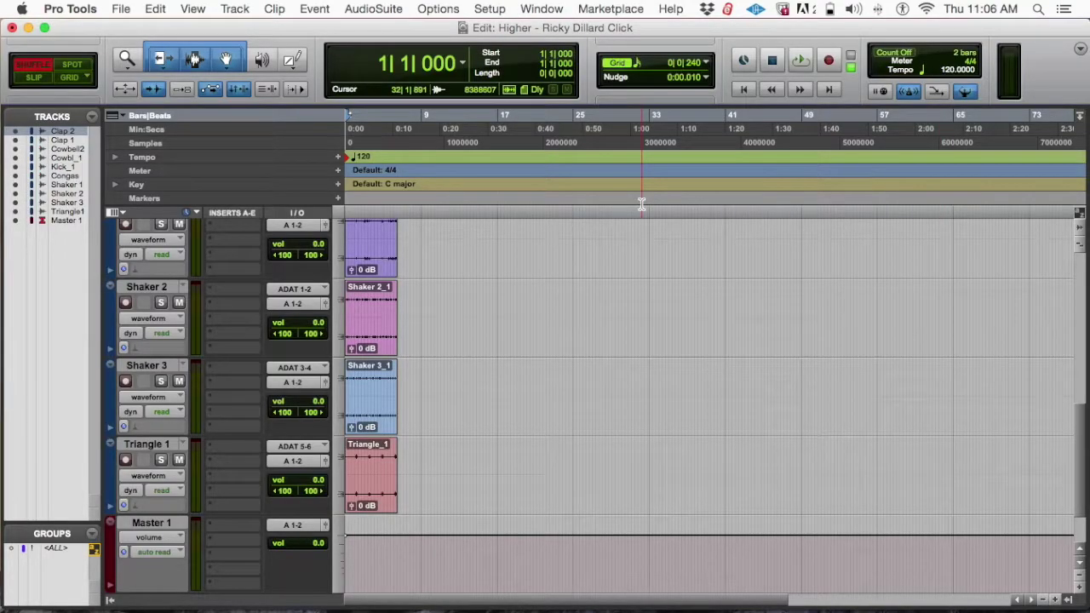
key(super+bracketright)
key(super+bracketright)
key(super+bracketright)
key(super+bracketright)
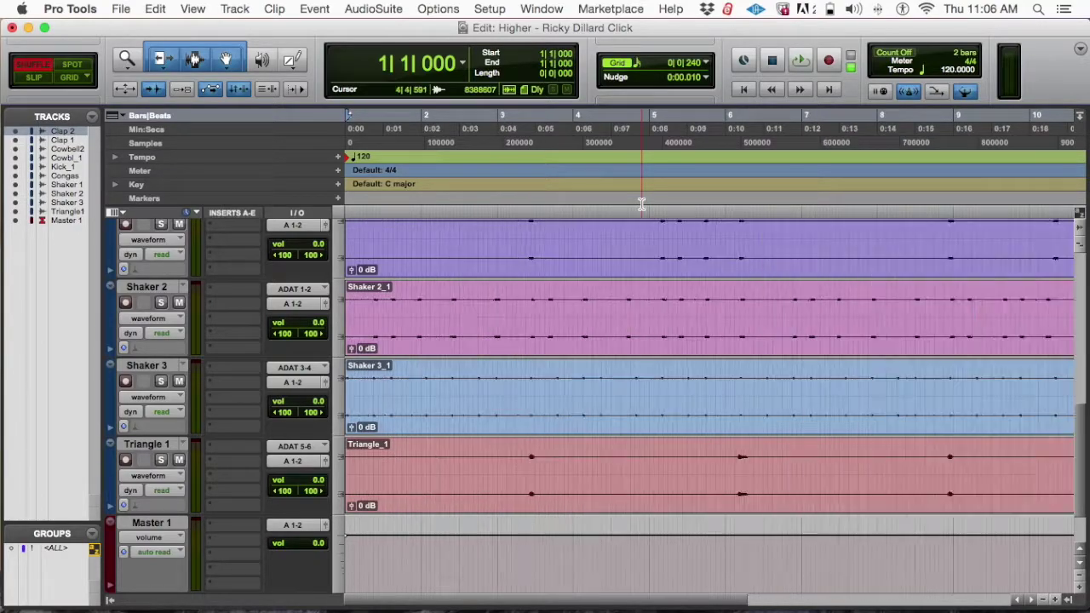
key(super+bracketleft)
key(super+bracketleft)
key(super+bracketleft)
key(super+bracketright)
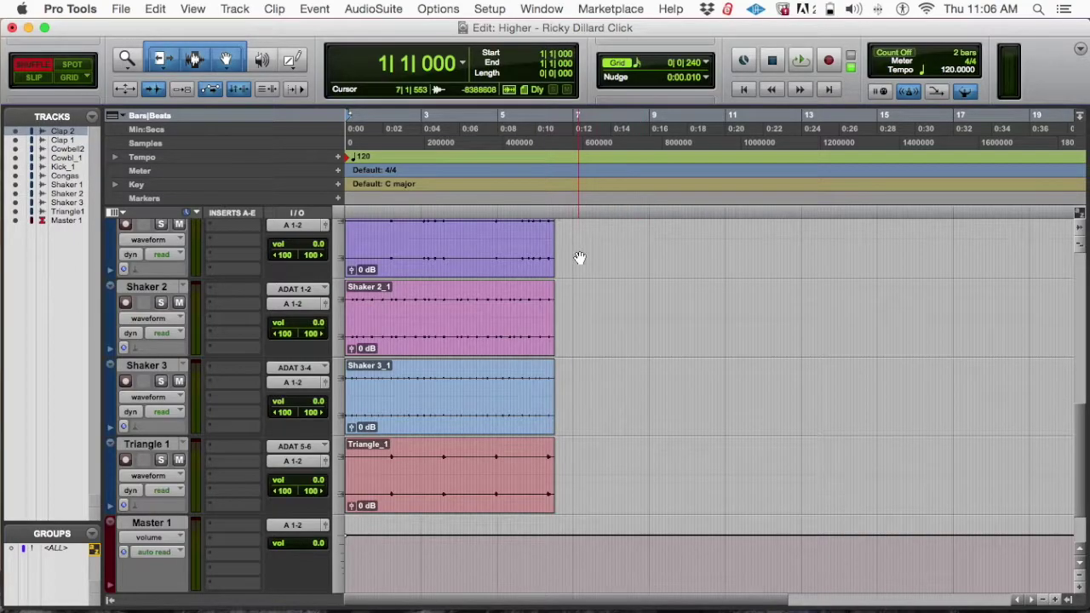
scroll(574, 247, up, 10)
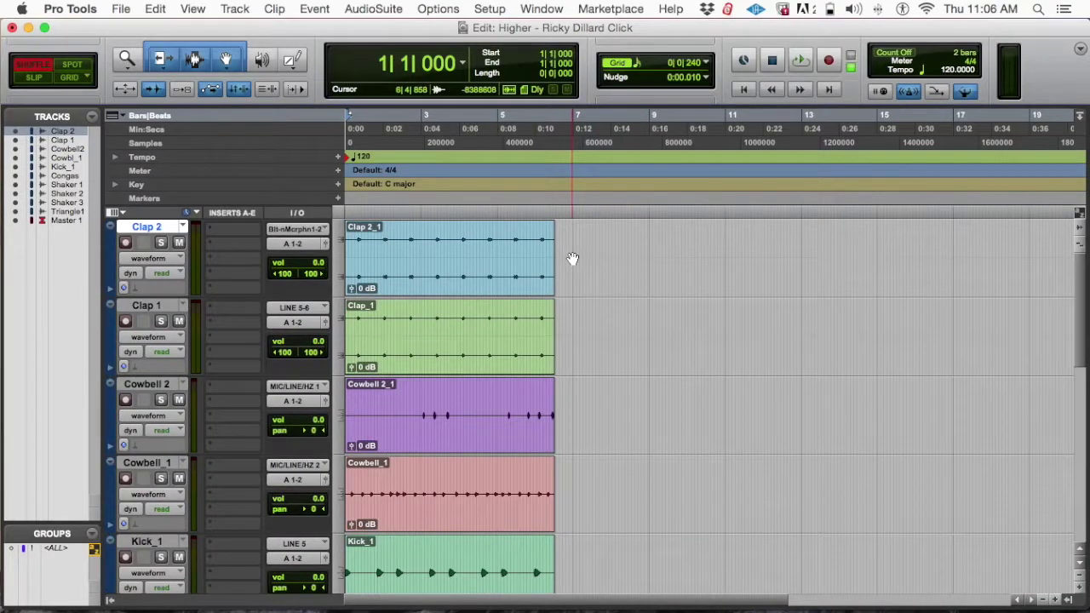
key(super+bracketright)
key(super+bracketright)
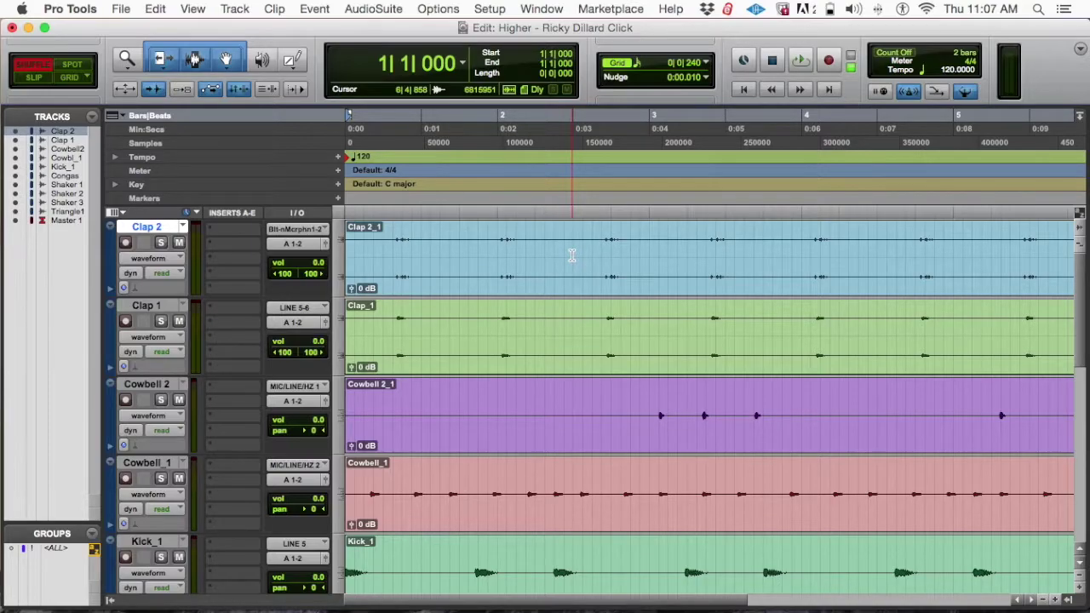
scroll(640, 255, down, 10)
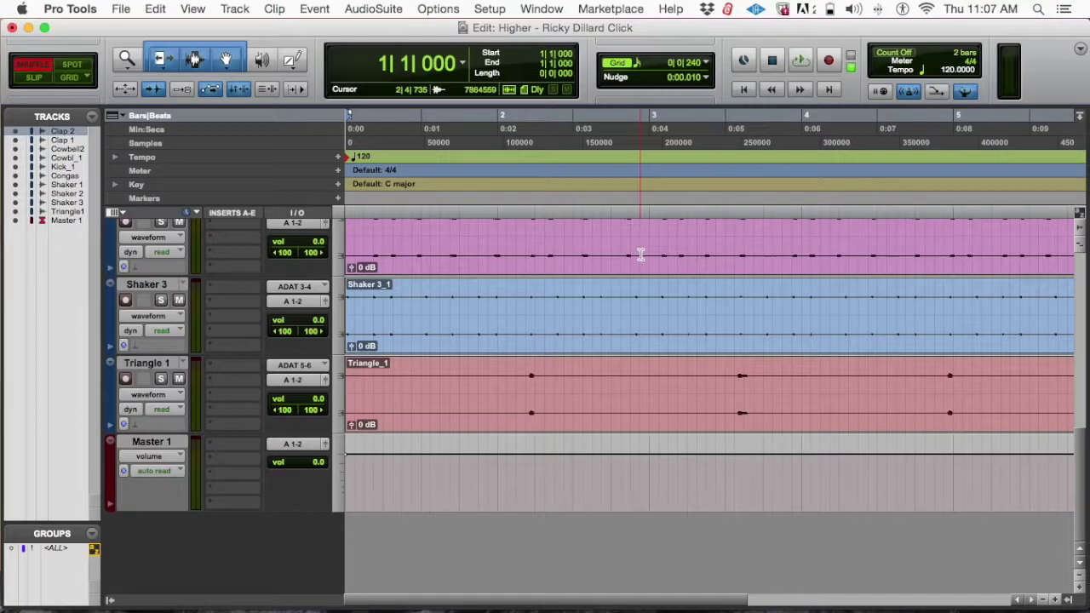
scroll(640, 254, up, 10)
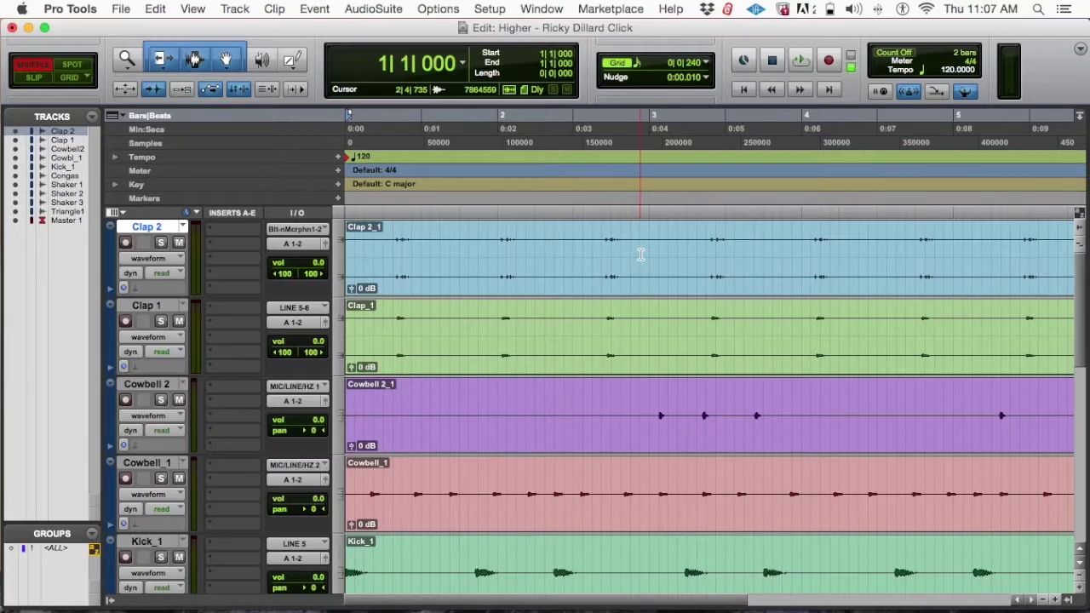
scroll(647, 254, down, 3)
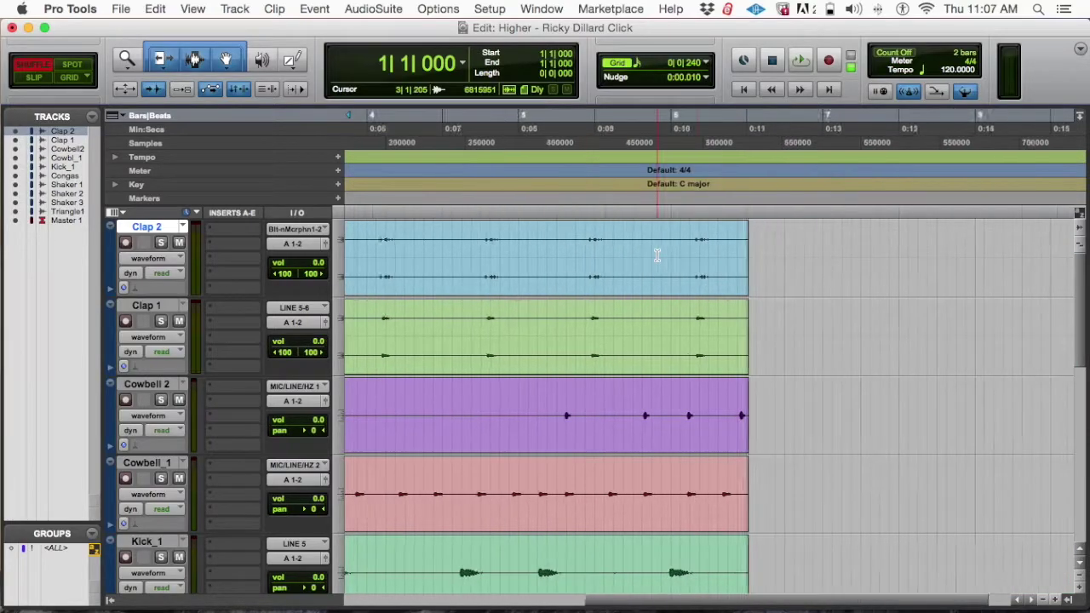
scroll(656, 253, down, 1)
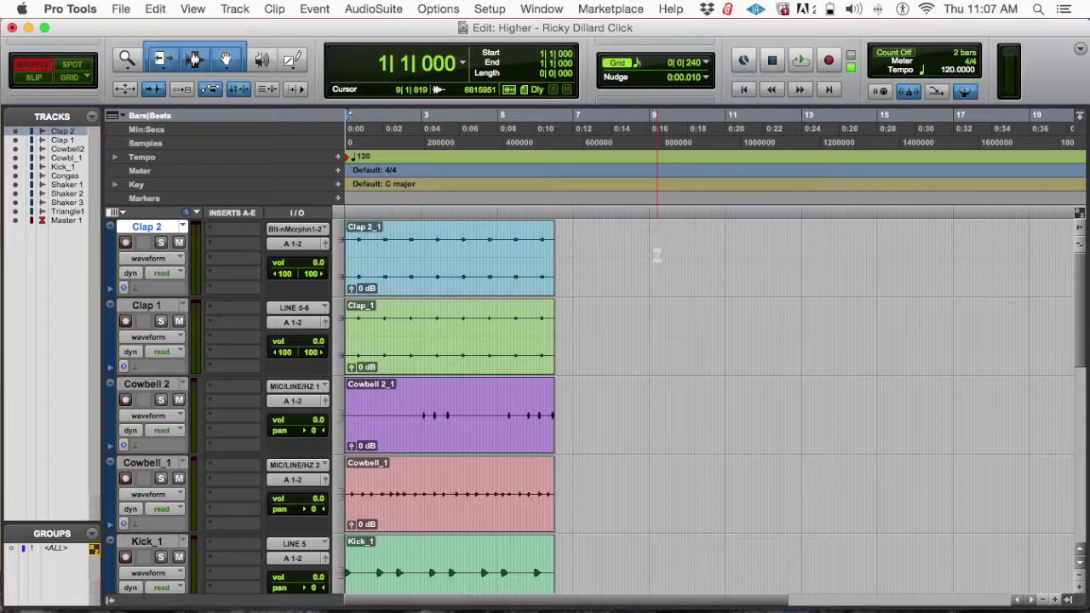
scroll(655, 251, up, 1)
scroll(620, 255, down, 10)
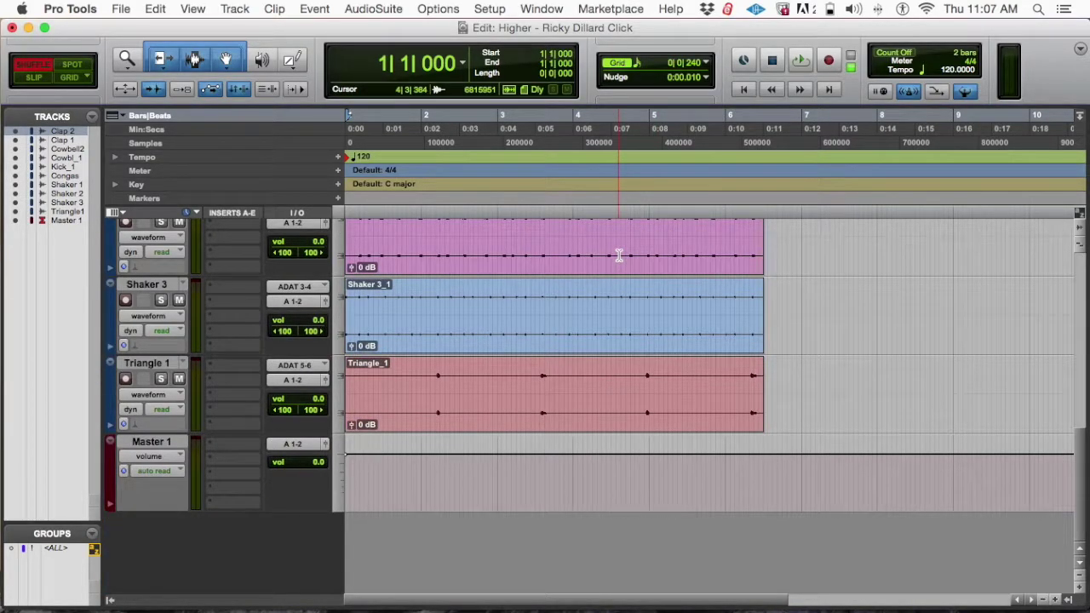
scroll(619, 255, up, 10)
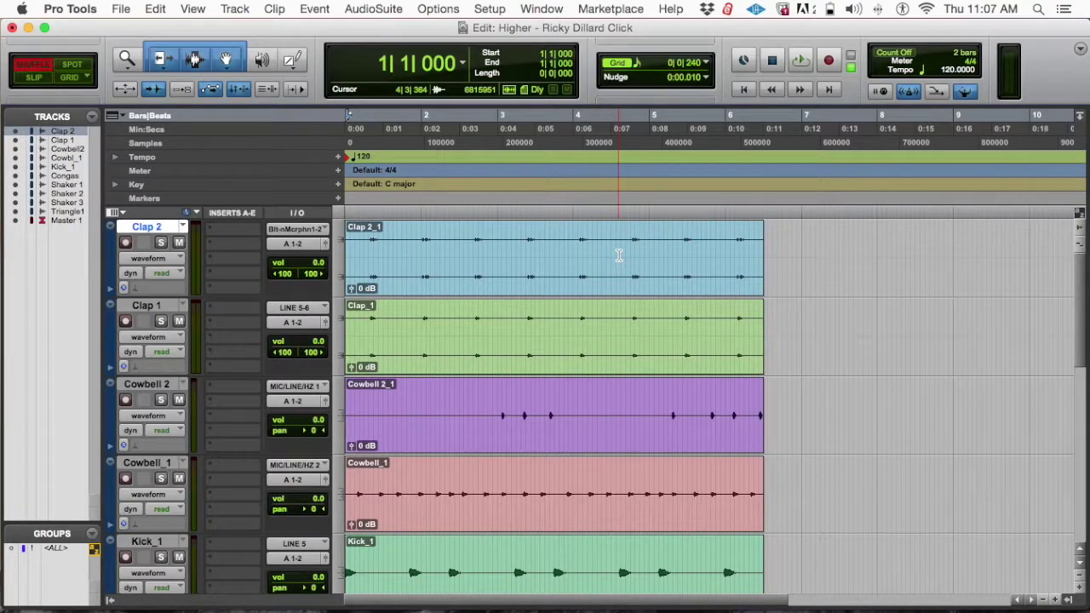
Set the session tempo to 87 BPM at the start of the timeline
key(Return)
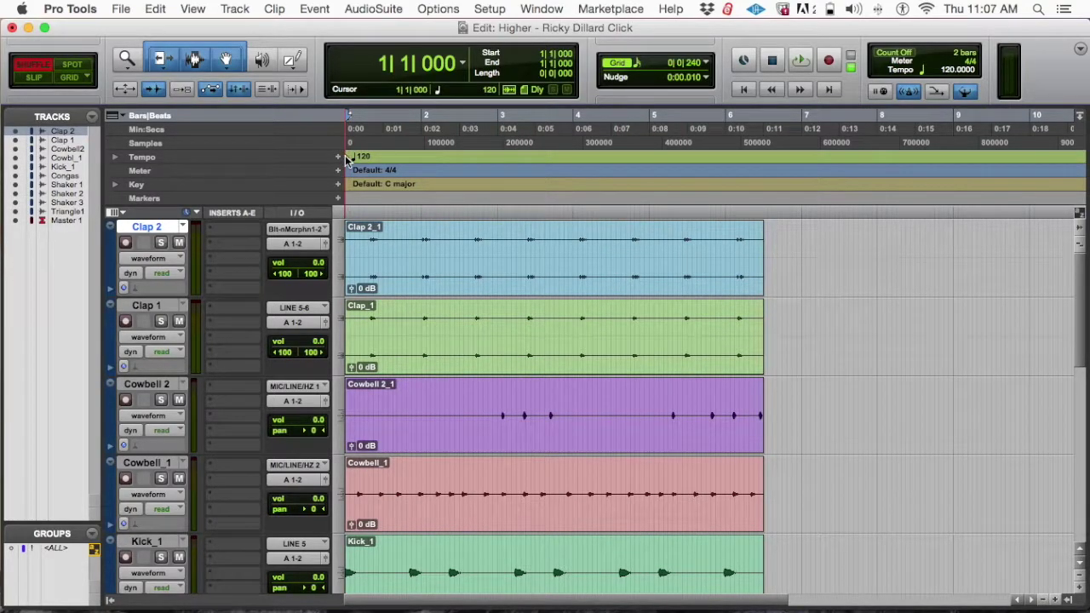
double_click(348, 158)
text(87)
key(Return)
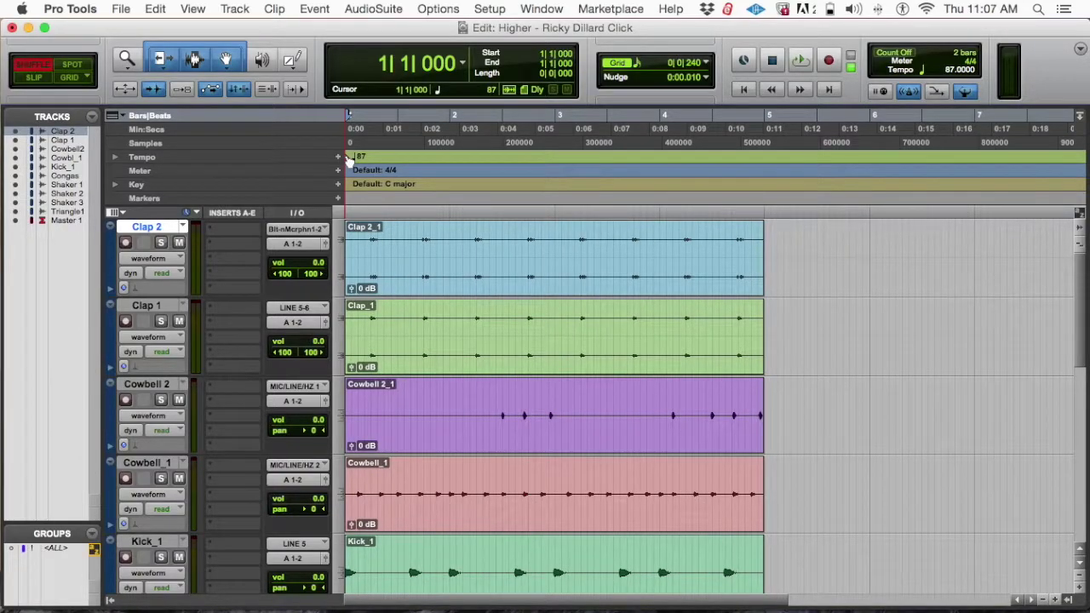
Lower the Master 1 fader to about -5.2 dB in the Mix window
key(super+equal)
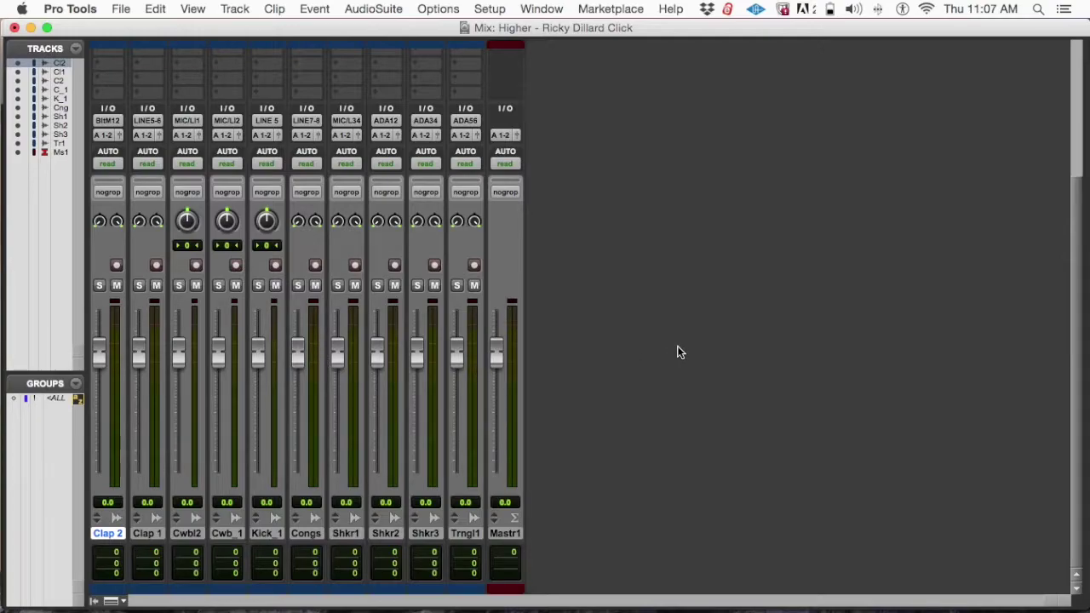
alt+click(498, 356)
mouse_move(498, 360)
mouse_down()
mouse_move(497, 411)
mouse_move(502, 373)
mouse_up()
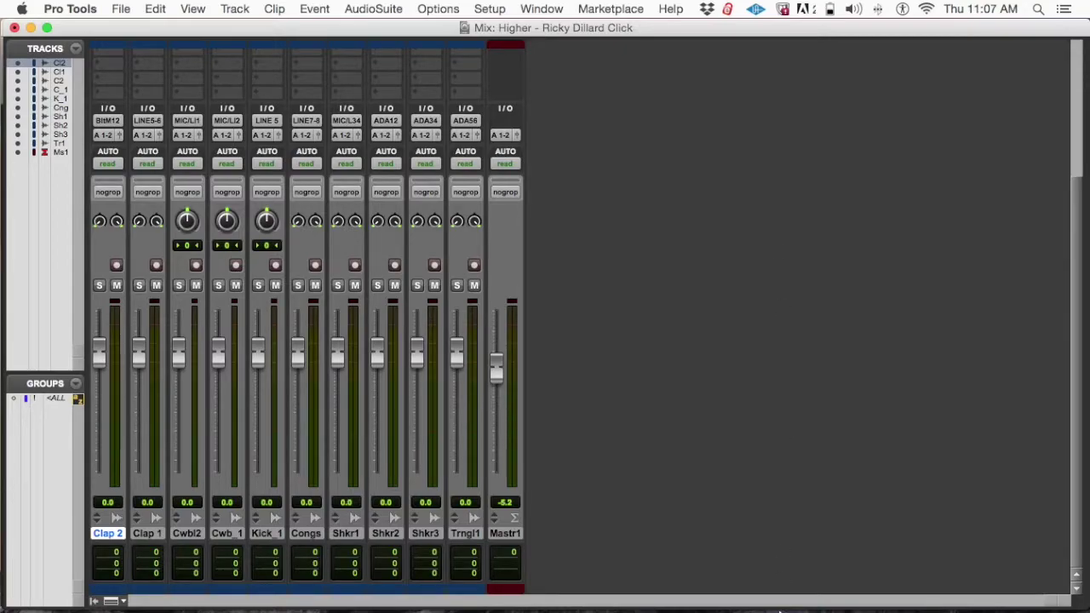
click(961, 562)
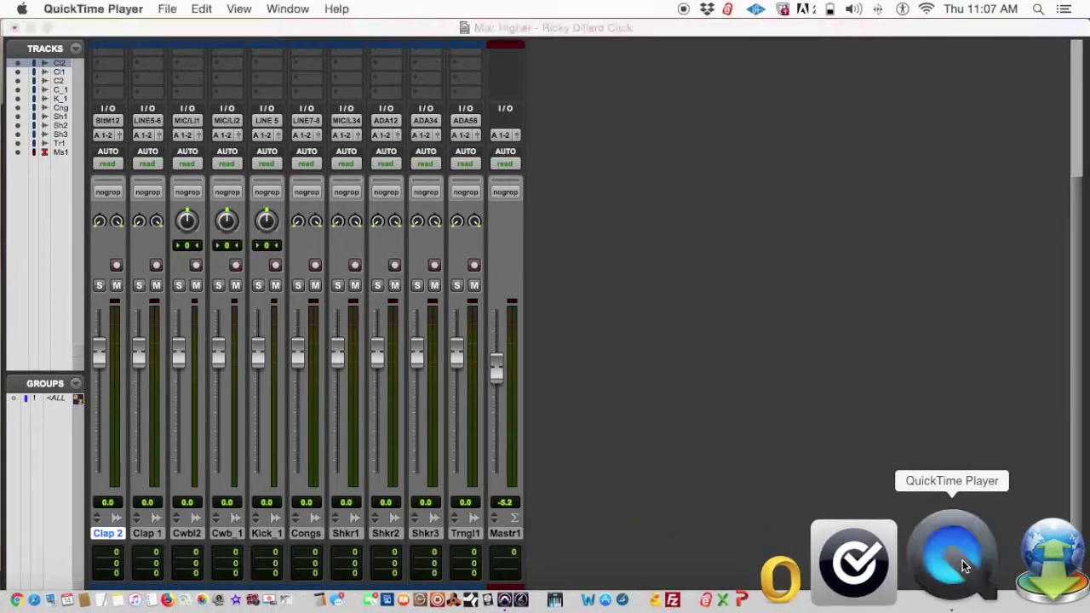
click(742, 288)
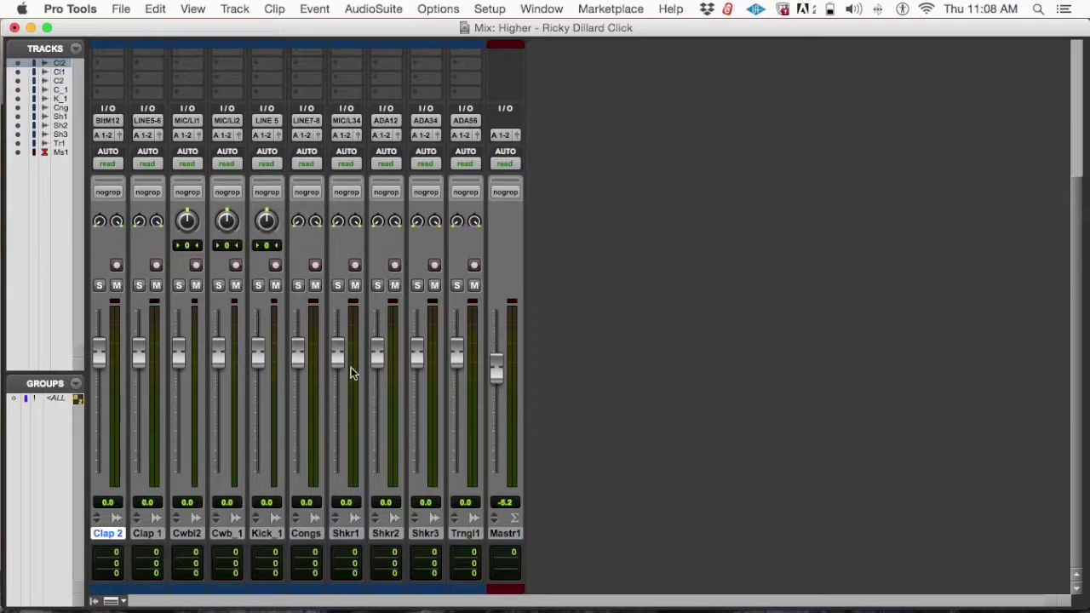
Create an Edit and Mix group from all tracks between Clap 2 and Triangle 1, leaving out Master 1
shift+click(465, 533)
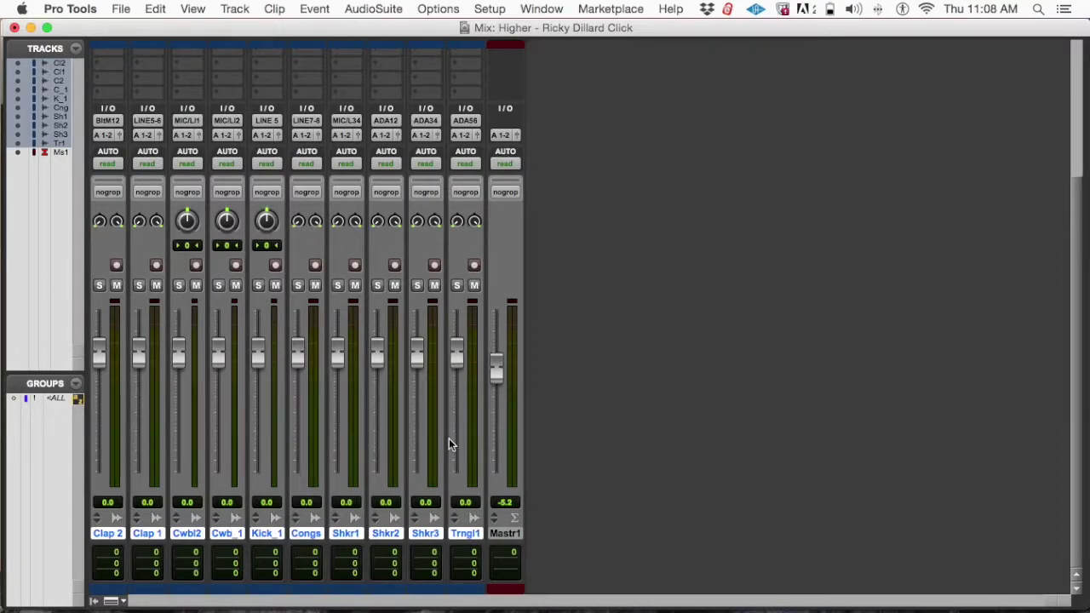
key(super+g)
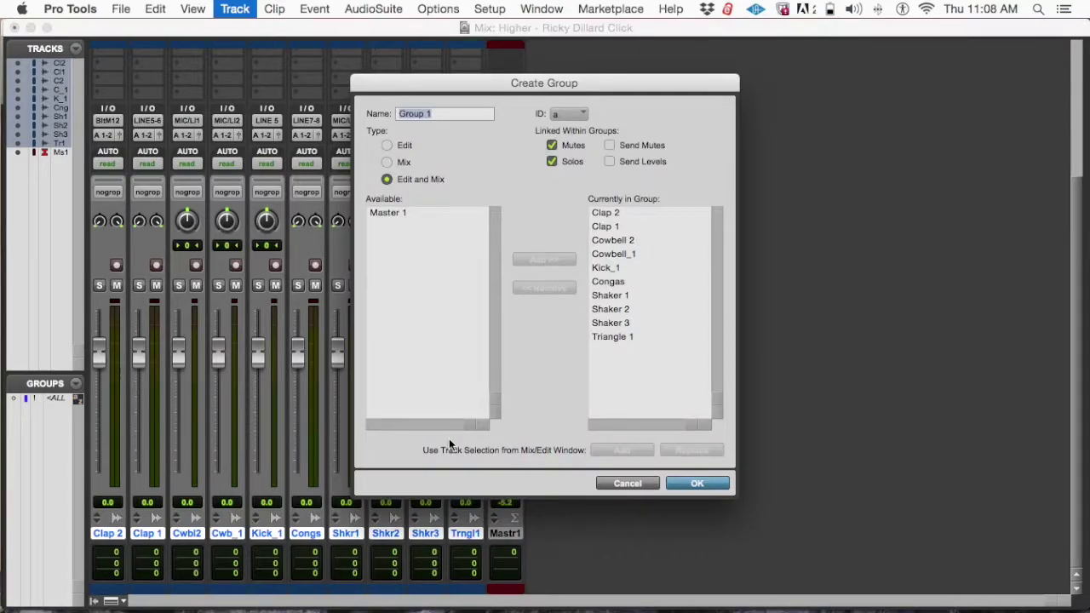
key(Return)
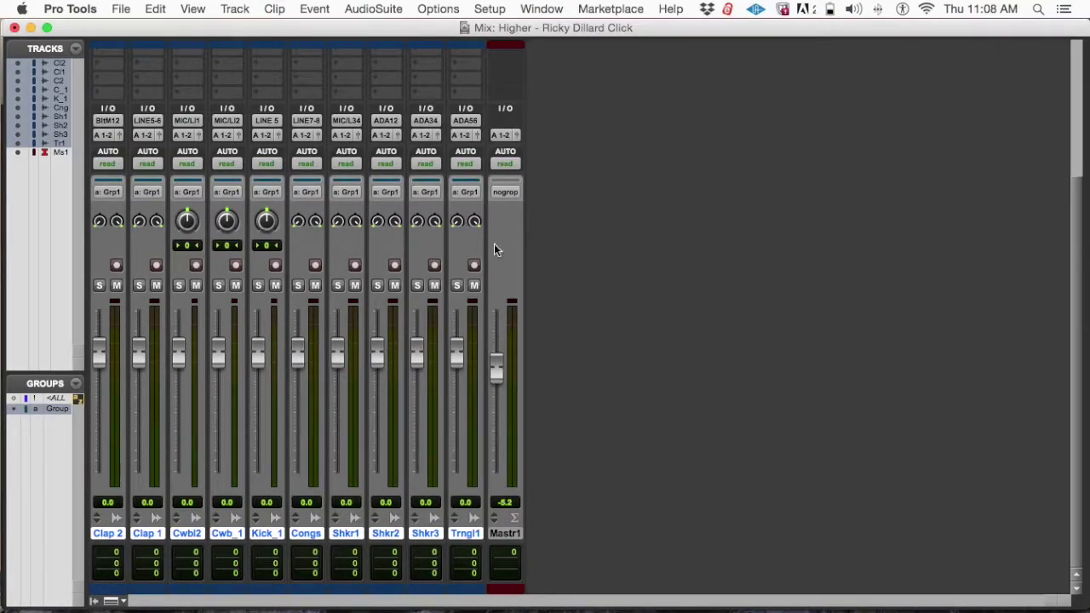
Pull the grouped track faders down to -∞ together and deactivate the group
drag(452, 357, 463, 603)
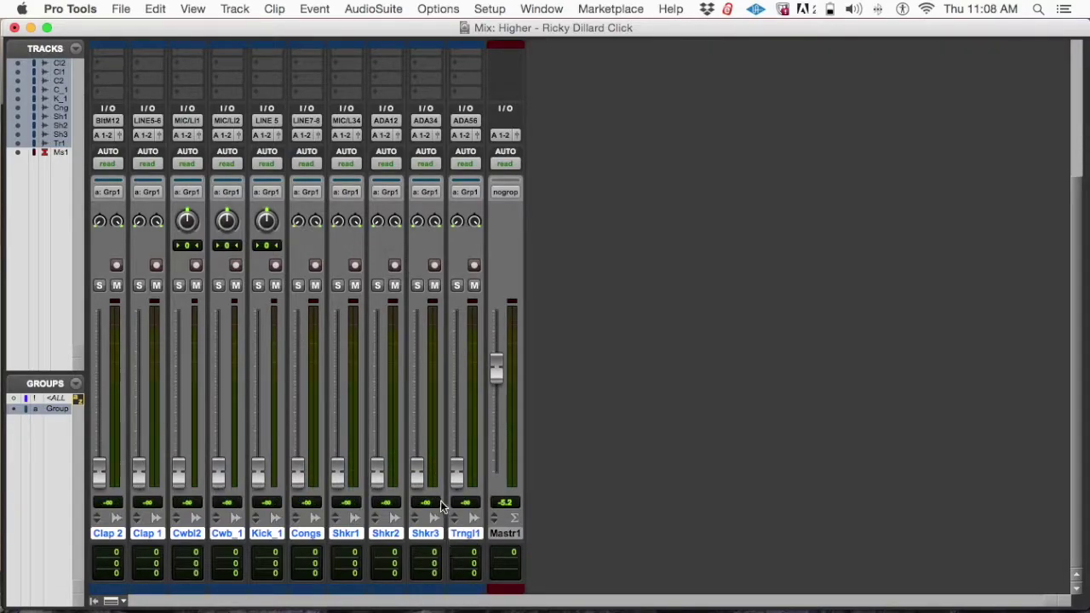
key(a)
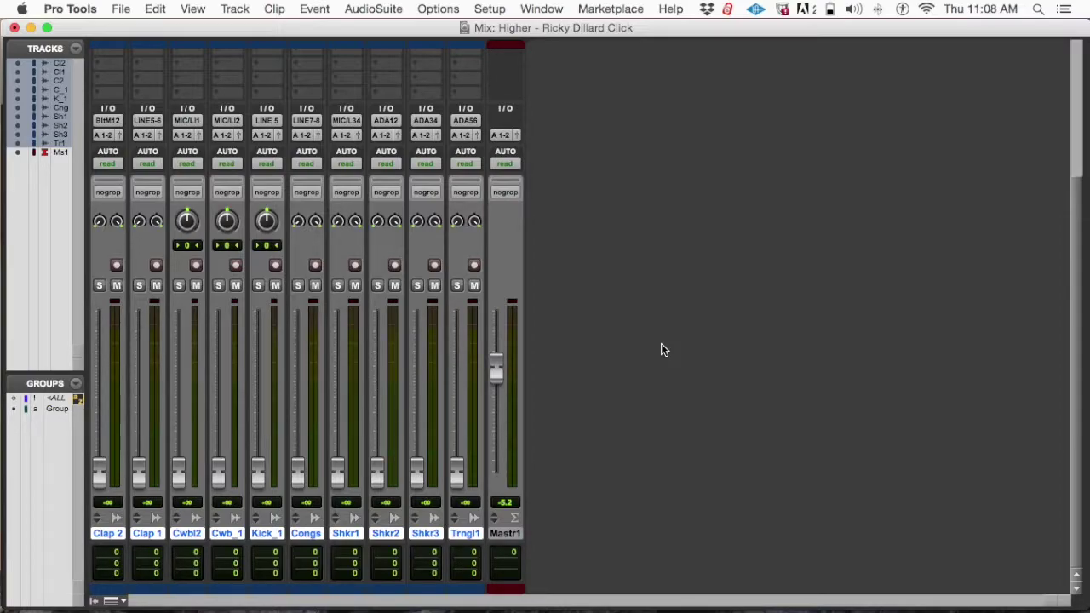
Examine the inserts, sends, I/O, pan and fader sections of the channel strips in the Mix window
scroll(660, 343, up, 5)
scroll(661, 343, down, 1)
scroll(663, 349, down, 1)
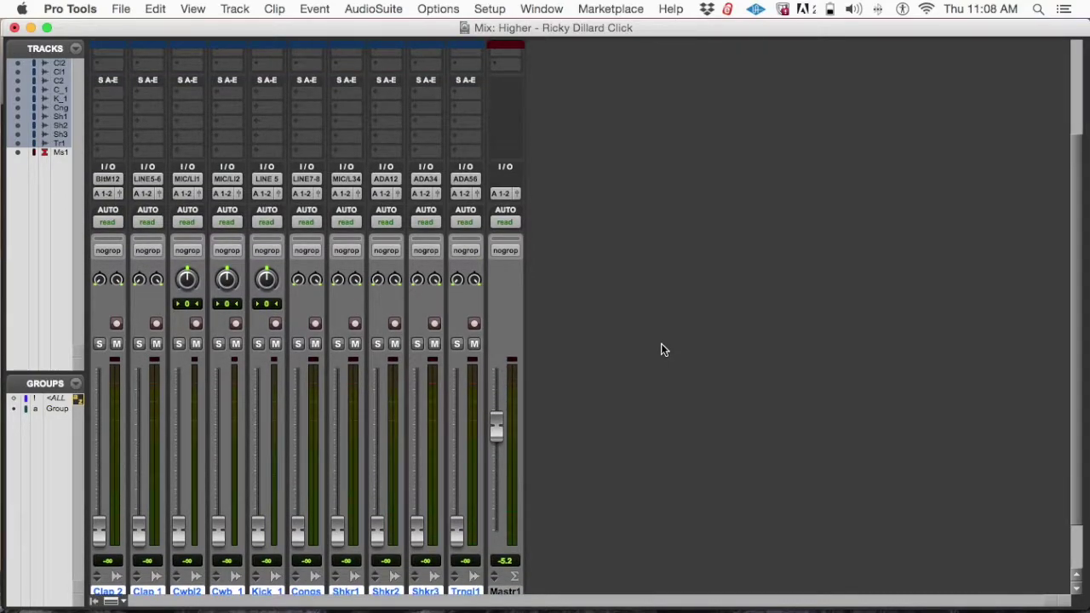
scroll(664, 349, up, 3)
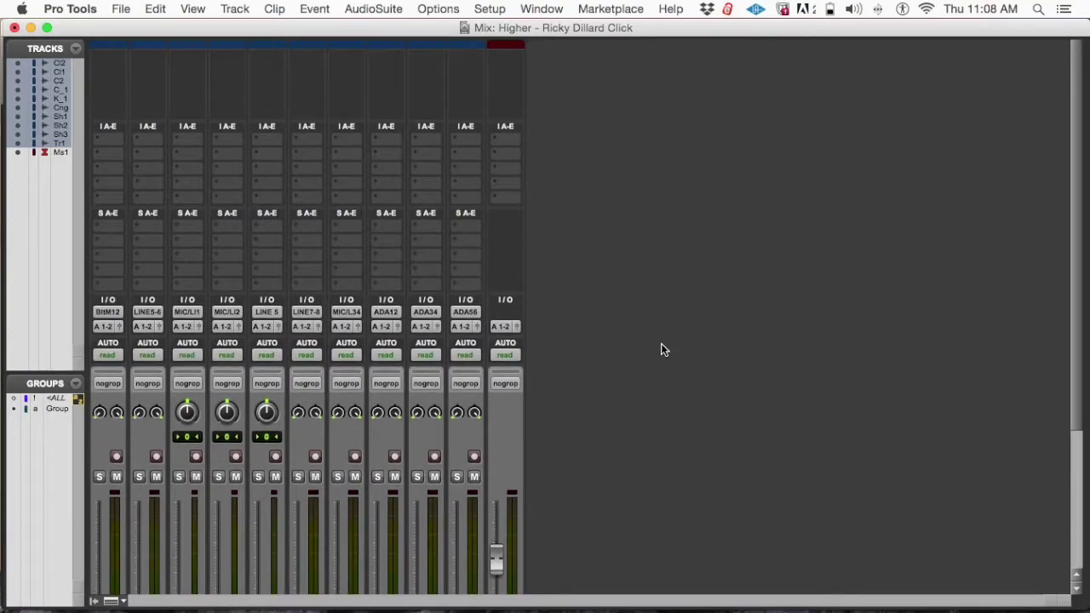
scroll(661, 345, down, 2)
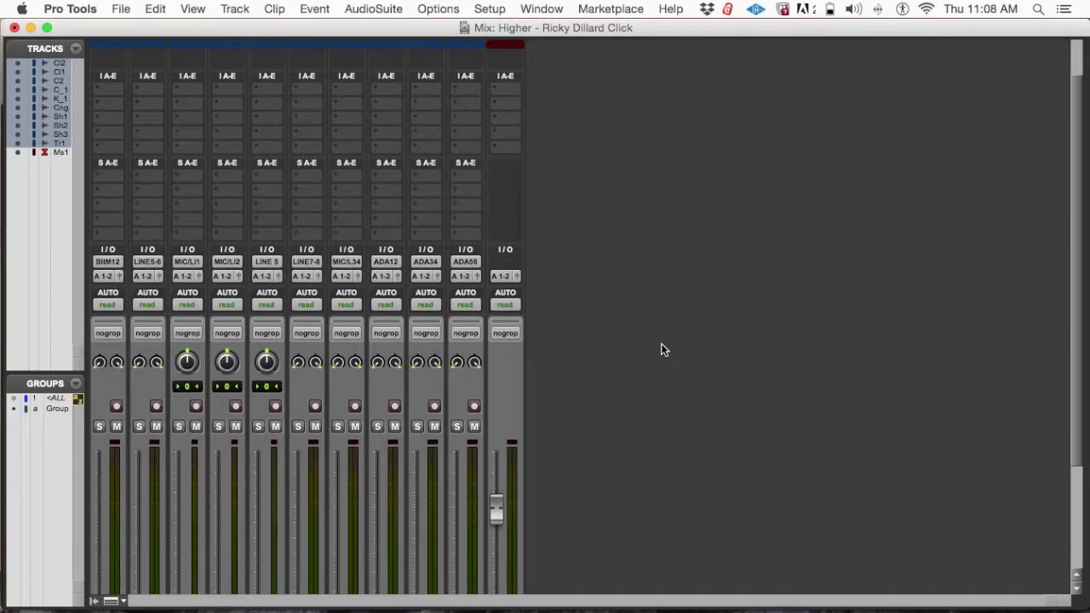
scroll(660, 343, down, 1)
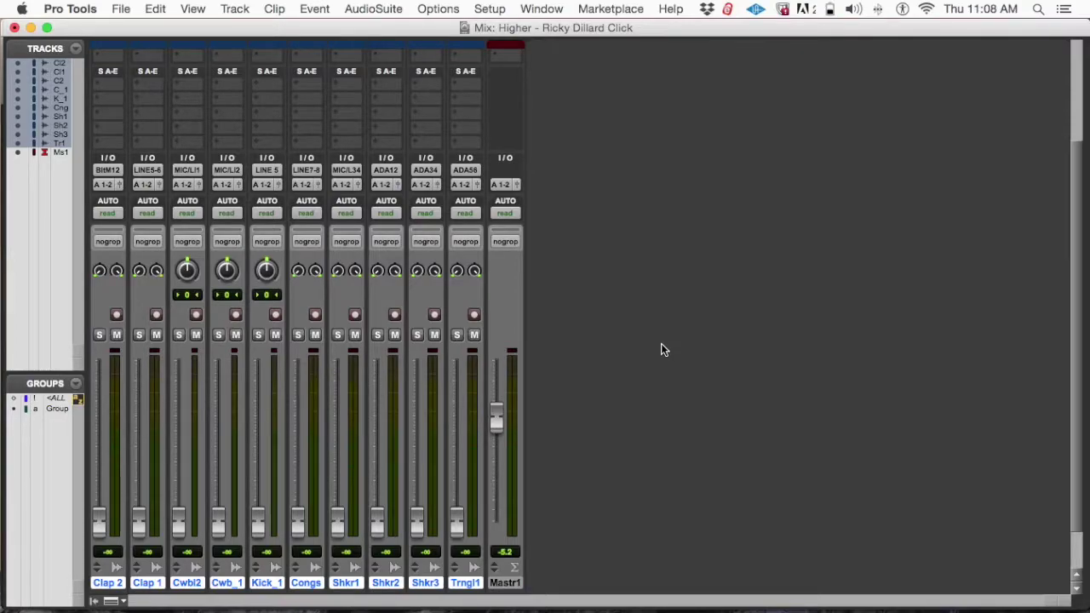
scroll(663, 349, down, 1)
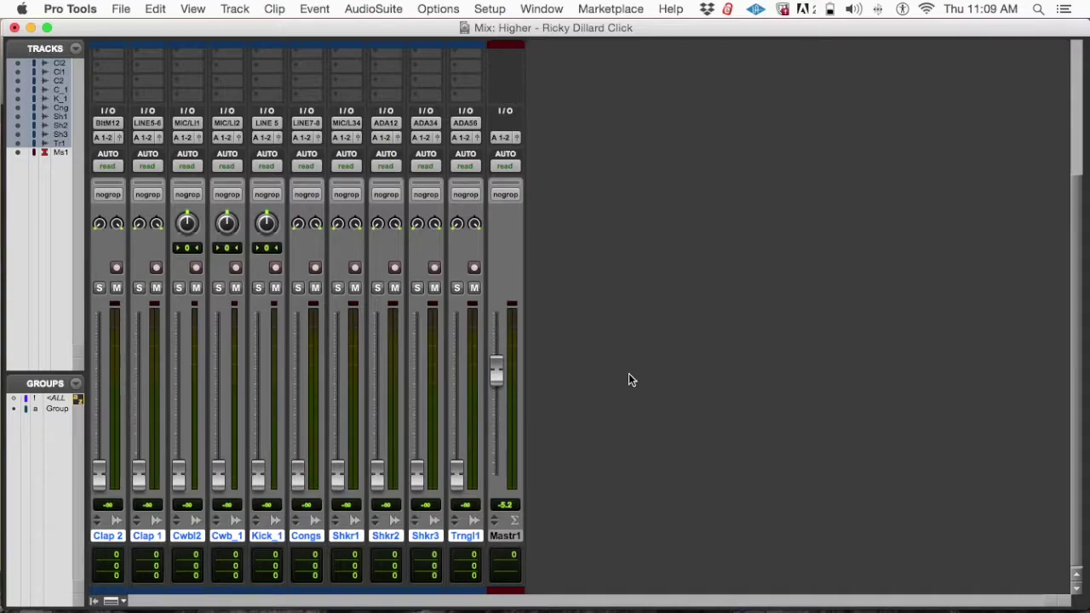
scroll(628, 380, up, 5)
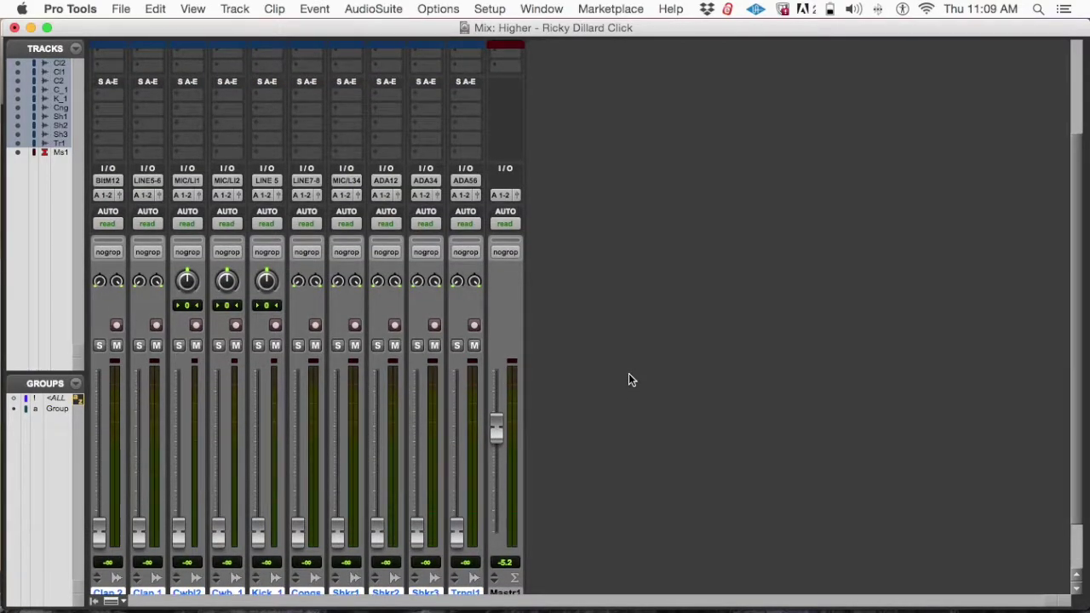
scroll(628, 379, down, 1)
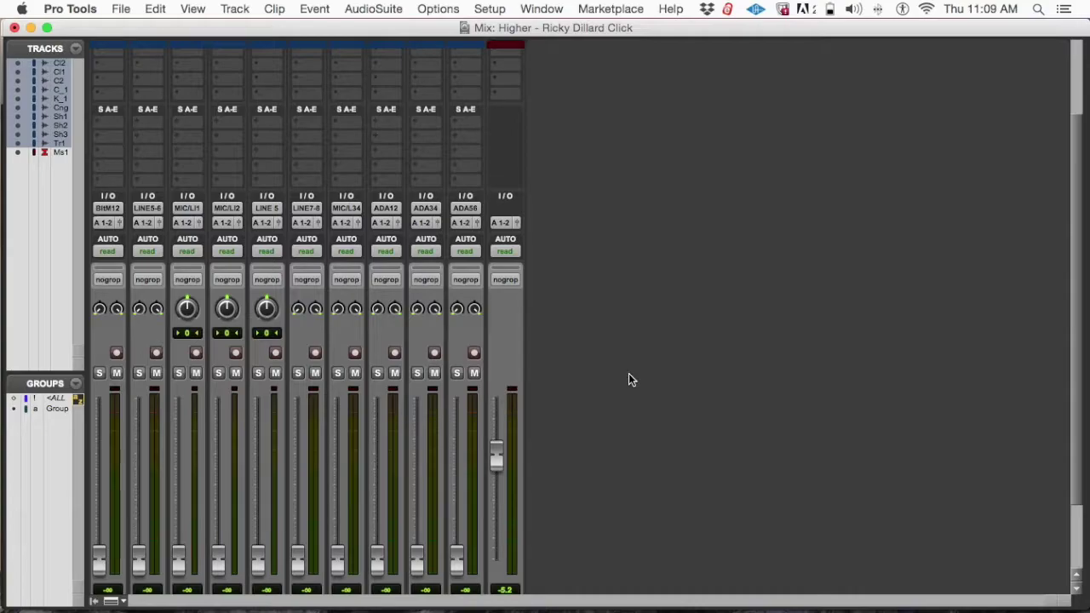
scroll(628, 380, down, 1)
scroll(629, 380, up, 4)
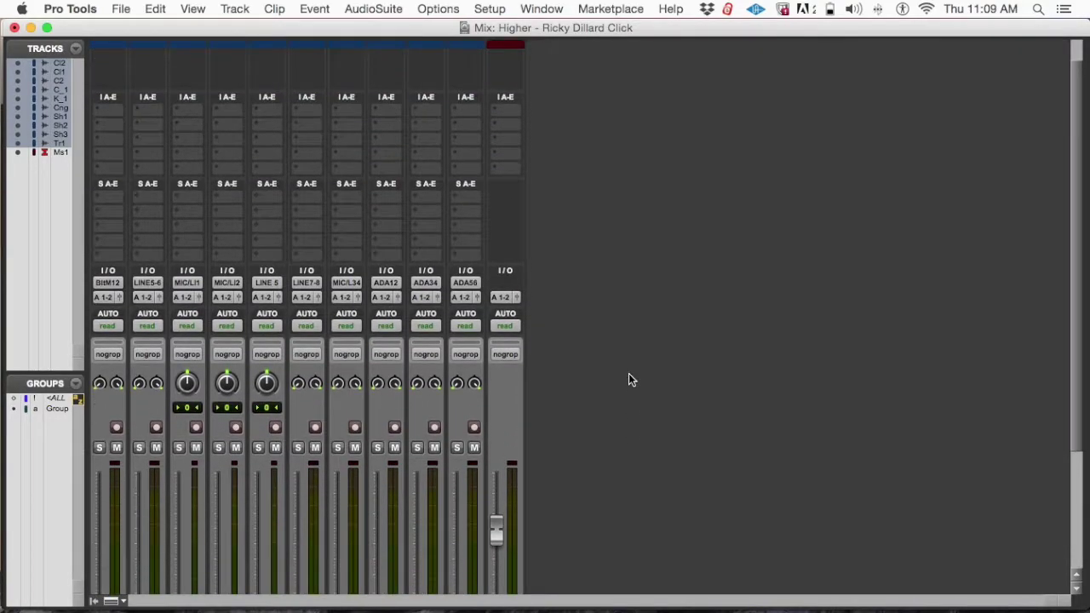
scroll(628, 380, down, 2)
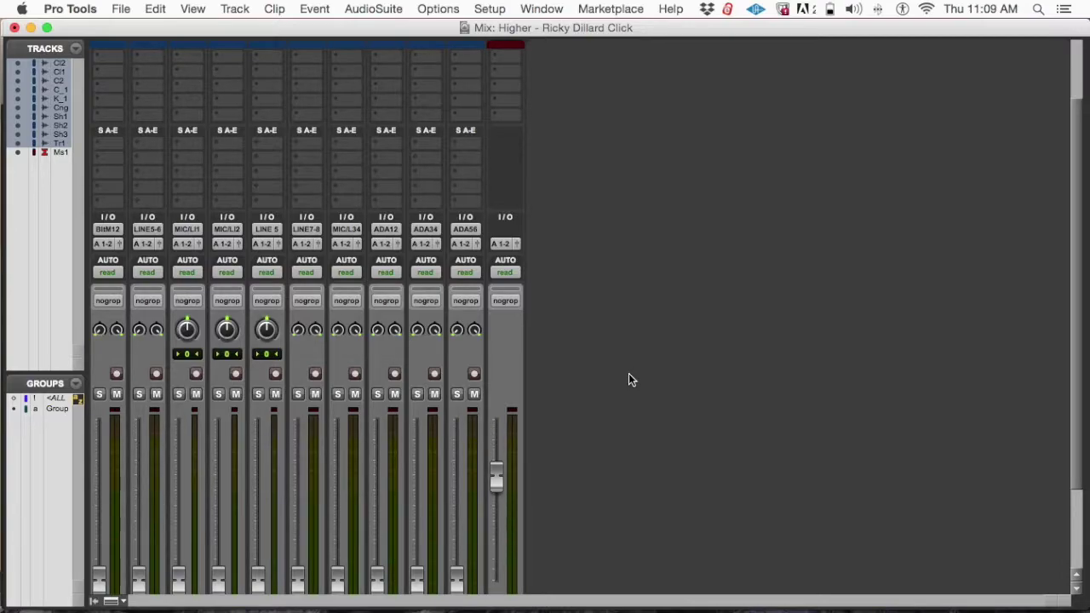
scroll(674, 389, down, 1)
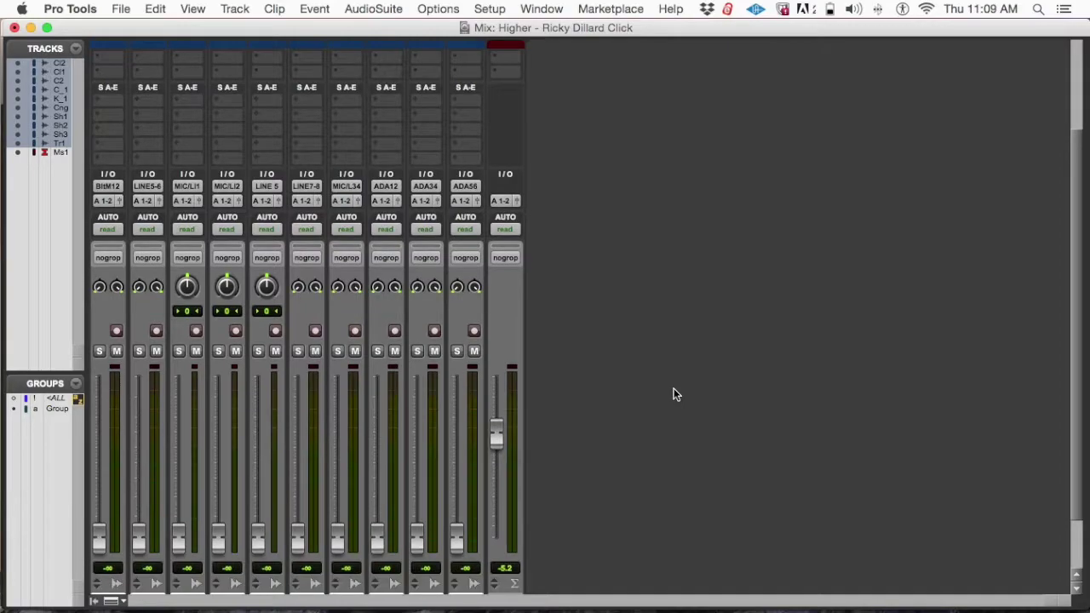
scroll(673, 393, down, 3)
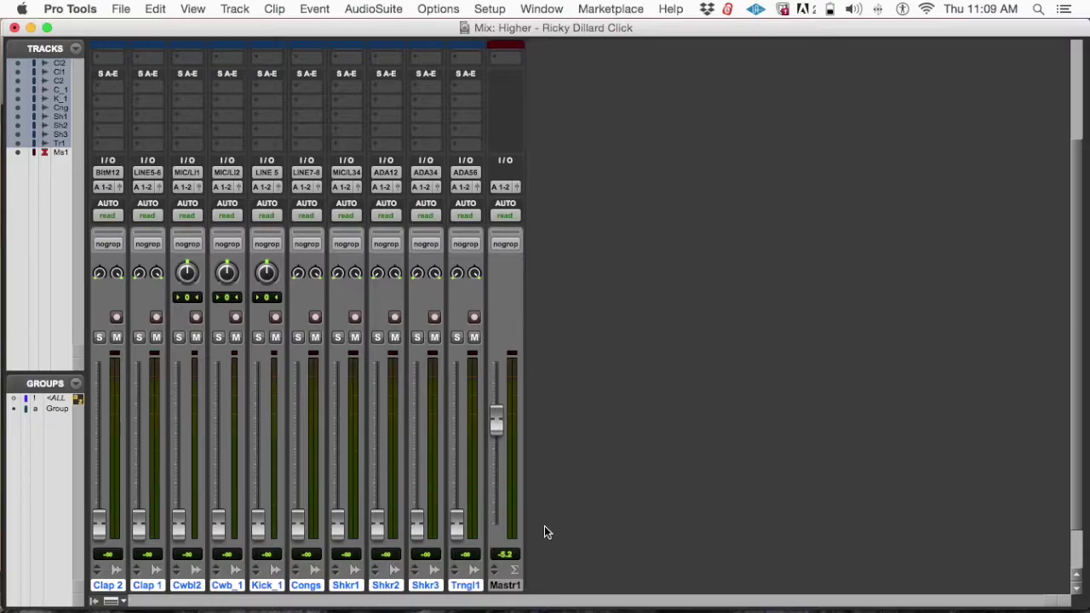
Select all the clips on every track in the Edit window
key(super+equal)
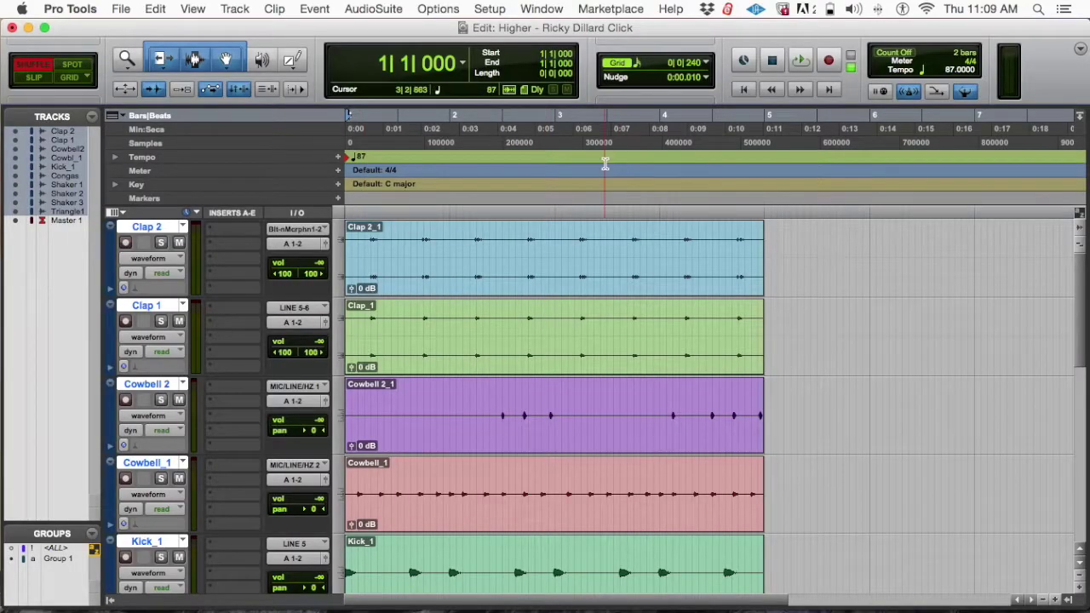
key(super+bracketright)
key(super+bracketright)
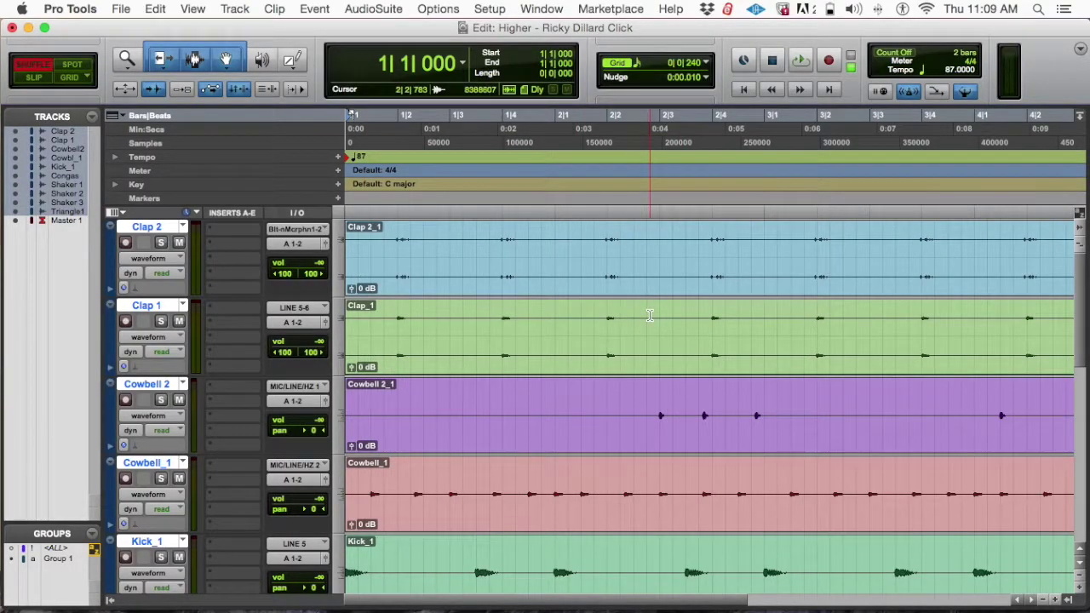
key(super+bracketleft)
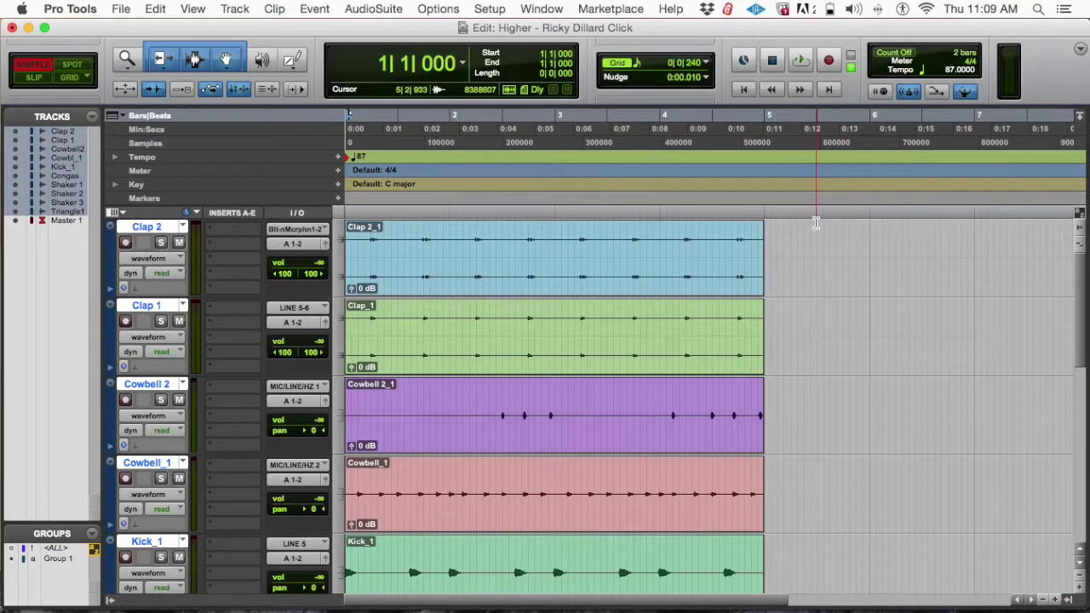
click(616, 276)
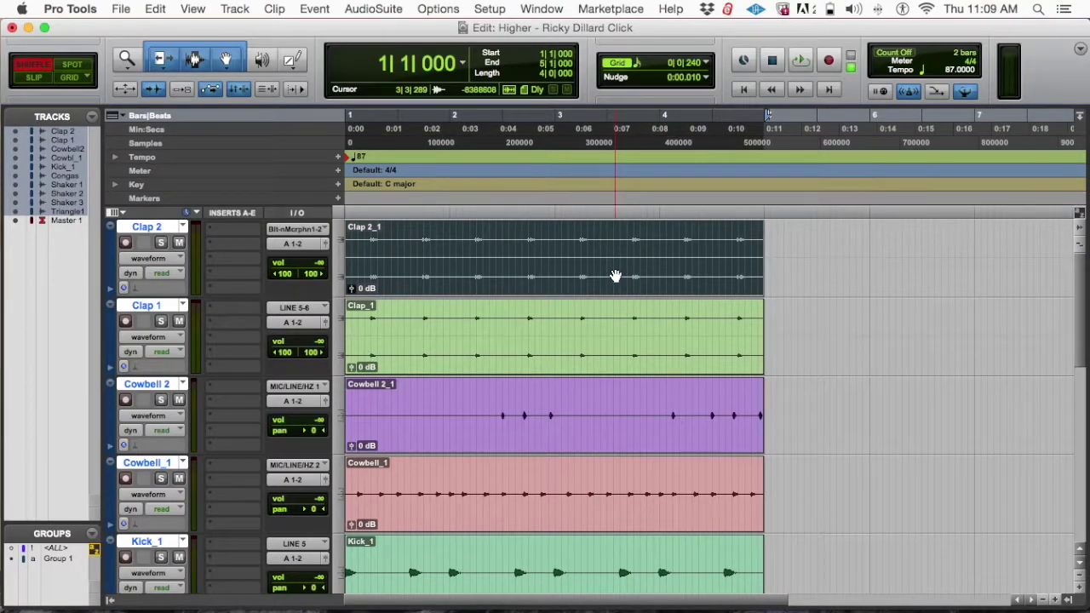
key(super+a)
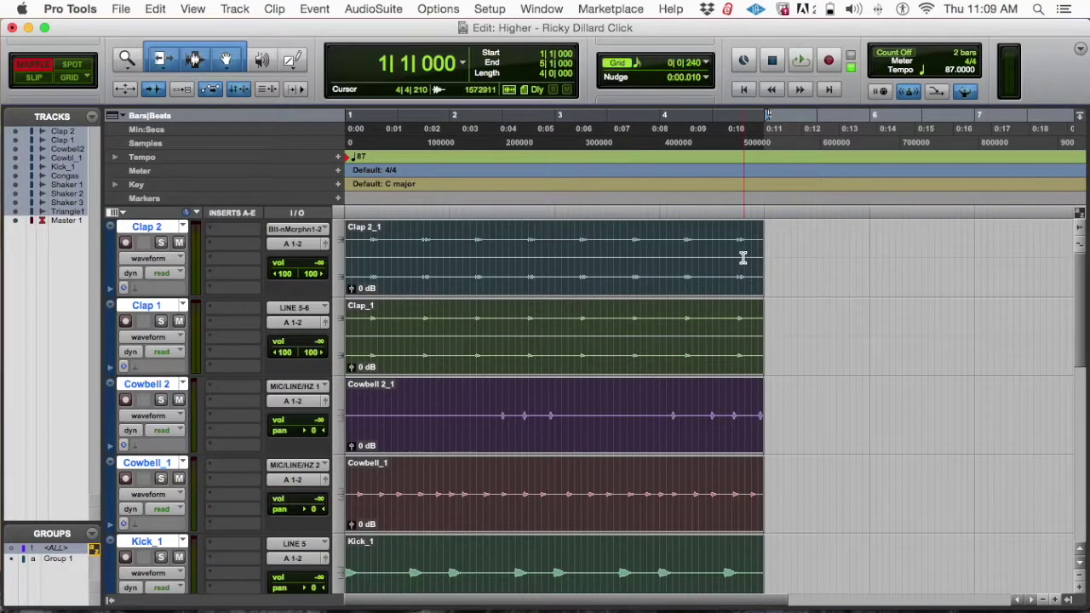
Examine the length of the selected clips against the empty timeline that follows them
key(super+bracketleft)
key(super+bracketleft)
key(super+bracketleft)
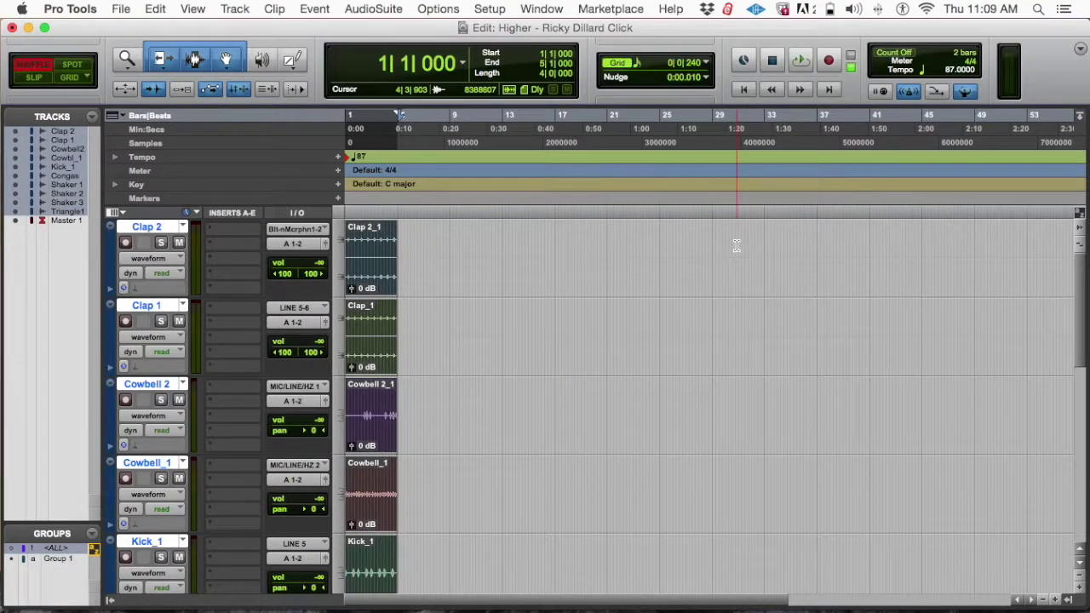
scroll(736, 245, right, 5)
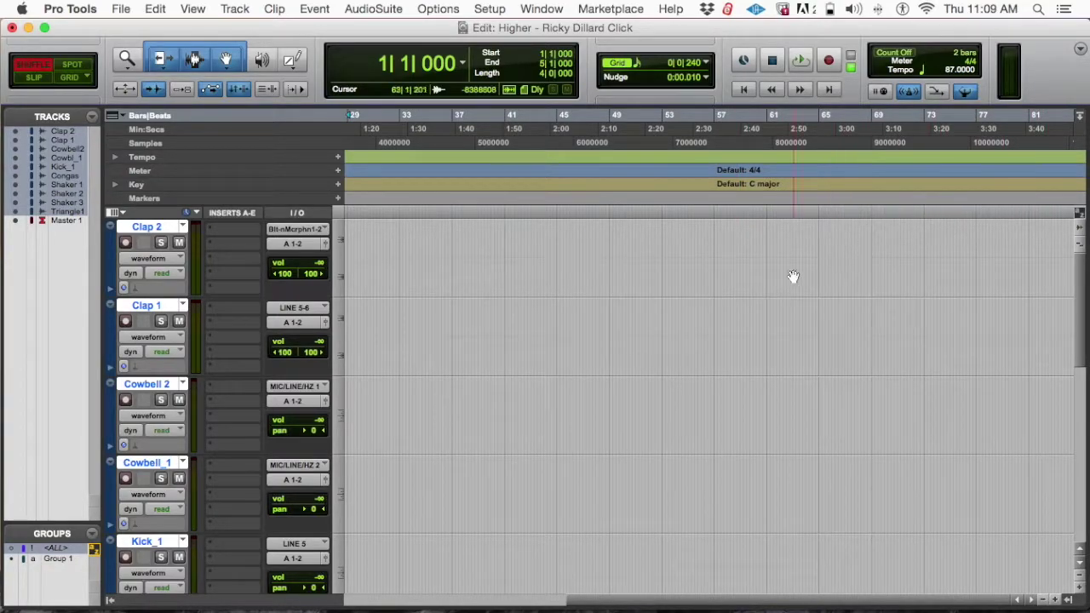
scroll(686, 287, left, 5)
key(super+bracketright)
key(super+bracketright)
key(super+bracketright)
key(super+bracketright)
key(super+bracketleft)
key(super+bracketleft)
key(super+bracketleft)
key(super+bracketleft)
key(super+bracketright)
key(super+bracketright)
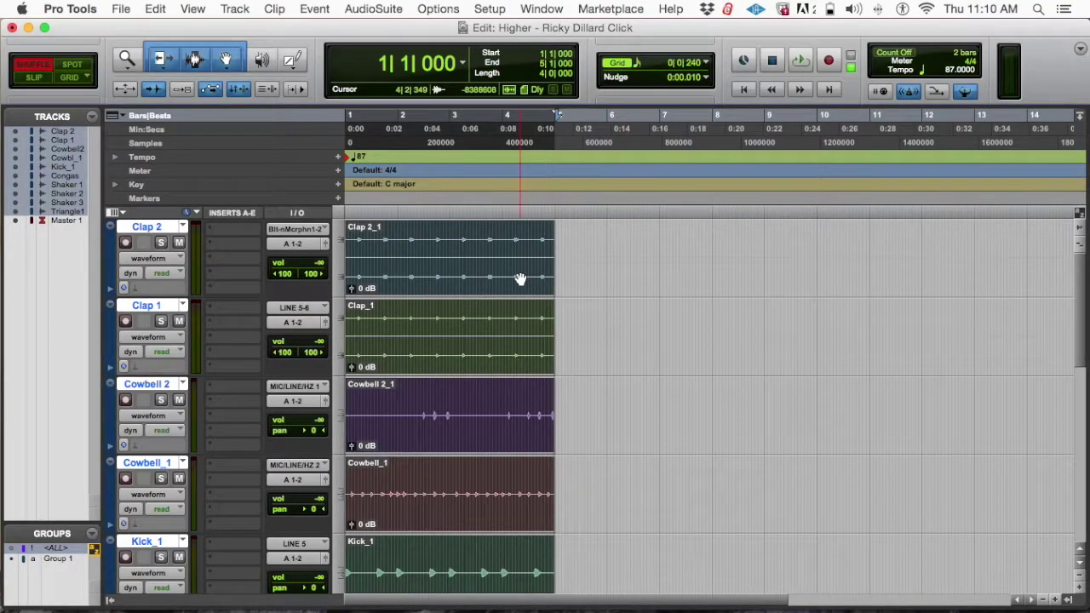
Repeat the selected clips on all tracks 25 times and check where the last repeat ends
key(alt+r)
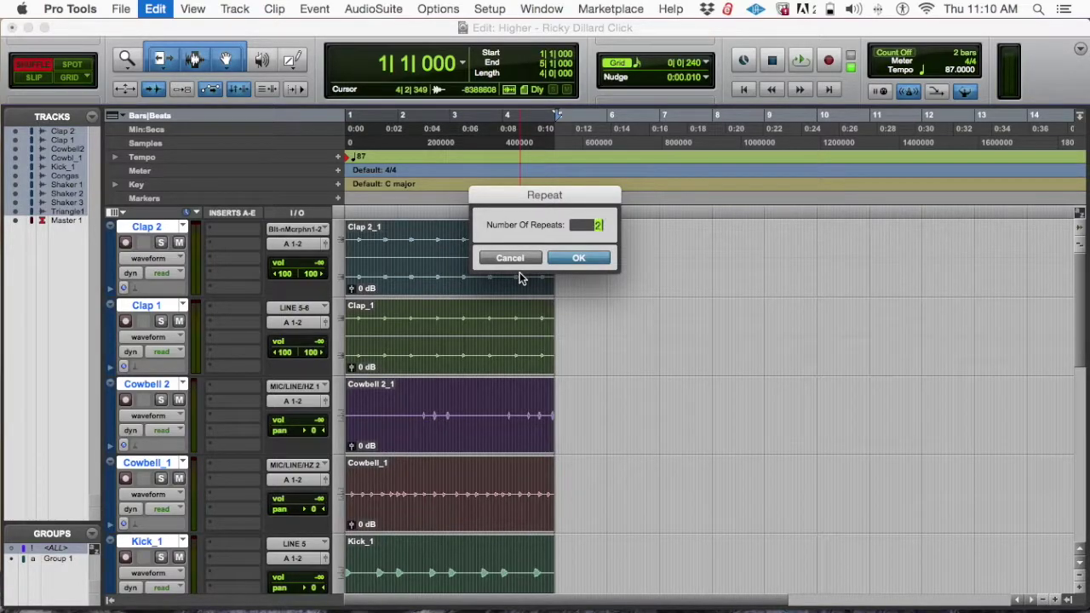
key(Return)
key(super+bracketleft)
key(Right)
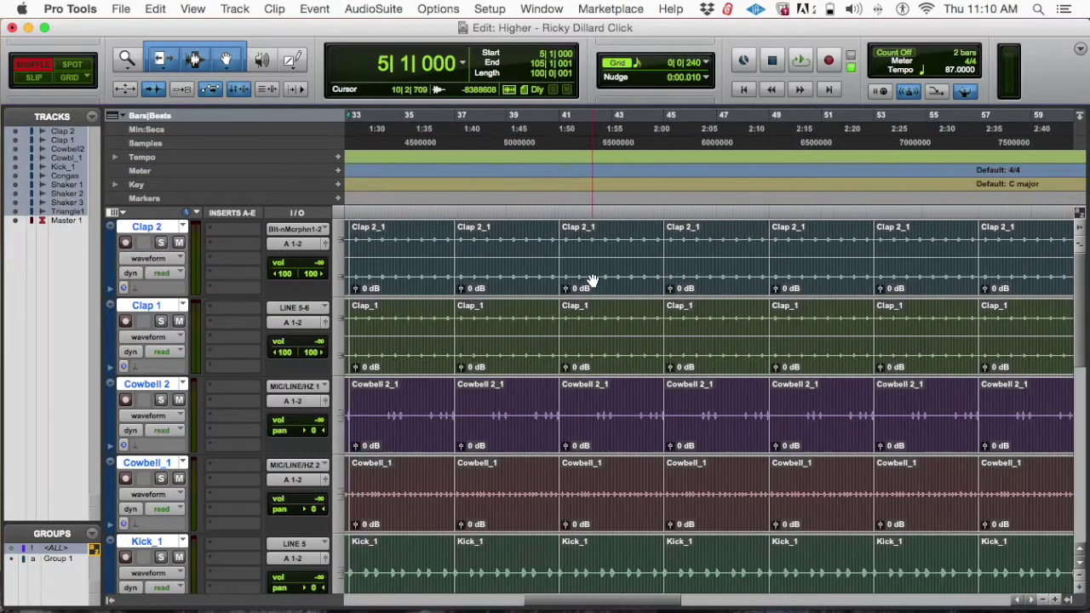
key(super+bracketright)
key(super+bracketright)
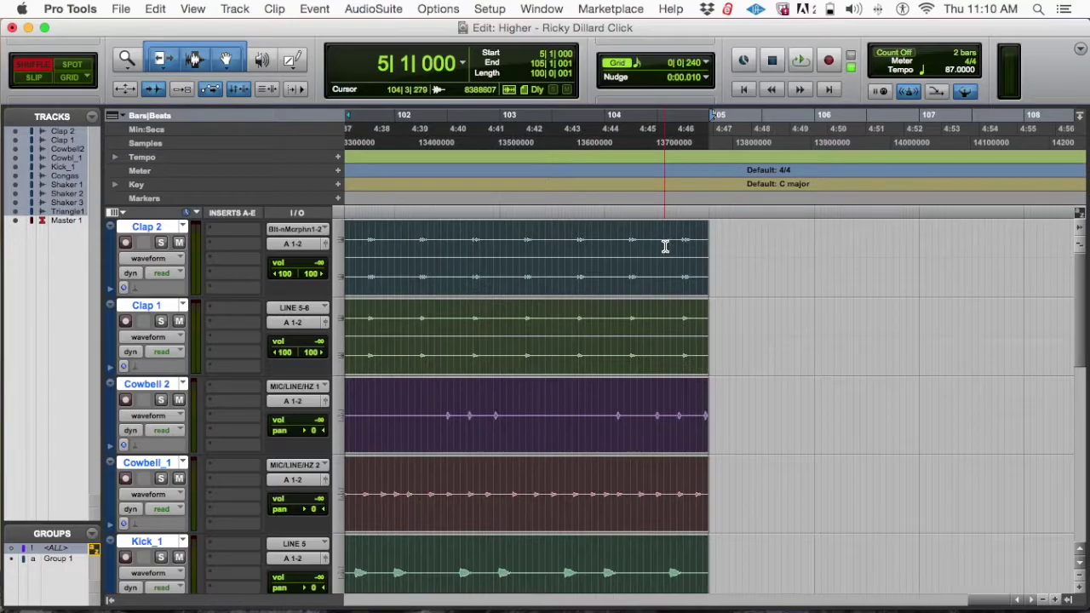
key(super+bracketright)
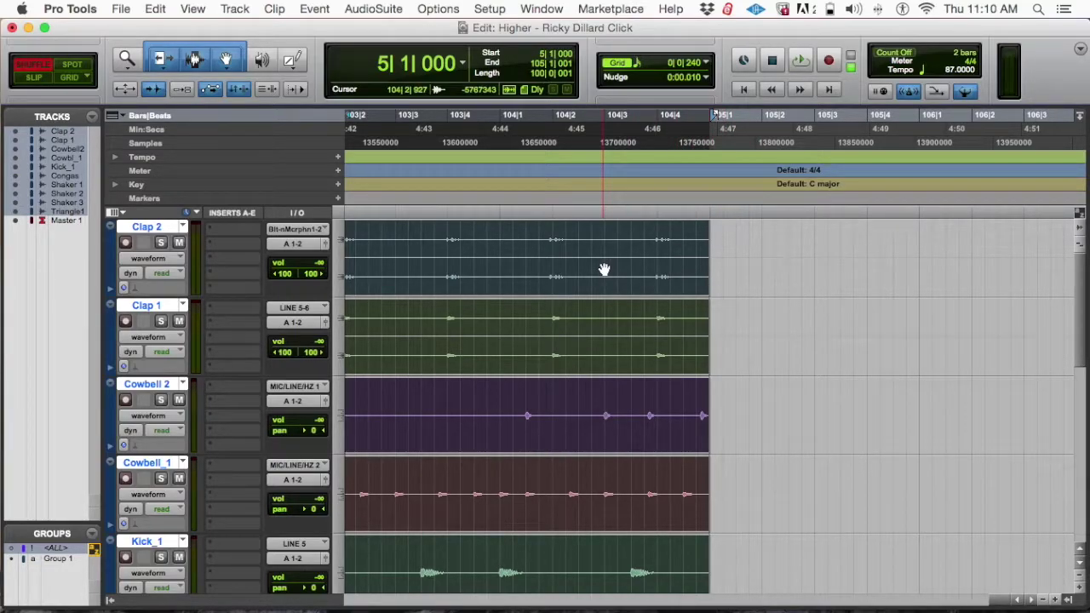
Return to the session start and undo the repeat of the clips
key(Return)
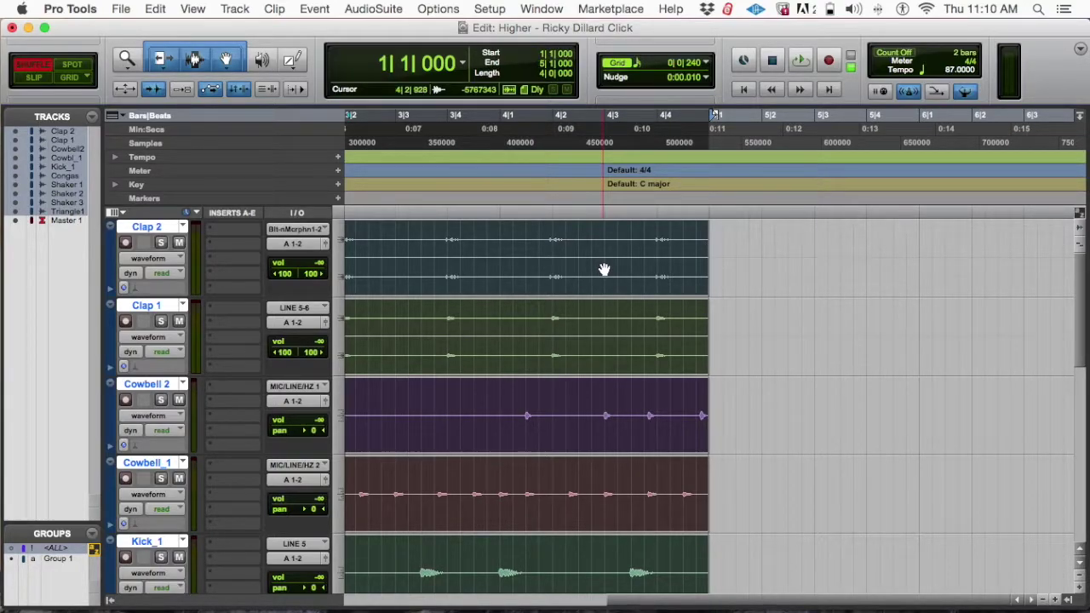
key(super+bracketleft)
key(super+bracketleft)
key(super+bracketleft)
key(super+bracketleft)
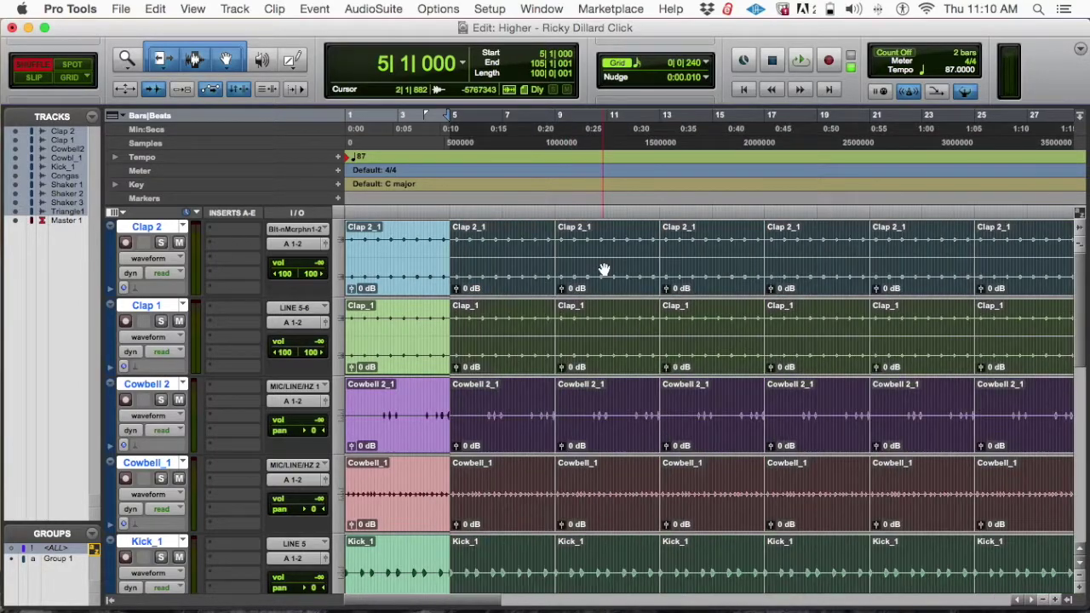
key(super+z)
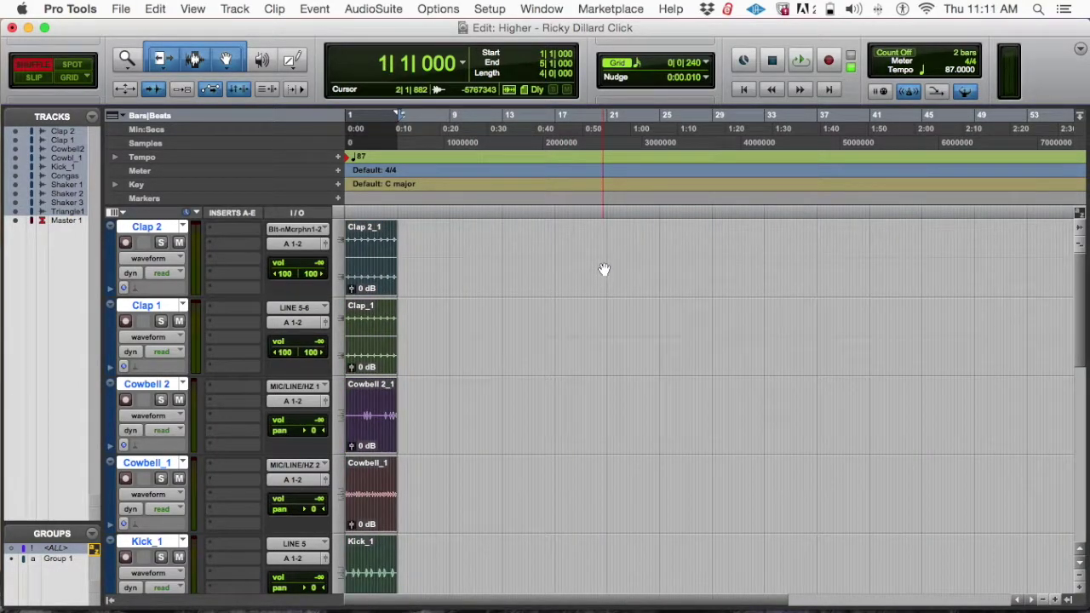
Repeat the selected clips on all tracks with a higher count so that they extend to bar 125
key(alt+r)
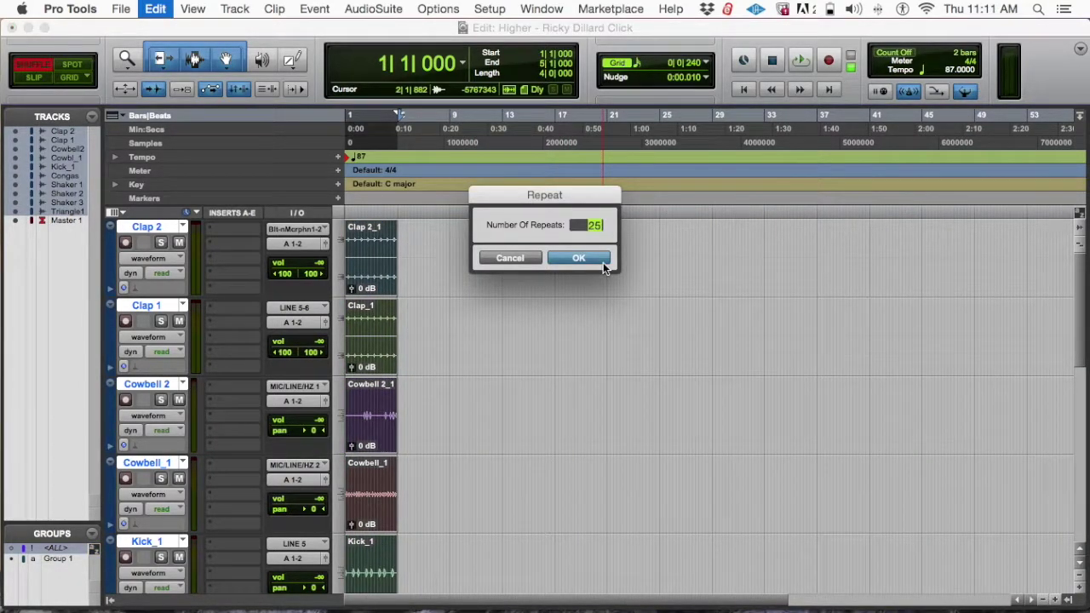
click(579, 258)
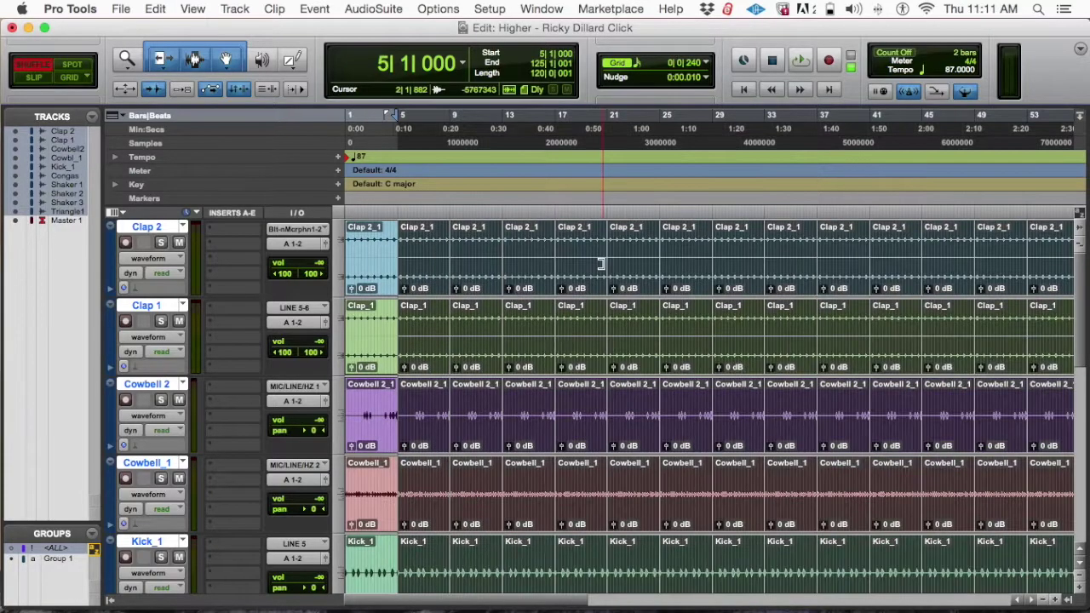
scroll(875, 268, right, 10)
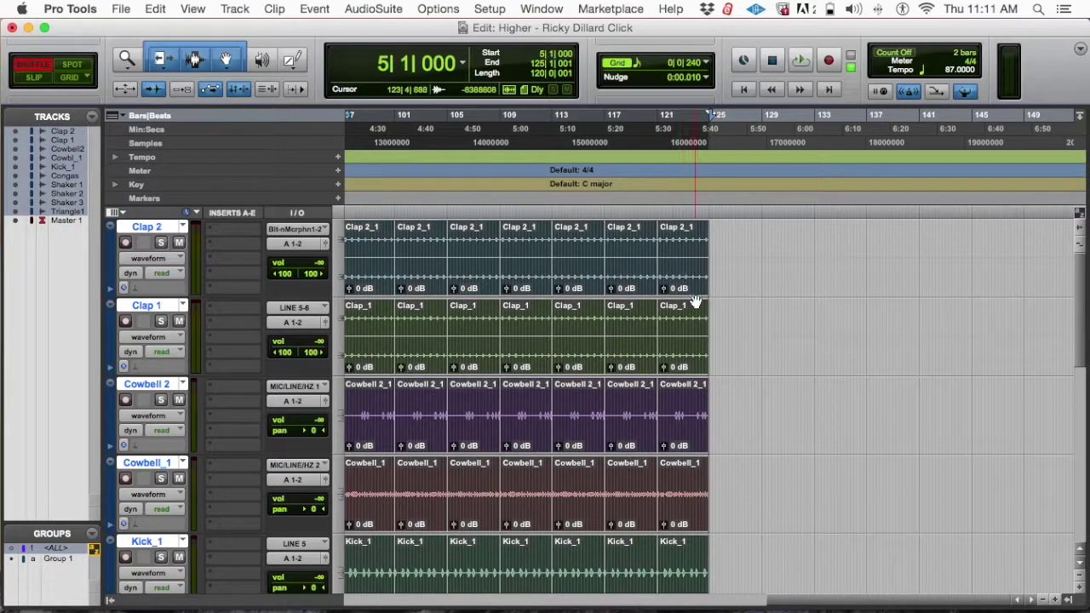
Examine the repeated clips from the session start through the last clips at bars 121 to 125, ending back at bar 1
click(701, 168)
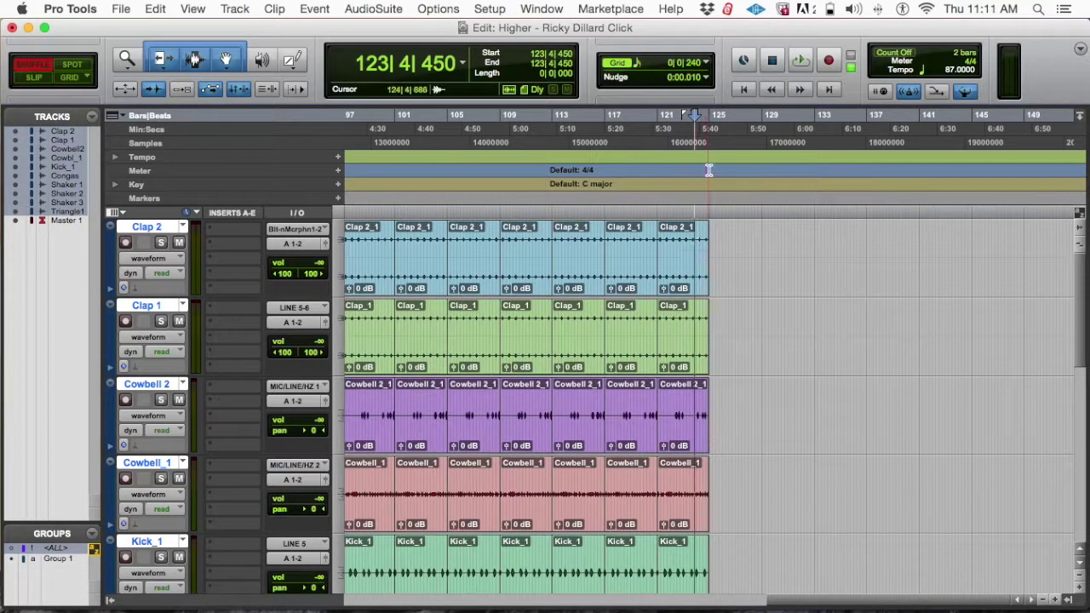
click(689, 285)
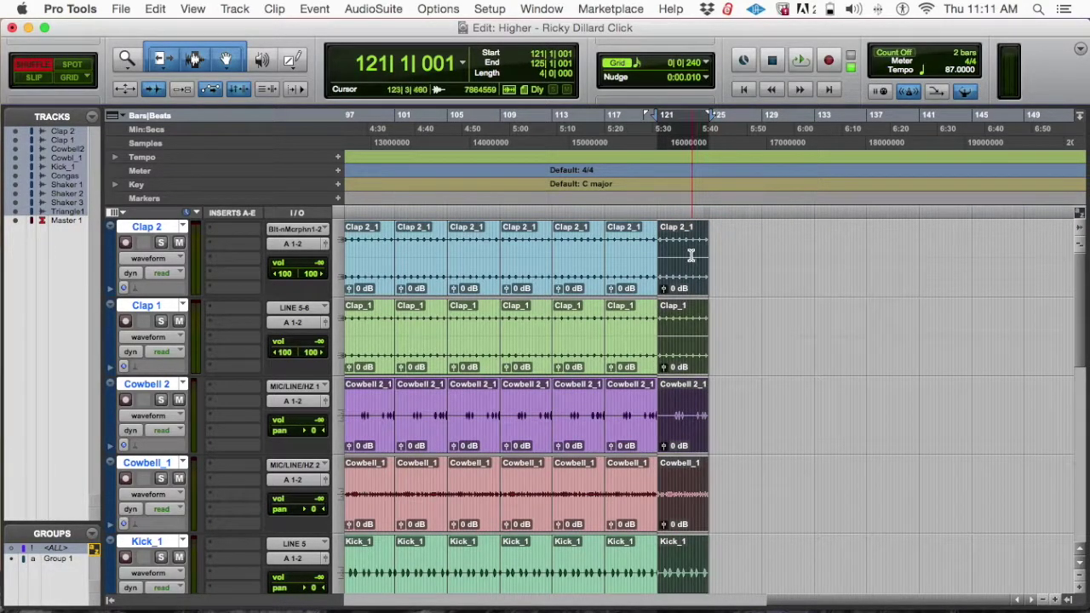
key(Home)
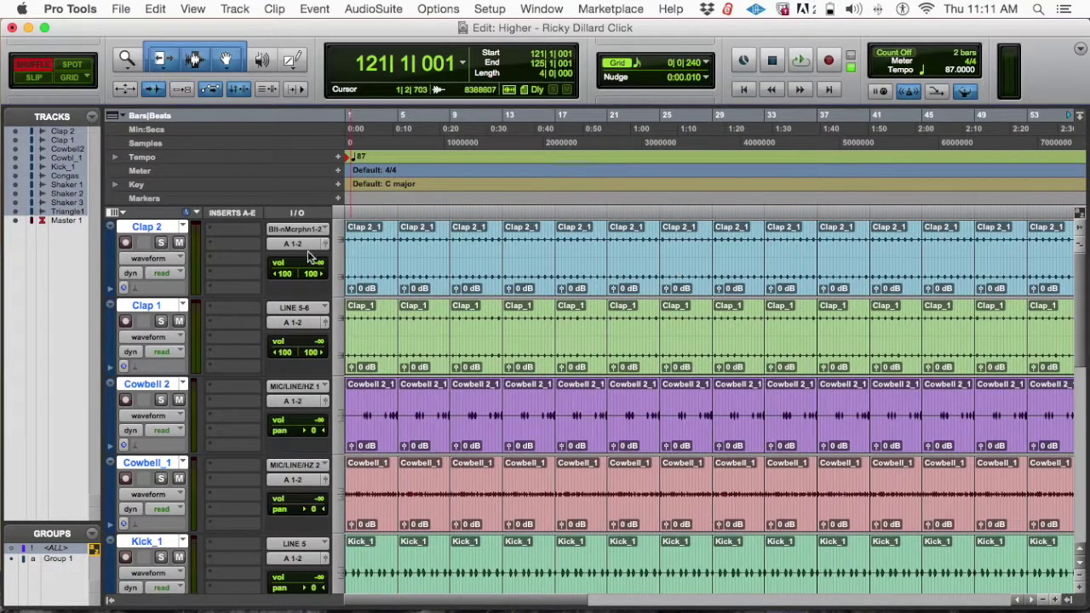
scroll(653, 265, right, 10)
scroll(653, 266, right, 10)
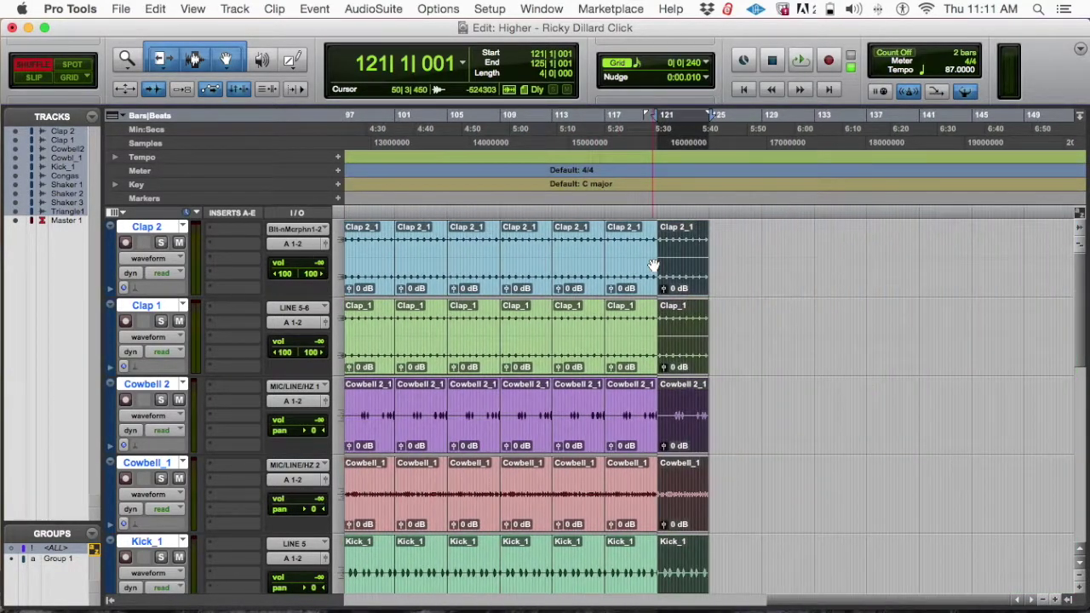
key(Home)
key(super+bracketleft)
key(super+bracketleft)
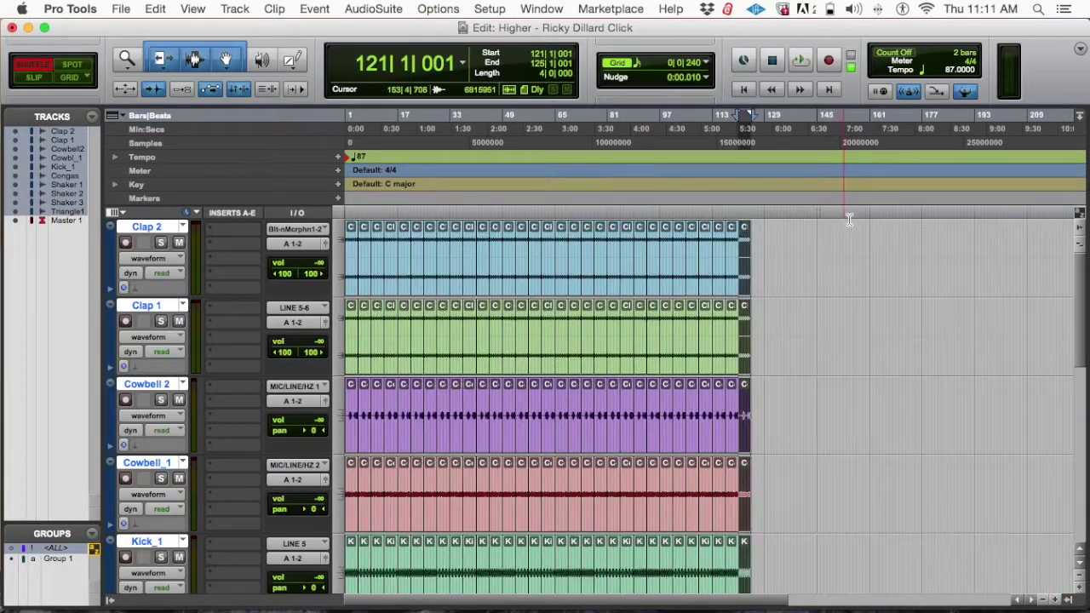
key(super+bracketleft)
key(super+bracketright)
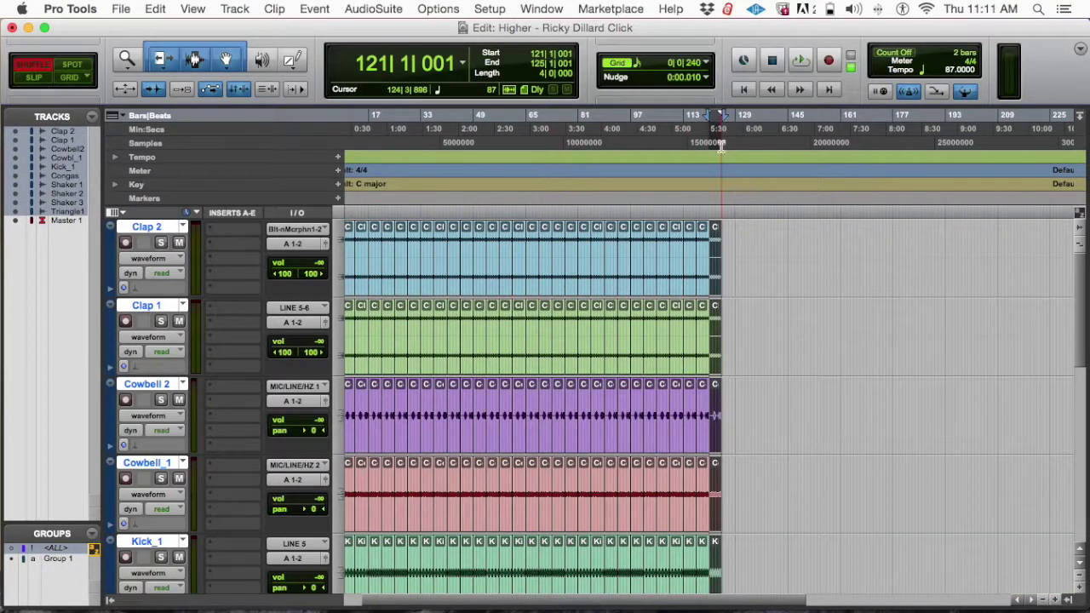
key(super+bracketright)
key(super+bracketright)
key(super+bracketright)
key(super+bracketright)
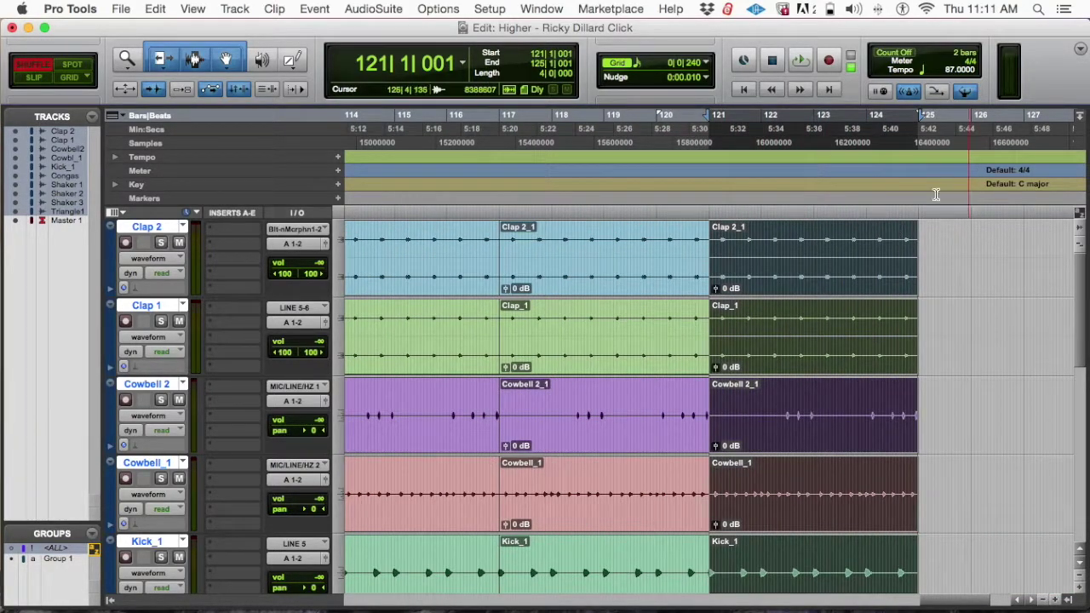
key(super+bracketleft)
key(super+bracketleft)
key(super+bracketleft)
key(super+bracketleft)
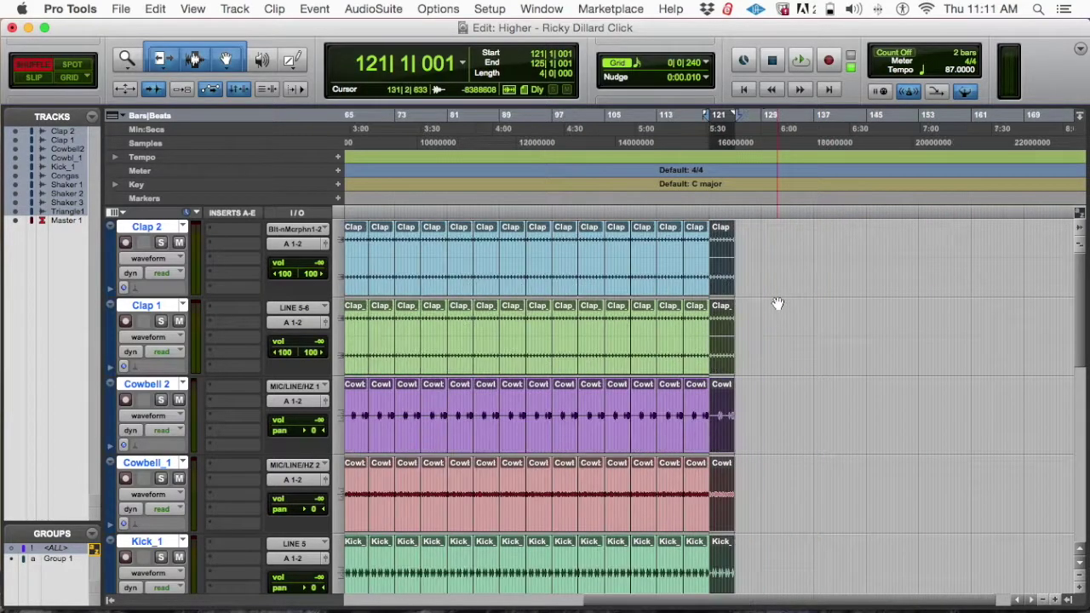
key(super+bracketright)
key(Return)
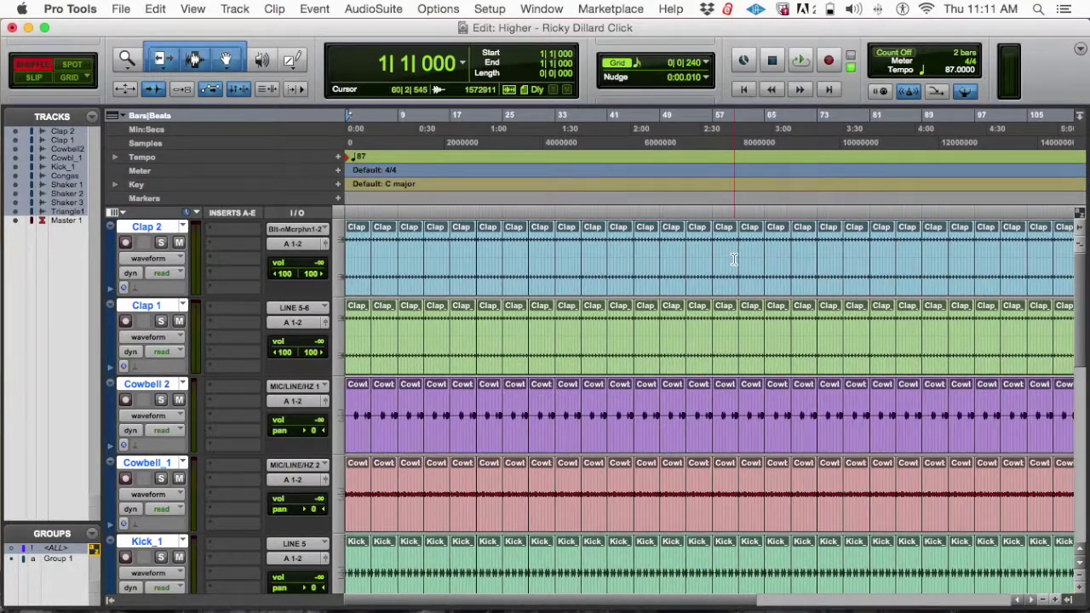
Switch to the Mix window and suspend the active <ALL> group so the channels work individually
key(super+equal)
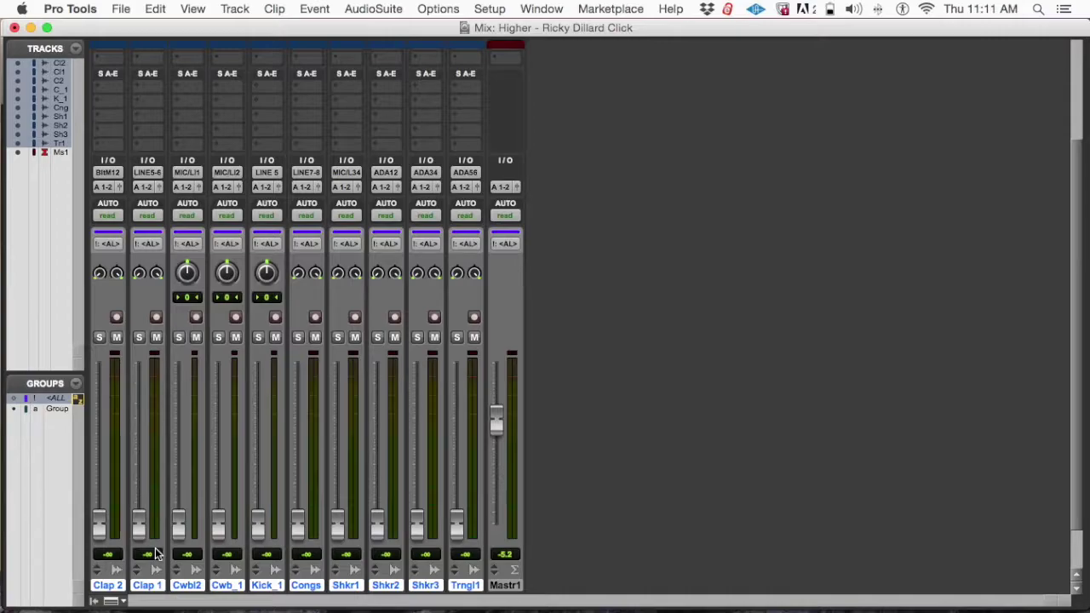
key(super+shift+g)
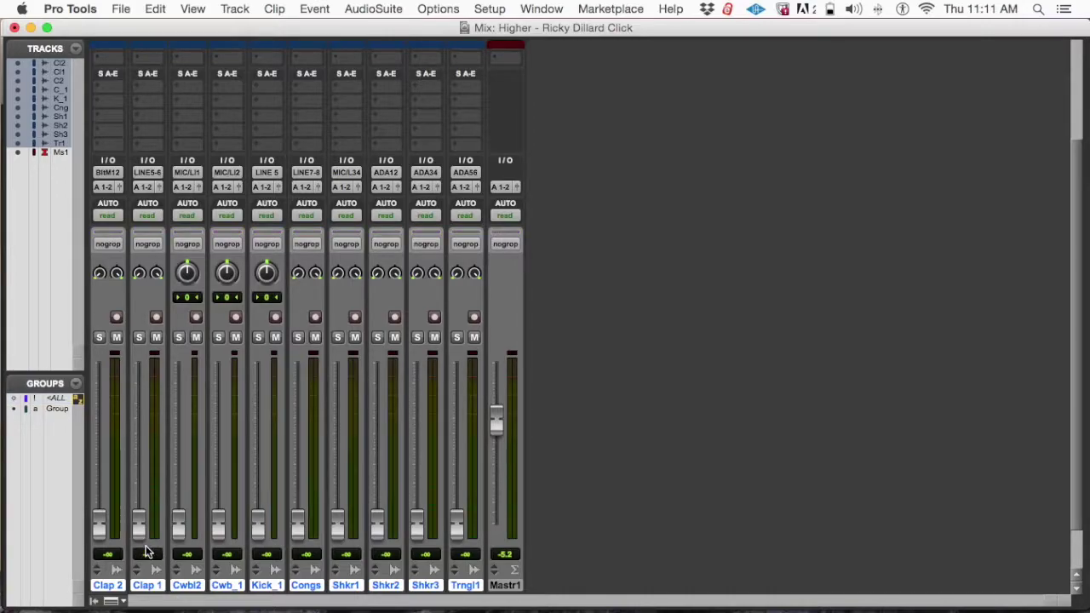
Move the Kick_1 channel strip to the first position in the mixer, ahead of Clap 2
click(302, 586)
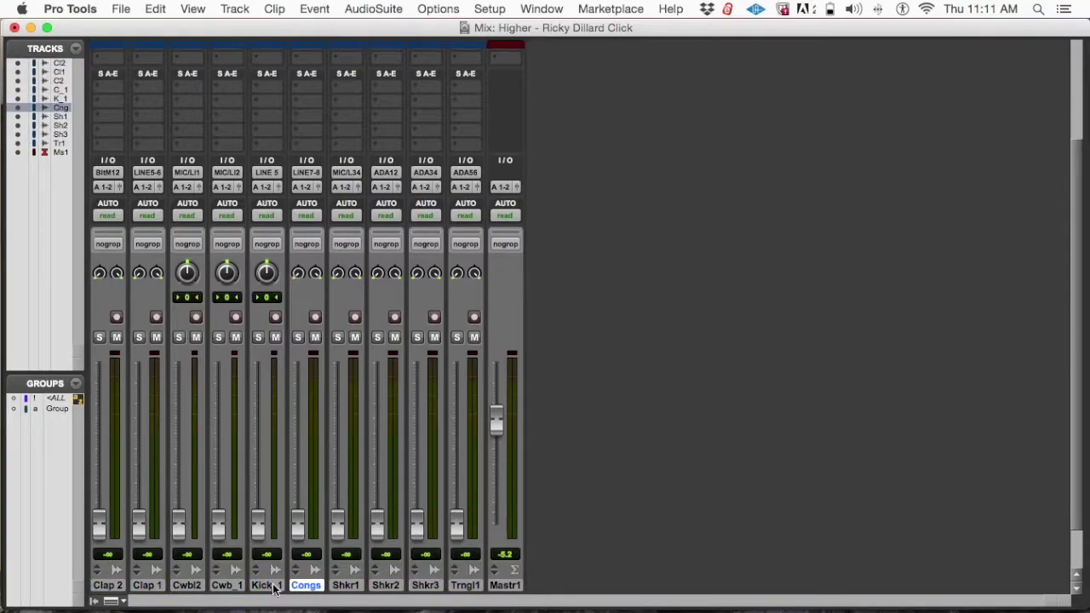
click(273, 585)
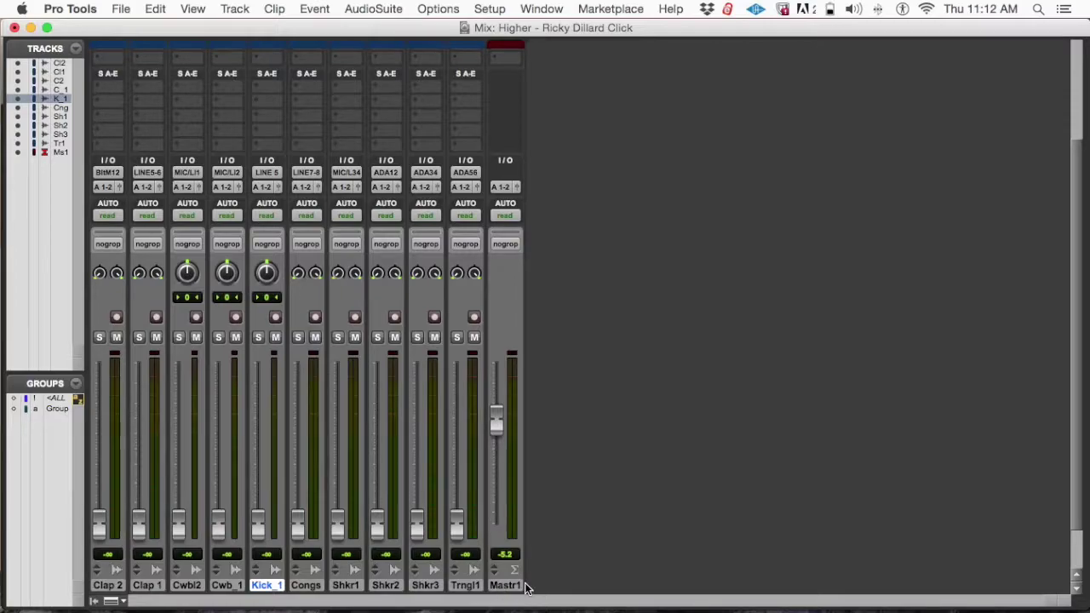
drag(267, 588, 85, 593)
scroll(222, 571, down, 1)
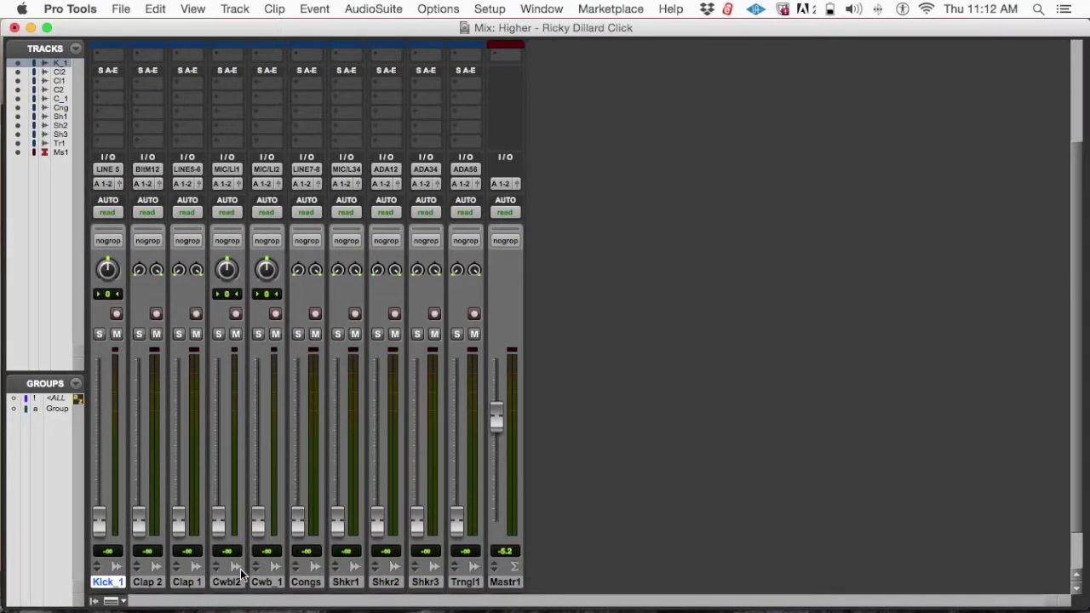
Reorder the channel strips so Clap 1 precedes Clap 2 and Cowbell_1 precedes Cowbell 2
drag(174, 584, 150, 588)
drag(257, 586, 224, 584)
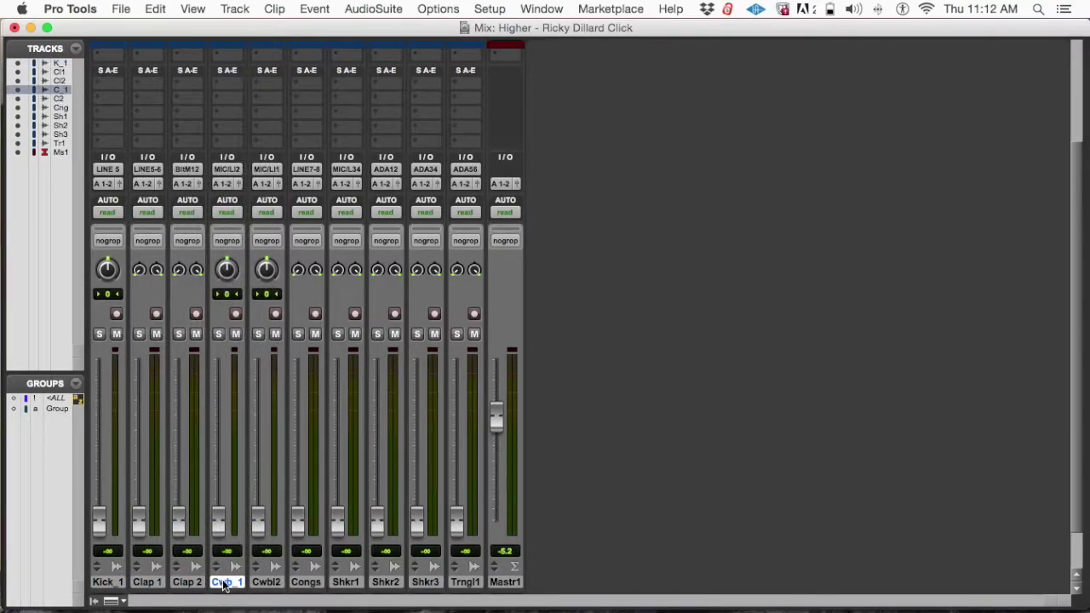
Move the Shkr1, Shkr2 and Shkr3 channel strips together between Clap 2 and Cwb_1, and select the Trngl1 track
click(352, 586)
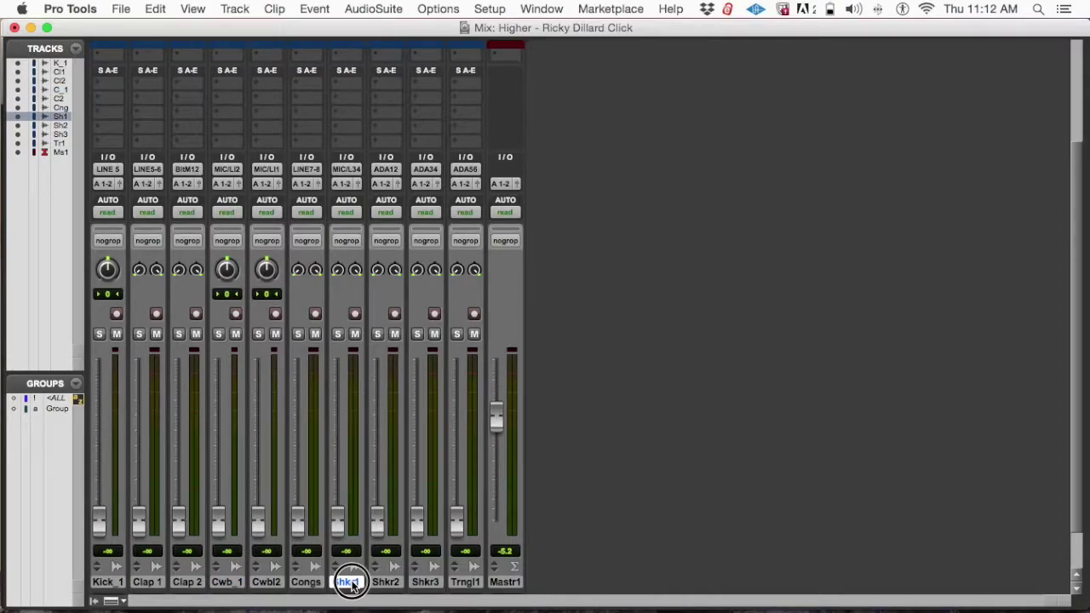
shift+click(415, 586)
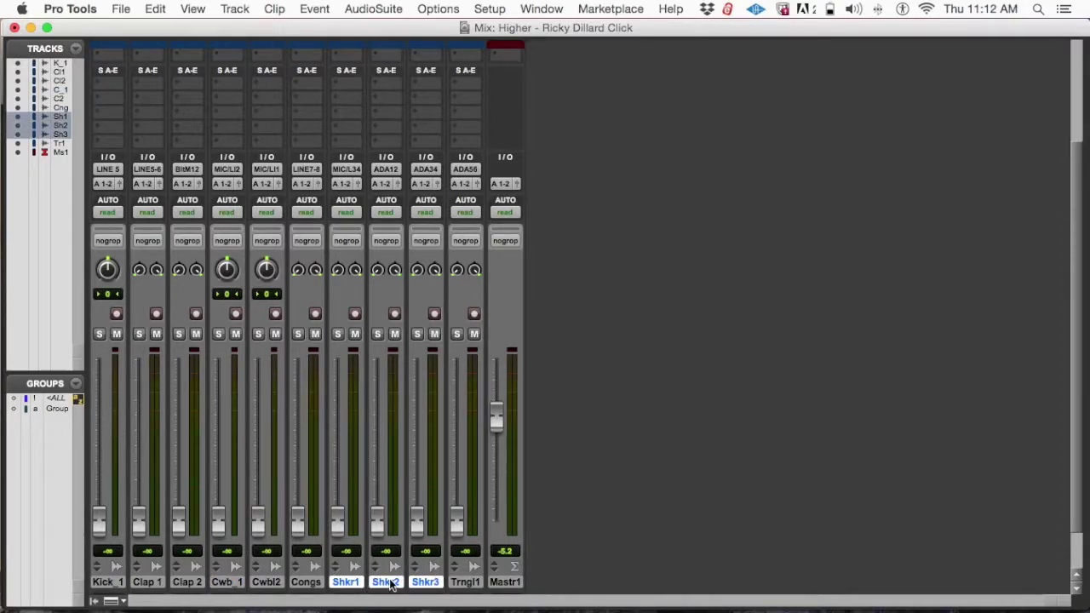
click(353, 586)
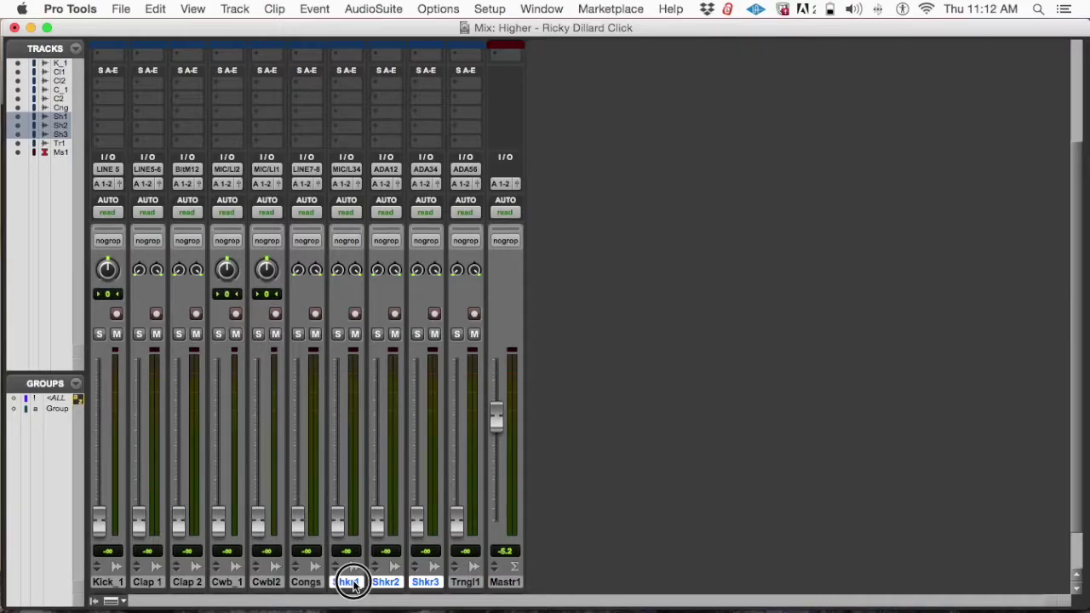
drag(352, 585, 192, 537)
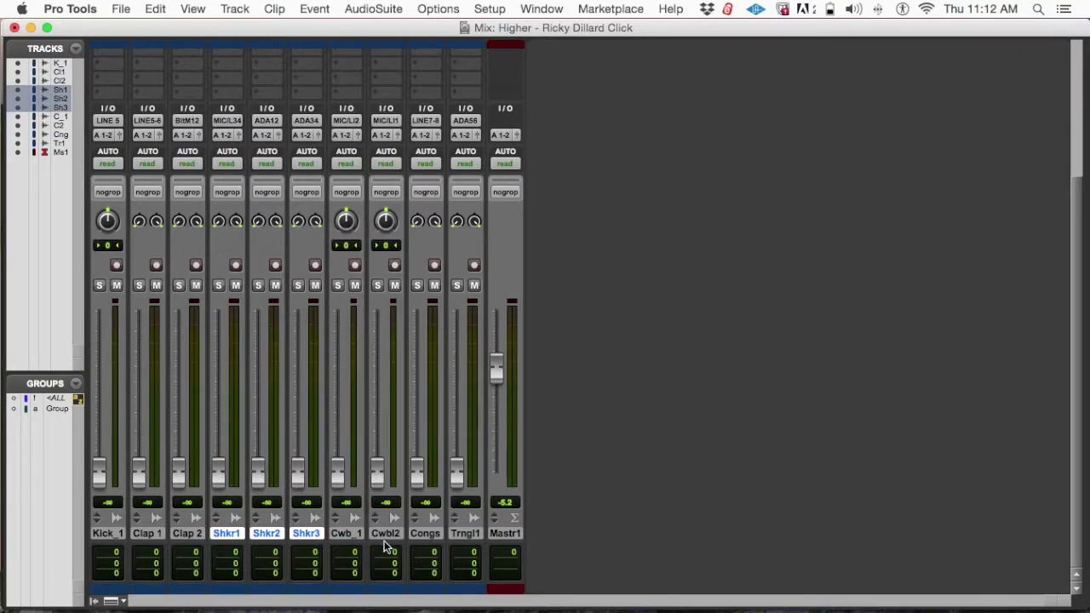
click(466, 533)
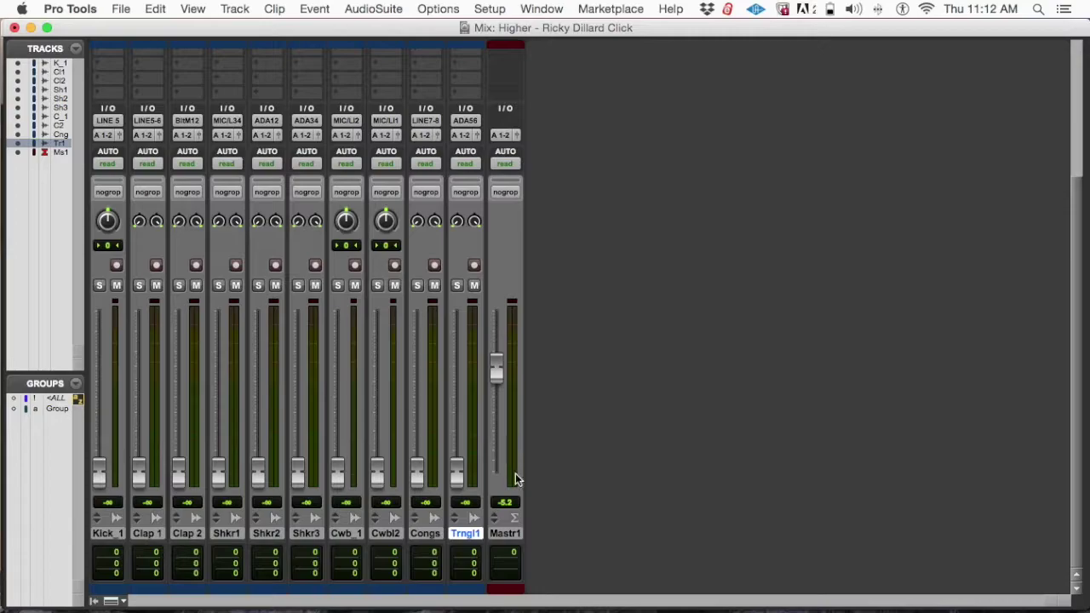
Play the session and bring the Kick_1 fader up from silence to about -11.8 dB
drag(99, 473, 116, 393)
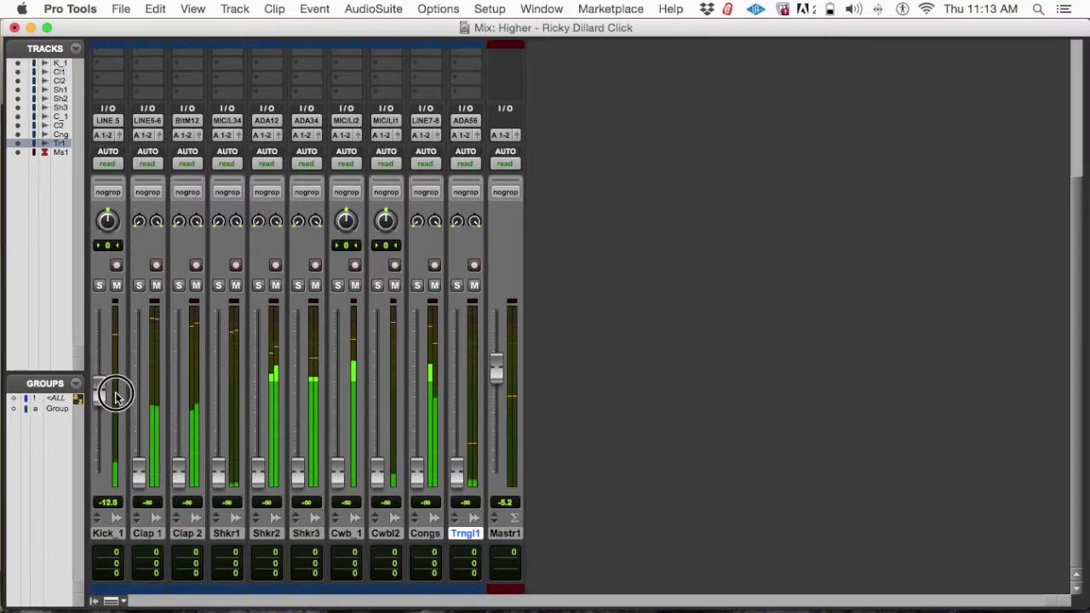
mouse_move(115, 393)
mouse_down()
mouse_move(114, 409)
mouse_move(116, 401)
mouse_up()
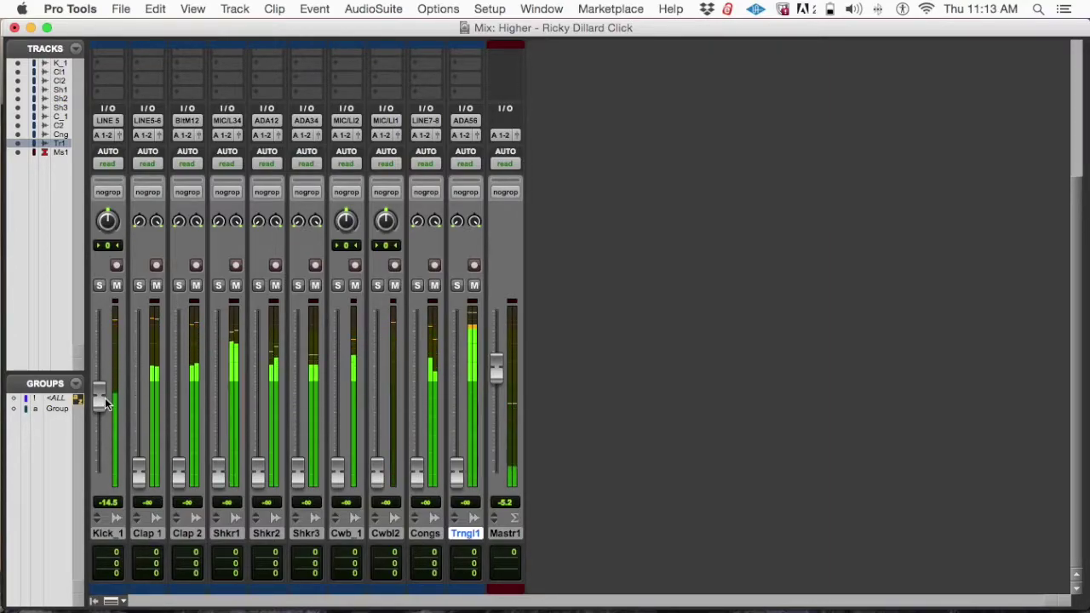
mouse_move(98, 400)
mouse_down()
mouse_move(100, 380)
mouse_move(99, 390)
mouse_up()
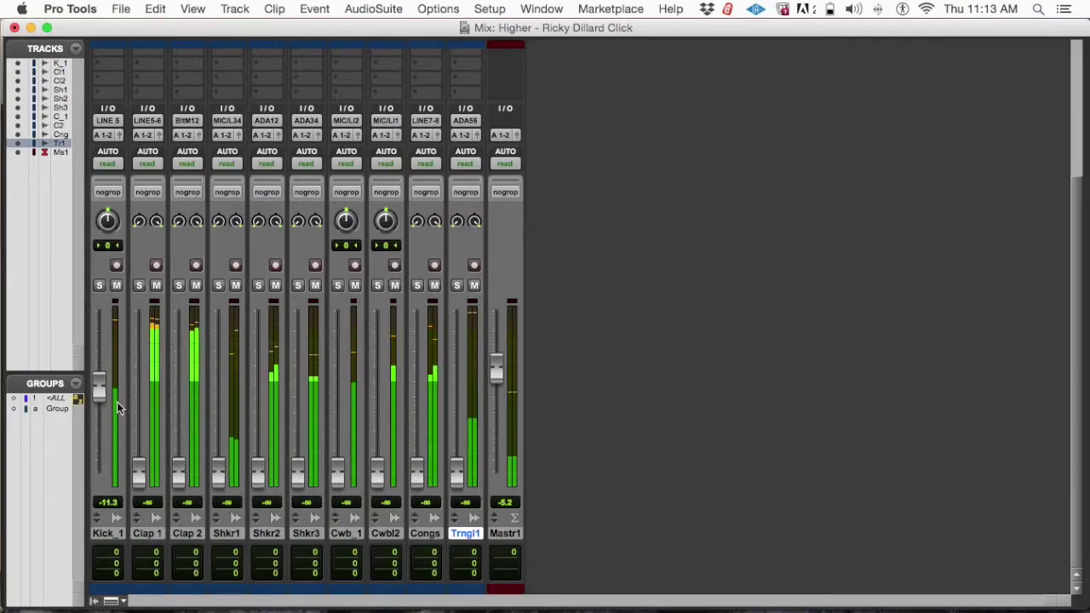
drag(102, 398, 99, 398)
Bring Clap 1 up to about -13.4 dB and rebalance Kick_1 against it at about -10.7 dB
drag(141, 475, 143, 405)
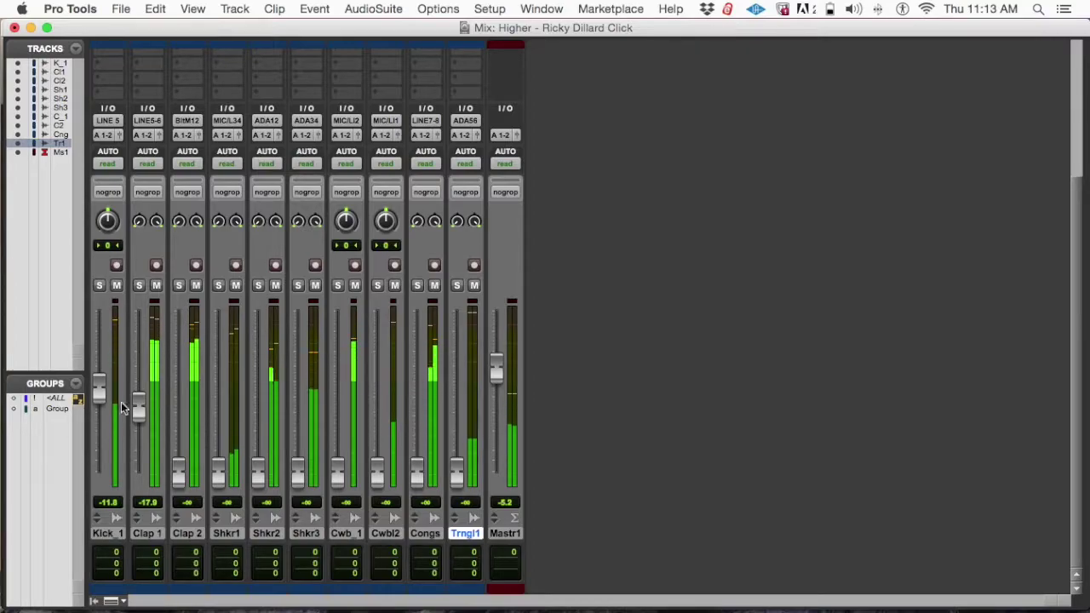
drag(139, 404, 141, 390)
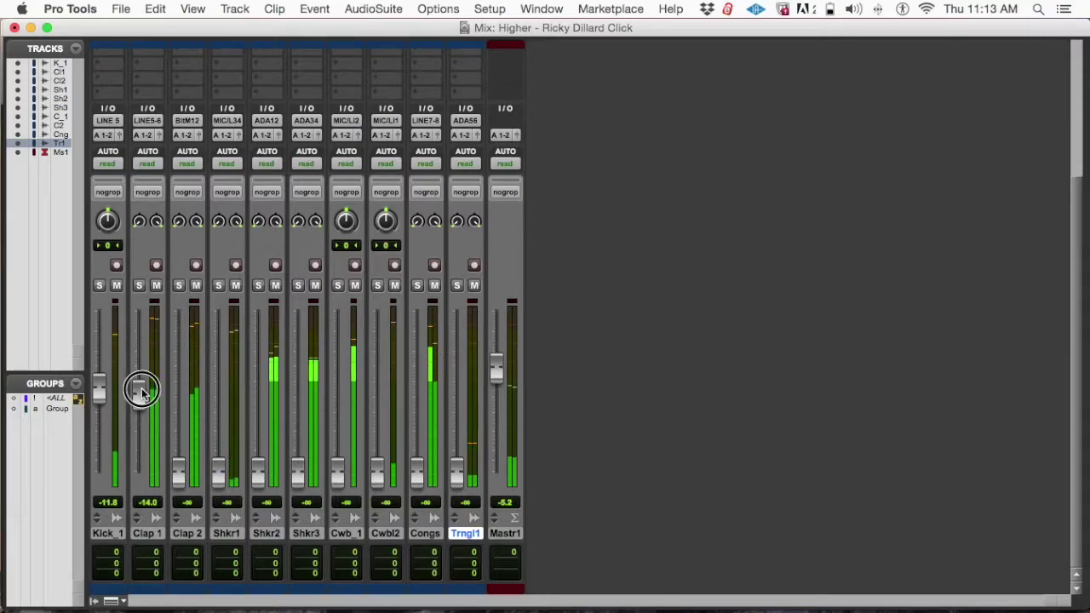
mouse_move(102, 388)
mouse_down()
mouse_move(101, 402)
mouse_move(107, 388)
mouse_up()
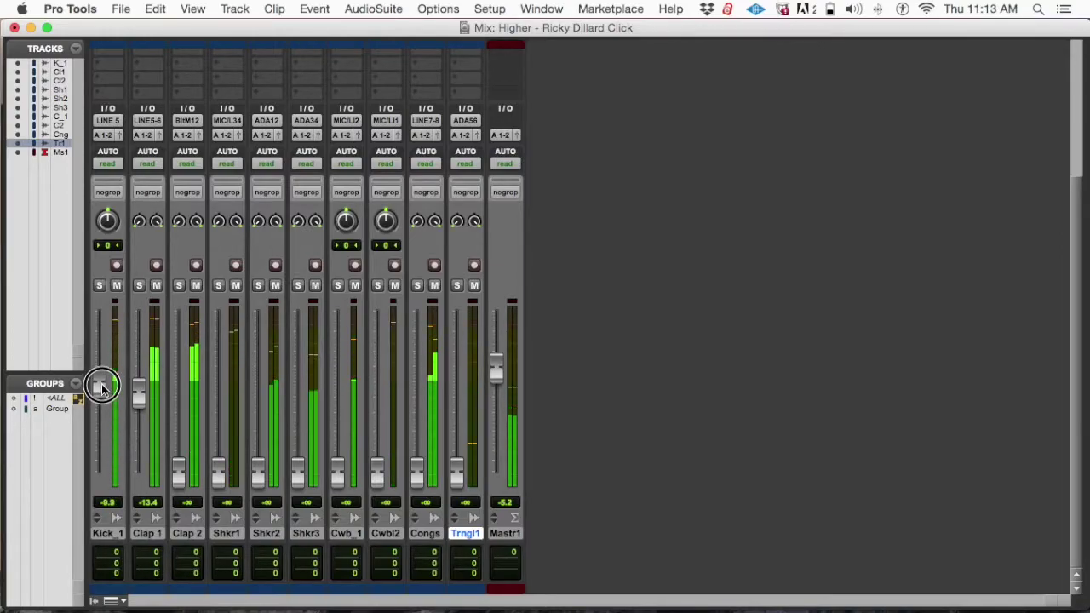
drag(102, 387, 102, 389)
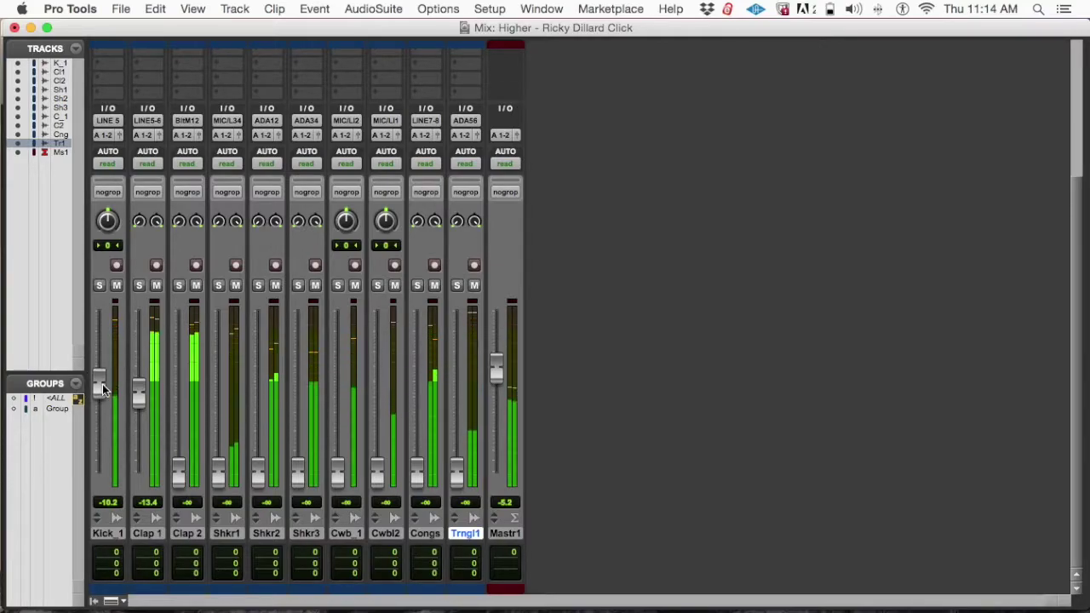
click(99, 389)
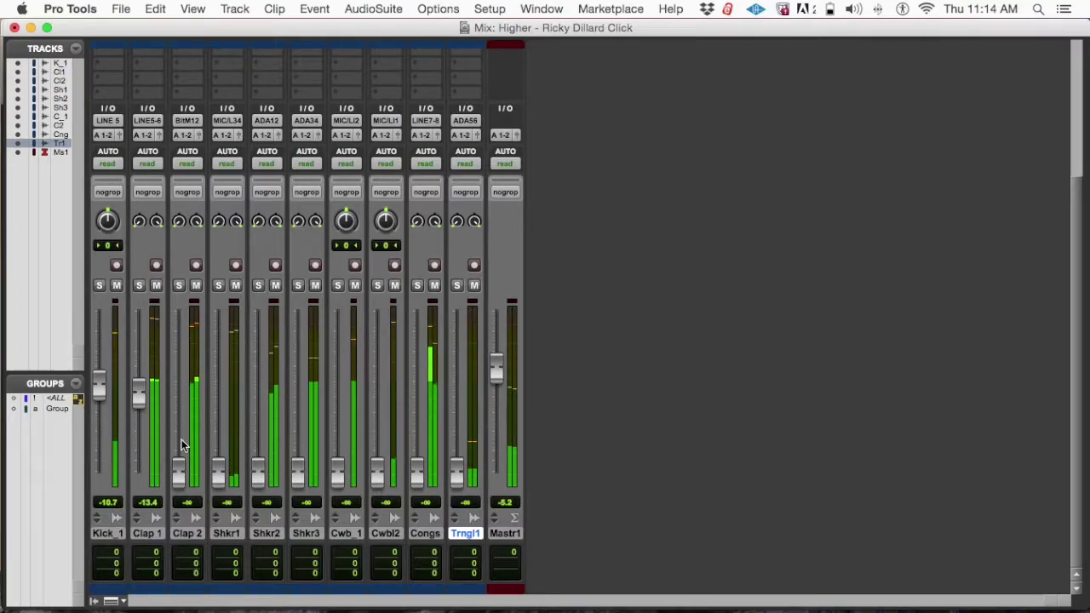
Blend Clap 2 in at about -19.3 dB, checking it in solo, and trim Clap 1 to about -14.5 dB
drag(179, 471, 181, 403)
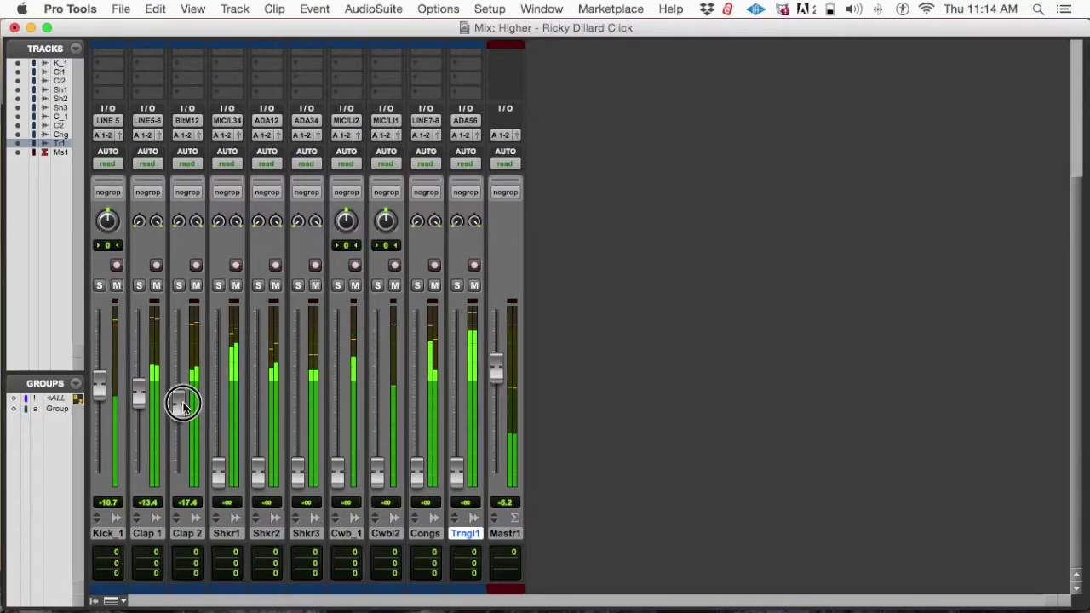
drag(183, 404, 182, 415)
click(179, 286)
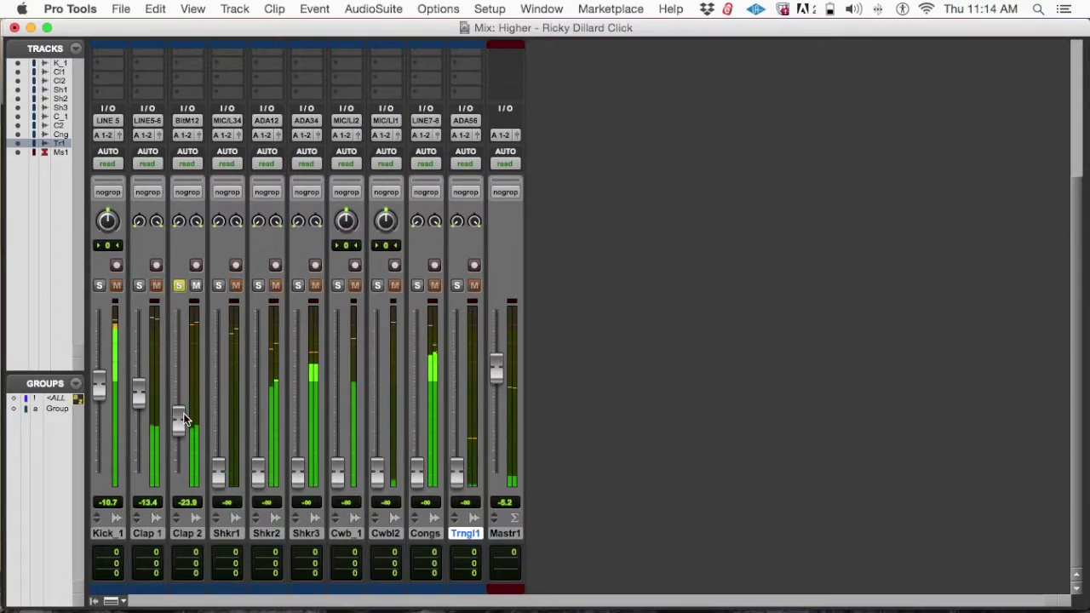
mouse_move(180, 410)
mouse_down()
mouse_move(178, 445)
mouse_move(197, 407)
mouse_up()
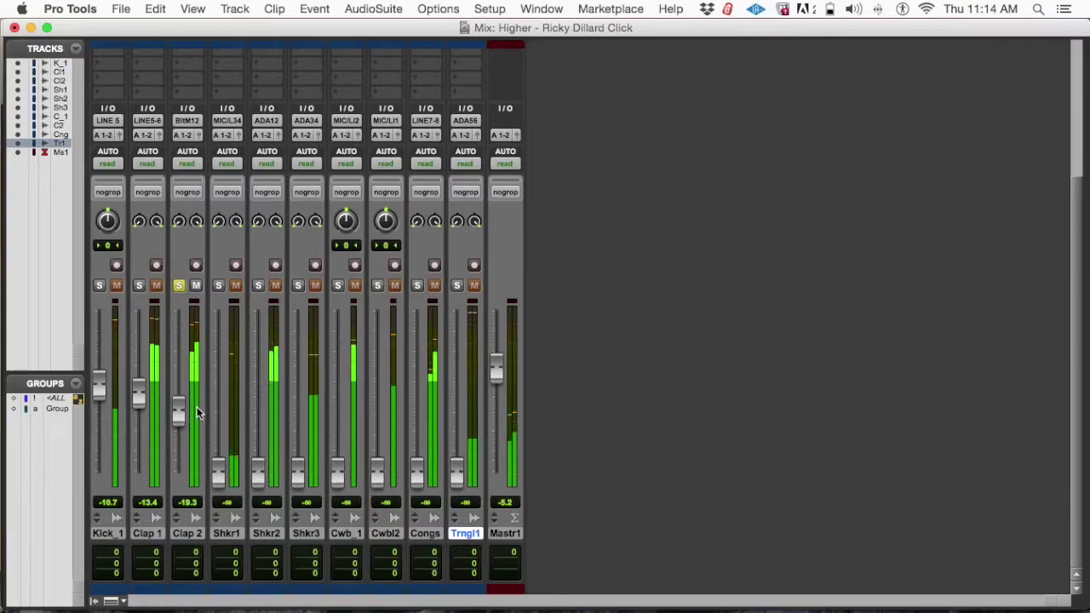
click(179, 285)
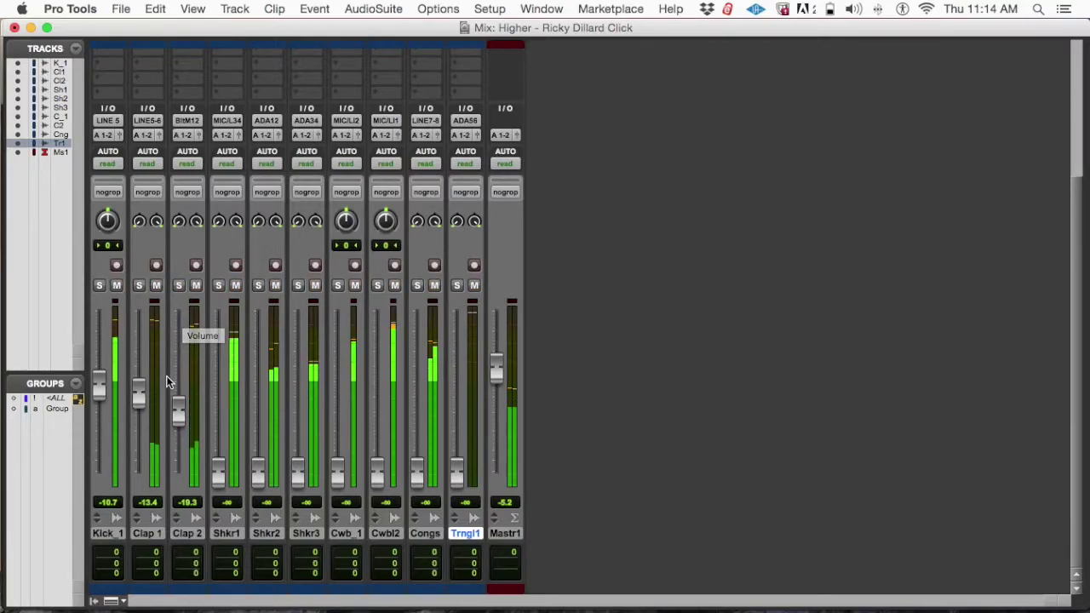
mouse_move(138, 394)
mouse_down()
mouse_move(132, 440)
mouse_move(146, 393)
mouse_up()
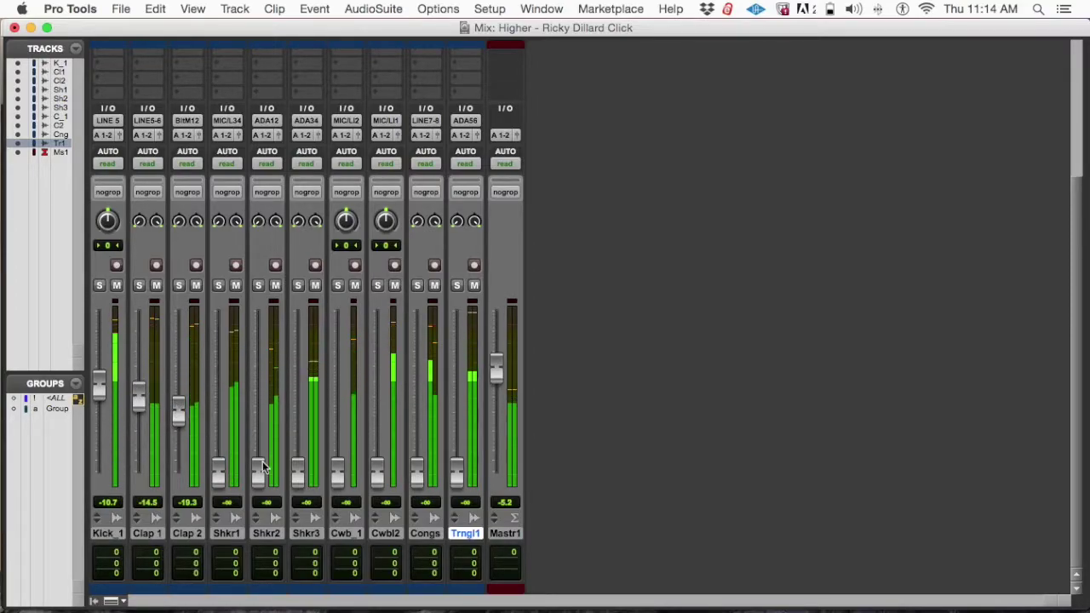
Balance the first two shakers, setting Shkr1 to about -18.5 dB and Shkr2 to about -17.9 dB
drag(218, 470, 223, 409)
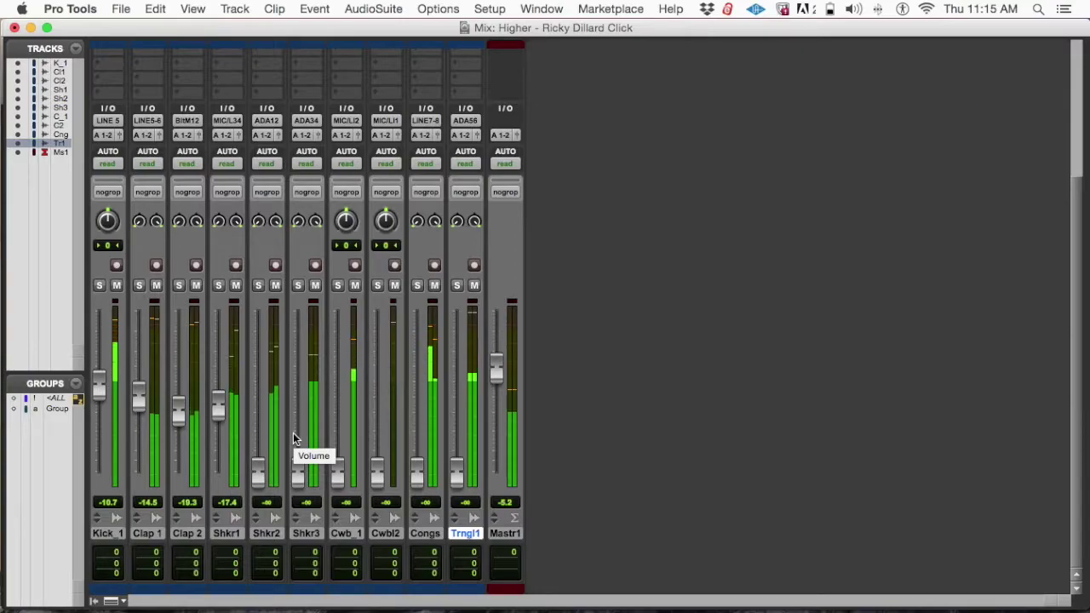
drag(257, 473, 256, 417)
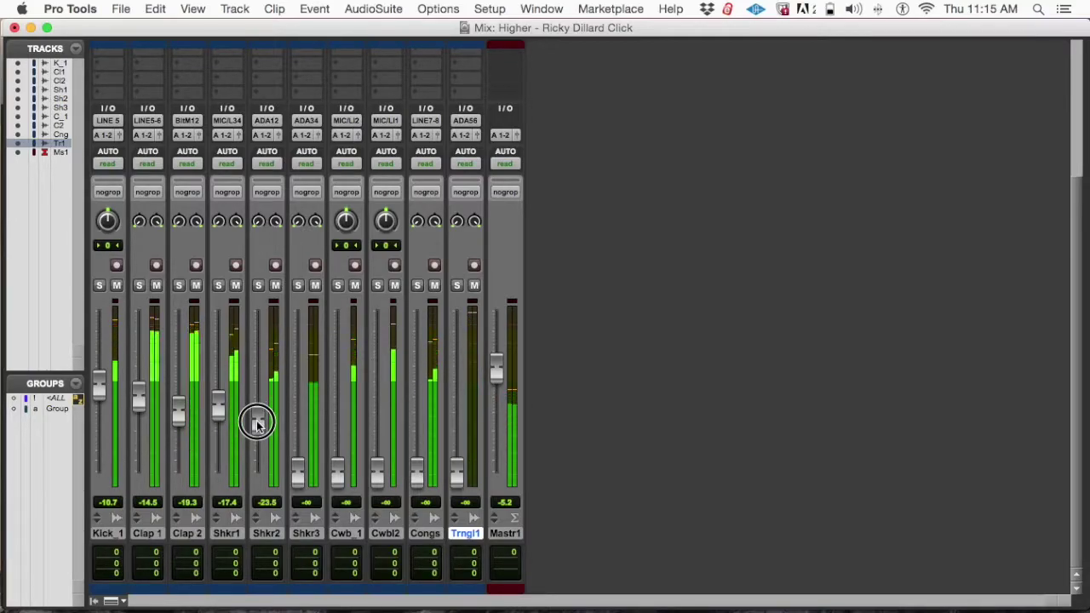
drag(257, 425, 257, 421)
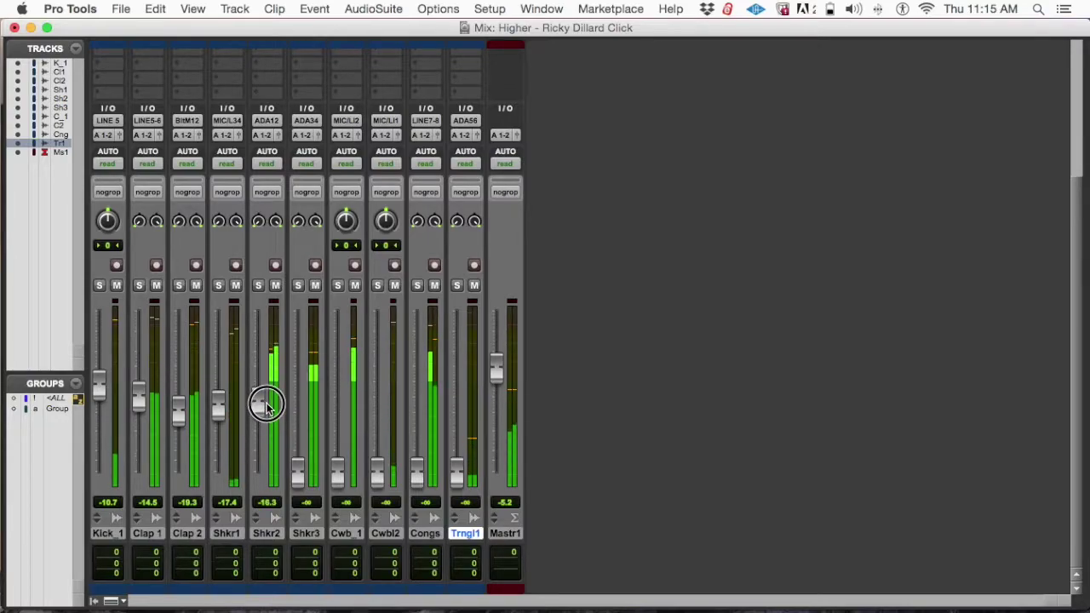
drag(264, 410, 264, 410)
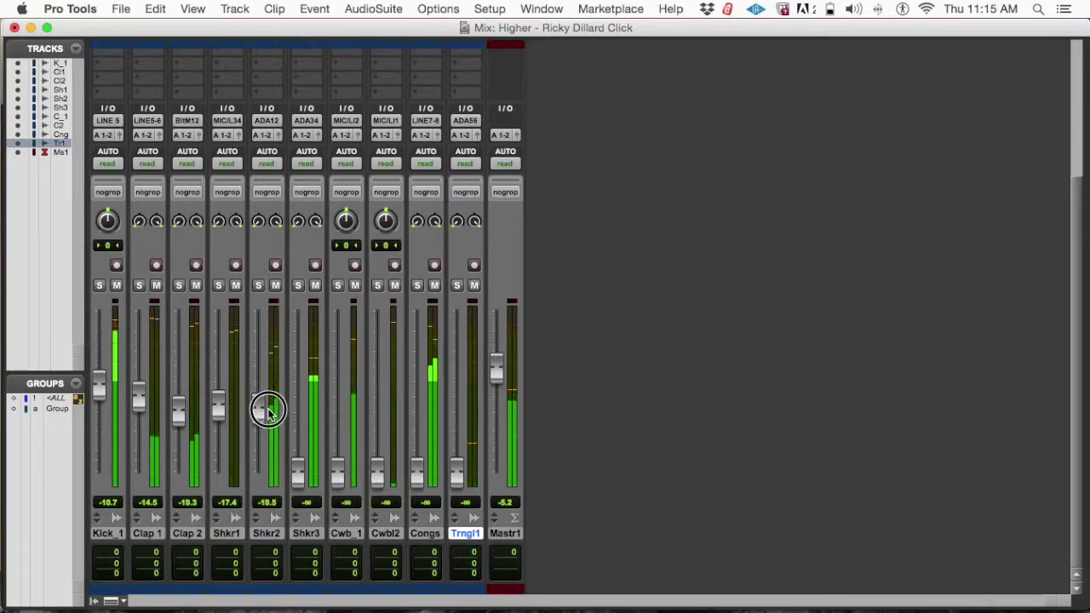
drag(268, 411, 269, 409)
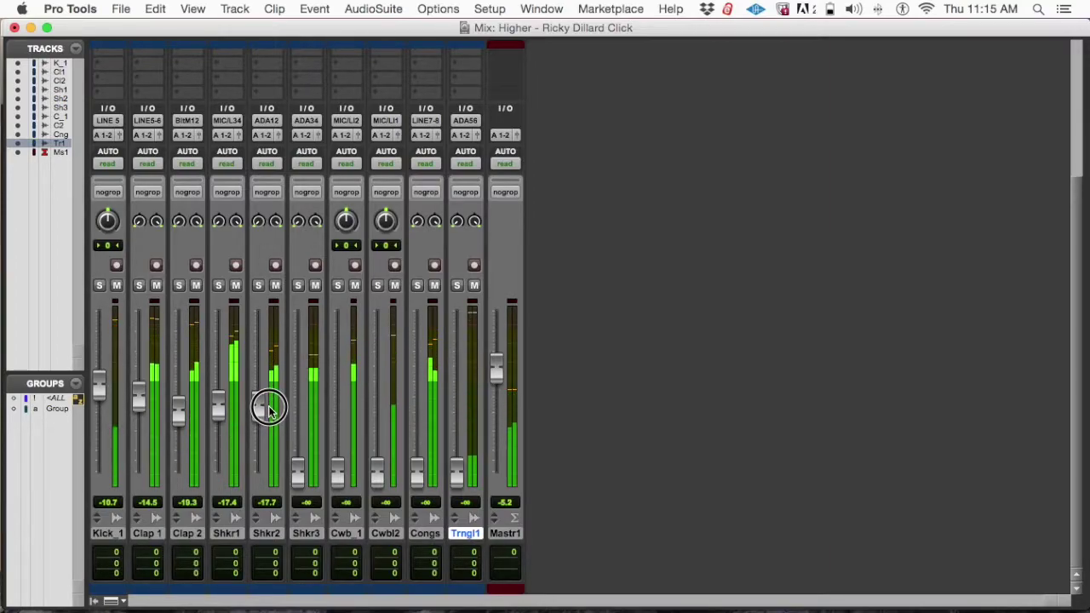
click(219, 408)
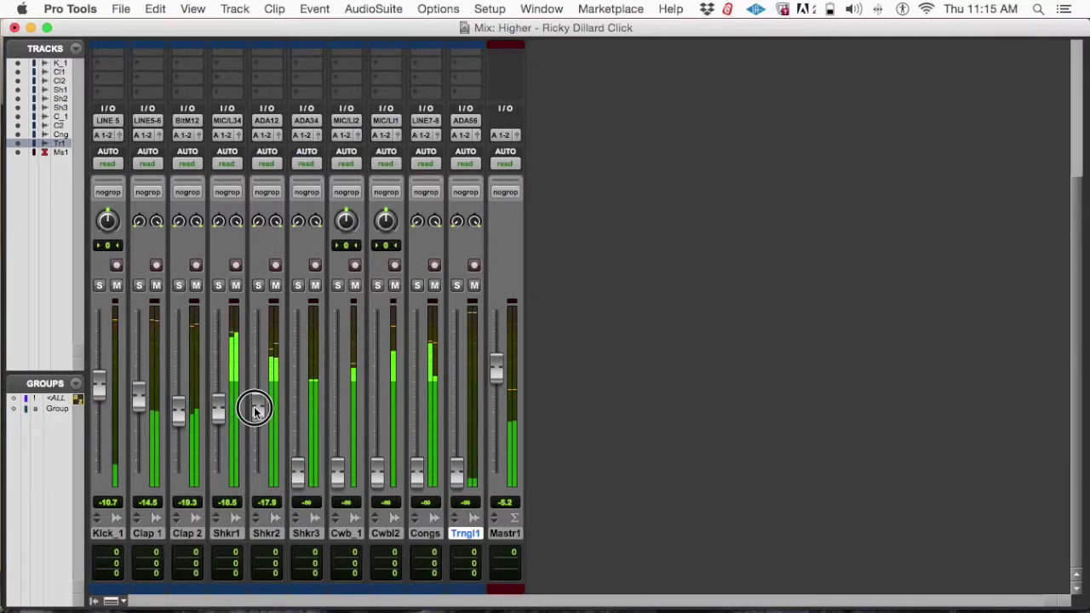
Audition Shkr3 in solo and with its fader pulled out, and blend it into the mix at about -20.1 dB
drag(297, 472, 299, 412)
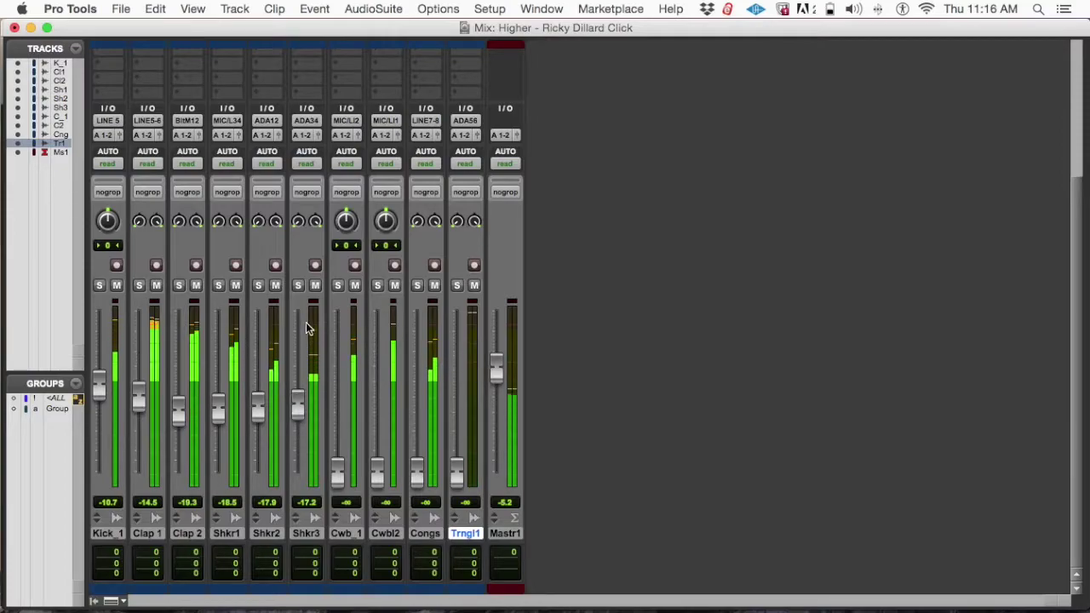
click(297, 286)
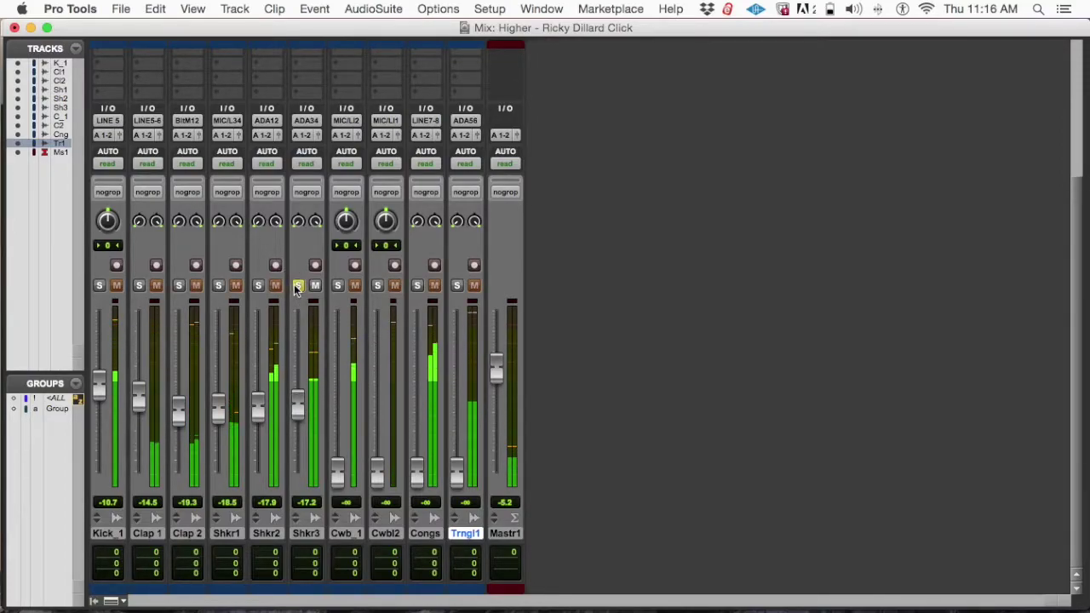
click(296, 286)
drag(299, 406, 305, 502)
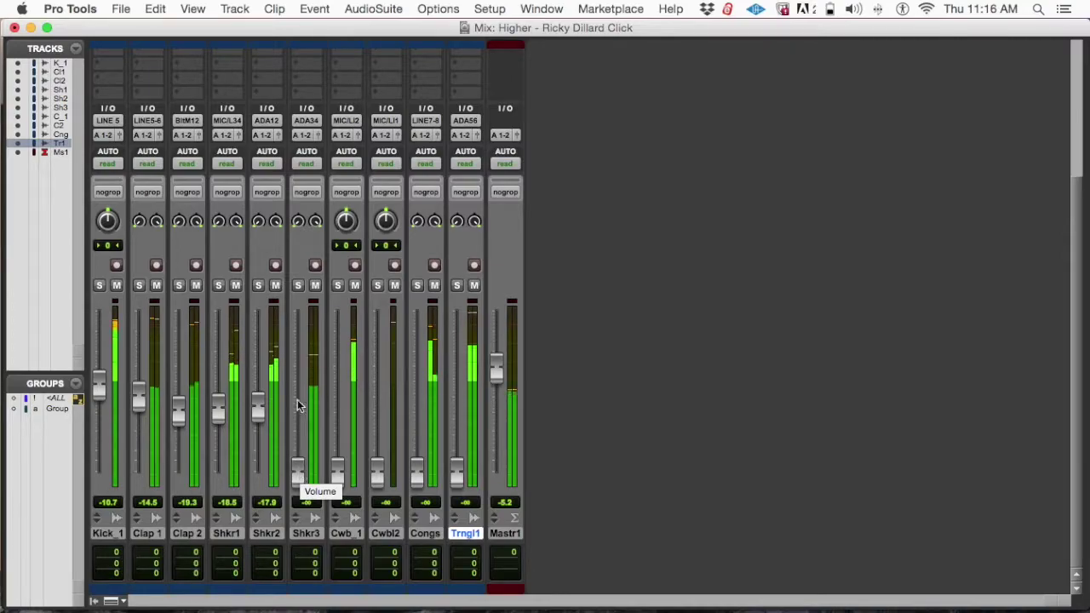
mouse_move(297, 474)
mouse_down()
mouse_move(297, 455)
mouse_move(298, 486)
mouse_up()
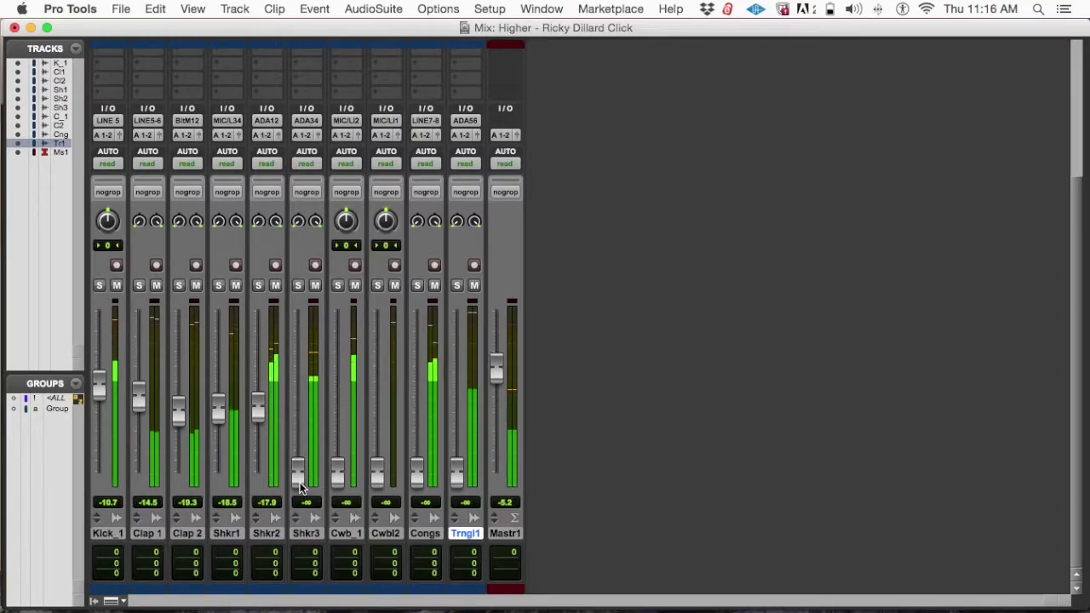
drag(300, 479, 300, 412)
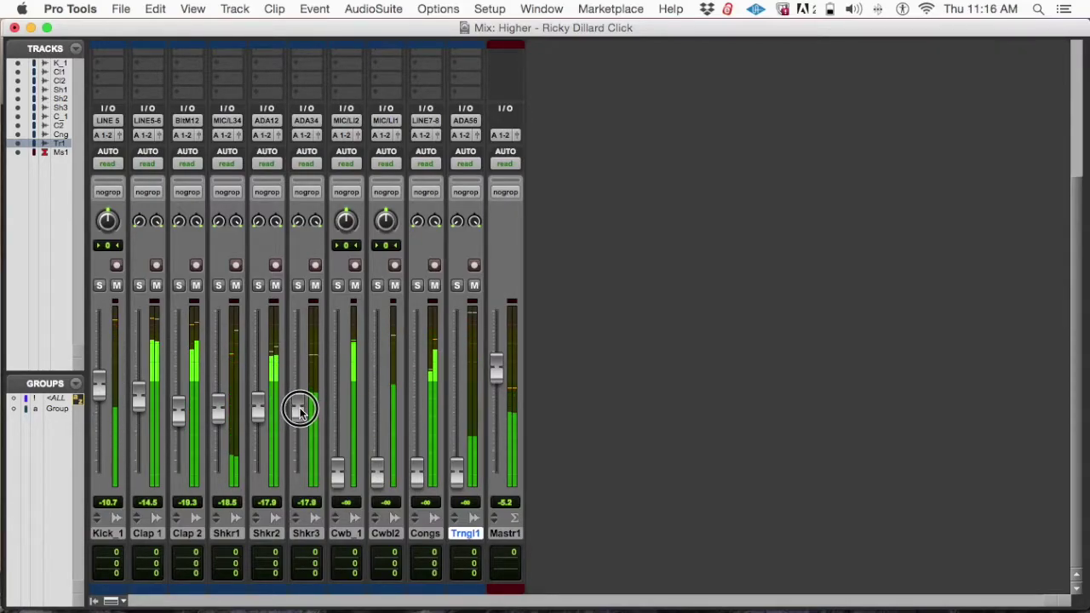
drag(299, 410, 299, 414)
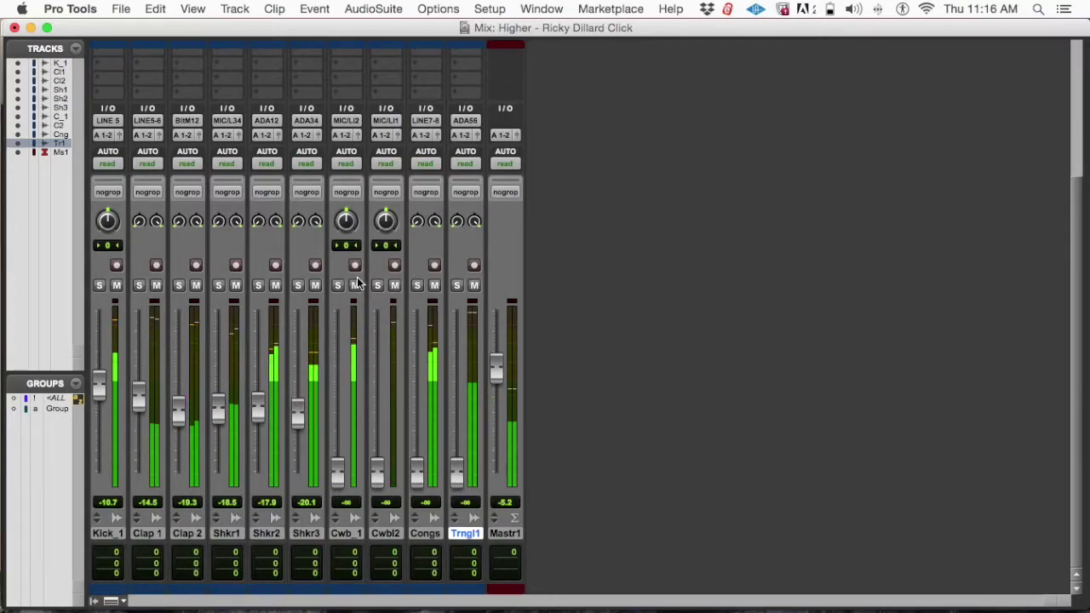
Compare the mix with Shkr3 muted, then audition Shkr3 in solo alone and together with Shkr1 and Shkr2
click(315, 286)
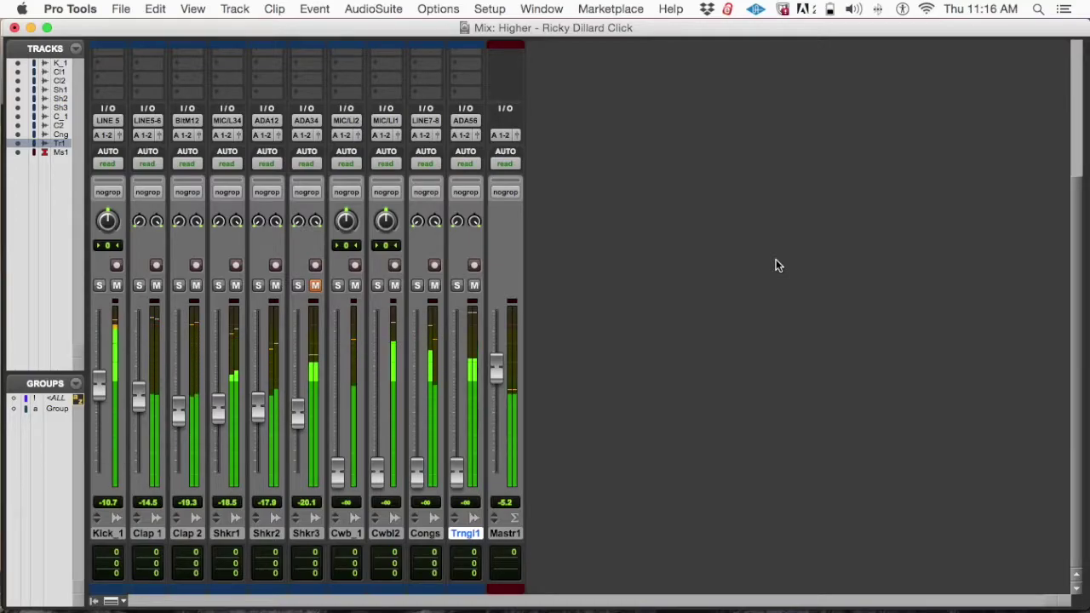
click(298, 285)
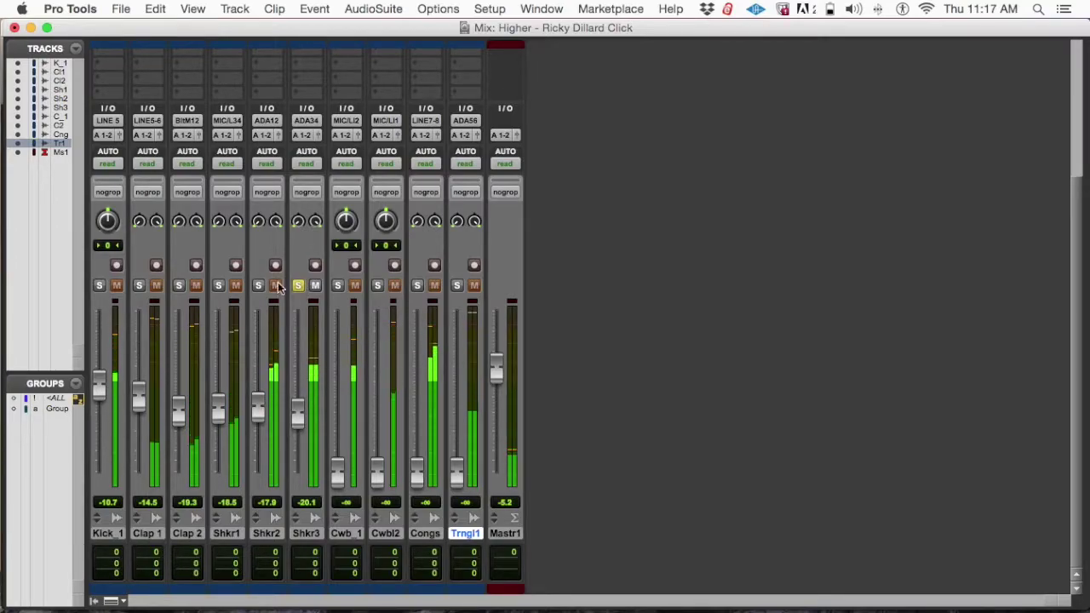
click(218, 286)
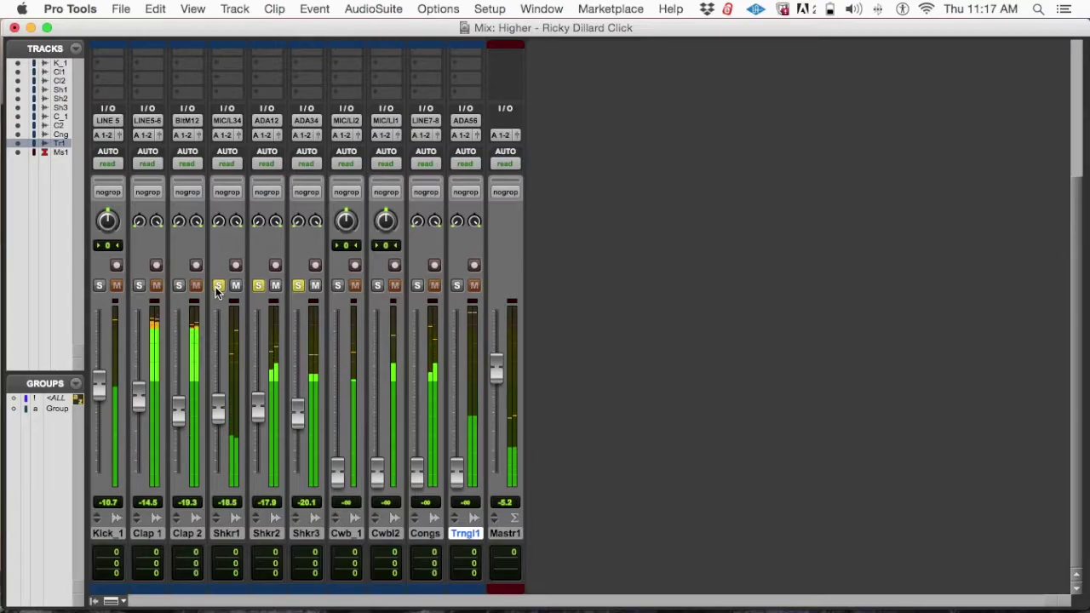
click(299, 286)
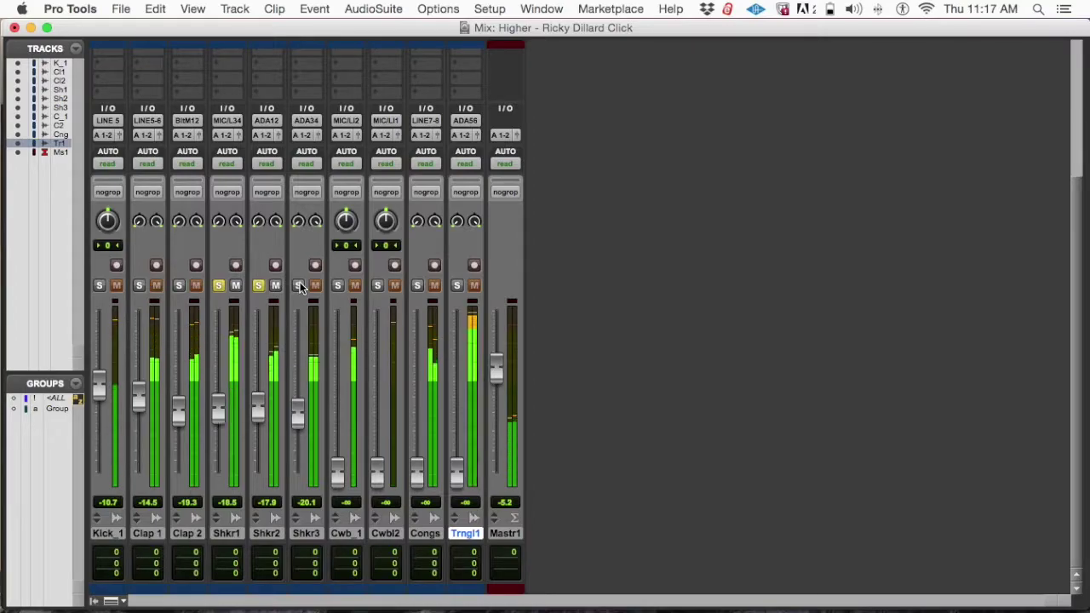
click(298, 286)
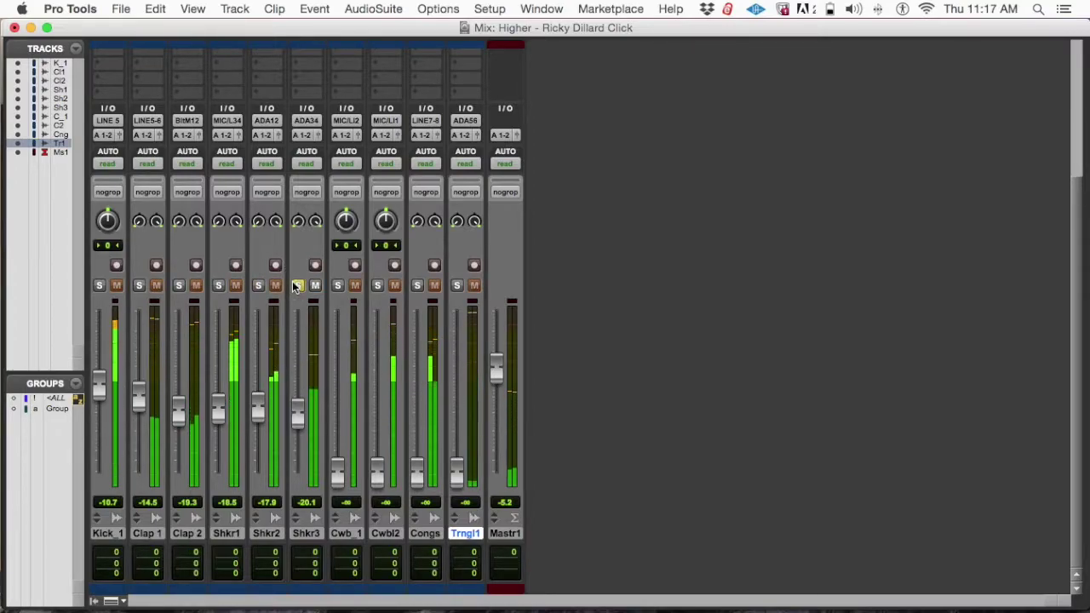
Pull Shkr3 nearly all the way down, clear its solo, and blend it back into the full mix at about -24.3 dB
mouse_move(298, 401)
mouse_down()
mouse_move(299, 420)
mouse_move(300, 411)
mouse_up()
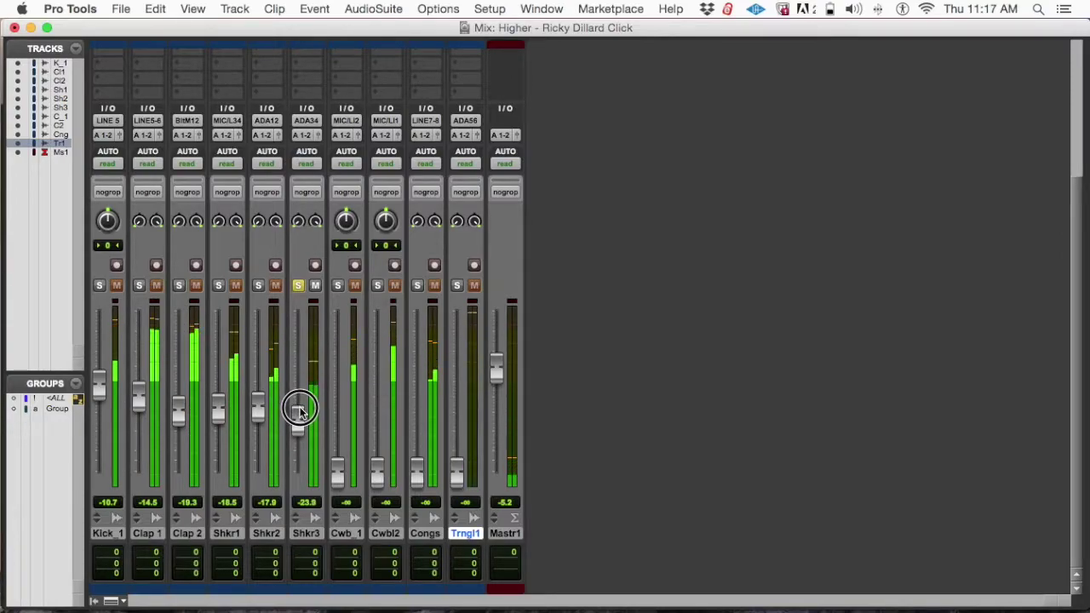
drag(300, 407, 297, 475)
click(296, 286)
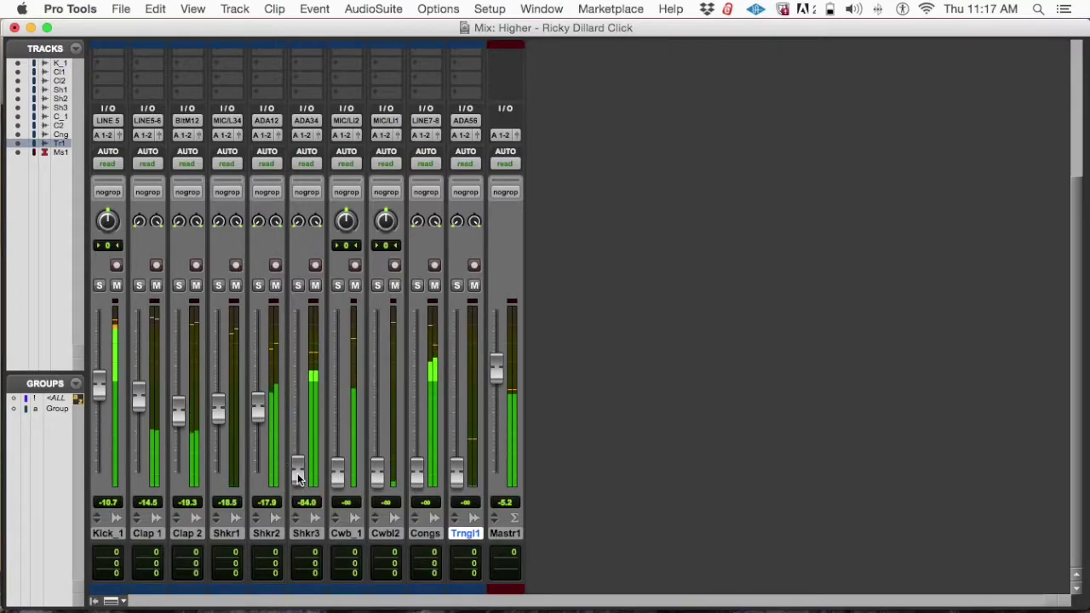
scroll(297, 477, up, 1)
drag(302, 485, 303, 414)
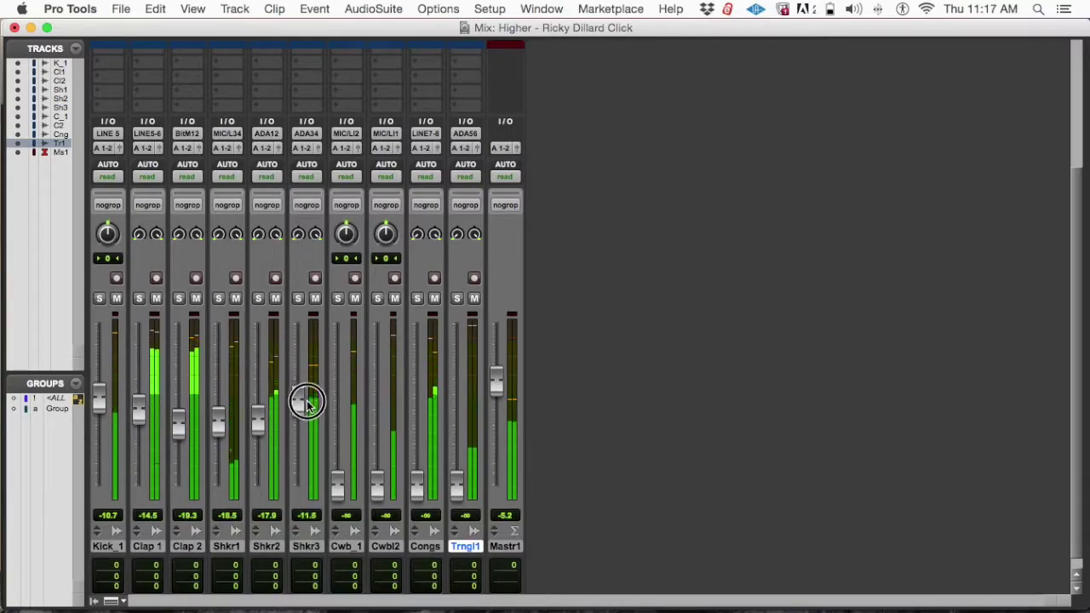
drag(306, 414, 305, 428)
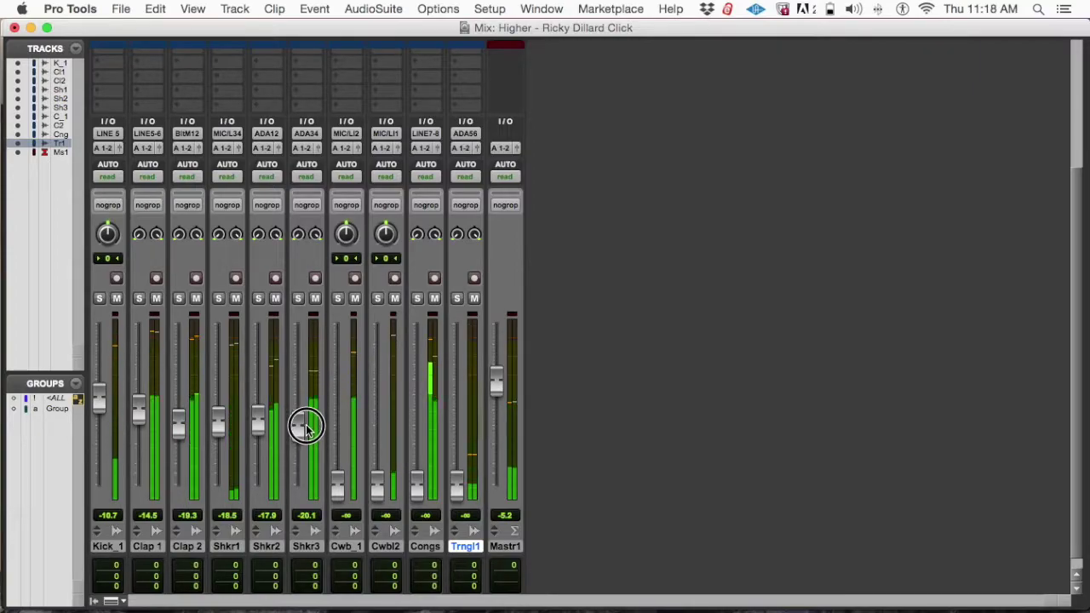
drag(305, 435, 305, 431)
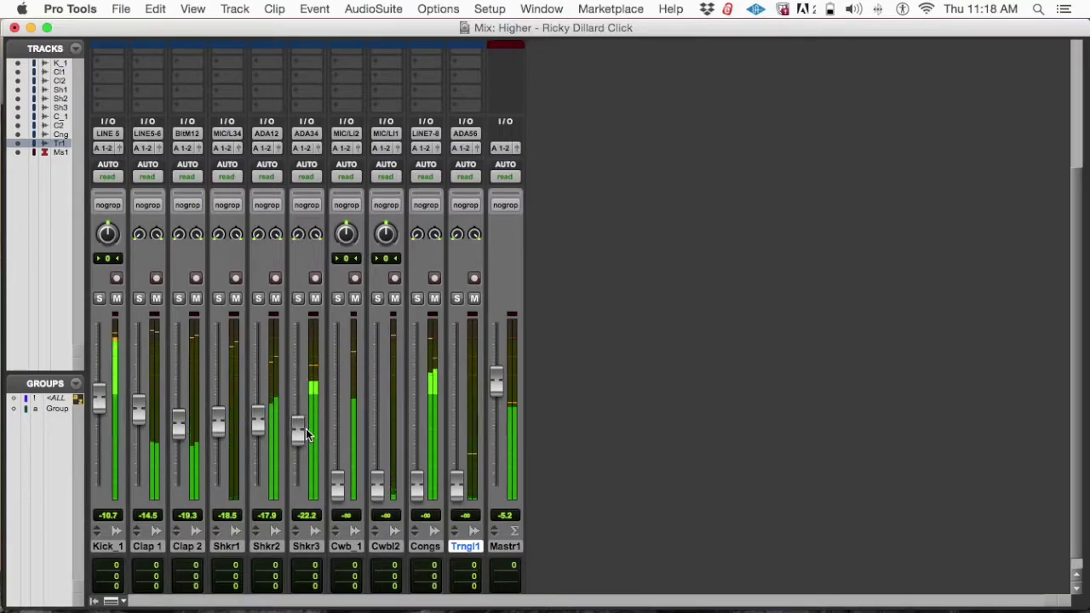
drag(307, 432, 294, 437)
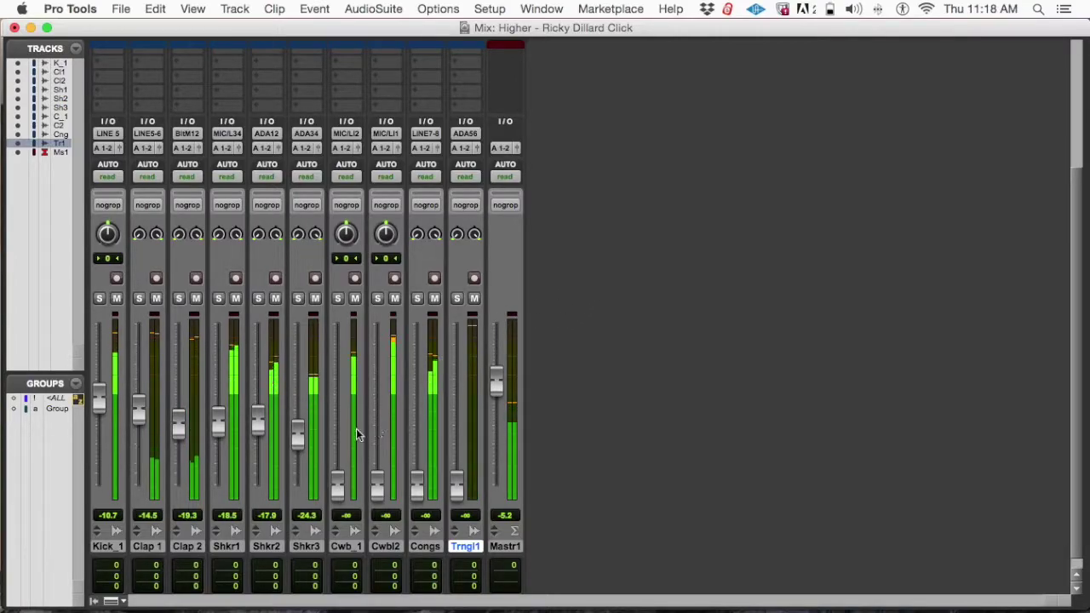
Bring Cwb_1 in at about -17.4 dB and raise the master fader to about -3.8 dB
drag(338, 479, 336, 420)
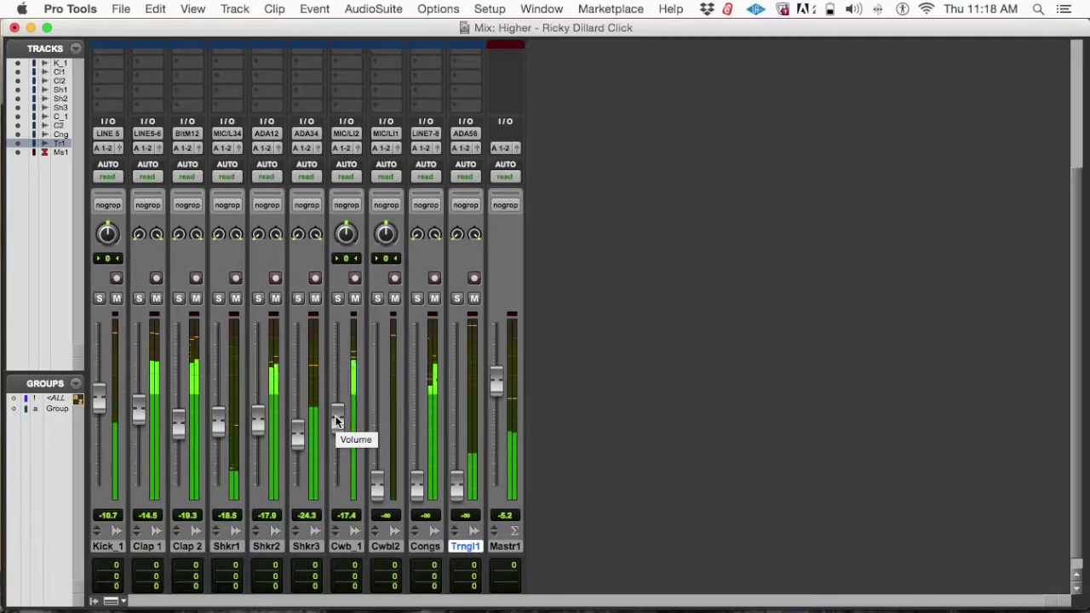
drag(494, 378, 495, 375)
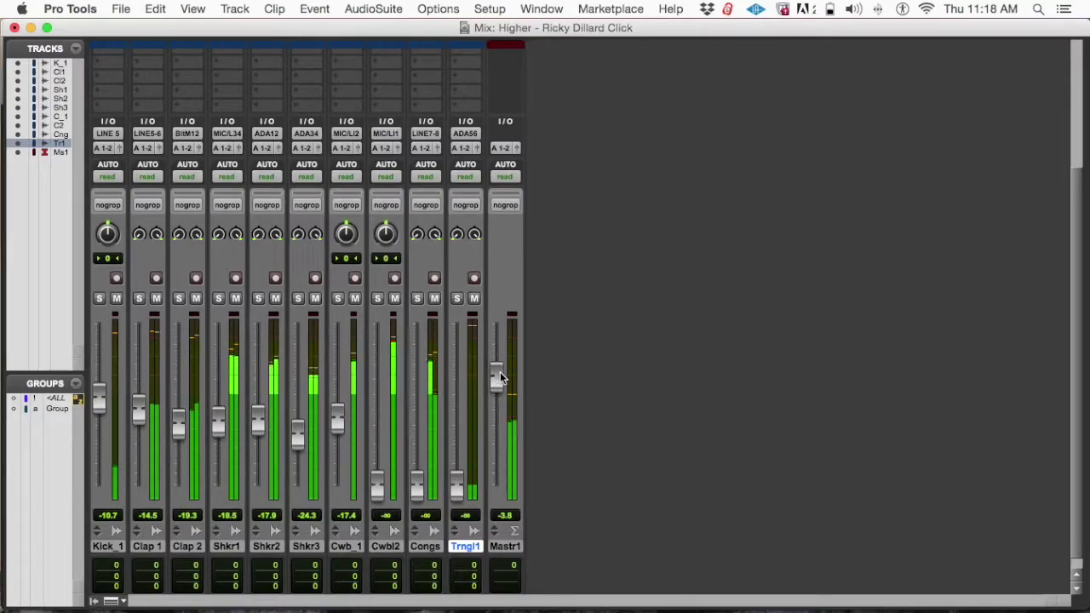
click(499, 377)
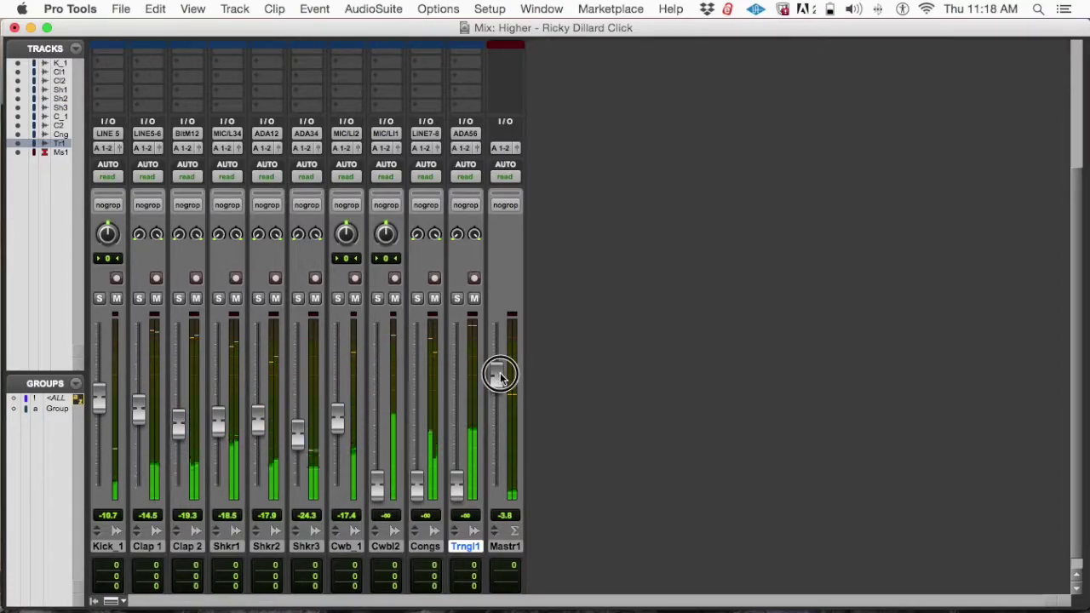
key(super+equal)
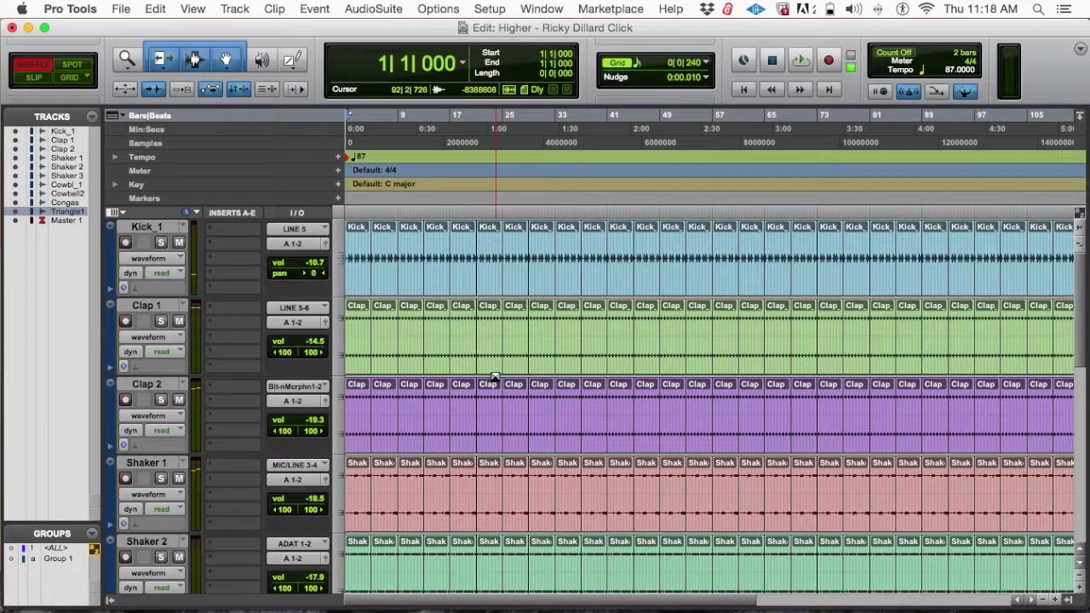
key(space)
key(super+equal)
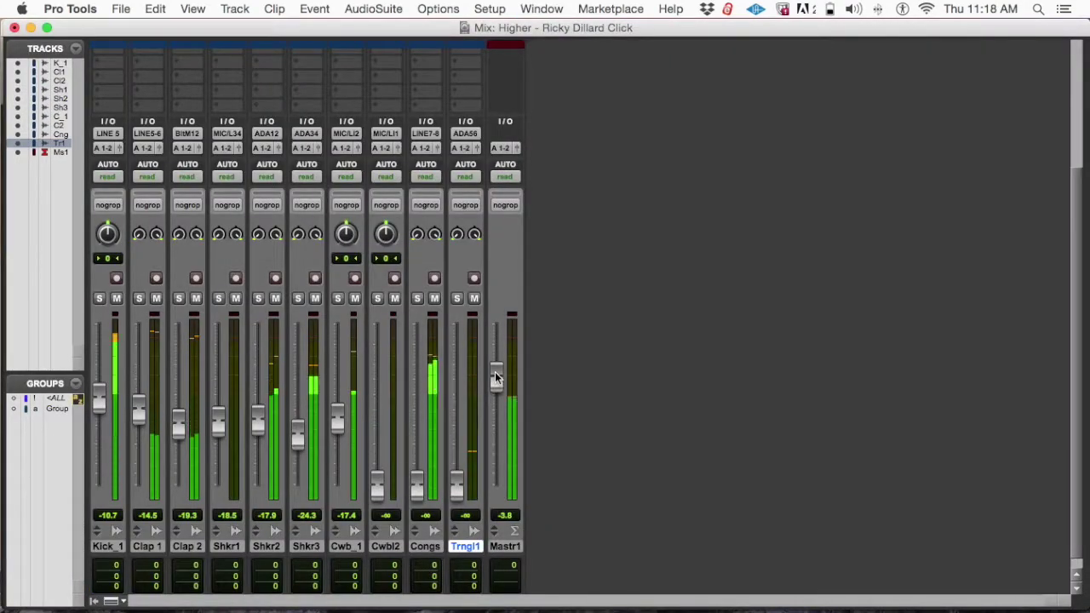
Trim Cwb_1 to about -20.1 dB and bring Cwbl2 in at about -20.6 dB
click(338, 425)
mouse_move(339, 425)
mouse_down()
mouse_move(340, 458)
mouse_move(350, 423)
mouse_move(357, 435)
mouse_up()
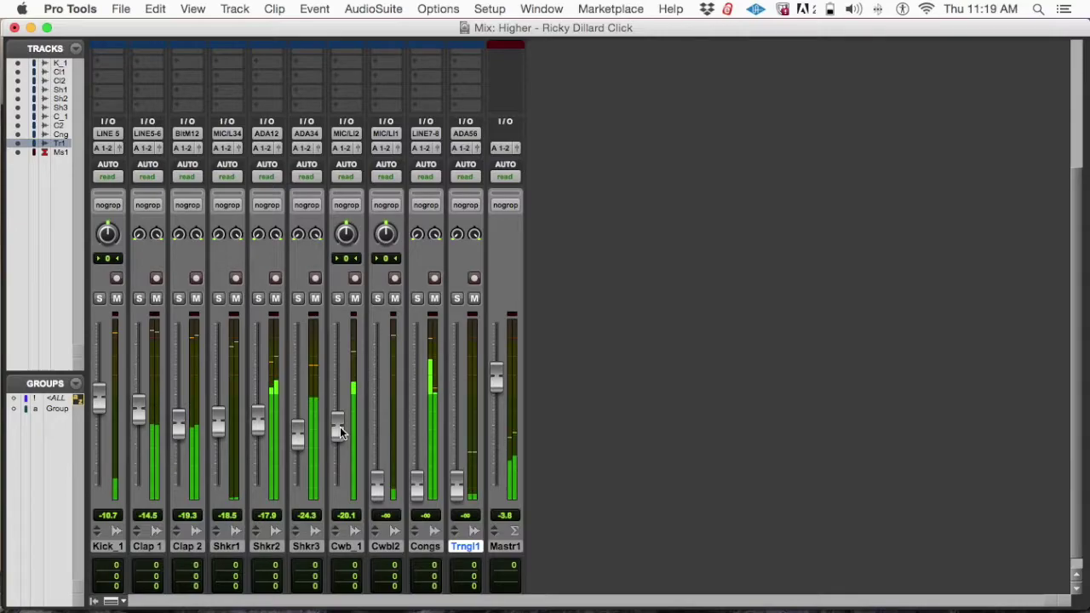
drag(340, 429, 340, 431)
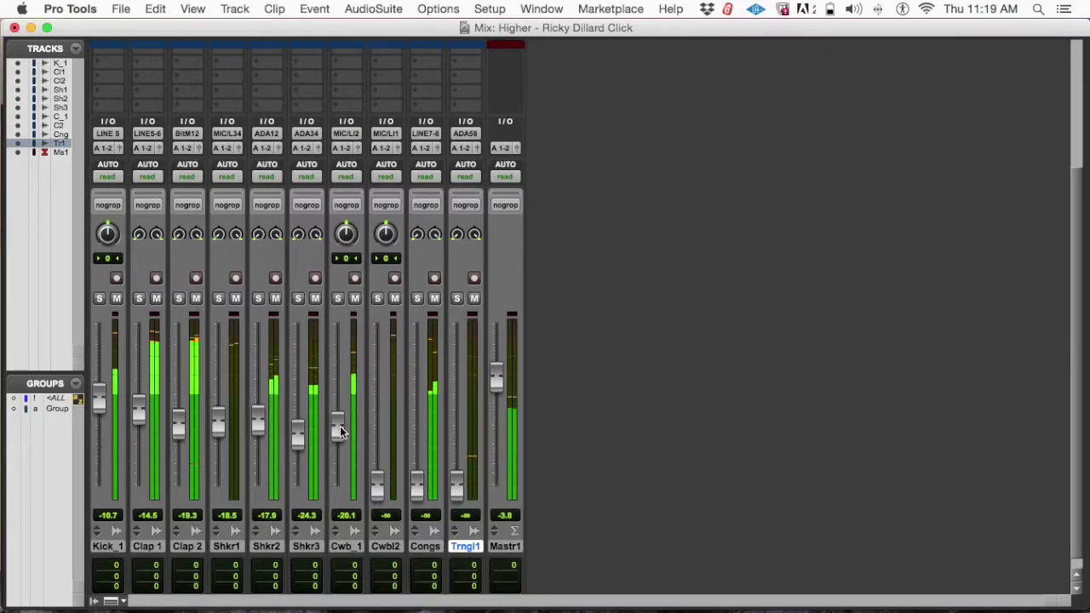
drag(377, 481, 382, 430)
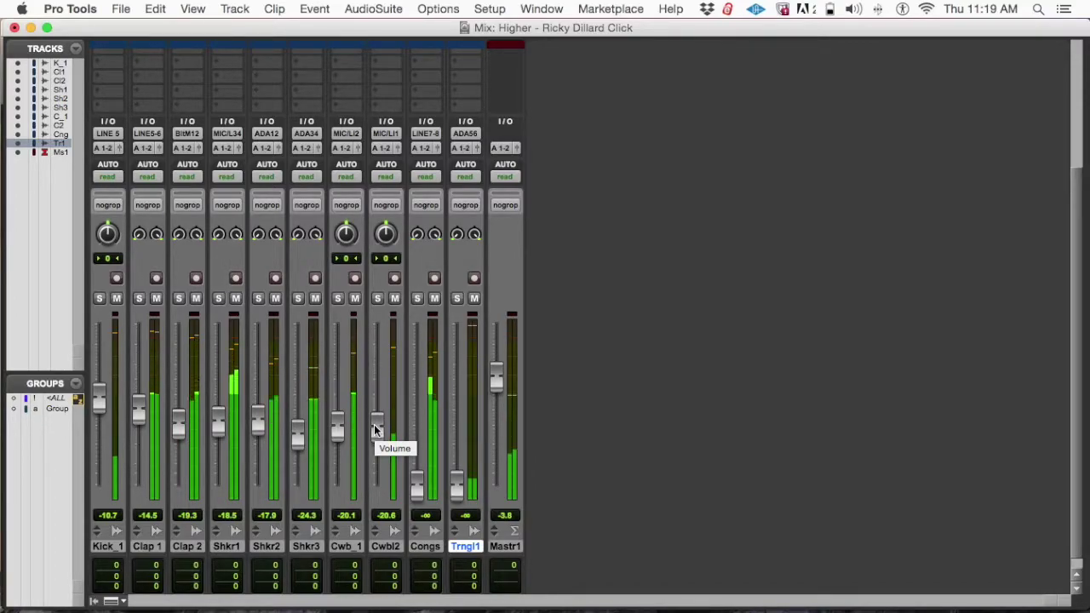
Blend the congas into the mix at about -16.9 dB and check them in solo
drag(417, 486, 424, 427)
click(417, 298)
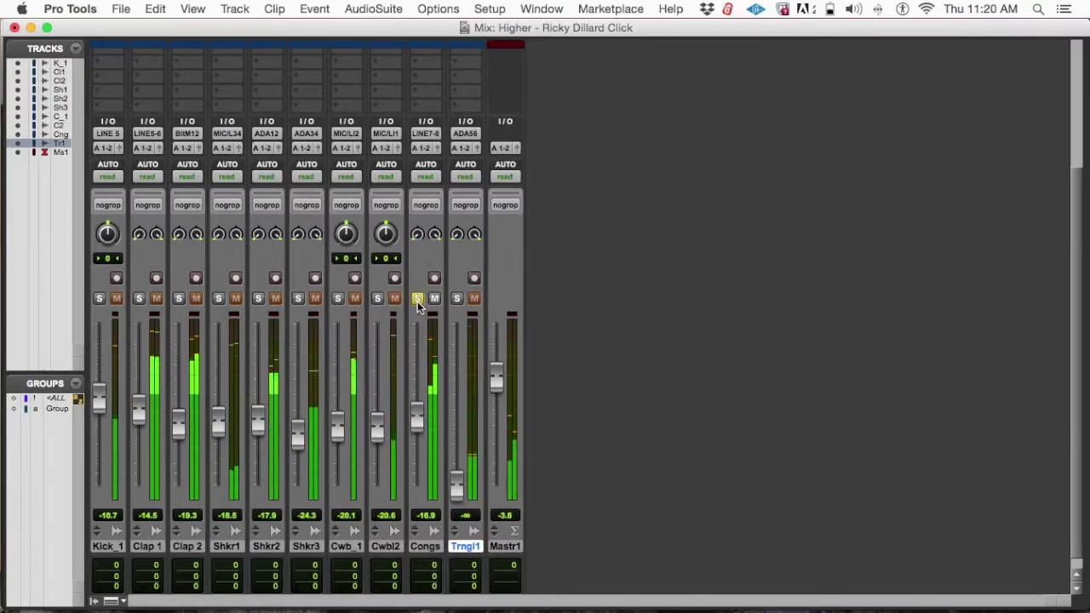
click(418, 300)
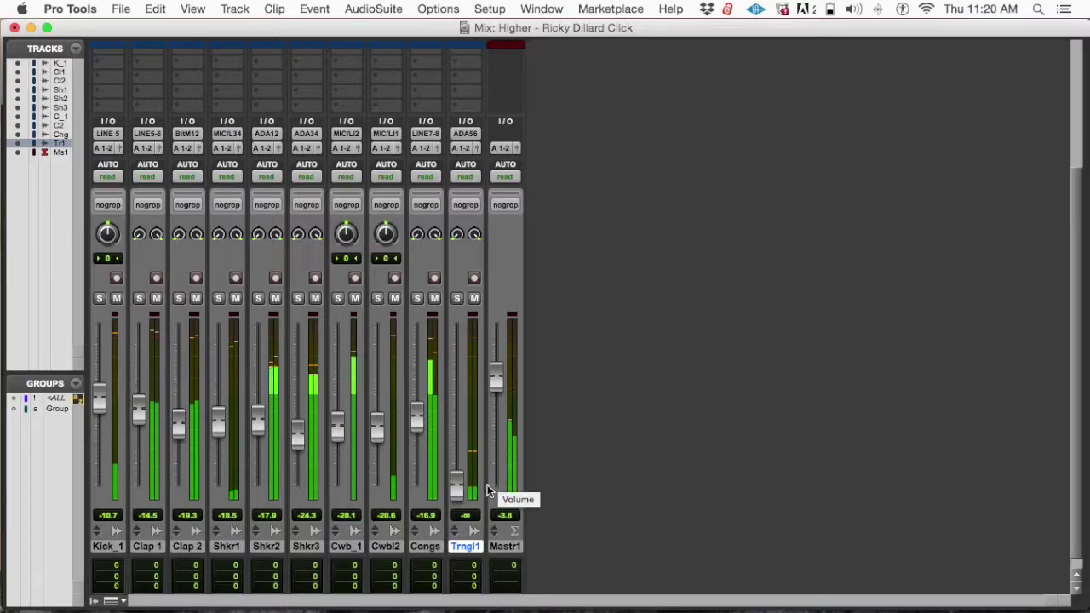
Bring up the Trngl1 fader and settle it in the mix at about -24.3 dB
drag(457, 484, 461, 383)
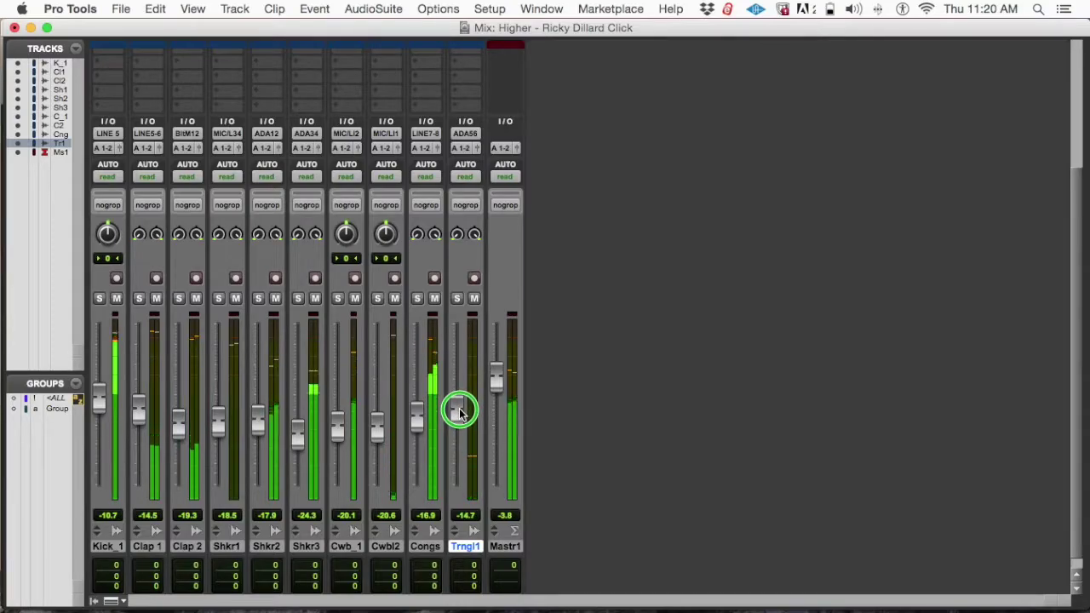
drag(462, 409, 459, 459)
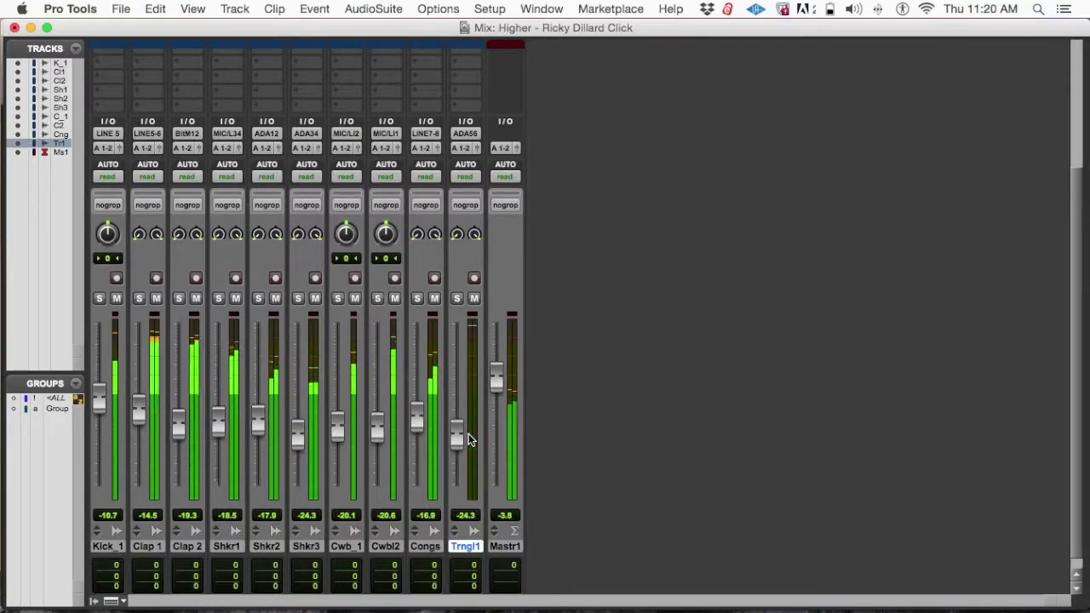
click(463, 438)
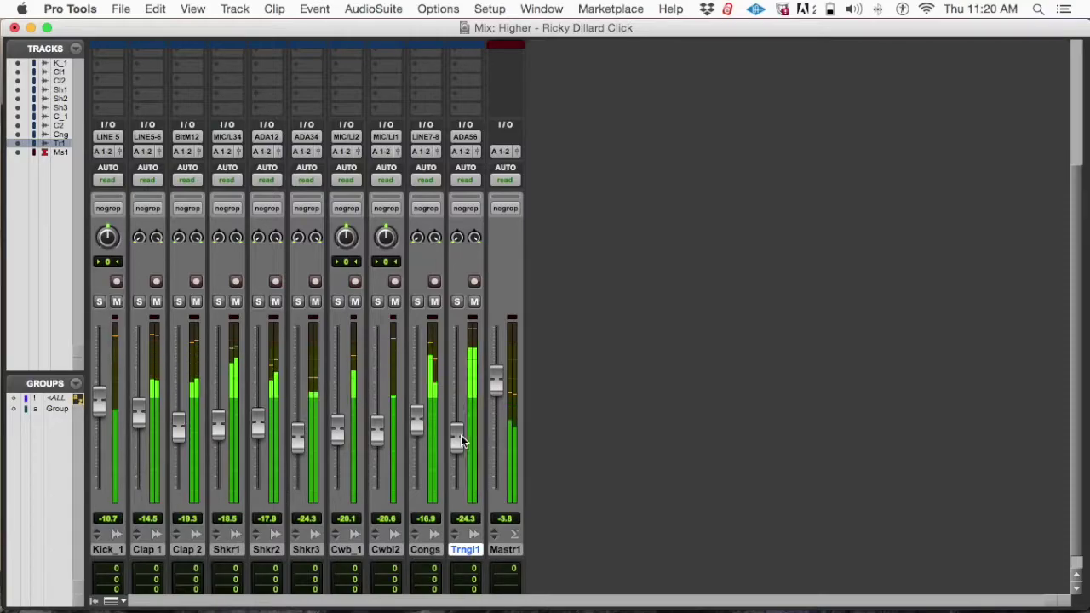
scroll(461, 440, down, 1)
Switch to the Edit window, stop playback and bring the Triangle 1 track into view
key(super+equal)
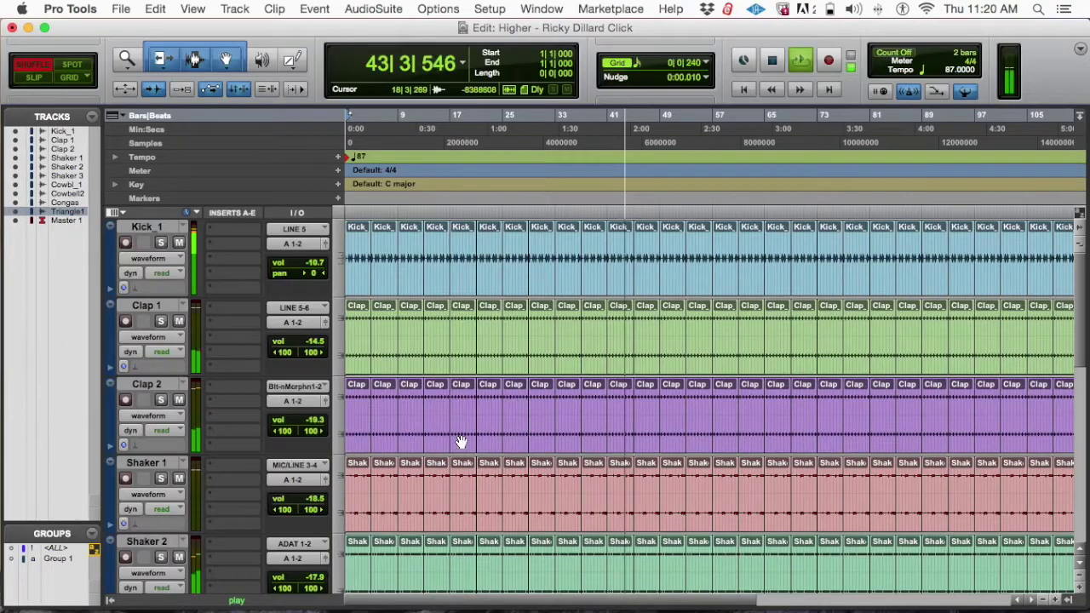
key(super+bracketright)
key(super+bracketleft)
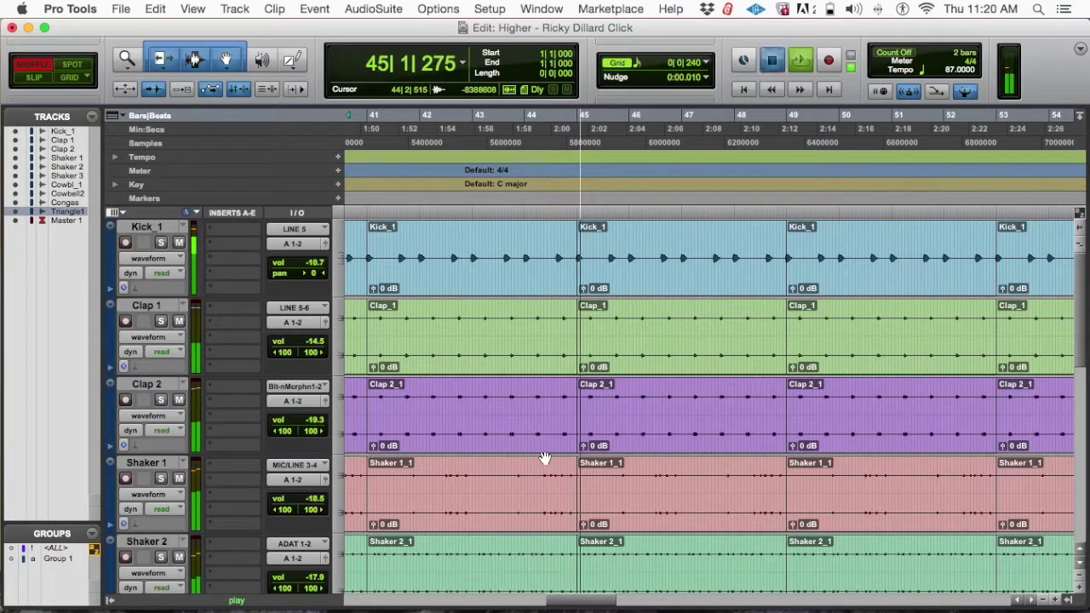
key(space)
key(super+bracketleft)
key(super+bracketleft)
scroll(545, 460, down, 4)
scroll(545, 460, down, 5)
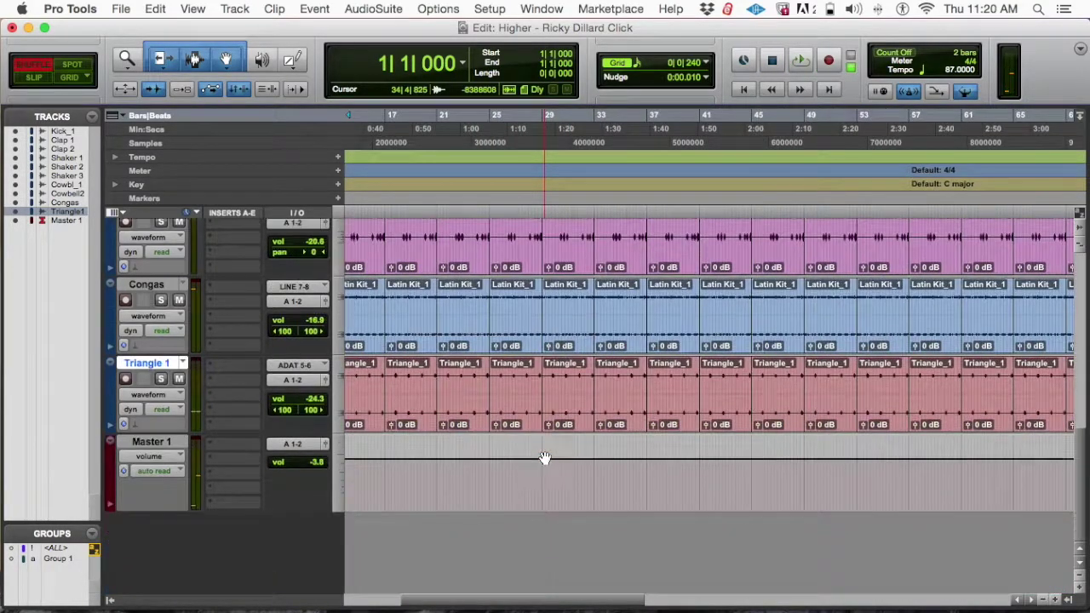
Play the session from the start and follow the triangle hits through the first four bars
key(Return)
key(space)
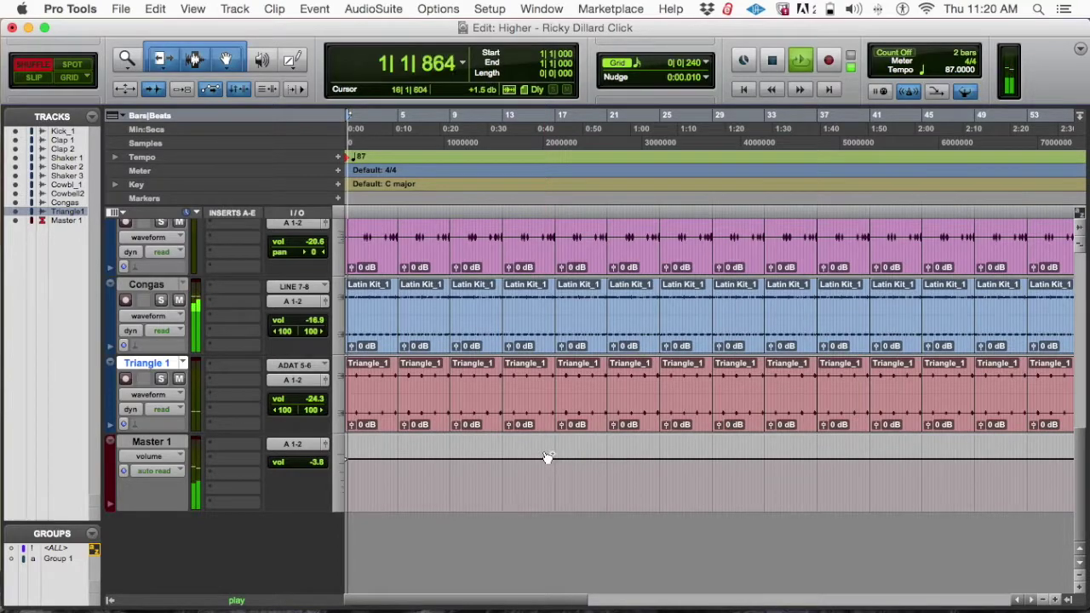
key(super+bracketright)
key(super+bracketright)
key(super+bracketright)
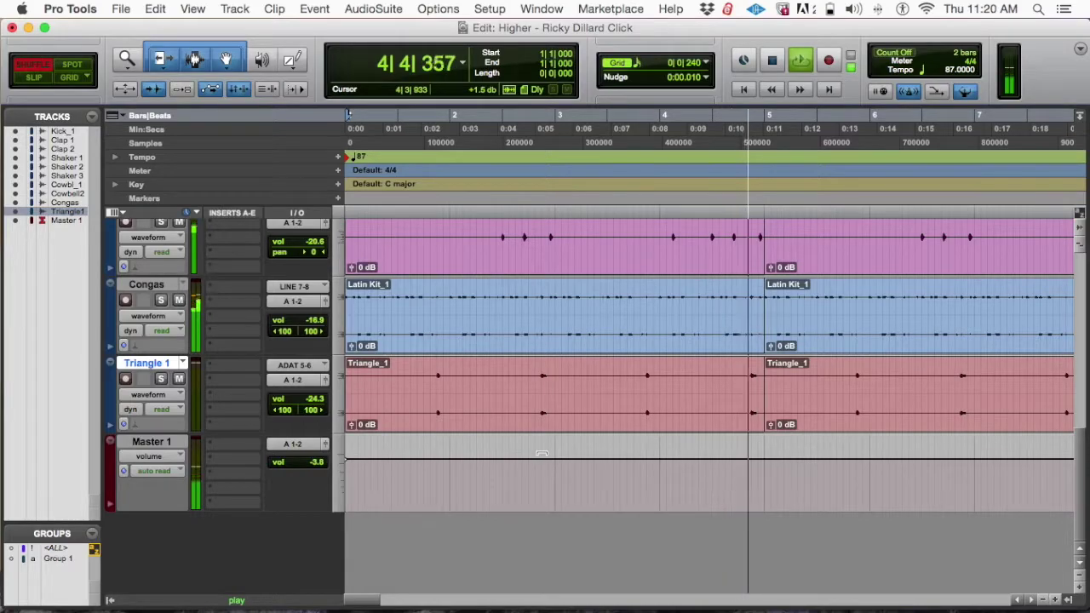
key(space)
Turn on Grid mode and select the first triangle hit on Triangle 1 from 1|4|480 to 2|1|000
click(402, 382)
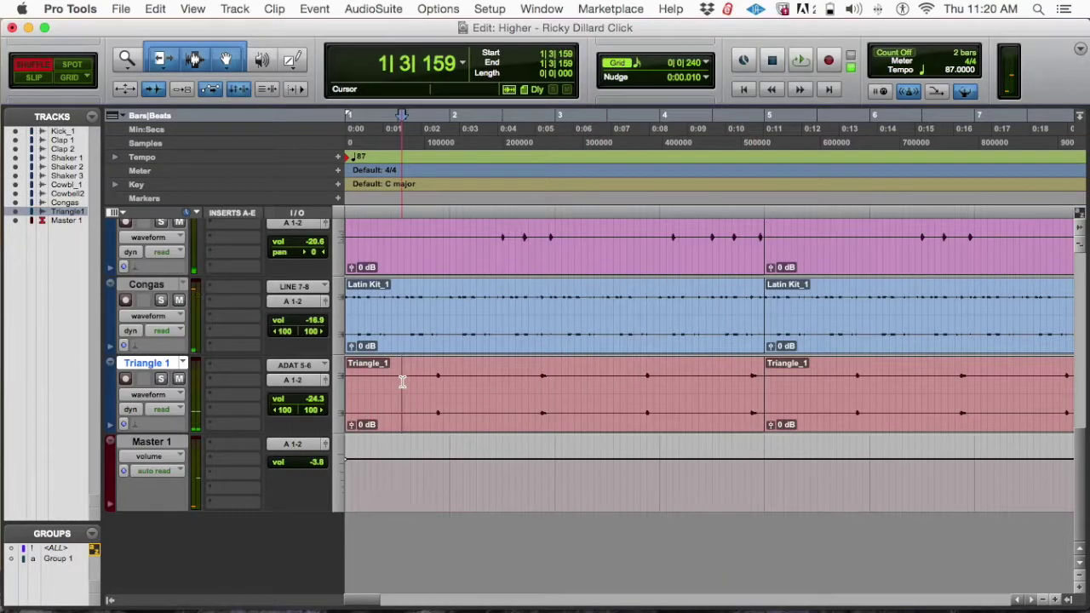
click(431, 377)
key(super+bracketright)
key(super+bracketright)
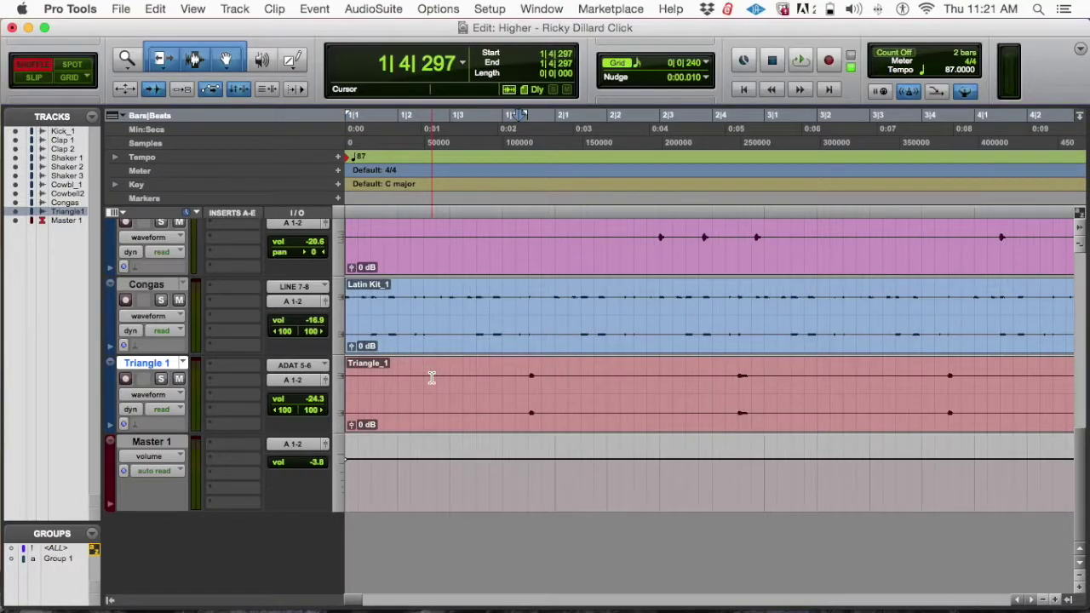
key(F4)
click(711, 375)
drag(711, 376, 767, 401)
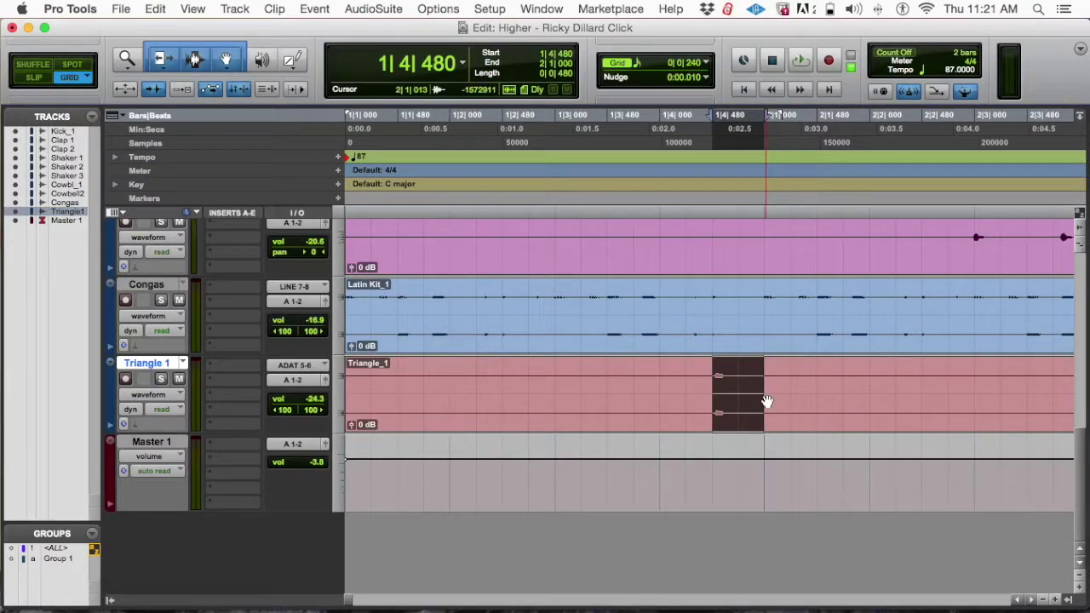
Clear the triangle hit selection and place the edit cursor at 4|1|000 on the Triangle 1 track
key(super+bracketleft)
key(super+bracketleft)
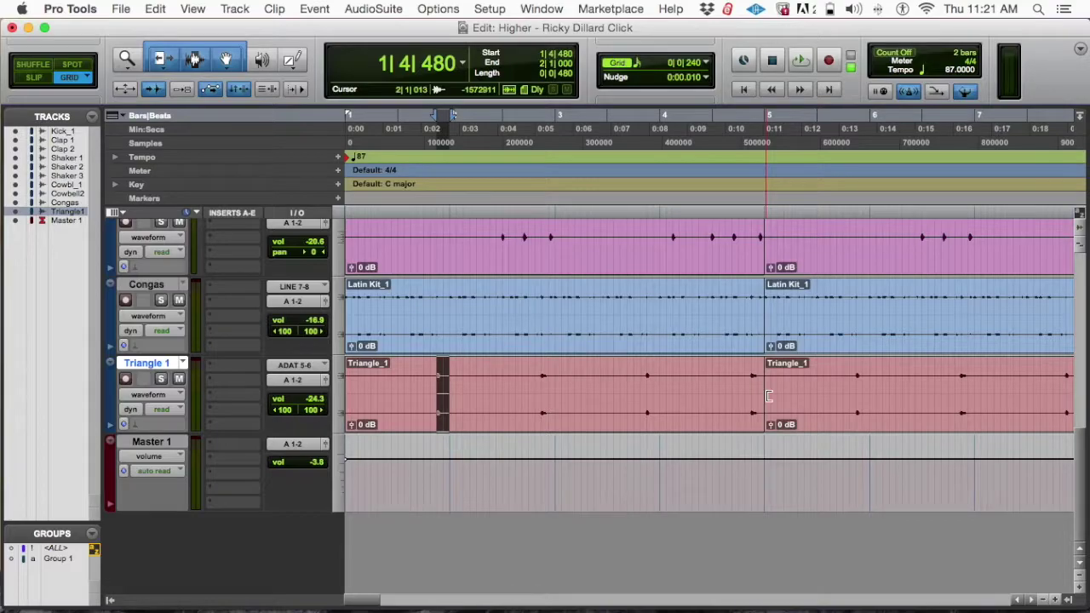
click(658, 378)
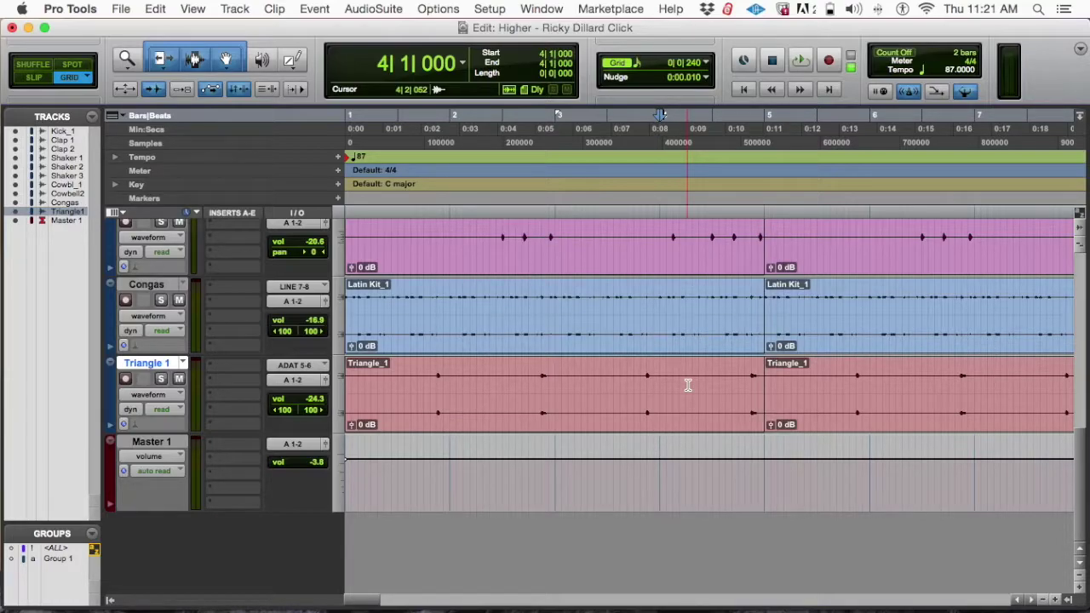
key(Return)
click(666, 383)
click(660, 388)
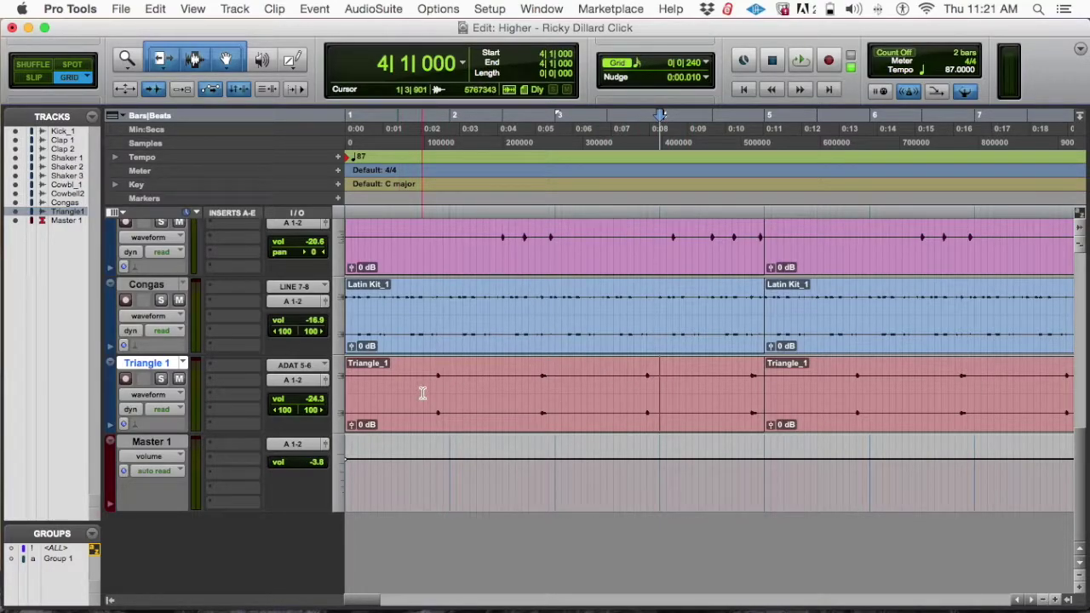
Play the session from the start through the end of bar 4, then stop playback
key(Return)
key(space)
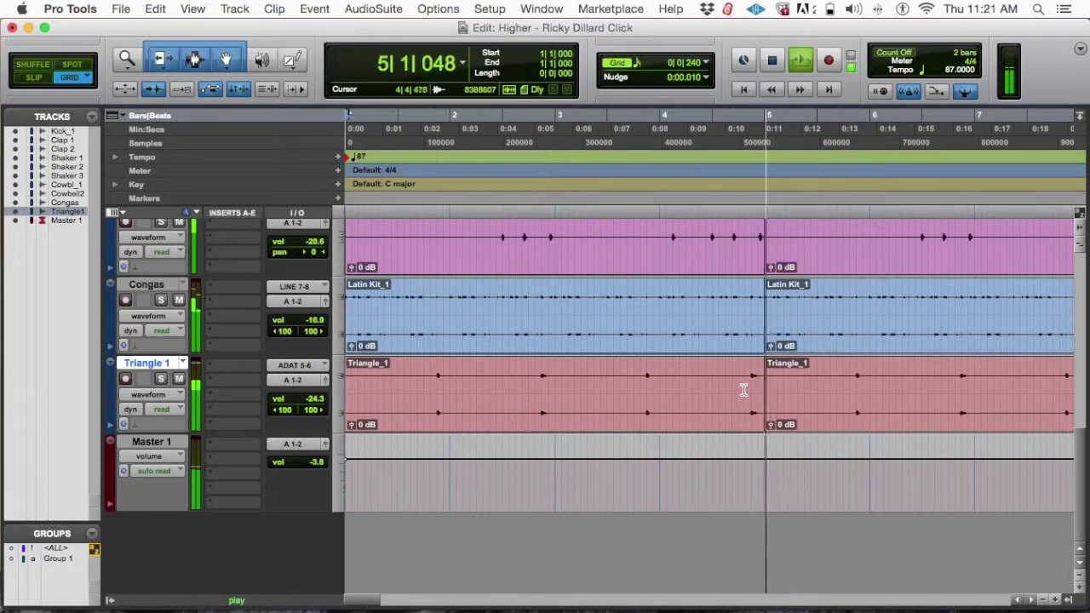
key(space)
Mark 4|3|000 on Triangle 1 and on Cowbell 2, bringing the full Cowbell 2 track into view
click(670, 380)
key(super+bracketright)
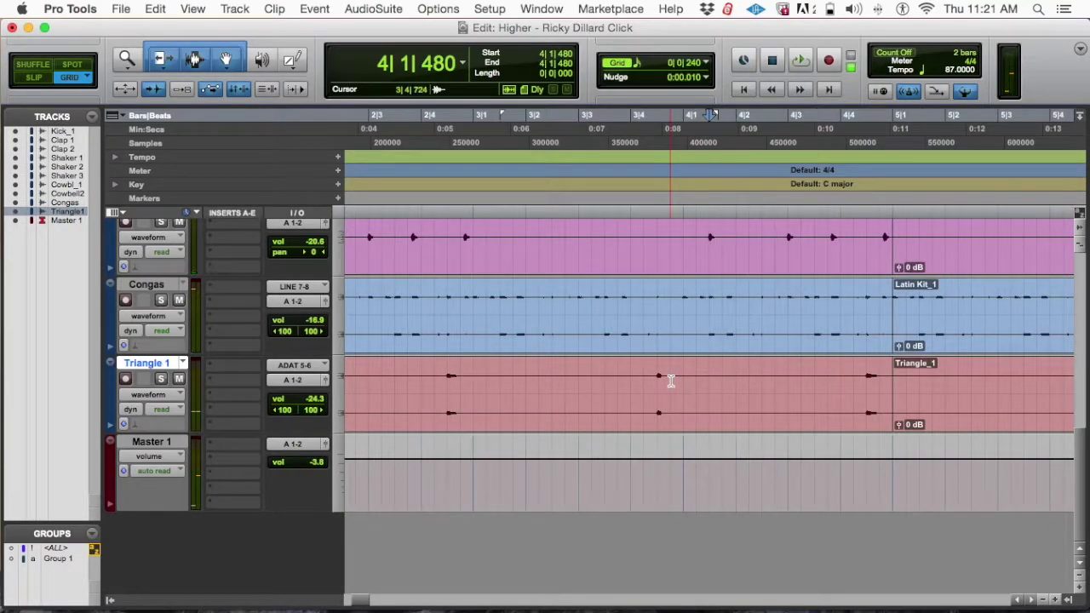
click(787, 375)
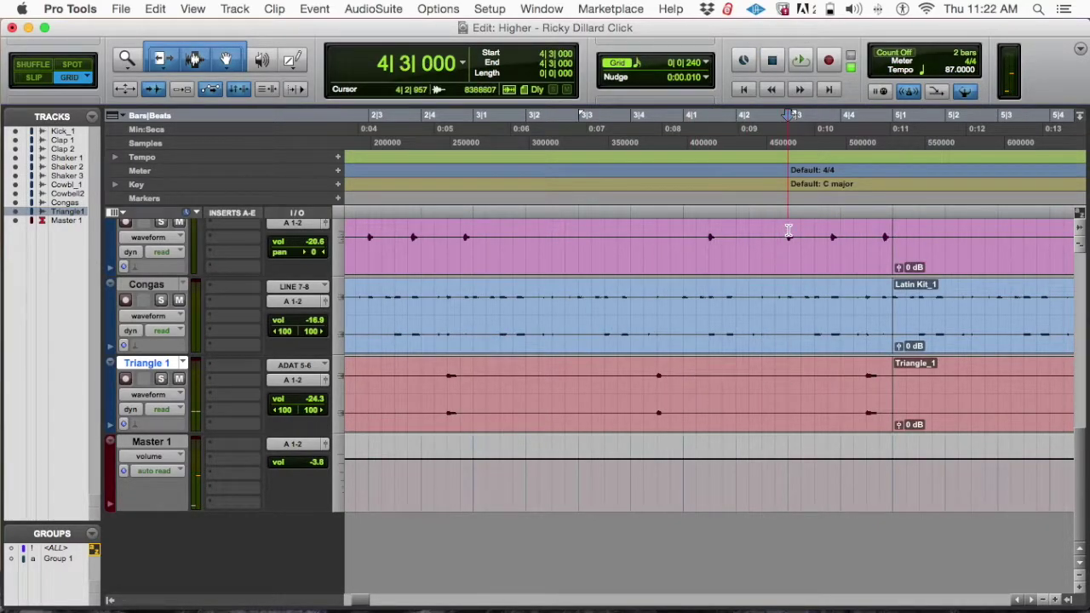
click(788, 232)
scroll(1078, 429, up, 2)
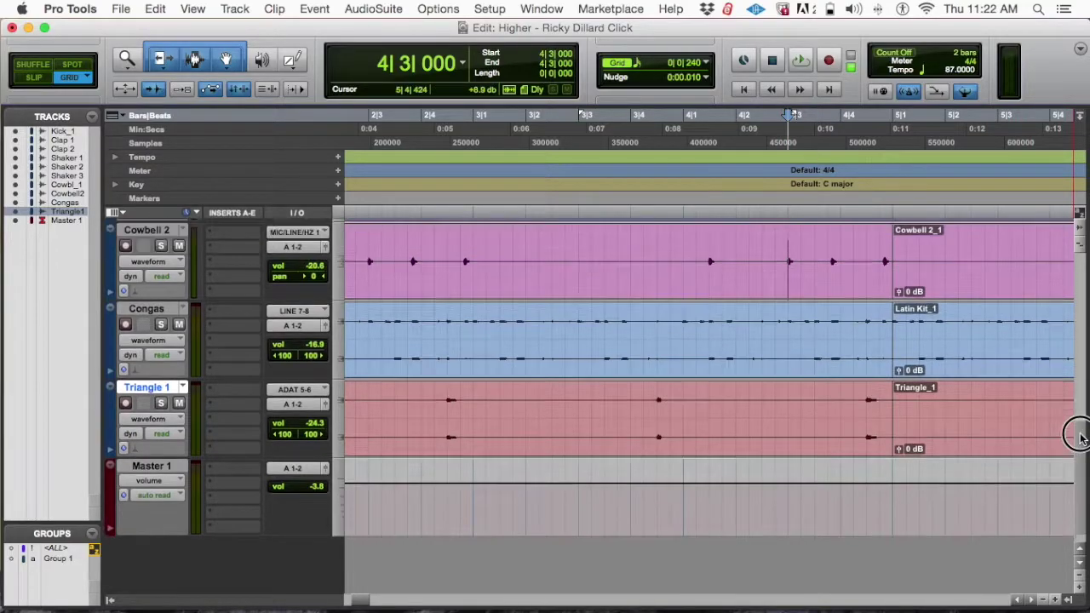
scroll(1077, 426, up, 1)
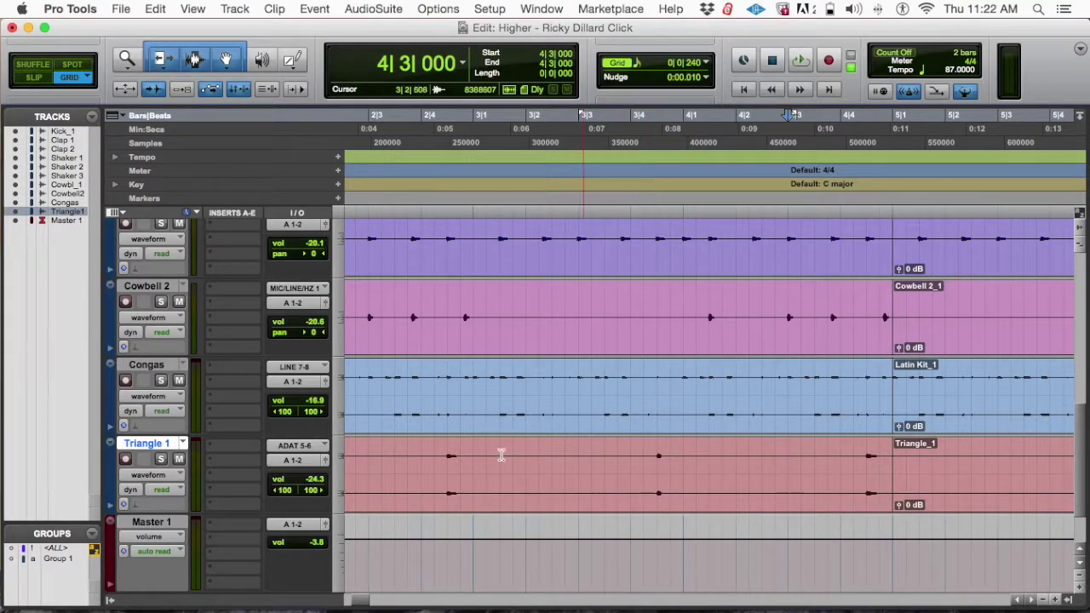
Listen to the pattern from the triangle hit at 2|4|480, and again from the Cowbell 2 hit at 4|3|000
click(443, 457)
key(space)
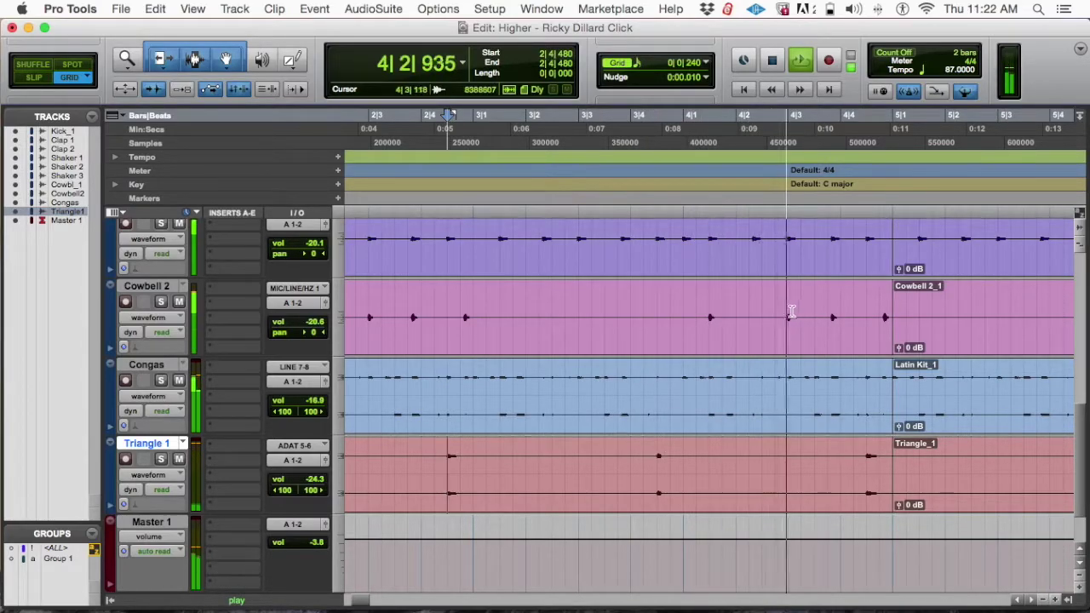
key(space)
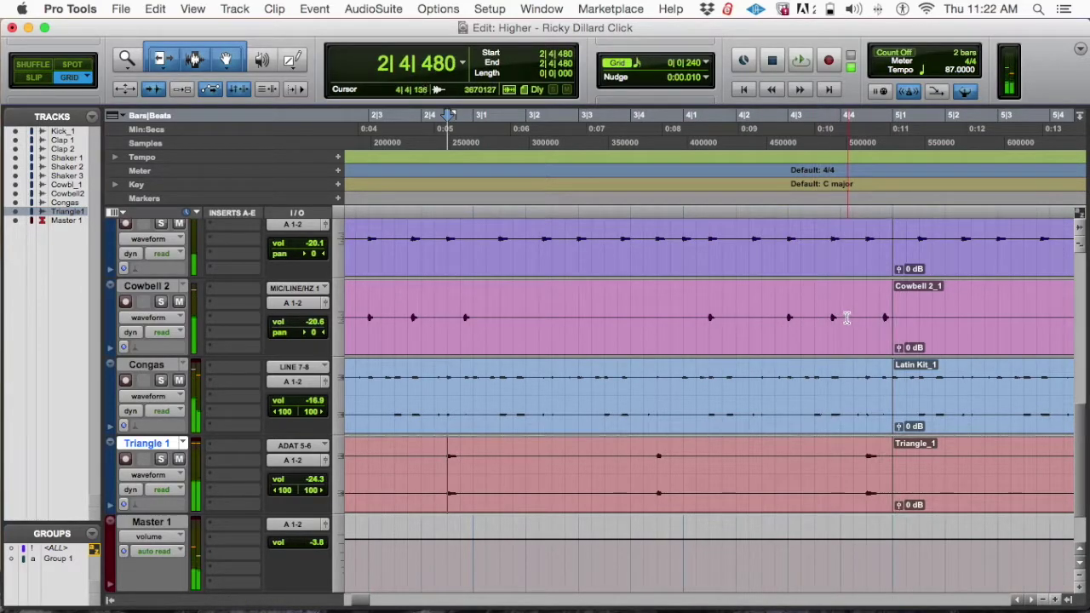
click(766, 304)
click(788, 299)
key(space)
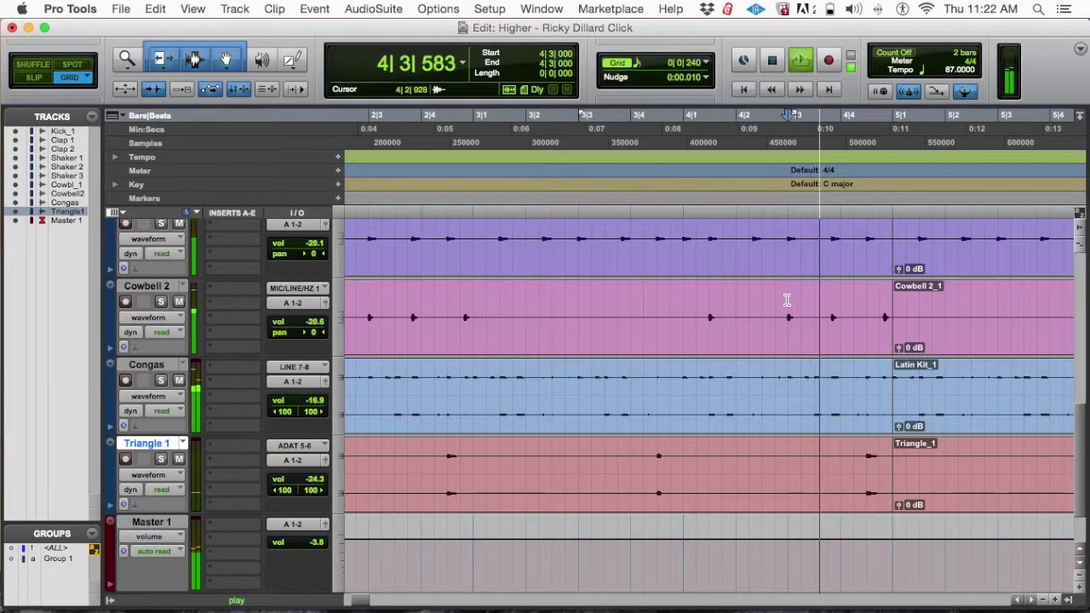
key(space)
Compare the Cowbell 2 positions 4|3|000 and 4|3|720 with 3|4|480 and 4|3|000 on Triangle 1
click(787, 301)
click(785, 302)
click(823, 298)
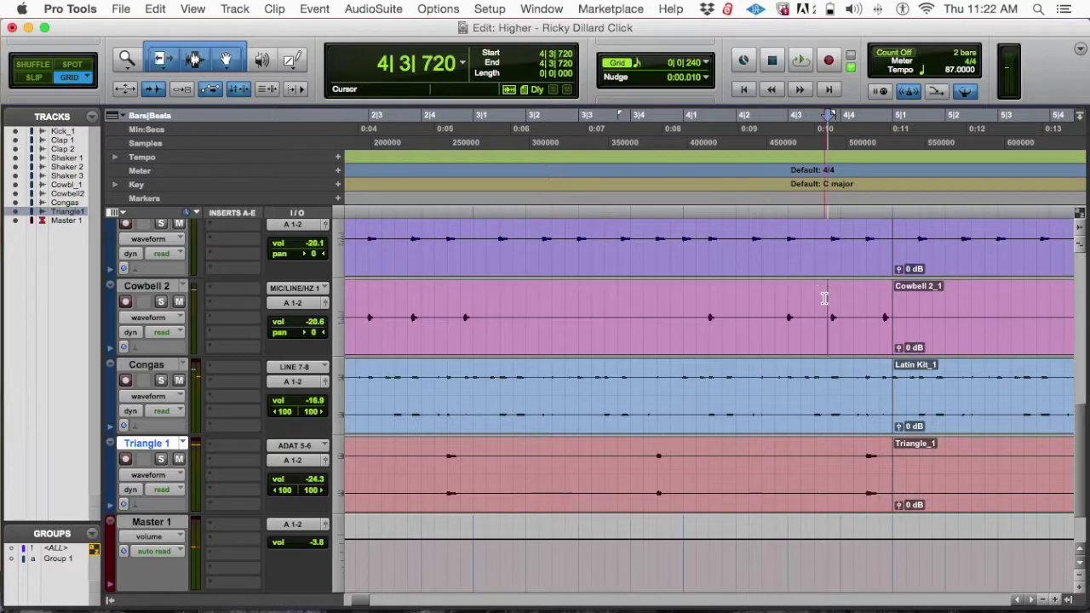
click(784, 457)
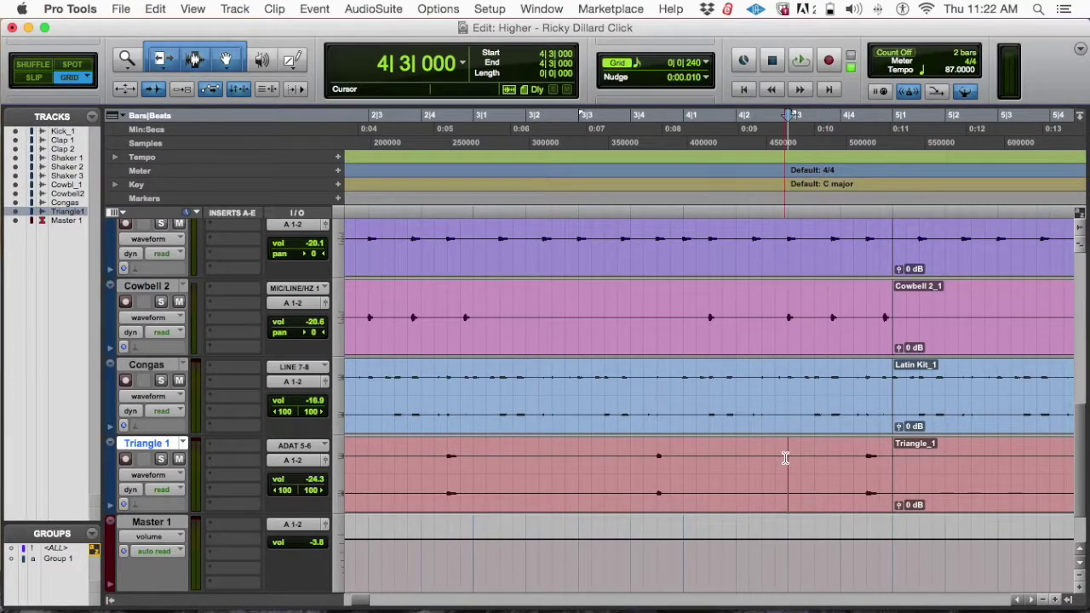
click(654, 475)
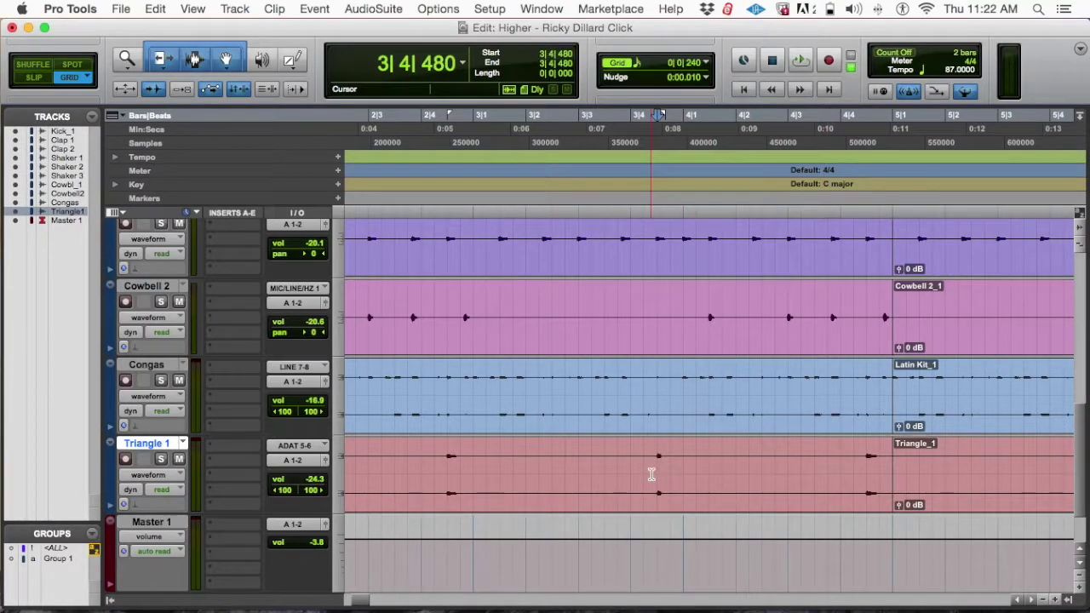
click(786, 461)
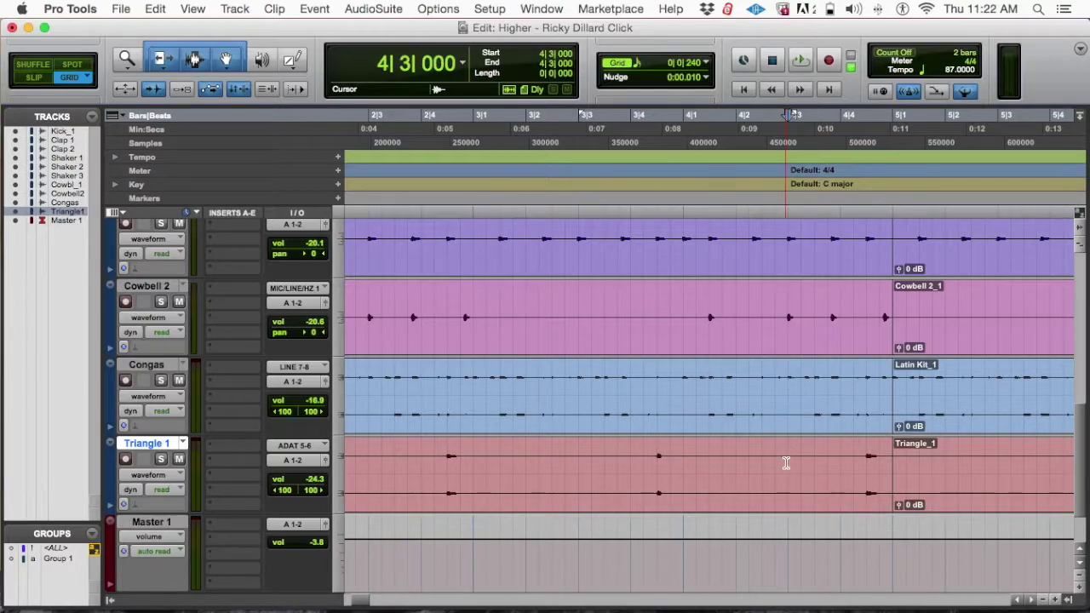
Select and copy the triangle hit from 3|4|480 to 4|1|000 on Triangle 1
drag(658, 470, 685, 462)
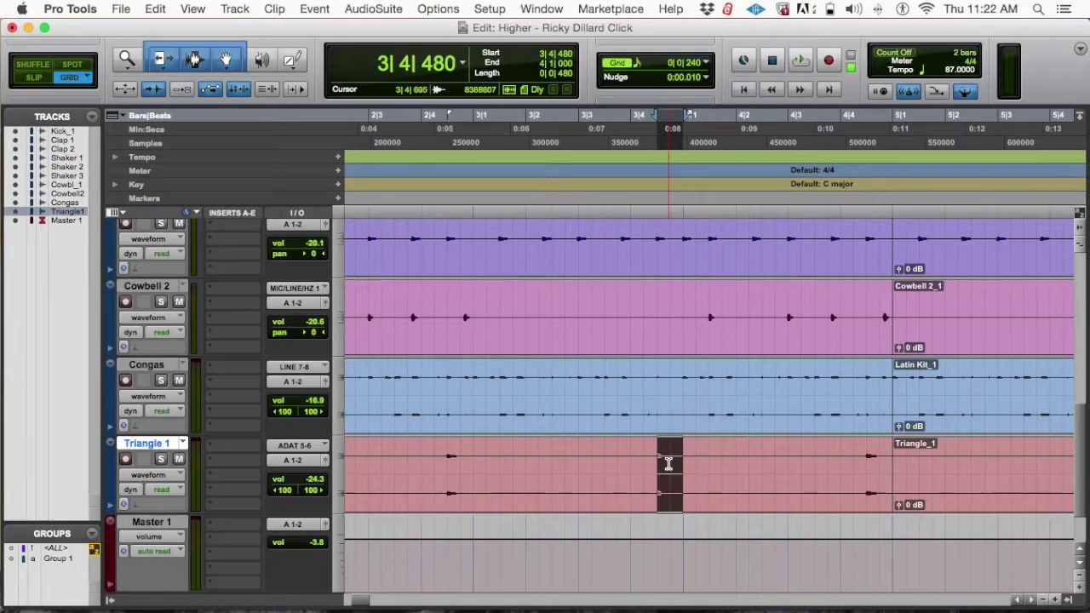
click(661, 461)
drag(658, 460, 676, 456)
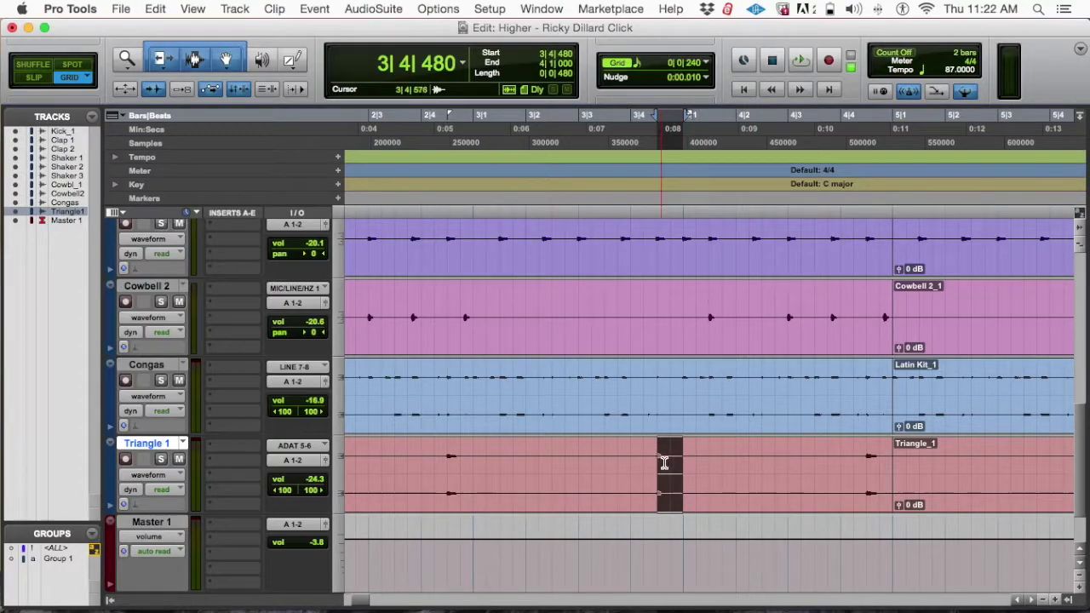
key(super+bracketright)
key(super+bracketright)
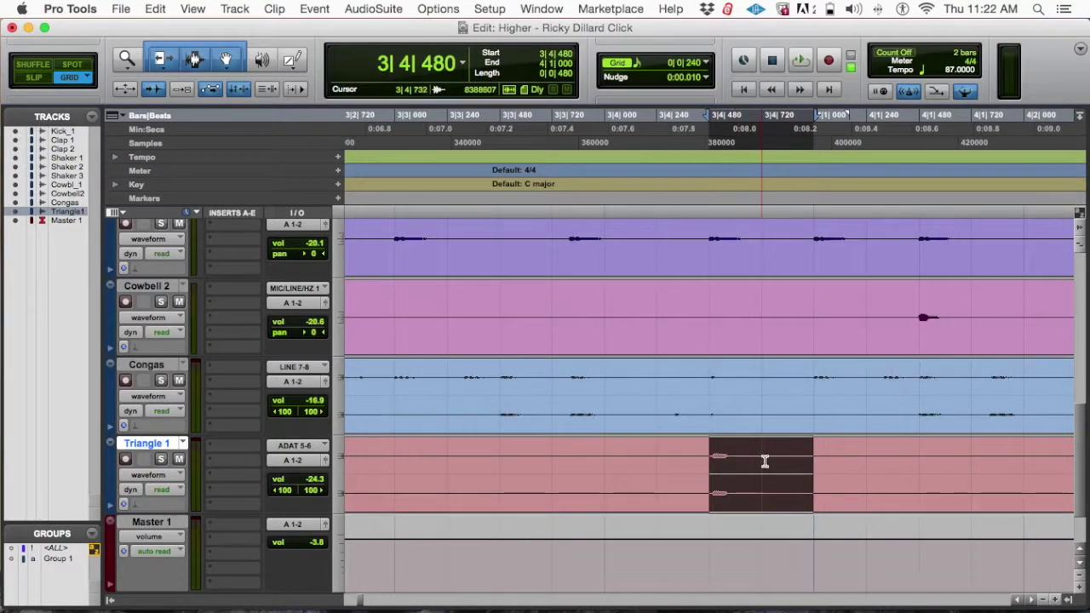
key(r)
key(r)
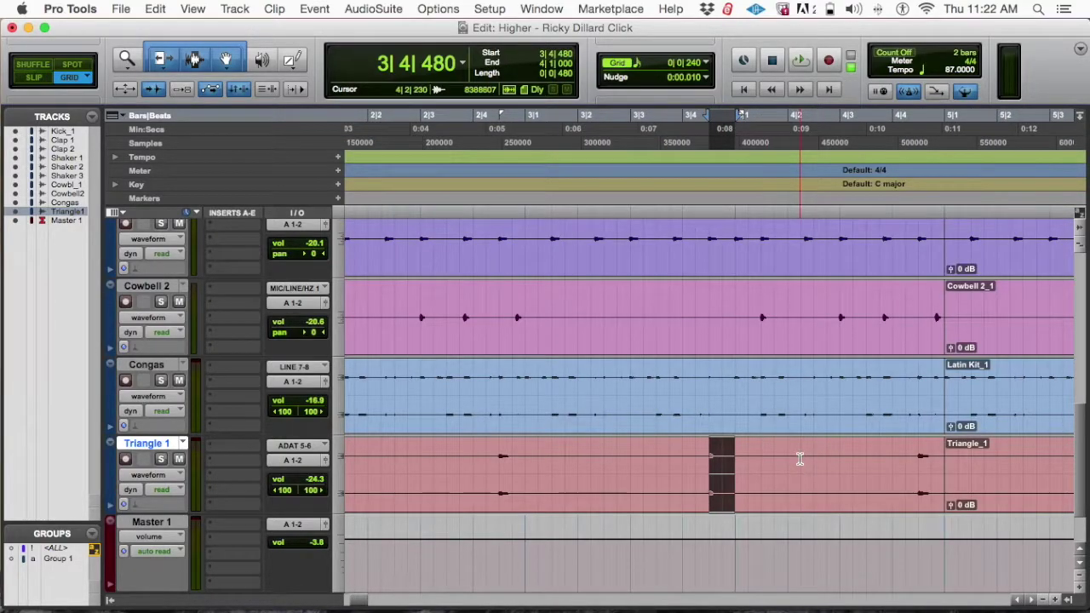
Paste the copied triangle hit at 4|3|000 on Triangle 1
scroll(827, 465, right, 2)
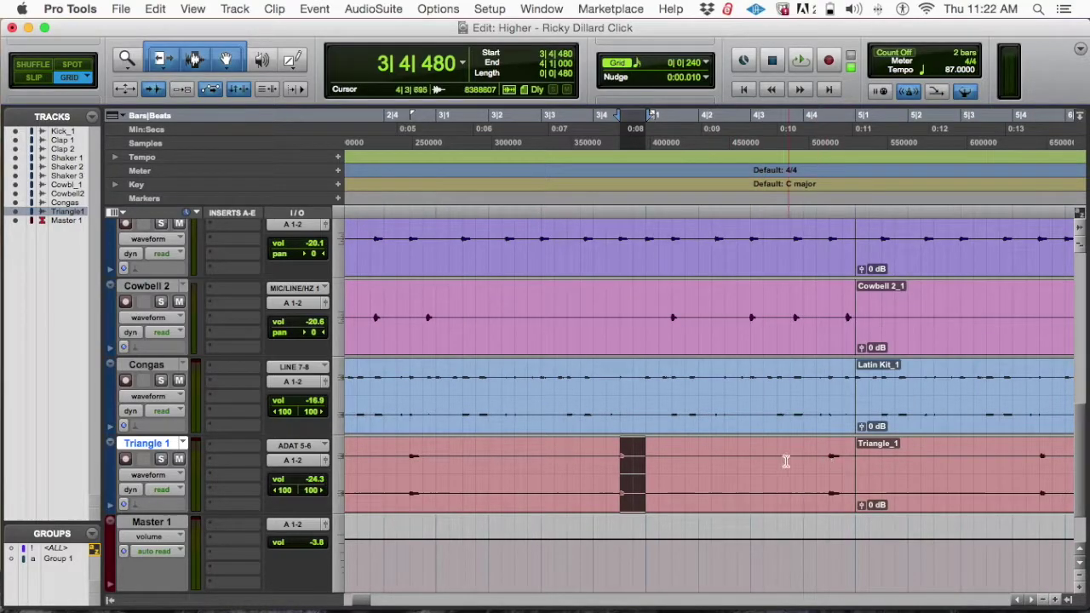
click(752, 449)
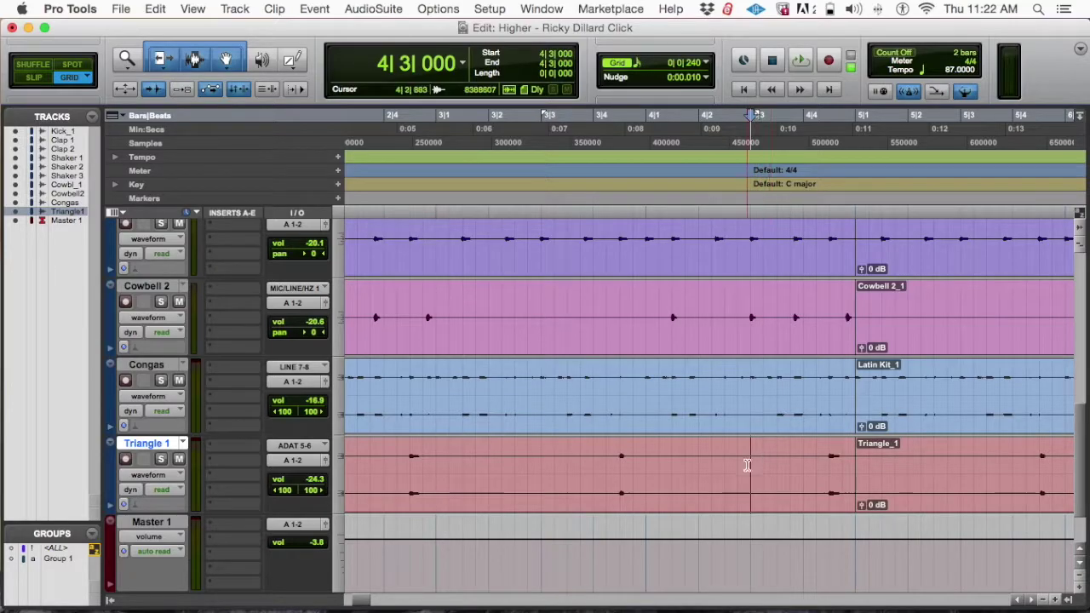
drag(755, 468, 778, 468)
key(super+e)
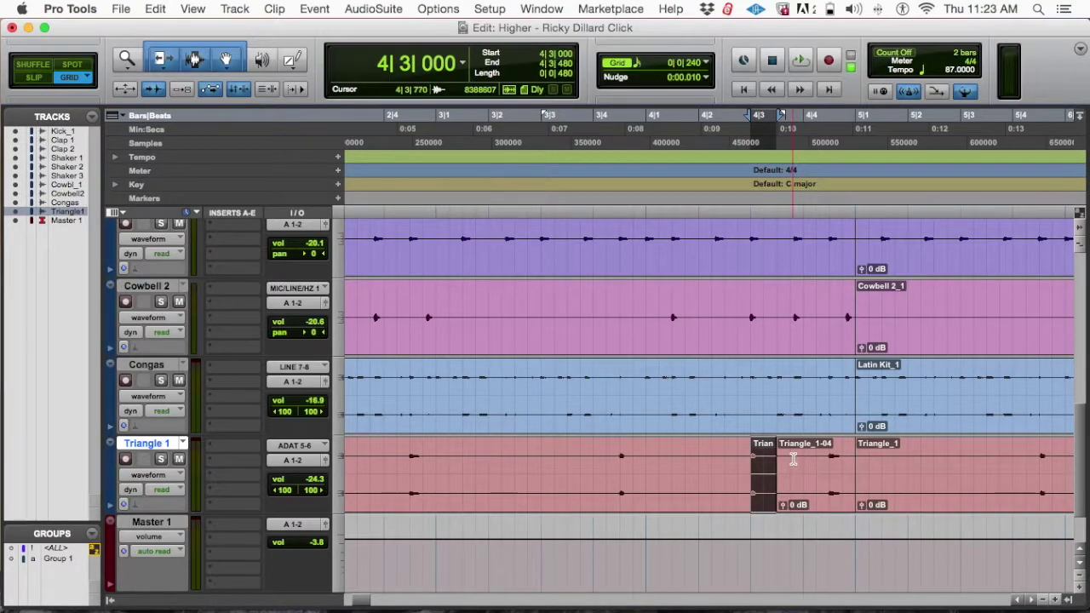
Try a second triangle hit at 4|3|720, listen from 3|2|720 and undo that paste
click(792, 458)
key(super+v)
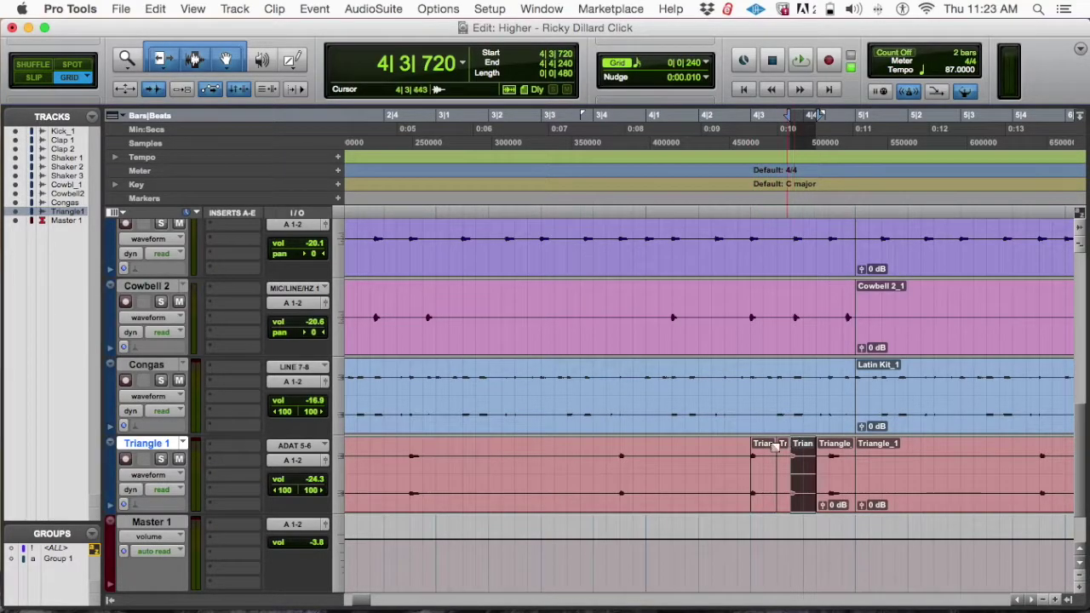
click(525, 453)
key(space)
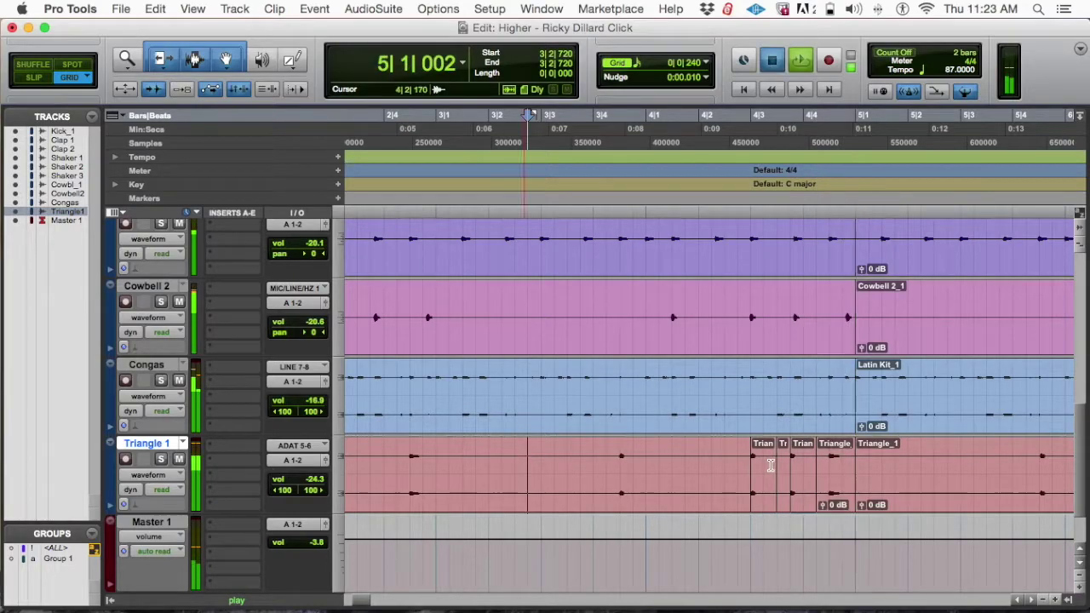
key(space)
key(super+z)
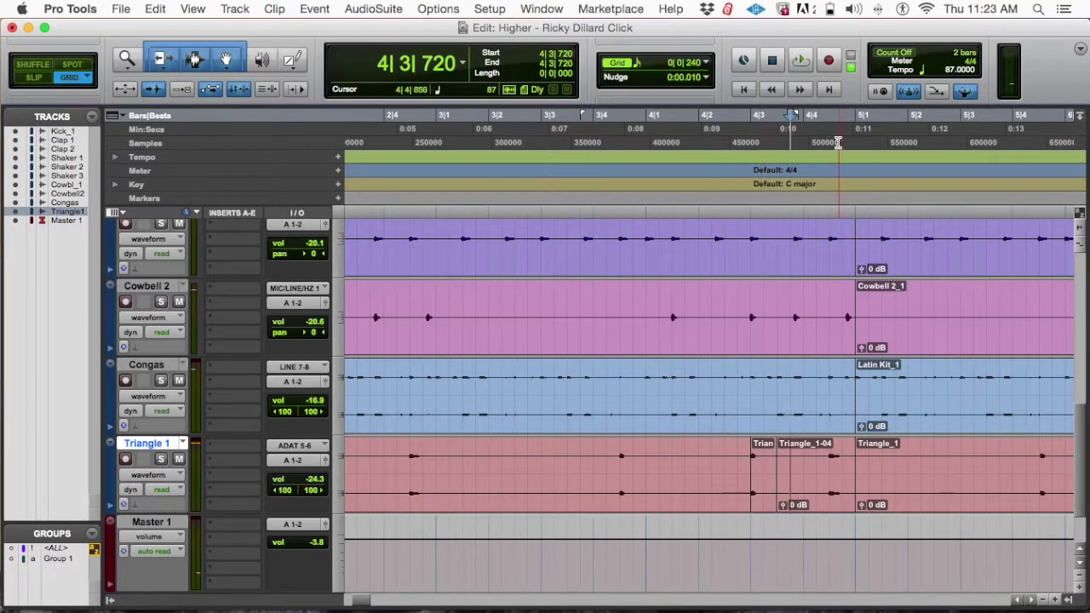
Change the grid resolution to 1/16 note triplets
click(705, 65)
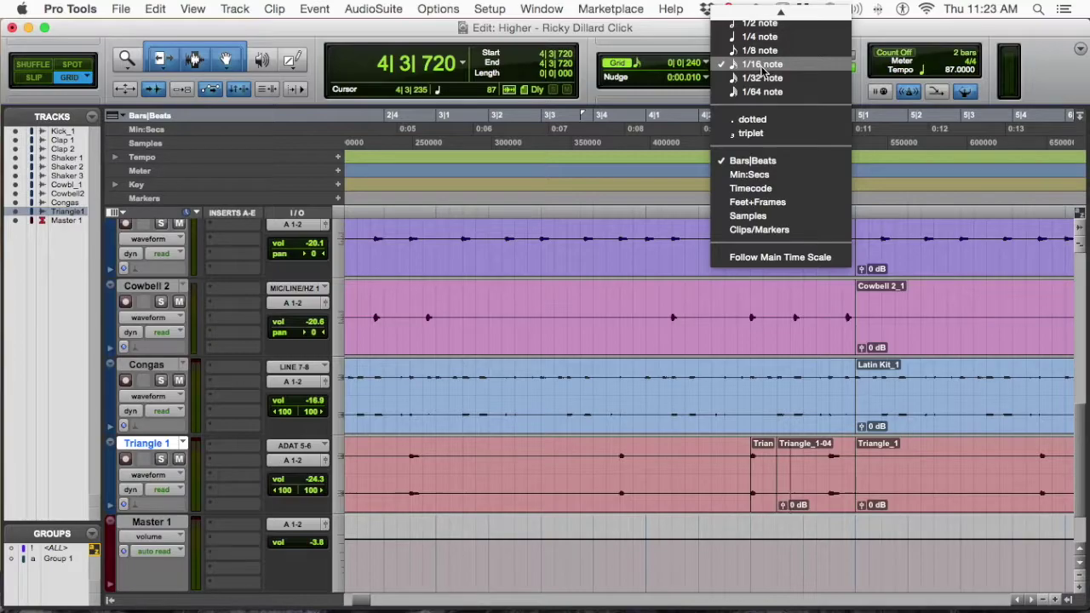
click(755, 136)
click(718, 122)
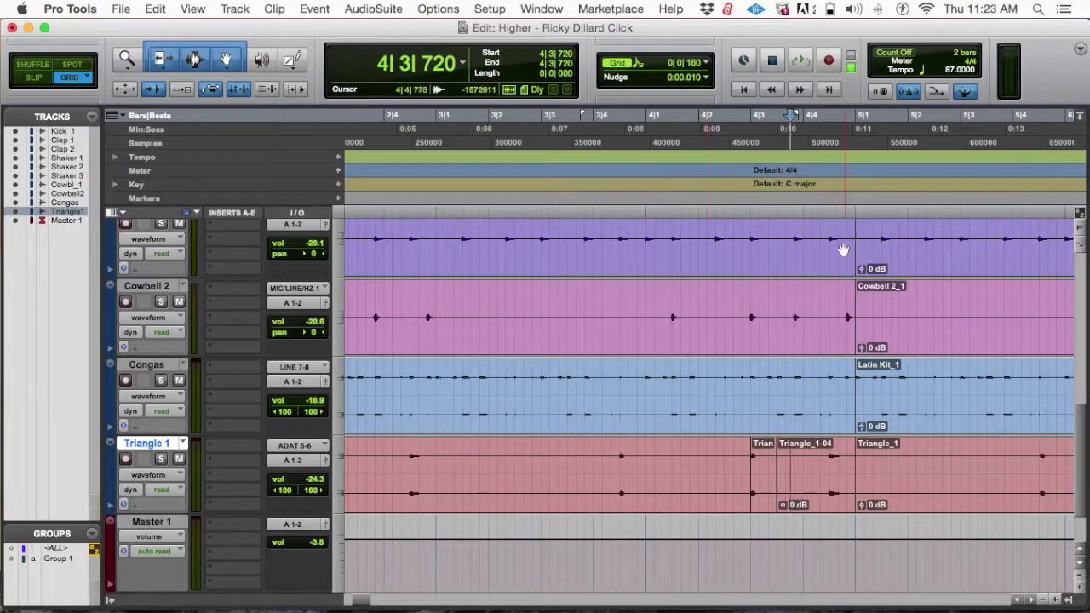
Paste the copied triangle hit at 4|3|800 on Triangle 1, in line with the Cowbell 2 hit
key(super+bracketright)
key(super+bracketright)
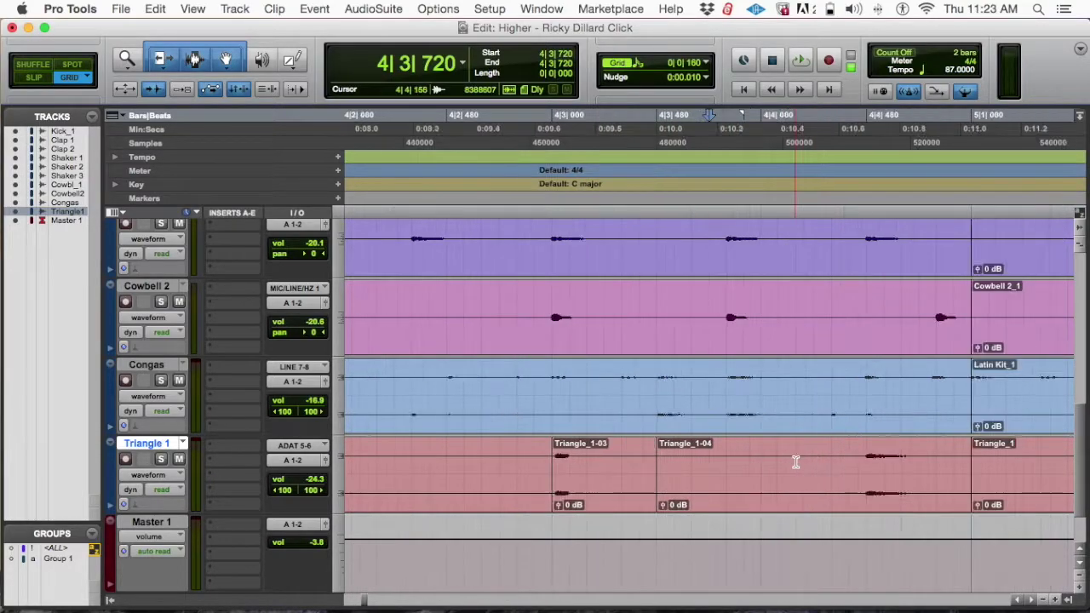
key(super+bracketright)
key(super+bracketleft)
key(super+bracketright)
click(752, 462)
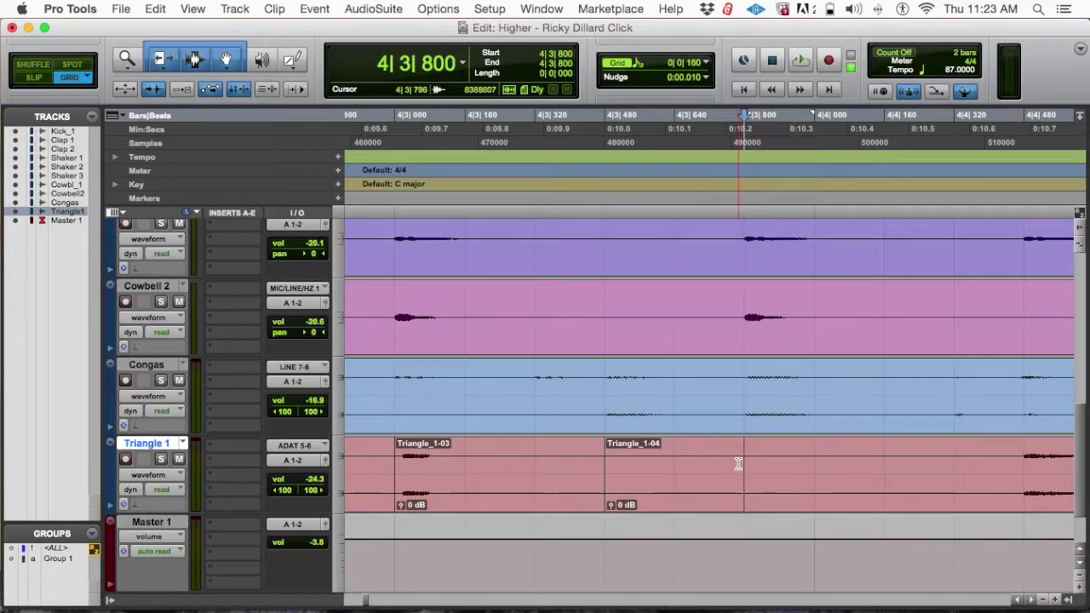
key(super+v)
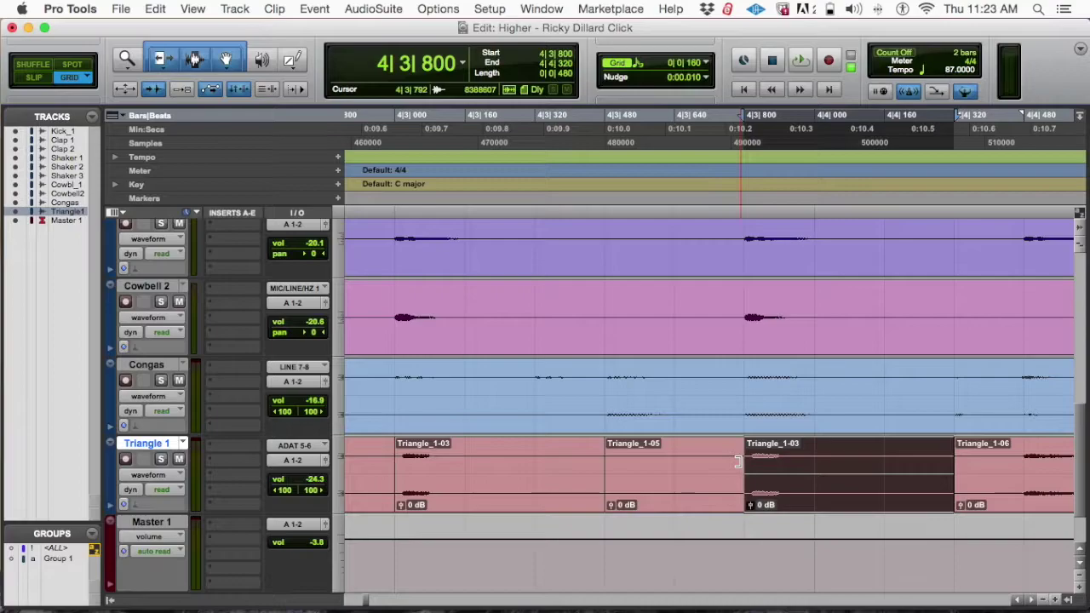
Play from 4|1|480 to check the added triangle hits, then stop playback
key(super+bracketleft)
key(super+bracketleft)
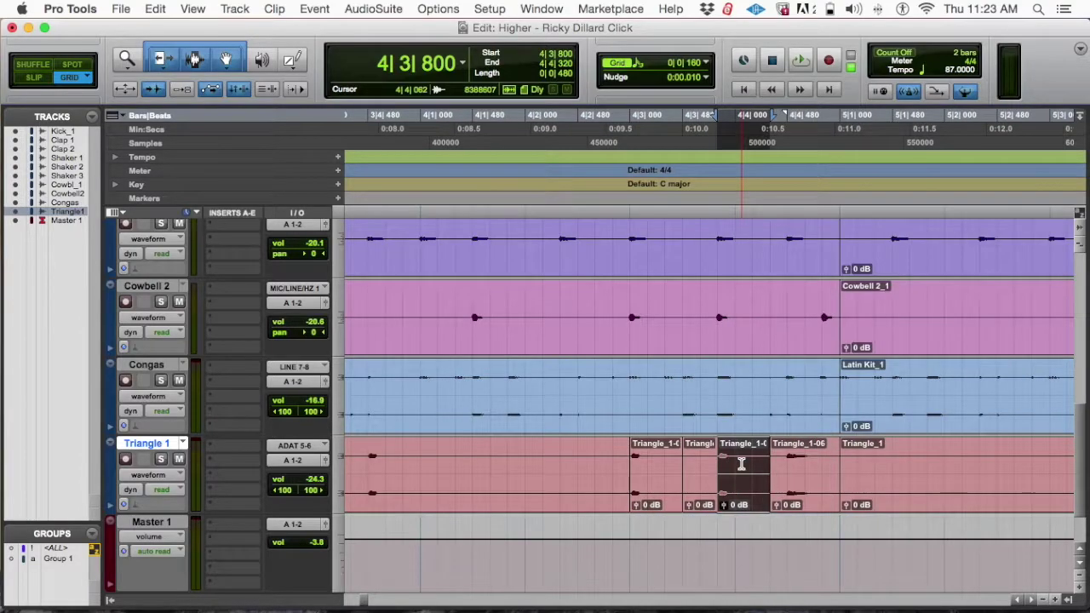
click(465, 445)
key(space)
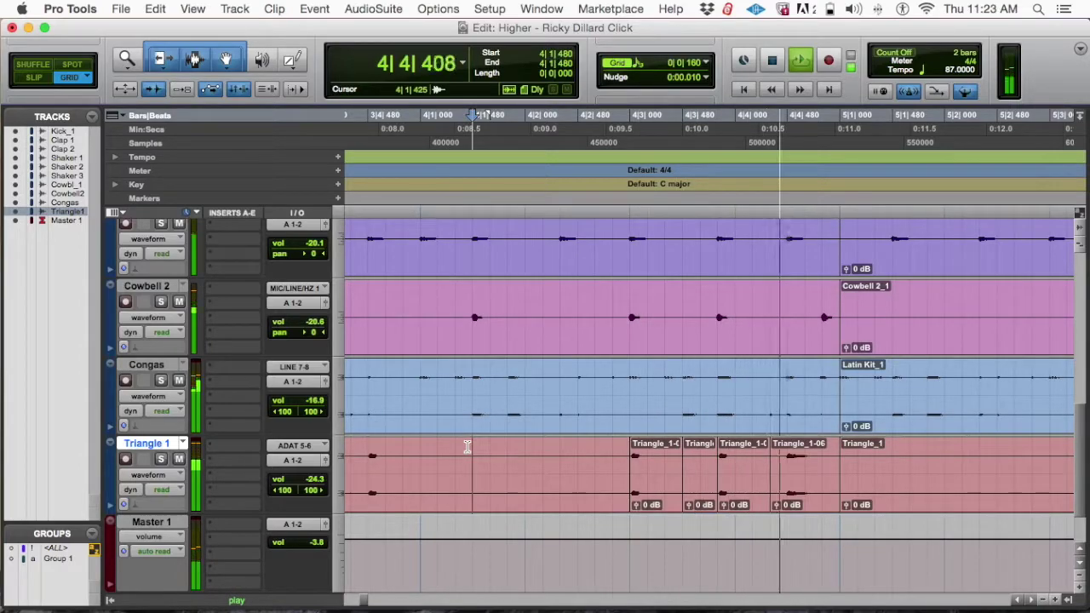
key(space)
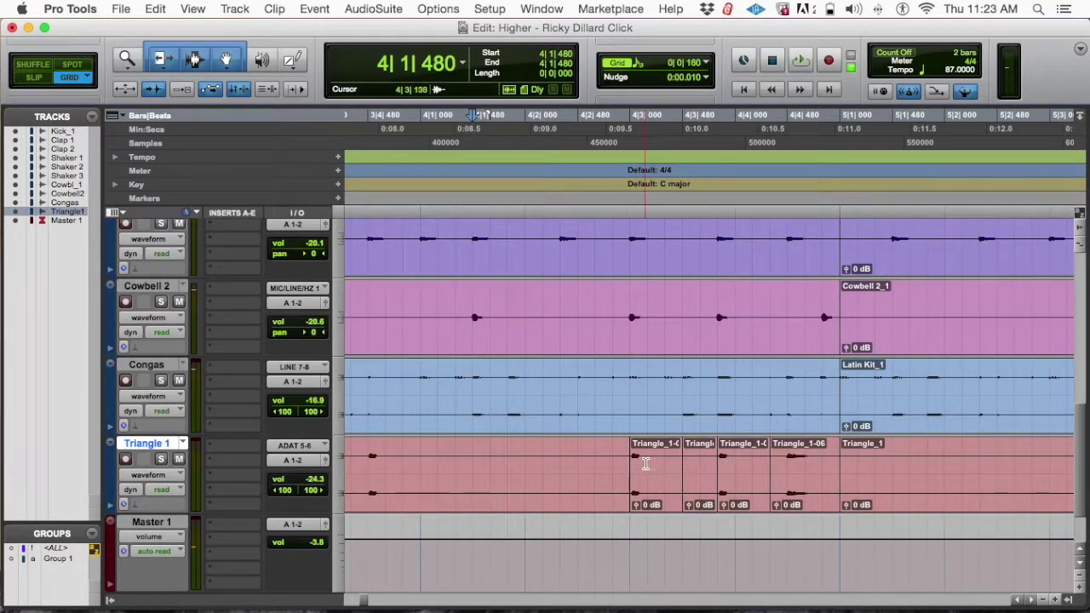
Play the four-bar pattern from 1|1|000 to hear the added triangle hits in context, then stop playback
scroll(596, 452, left, 10)
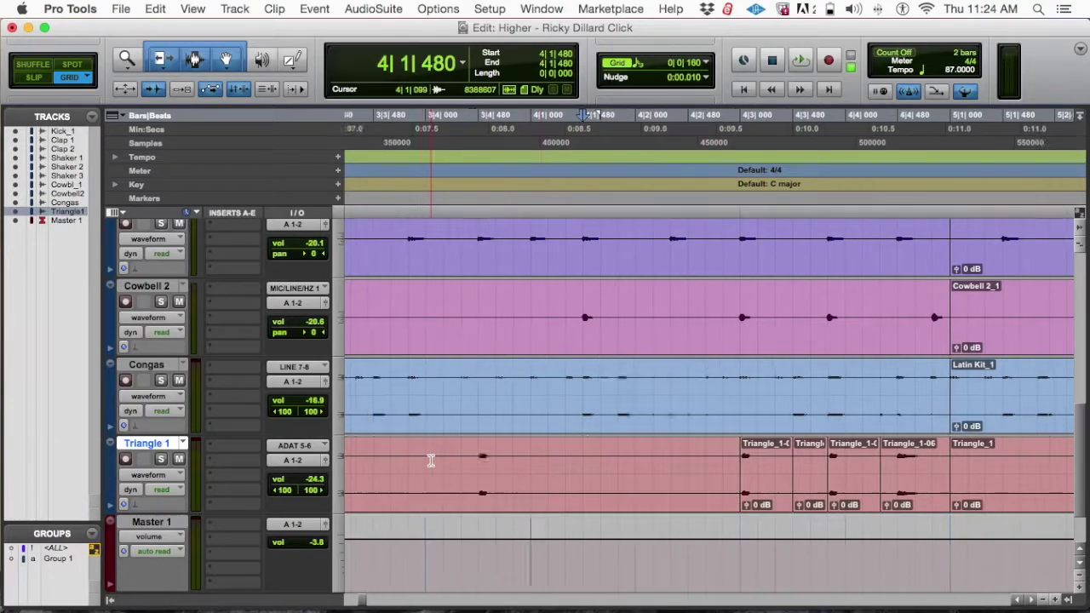
scroll(595, 450, down, 3)
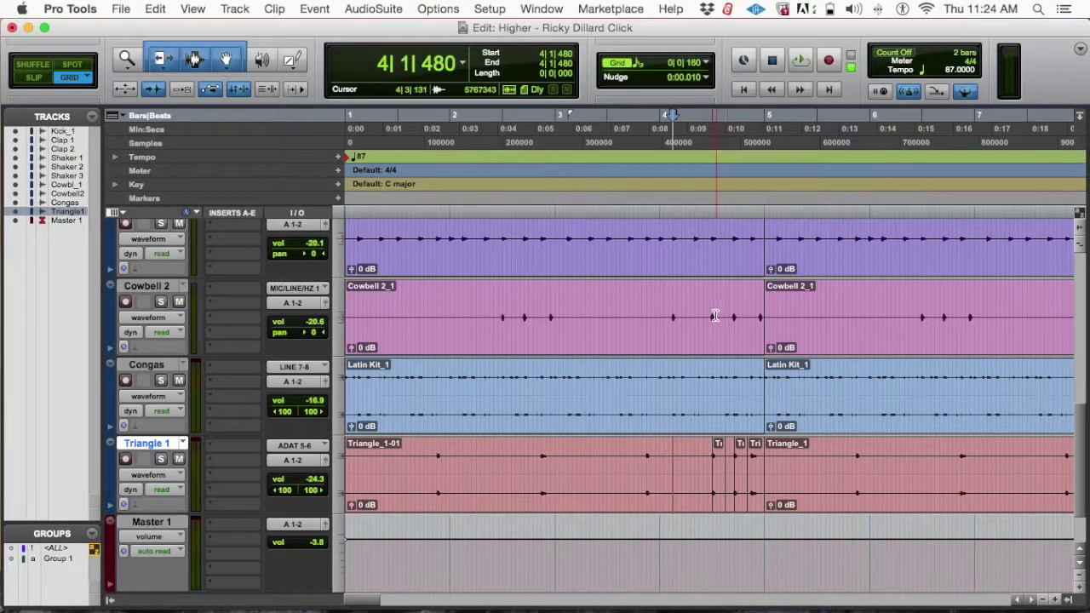
click(479, 465)
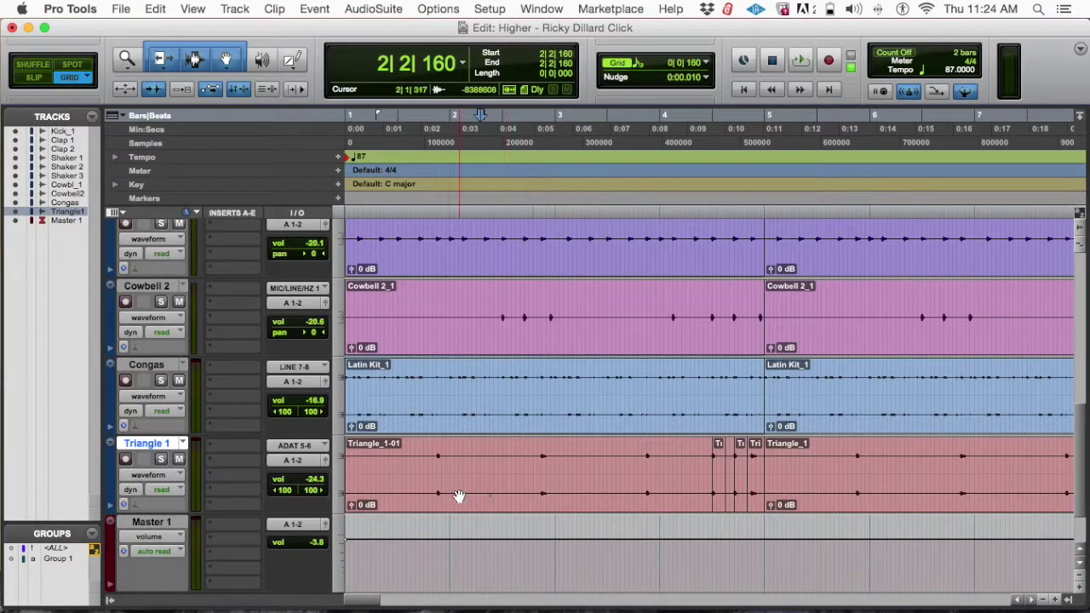
click(457, 494)
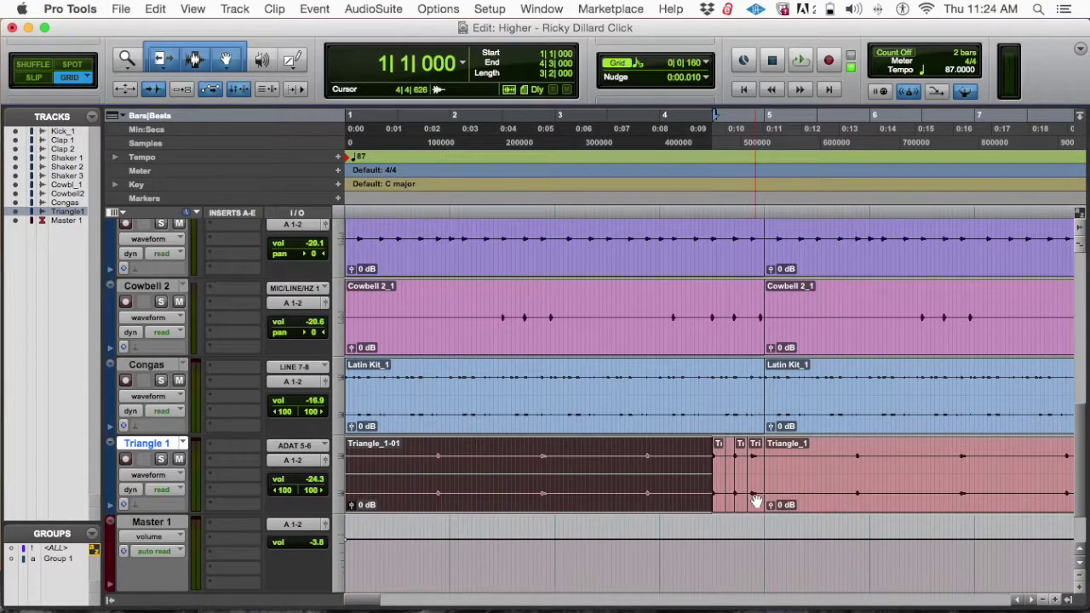
click(636, 467)
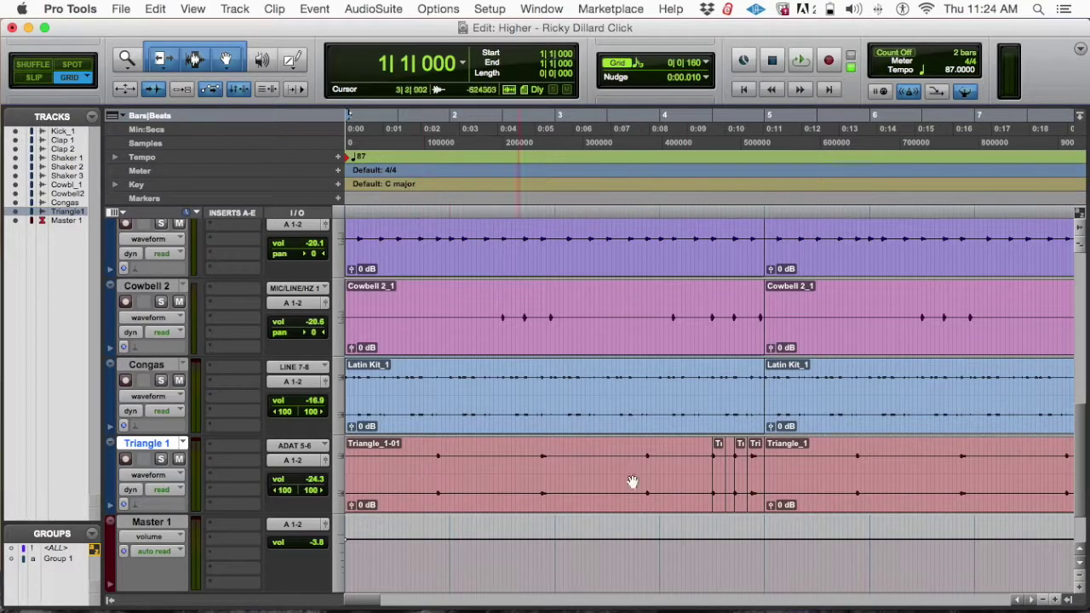
key(space)
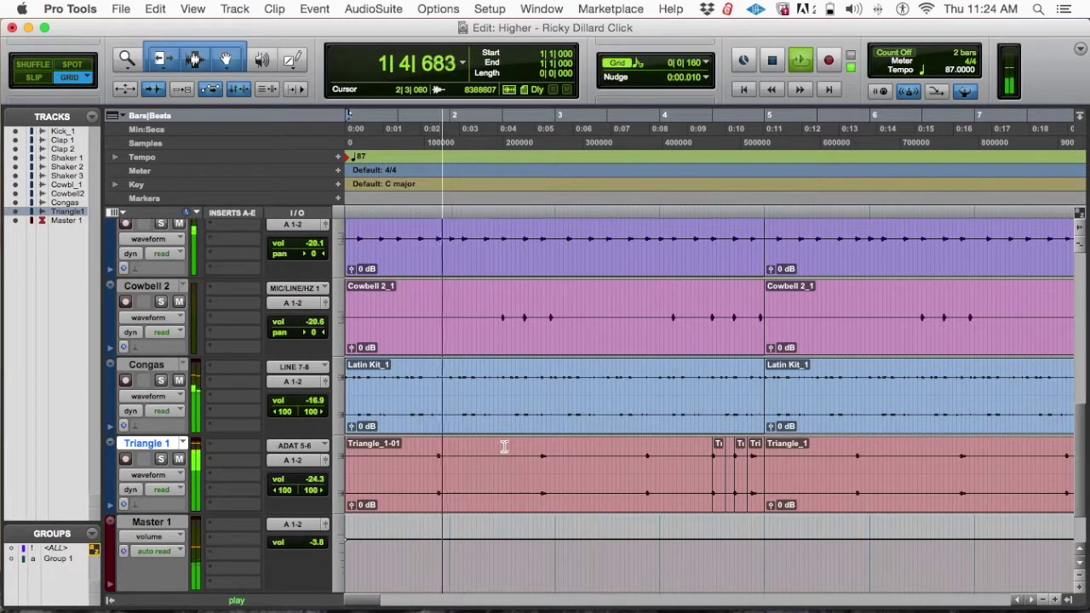
scroll(584, 404, right, 5)
scroll(584, 391, left, 5)
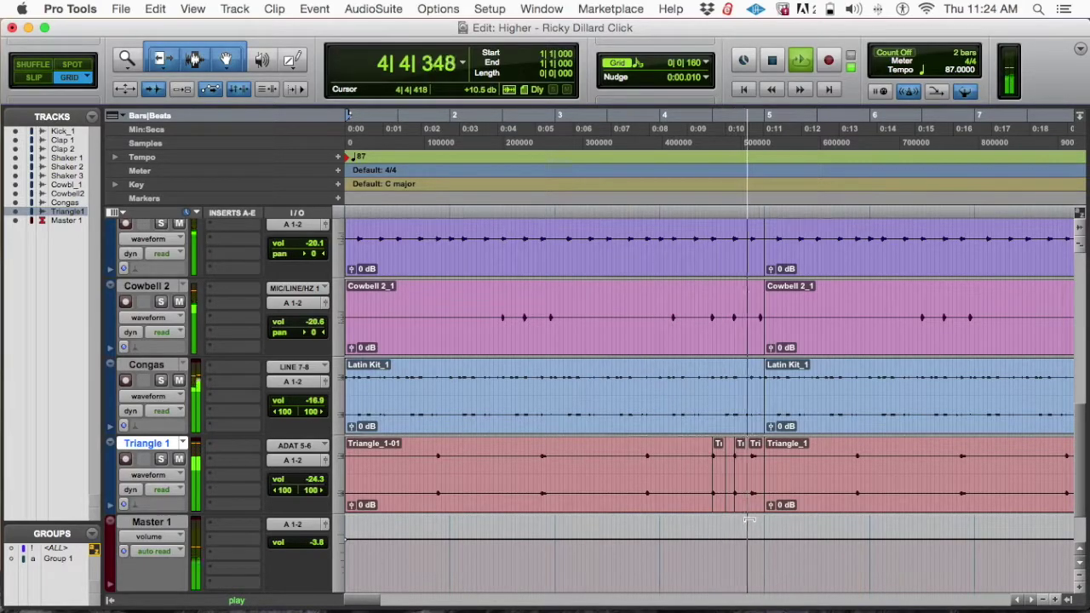
key(space)
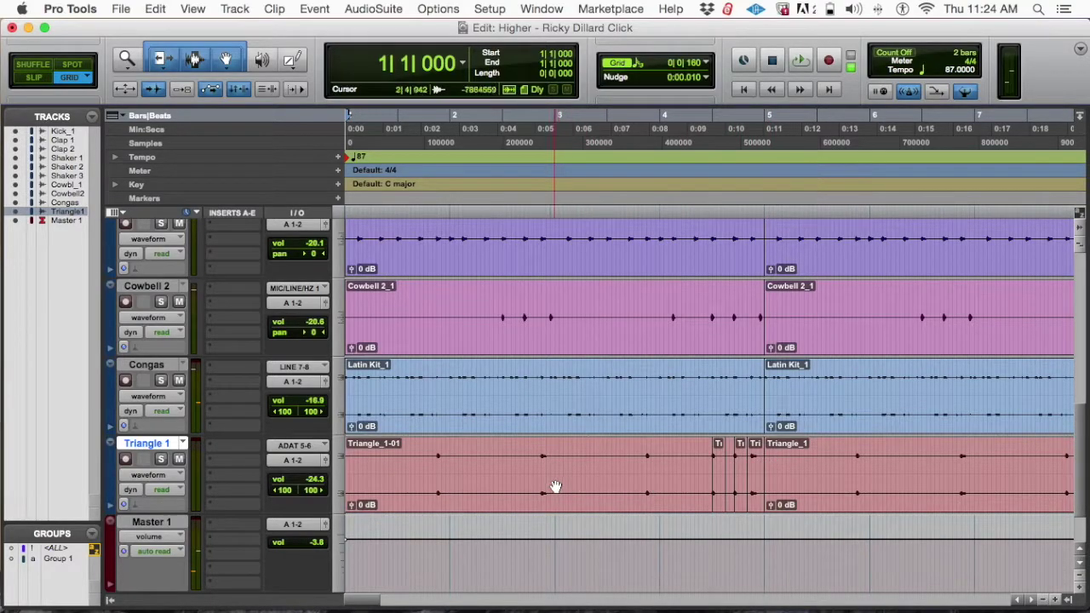
Select all Triangle 1 clips from 1|1|000 to 5|1|000 and consolidate them into a single four-bar clip
click(698, 494)
shift+click(756, 501)
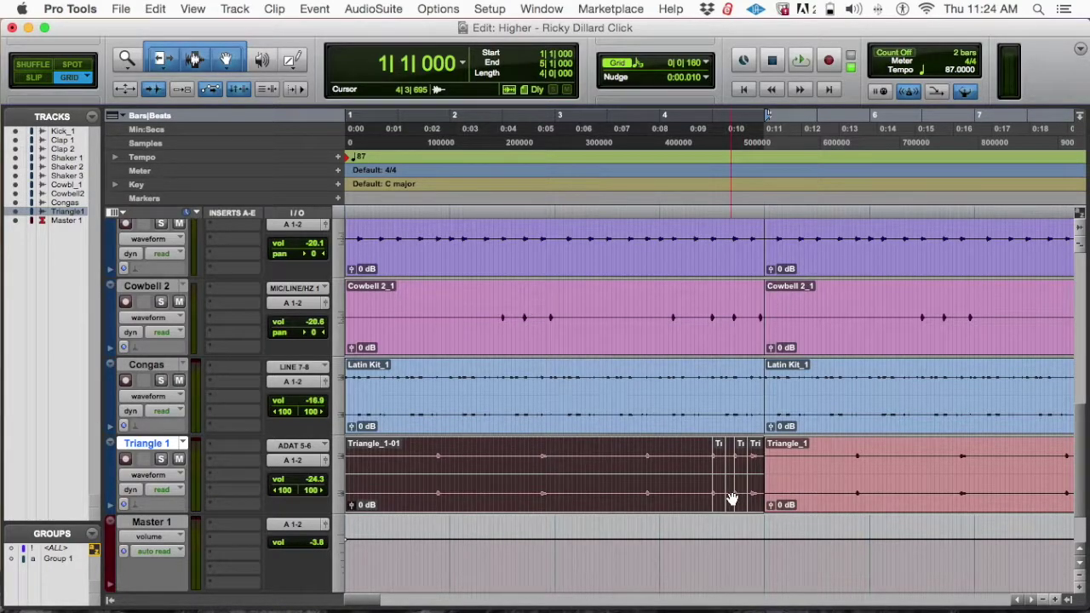
key(alt+shift+3)
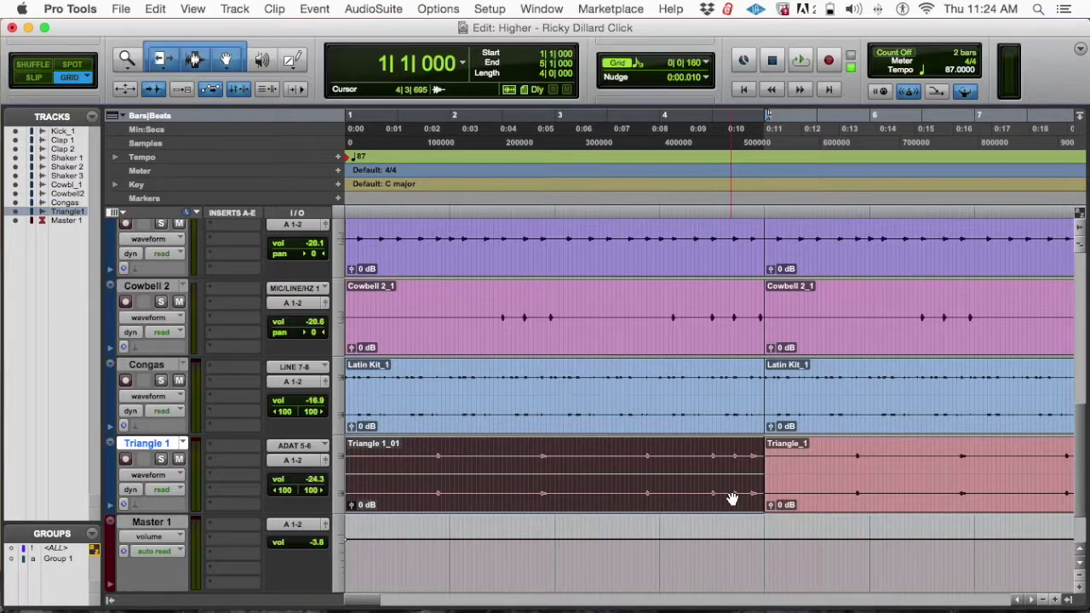
Repeat the consolidated four-bar Triangle 1 clip 30 times so it replaces the old triangle clips from bar 5 onward
key(super+bracketleft)
key(super+bracketleft)
key(super+bracketleft)
key(super+bracketleft)
key(super+bracketleft)
key(super+bracketright)
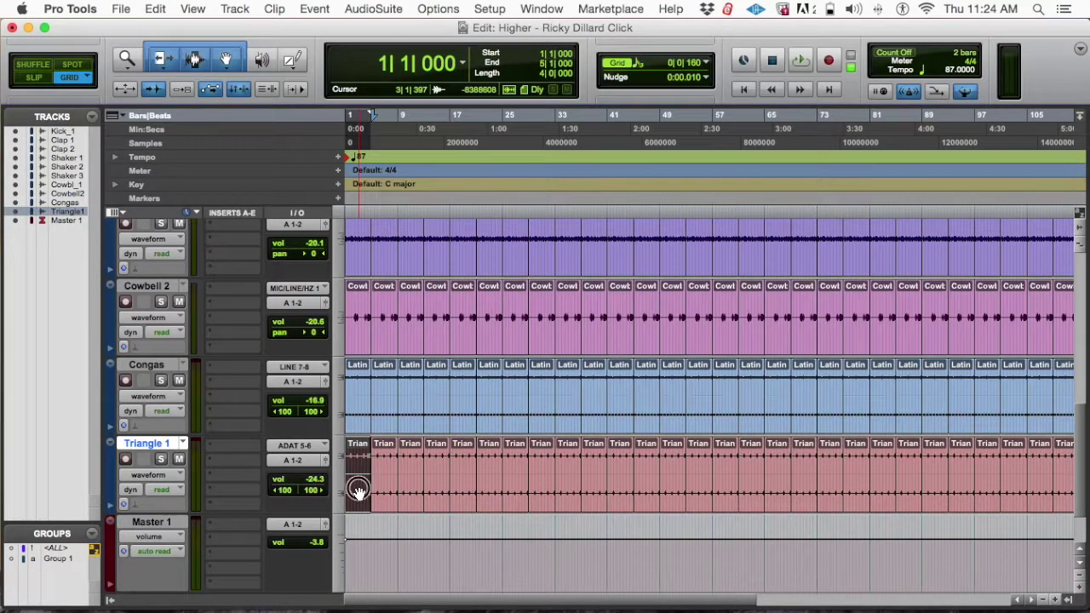
key(alt+r)
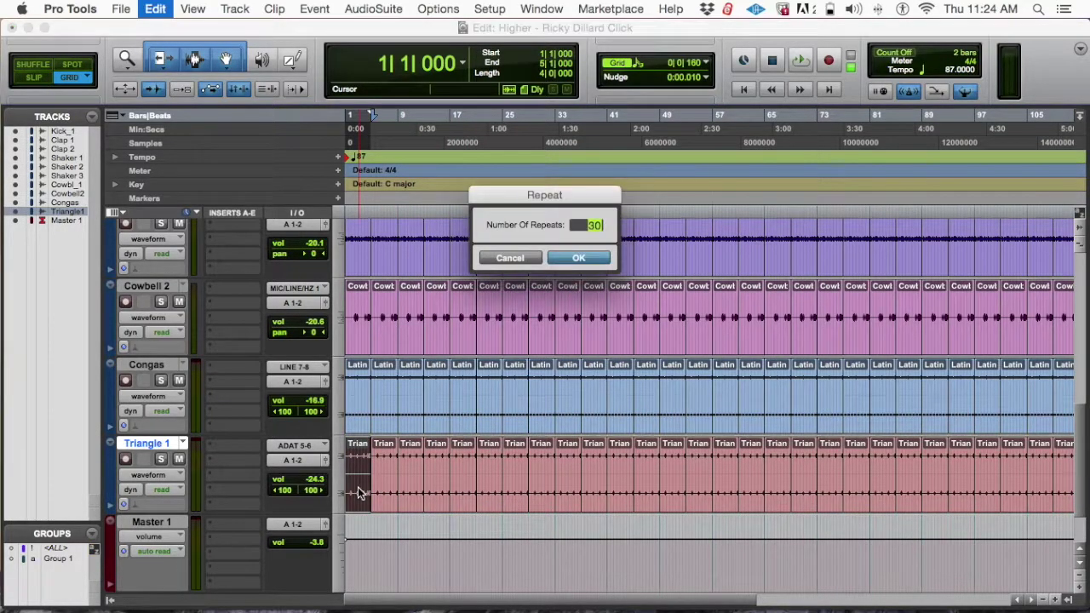
key(Return)
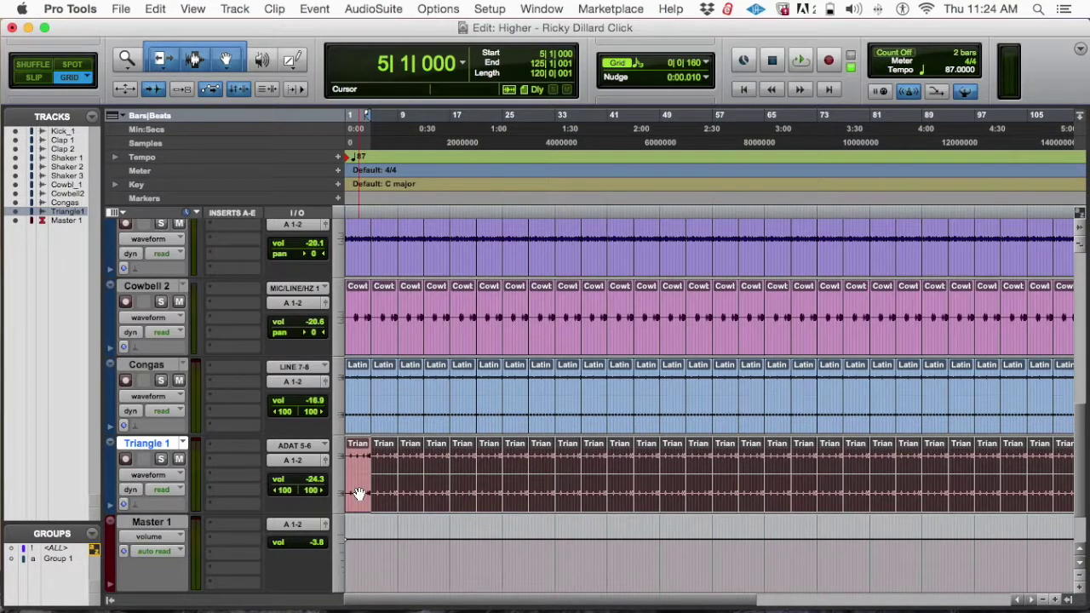
Check the repeated Triangle 1 clips around bar 5, then play the full session from 1|1|000
key(super+bracketright)
key(super+bracketright)
key(super+bracketright)
key(super+bracketright)
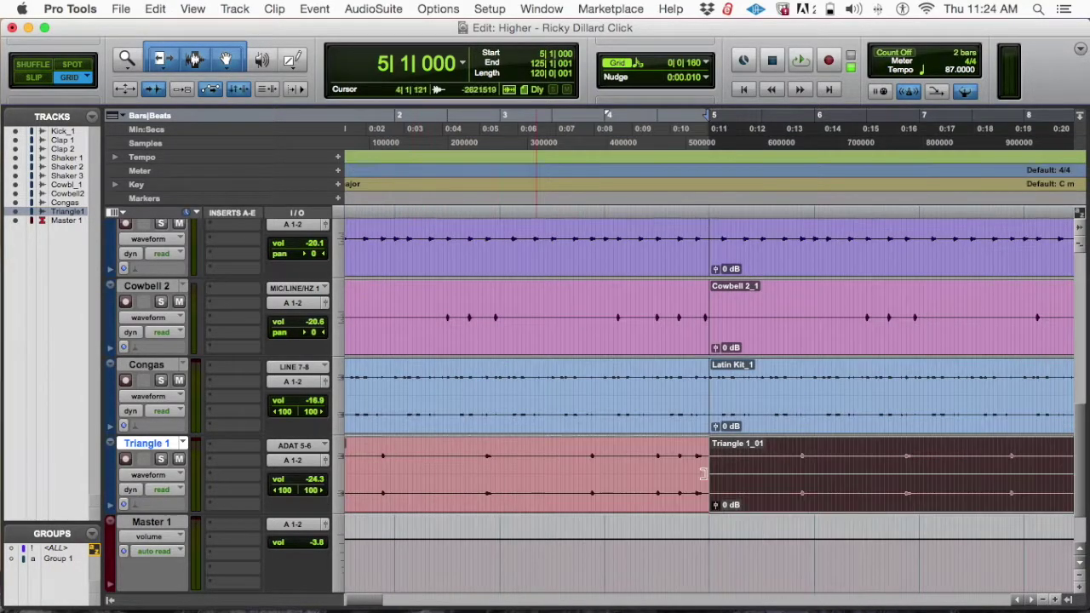
click(497, 459)
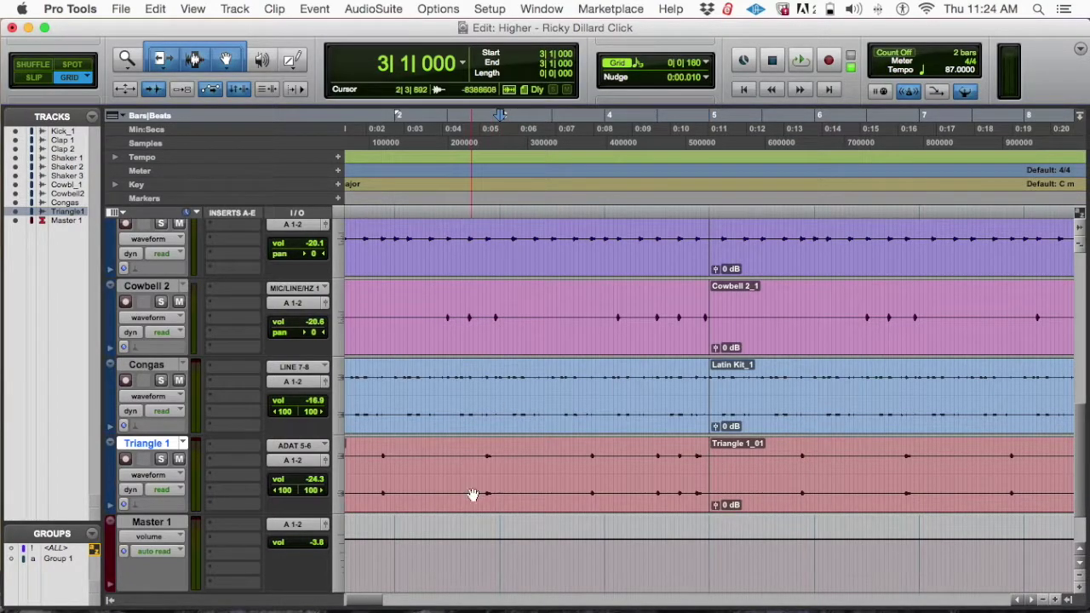
key(shift+Return)
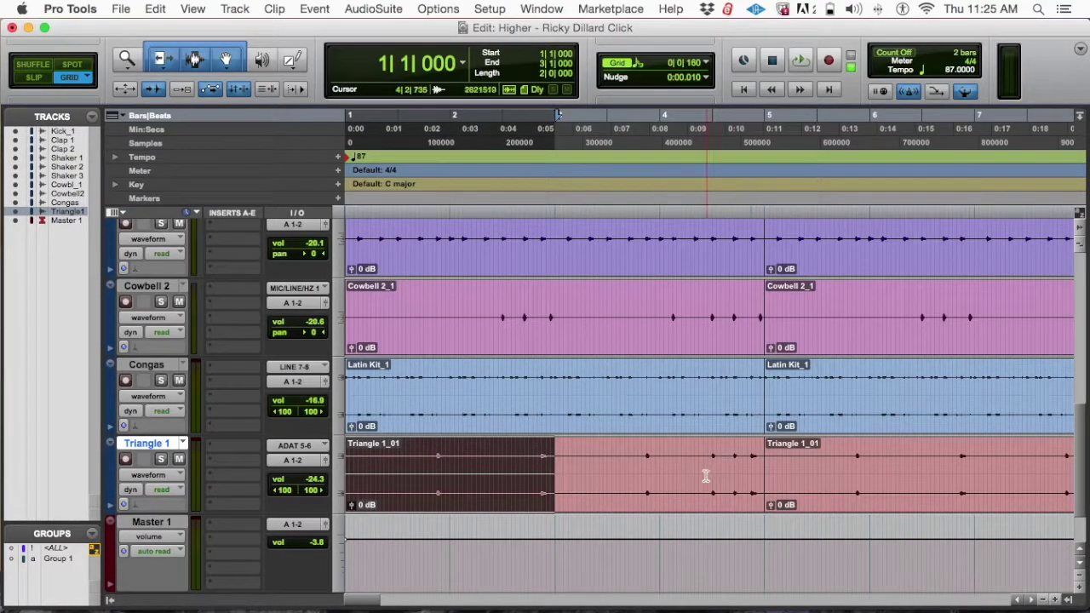
key(r)
key(r)
key(r)
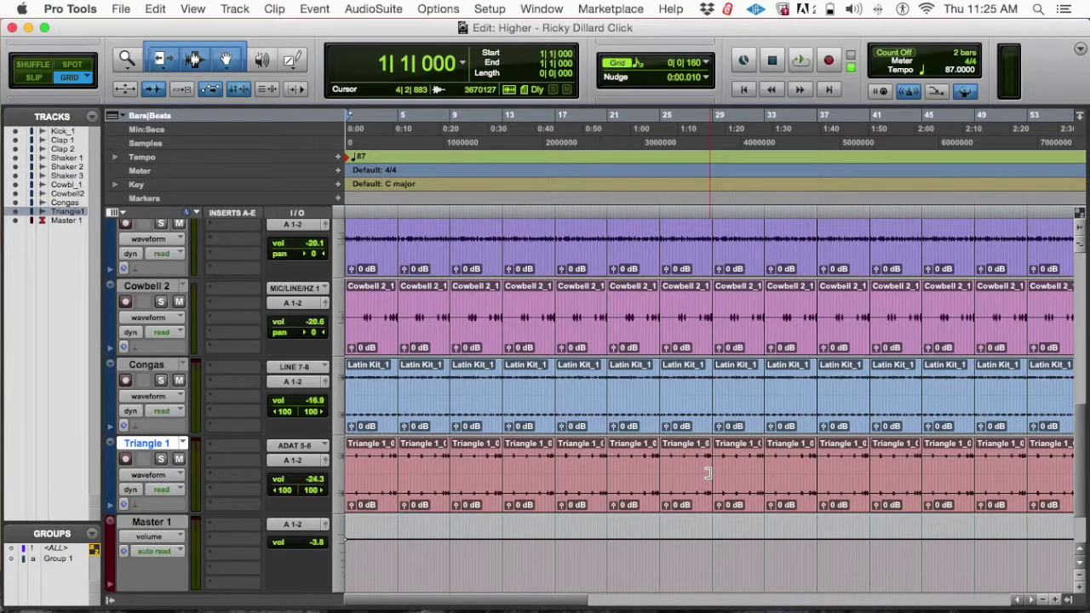
key(space)
Show the Mix window during playback and audition Shaker 1 and Shaker 2 solo and together, leaving only Shaker 1 soloed
key(super+equal)
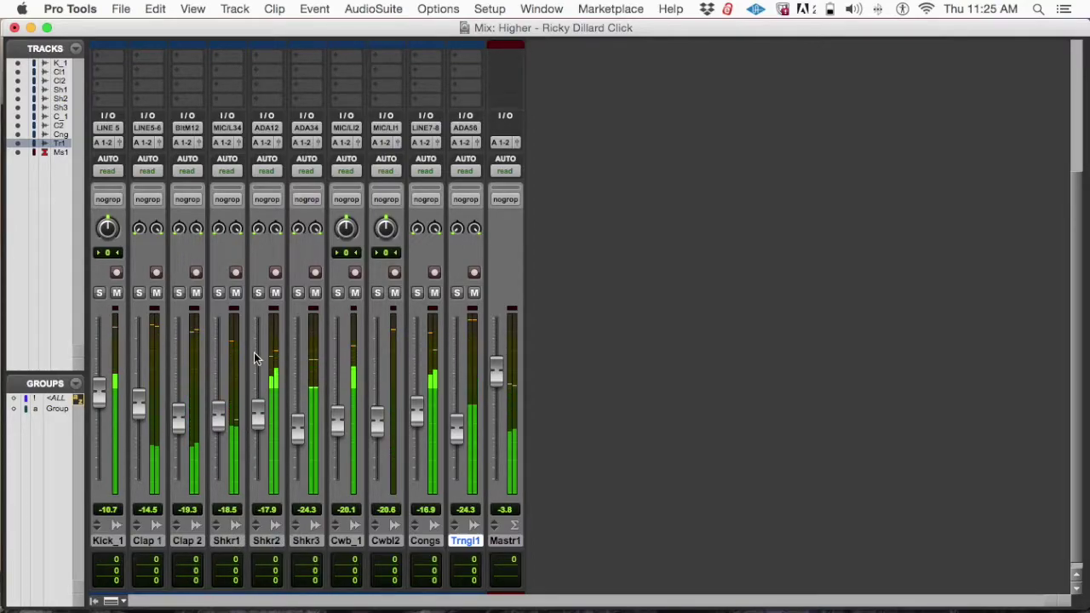
click(218, 293)
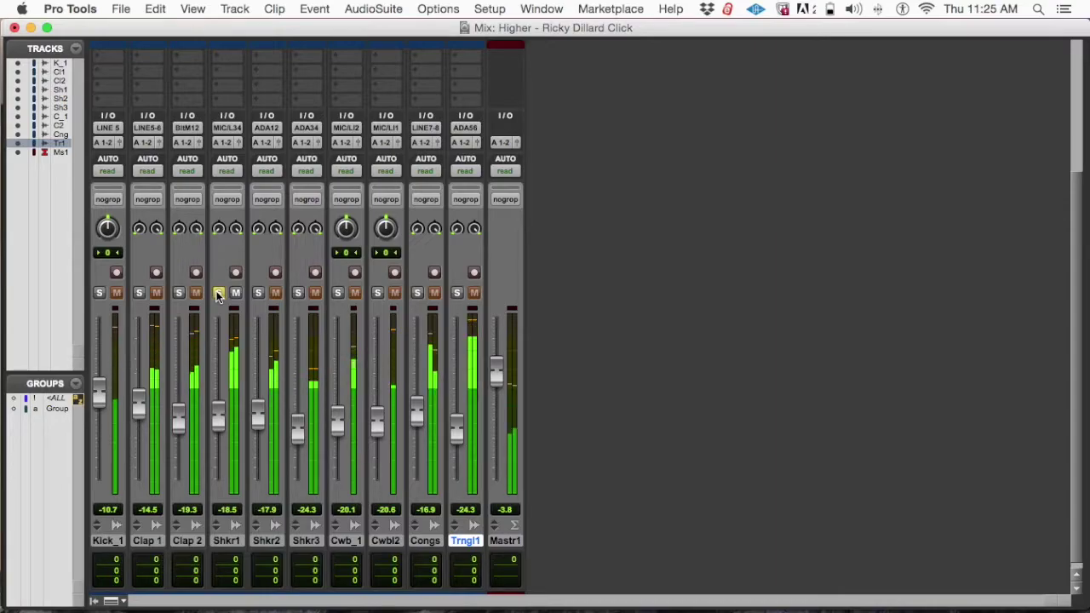
click(218, 293)
click(256, 293)
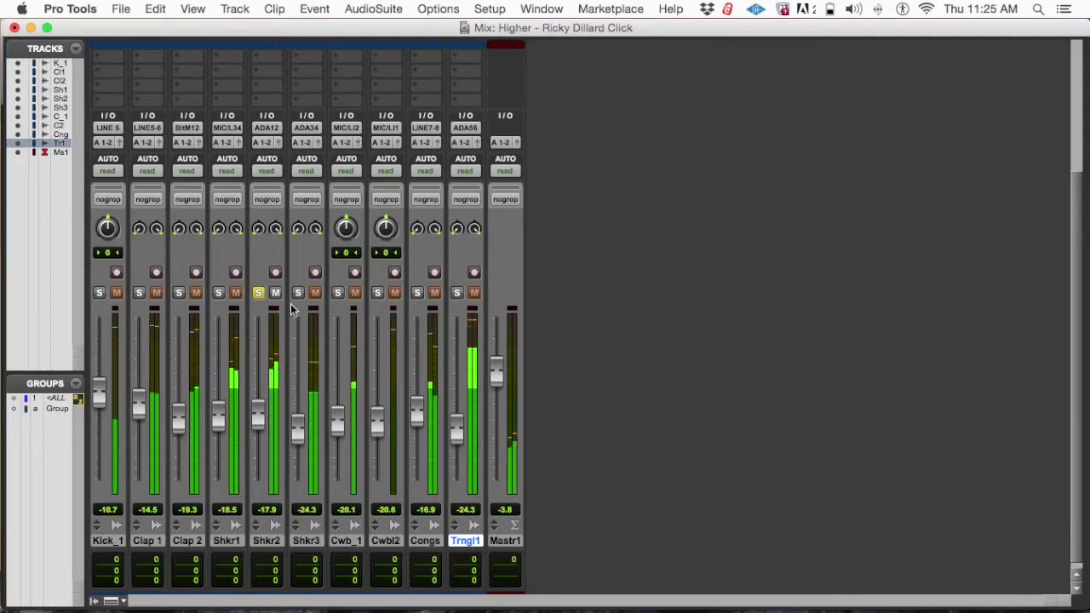
click(218, 292)
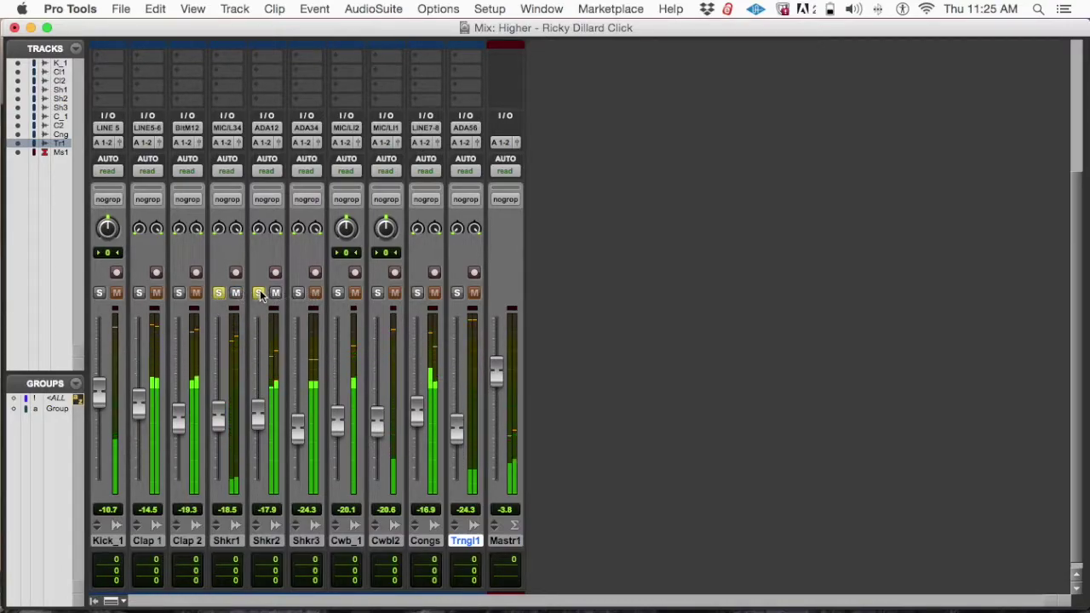
click(259, 293)
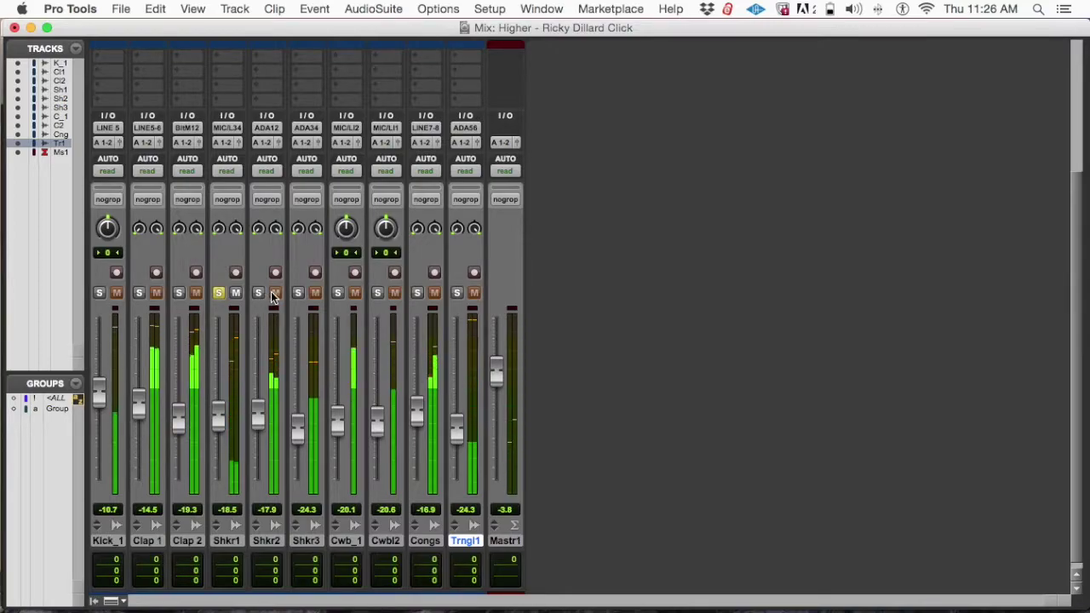
Audition Shaker 3 alone and with Shaker 1, then leave only Kick_1 and Shaker 2 soloed
click(299, 294)
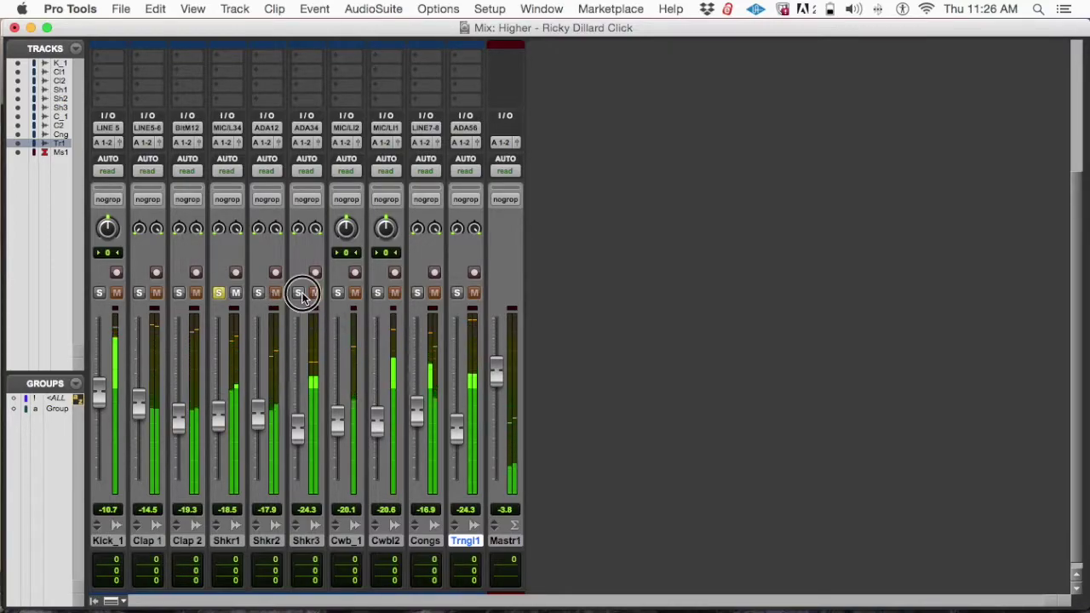
click(219, 294)
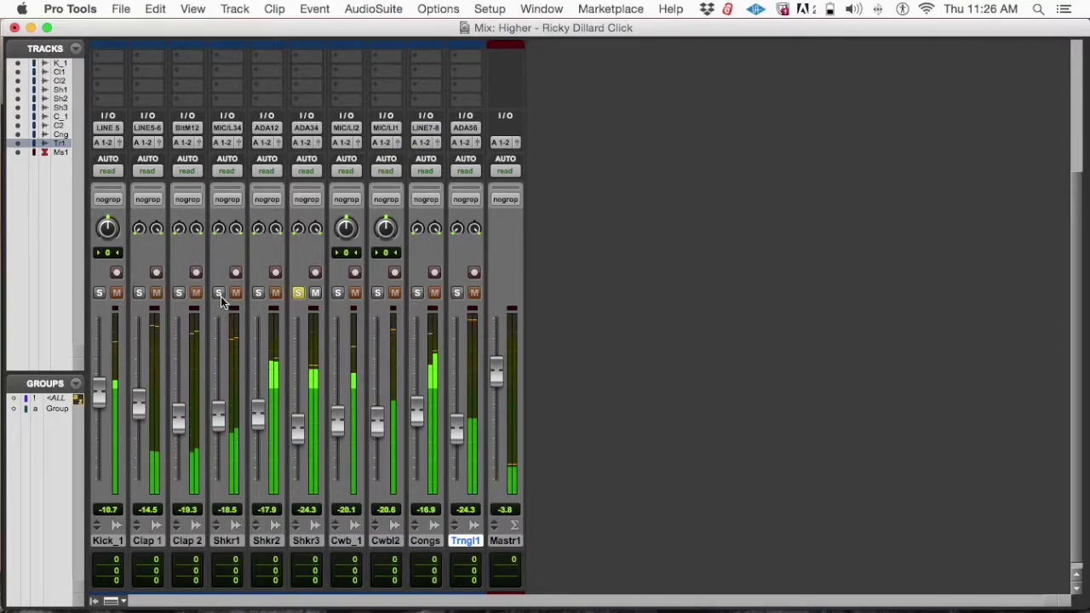
click(218, 293)
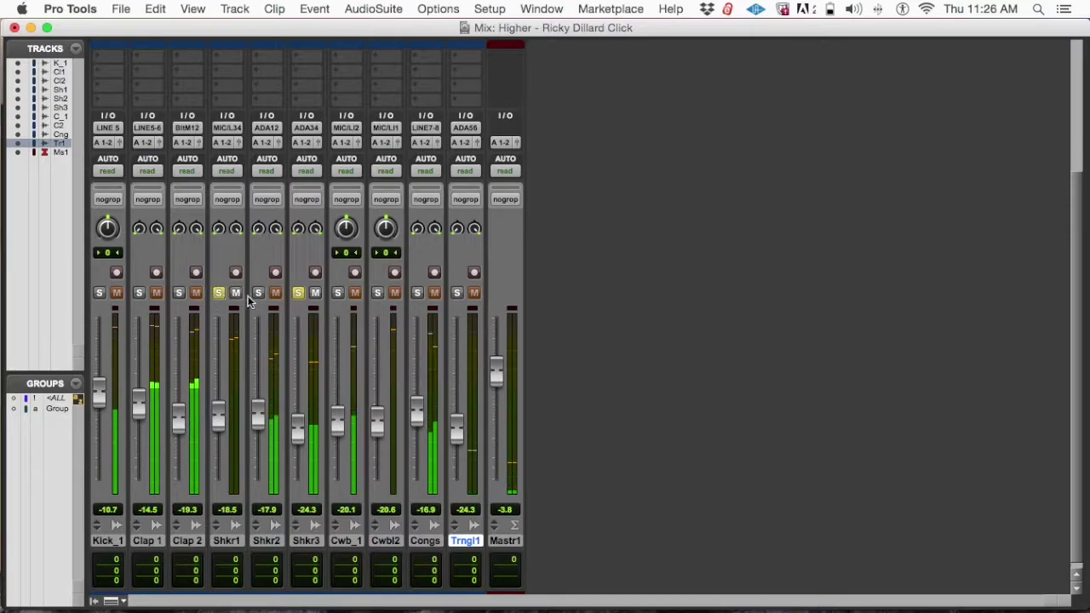
click(257, 293)
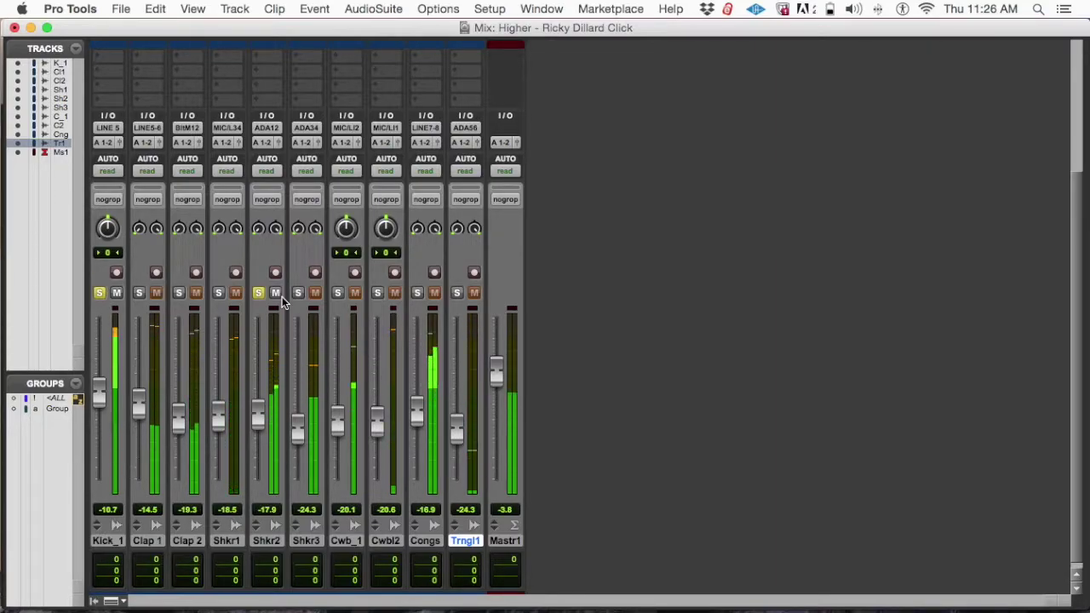
Return to the Edit window and follow the shaker waveforms as Kick_1 and Shaker 2 play, then stop playback
key(super+equal)
scroll(444, 375, up, 5)
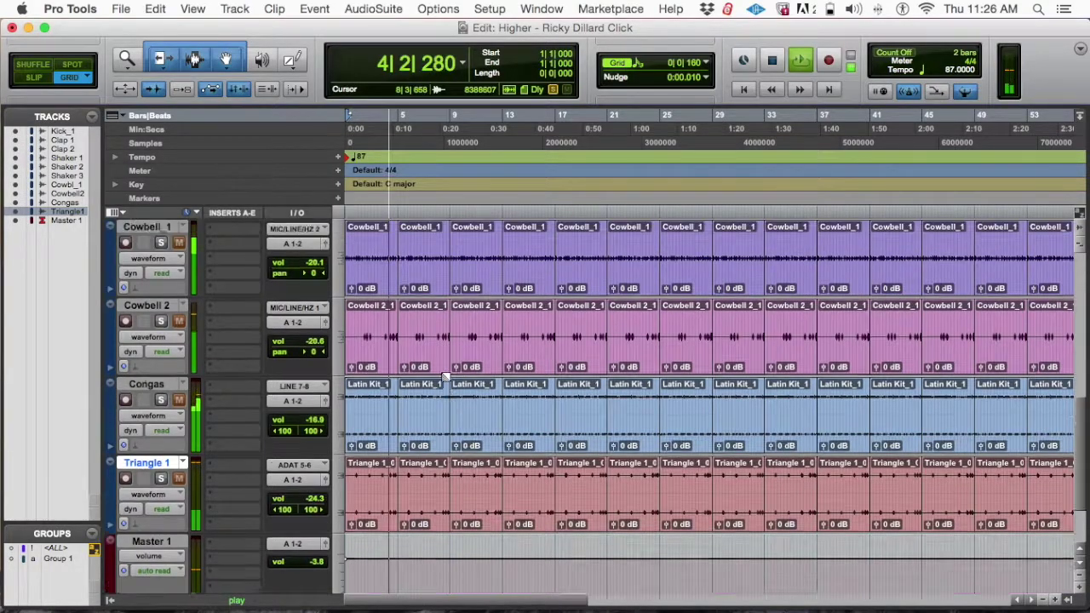
key(super+bracketright)
key(super+bracketright)
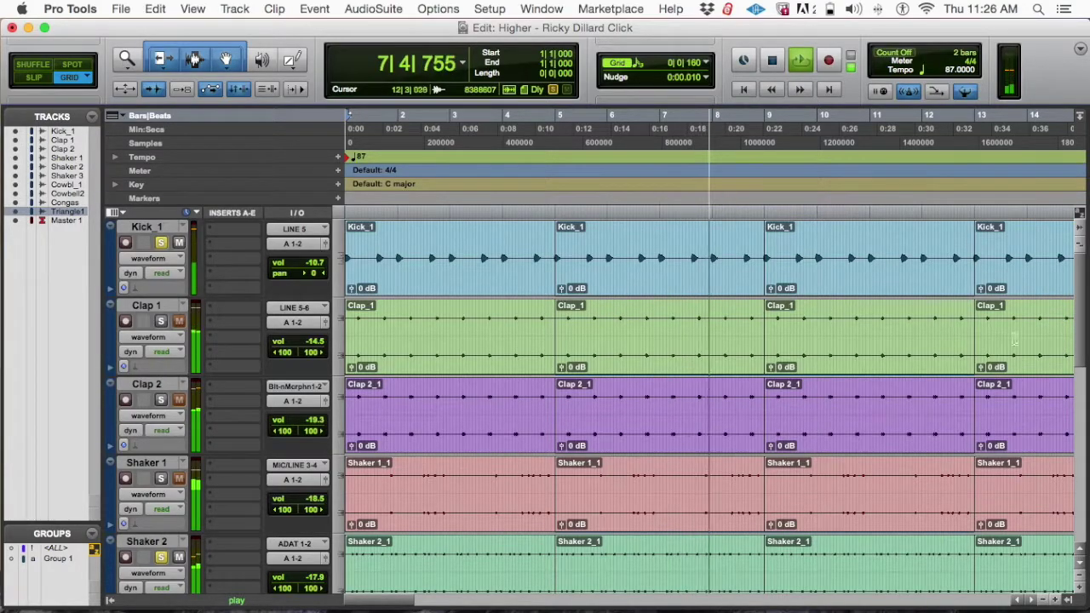
mouse_move(1077, 385)
mouse_down()
mouse_move(1078, 459)
mouse_move(1079, 375)
mouse_up()
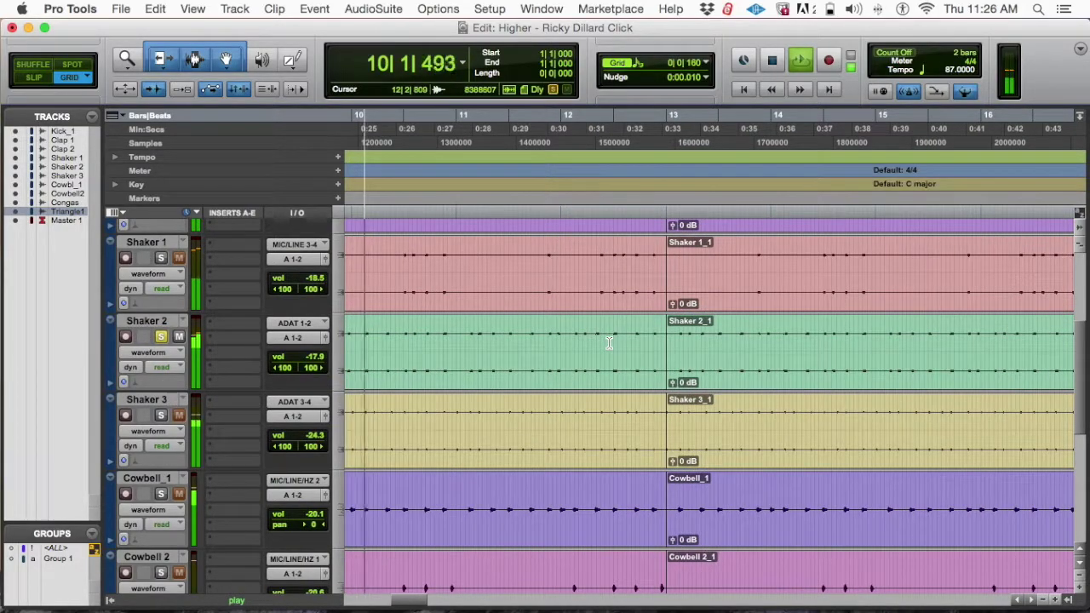
key(space)
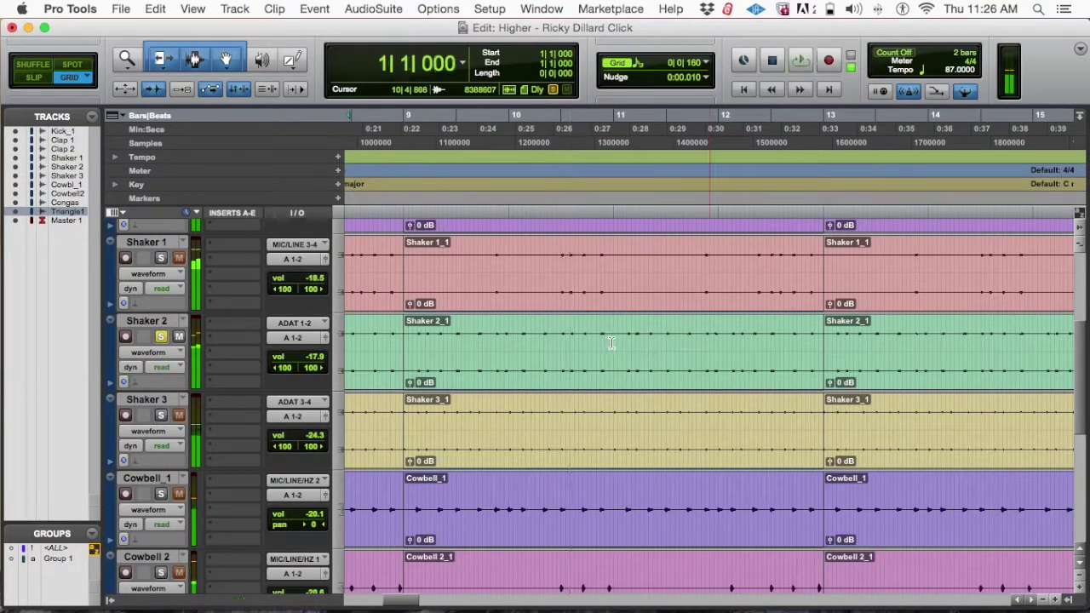
Compare the hit patterns of the Shaker 1, Shaker 2 and Shaker 3 clips in bars 9 to 12
click(527, 343)
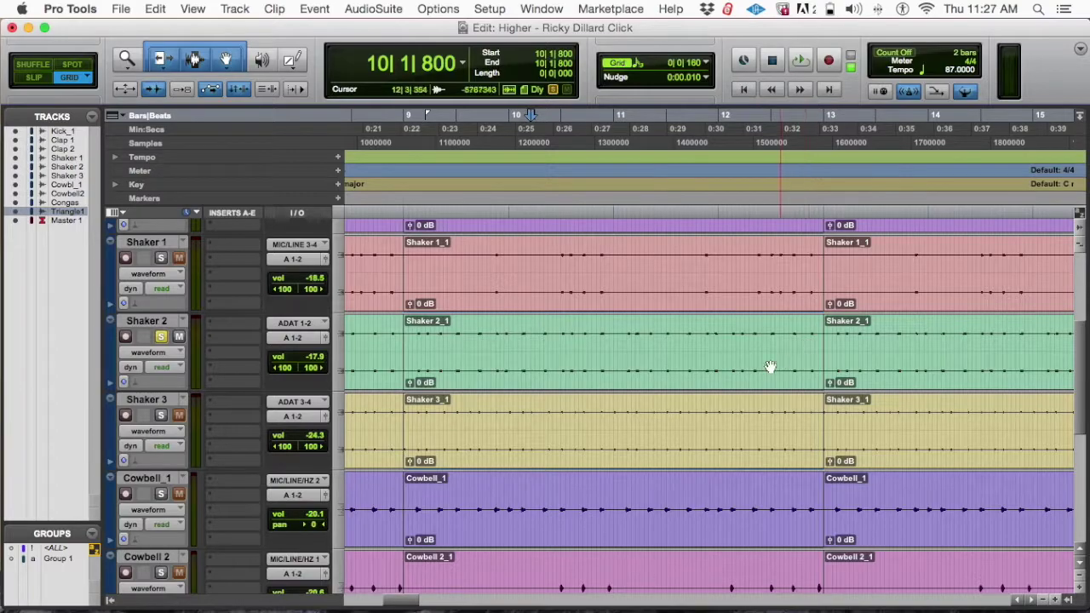
click(517, 287)
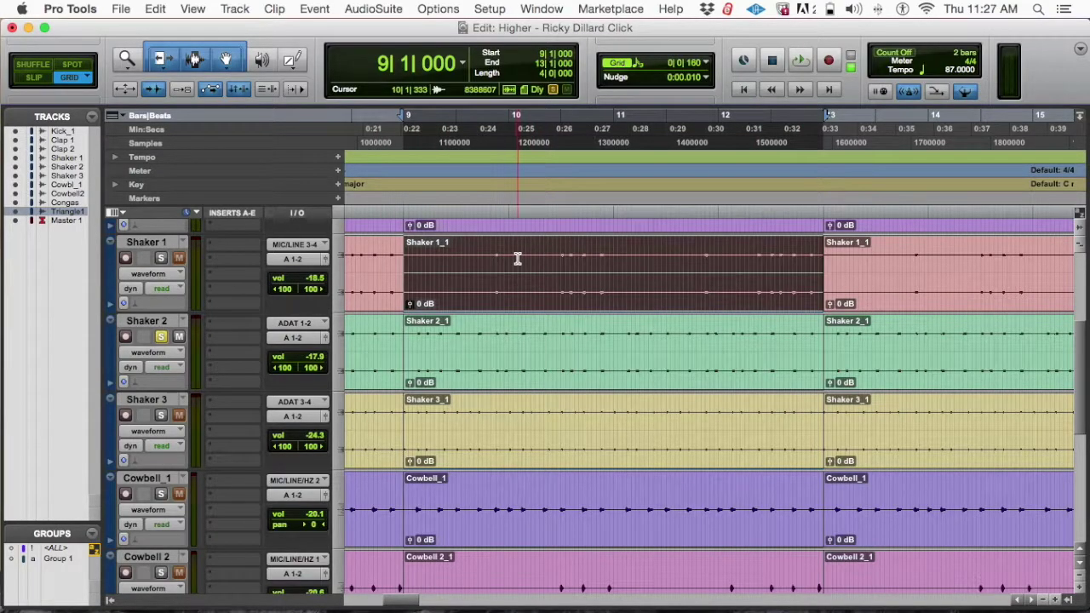
click(522, 372)
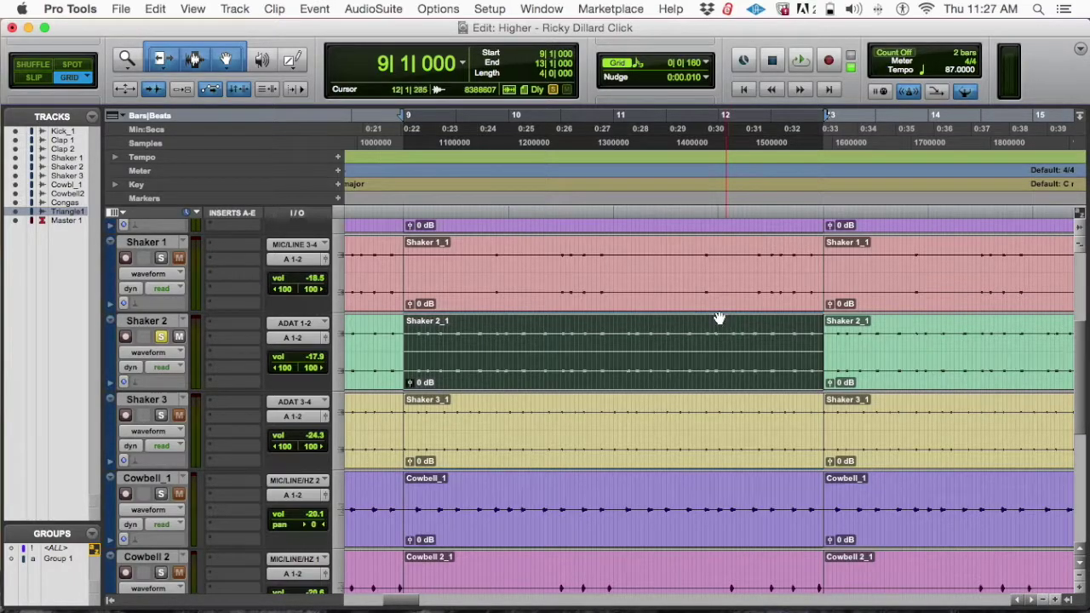
click(487, 260)
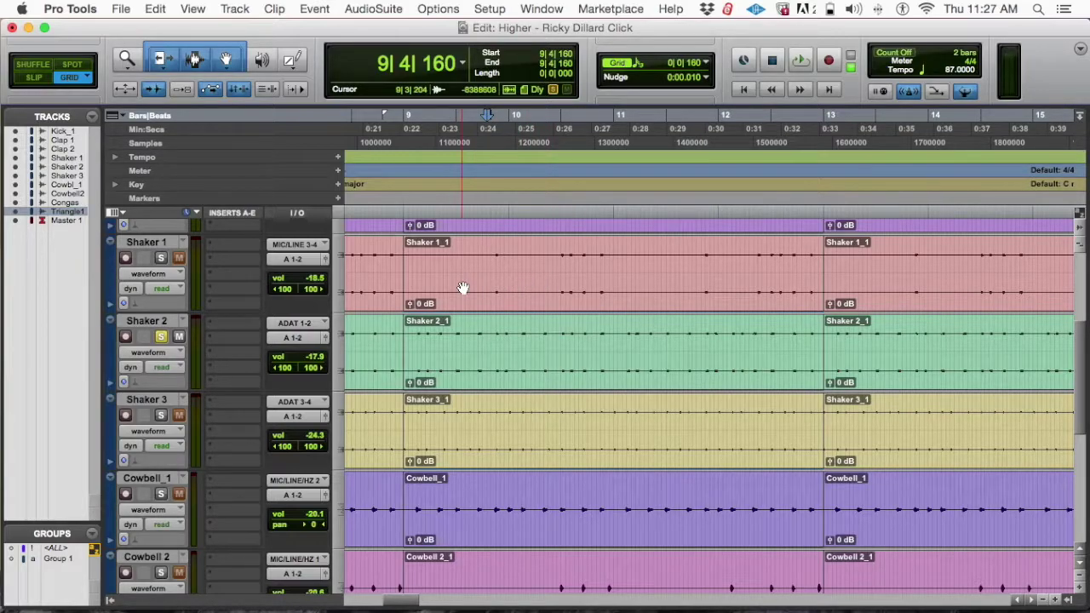
click(534, 430)
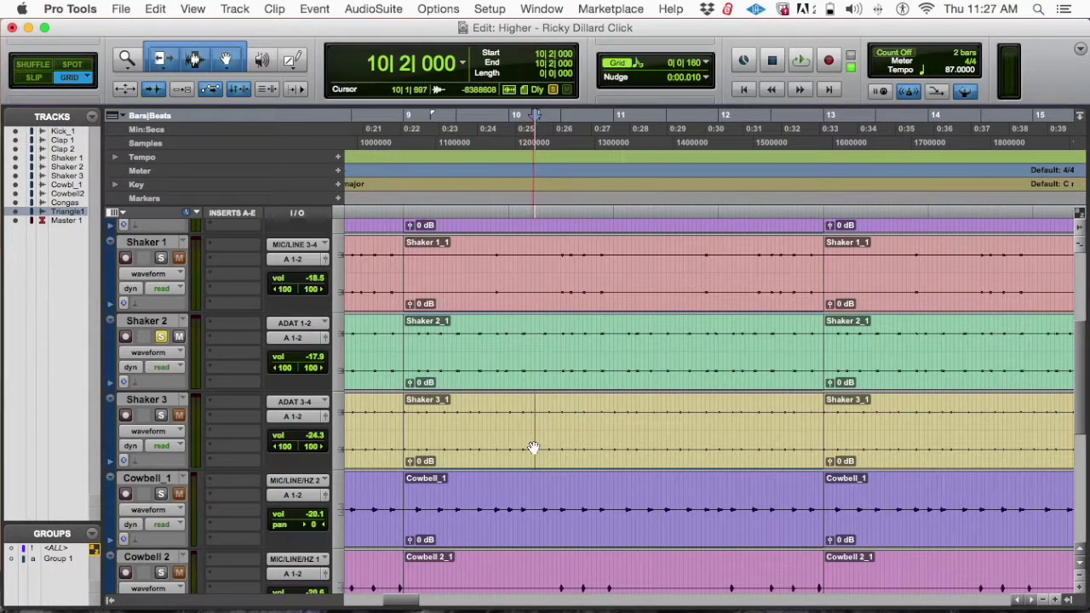
Select the Shaker 3 clip and then the Shaker 2 clip at bar 9, and start playback in the Mix window
click(533, 447)
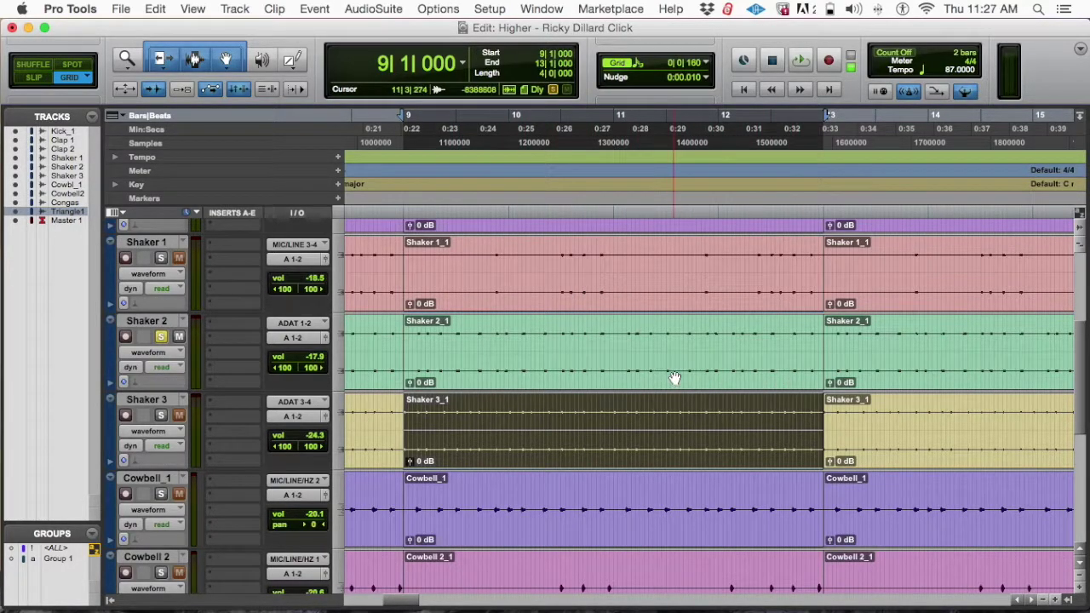
click(622, 365)
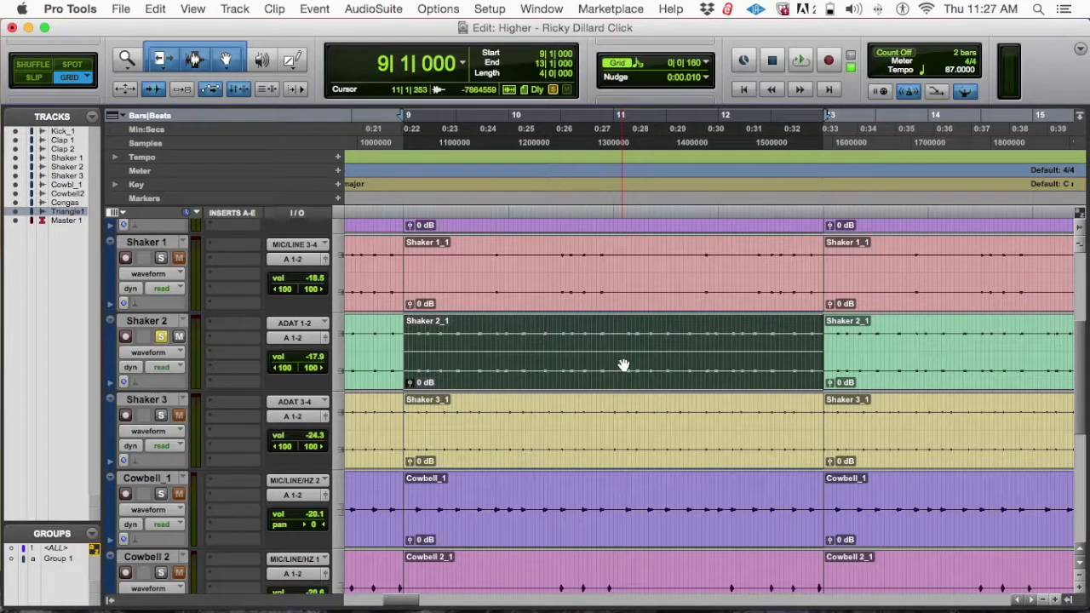
key(super+equal)
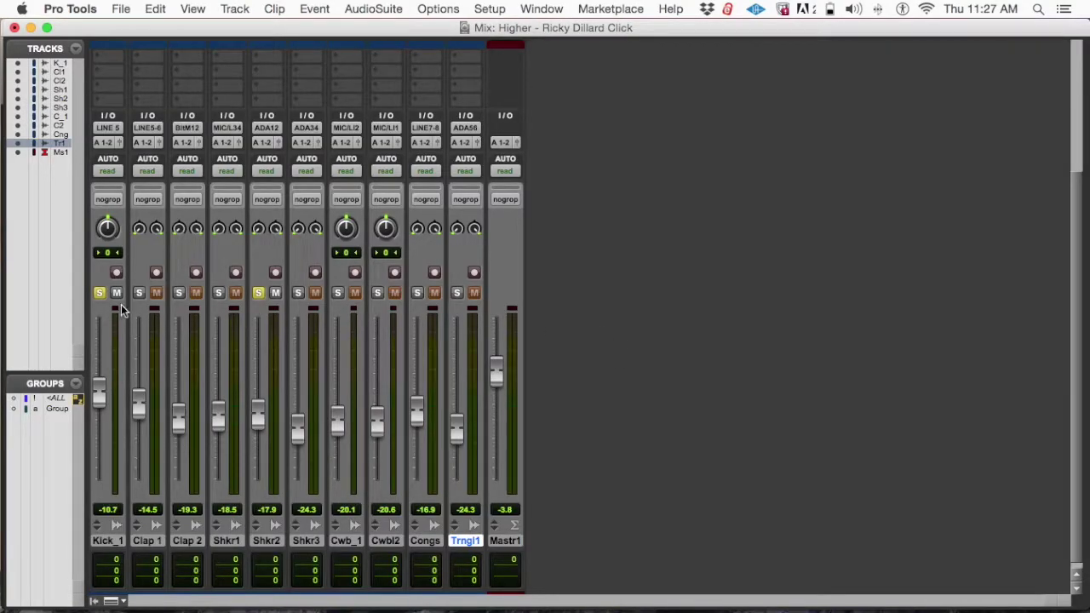
key(space)
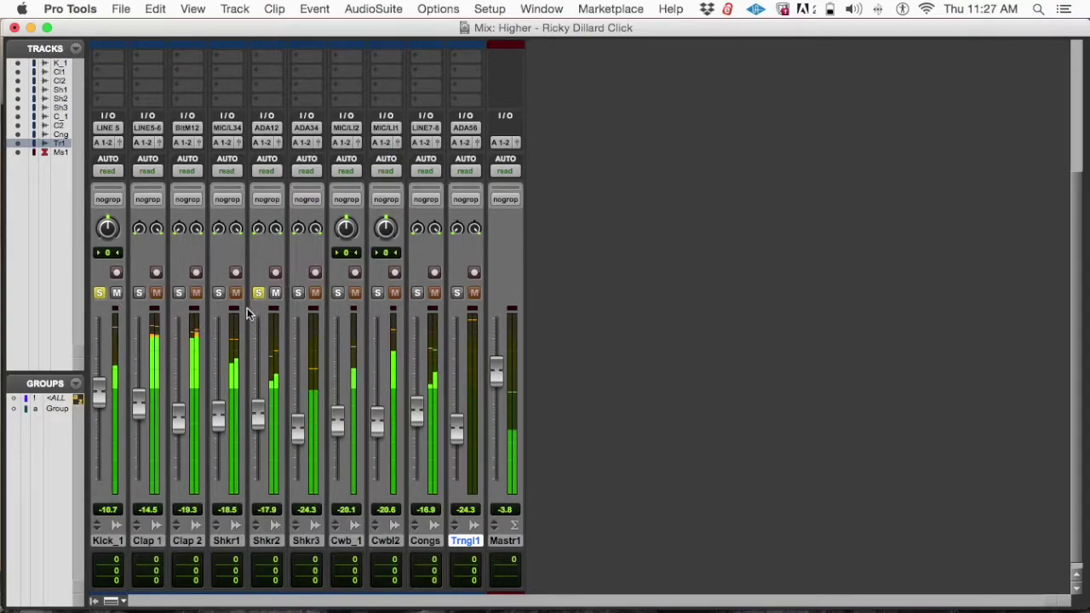
Solo Shaker 1 with Kick_1 and Shaker 2, pull its right-channel pan inward, and lower its level to -21.8 dB
click(218, 293)
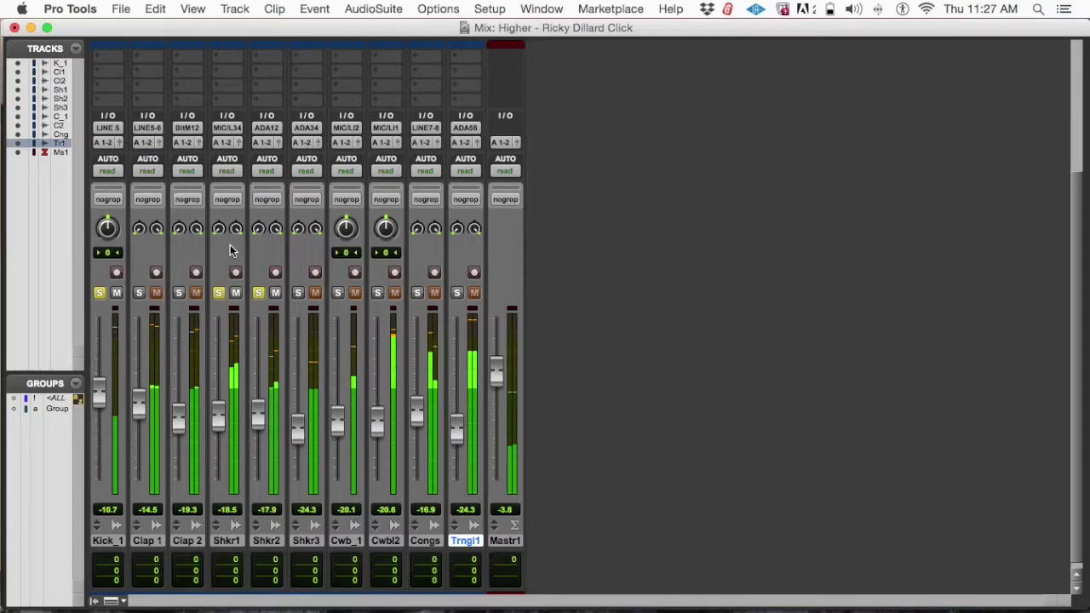
drag(236, 236, 228, 271)
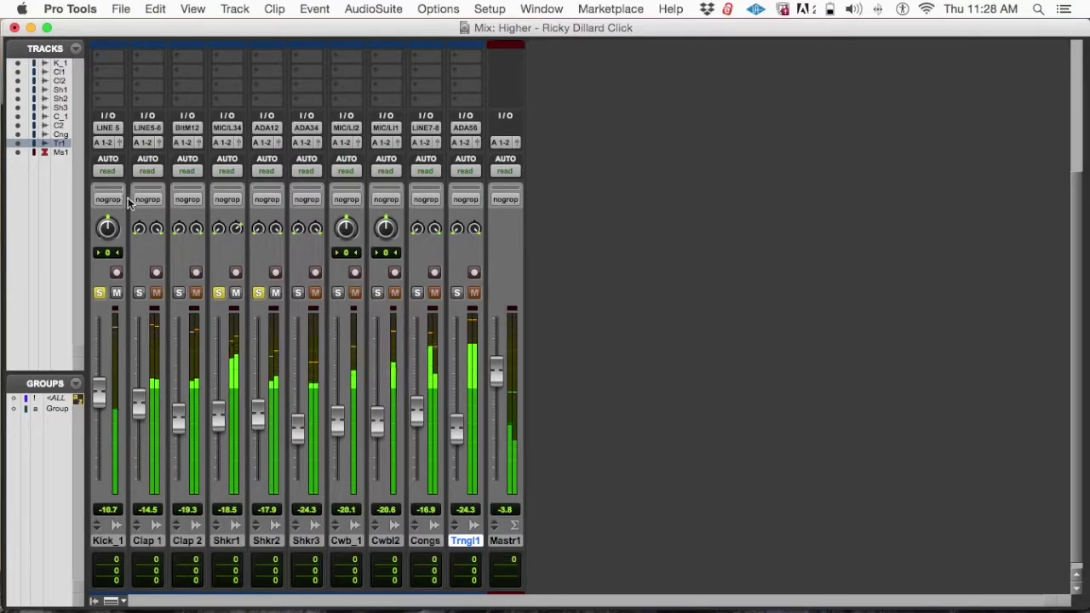
click(220, 415)
drag(219, 415, 219, 423)
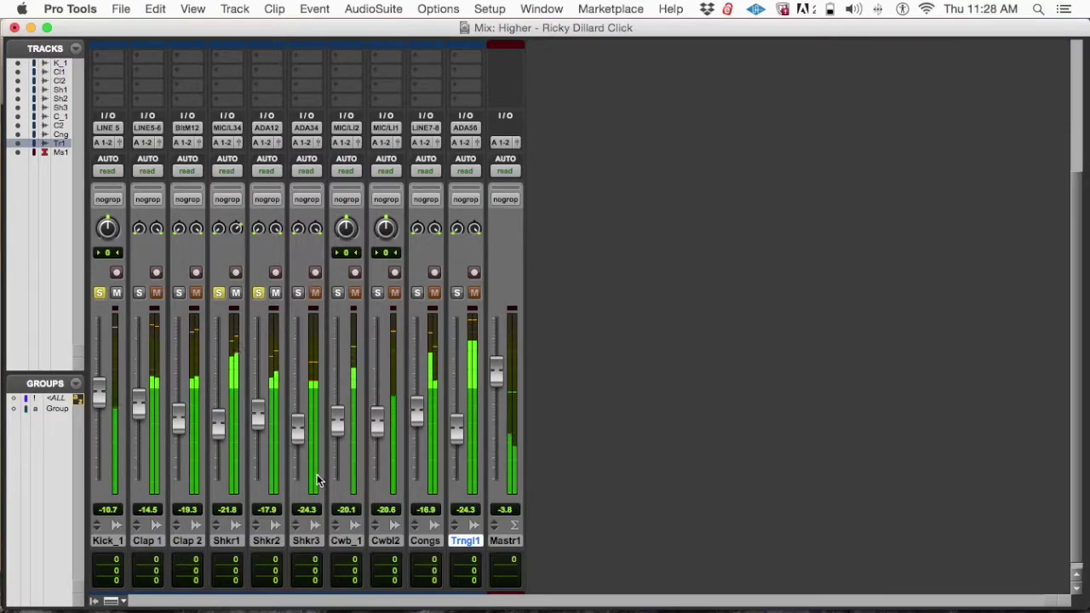
Add Shaker 3 to the solos with its left-channel pan pulled inward, and lower Shaker 1 to -24.7 dB
click(298, 294)
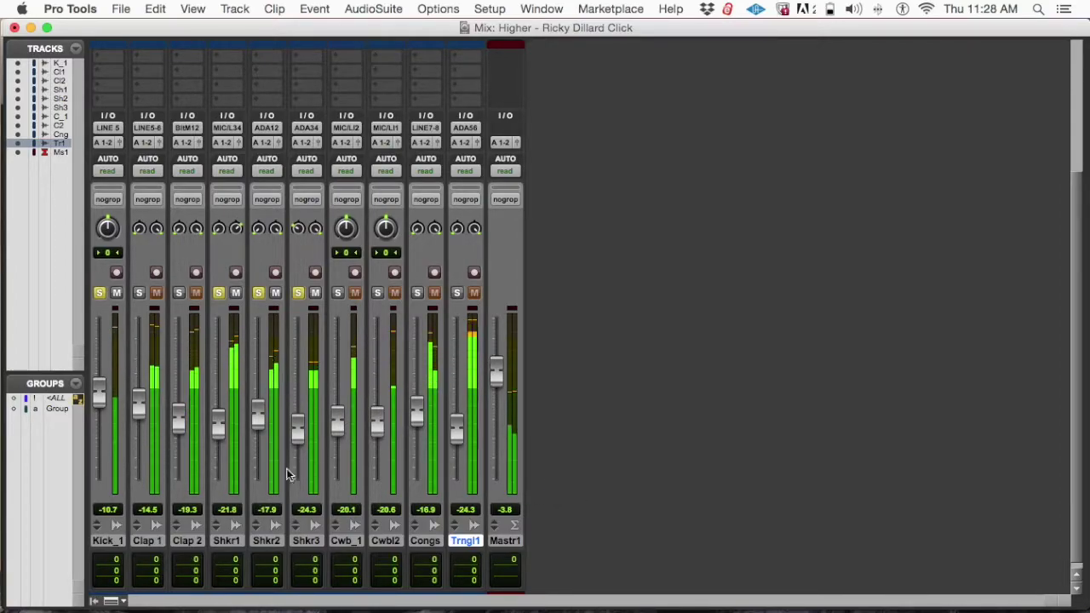
click(218, 436)
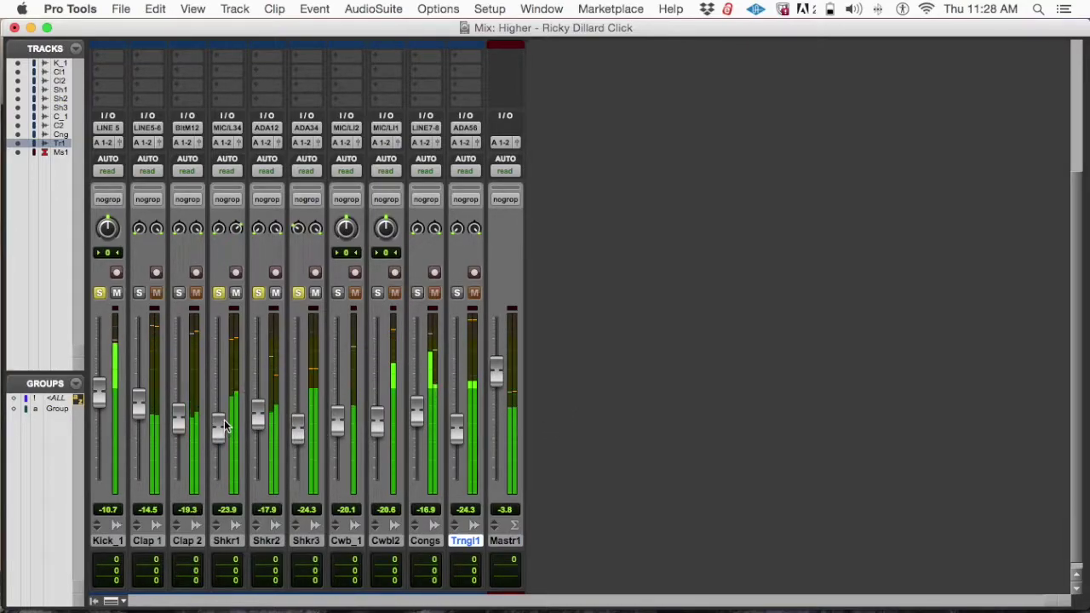
click(220, 423)
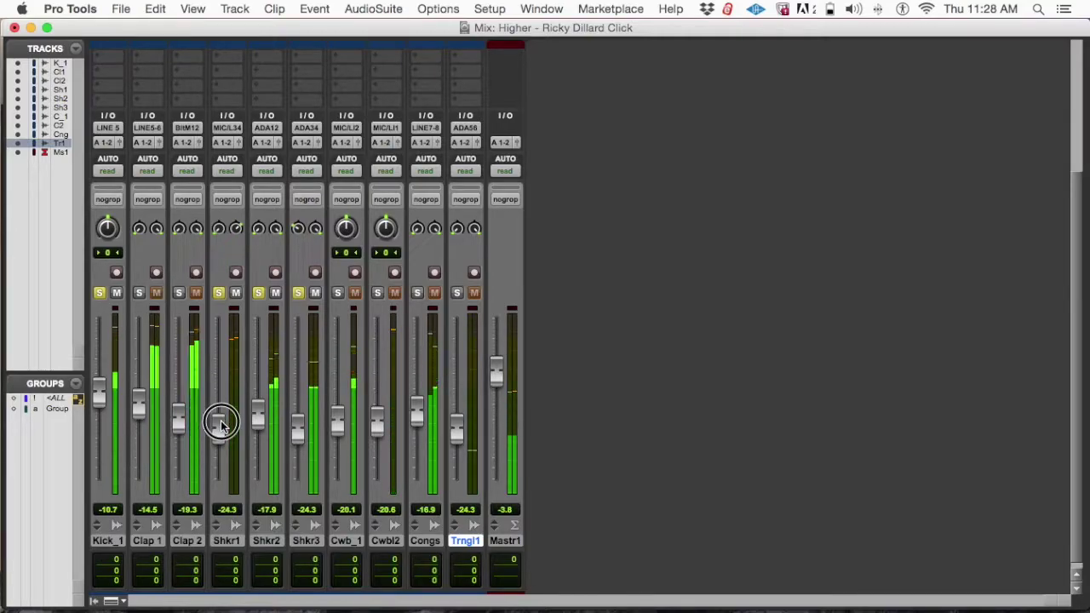
click(220, 428)
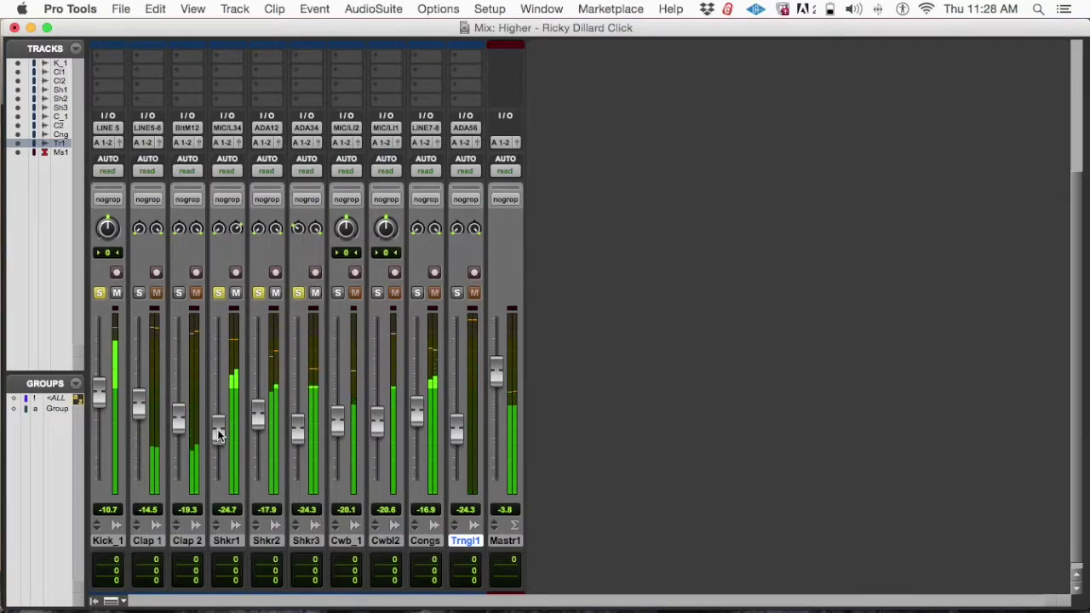
Compare Shaker 1 and Shaker 3 with and without Kick_1 and Shaker 2, then clear all solos
click(258, 293)
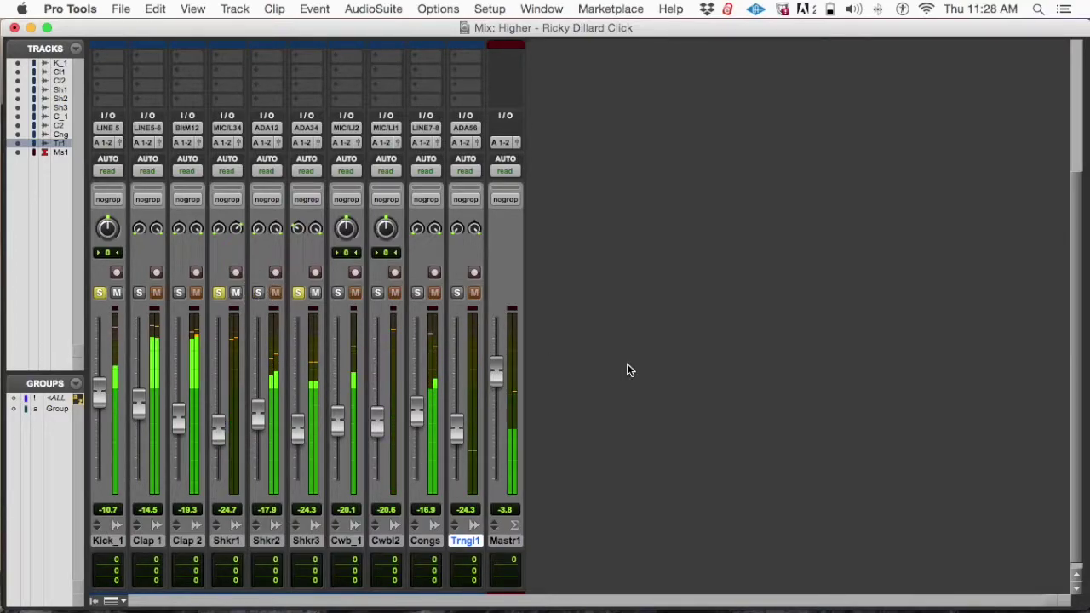
click(99, 293)
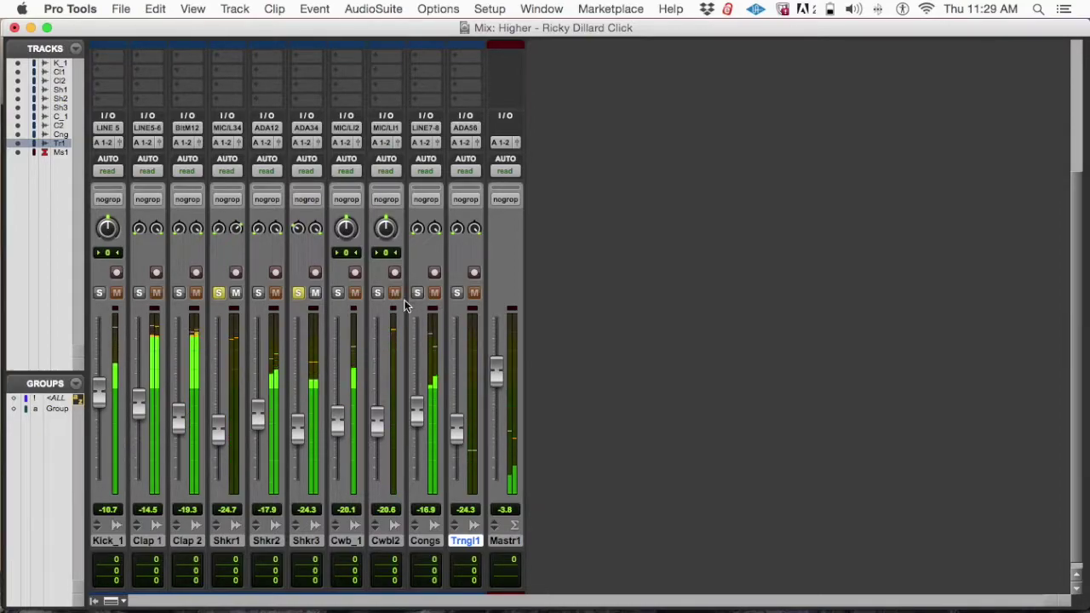
click(258, 294)
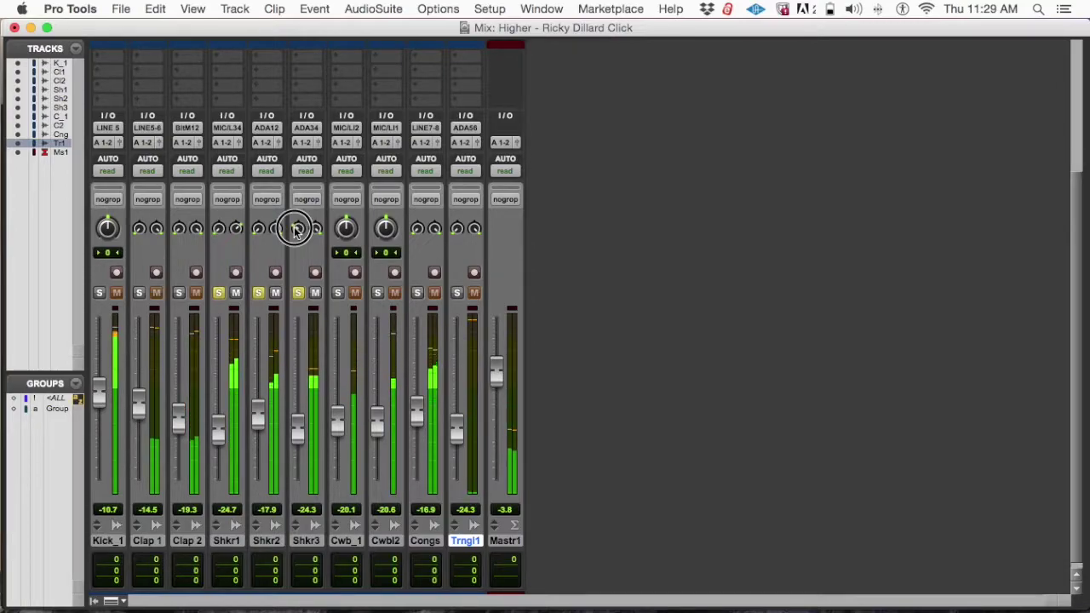
click(232, 230)
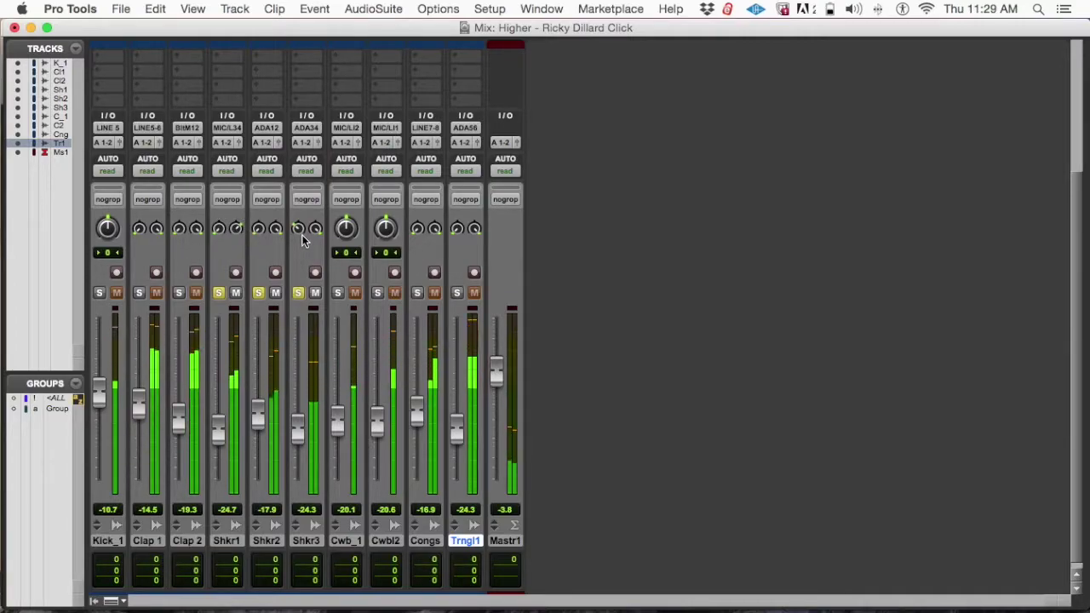
alt+click(259, 293)
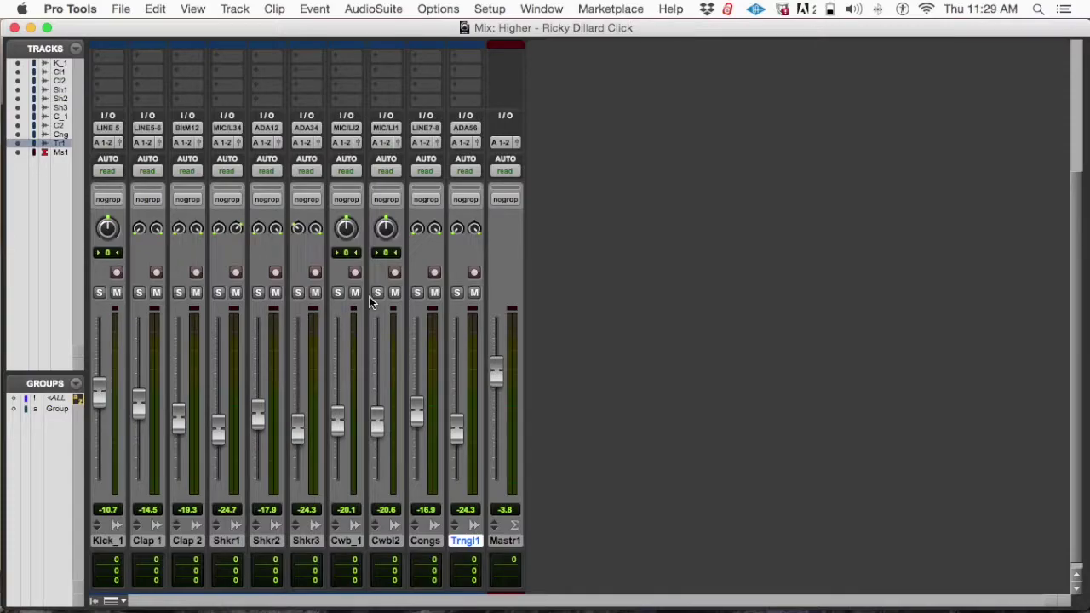
Audition Cowbell 1 alone and against the other tracks, then unsolo it and stop playback
key(space)
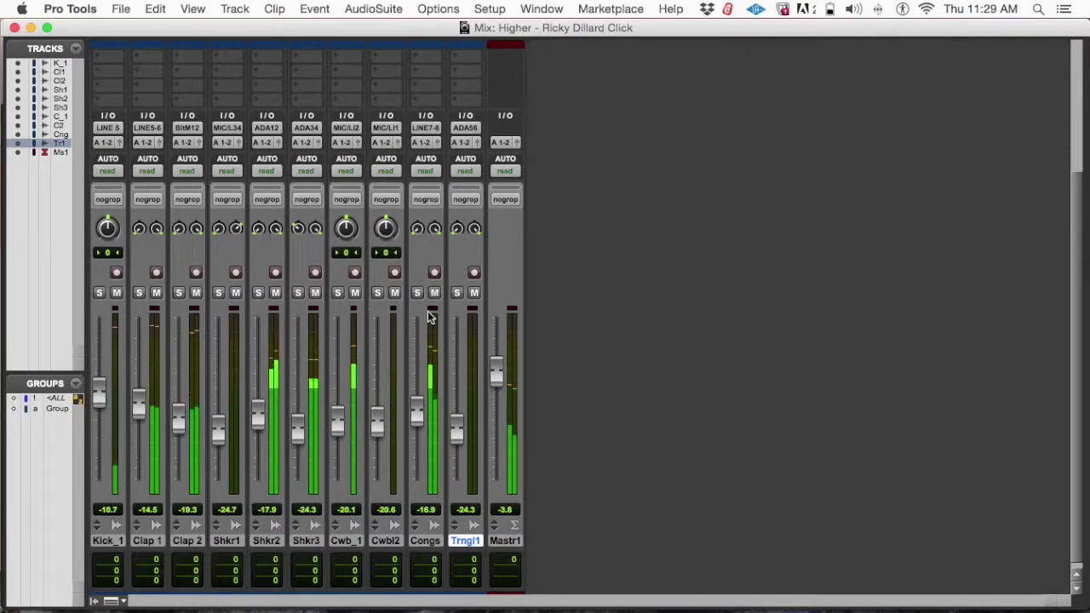
click(338, 293)
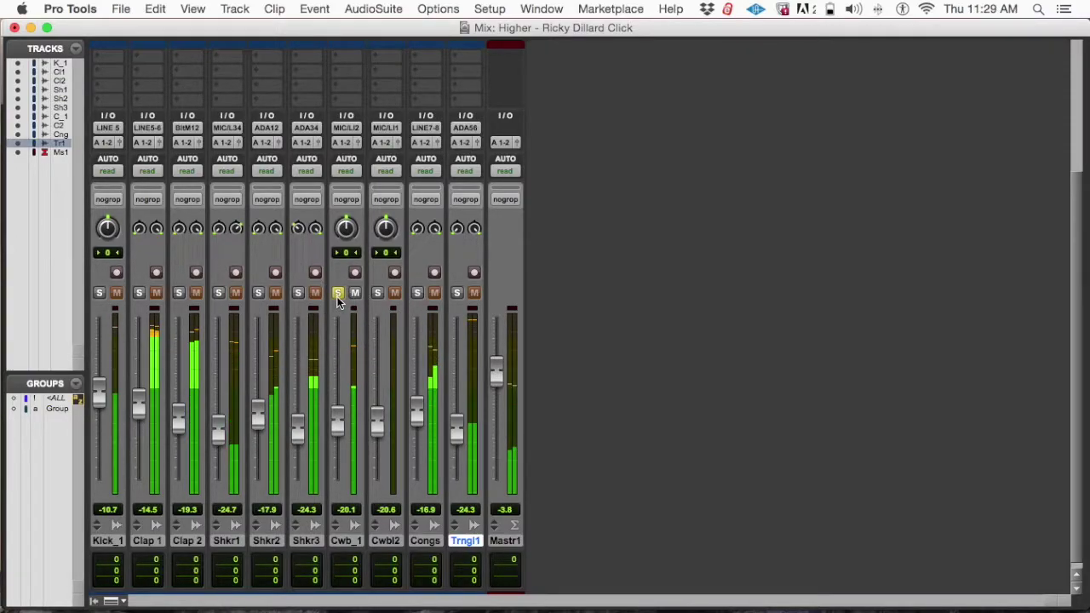
click(377, 293)
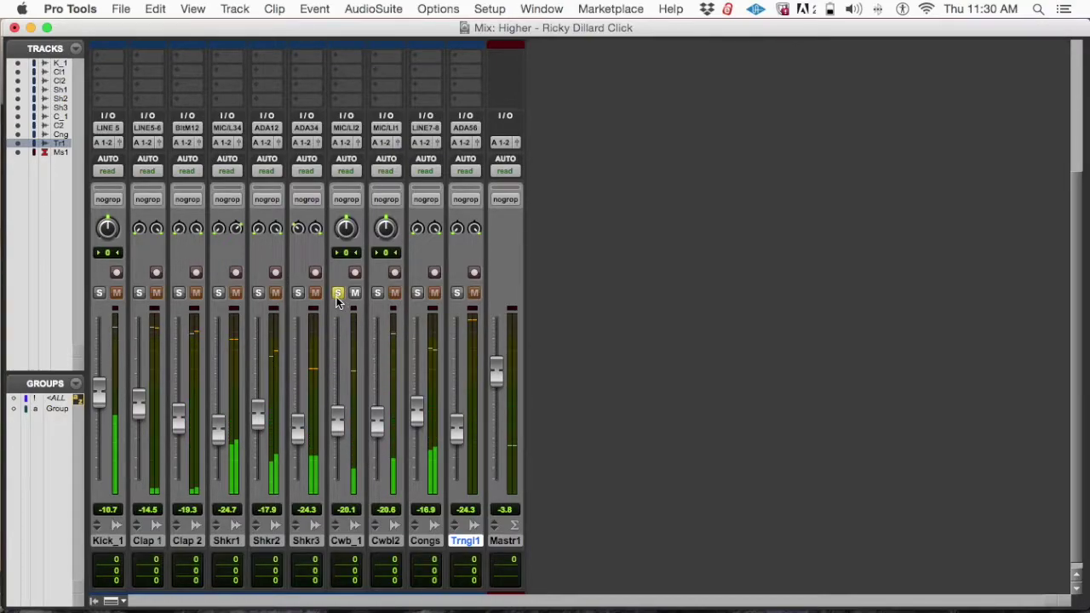
click(338, 294)
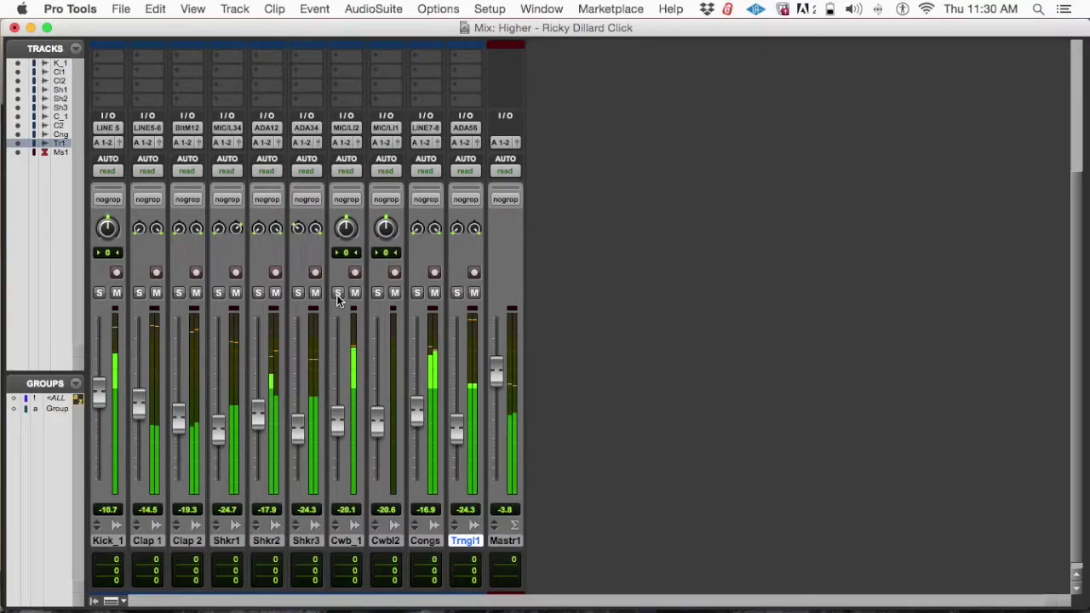
key(space)
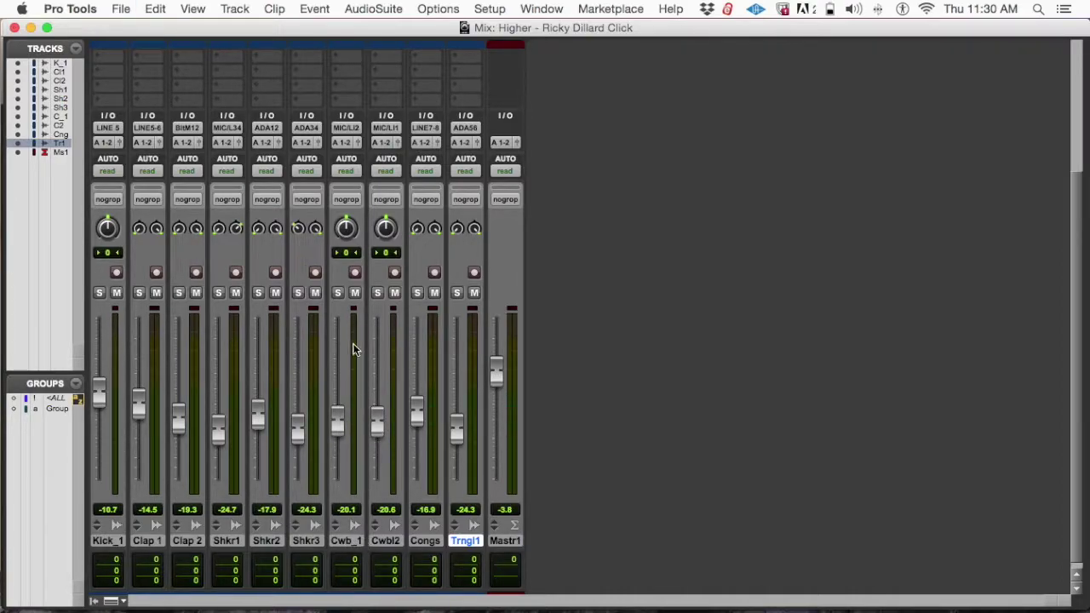
Try panning the two cowbells off centre, resetting both to 0 and undoing the last Cowbell 1 pan
drag(348, 230, 390, 206)
alt+click(345, 230)
alt+click(383, 231)
drag(345, 230, 343, 259)
key(super+z)
Audition Cowbell 2 alone, then unsolo it and stop playback
click(378, 292)
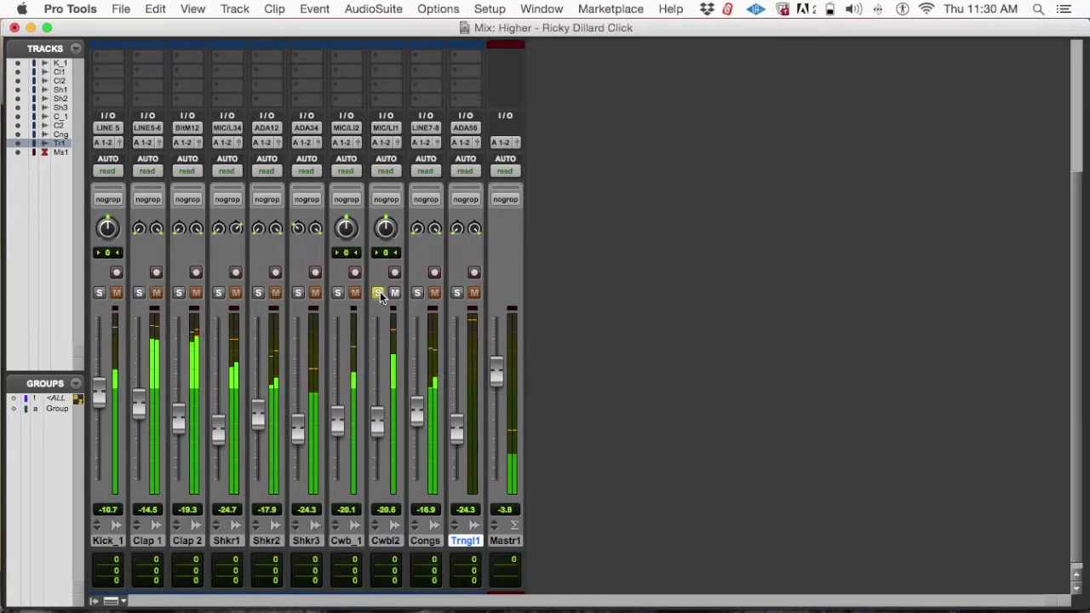
click(379, 294)
key(space)
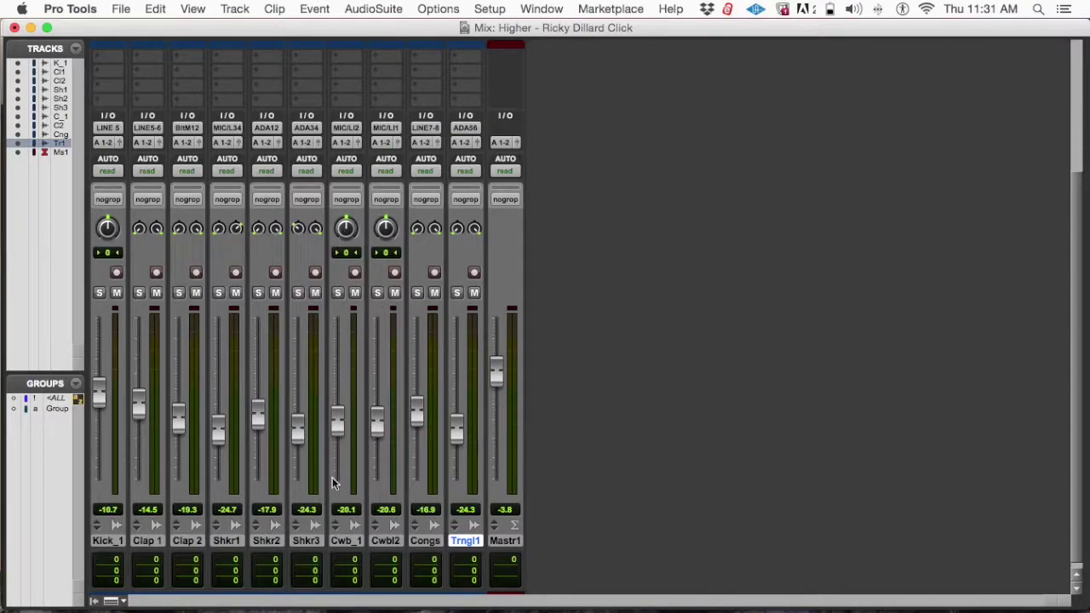
Play Cowbell 2 and Triangle 1 soloed together, and dismiss the McAfee alert
click(377, 293)
click(457, 293)
key(space)
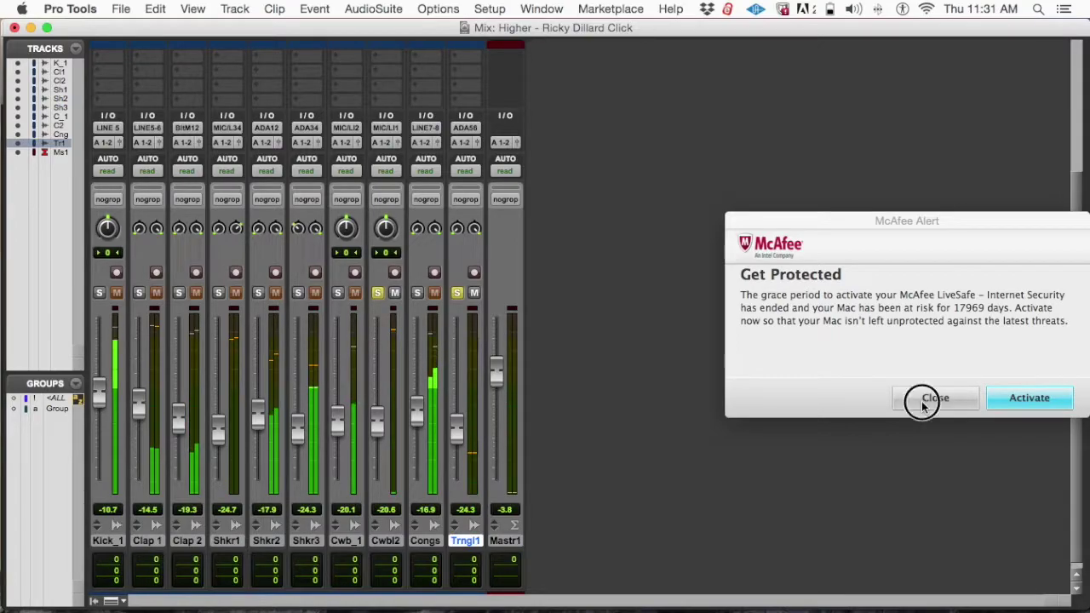
click(921, 401)
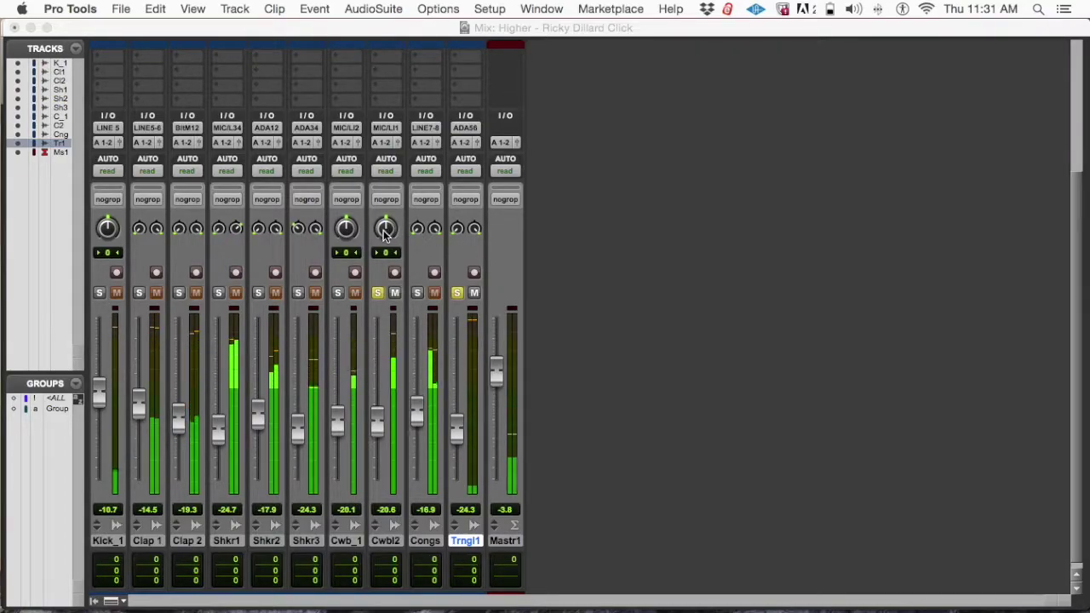
Pan Cowbell 2 to 29 left, pull Triangle 1's left-channel pan inward, and lower Triangle 1 to -26.8 dB
drag(388, 235, 387, 247)
click(440, 189)
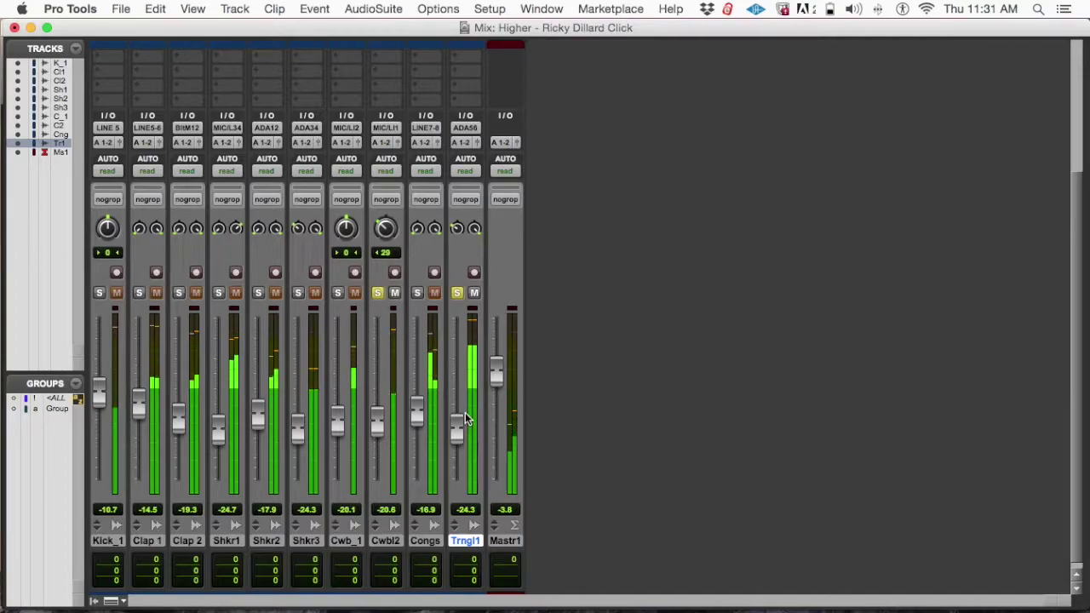
mouse_move(456, 420)
mouse_down()
mouse_move(460, 436)
mouse_move(463, 421)
mouse_up()
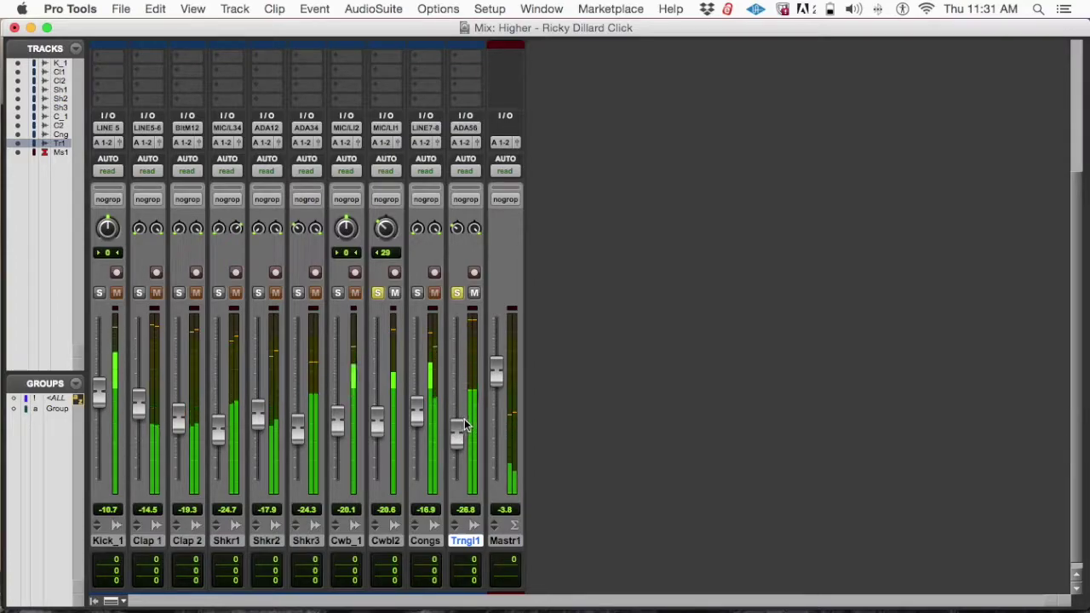
Clear all solos and set Cowbell 2's pan to 38 left while the full mix plays
click(456, 292)
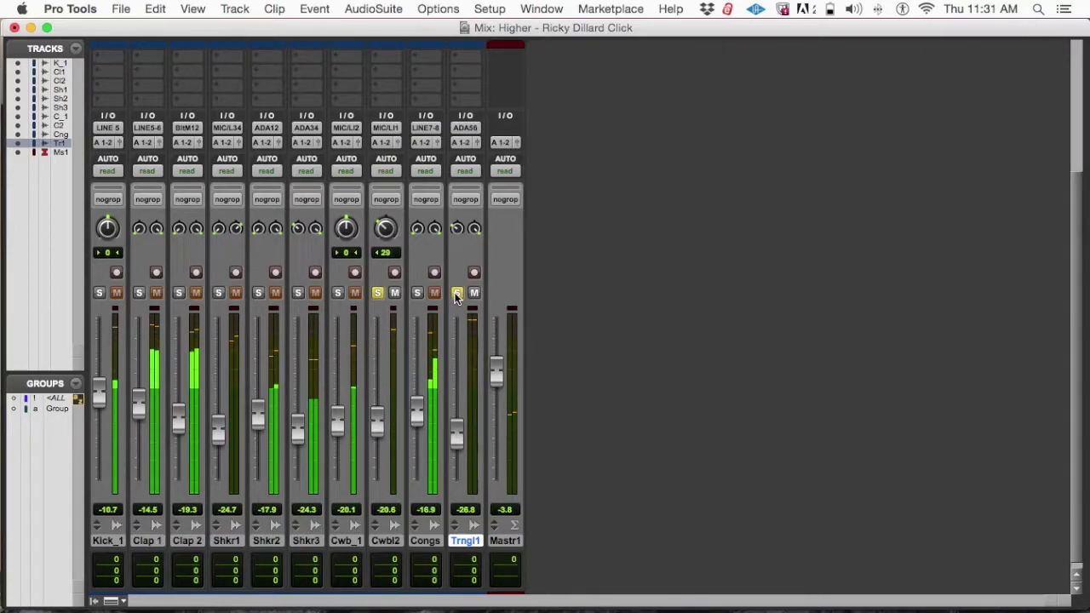
alt+click(456, 293)
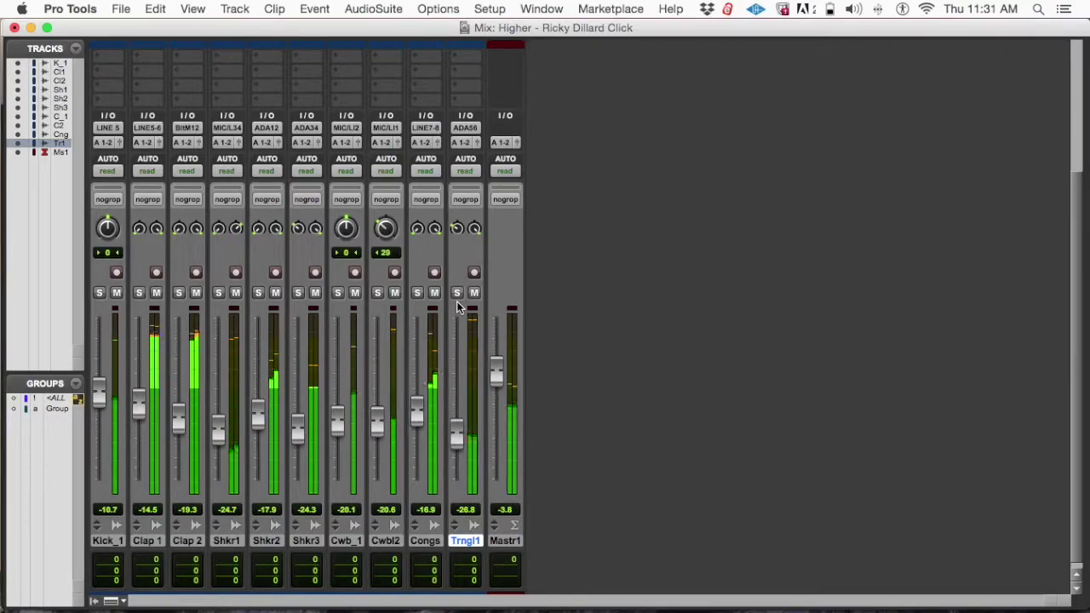
click(457, 230)
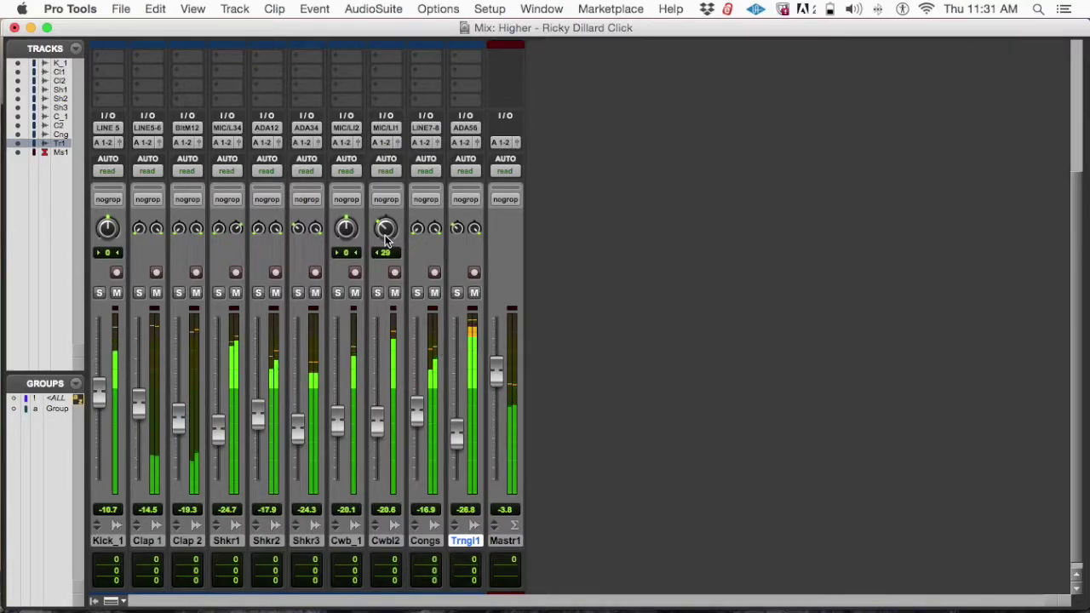
drag(385, 239, 386, 236)
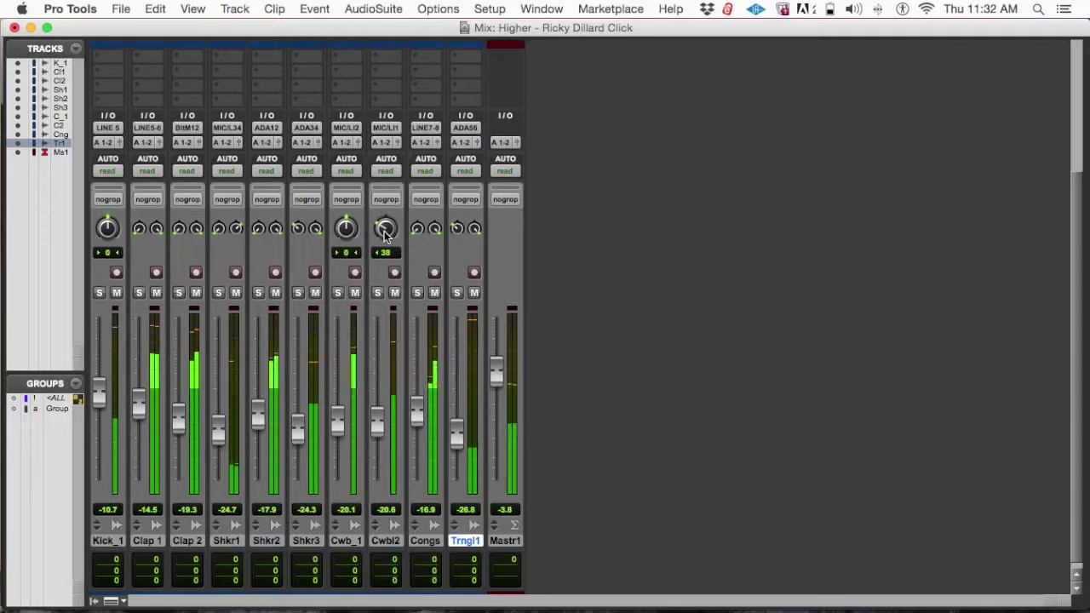
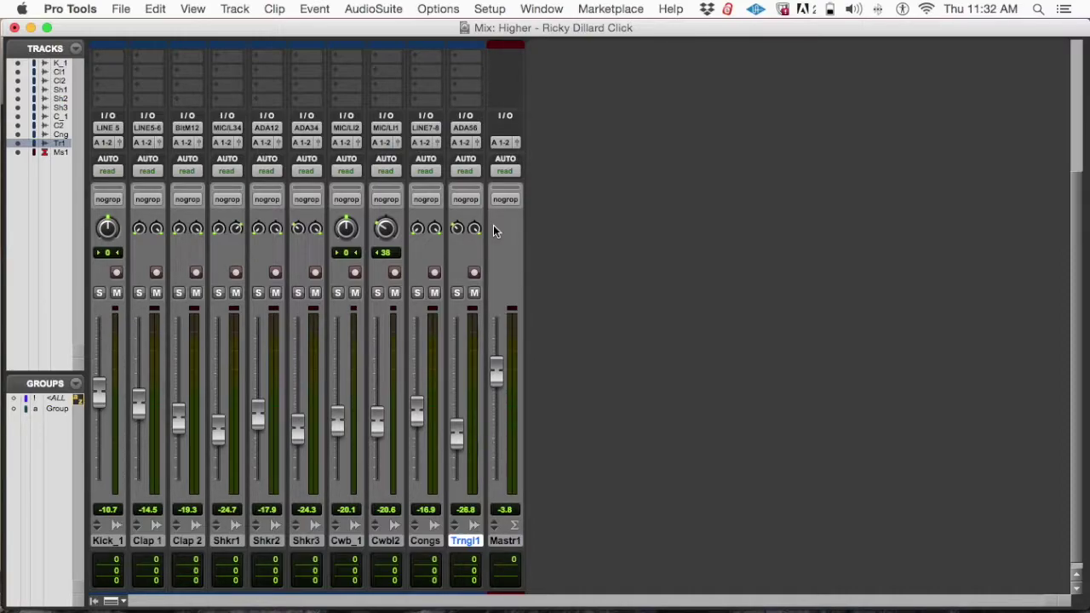
Insert the REQ 6 equalizer in the first insert slot of all audio tracks and move its window clear of the channels
scroll(209, 131, up, 5)
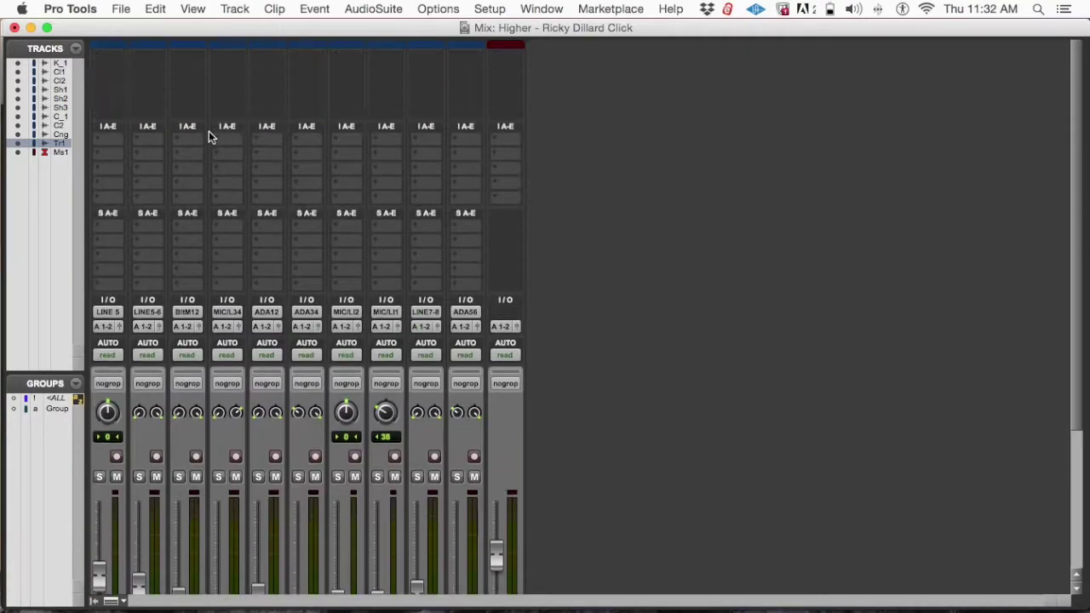
click(115, 143)
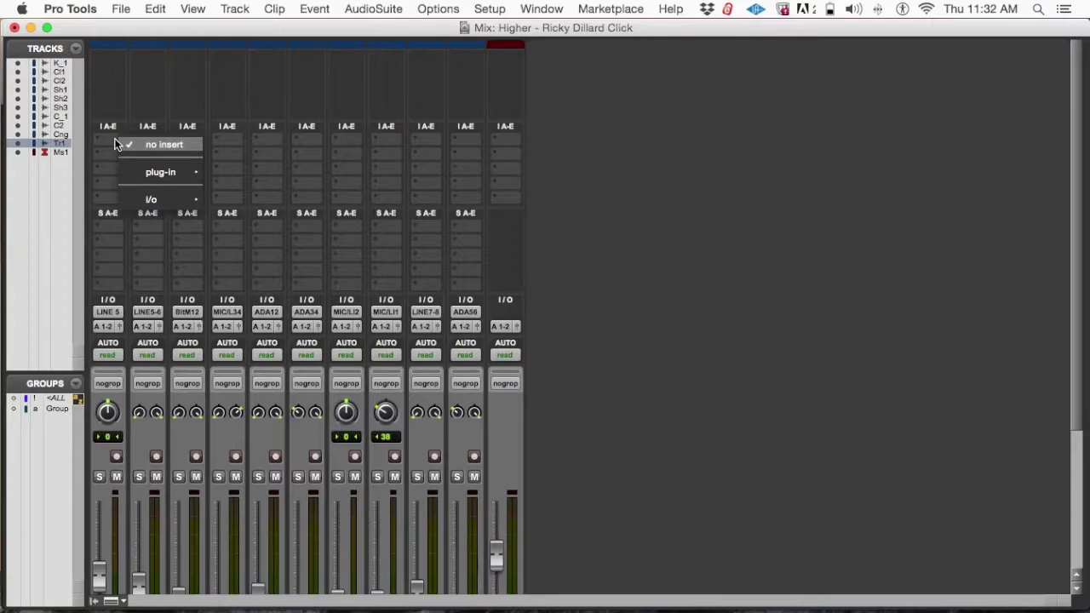
mouse_move(157, 171)
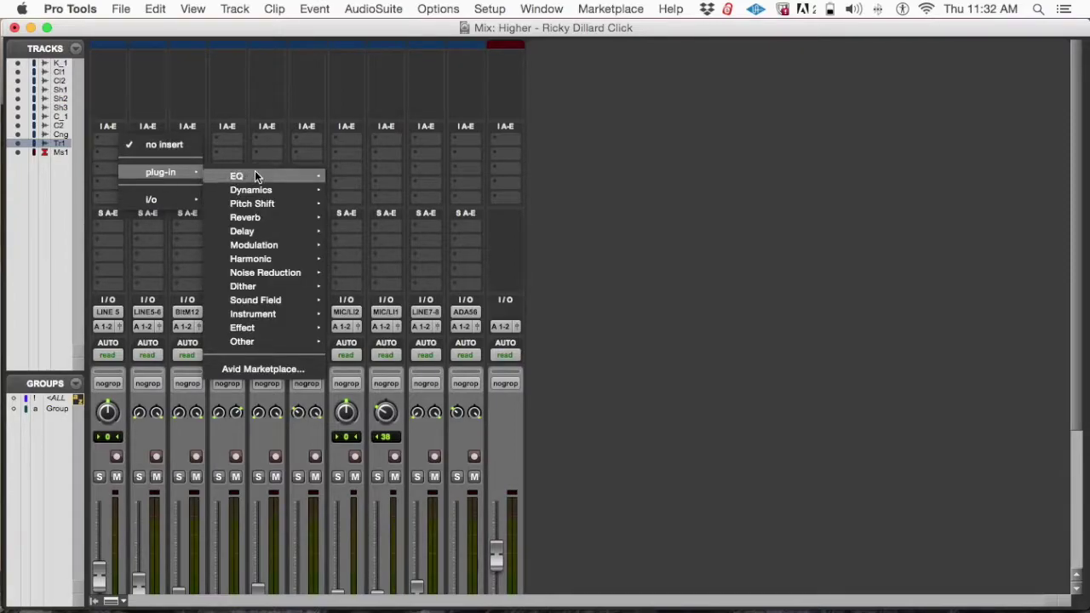
mouse_move(257, 174)
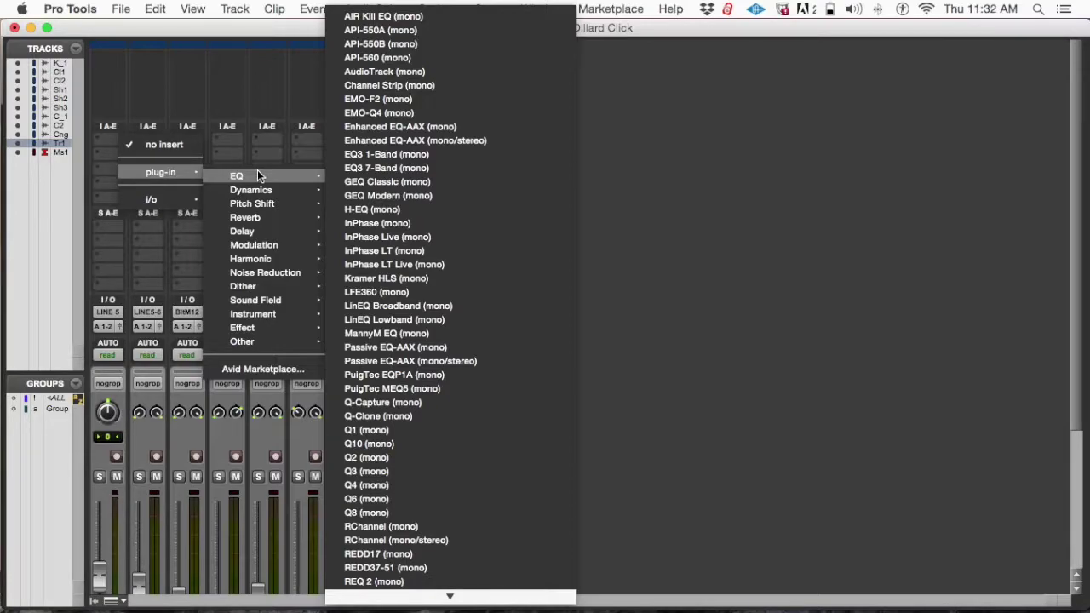
scroll(411, 447, down, 5)
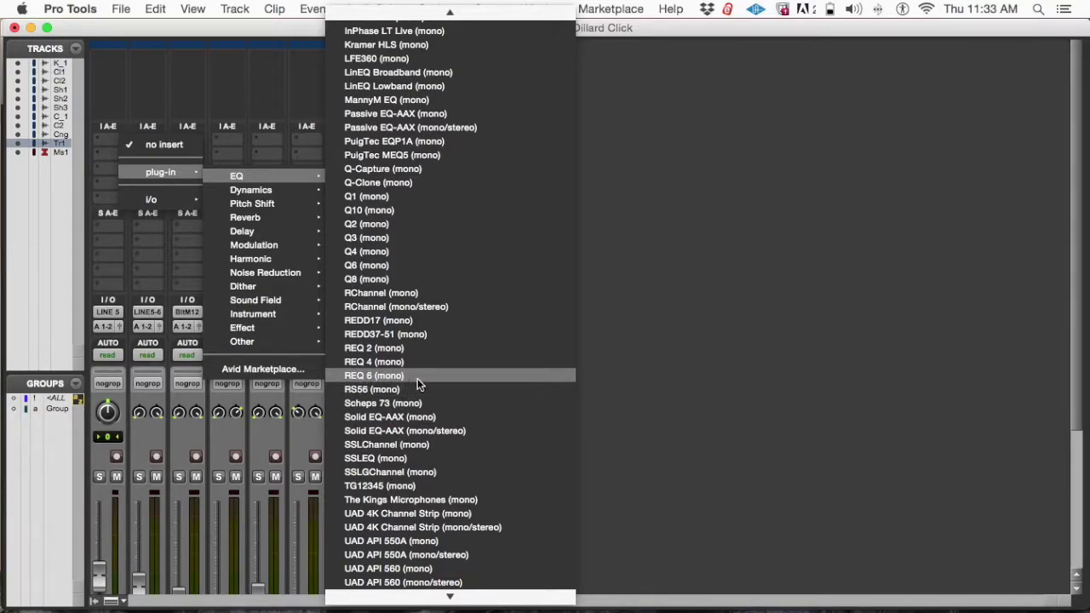
click(421, 379)
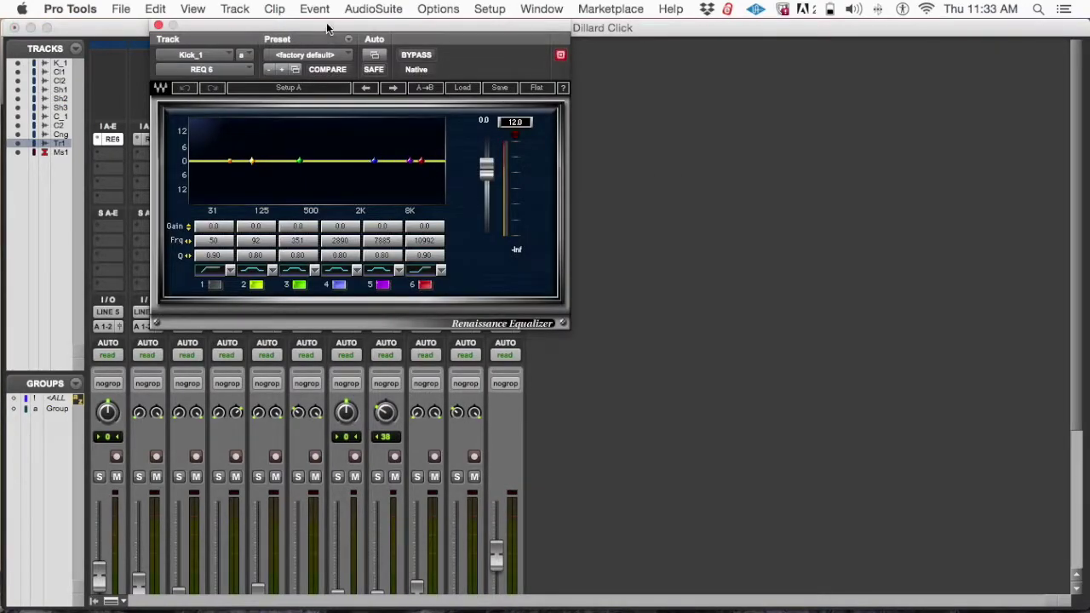
drag(328, 28, 664, 68)
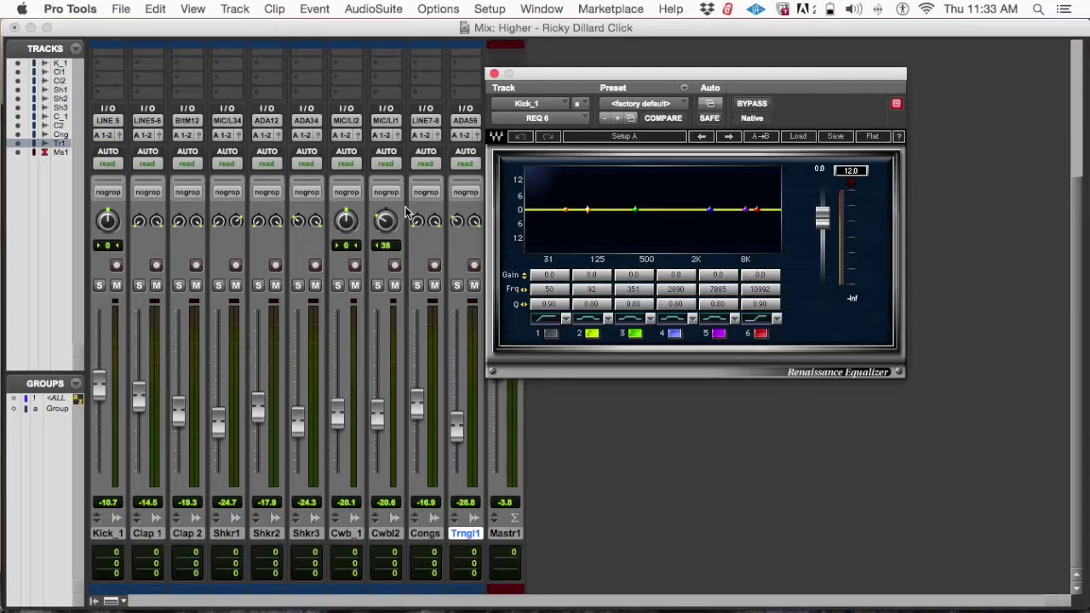
View Clap 1's REQ 6, return to the one on Kick_1, and save the session
scroll(404, 211, up, 5)
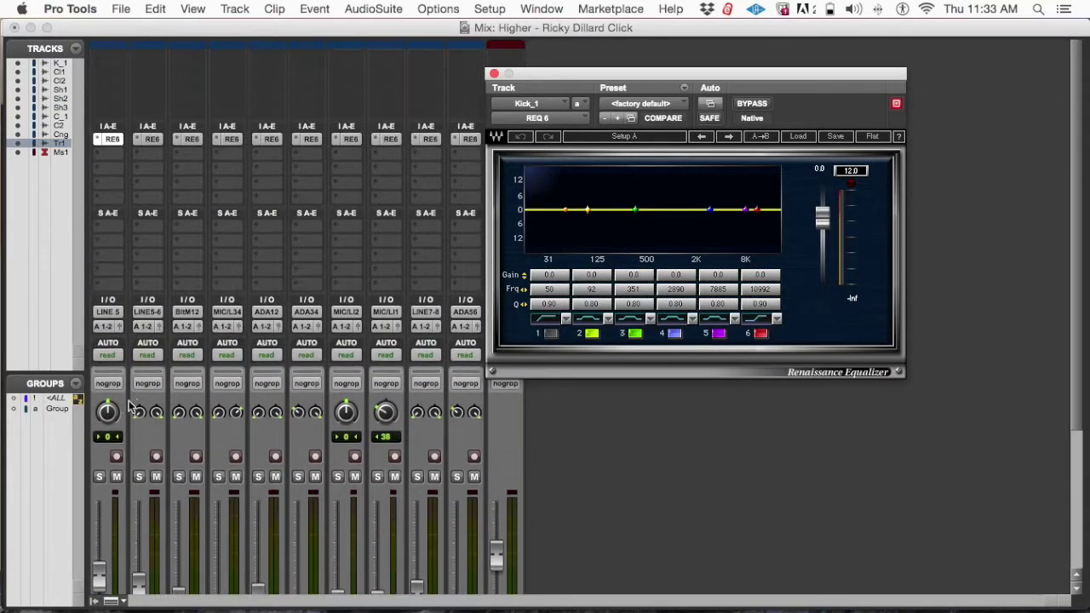
click(151, 139)
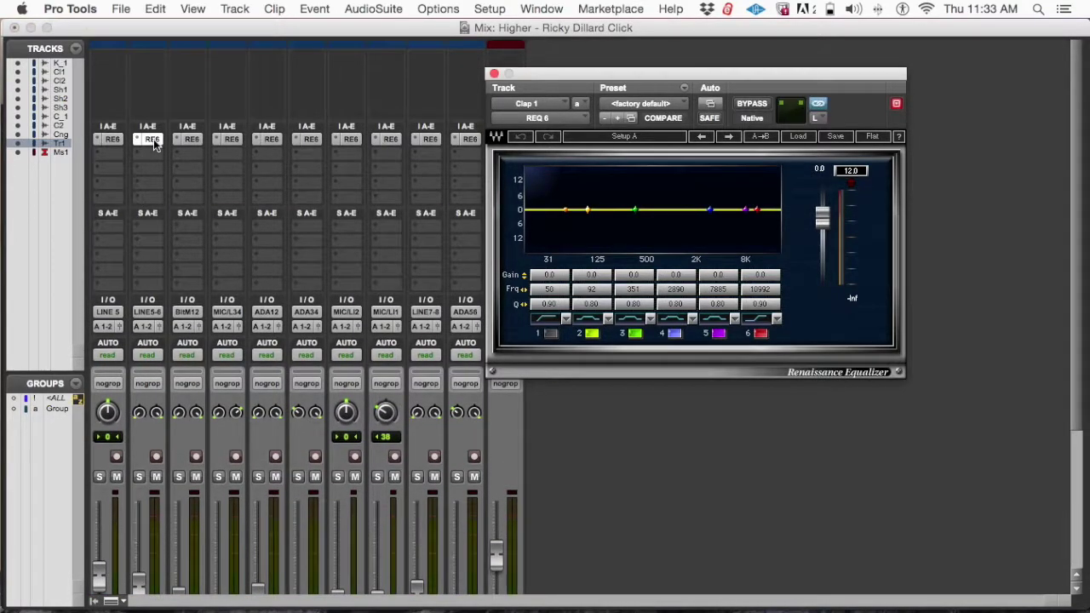
click(112, 138)
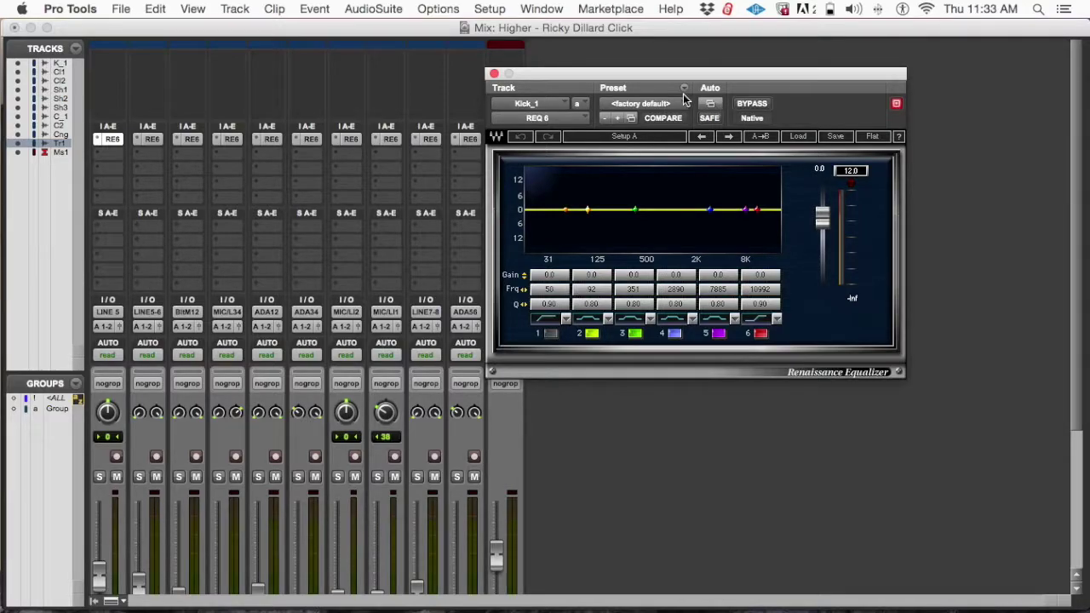
key(super+s)
scroll(282, 192, down, 5)
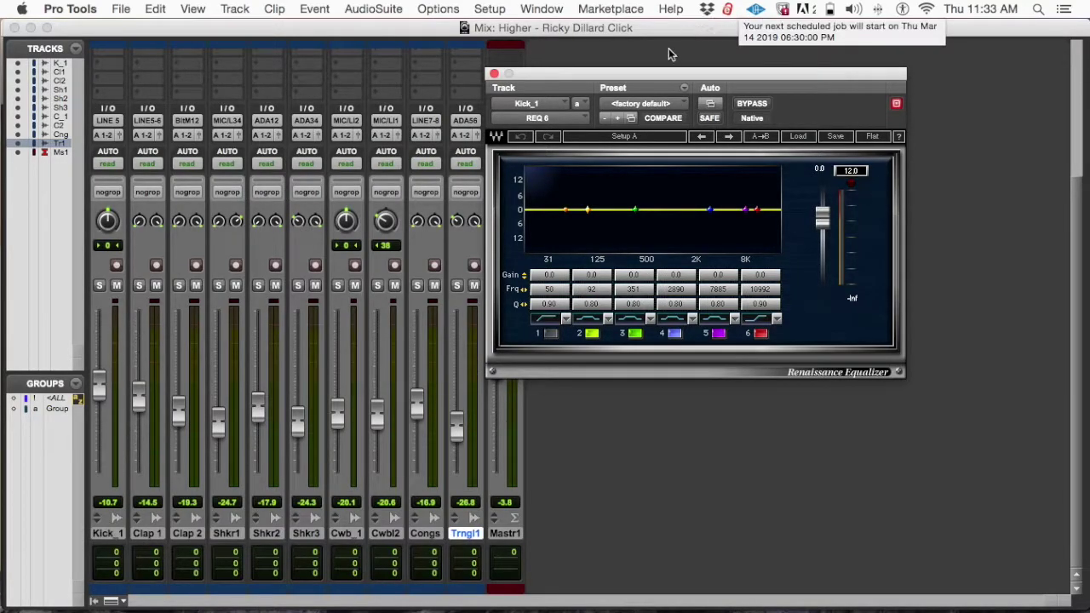
drag(650, 74, 726, 24)
scroll(189, 262, up, 5)
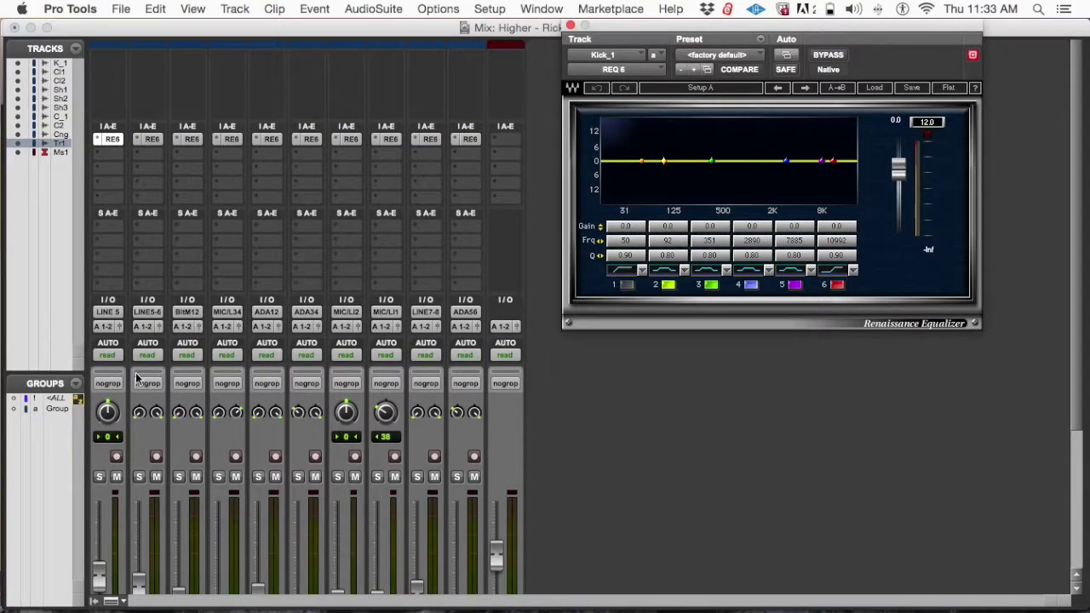
Solo Kick_1 and start playback to hear it alone
click(100, 477)
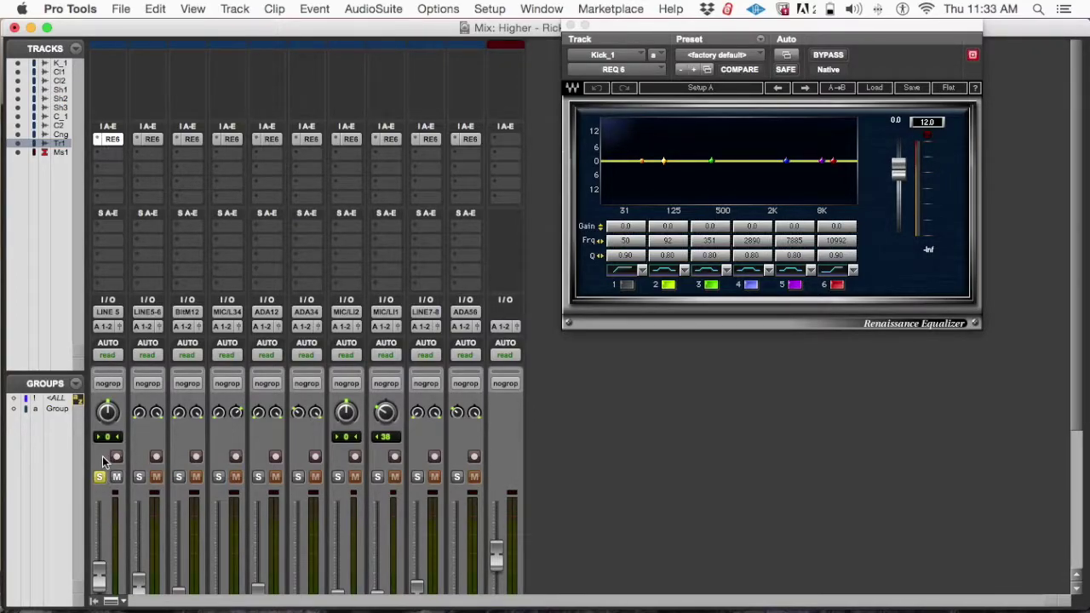
scroll(249, 437, down, 5)
scroll(259, 437, up, 2)
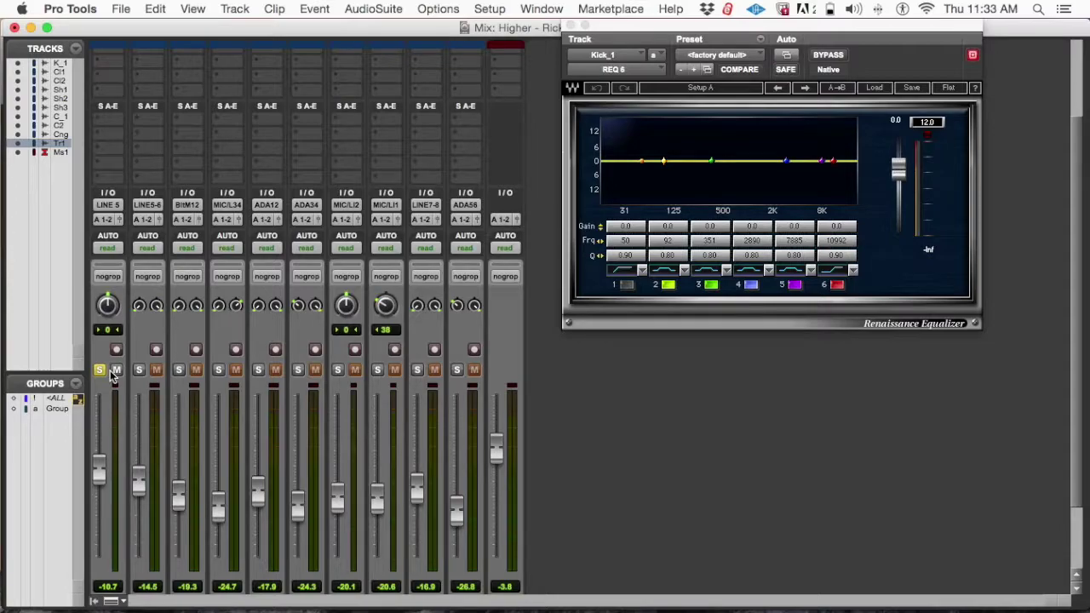
key(space)
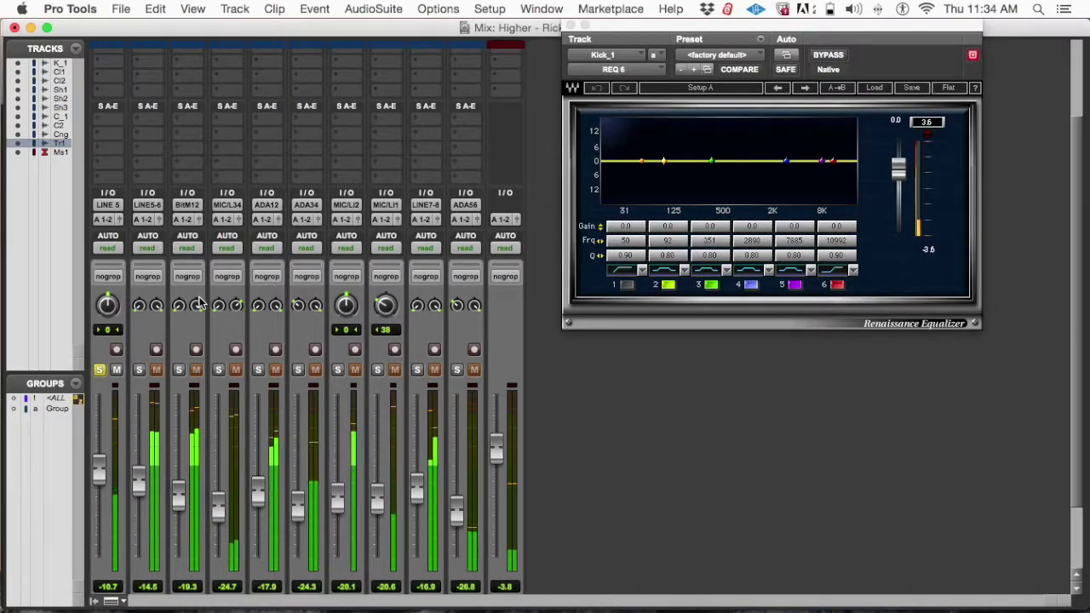
scroll(132, 362, up, 3)
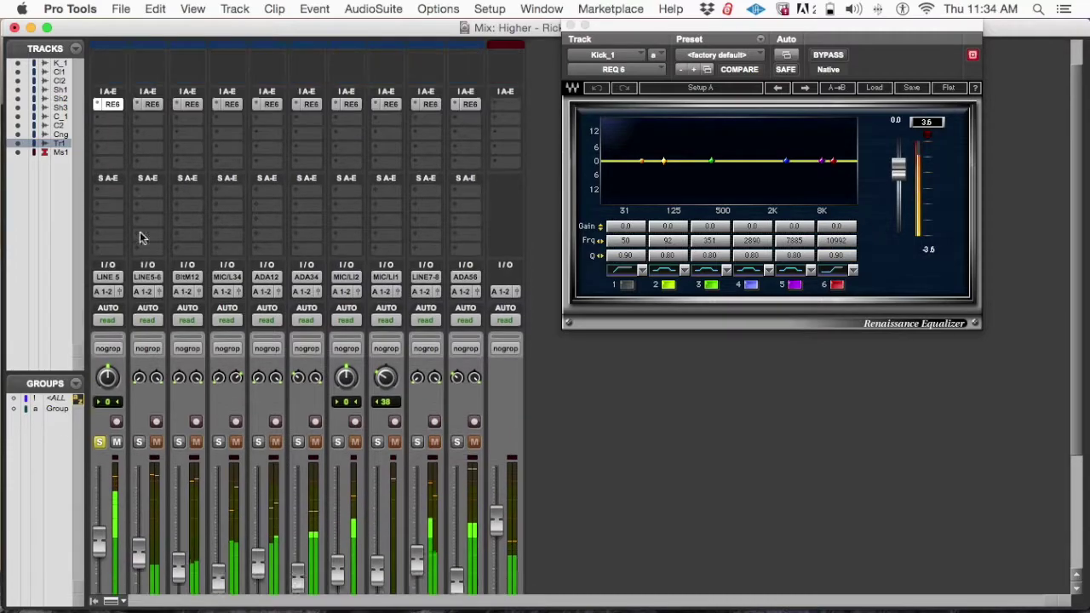
Change band 6 of the kick's REQ 6 to a high-cut filter at about 4655 Hz
click(849, 264)
mouse_move(832, 160)
mouse_down()
mouse_move(628, 161)
mouse_move(824, 160)
mouse_move(729, 162)
mouse_move(824, 162)
mouse_move(770, 162)
mouse_move(819, 162)
mouse_move(791, 162)
mouse_move(805, 164)
mouse_up()
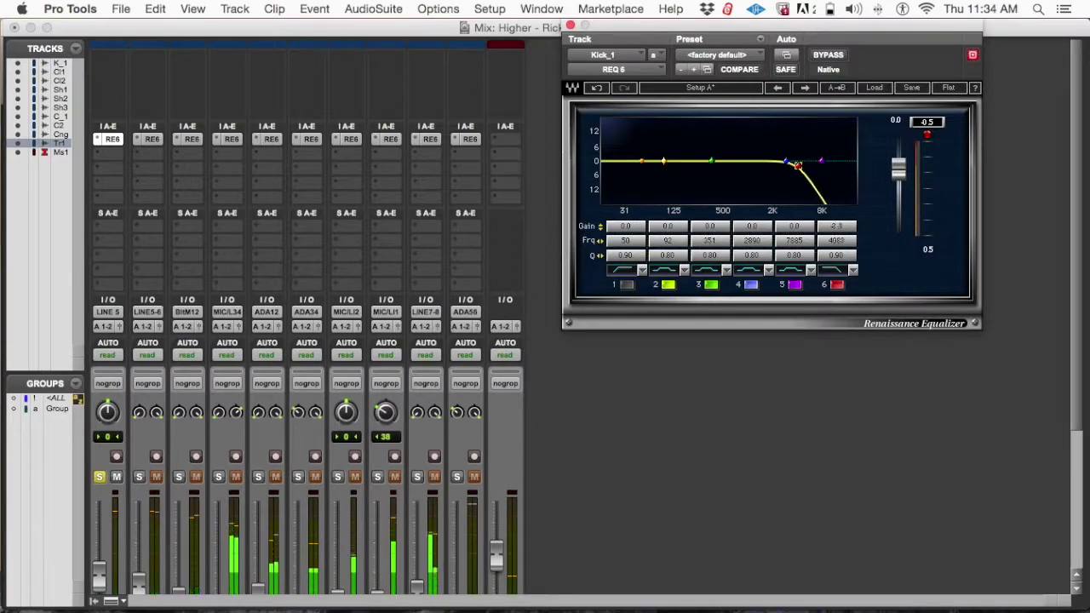
drag(797, 164, 800, 165)
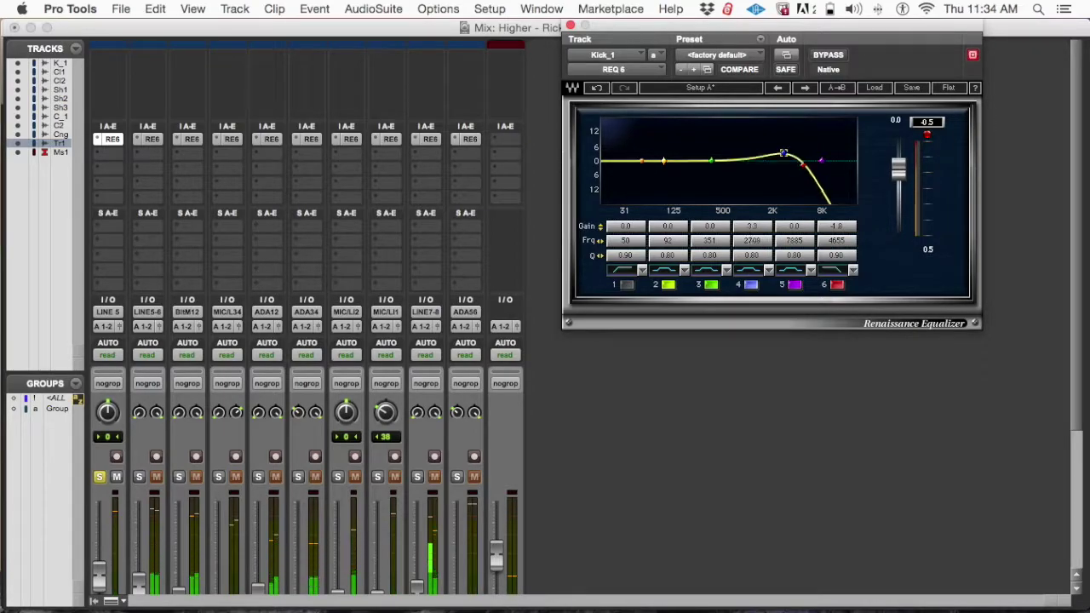
Sweep band 4 of the kick's equalizer and settle on a boost of about 3.0 dB at 1943 Hz
mouse_move(783, 148)
mouse_down()
mouse_move(776, 134)
mouse_move(736, 132)
mouse_move(787, 133)
mouse_up()
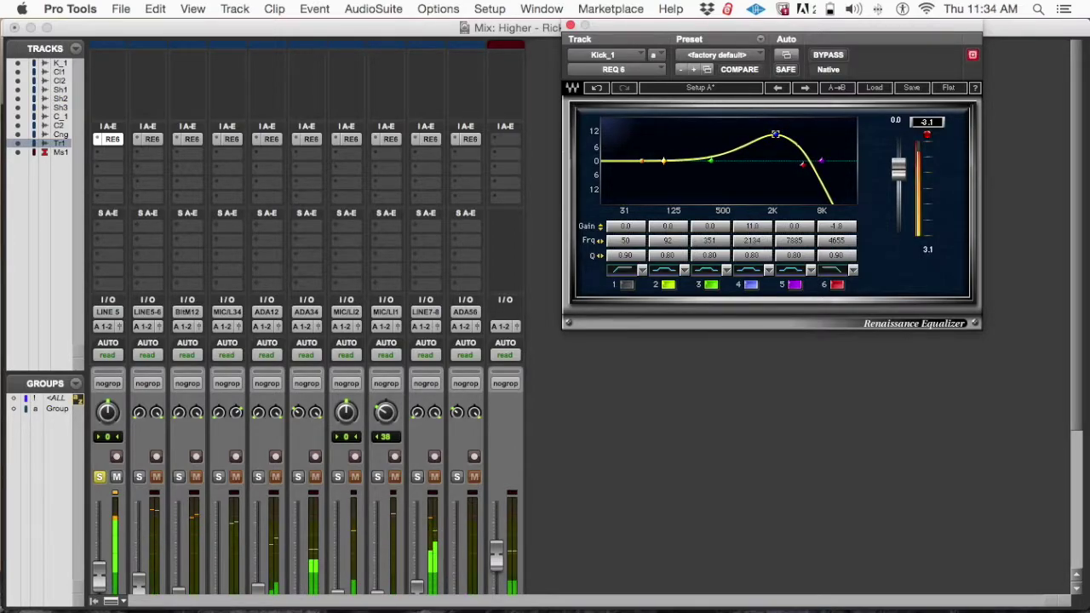
drag(766, 135, 775, 156)
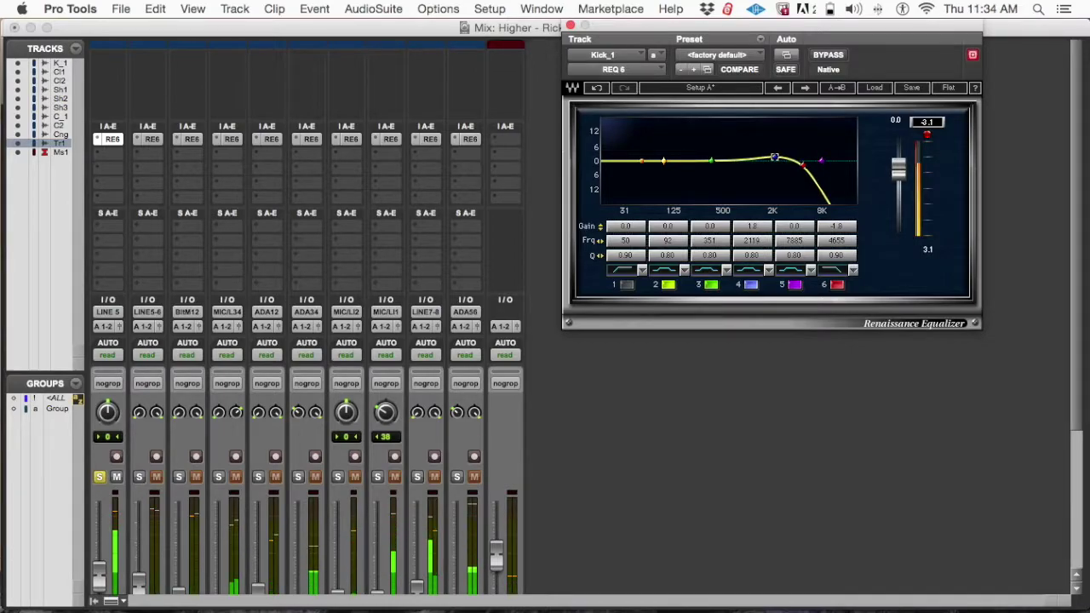
drag(774, 147, 773, 148)
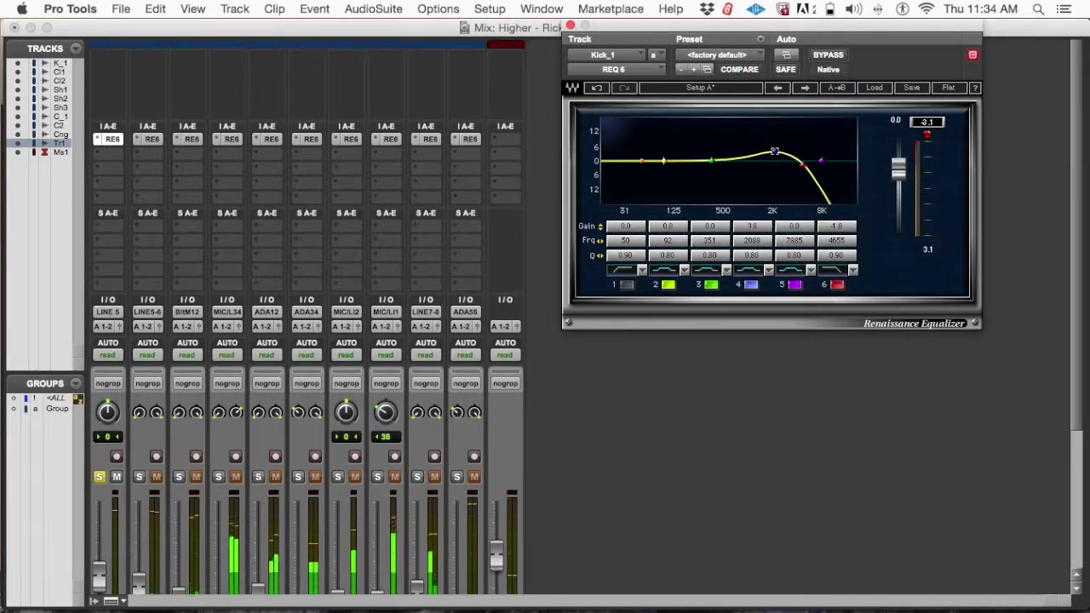
drag(773, 154, 773, 156)
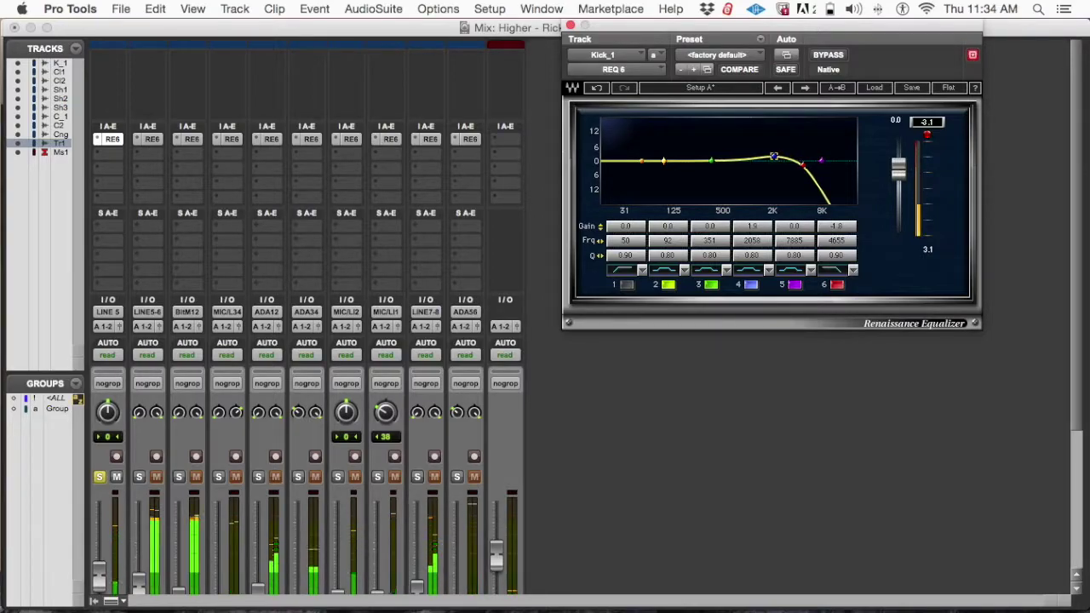
drag(774, 142, 772, 150)
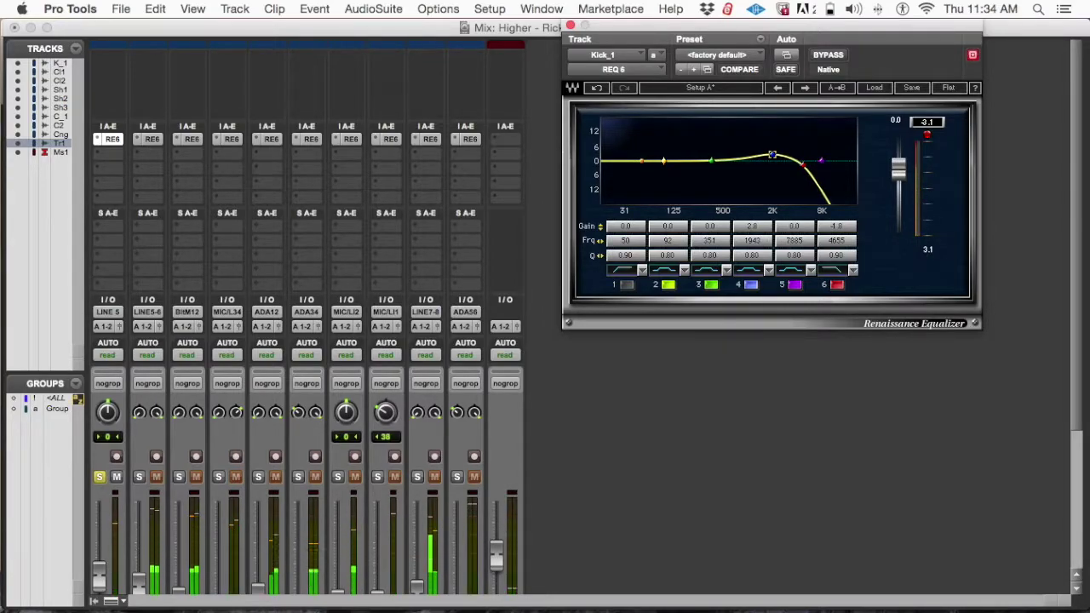
drag(771, 154, 771, 153)
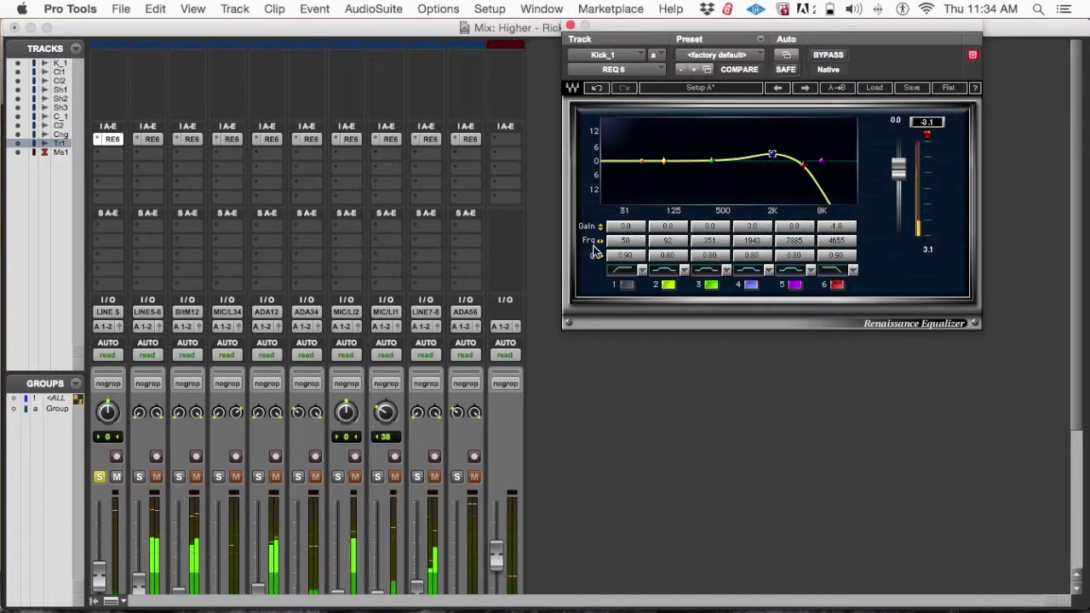
Adjust the Q of the kick equalizer's band 4 to 1.88
drag(752, 256, 752, 223)
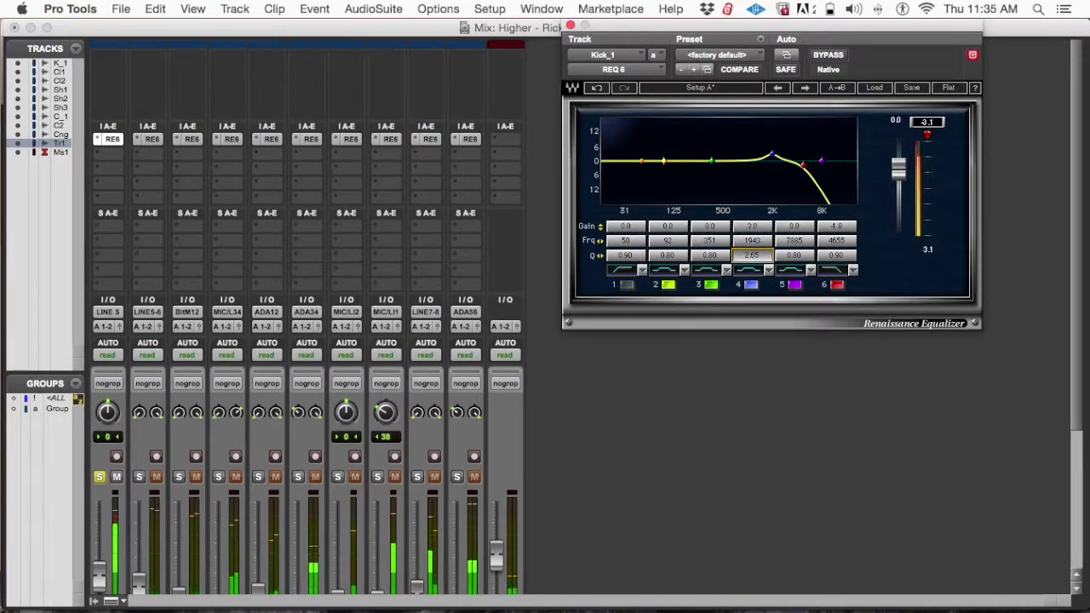
drag(751, 223, 751, 213)
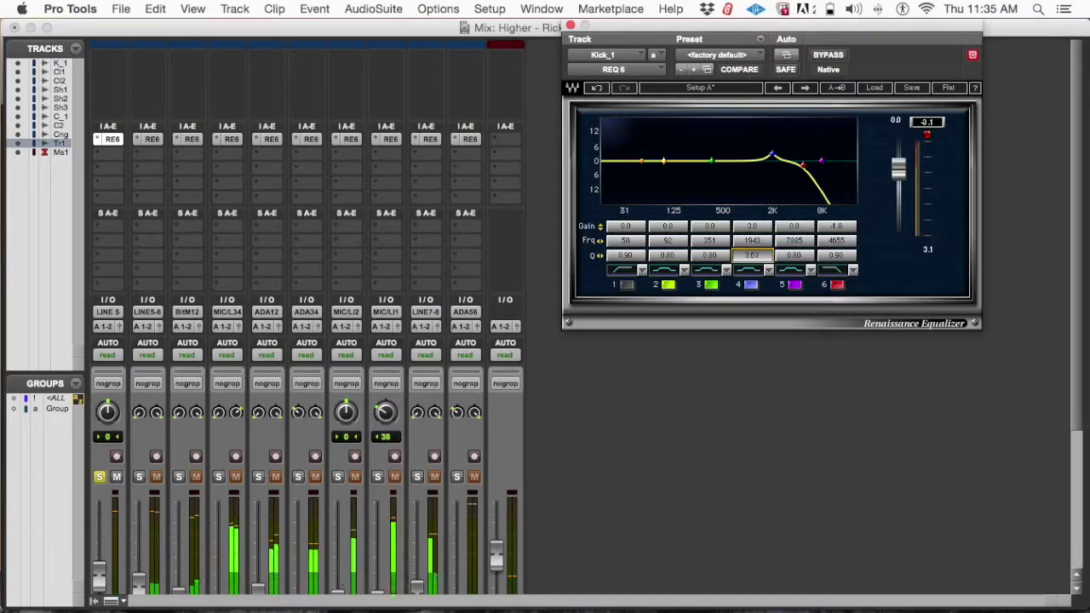
drag(751, 213, 752, 218)
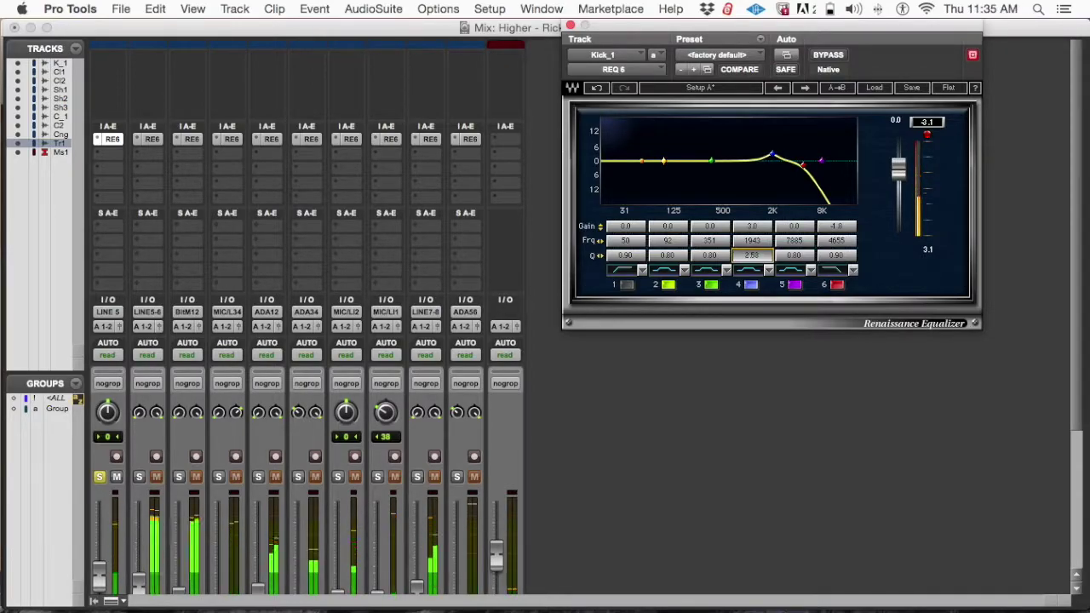
drag(747, 257, 752, 250)
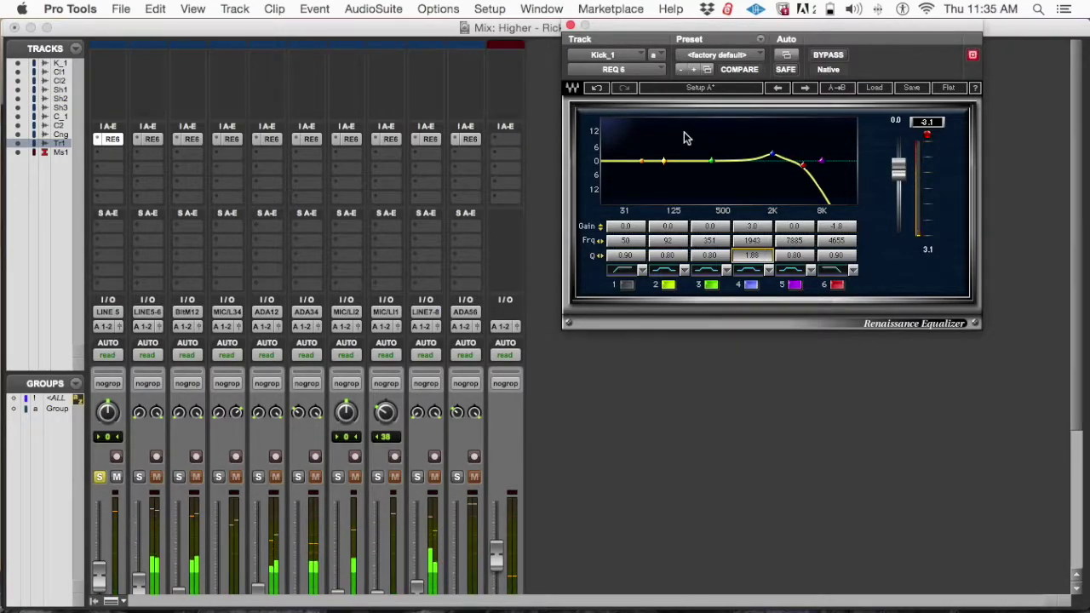
Cut band 3 of the kick's equalizer by about 2.0 dB at 504 Hz and reset the clip indicator
mouse_move(713, 167)
mouse_down()
mouse_move(720, 203)
mouse_move(722, 169)
mouse_up()
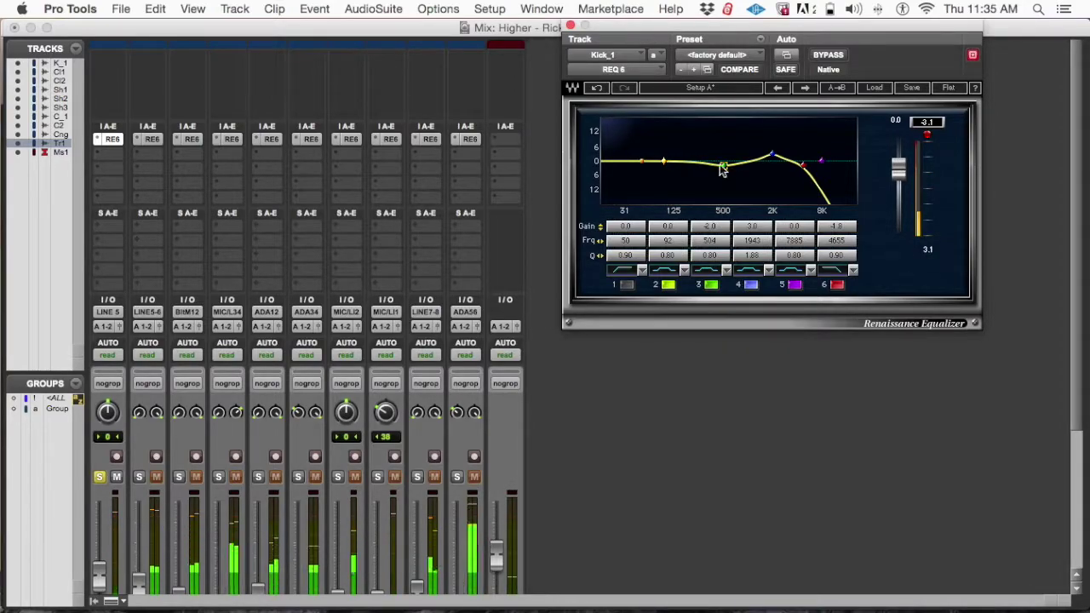
click(930, 137)
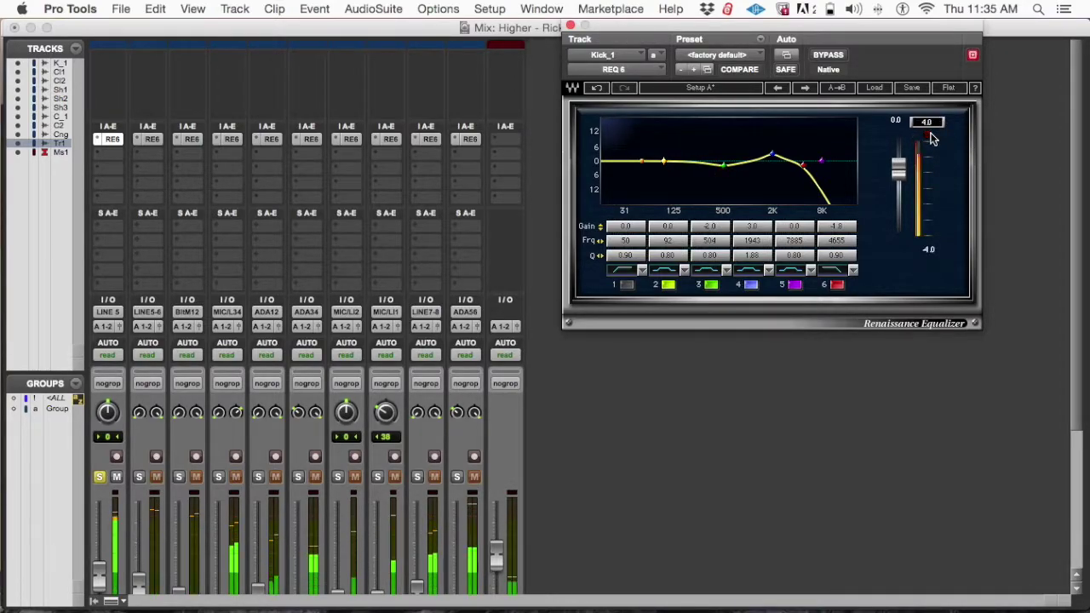
Unsolo Kick_1, nudge its equalizer's band 5 to -0.4 dB at 7716 Hz, and play the full mix
scroll(94, 366, down, 5)
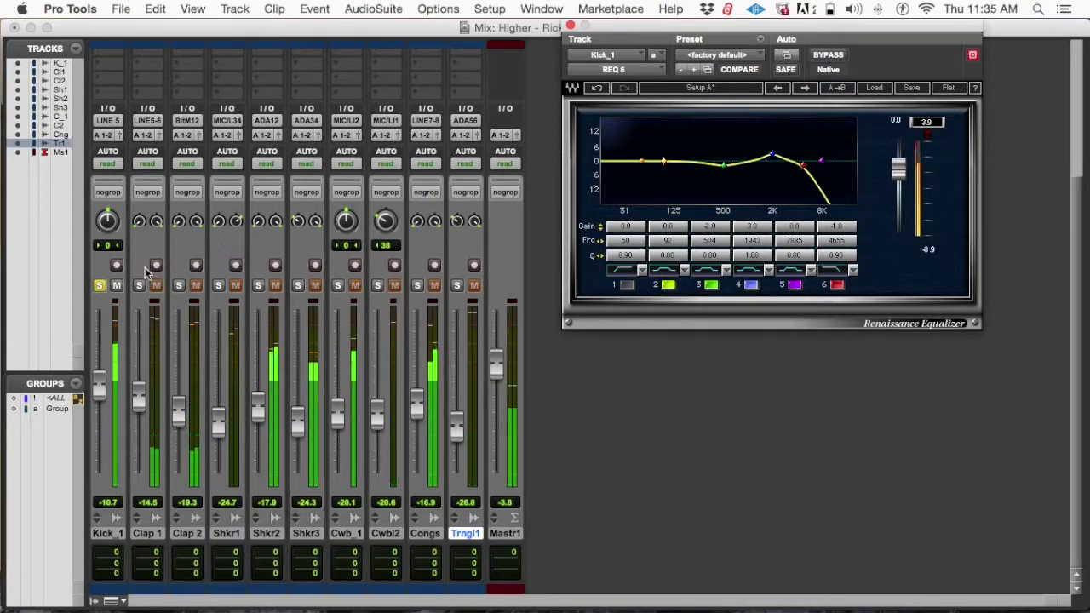
click(99, 285)
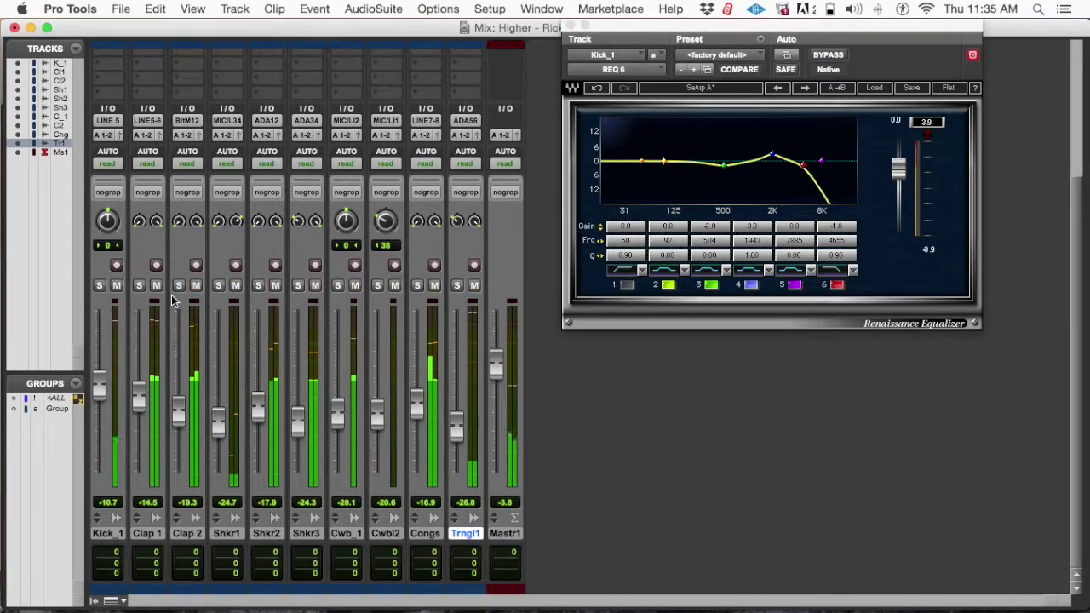
scroll(171, 300, up, 3)
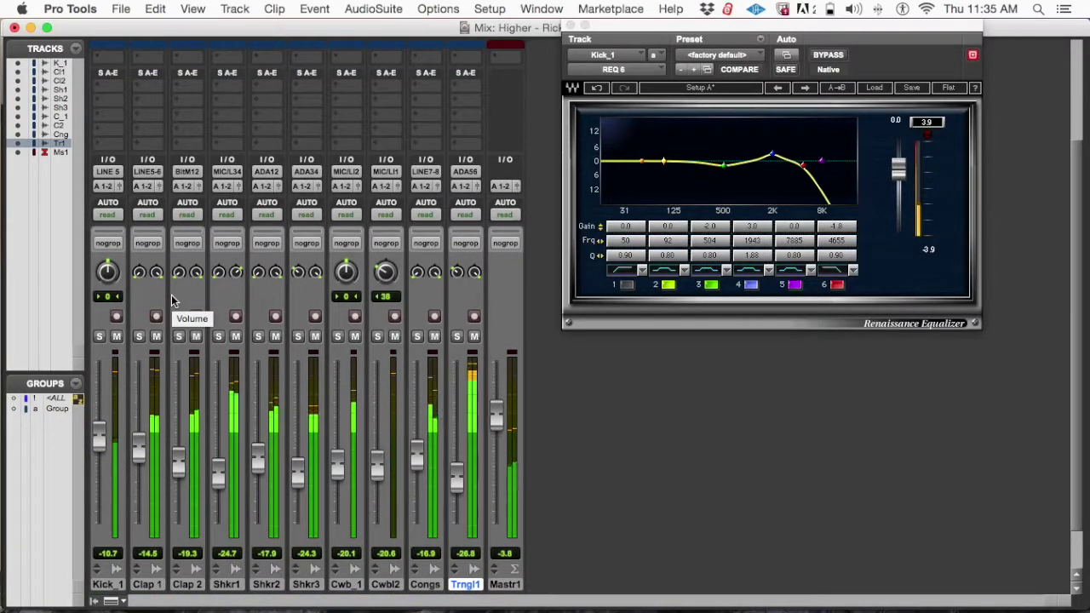
click(821, 162)
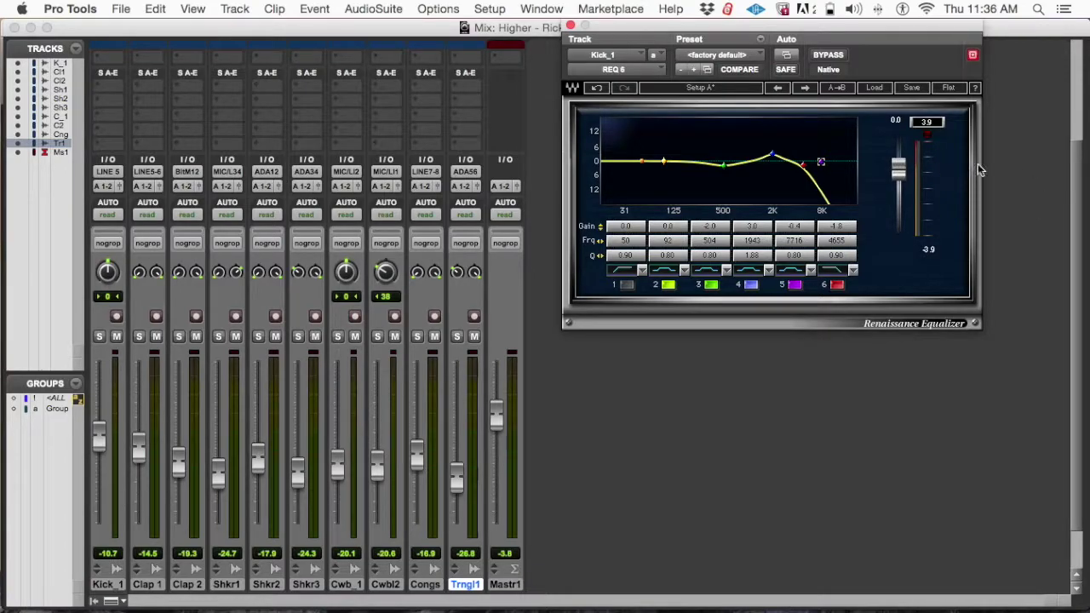
key(space)
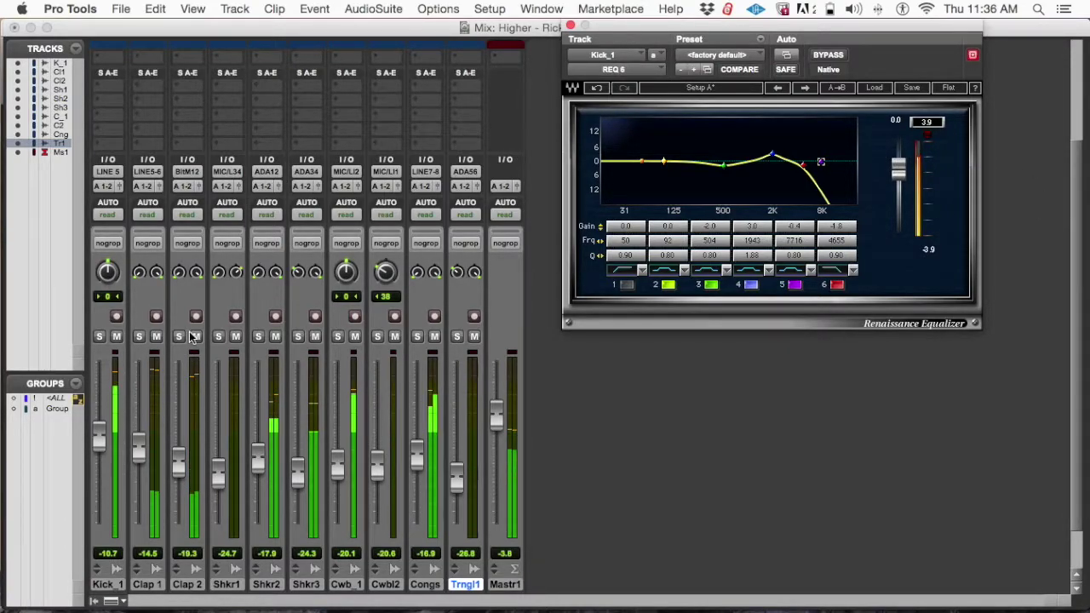
Solo Kick_1 to check its equalized sound, and return to the full mix
scroll(192, 338, up, 3)
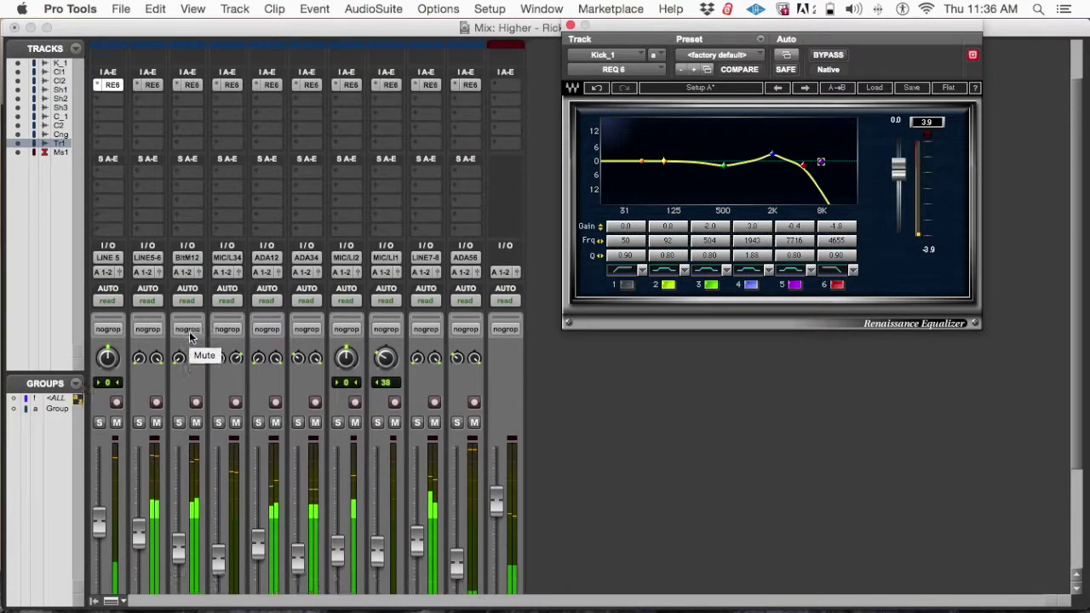
click(100, 477)
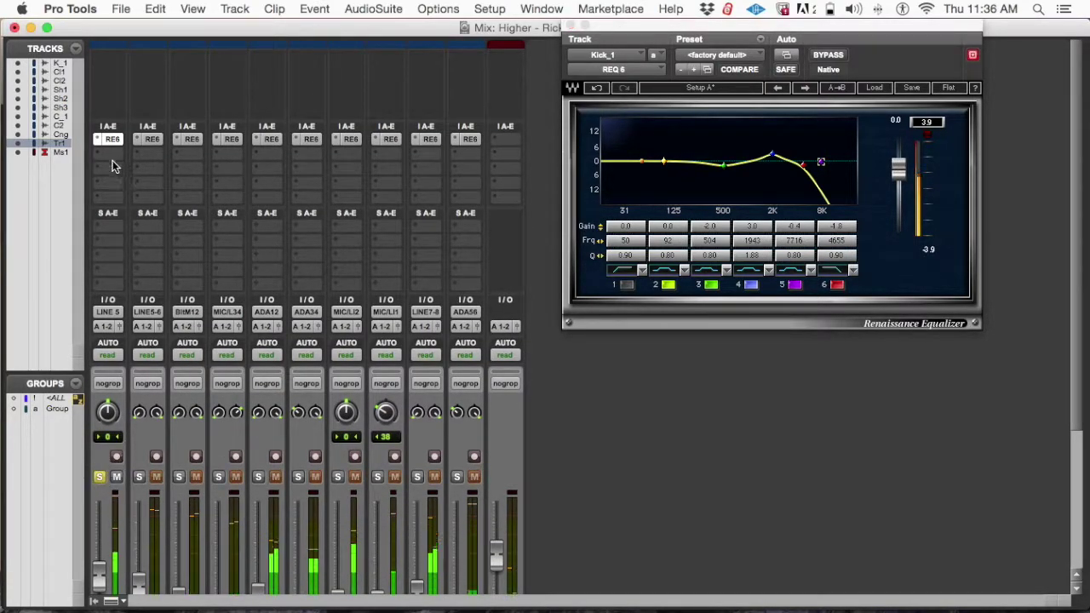
scroll(230, 327, down, 3)
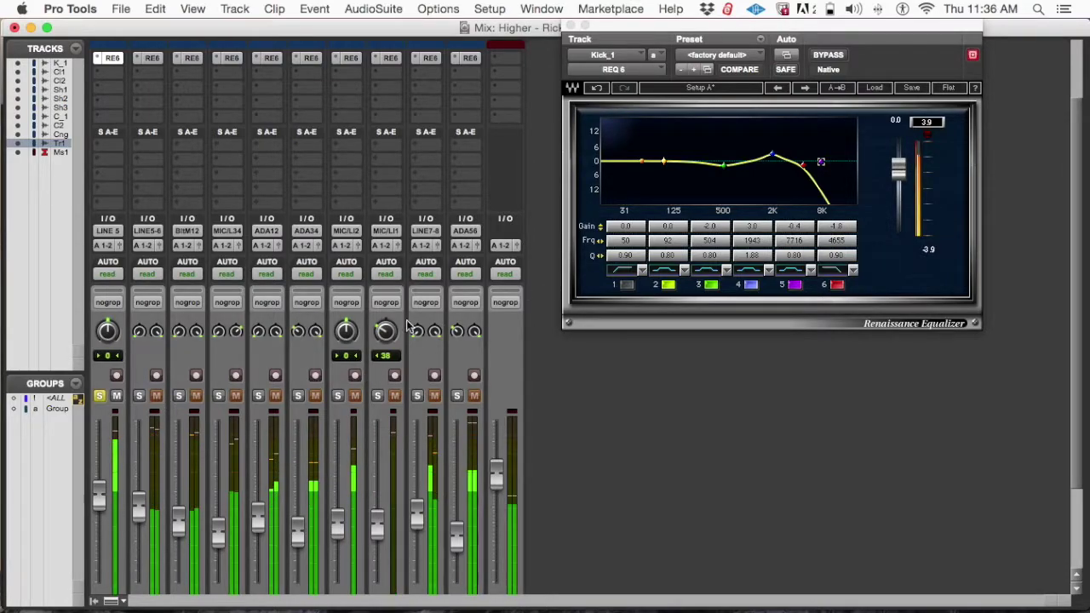
click(117, 396)
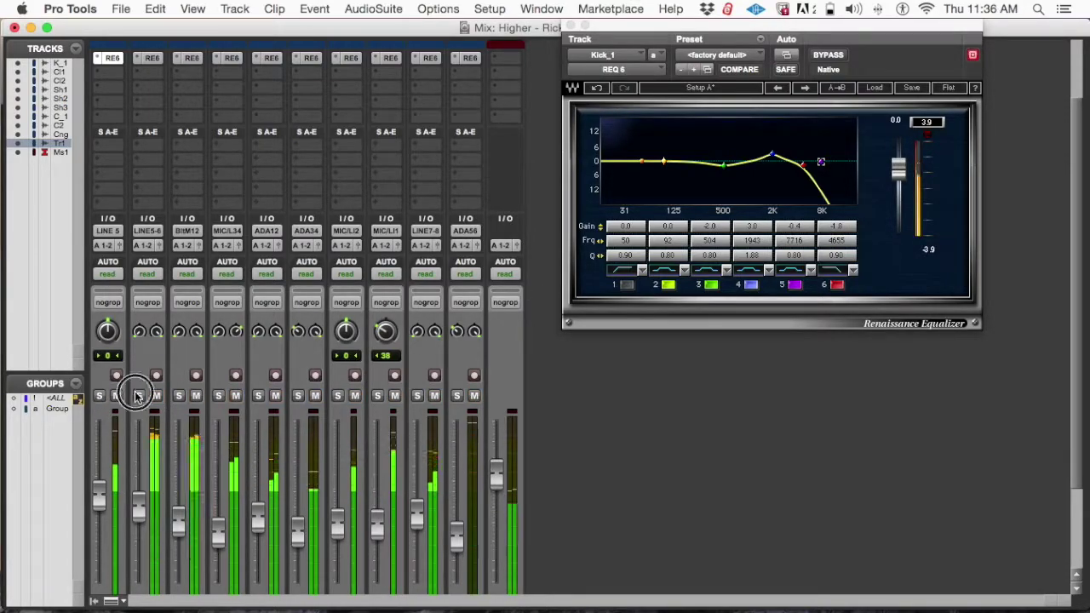
Solo Clap 1 to audition it on its own, and unsolo it
click(139, 396)
scroll(158, 396, down, 5)
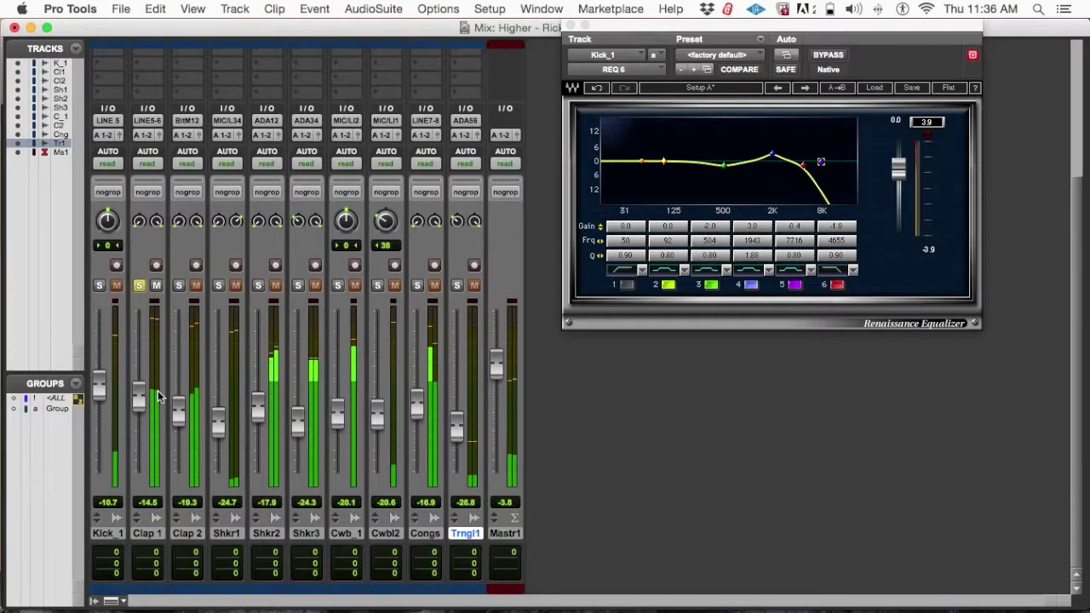
scroll(157, 396, up, 3)
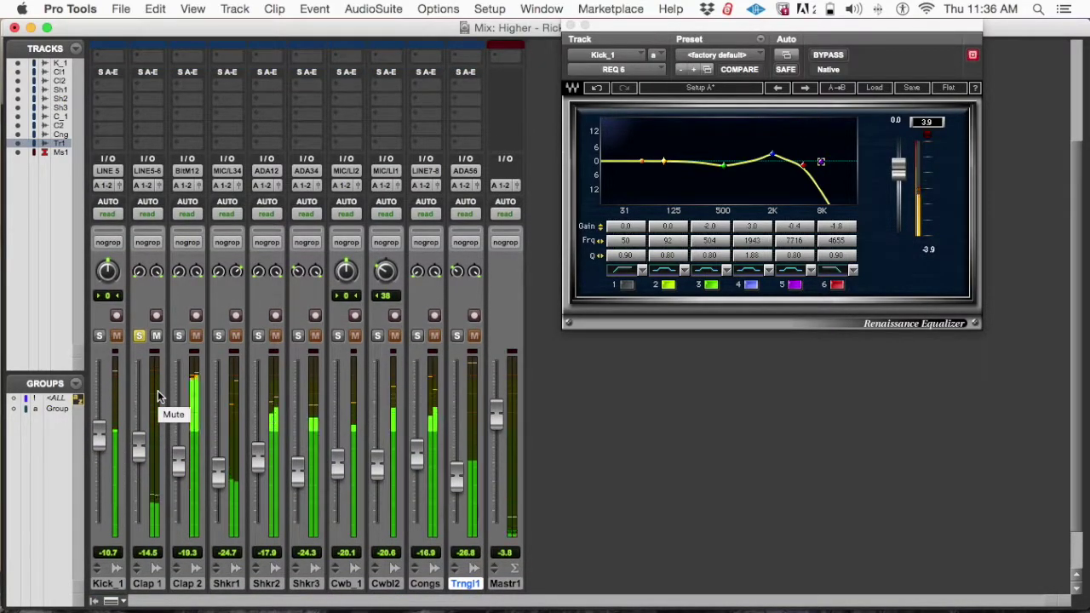
scroll(158, 396, up, 2)
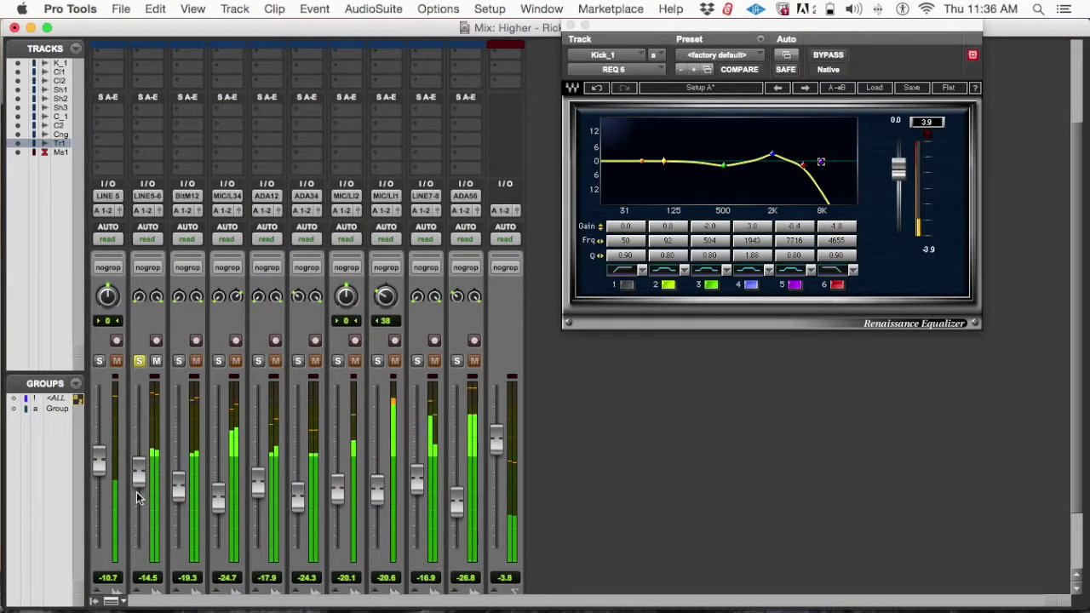
scroll(158, 396, down, 4)
click(141, 287)
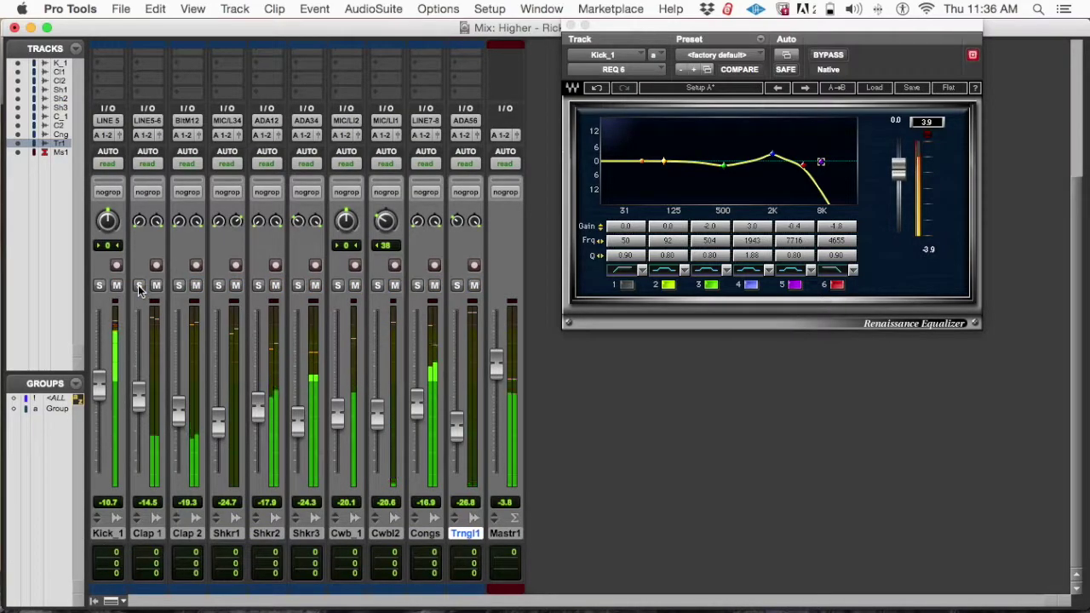
Solo Clap 1 and Clap 2 together, lower Clap 1's volume to about -16.3 dB, and clear both solos
click(179, 285)
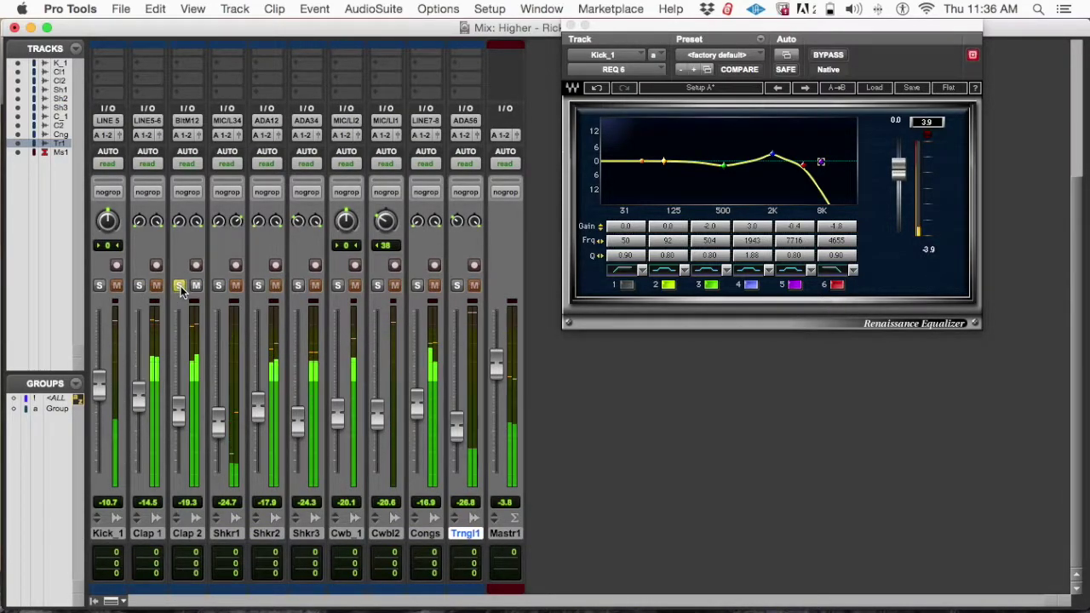
click(139, 285)
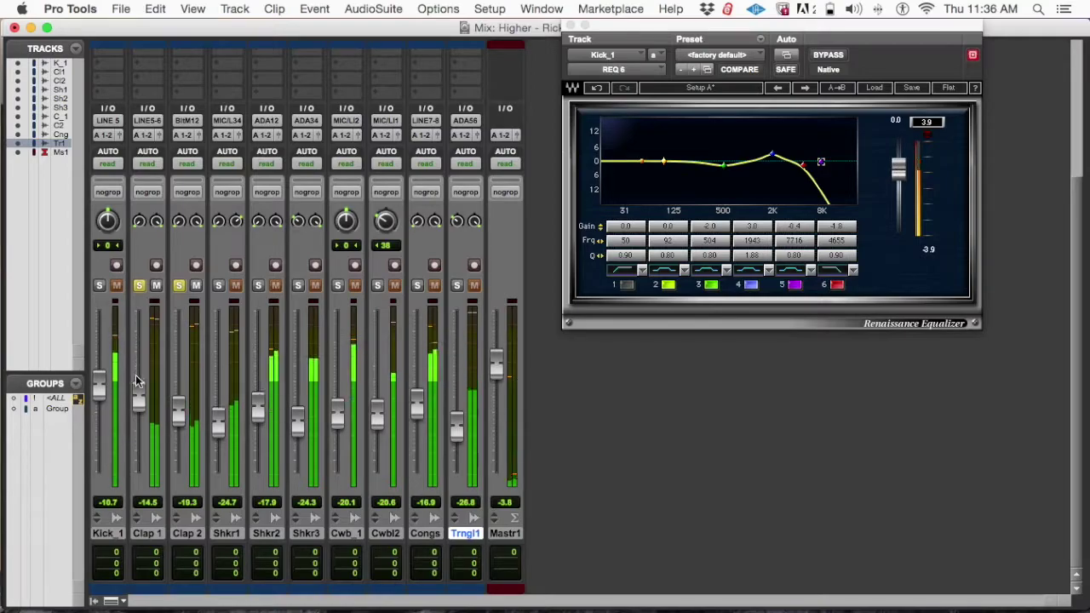
drag(137, 388, 139, 398)
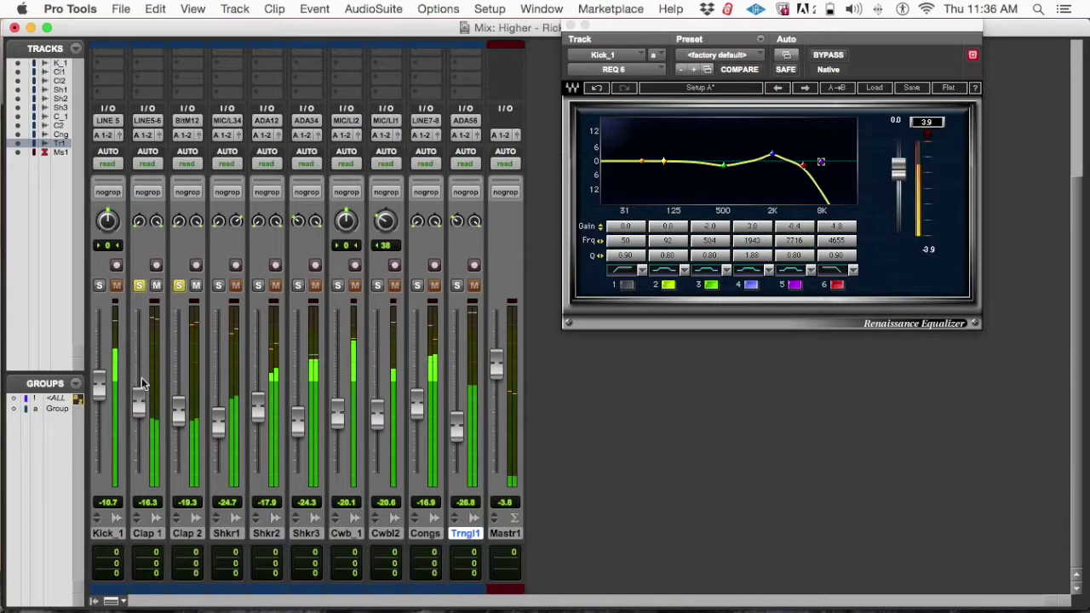
click(140, 285)
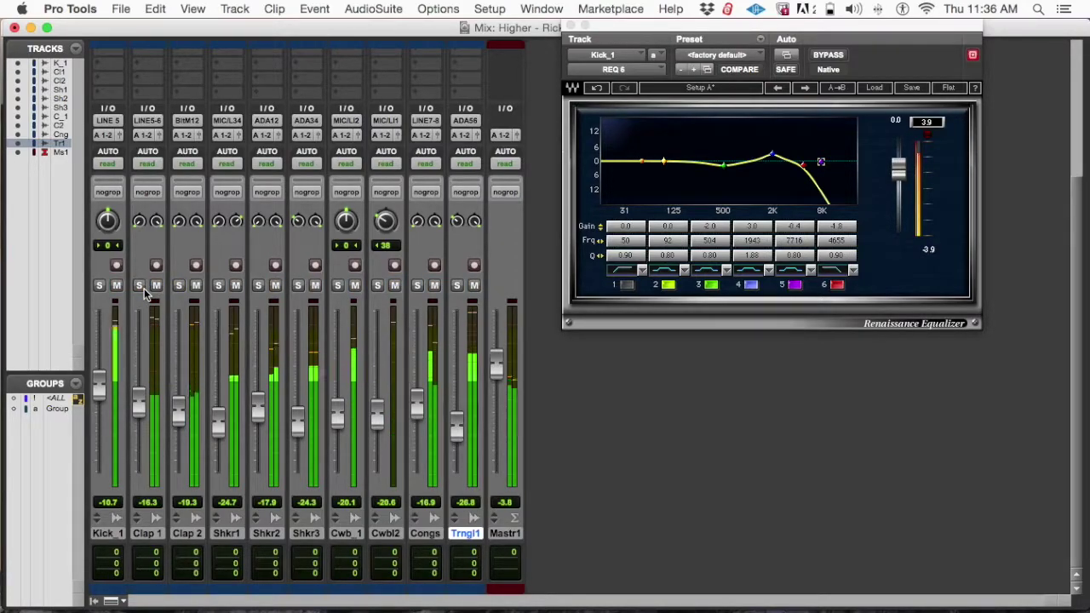
Solo Clap 1, open its REQ 6 equalizer, and enable band 1 as a low cut at about 133 Hz with 3.9 gain
scroll(144, 288, up, 5)
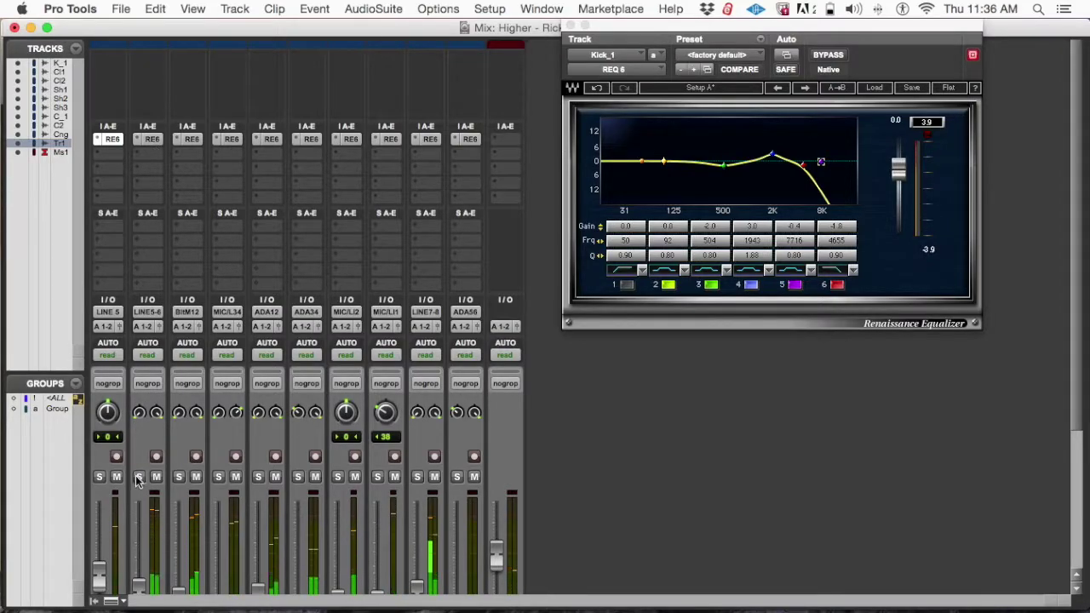
click(139, 477)
click(148, 138)
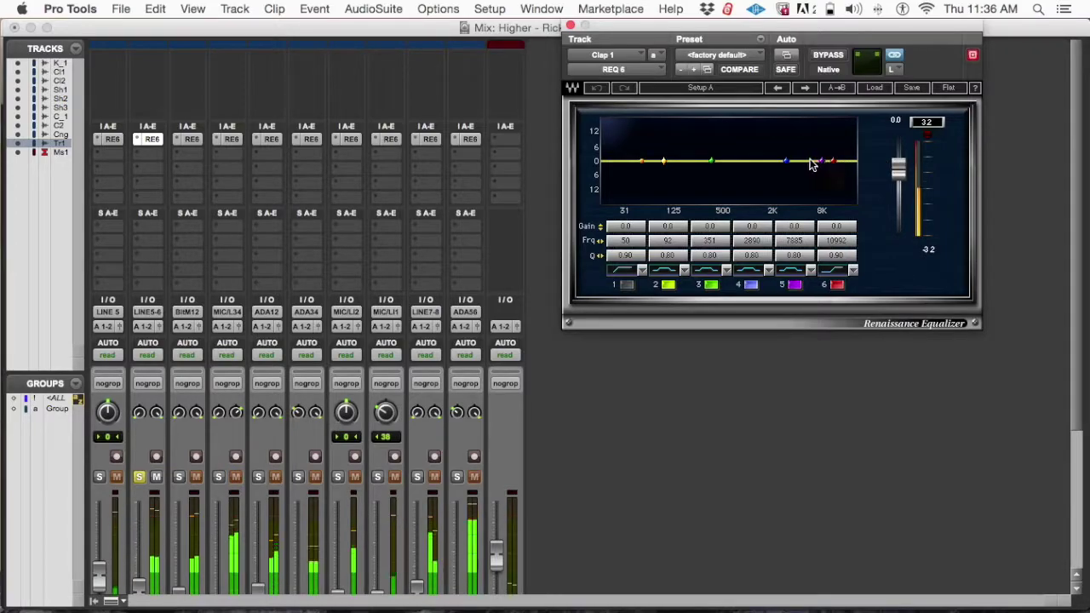
click(625, 284)
drag(649, 166, 677, 151)
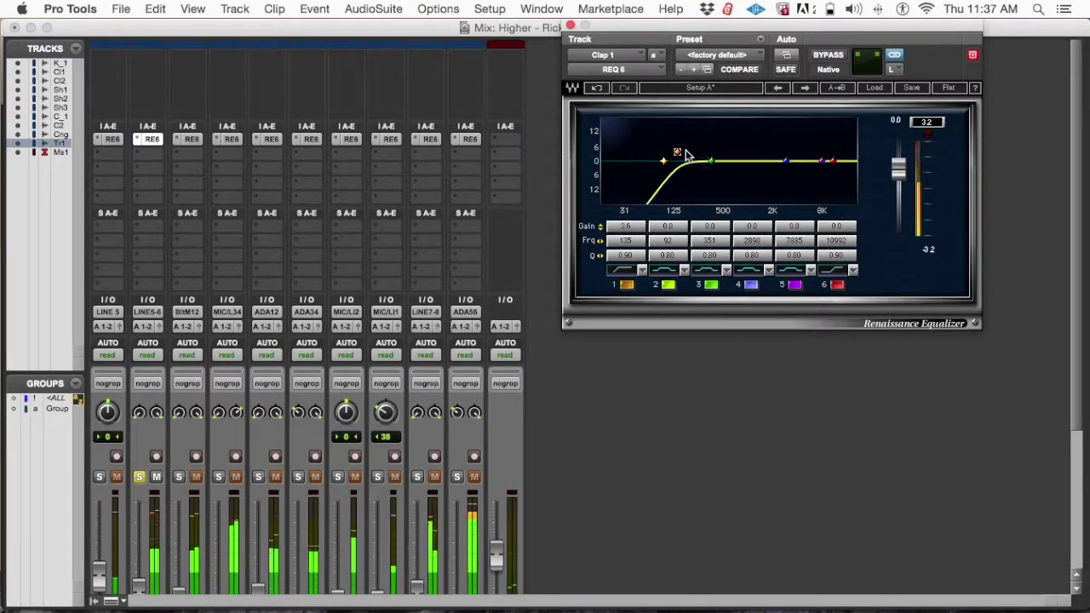
drag(677, 152, 674, 151)
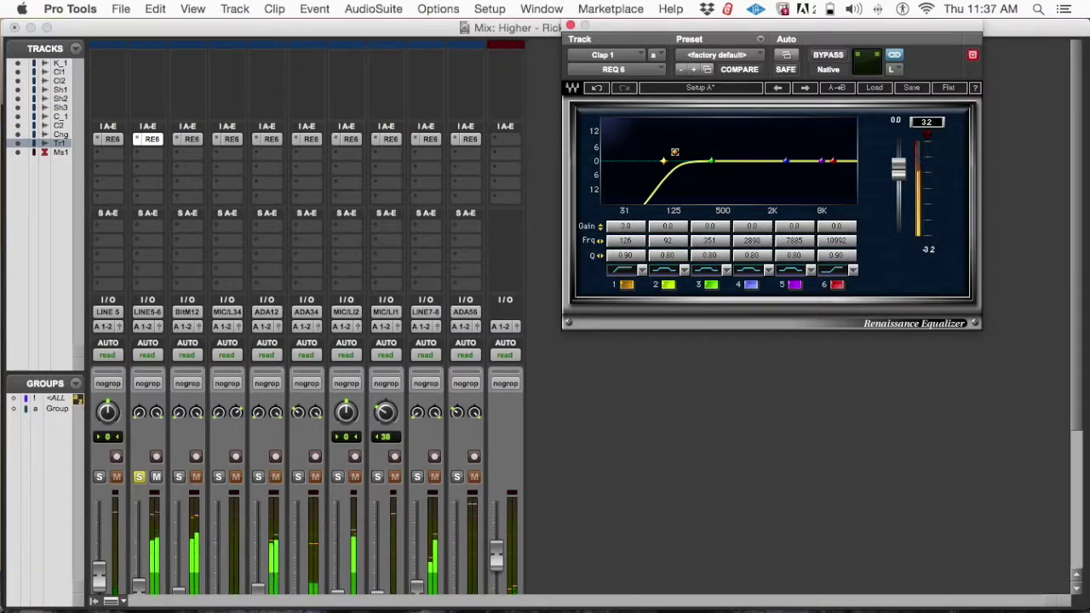
drag(675, 152, 676, 151)
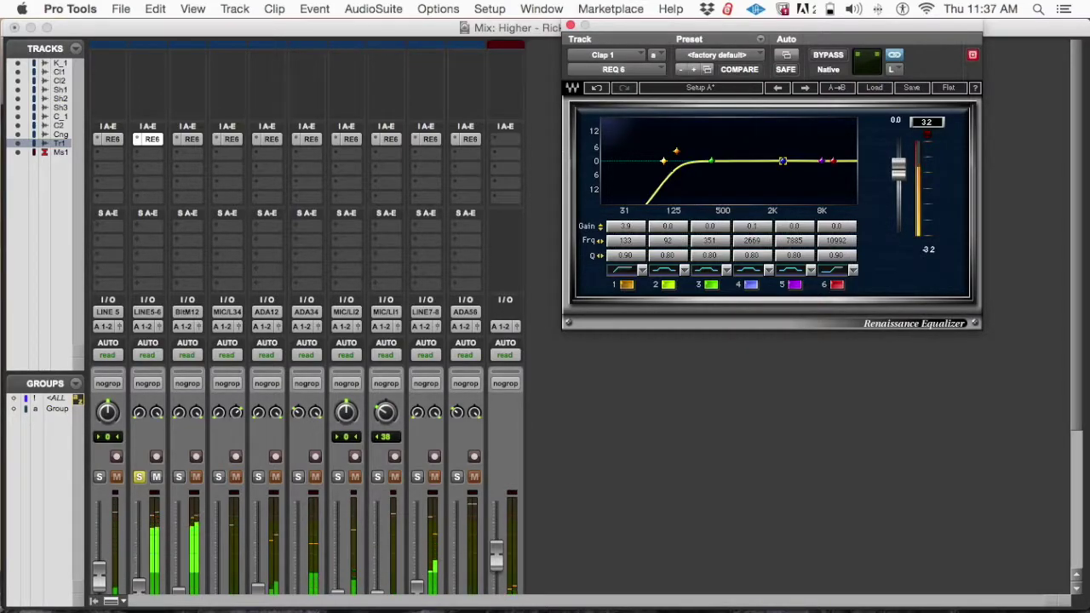
Boost band 5 of Clap 1's equalizer by about 0.3 dB at 7828 Hz and cut band 3 by 0.5 dB at 515 Hz
drag(823, 162, 819, 161)
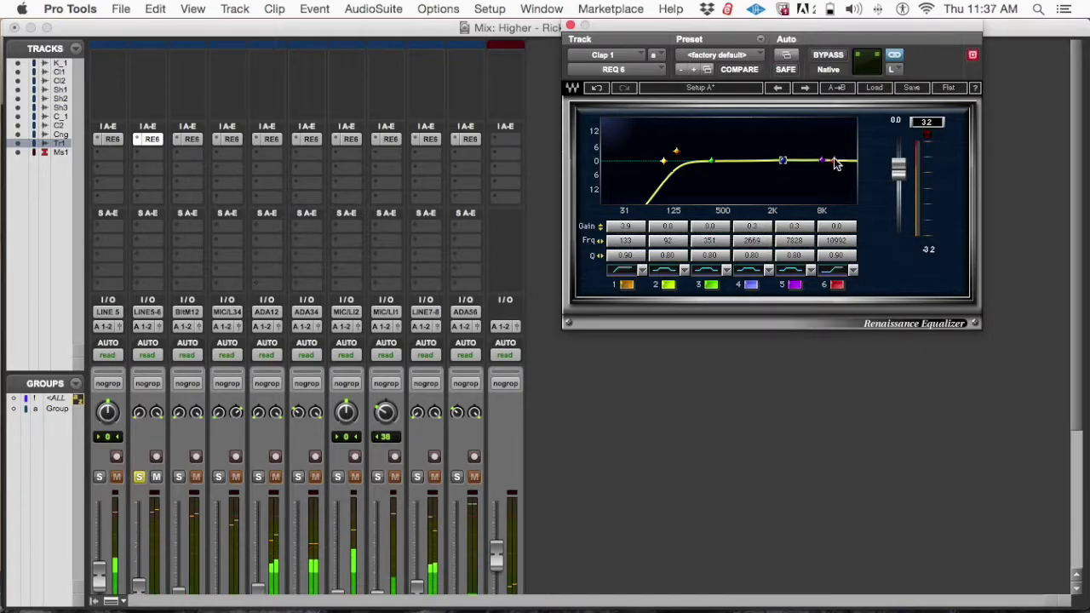
drag(711, 161, 724, 161)
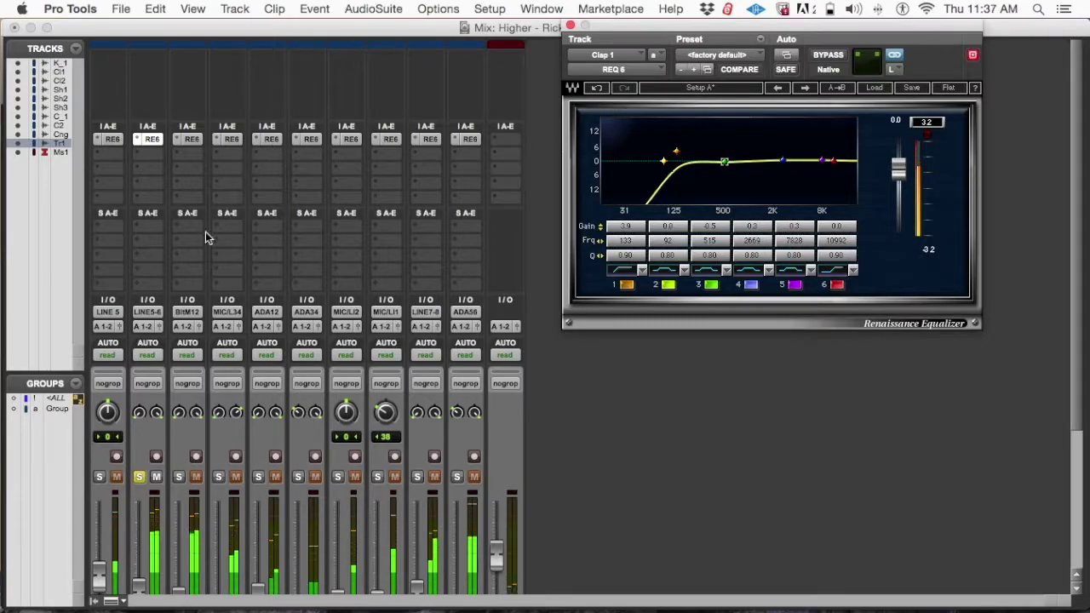
Solo Clap 2 in place of Clap 1, open its REQ 6 equalizer, and start playback
click(179, 477)
click(139, 476)
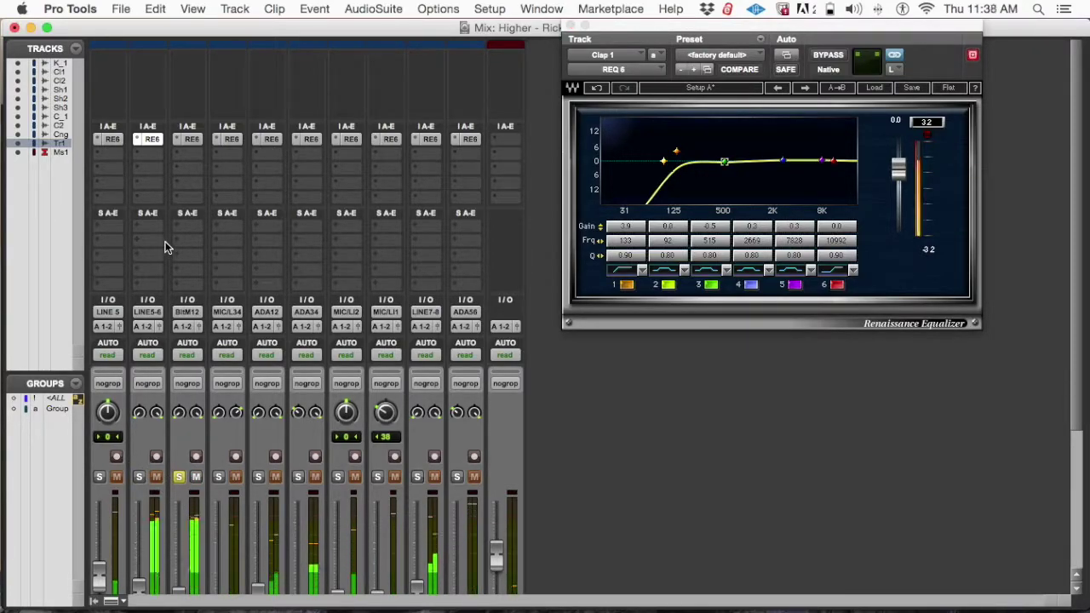
click(191, 138)
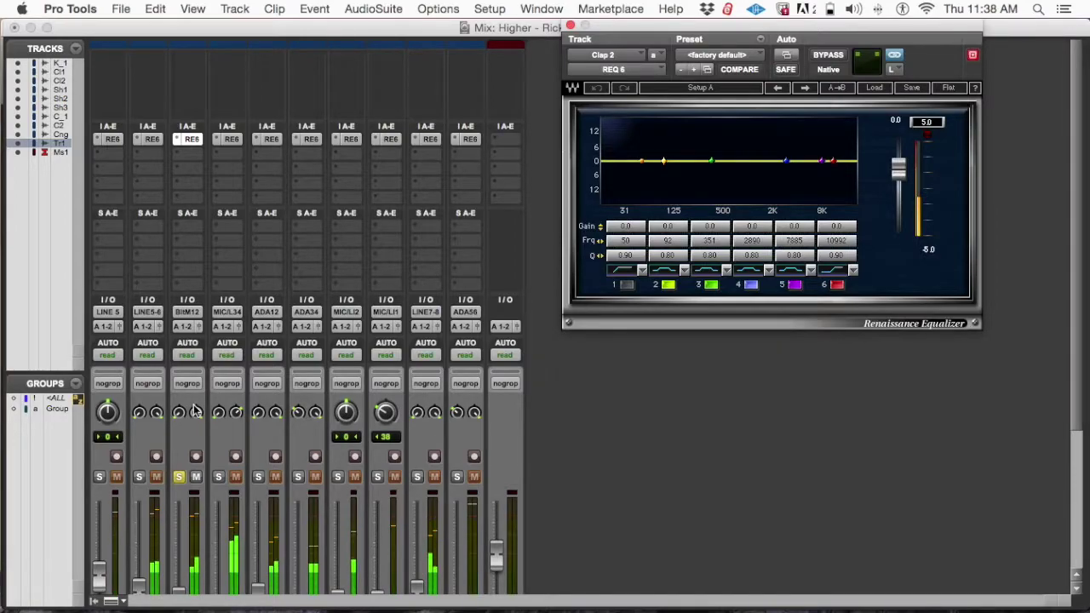
scroll(179, 483, down, 5)
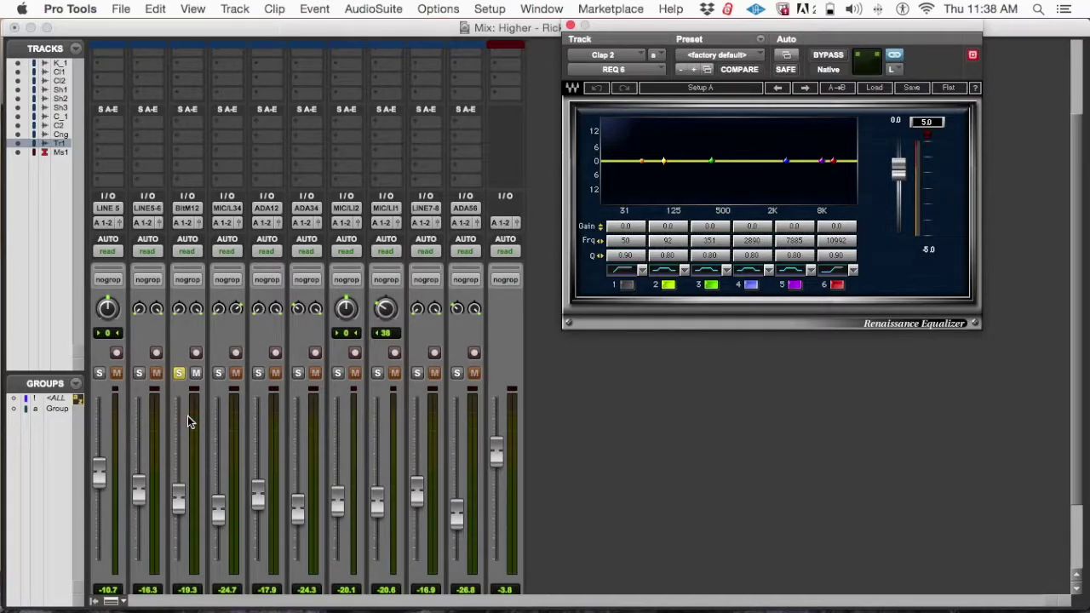
scroll(187, 415, down, 2)
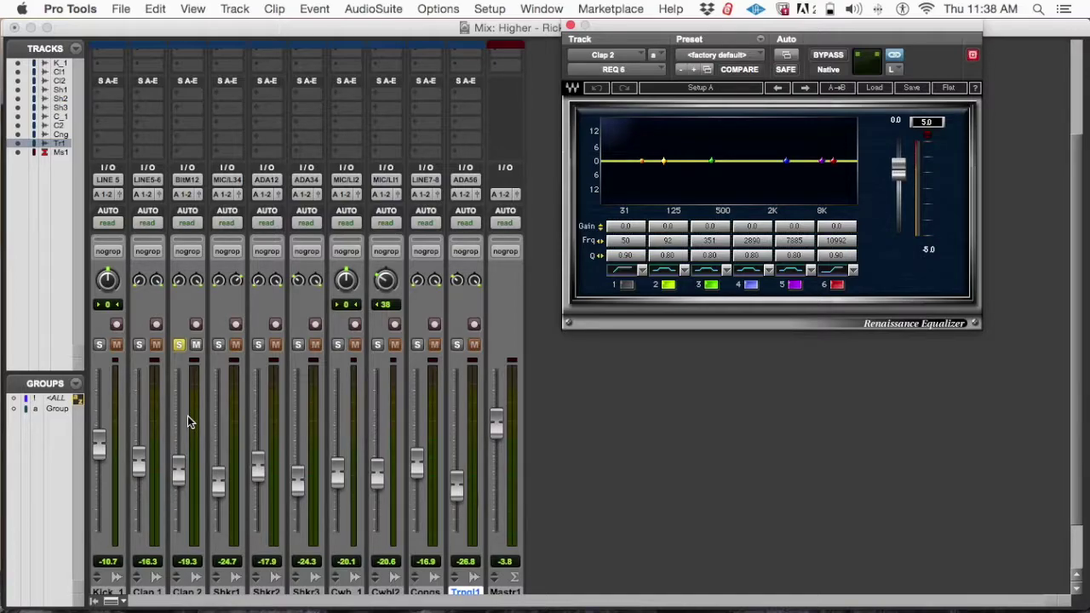
key(space)
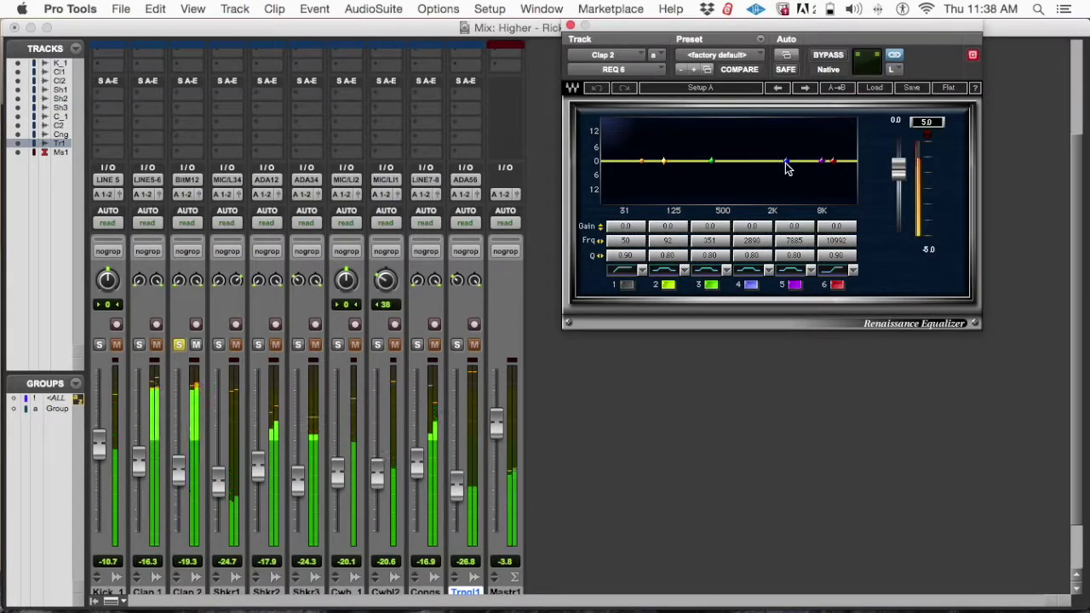
Try a band 4 boost on Clap 2's equalizer, compare it using undo and redo, and ease it to about 3.8 dB at 937 Hz
drag(784, 160, 737, 144)
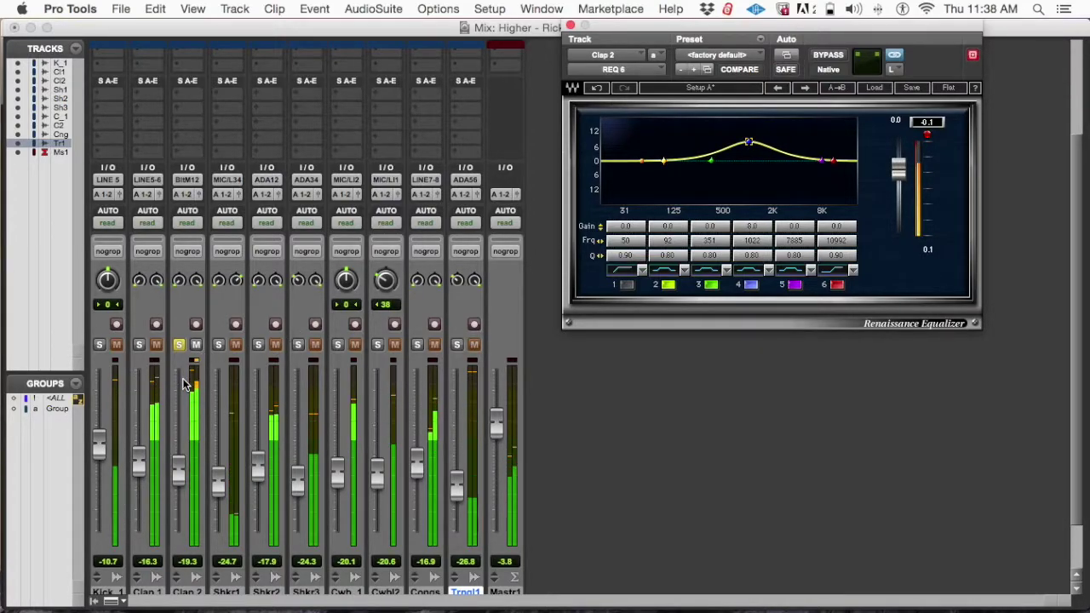
click(596, 88)
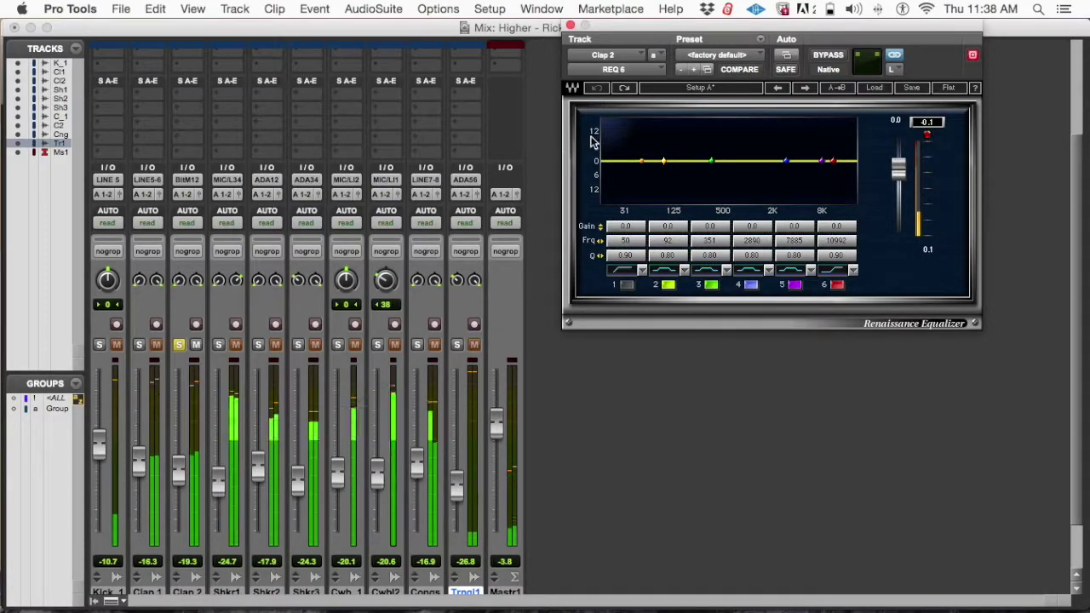
click(625, 88)
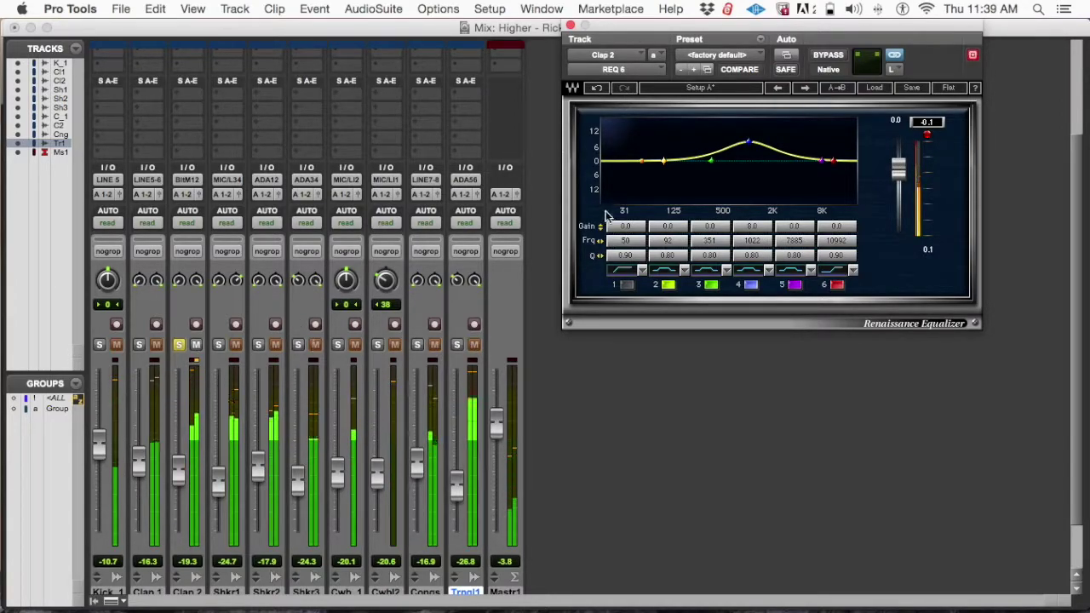
drag(747, 143, 746, 153)
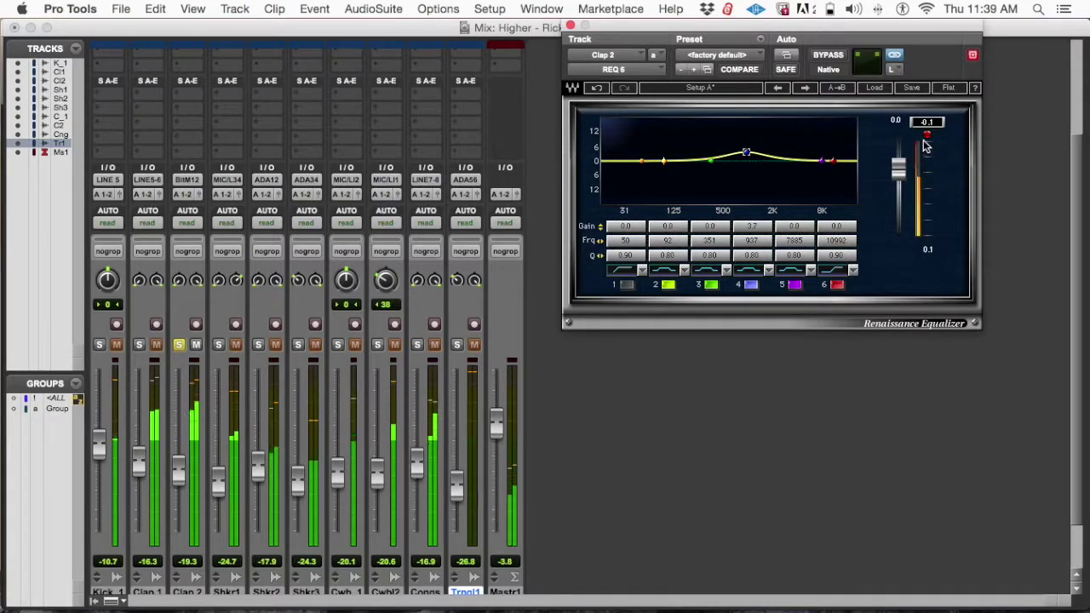
drag(749, 158, 746, 158)
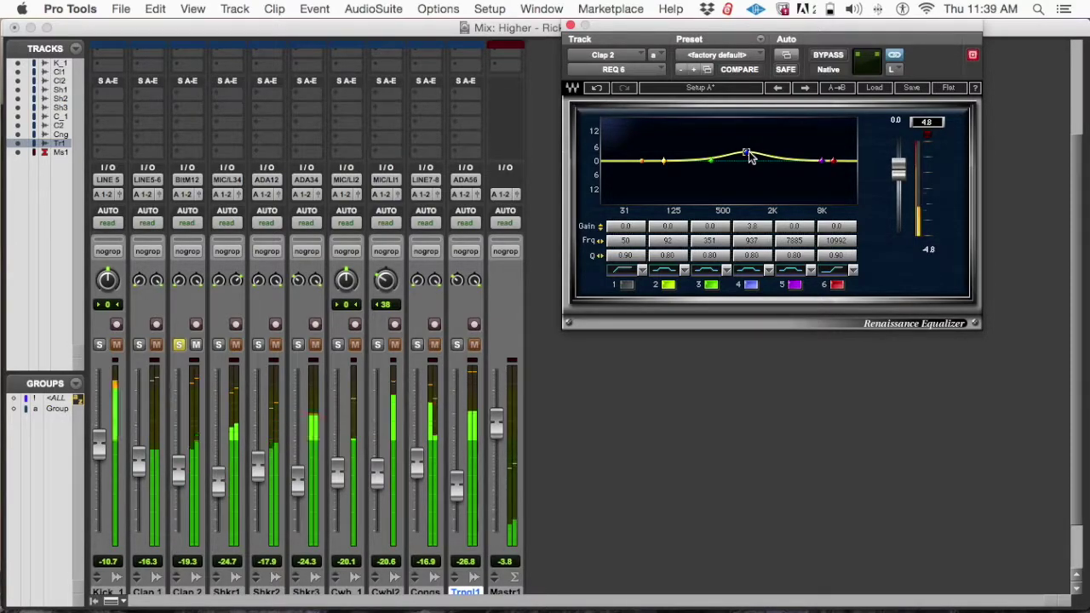
Sweep band 4 of Clap 2's equalizer up and back, settling on a boost of about 3.0 dB at 1091 Hz
drag(746, 151, 795, 138)
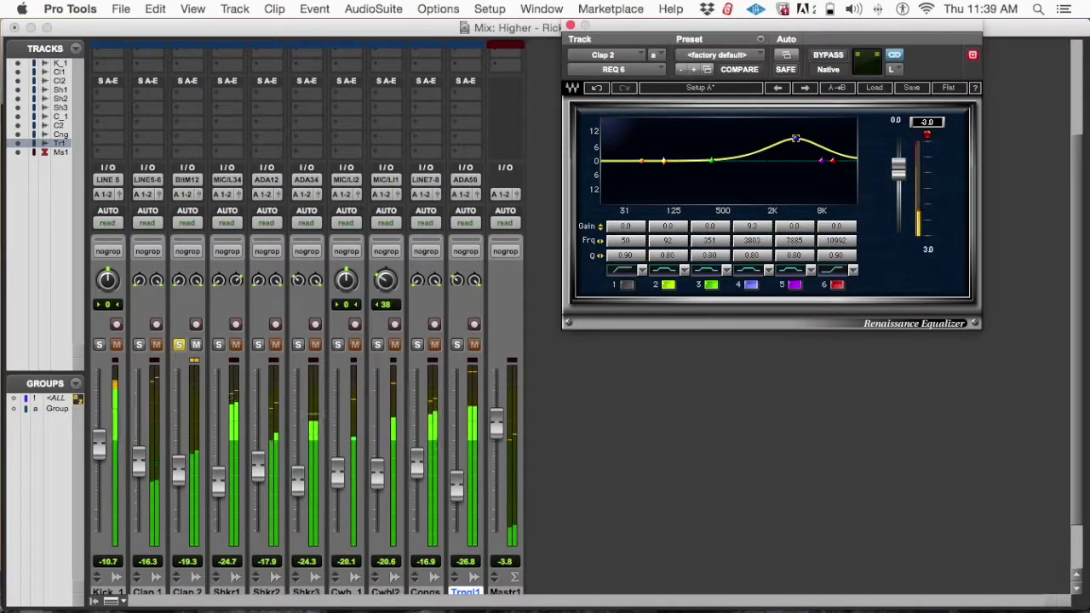
drag(795, 138, 751, 153)
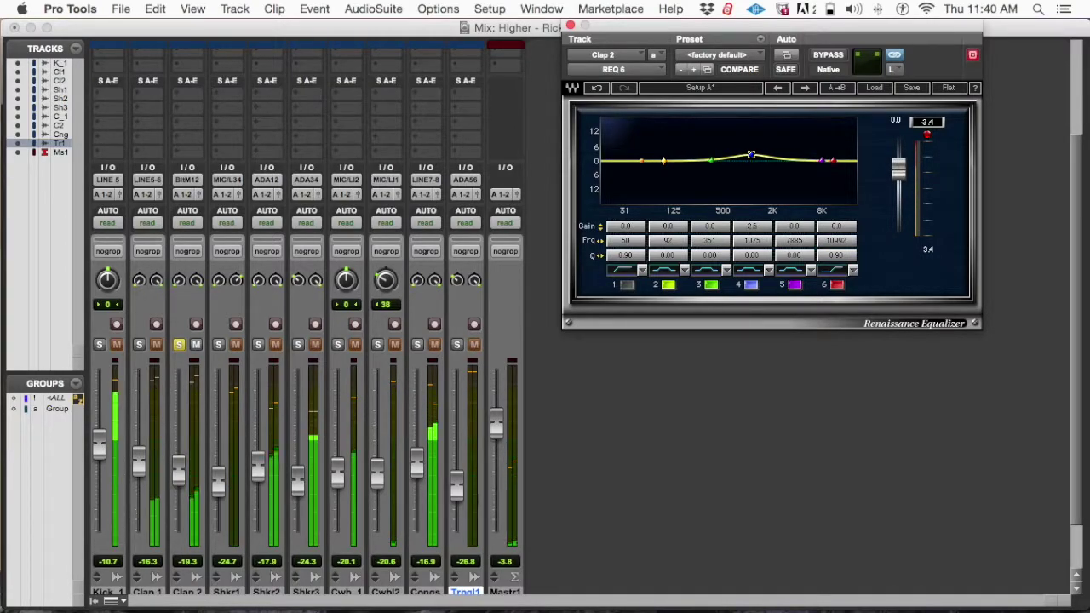
drag(750, 154, 751, 153)
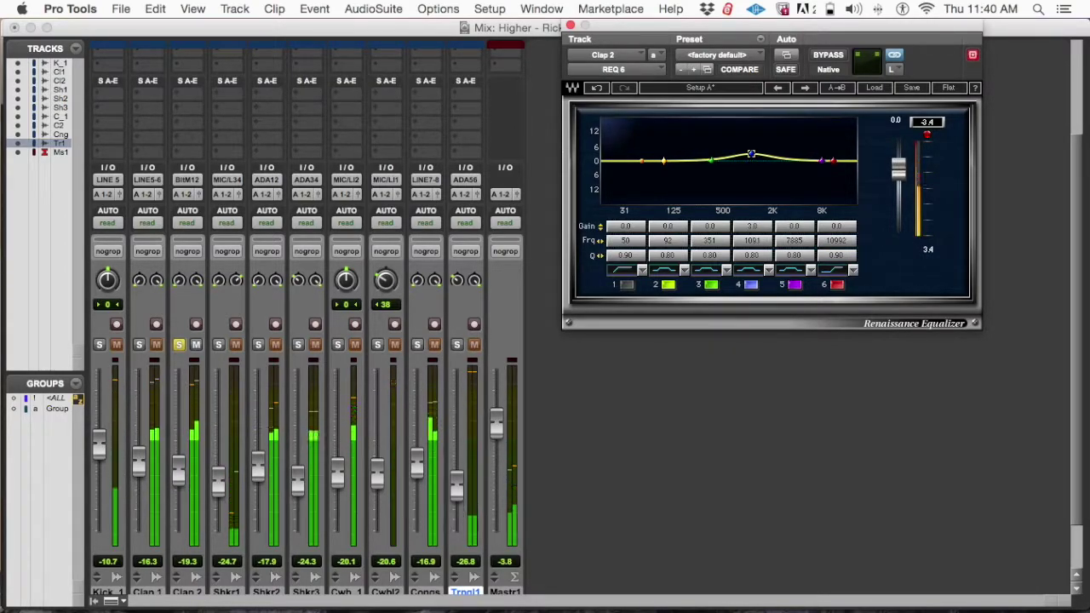
Narrow band 4 of Clap 2's equalizer to a Q of 1.57
drag(745, 259, 746, 237)
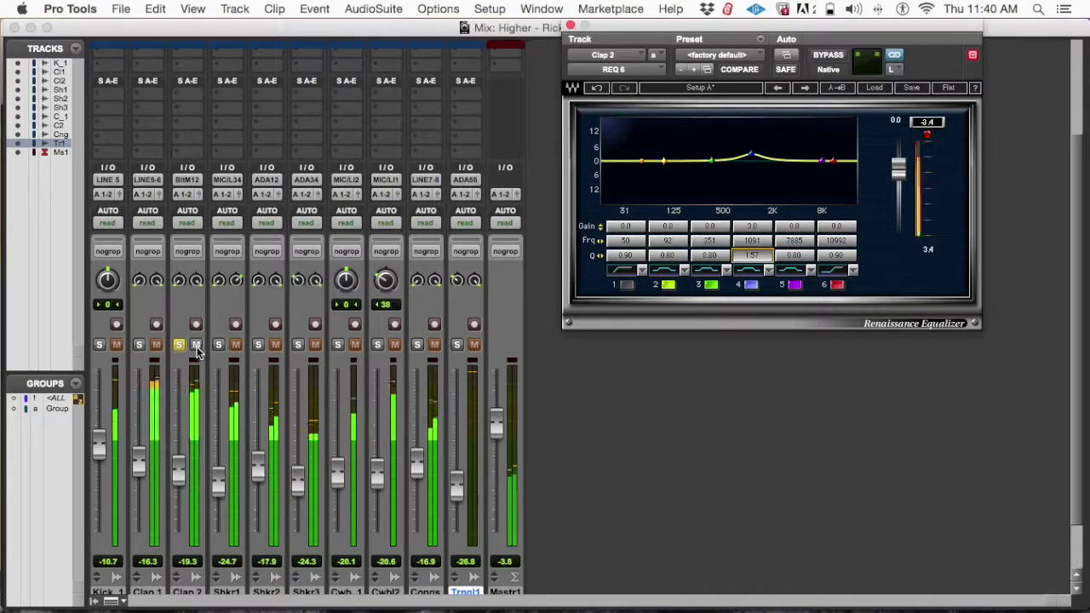
click(181, 345)
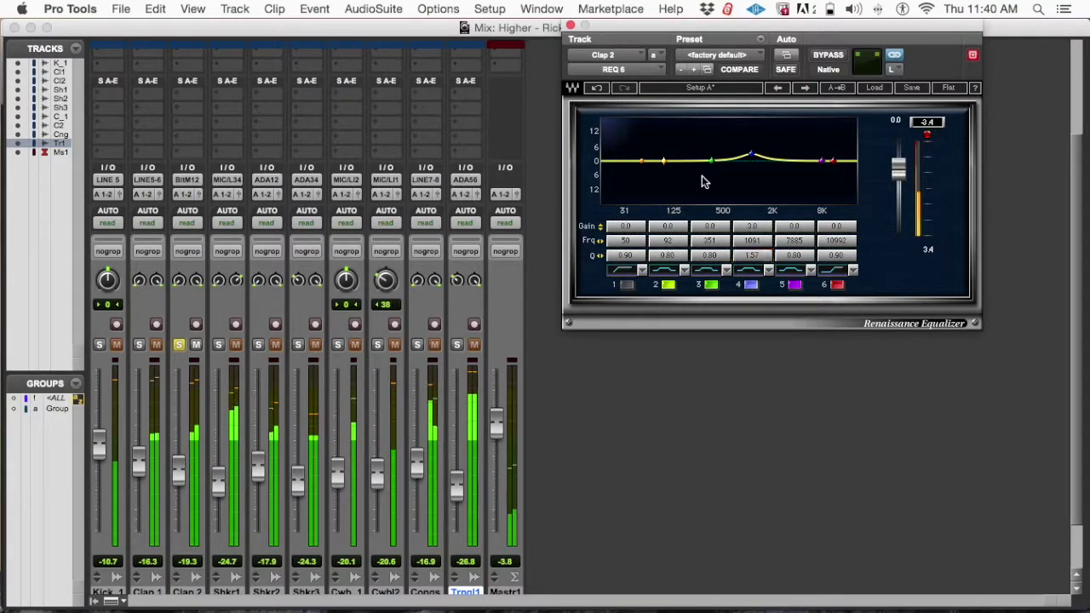
scroll(253, 343, up, 3)
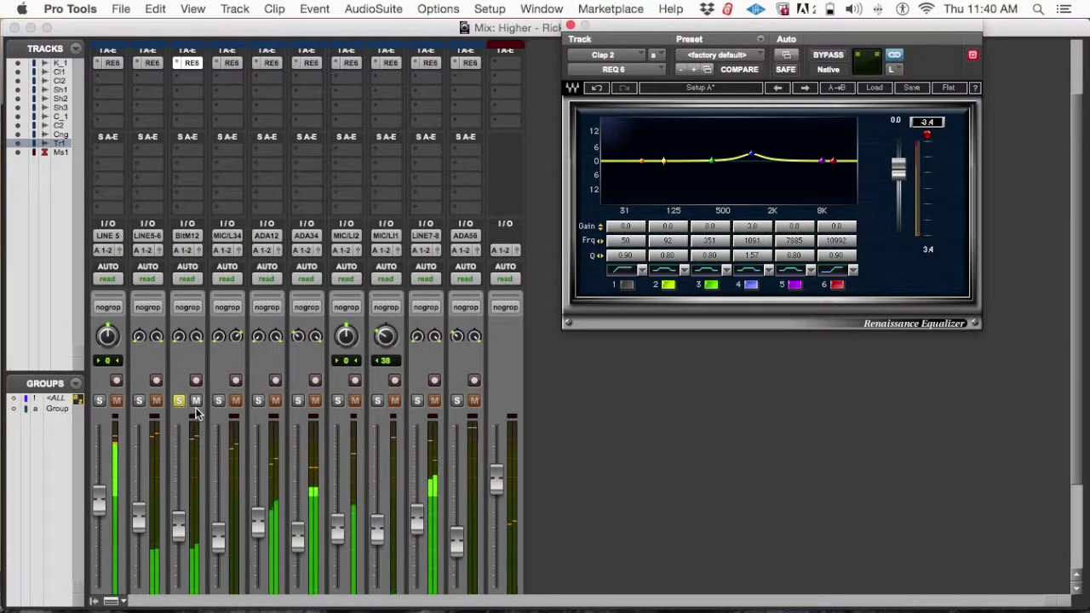
Solo Shaker 1 in place of Clap 2 and open its REQ 6 equalizer
click(186, 408)
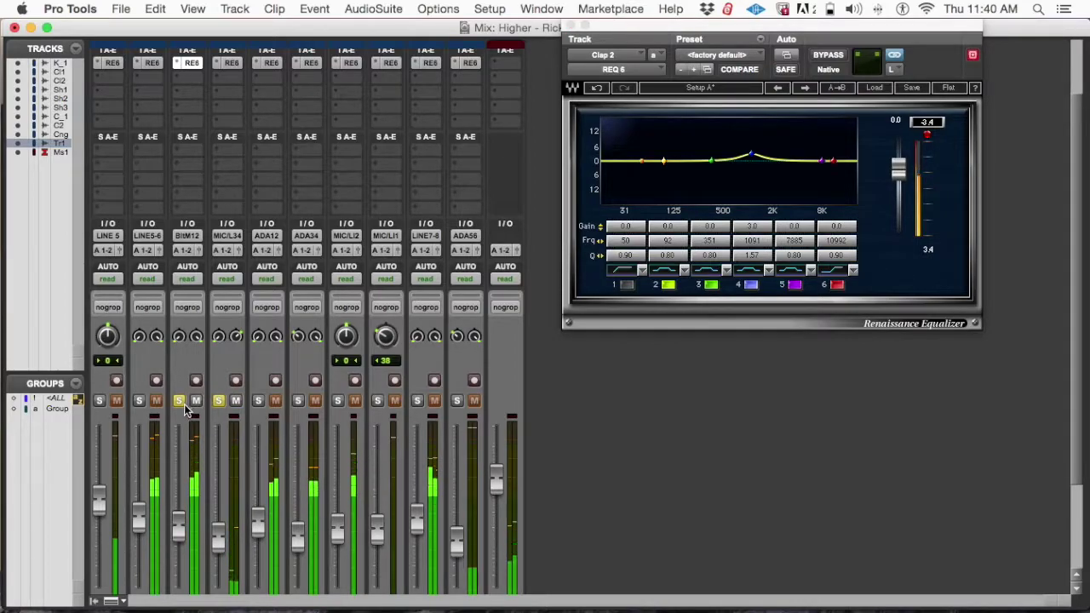
click(179, 400)
scroll(191, 404, down, 6)
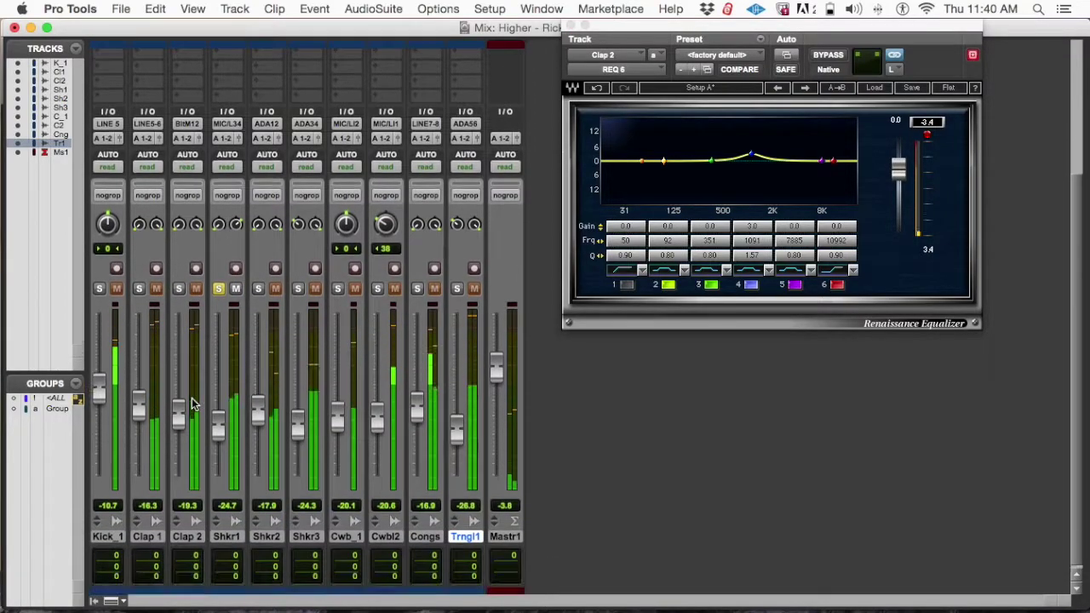
scroll(194, 411, up, 7)
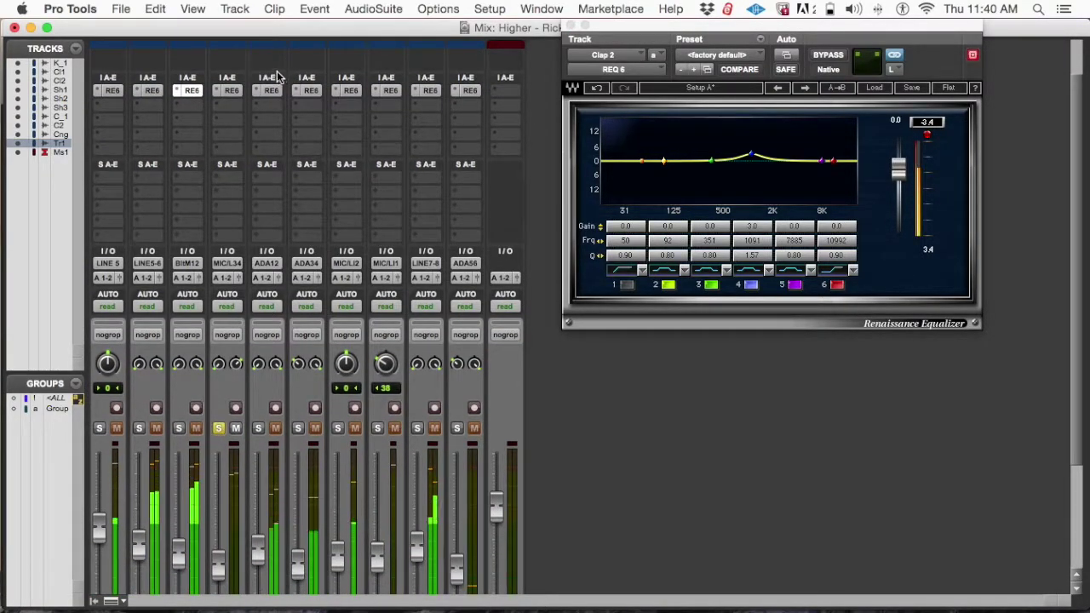
click(231, 91)
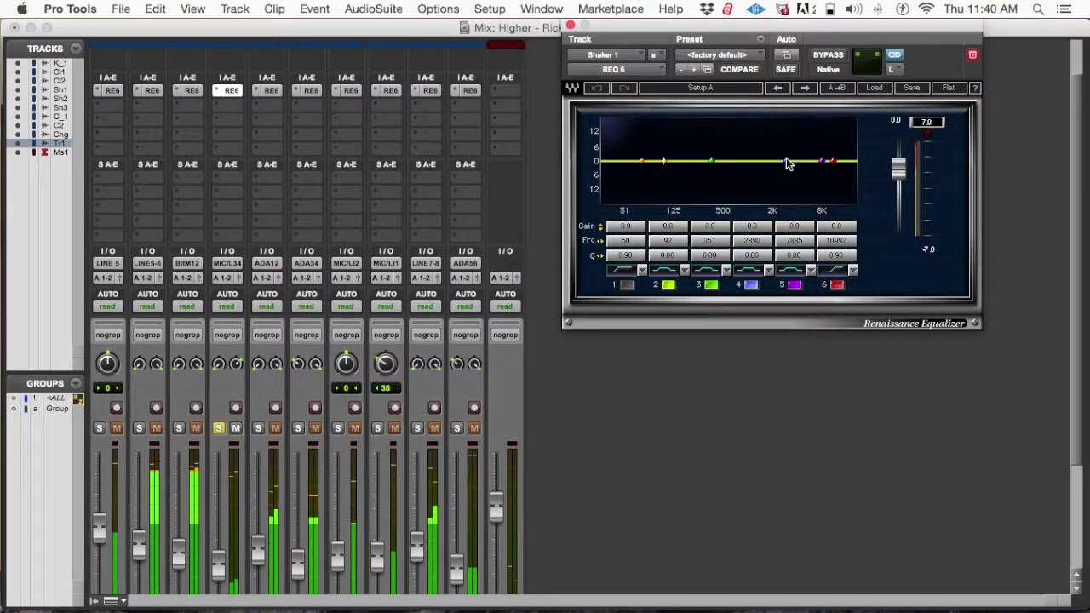
Adjust the upper bands of Shaker 1's equalizer, with very slight boosts on band 4 at 2294 Hz and band 6 at 11314 Hz
drag(787, 164, 777, 161)
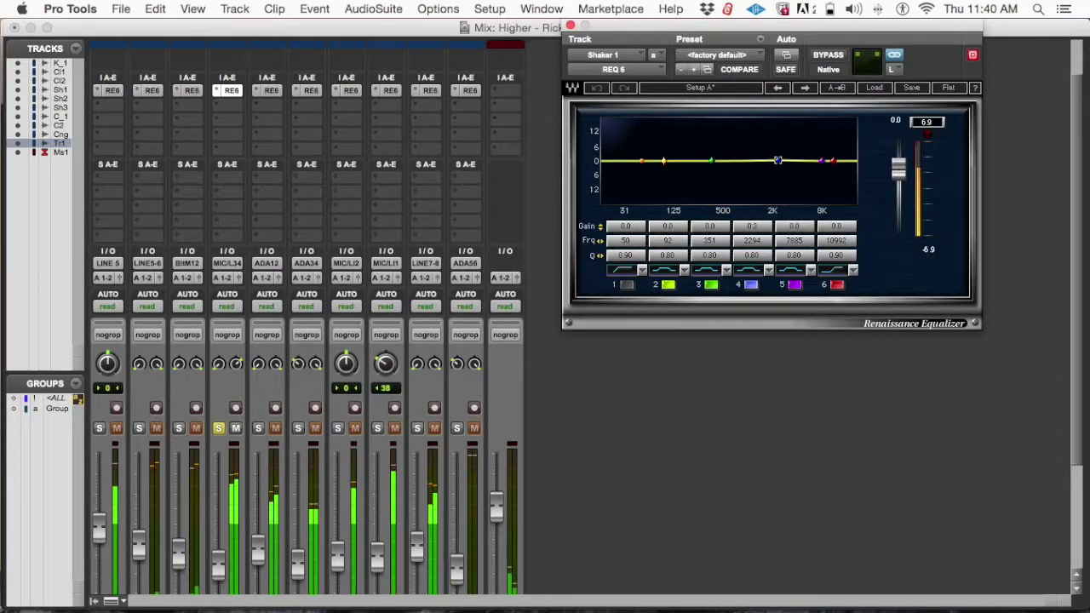
drag(817, 164, 835, 161)
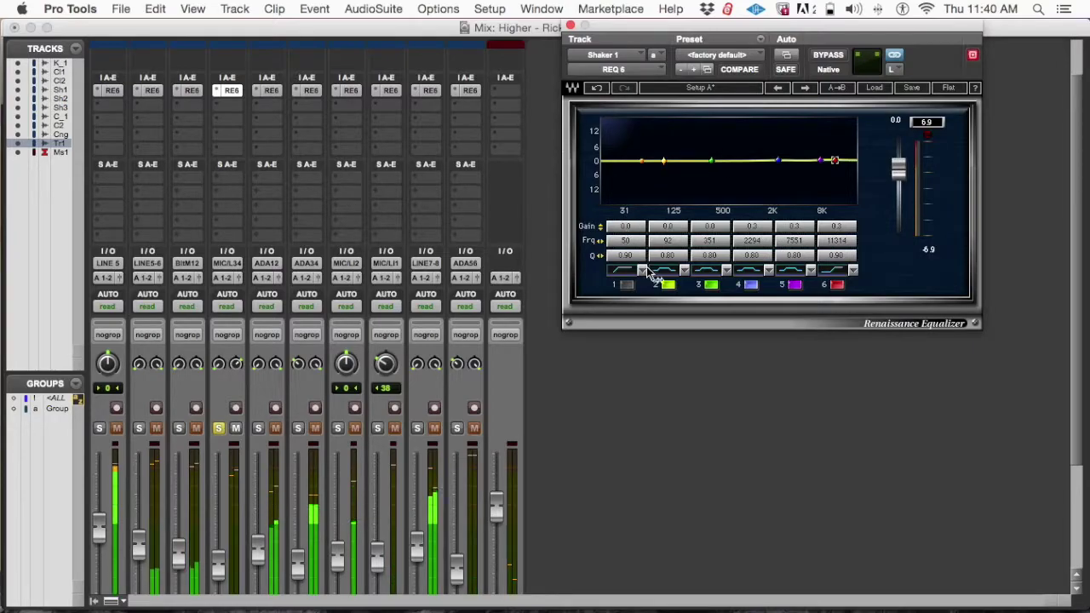
Replace Shaker 1's solo with Shaker 2's, unsolo it to hear the full mix, and save the session
click(219, 429)
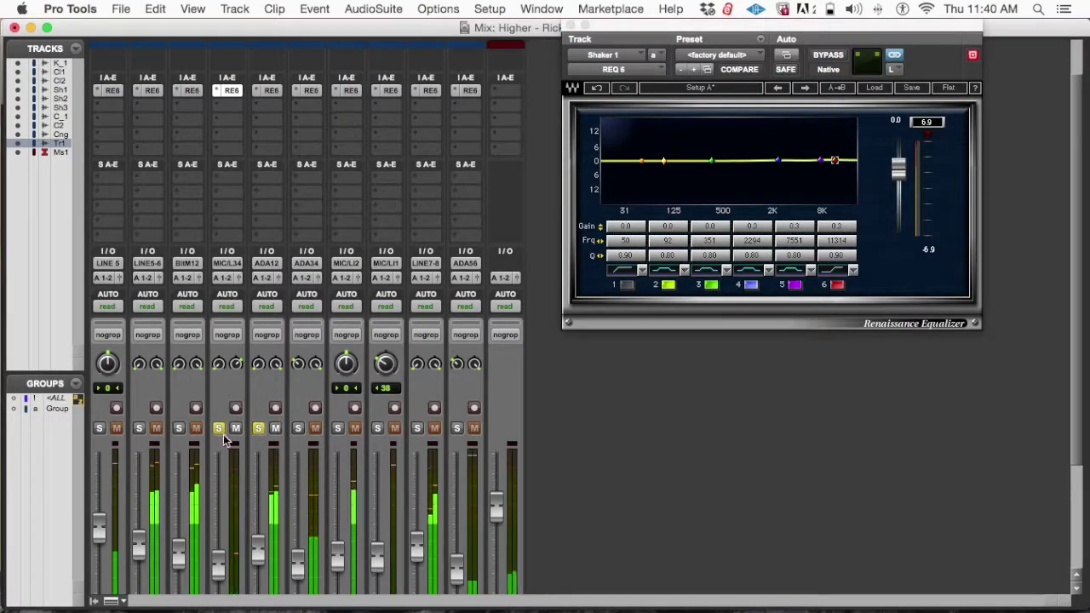
click(258, 428)
scroll(255, 434, down, 6)
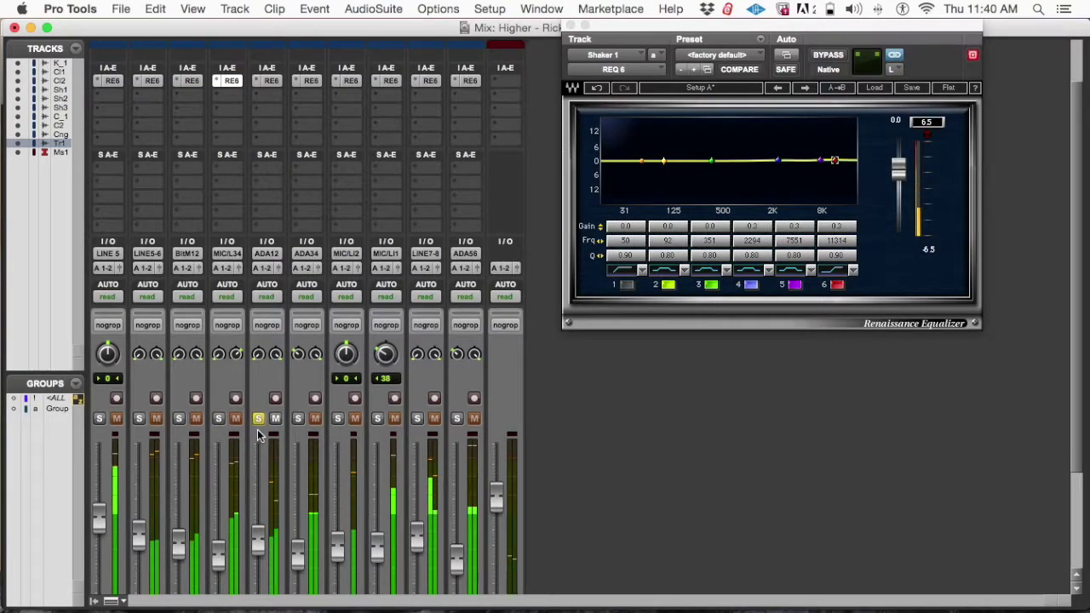
click(261, 286)
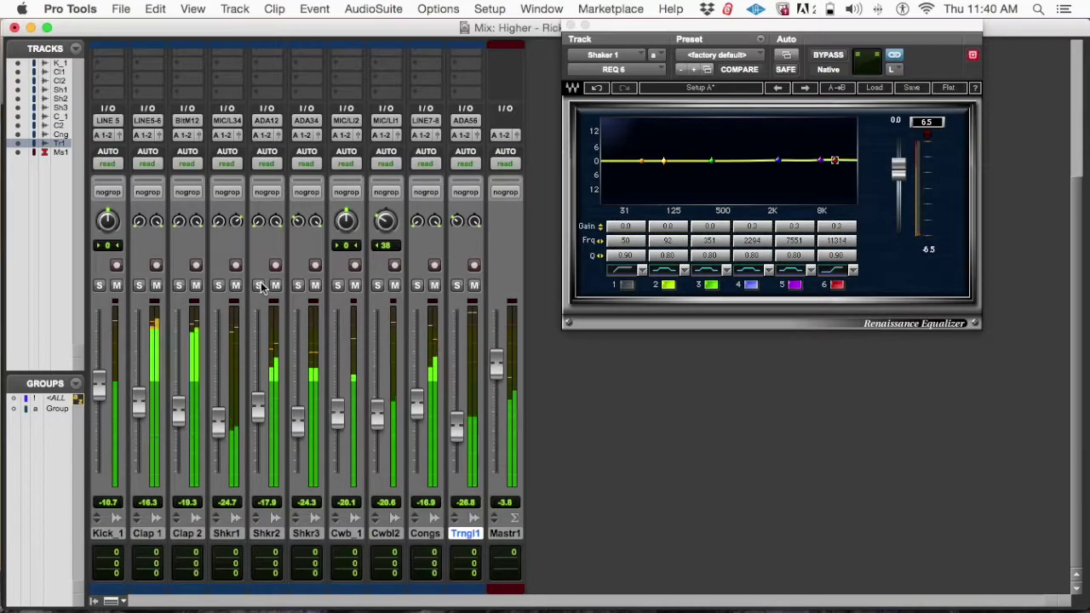
key(super+s)
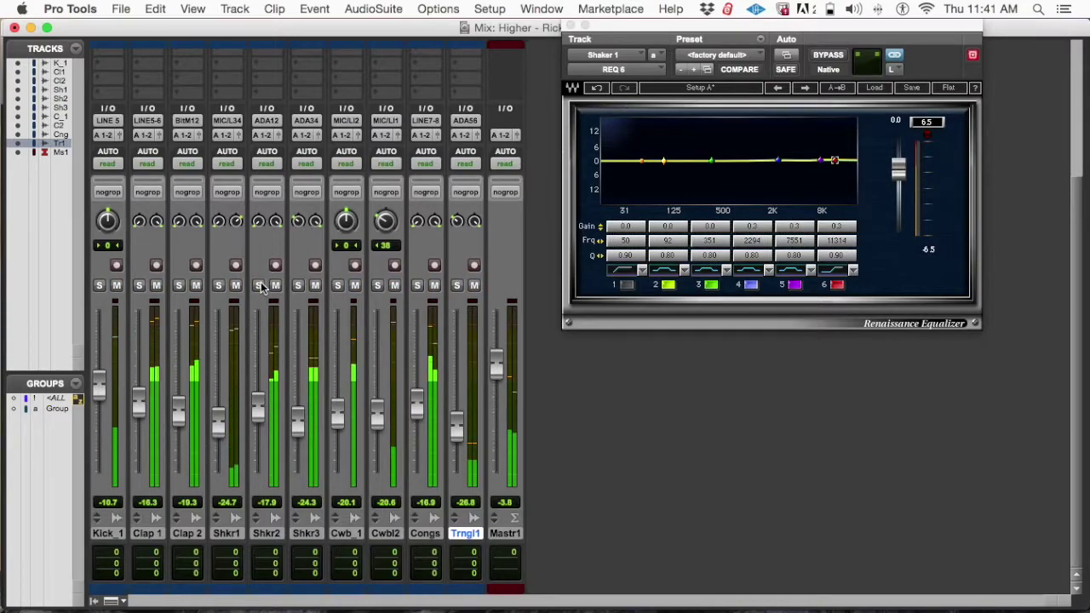
Solo Shaker 2 and open its REQ 6 equalizer
click(260, 285)
scroll(271, 170, up, 5)
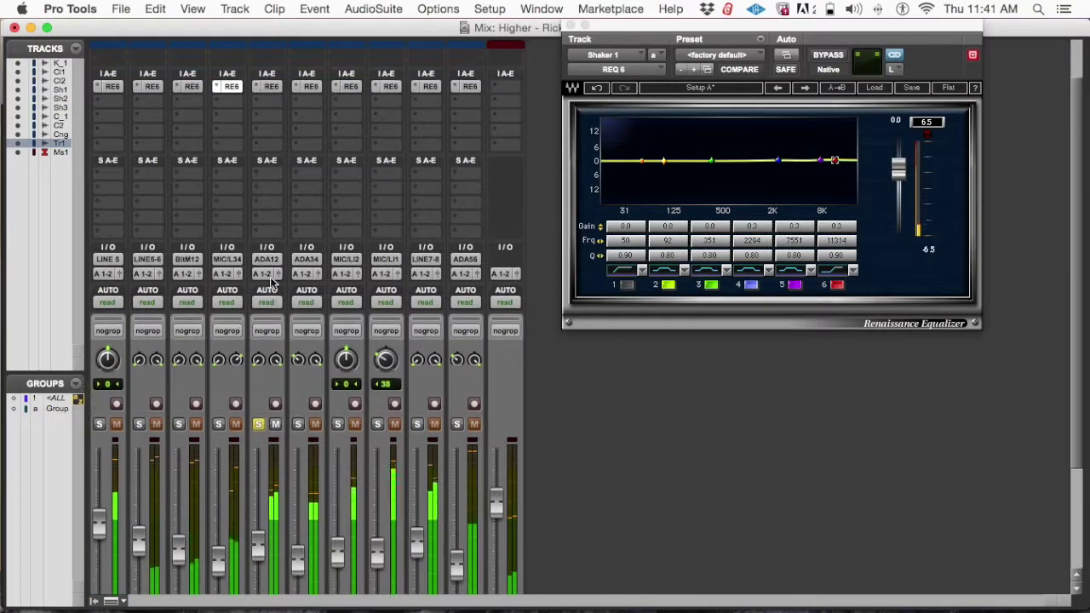
click(270, 86)
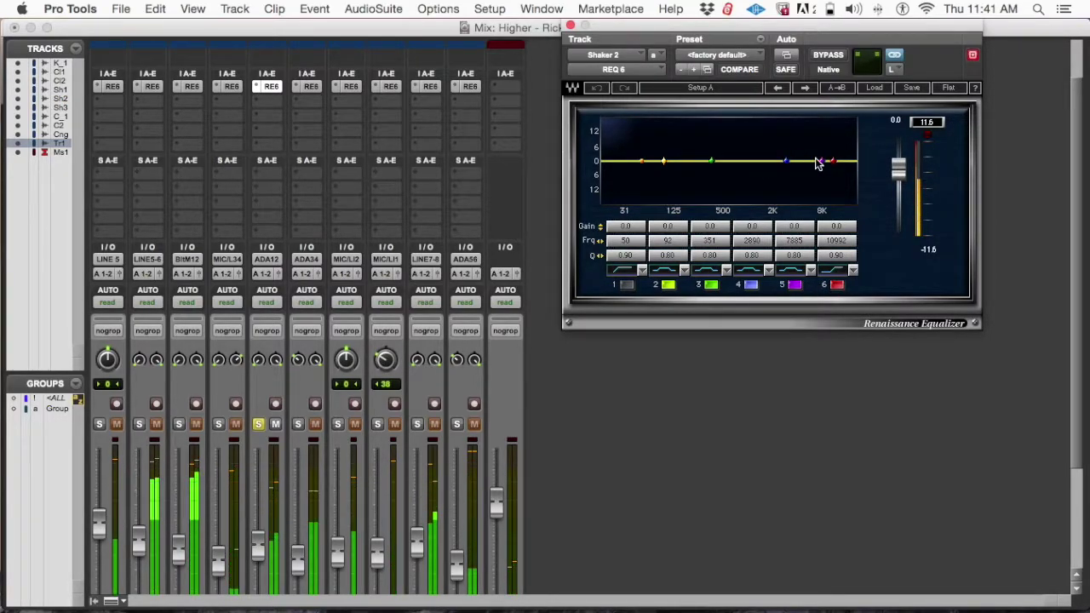
Try boosting band 4 and band 5 of Shaker 2's equalizer, band 5 to about 3.7 dB at 9176 Hz, undoing each attempt
mouse_move(784, 163)
mouse_down()
mouse_move(769, 142)
mouse_move(732, 145)
mouse_move(840, 141)
mouse_move(688, 143)
mouse_move(783, 142)
mouse_move(722, 143)
mouse_move(783, 143)
mouse_move(772, 151)
mouse_up()
click(602, 88)
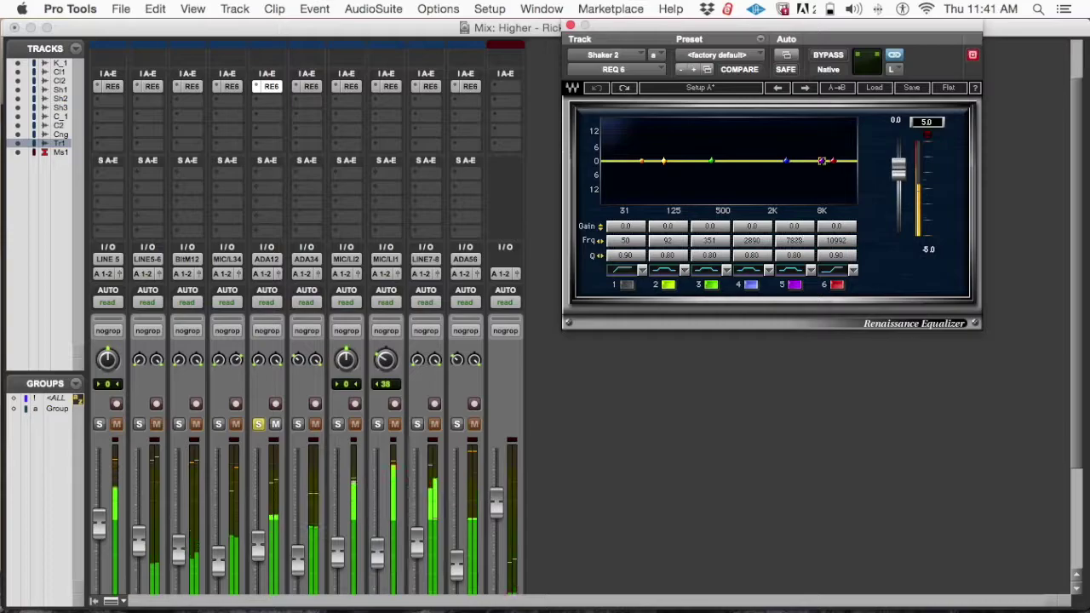
drag(822, 143, 824, 144)
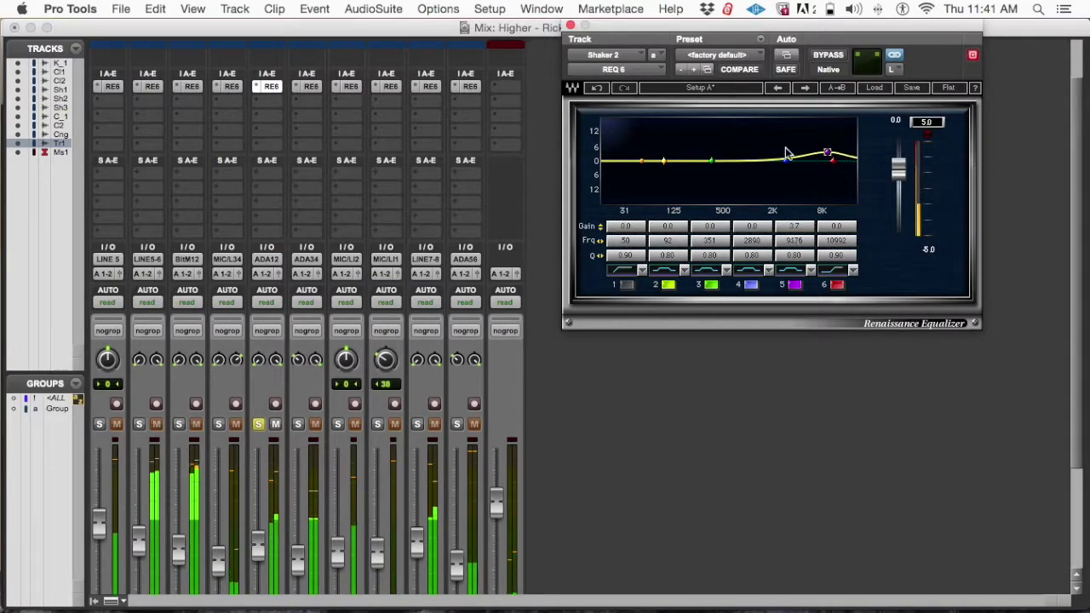
click(582, 90)
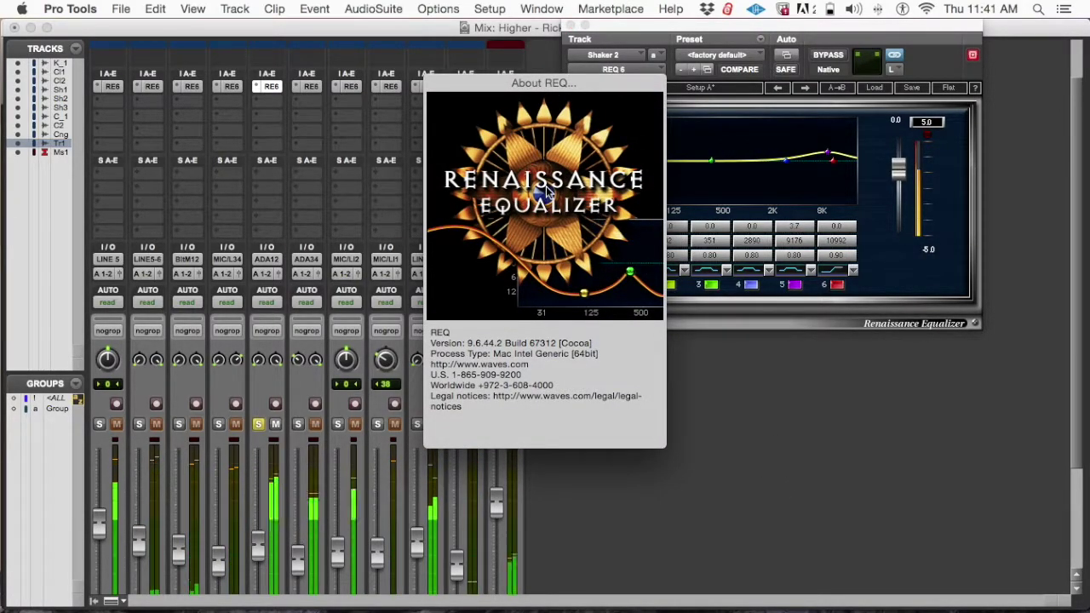
click(579, 149)
click(597, 88)
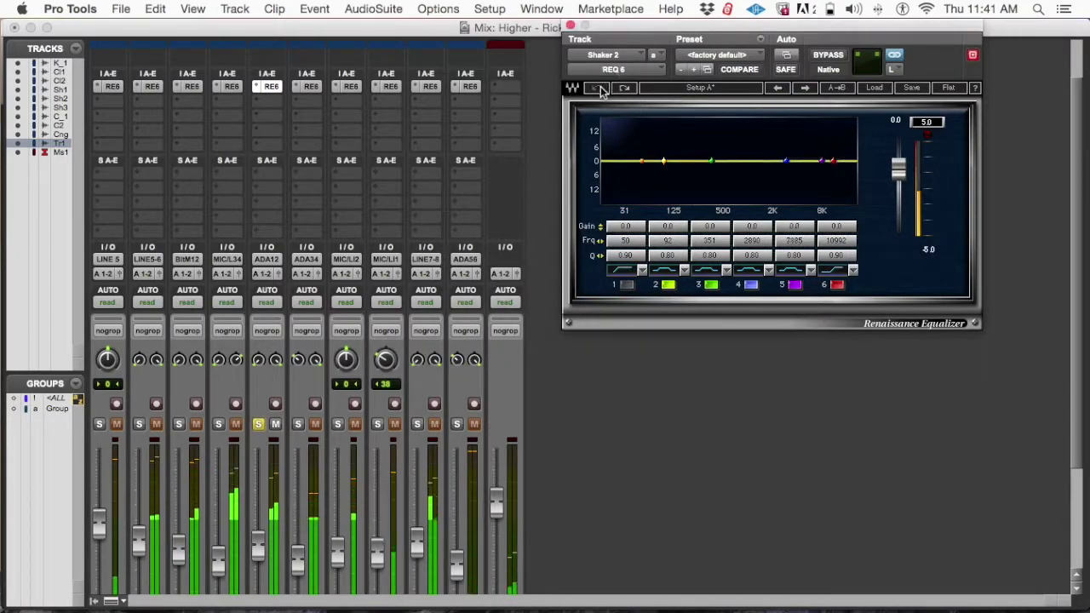
Boost band 6 of Shaker 2's equalizer, sweeping it before settling on about 3.0 dB at 8662 Hz
drag(832, 160, 834, 133)
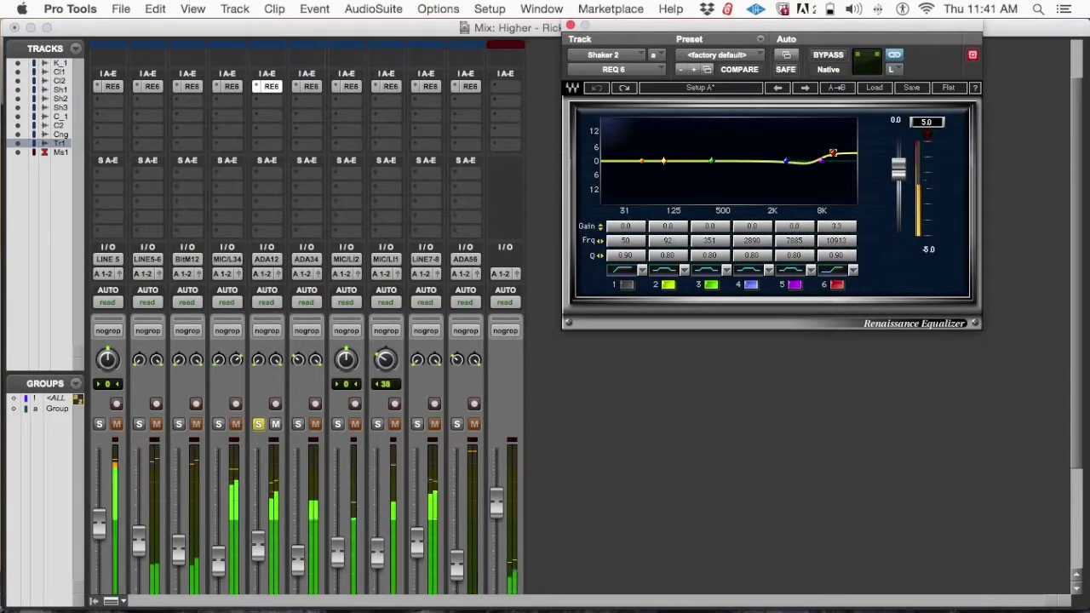
click(832, 154)
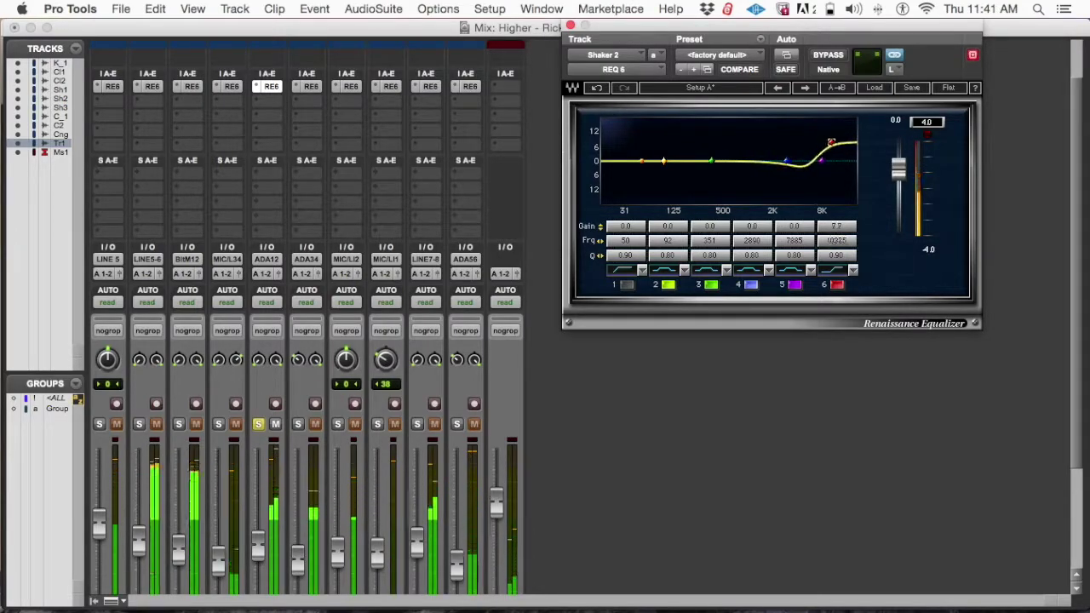
drag(831, 149, 831, 152)
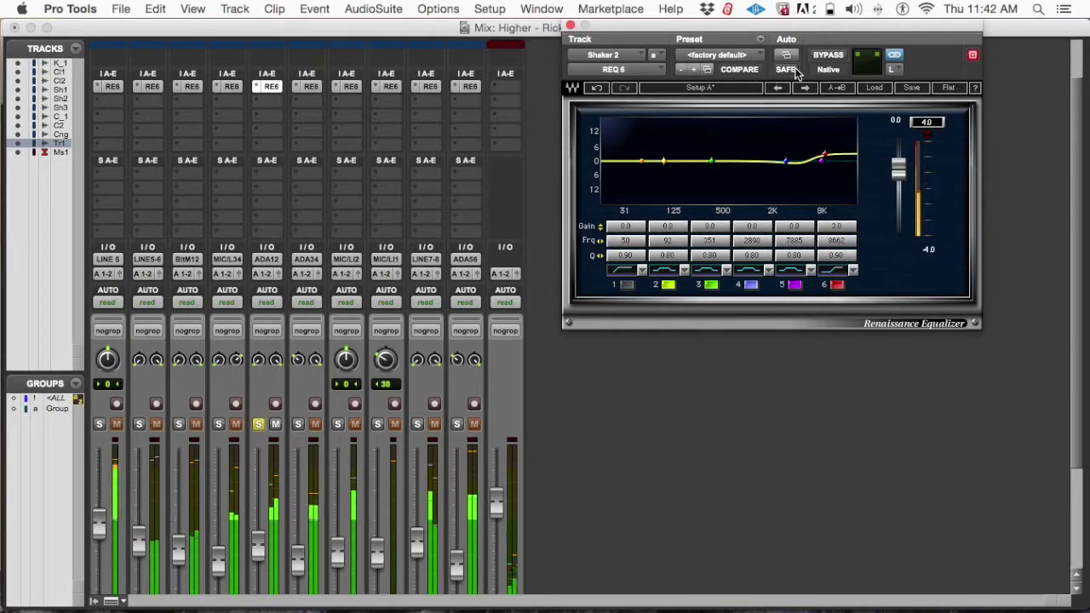
Compare Shaker 2's equalizer with its bypassed sound, and raise the band 6 boost to about 3.5 dB
click(828, 56)
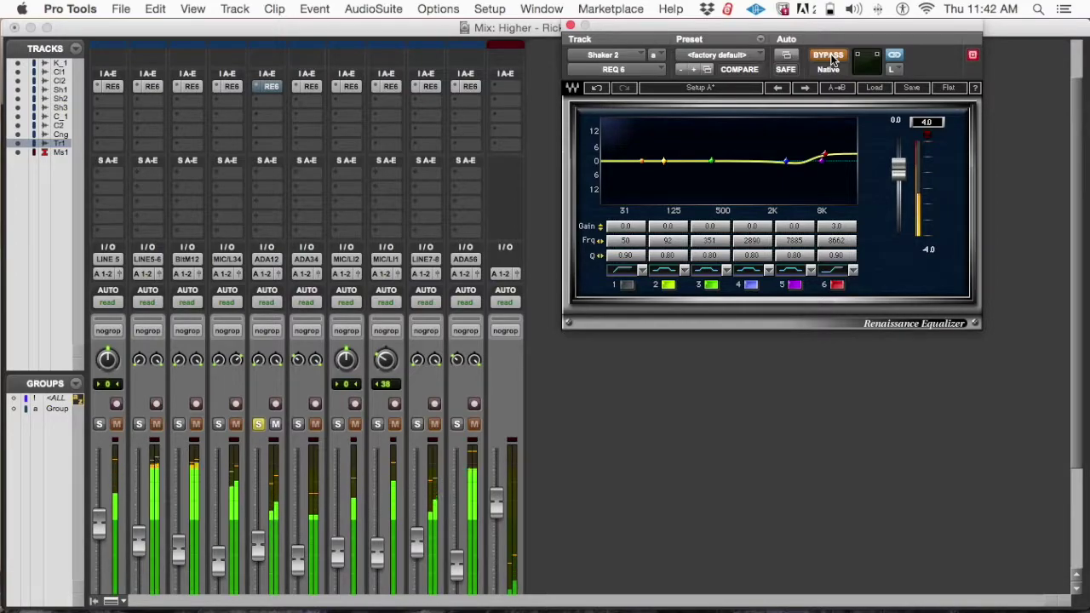
click(828, 56)
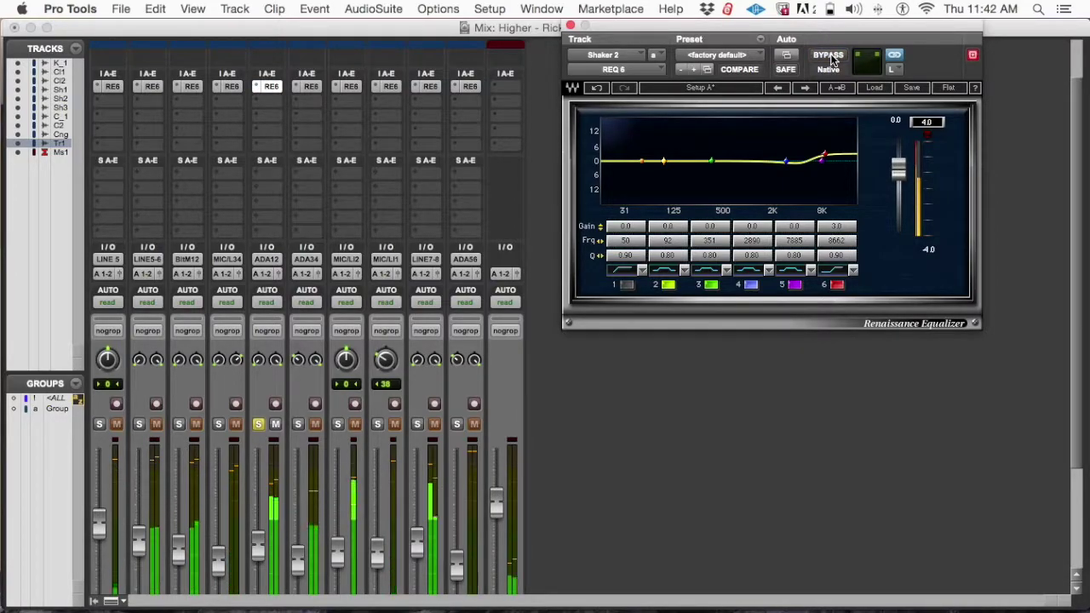
click(828, 56)
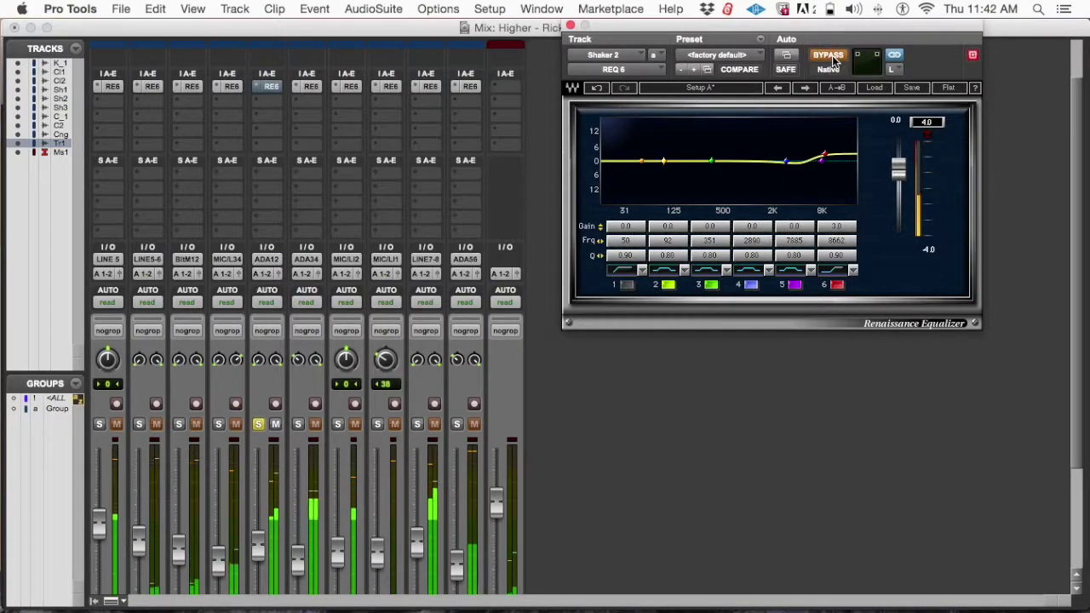
click(832, 57)
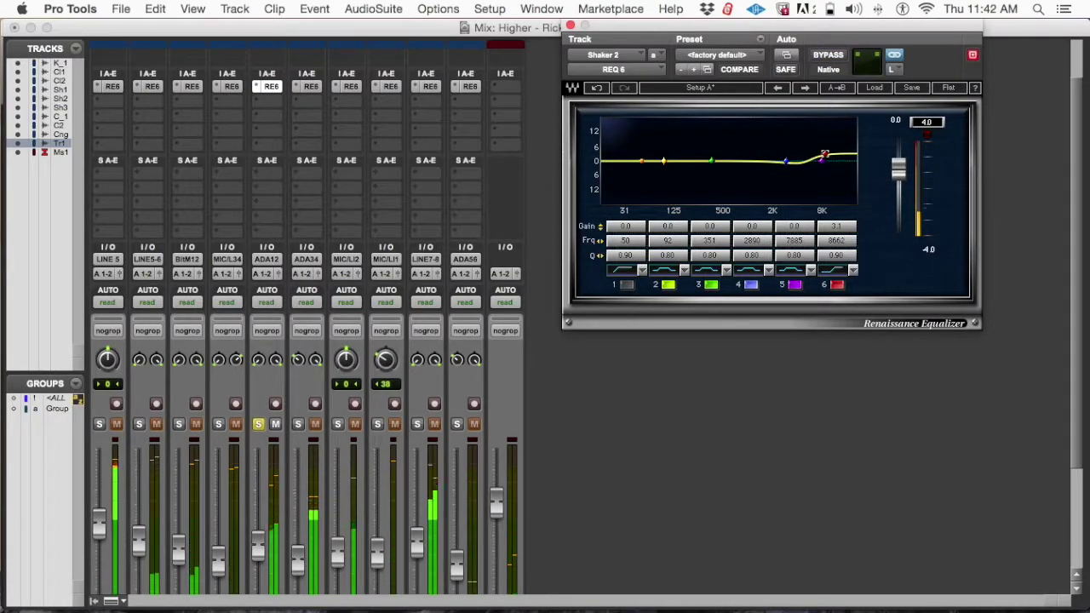
drag(824, 155, 824, 153)
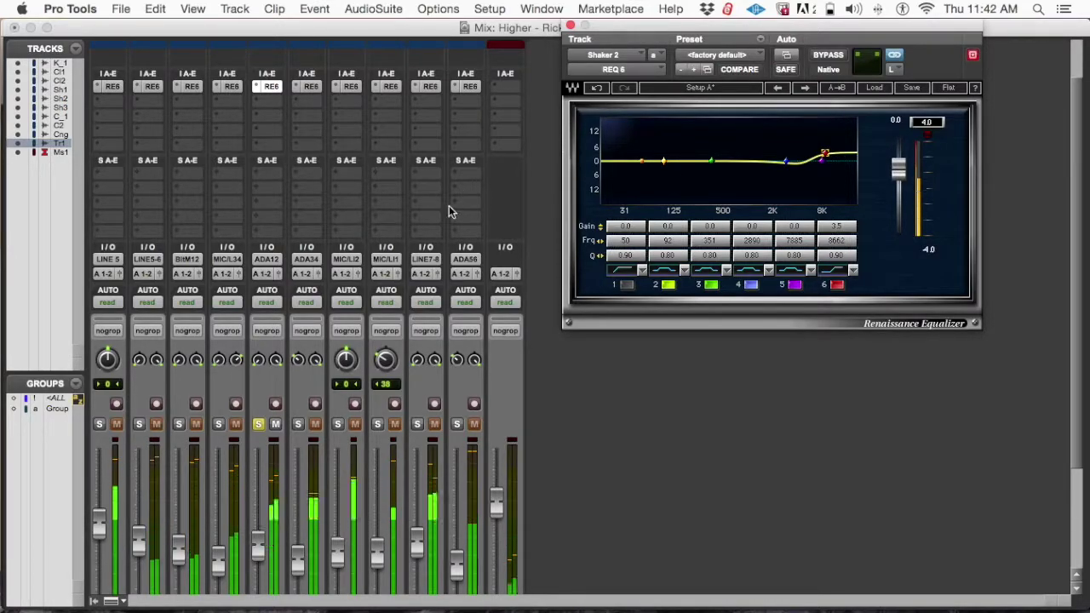
Unsolo Shaker 2 to listen to it in the full mix, and solo it again
click(258, 423)
click(258, 423)
scroll(256, 425, down, 1)
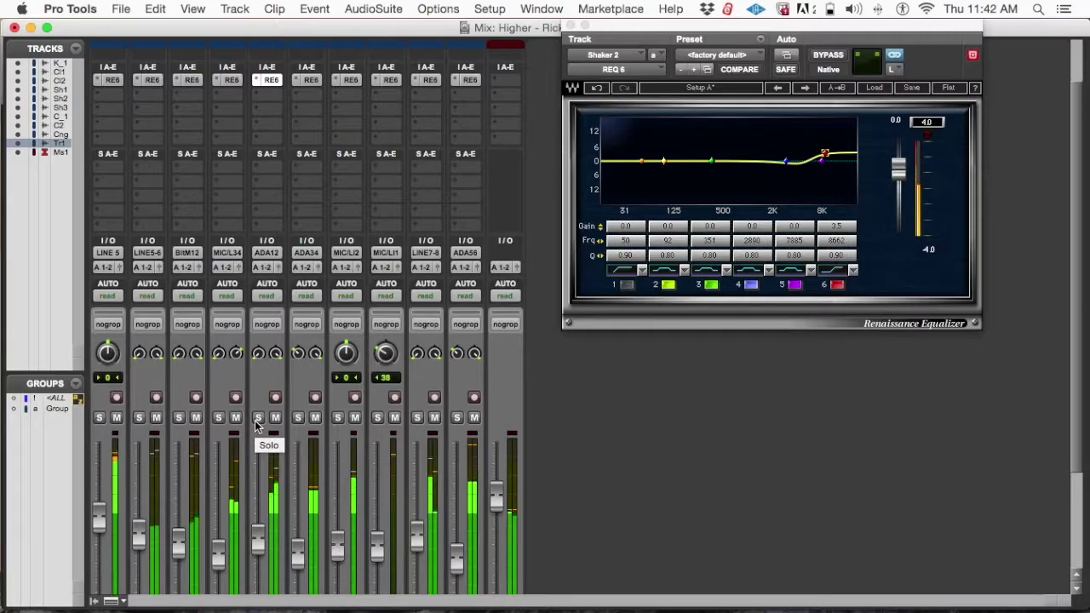
scroll(256, 426, down, 2)
scroll(548, 158, down, 5)
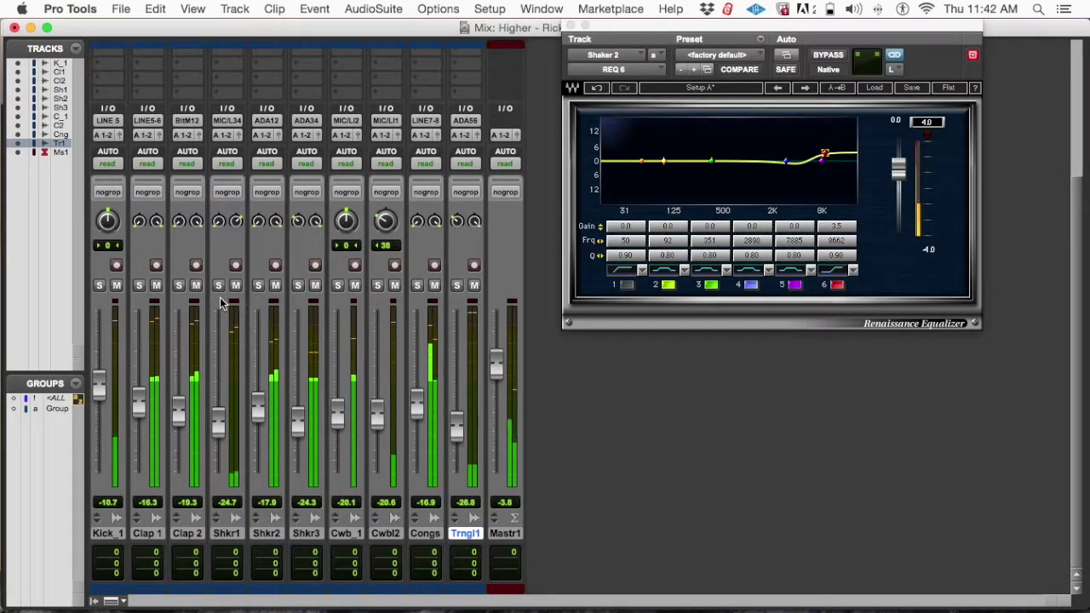
click(258, 285)
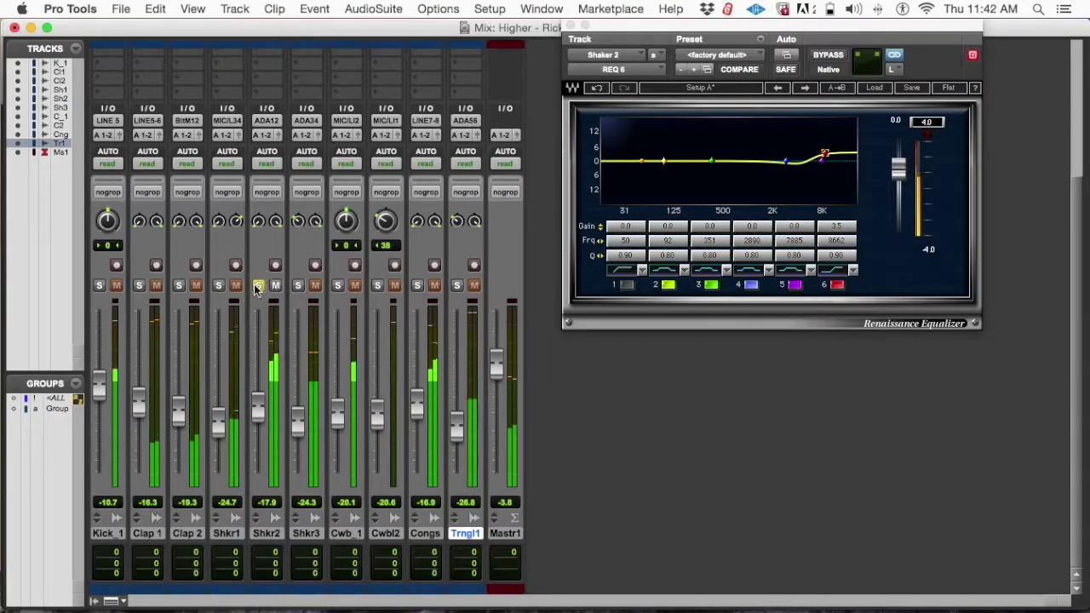
Enable the band 1 low cut on Shaker 2's equalizer and raise its cutoff to about 120 Hz
click(628, 286)
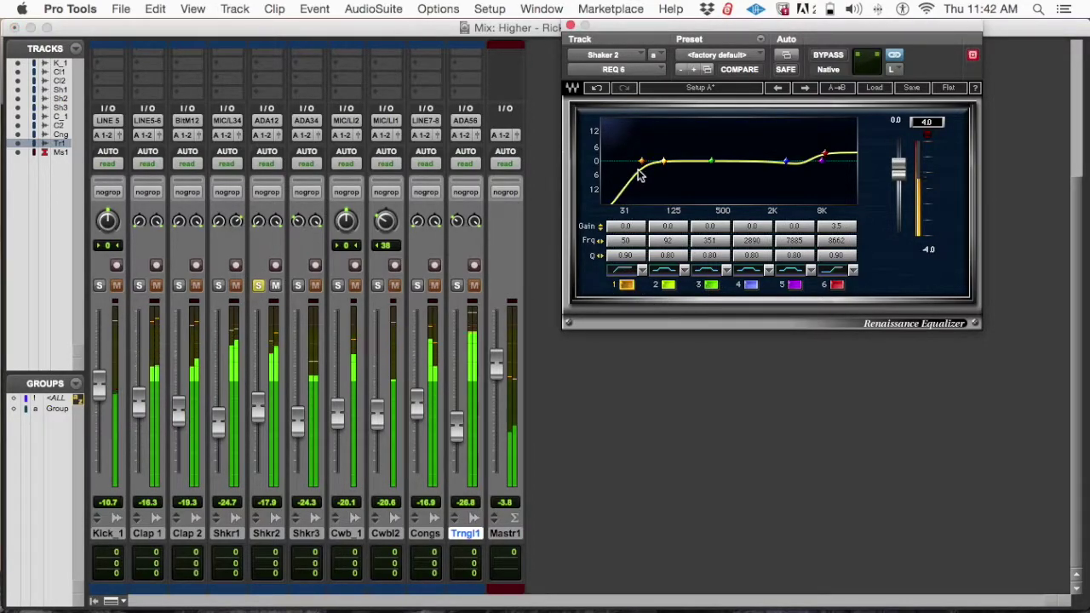
drag(640, 160, 674, 153)
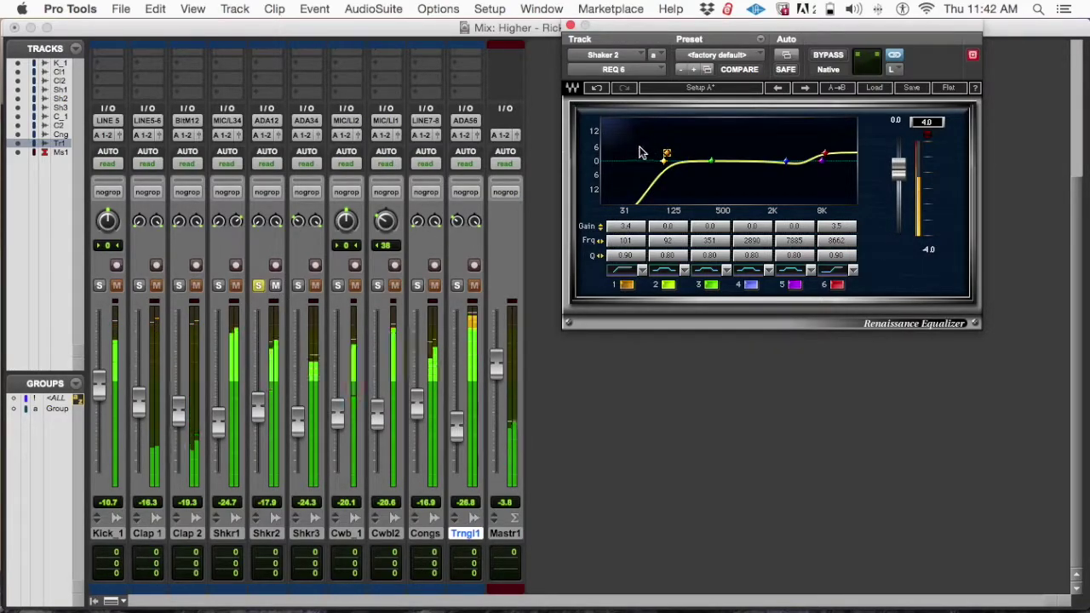
mouse_move(663, 153)
mouse_down()
mouse_move(630, 156)
mouse_move(804, 146)
mouse_move(635, 147)
mouse_move(673, 145)
mouse_up()
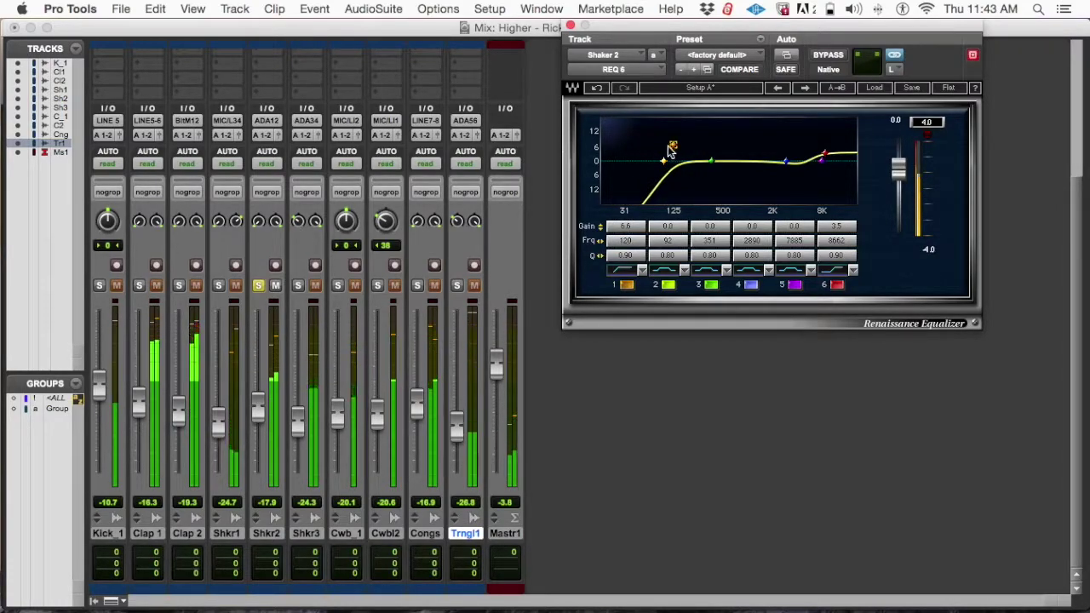
Unsolo Shaker 2, solo Shaker 3, and open Shaker 3's REQ 6 equalizer
click(258, 285)
click(297, 285)
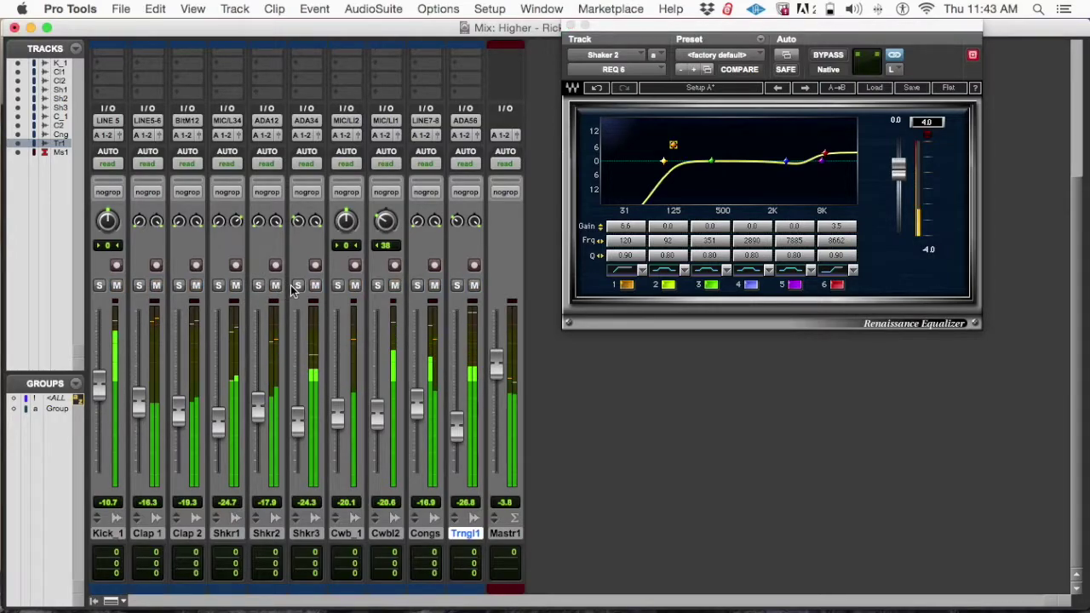
click(297, 286)
scroll(298, 292, up, 5)
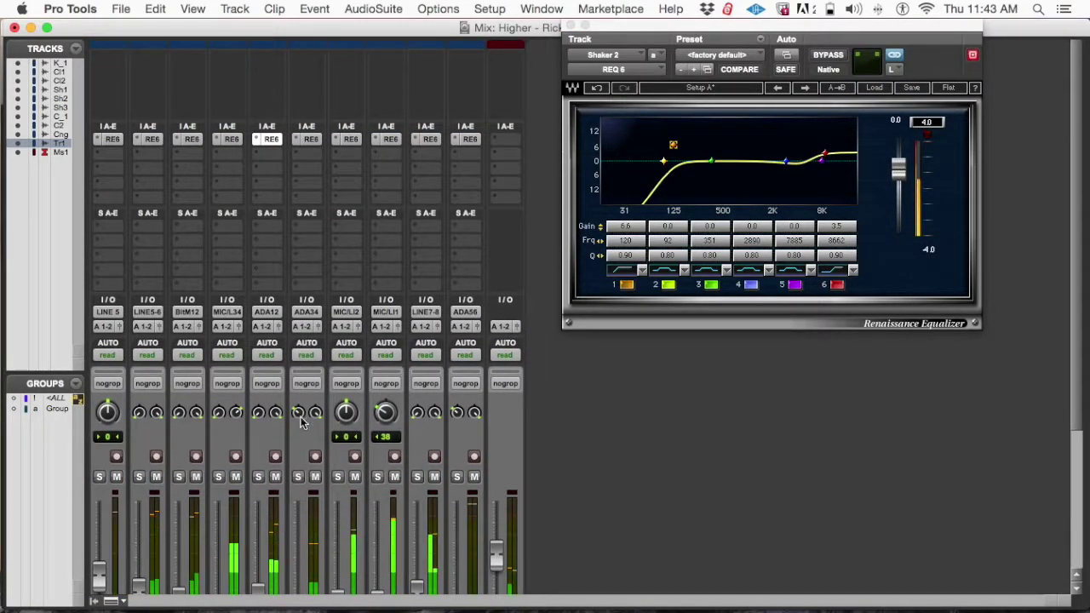
click(298, 476)
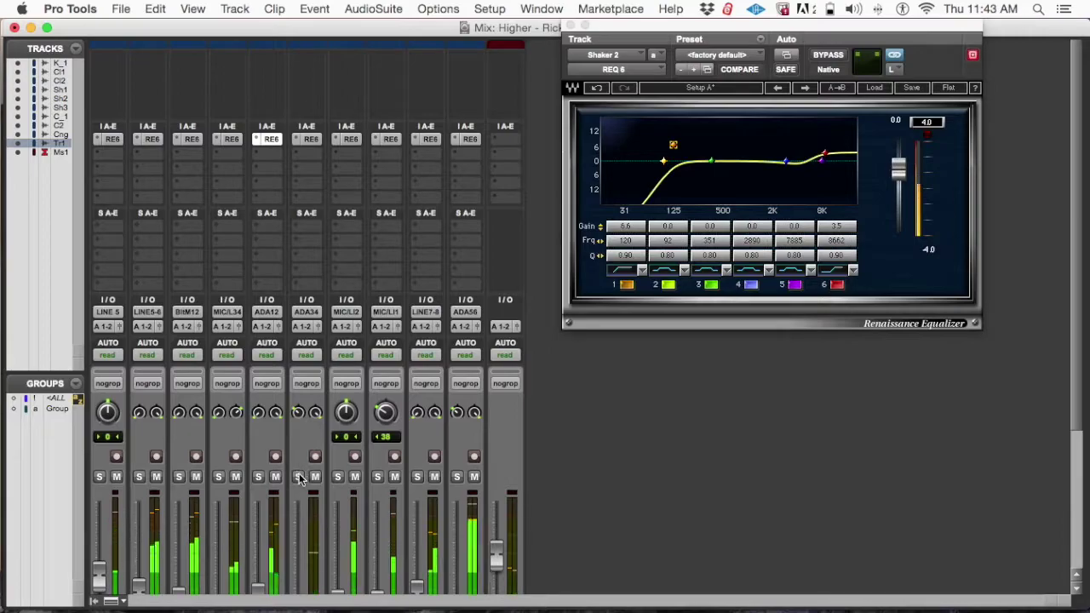
click(312, 139)
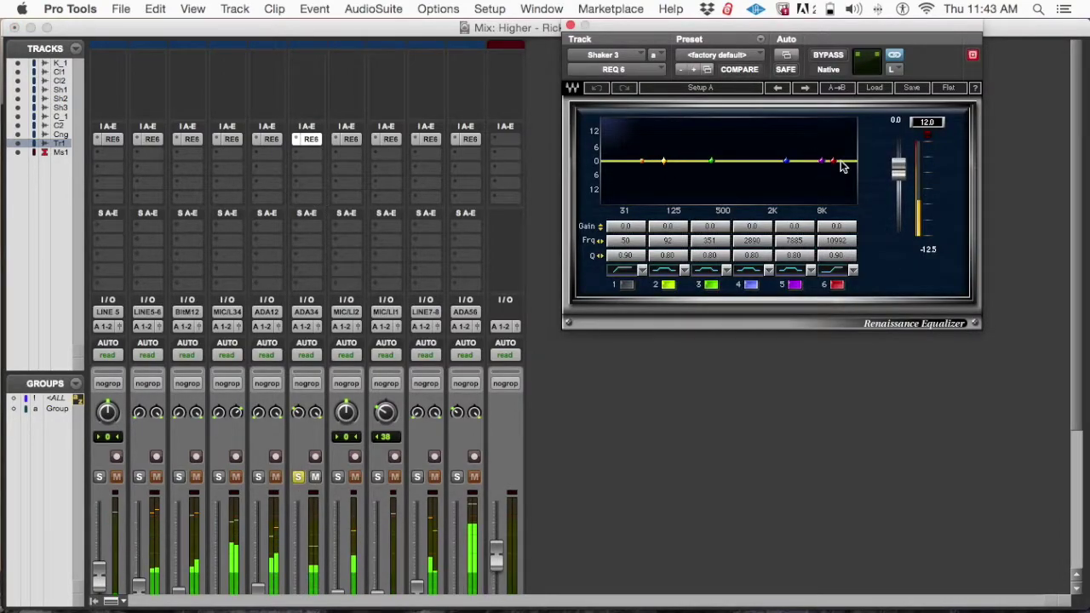
Boost band 6 of Shaker 3's equalizer to about 4.0 dB at 9793 Hz
mouse_move(834, 163)
mouse_down()
mouse_move(833, 139)
mouse_move(832, 151)
mouse_up()
drag(830, 149, 831, 148)
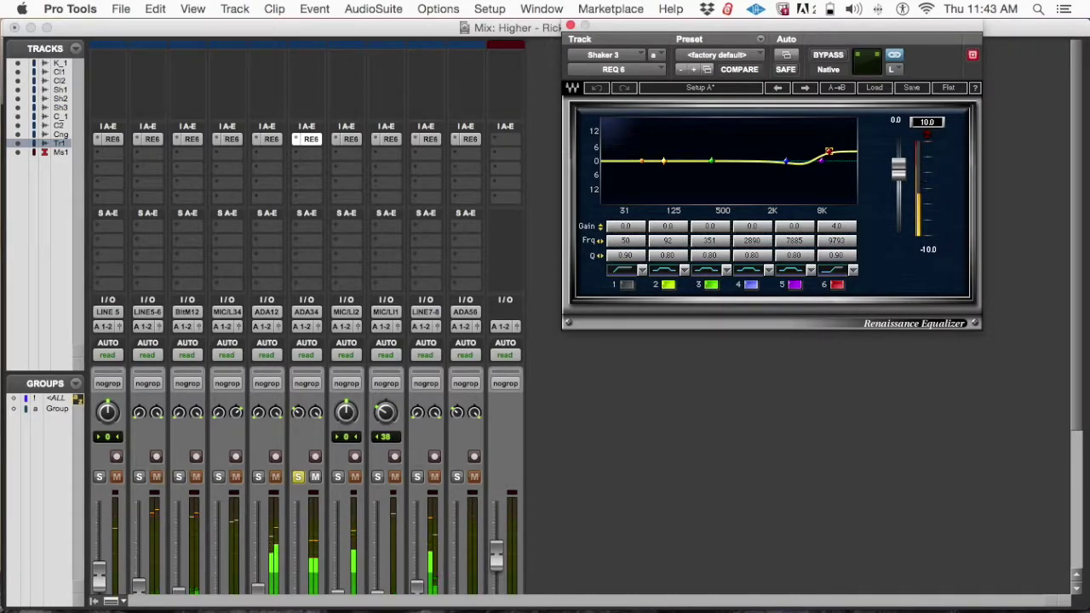
Reduce Shaker 3's band 6 boost to 3.5 dB, and enable its band 1 low cut at about 226 Hz
drag(828, 150, 828, 152)
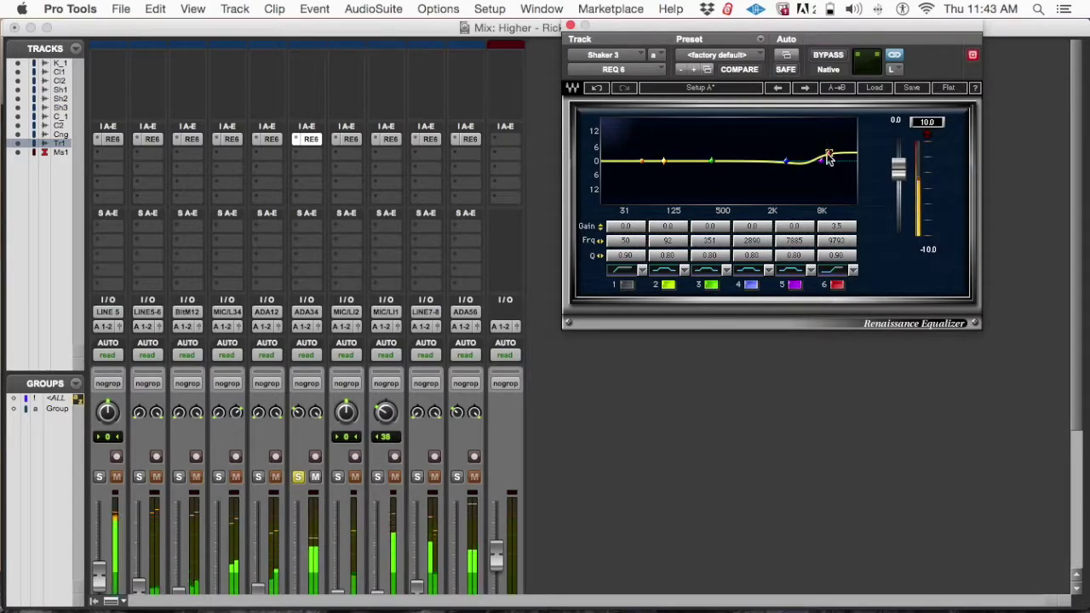
click(625, 284)
drag(643, 164, 728, 176)
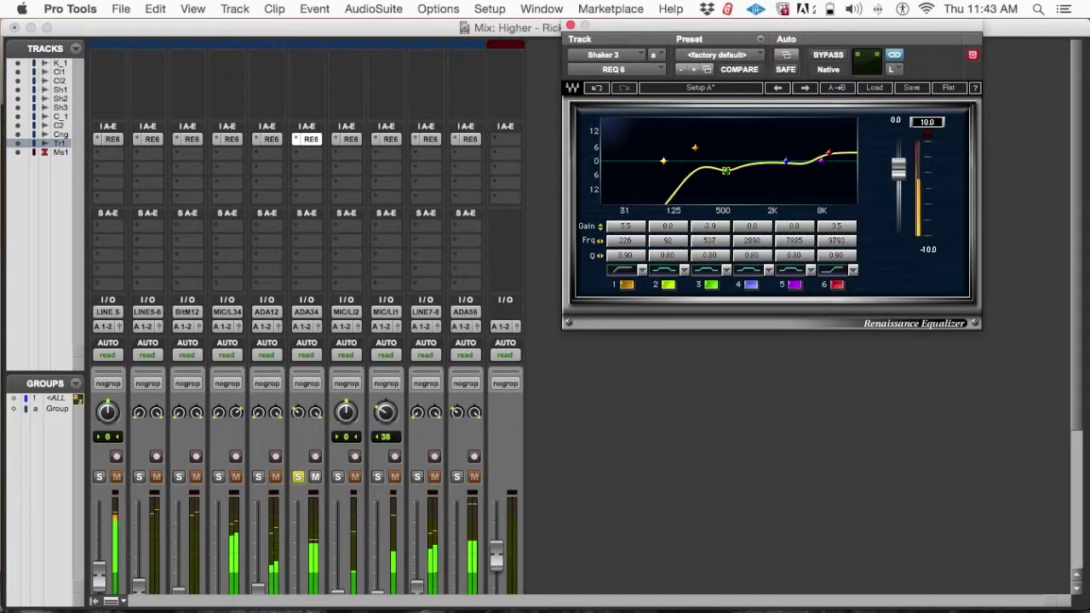
Sweep a boosted band 3 around 500 Hz on Shaker 3's equalizer, and cut it by about 3.5 dB at 475 Hz
drag(725, 167, 728, 139)
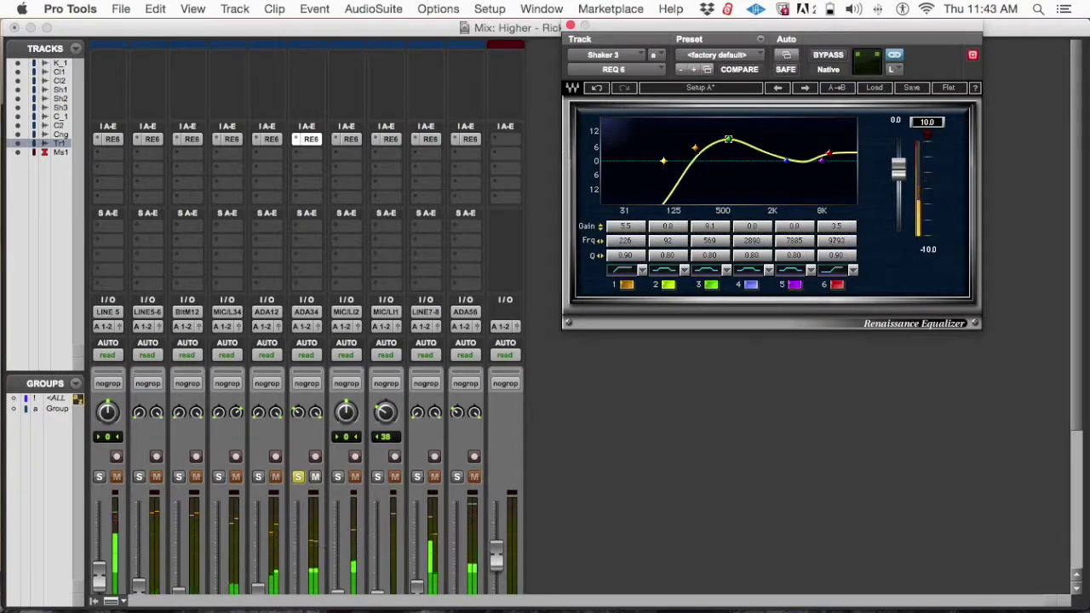
mouse_move(728, 139)
mouse_down()
mouse_move(726, 157)
mouse_move(727, 146)
mouse_up()
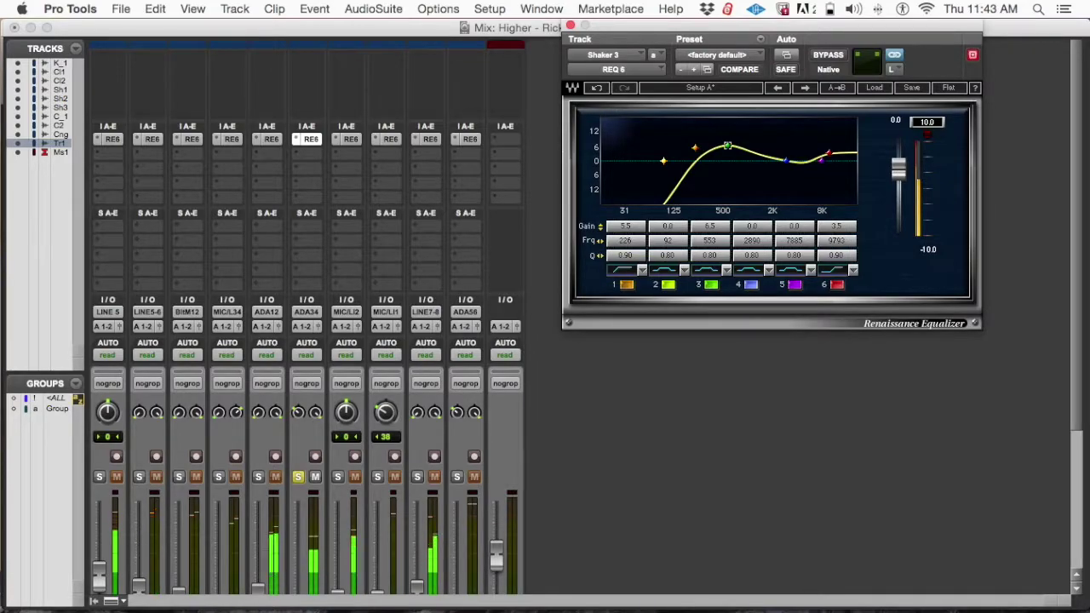
drag(726, 145, 724, 138)
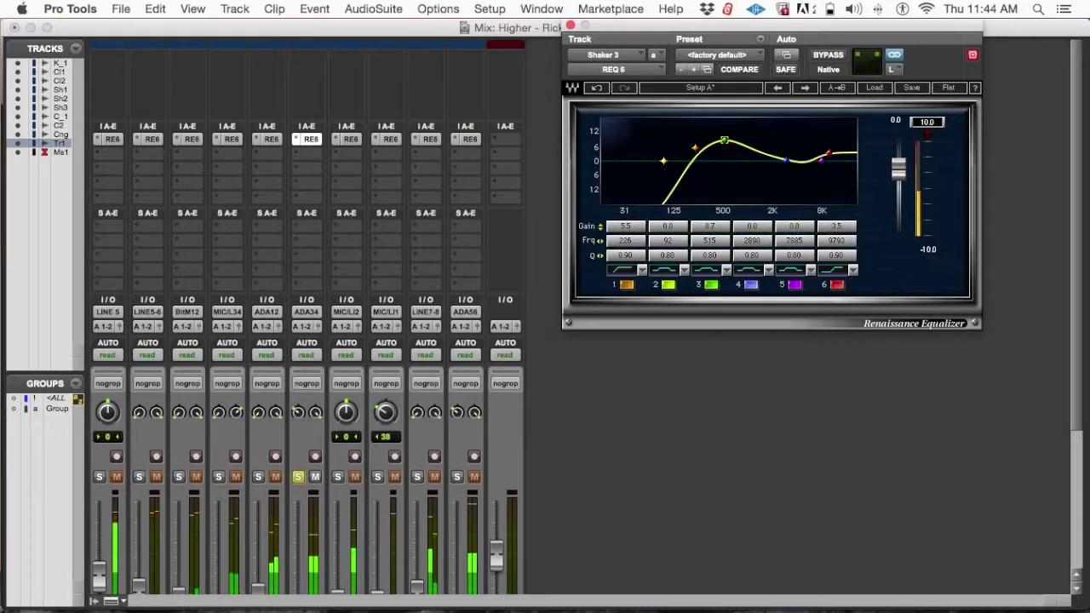
drag(724, 139, 725, 139)
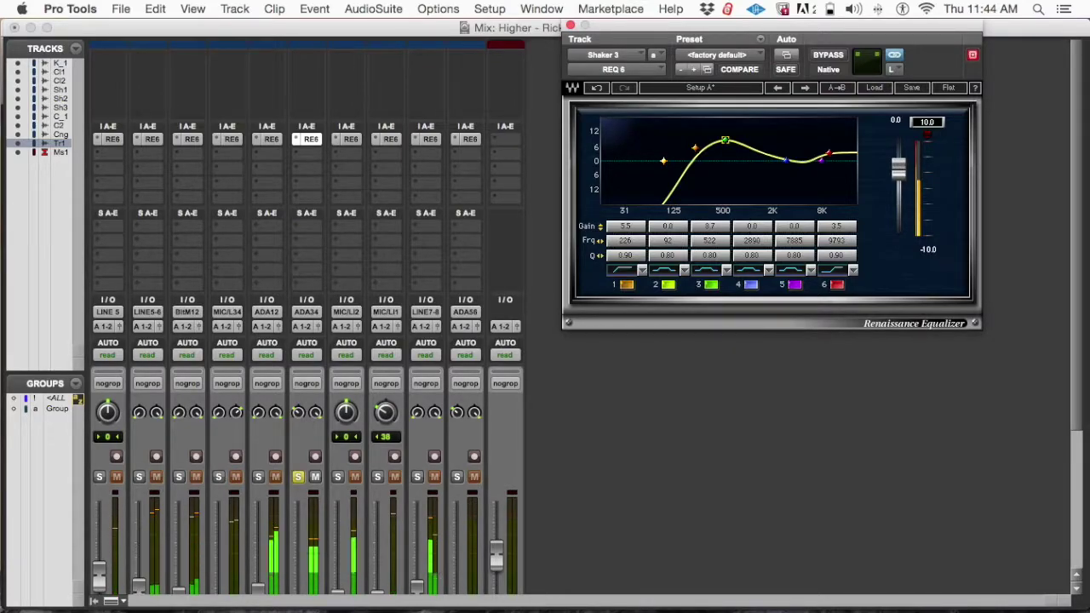
drag(724, 139, 725, 134)
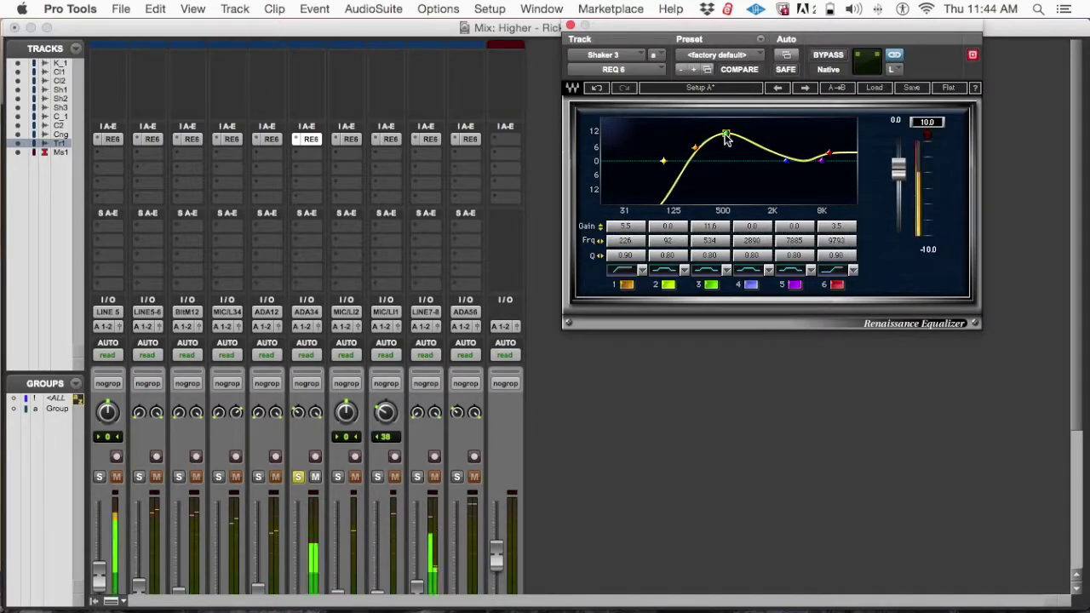
mouse_move(725, 133)
mouse_down()
mouse_move(721, 171)
mouse_move(723, 135)
mouse_up()
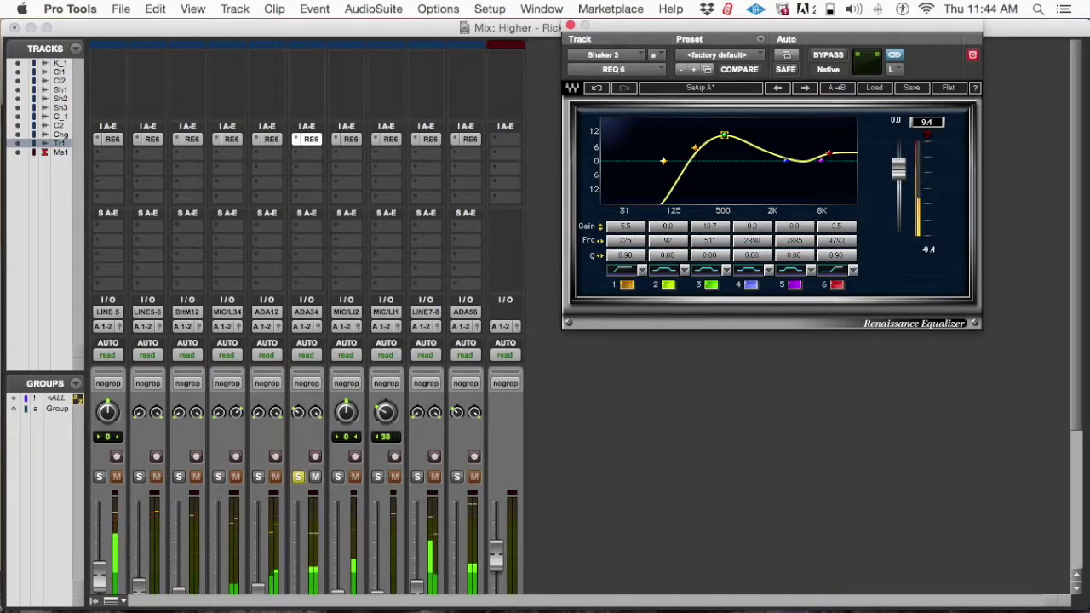
drag(723, 135, 722, 174)
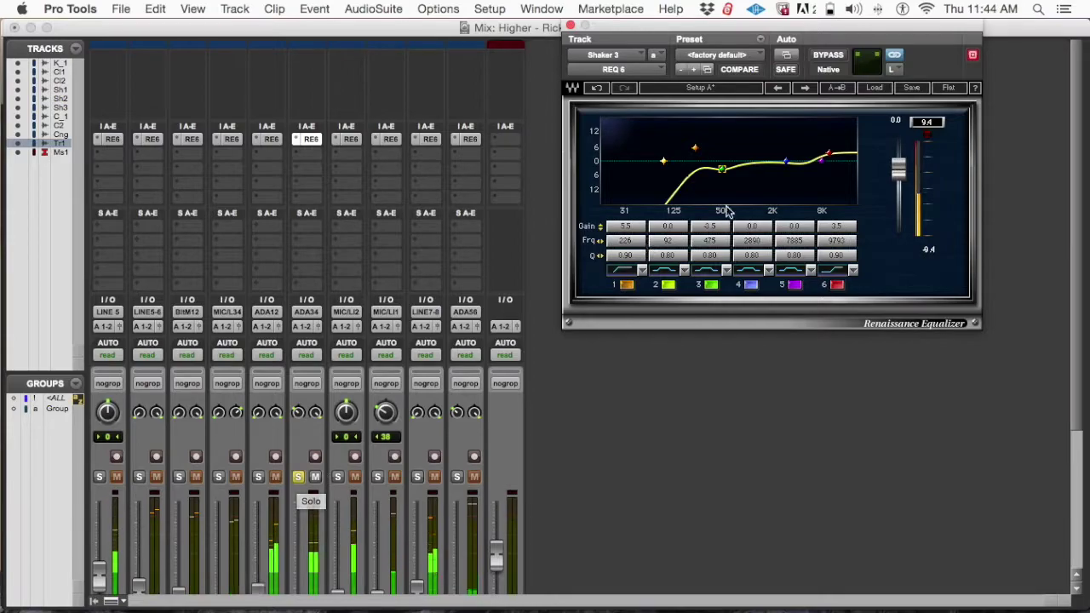
Unsolo Shaker 3, solo Cowbell 1, and open Cowbell 1's REQ 6 equalizer
scroll(550, 516, down, 5)
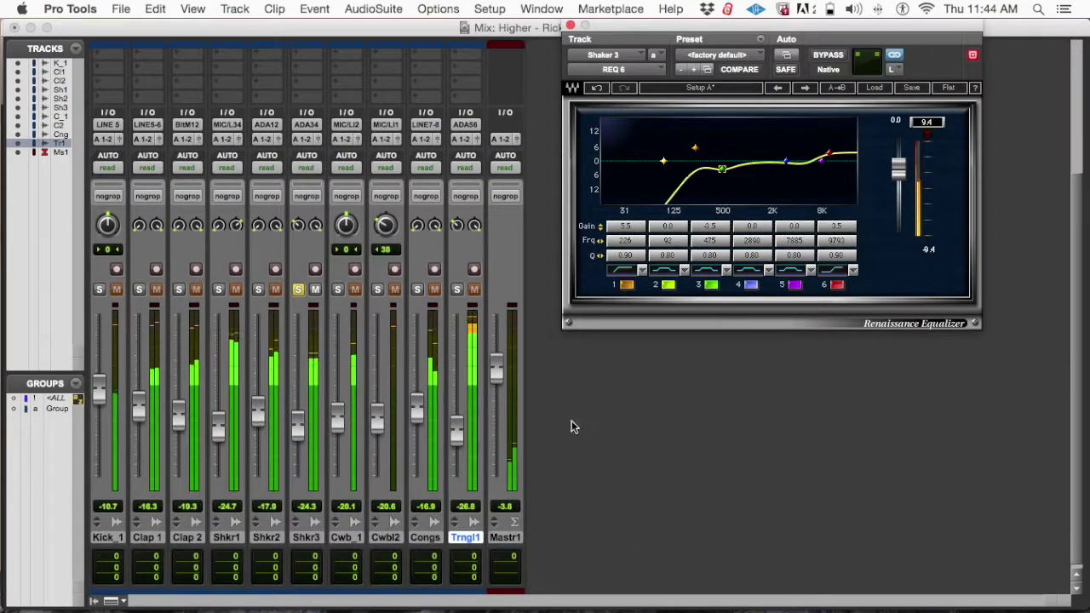
click(298, 287)
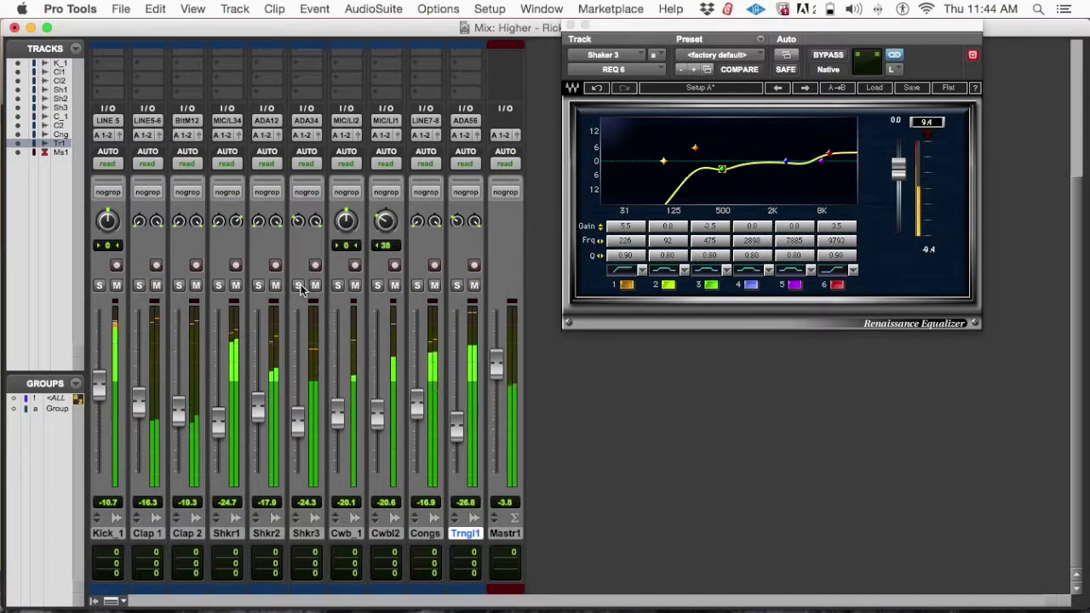
scroll(299, 290, up, 1)
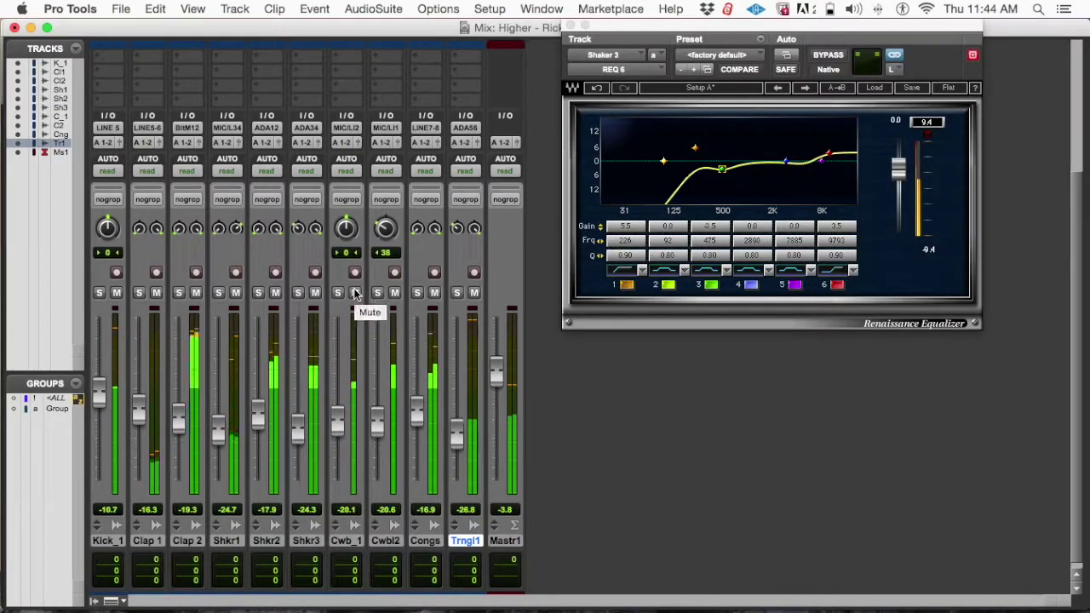
click(338, 294)
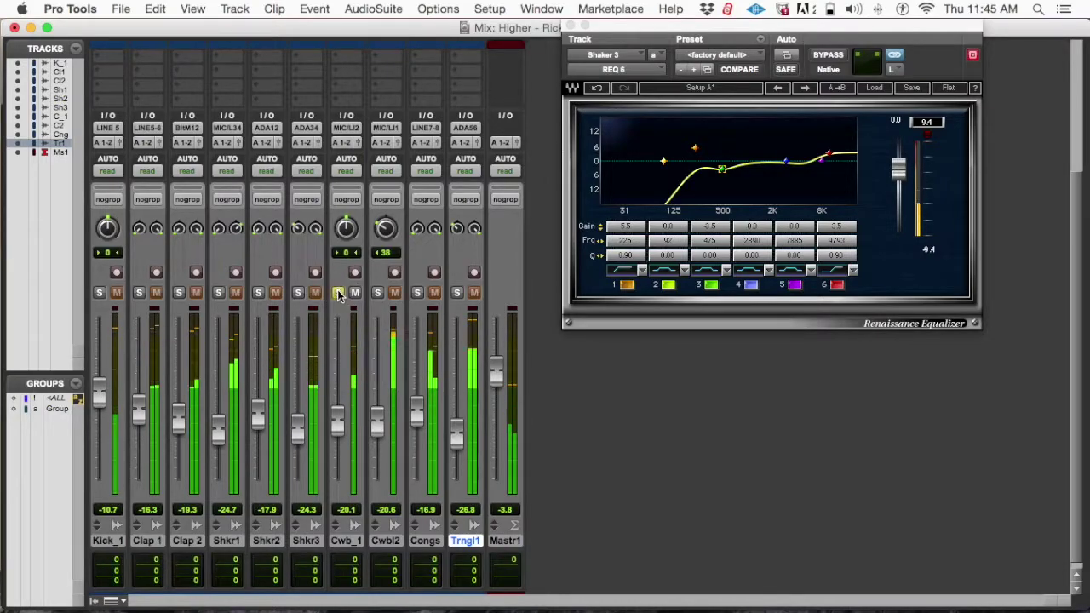
scroll(411, 280, up, 5)
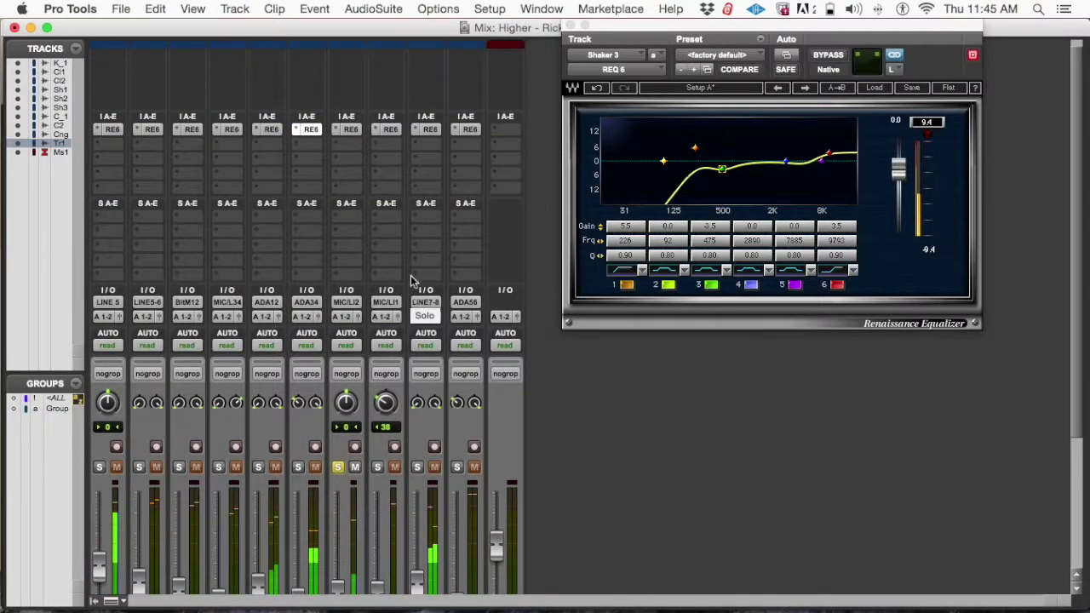
click(347, 130)
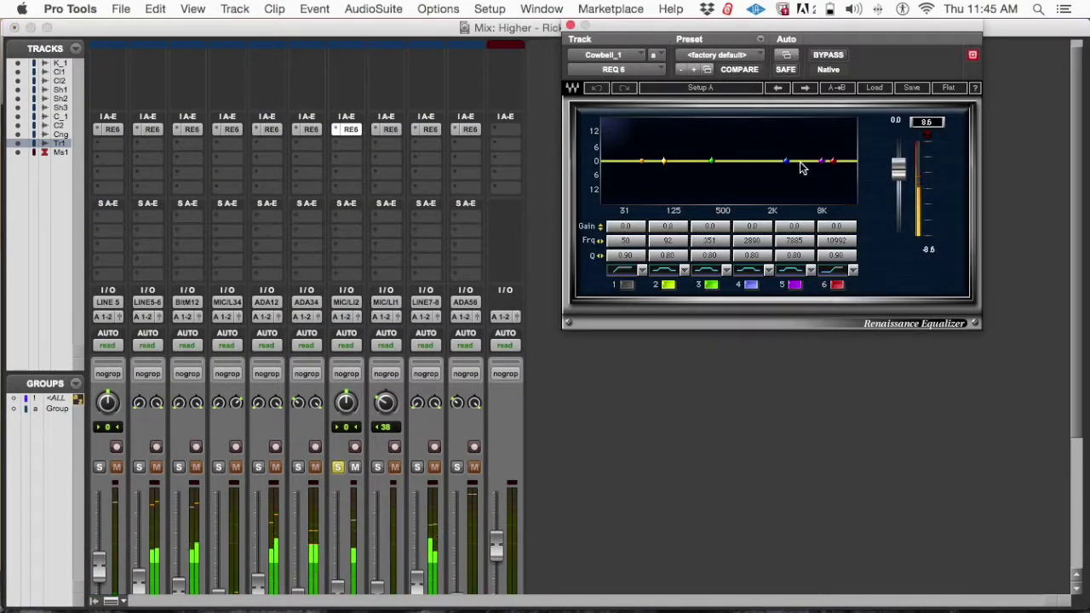
Sweep band 4 on Cowbell 1's equalizer and set it to a 3.2 dB boost at 1847 Hz with a Q of about 3.26
drag(776, 161, 759, 133)
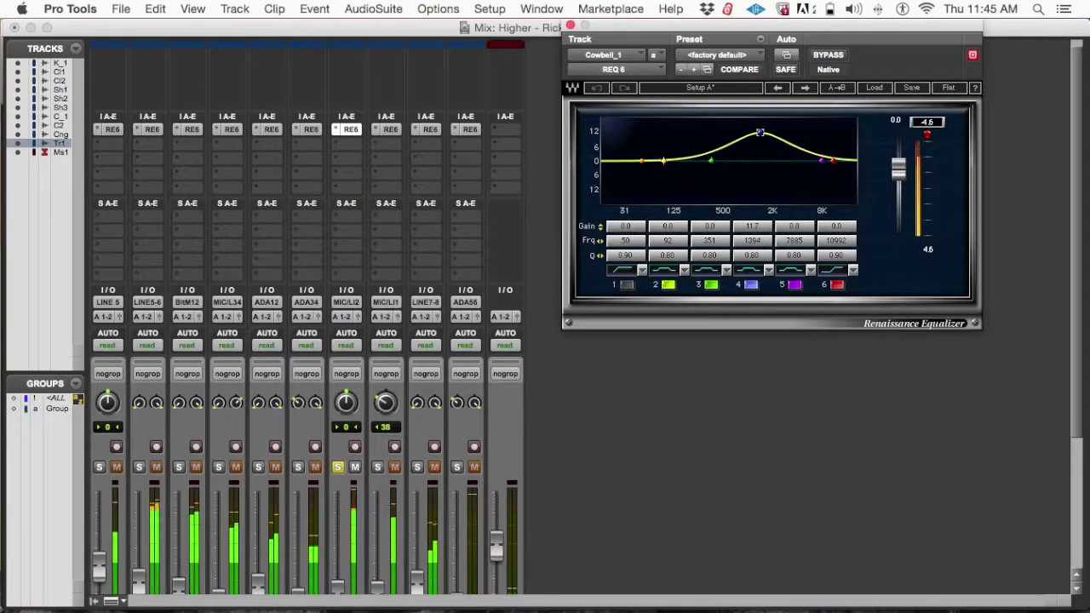
drag(759, 133, 760, 146)
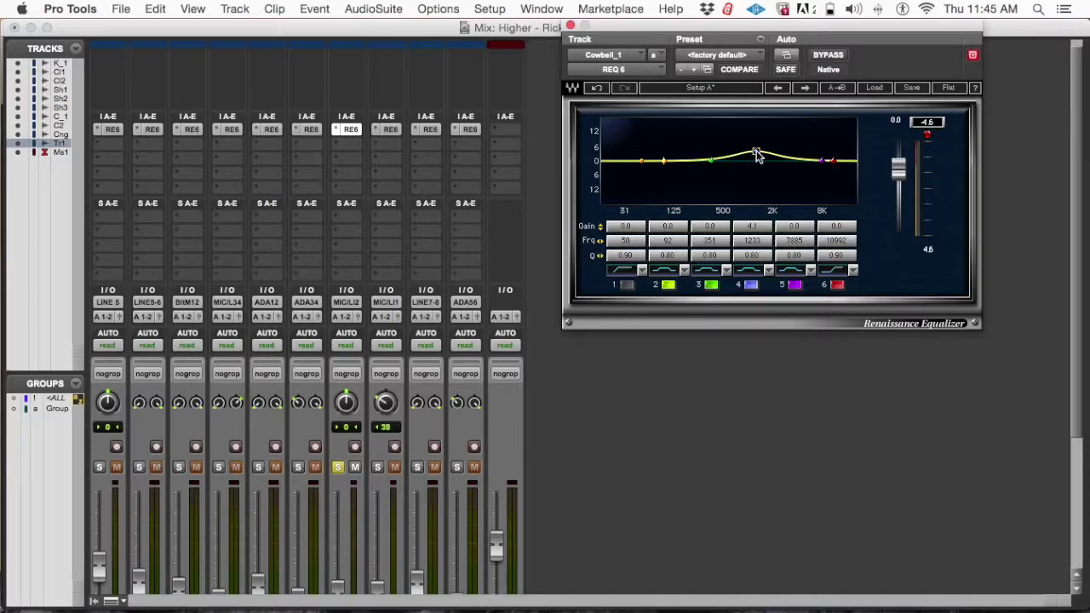
drag(755, 151, 755, 154)
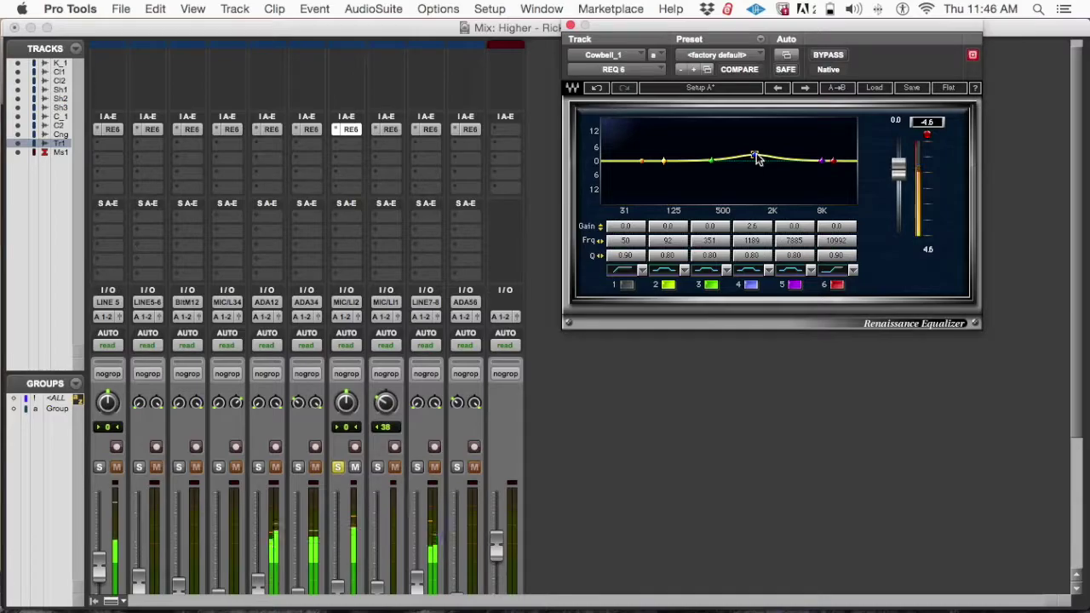
drag(756, 159, 768, 140)
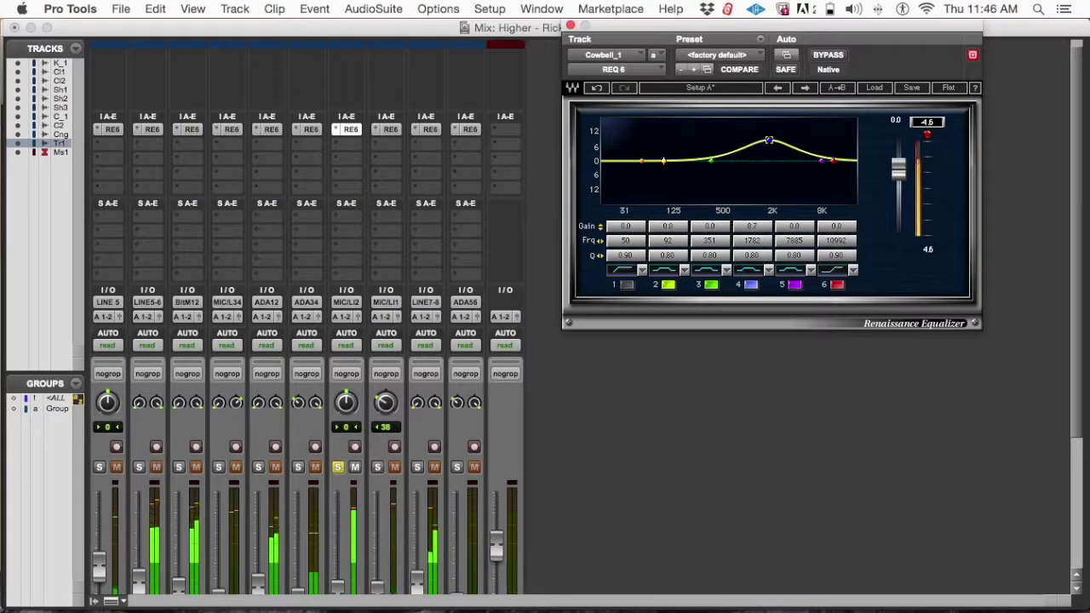
drag(768, 139, 769, 155)
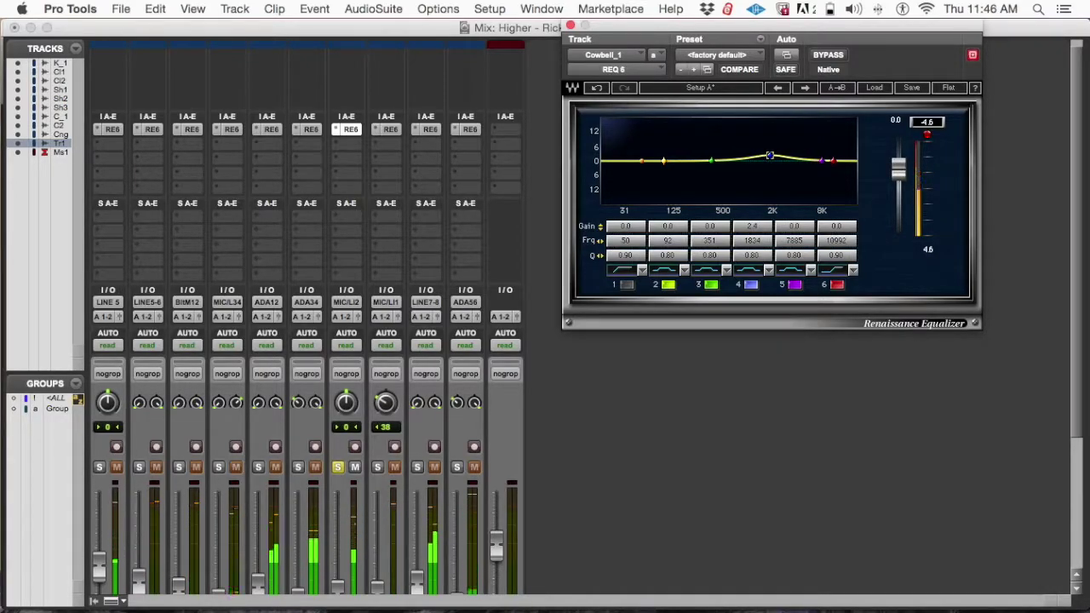
drag(769, 154, 769, 155)
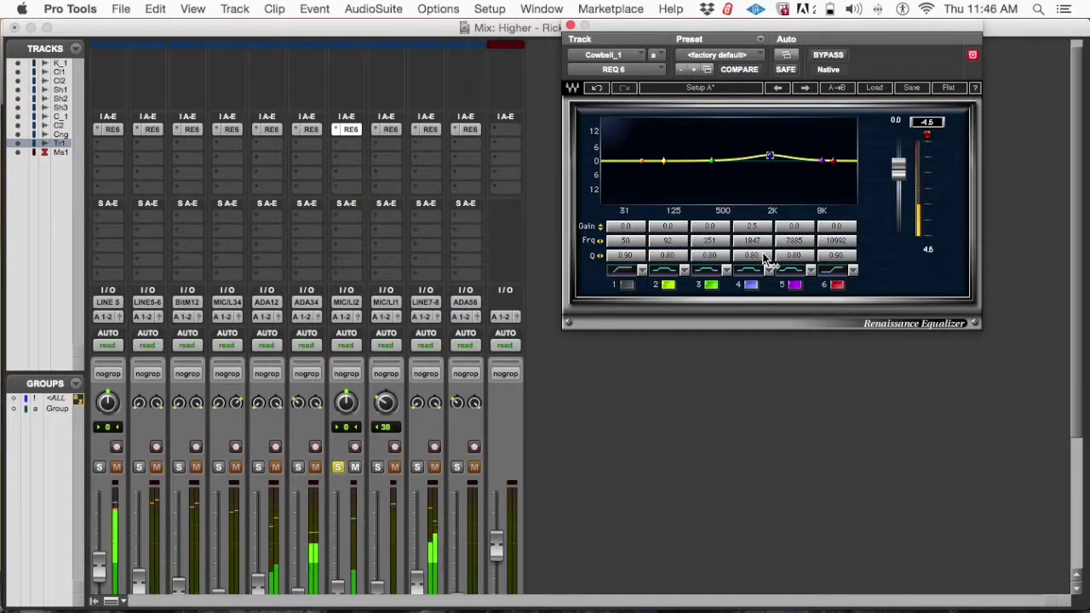
mouse_move(751, 258)
mouse_down()
mouse_move(752, 243)
mouse_move(752, 259)
mouse_up()
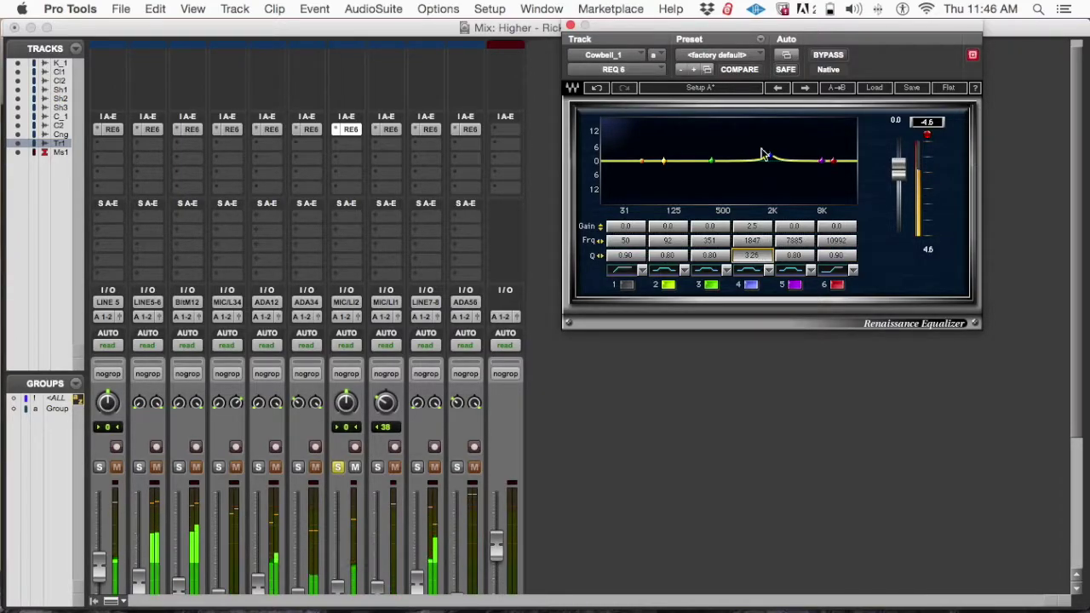
drag(769, 156, 769, 154)
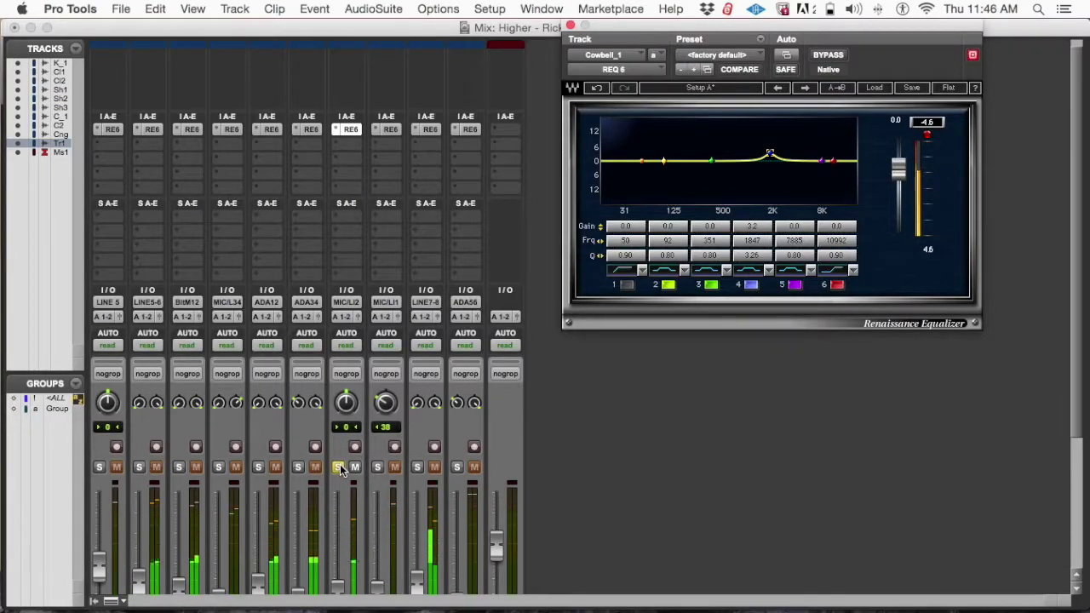
Listen to Cowbell 1 in the full mix, solo it again, and boost its band 6 to about 1.0 dB at 9935 Hz
click(339, 467)
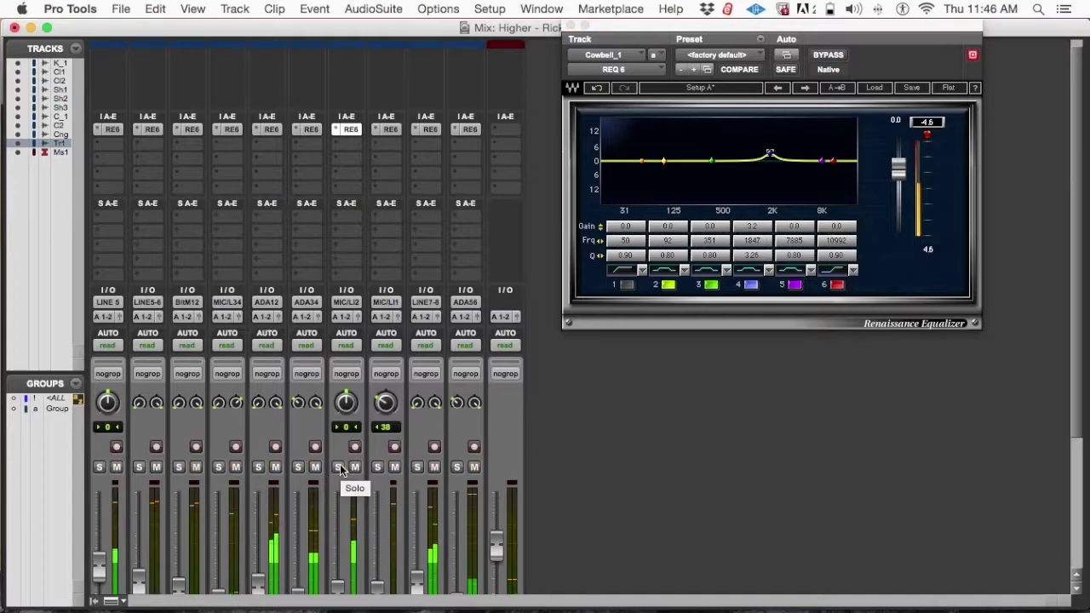
scroll(392, 470, down, 5)
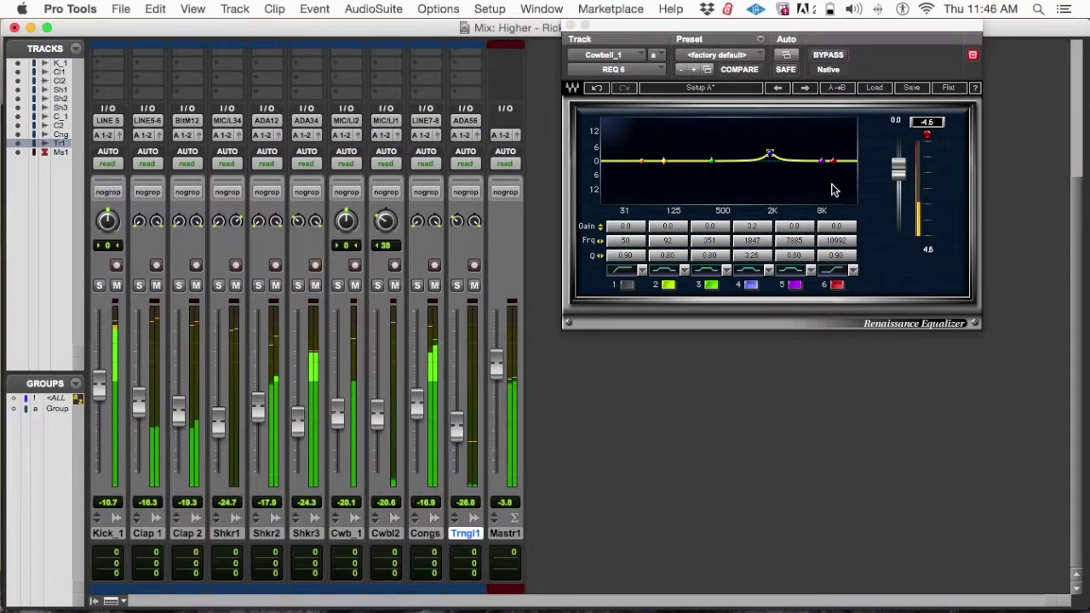
click(770, 157)
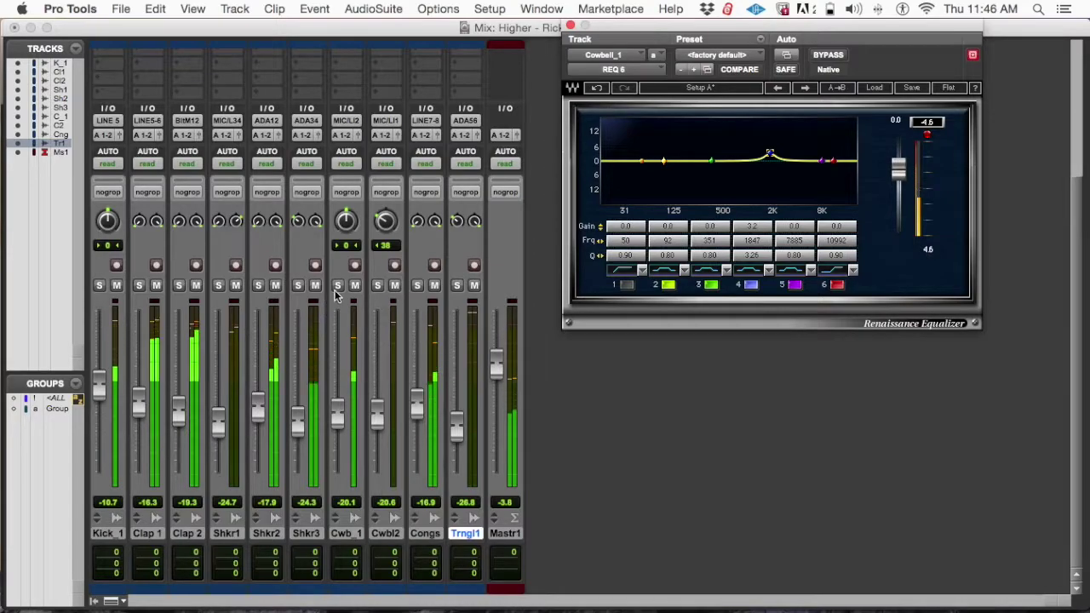
click(338, 287)
mouse_move(833, 161)
mouse_down()
mouse_move(830, 124)
mouse_move(826, 158)
mouse_up()
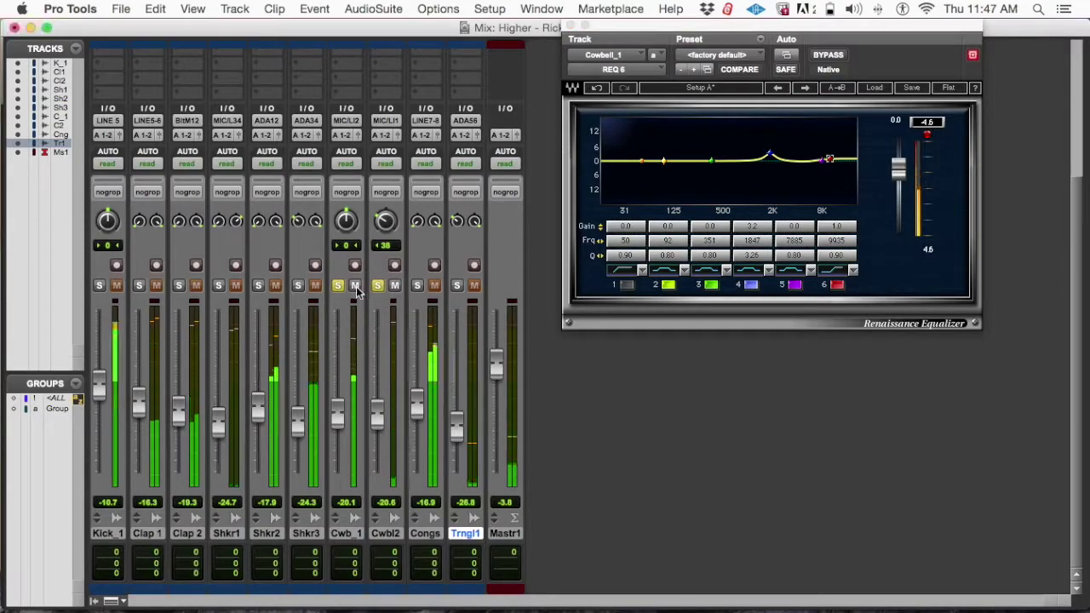
Solo Cowbell 2 in place of Cowbell 1, and open Cowbell 2's REQ 6 equalizer
click(377, 285)
scroll(372, 277, up, 2)
scroll(371, 275, up, 3)
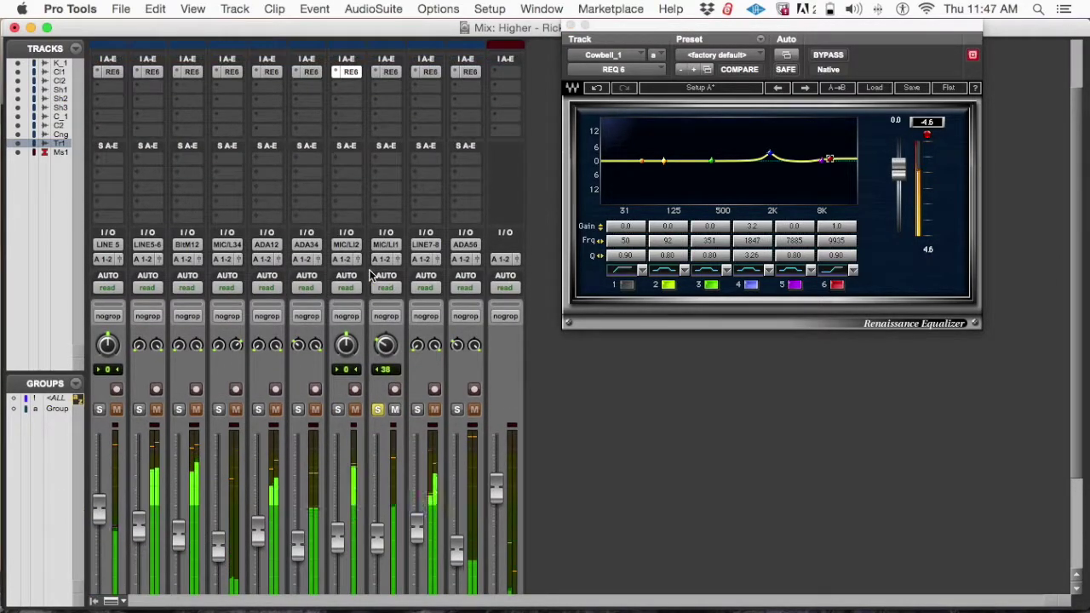
click(389, 139)
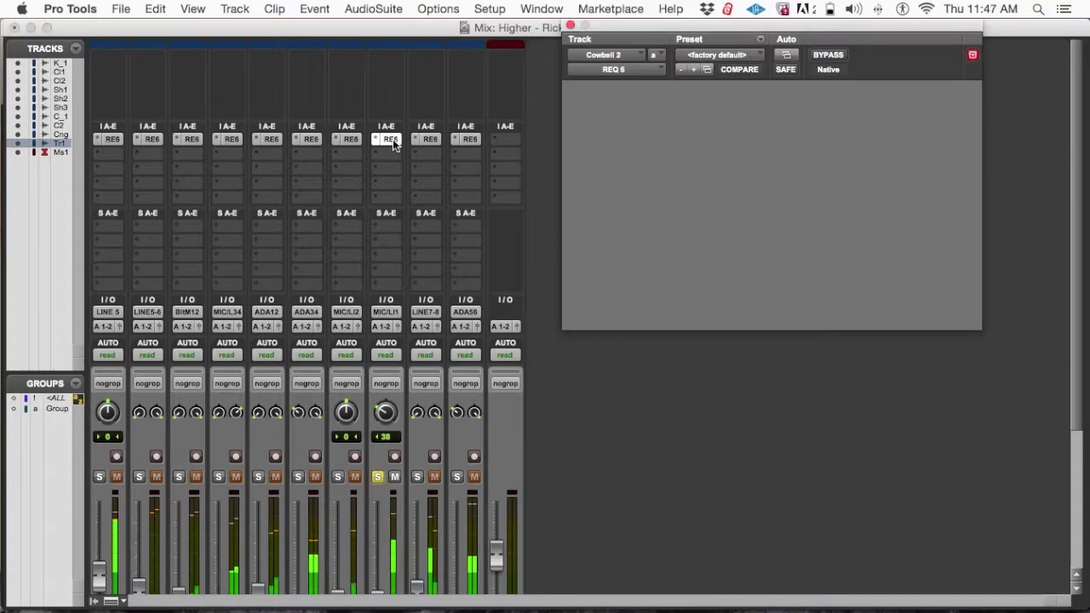
Boost band 4 of Cowbell 2's equalizer to about 5.4 dB at 1821 Hz with a Q of 3.80
mouse_move(786, 162)
mouse_down()
mouse_move(770, 161)
mouse_move(770, 146)
mouse_up()
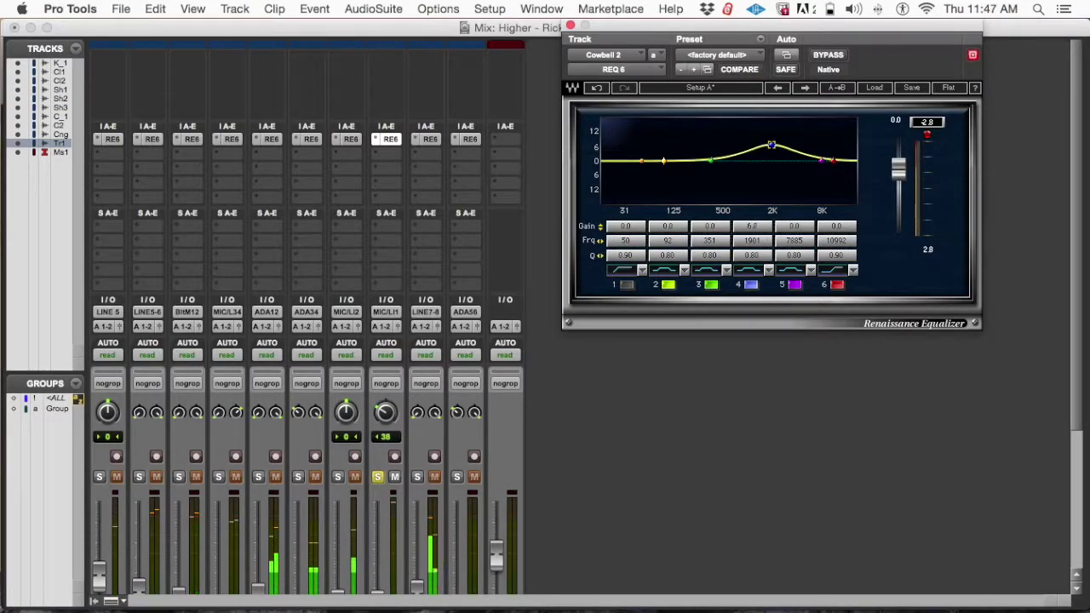
drag(771, 142, 769, 149)
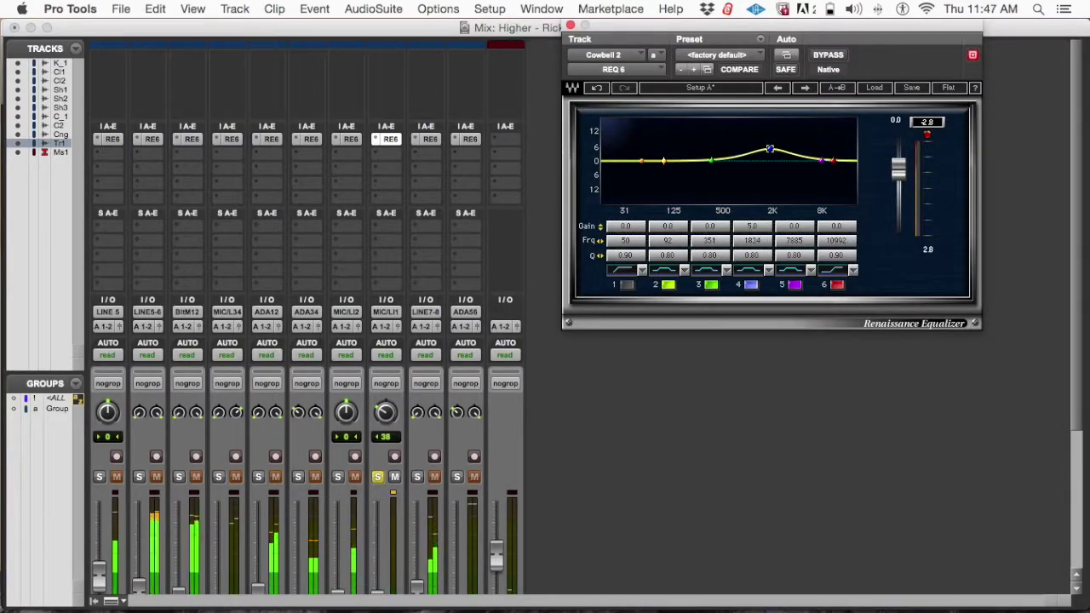
drag(752, 256, 751, 243)
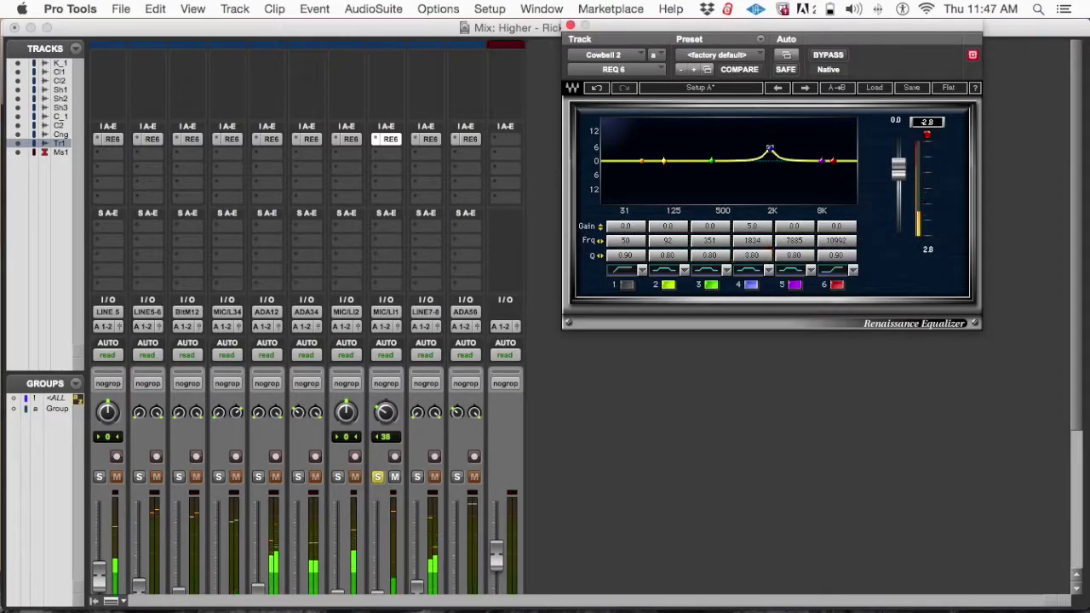
drag(769, 136, 768, 149)
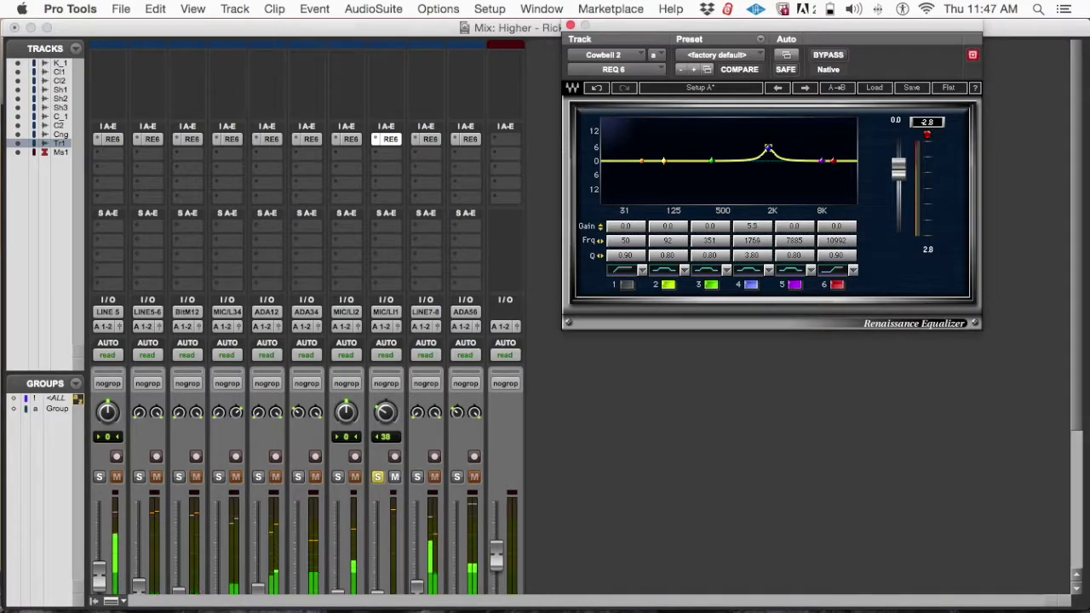
drag(769, 149, 769, 150)
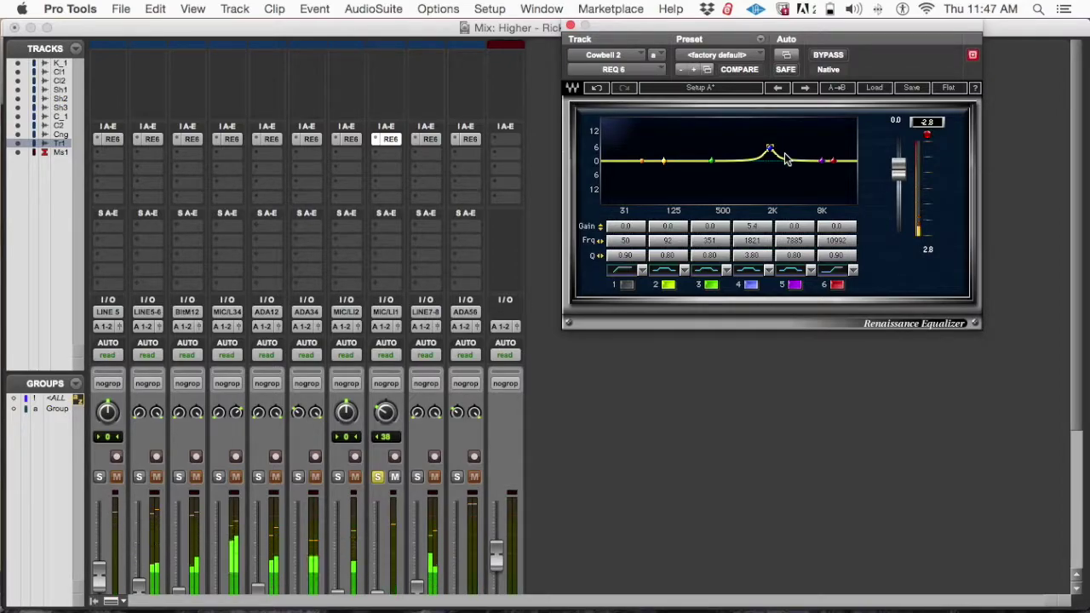
Enable the band 1 low cut on Cowbell 2's equalizer and raise its cutoff to about 125 Hz
click(626, 285)
drag(641, 160, 674, 151)
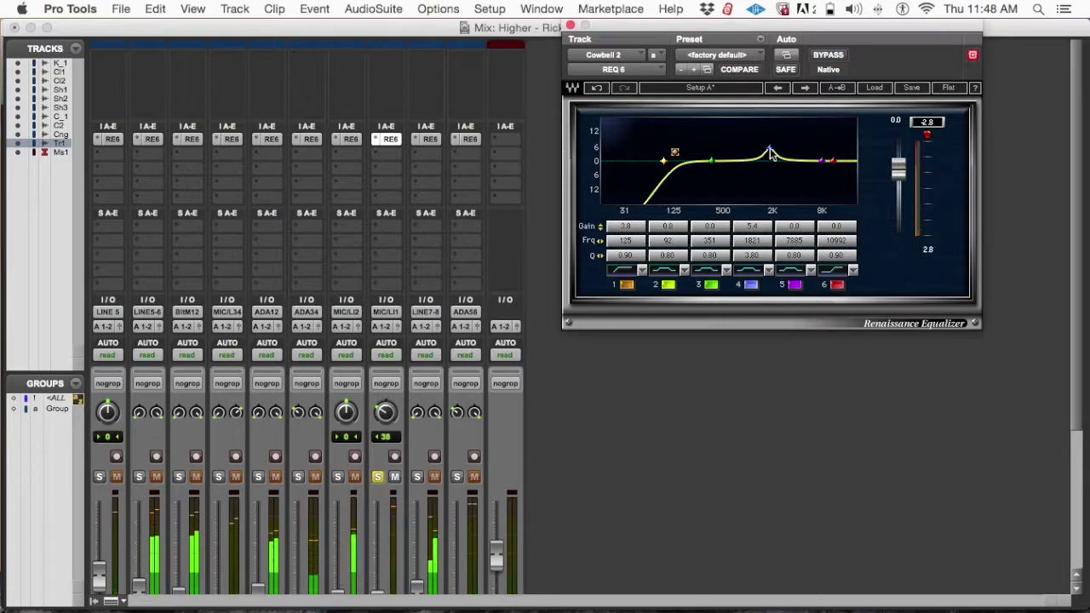
Refine band 4 of Cowbell 2's equalizer to a boost of about 4.5 dB at 1860 Hz
drag(768, 148, 769, 151)
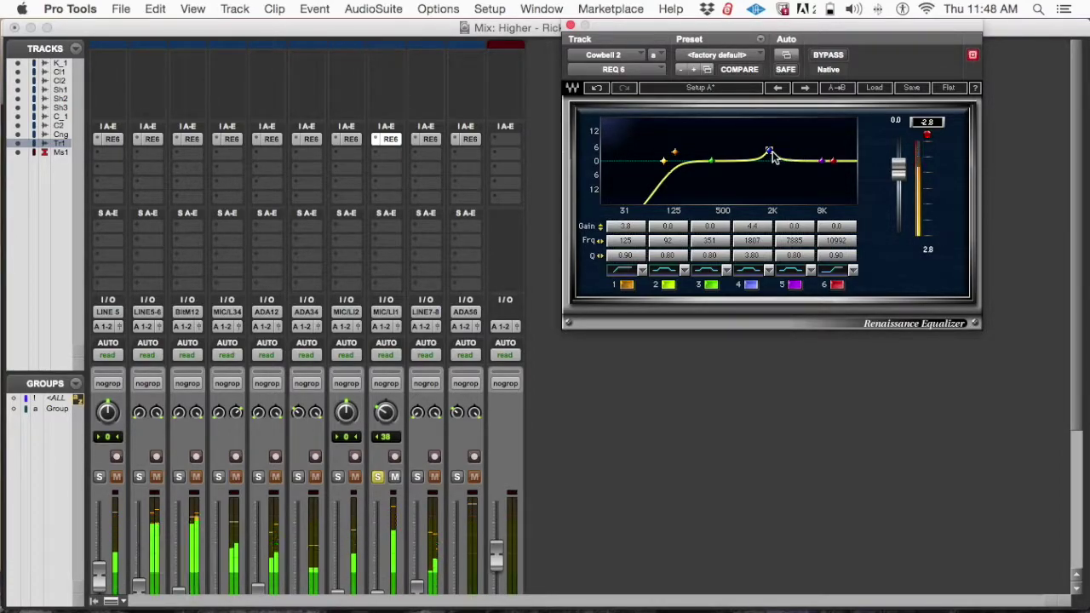
drag(772, 157, 770, 150)
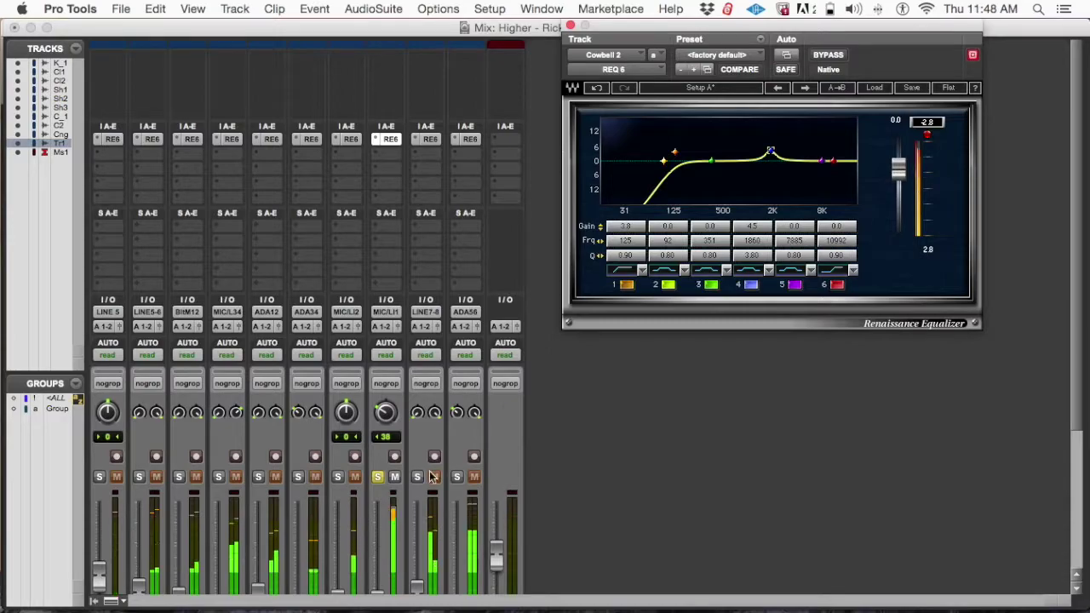
Take Cowbell 2 out of solo, solo the Congas track, and open its REQ 6 equalizer
click(377, 475)
scroll(477, 456, down, 5)
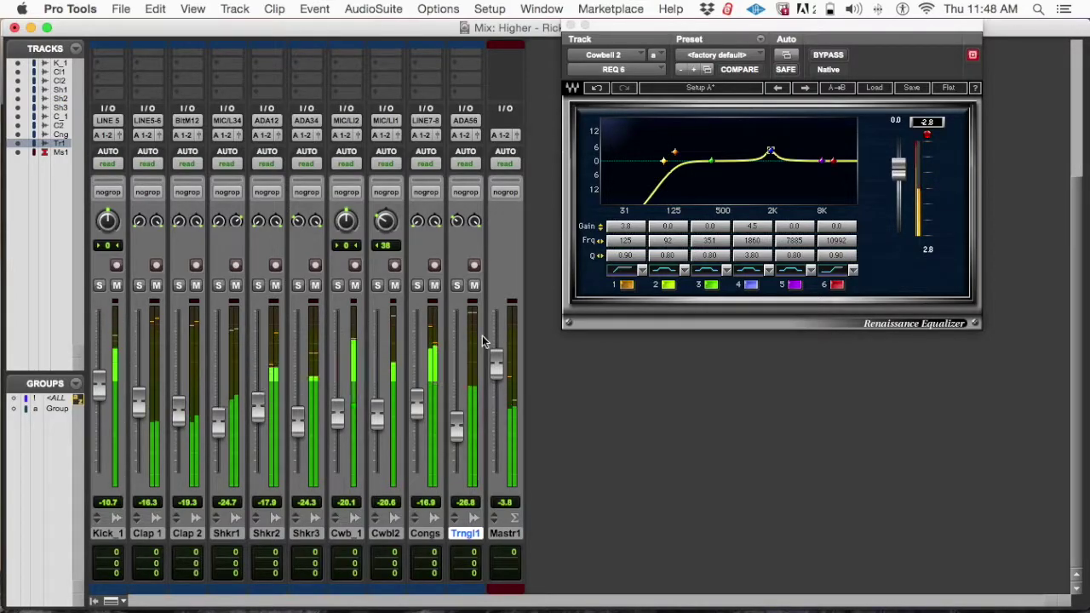
click(417, 285)
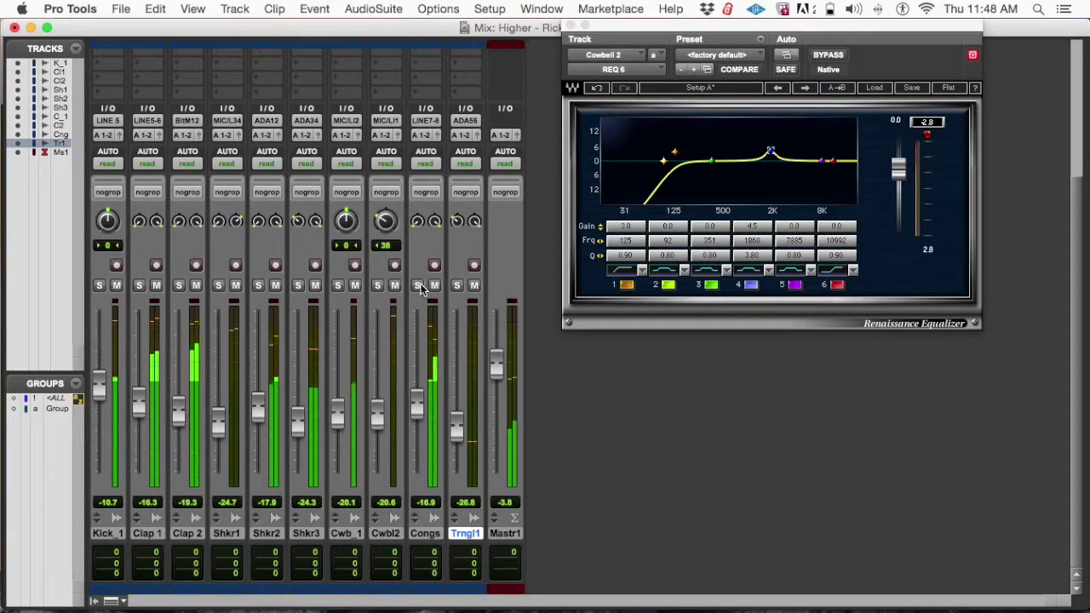
scroll(442, 312, up, 5)
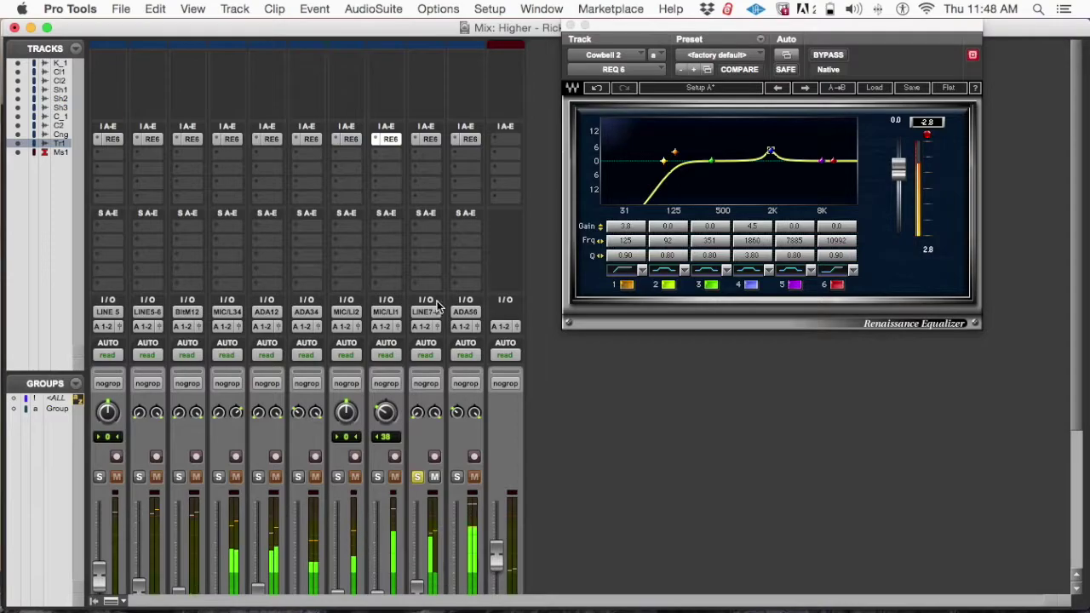
click(430, 139)
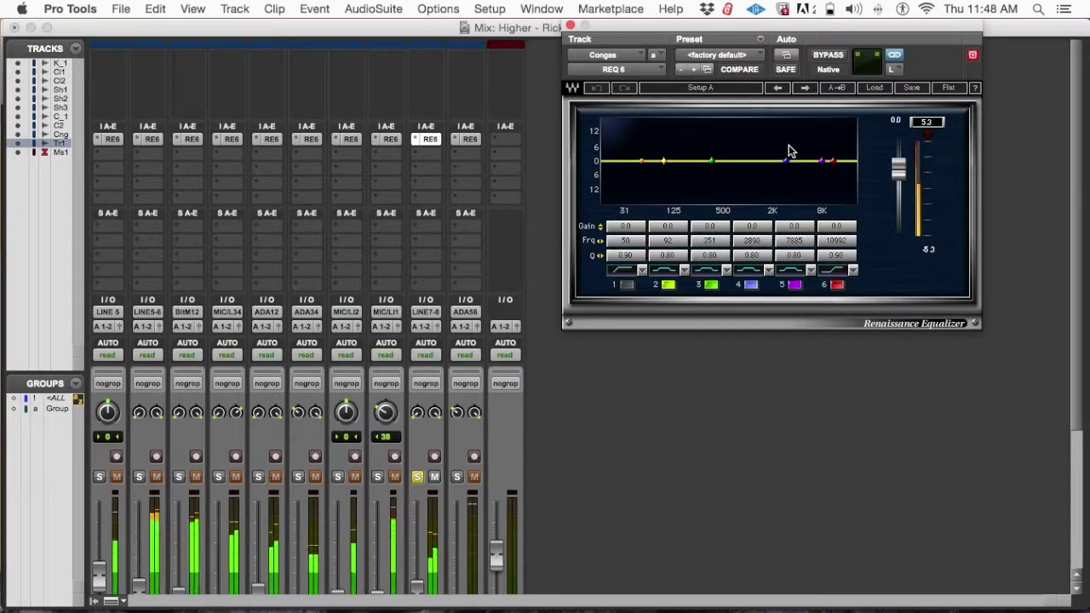
Boost band 4 of the Congas equalizer to about 8.1 dB at 1766 Hz with a Q of about 4.16
drag(786, 161, 767, 144)
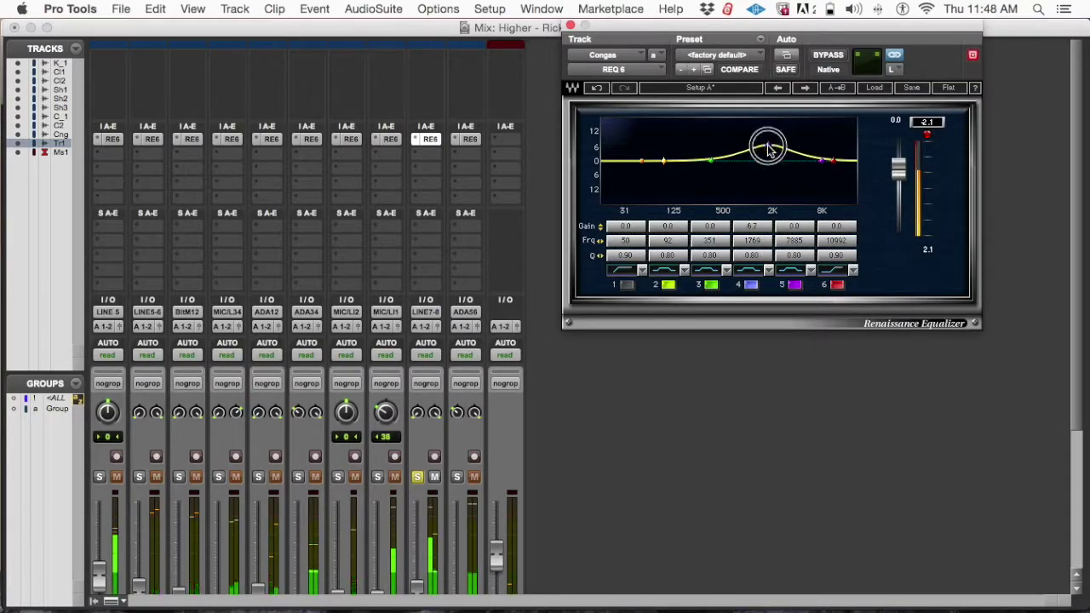
drag(767, 144, 769, 151)
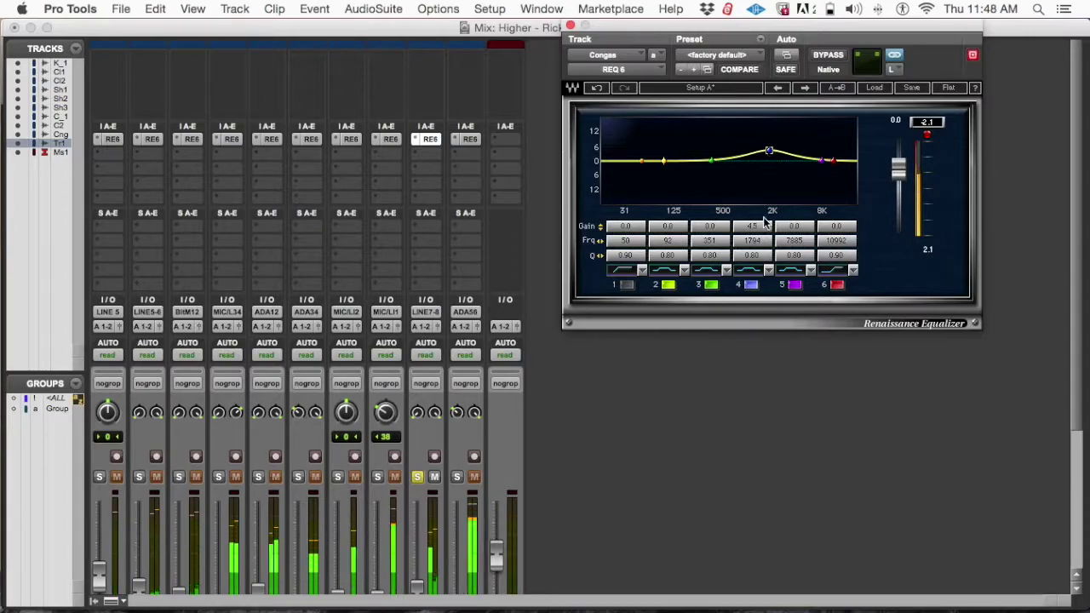
drag(752, 255, 752, 239)
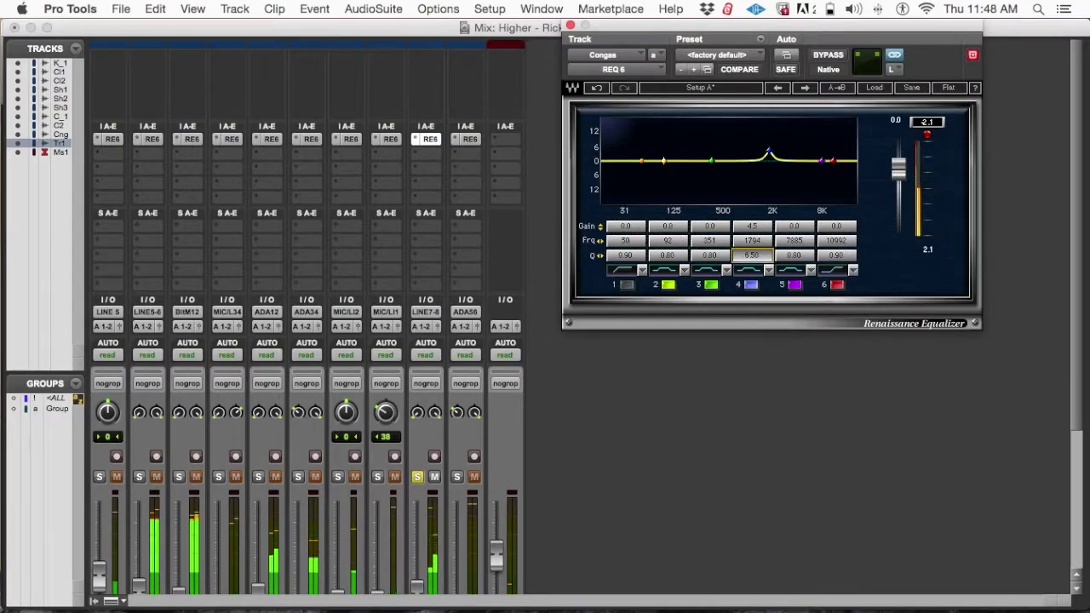
drag(752, 255, 751, 252)
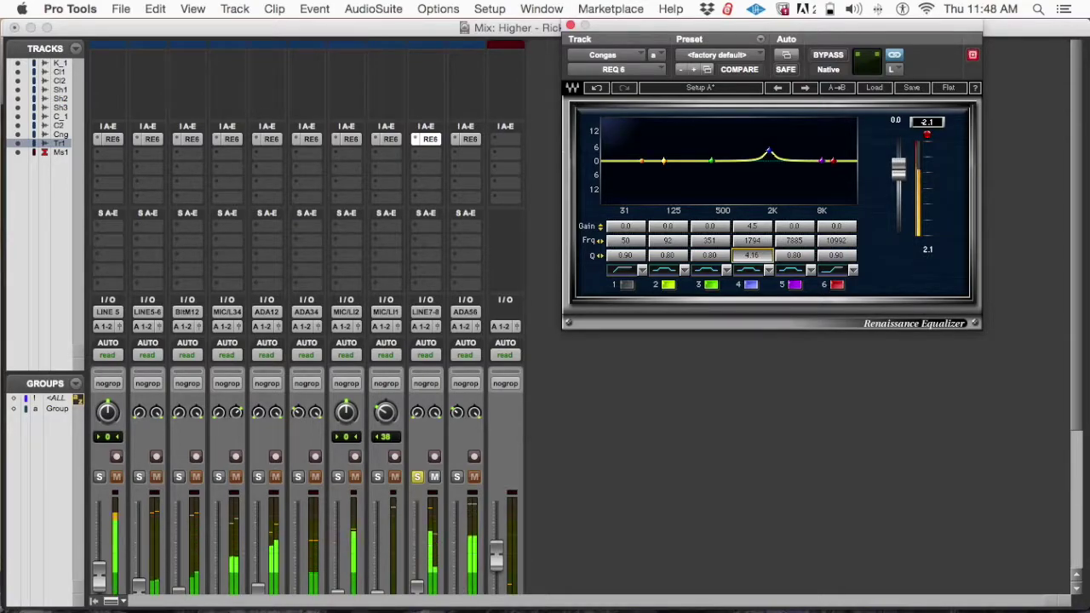
click(769, 156)
drag(772, 149, 769, 141)
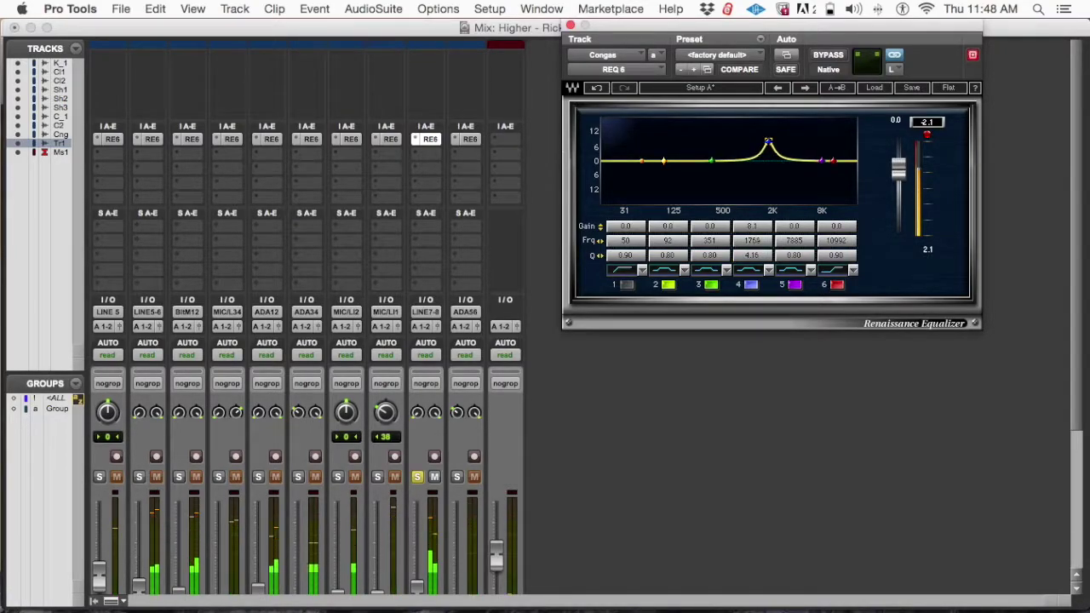
Lower the Congas EQ's band 4 boost to about 4.1 dB at 1888 Hz, comparing it with the bypassed sound
drag(770, 140, 771, 149)
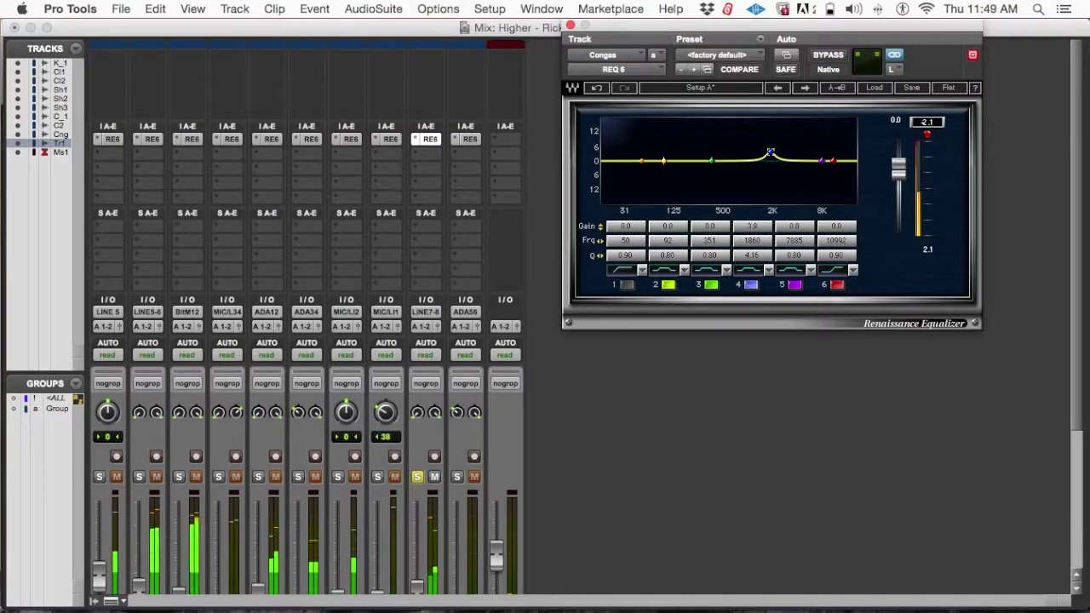
drag(770, 152, 769, 152)
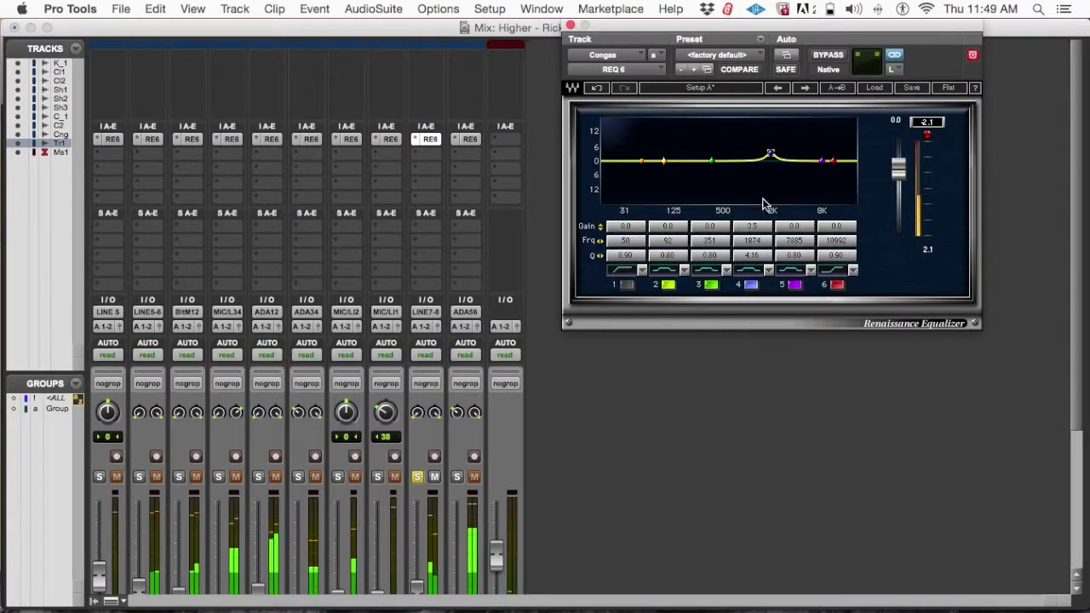
drag(770, 152, 770, 151)
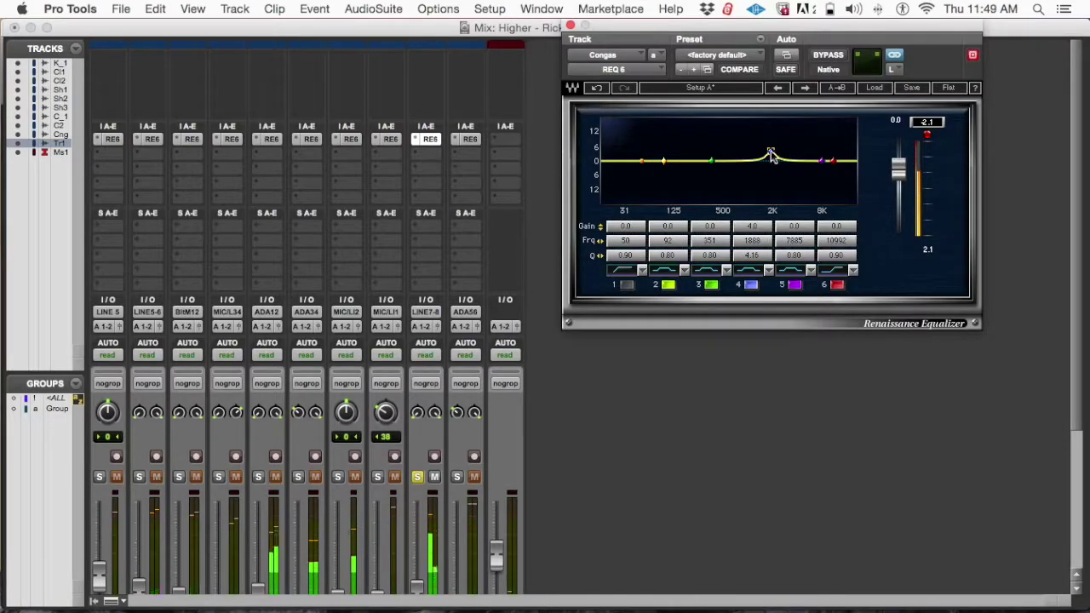
click(827, 56)
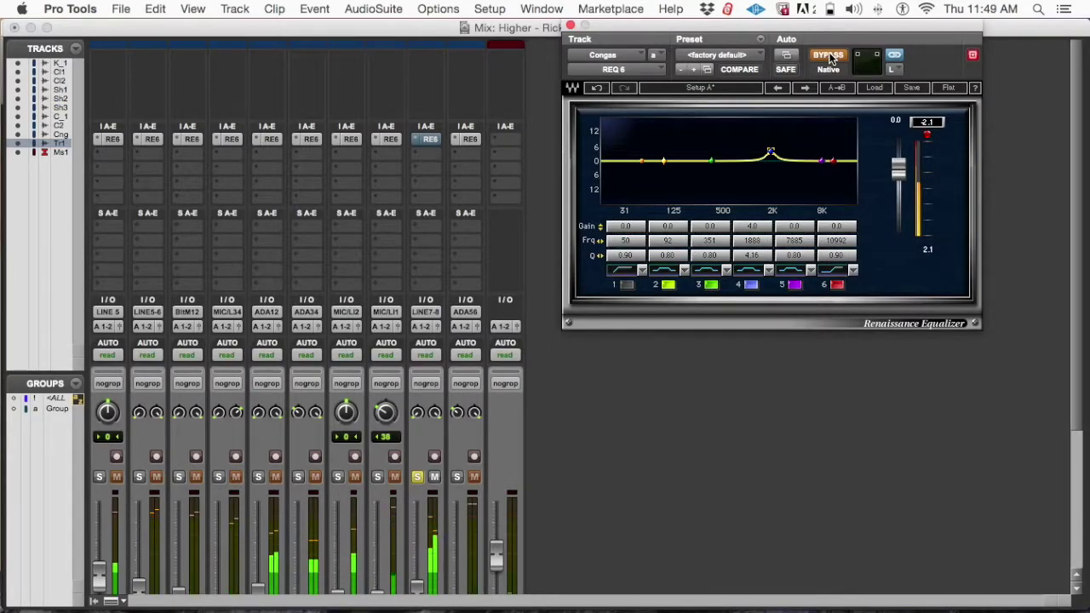
click(830, 57)
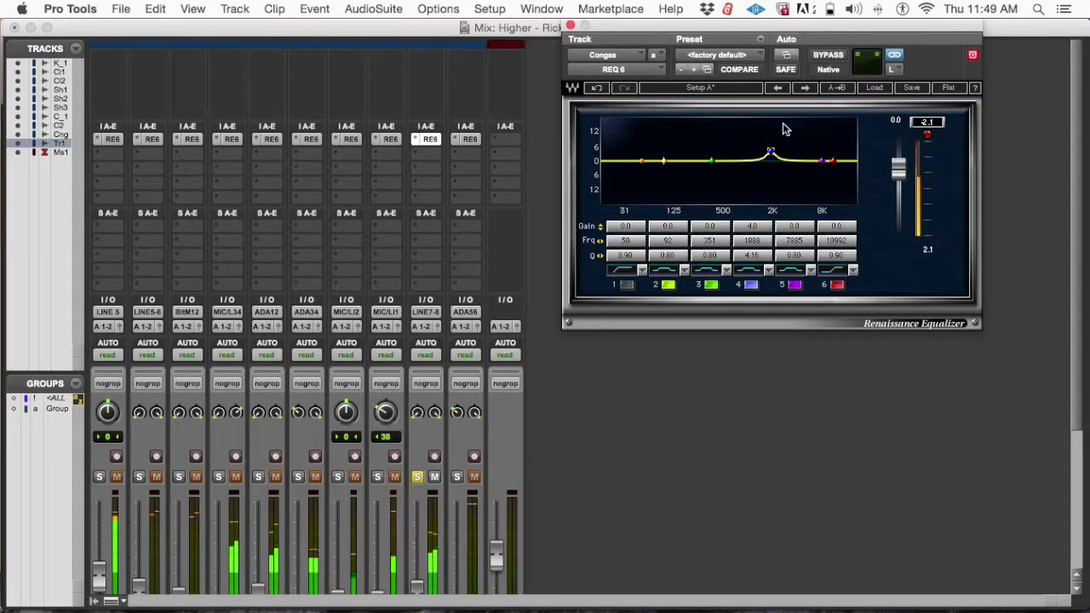
drag(771, 152, 771, 151)
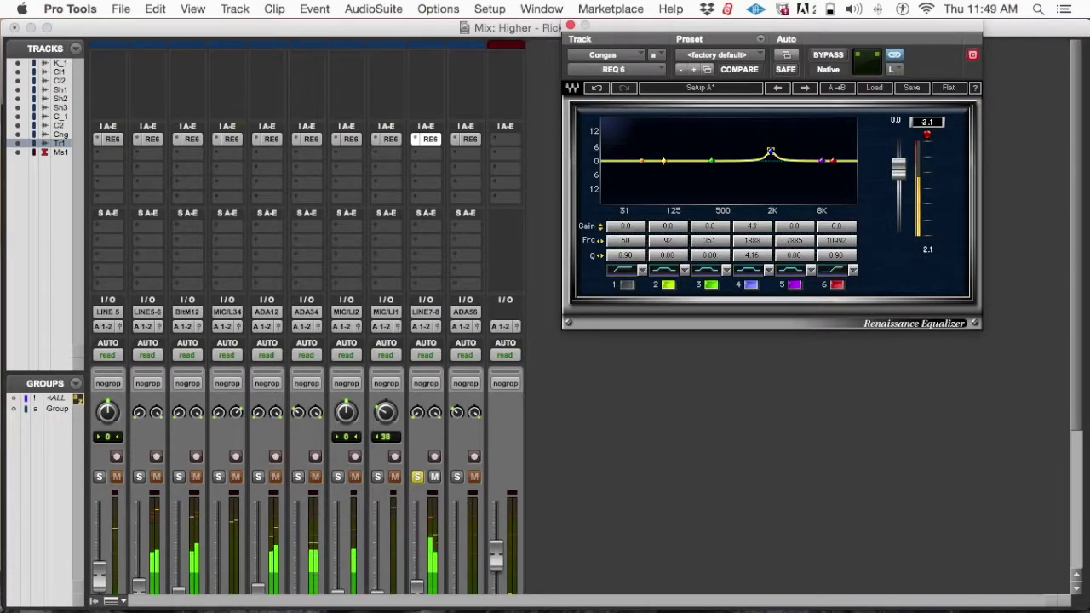
click(827, 56)
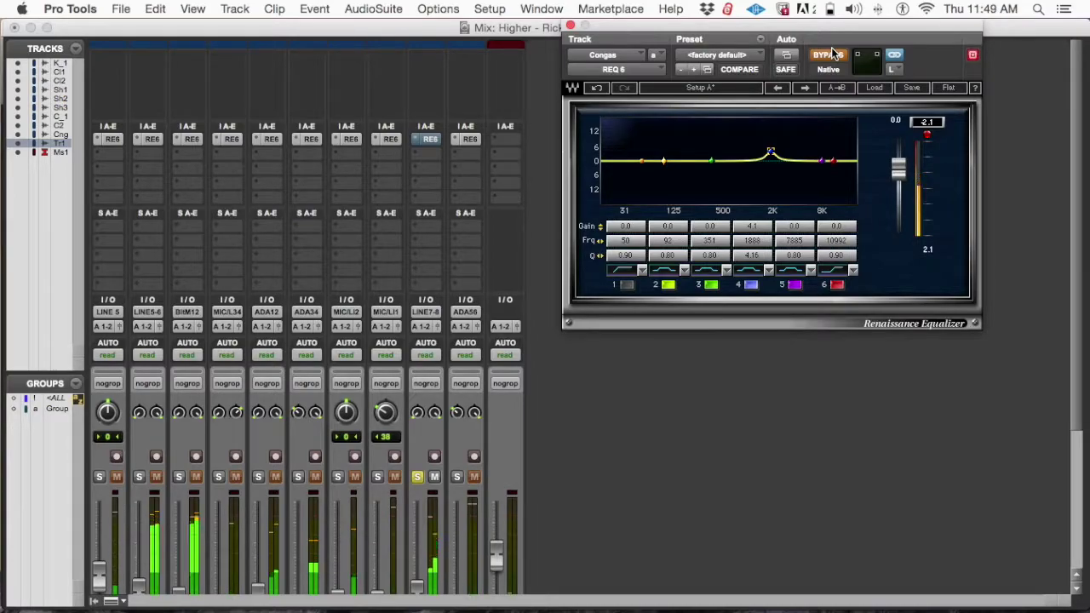
click(831, 54)
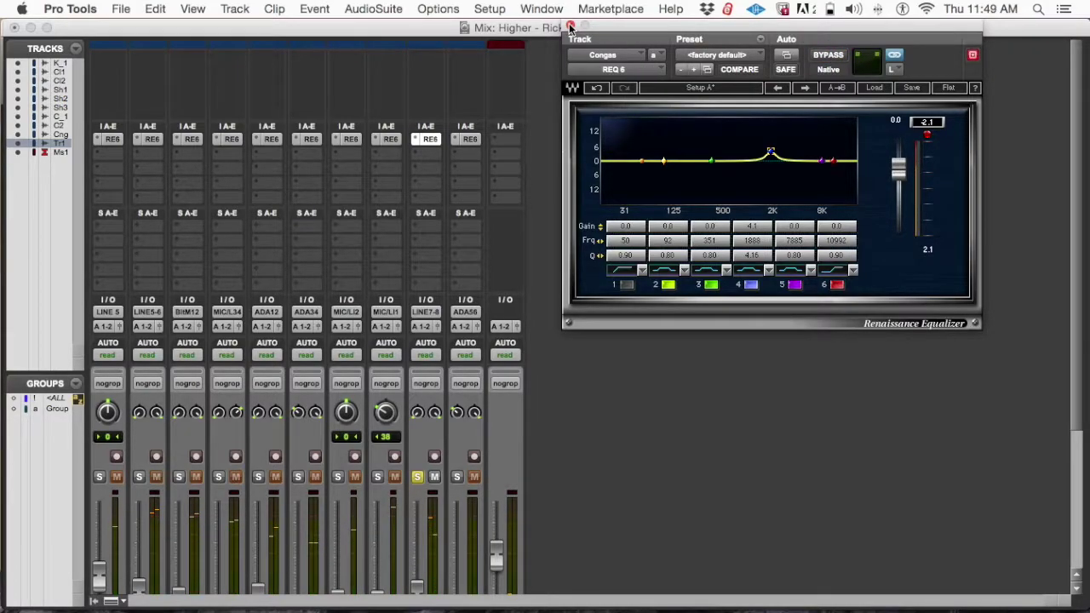
Enable the low-cut filter on band 1 of the Congas EQ and set its frequency to about 36 Hz
click(626, 285)
mouse_move(643, 158)
mouse_down()
mouse_move(754, 158)
mouse_move(620, 153)
mouse_move(639, 153)
mouse_up()
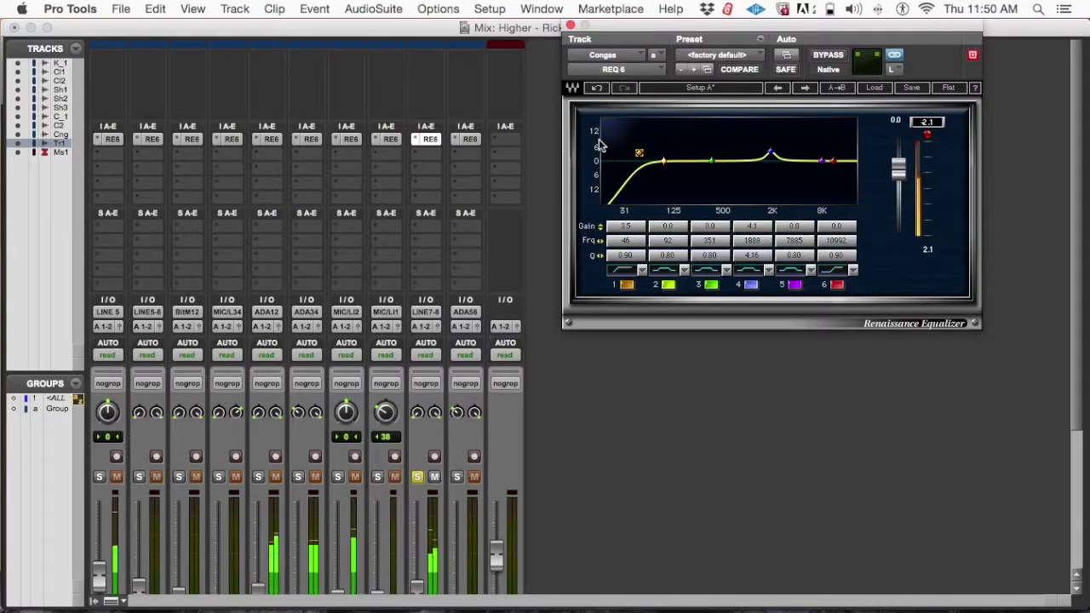
mouse_move(635, 151)
mouse_down()
mouse_move(697, 149)
mouse_move(604, 140)
mouse_move(624, 141)
mouse_up()
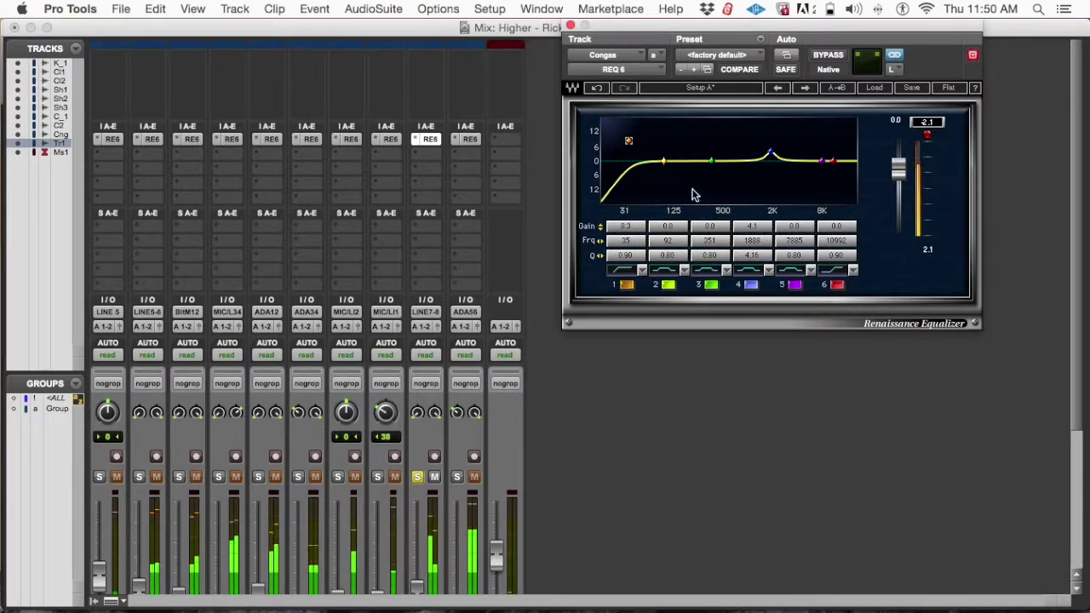
drag(629, 143, 710, 136)
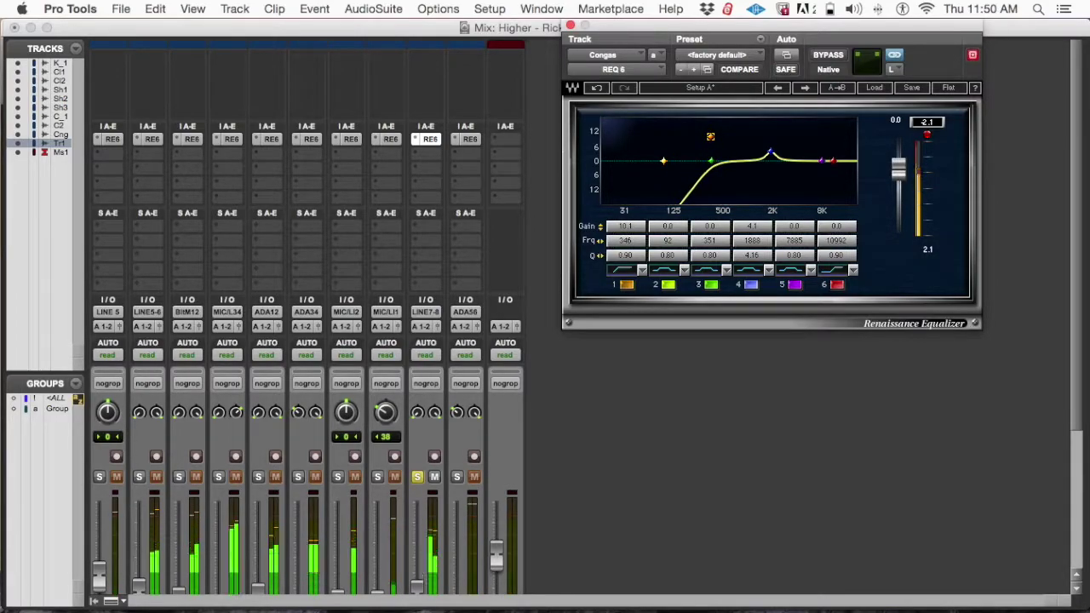
click(596, 90)
mouse_move(632, 144)
mouse_down()
mouse_move(619, 137)
mouse_move(644, 135)
mouse_move(630, 134)
mouse_up()
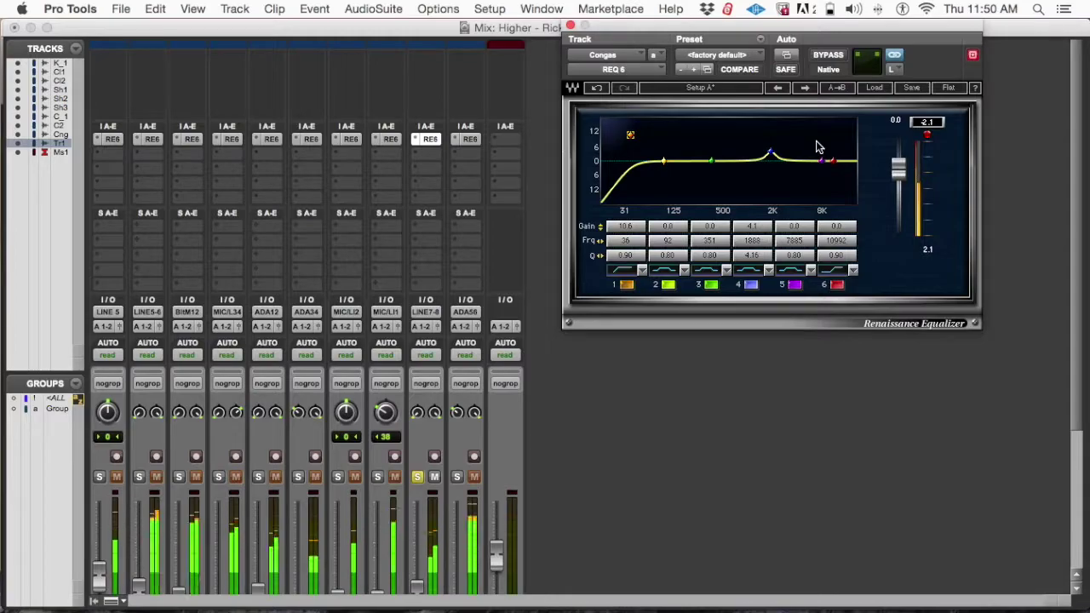
Add a band 6 high-shelf boost of about 1.9 dB at 9310 Hz to the Congas, unsolo the track and close its EQ
mouse_move(833, 161)
mouse_down()
mouse_move(834, 151)
mouse_move(826, 157)
mouse_up()
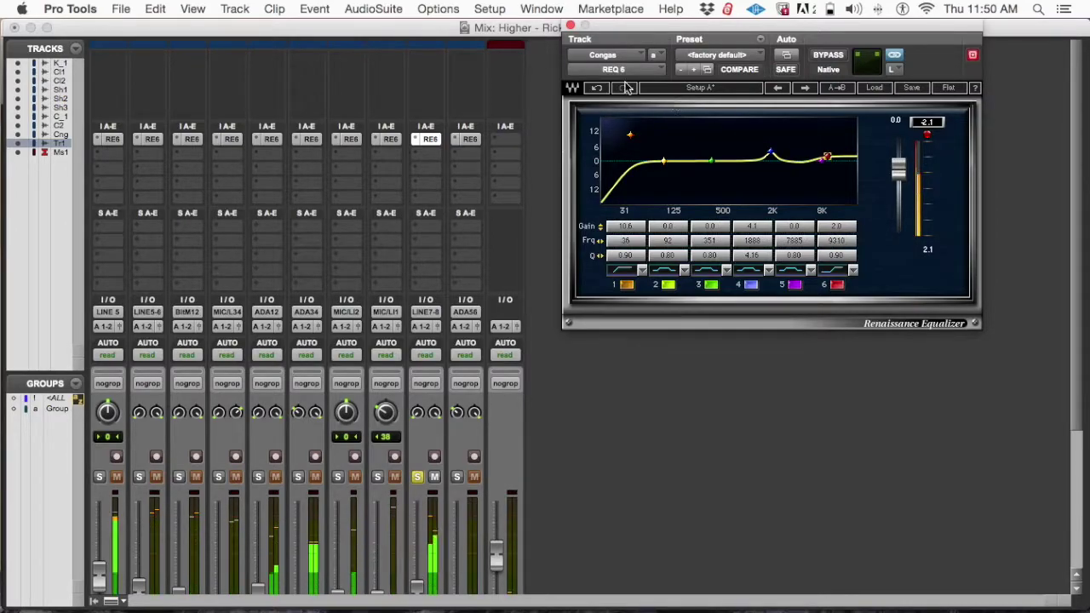
click(417, 477)
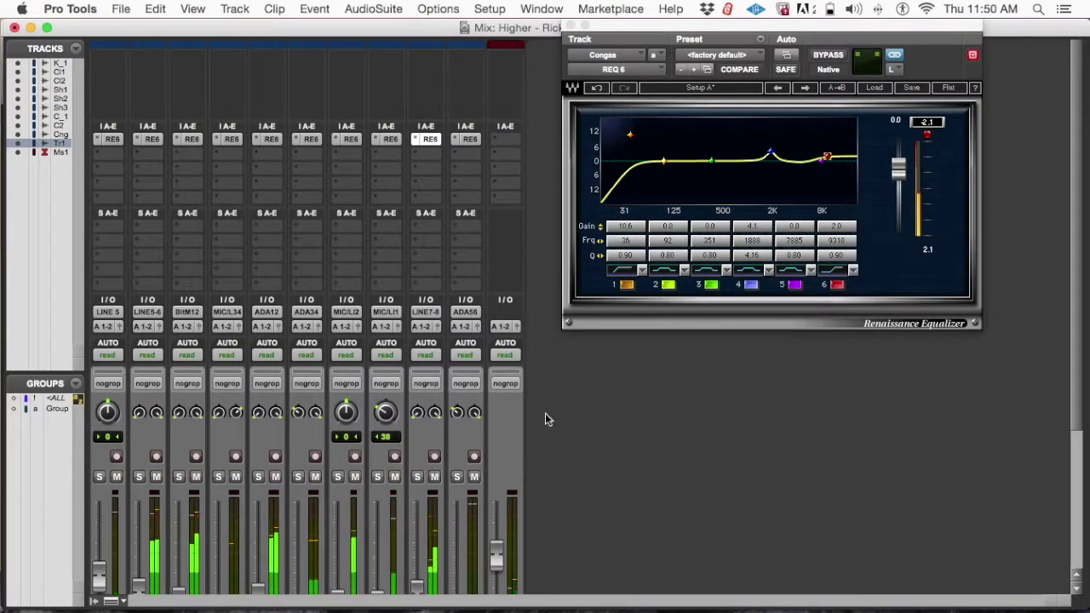
click(827, 157)
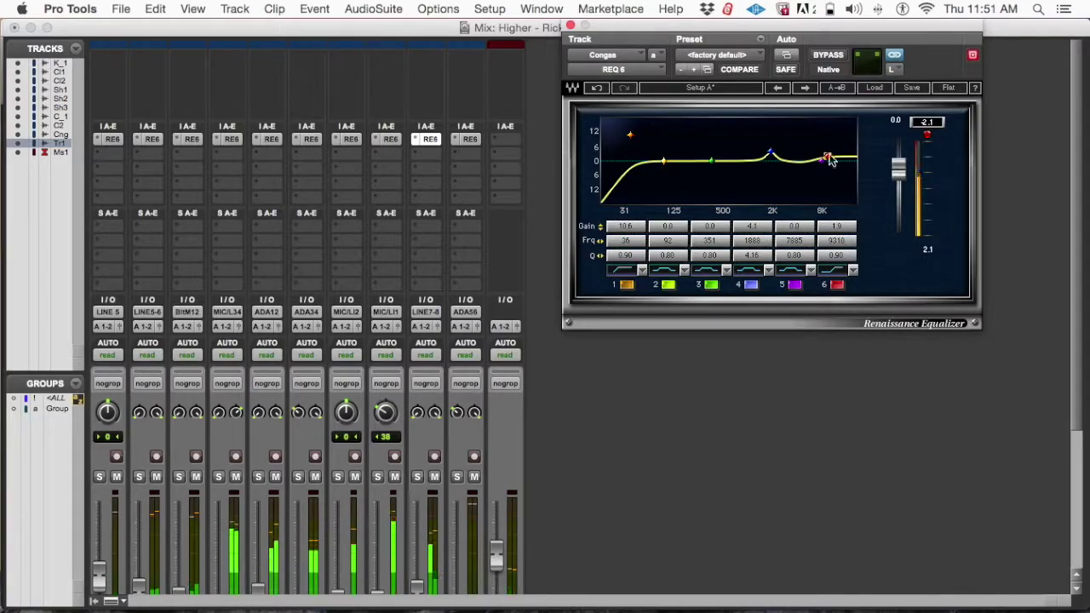
click(570, 25)
Solo Triangle 1, set its EQ's band 6 high shelf to about 1.3 dB at 8175 Hz, and unsolo the track
scroll(545, 264, down, 5)
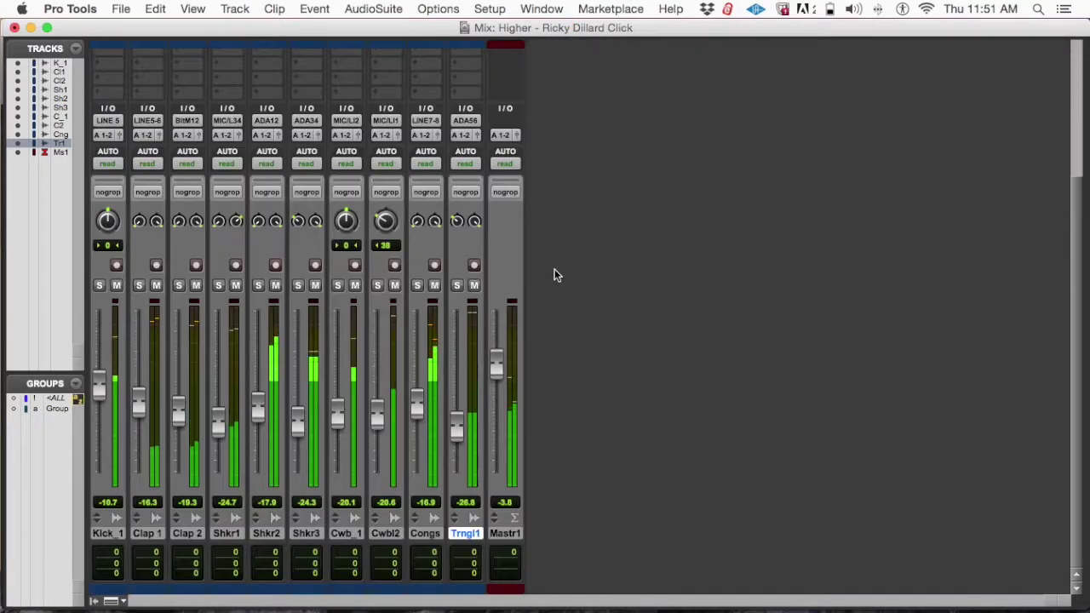
click(456, 286)
scroll(486, 248, up, 3)
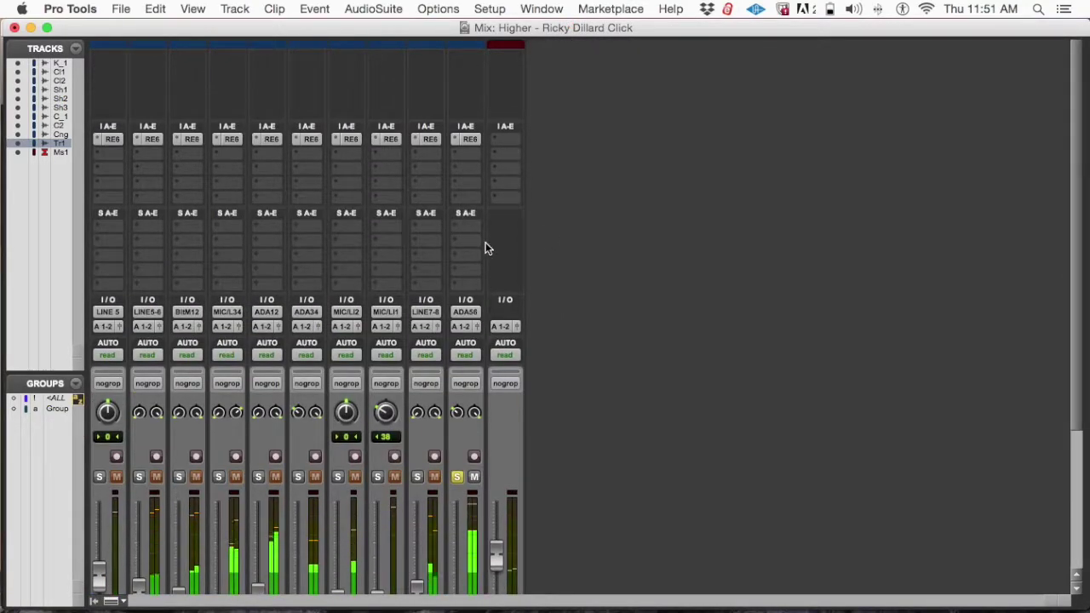
click(471, 139)
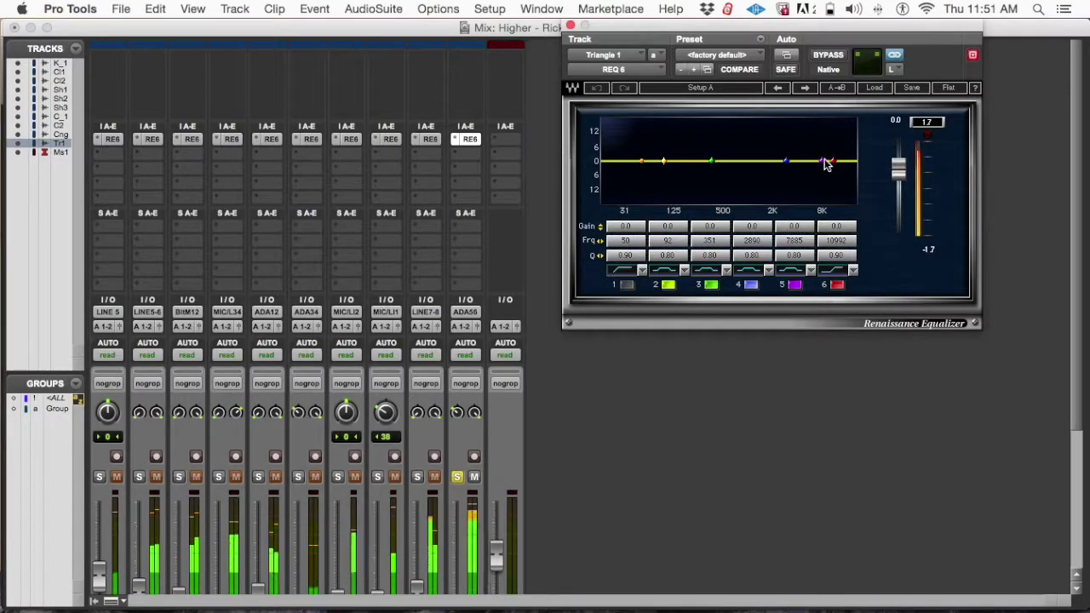
drag(832, 163, 834, 136)
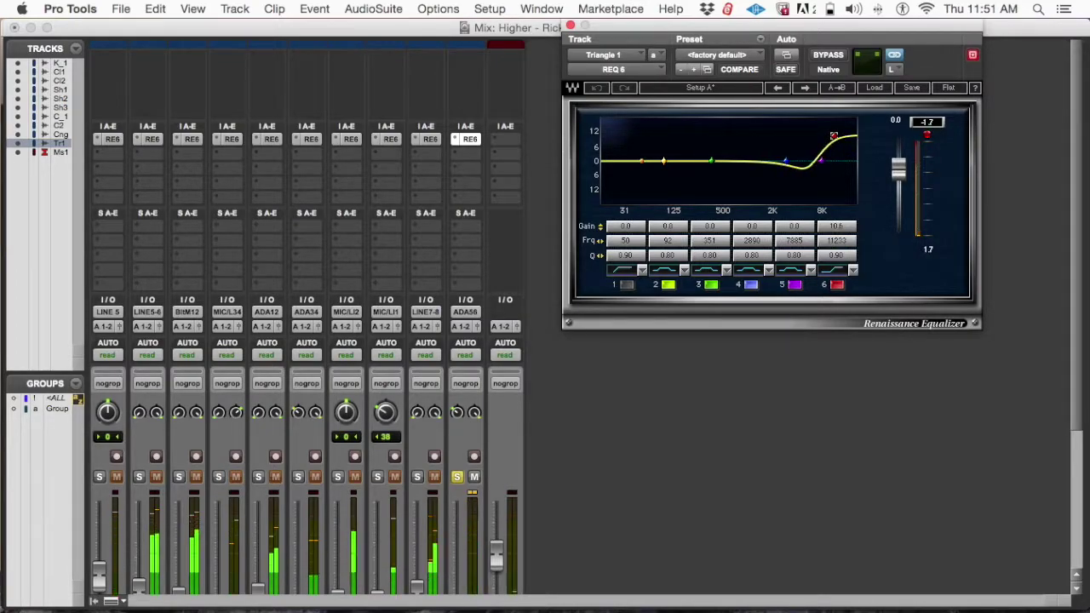
drag(833, 135, 833, 151)
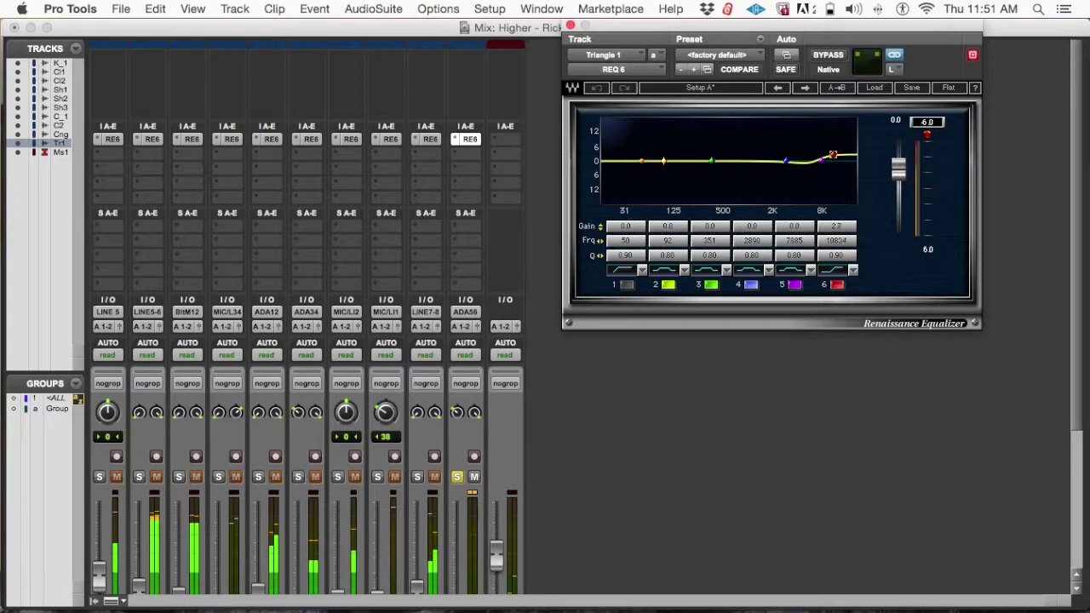
drag(832, 154, 833, 158)
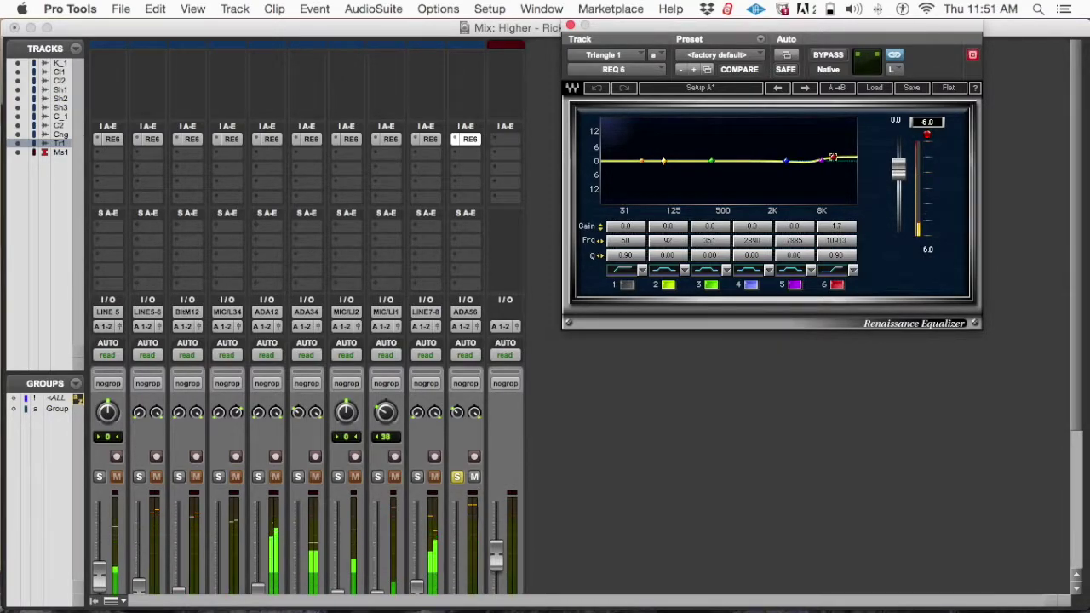
drag(833, 157, 822, 158)
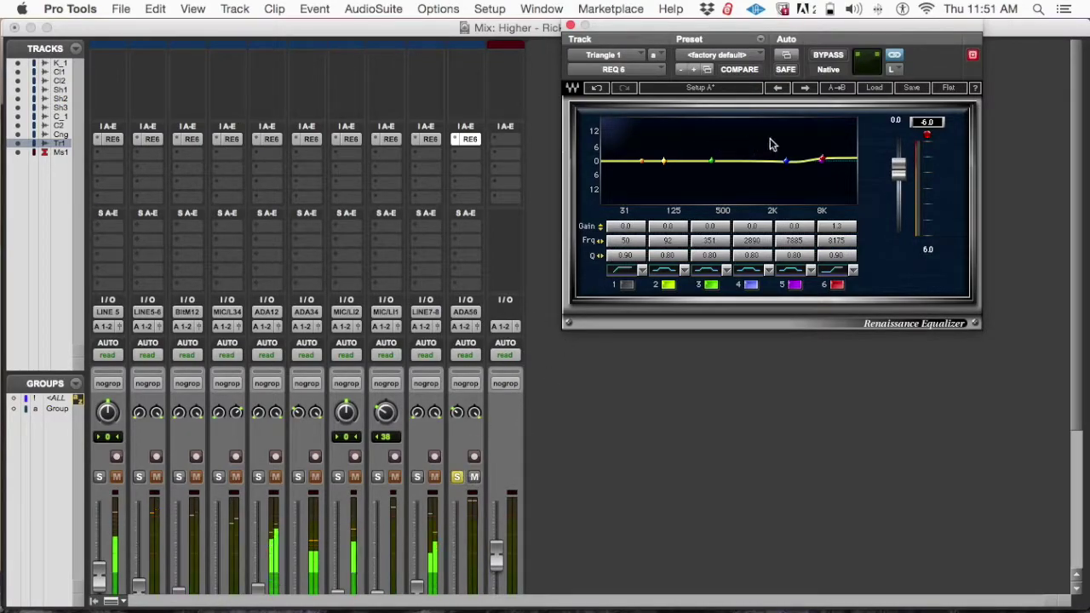
click(454, 477)
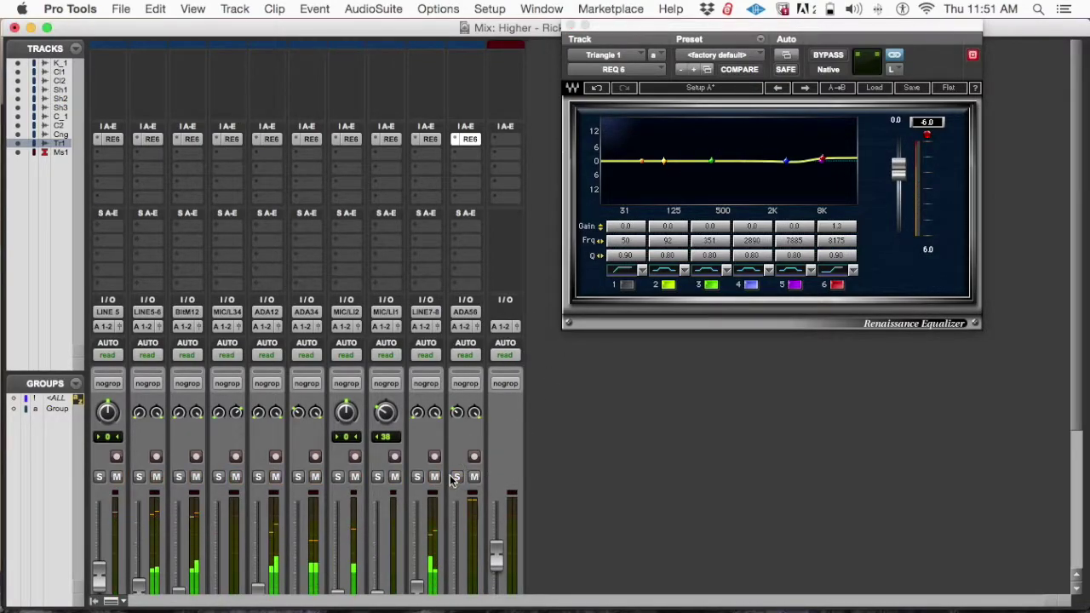
Deepen the Kick_1 EQ's band 3 cut to about -4.0 dB at 515 Hz and close the EQ
scroll(522, 355, down, 5)
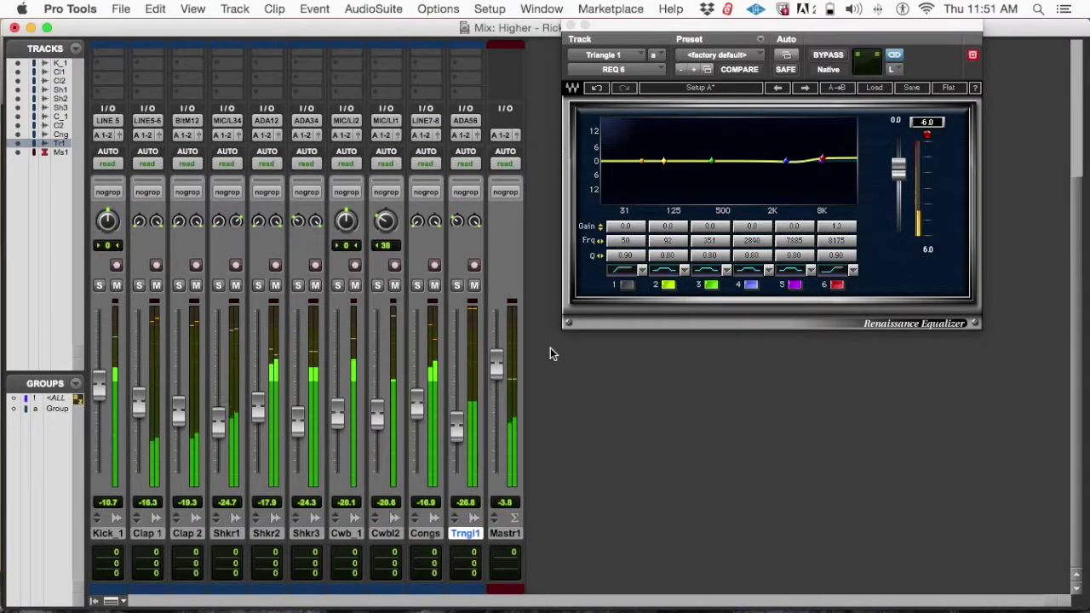
scroll(550, 353, up, 5)
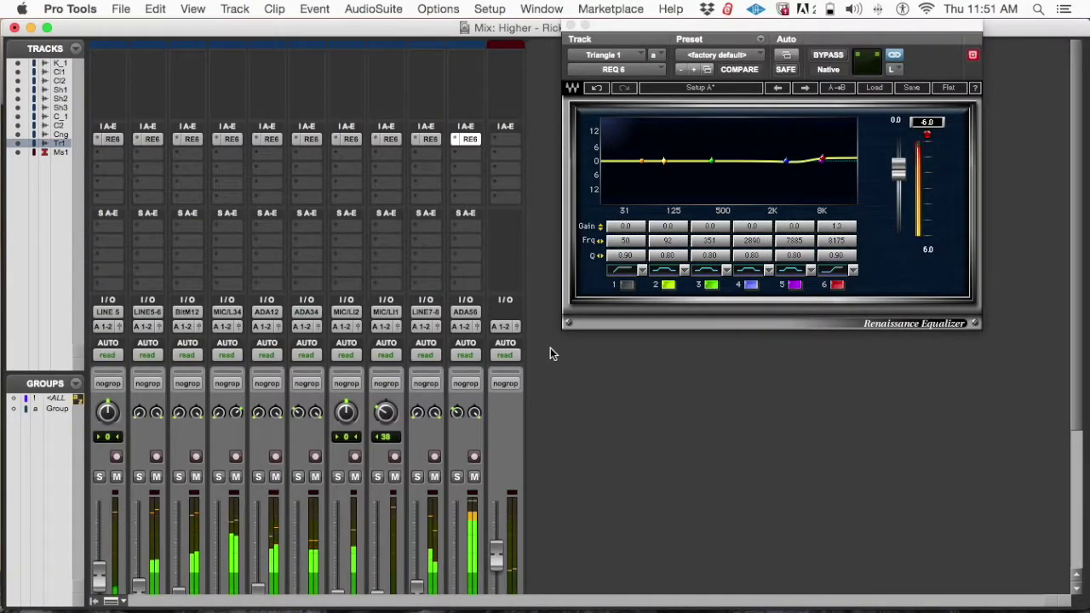
click(113, 139)
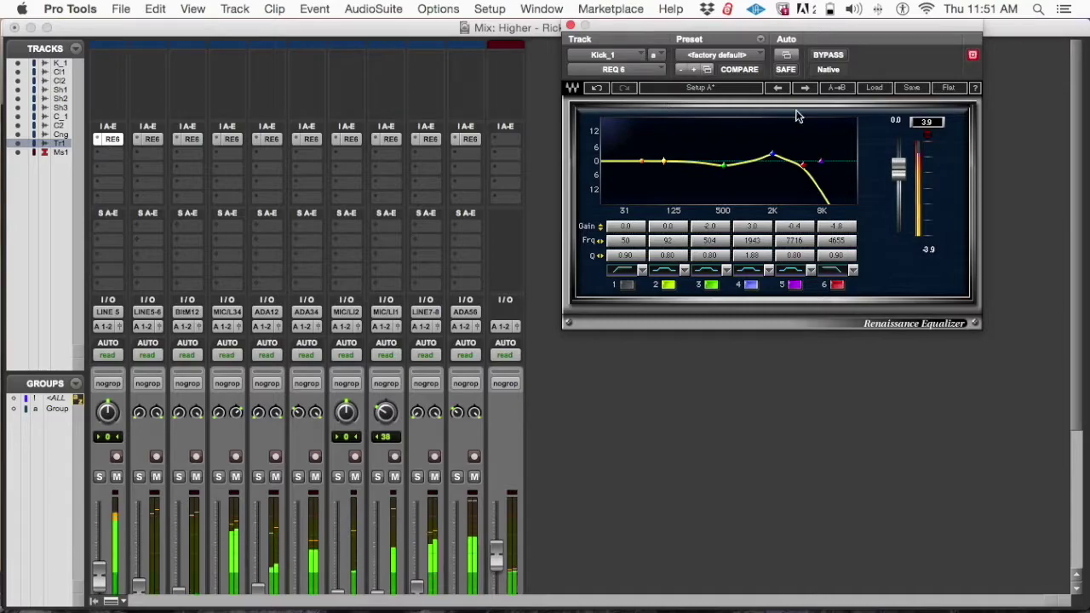
mouse_move(723, 170)
mouse_down()
mouse_move(722, 180)
mouse_move(724, 171)
mouse_up()
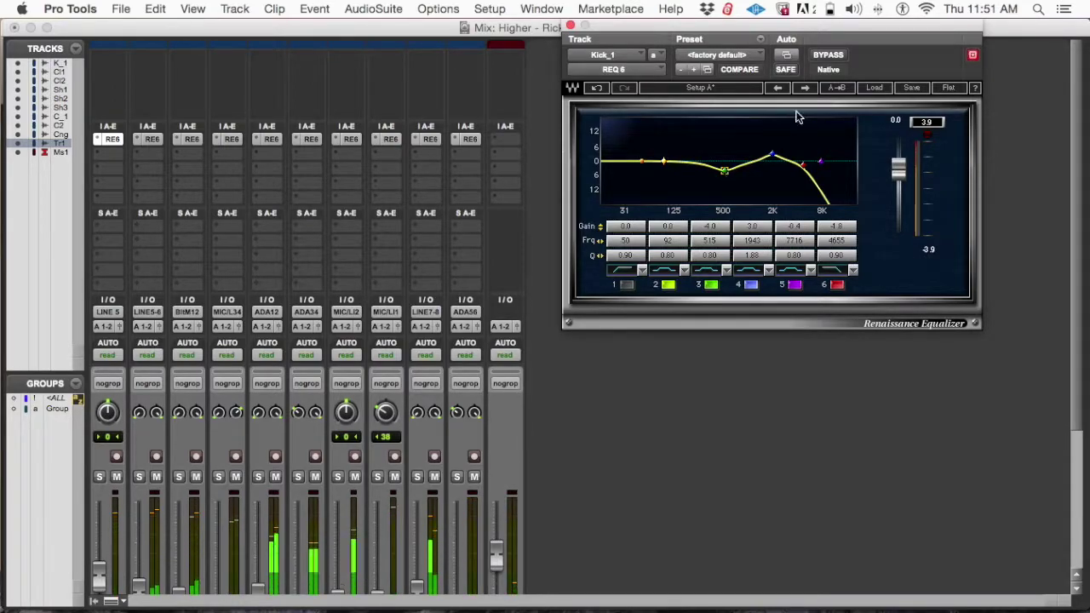
click(569, 24)
Return to the mixer's faders and save the session
scroll(610, 362, down, 5)
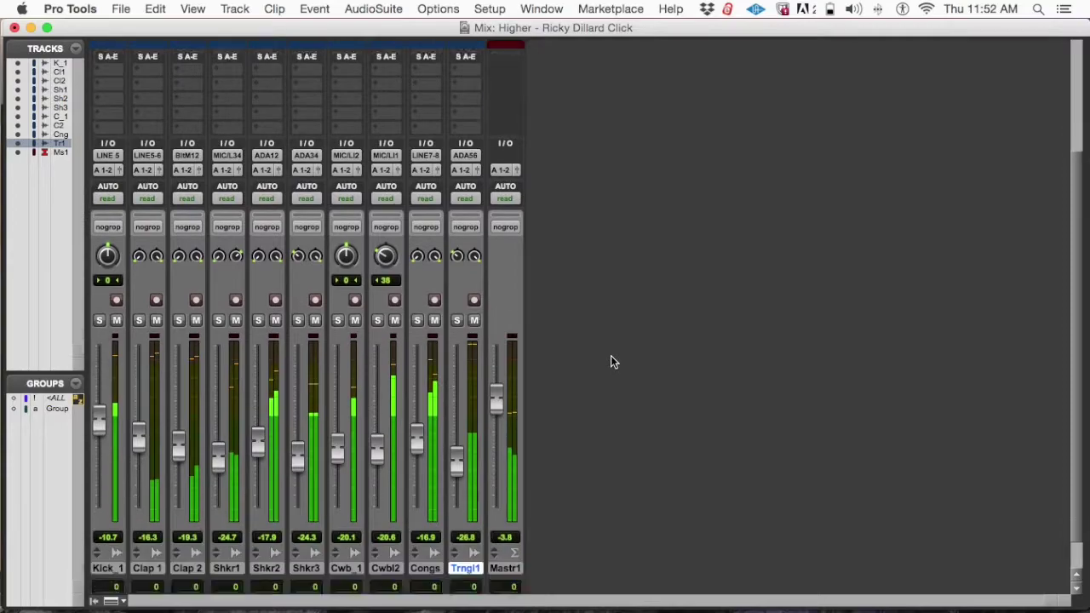
scroll(611, 355, down, 2)
key(super+s)
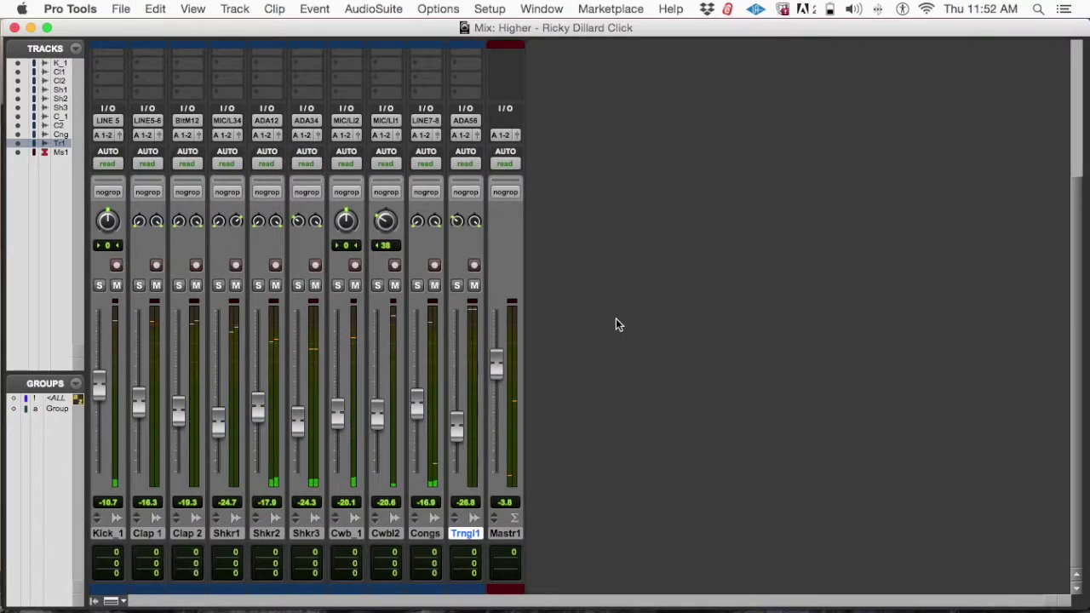
Insert the C1 comp dynamics plug-in in the slot below the EQ on all ten percussion tracks and move its window clear of the mixer strips
scroll(468, 348, up, 8)
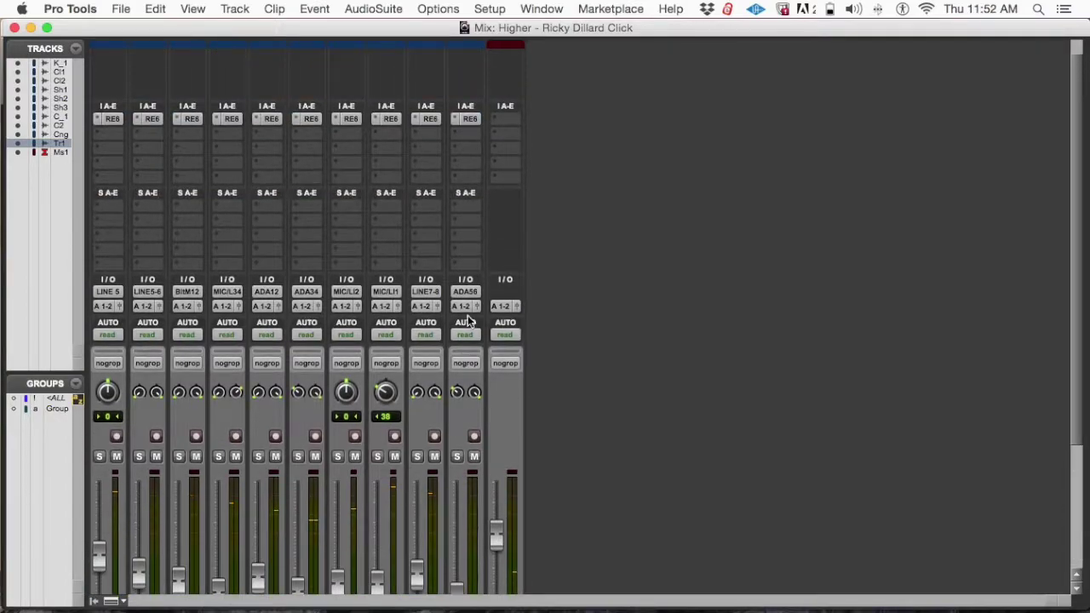
click(109, 134)
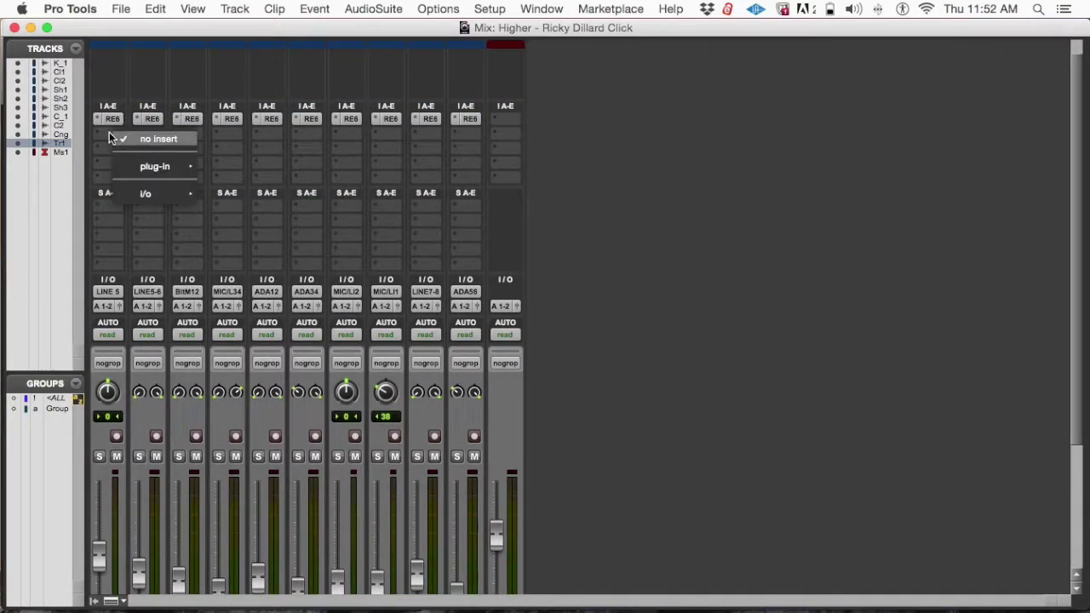
mouse_move(157, 168)
mouse_move(231, 174)
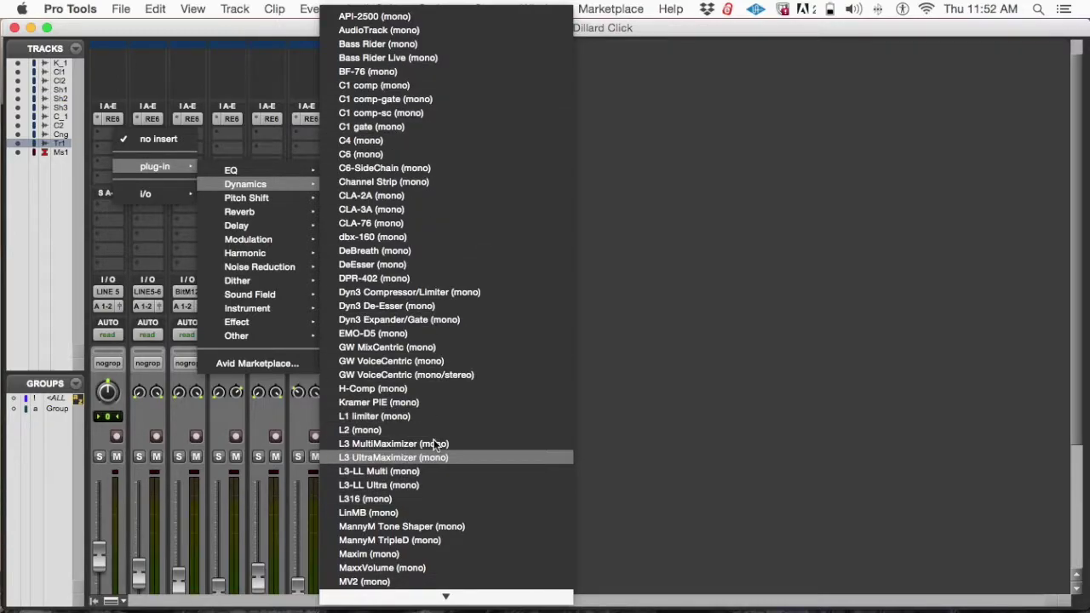
scroll(435, 455, down, 5)
scroll(431, 438, down, 5)
scroll(431, 431, up, 15)
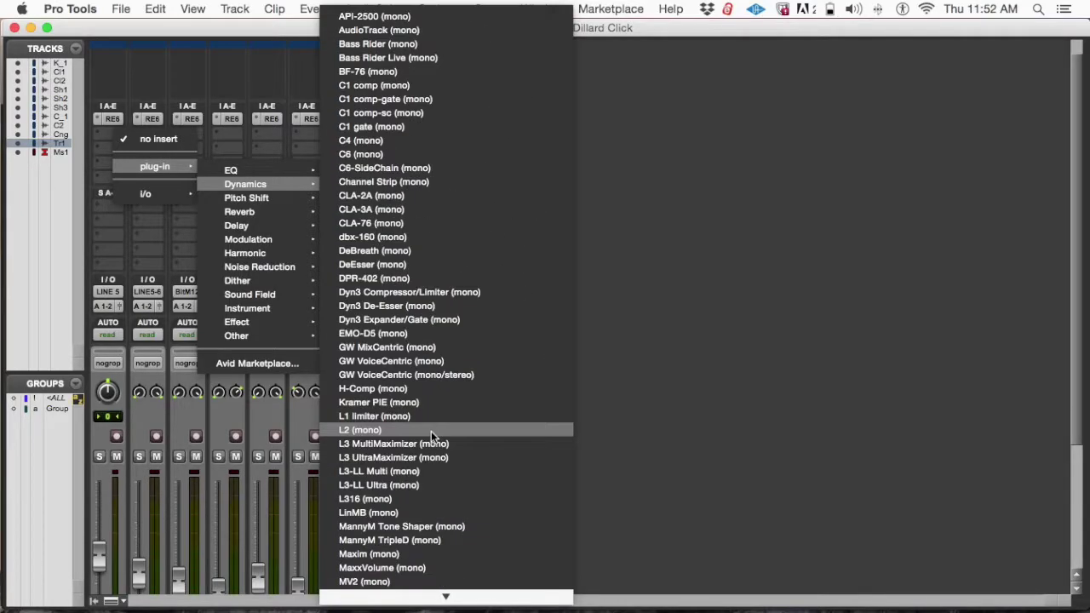
scroll(437, 269, down, 10)
scroll(422, 238, down, 5)
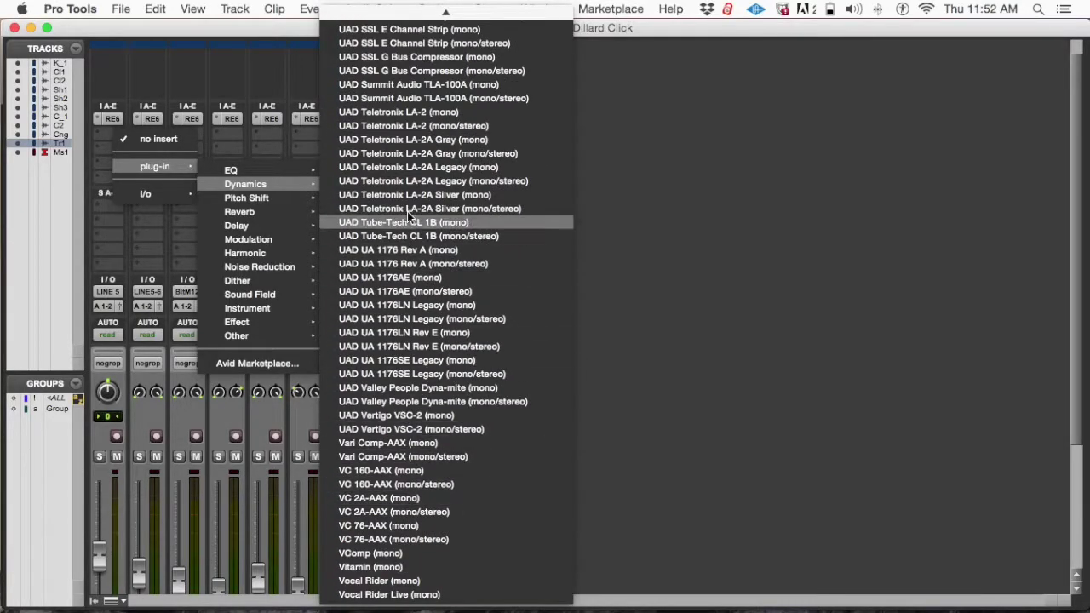
scroll(450, 223, up, 15)
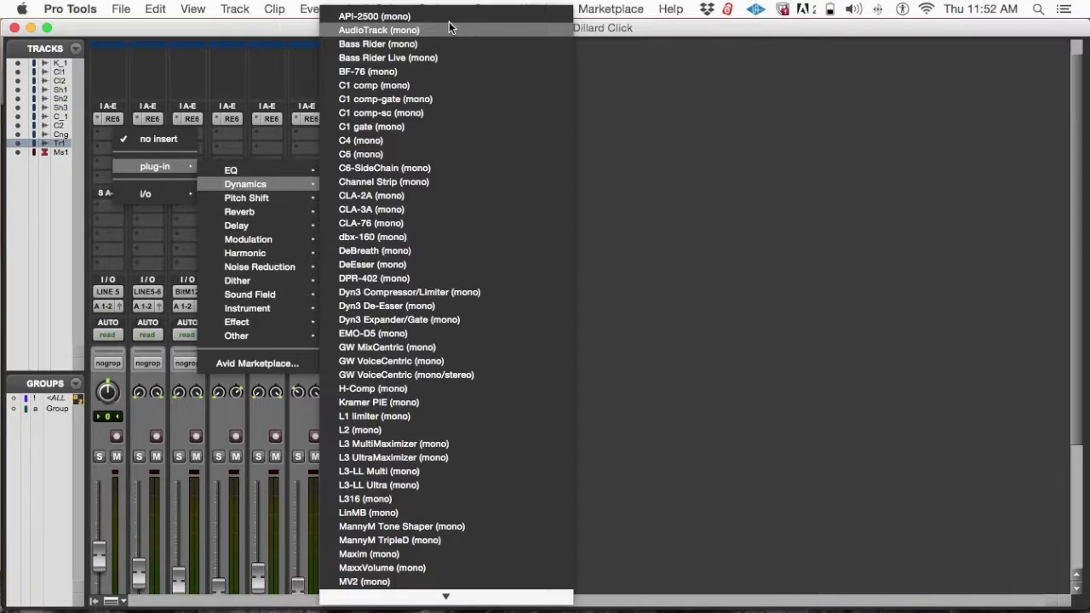
scroll(448, 85, down, 15)
scroll(447, 133, down, 5)
scroll(448, 134, up, 20)
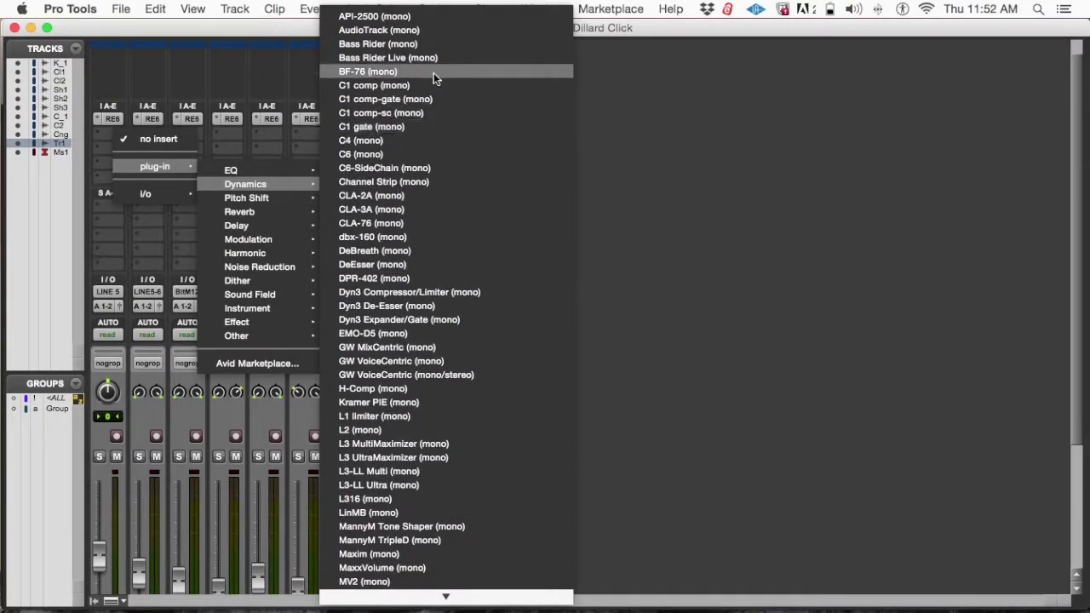
click(392, 86)
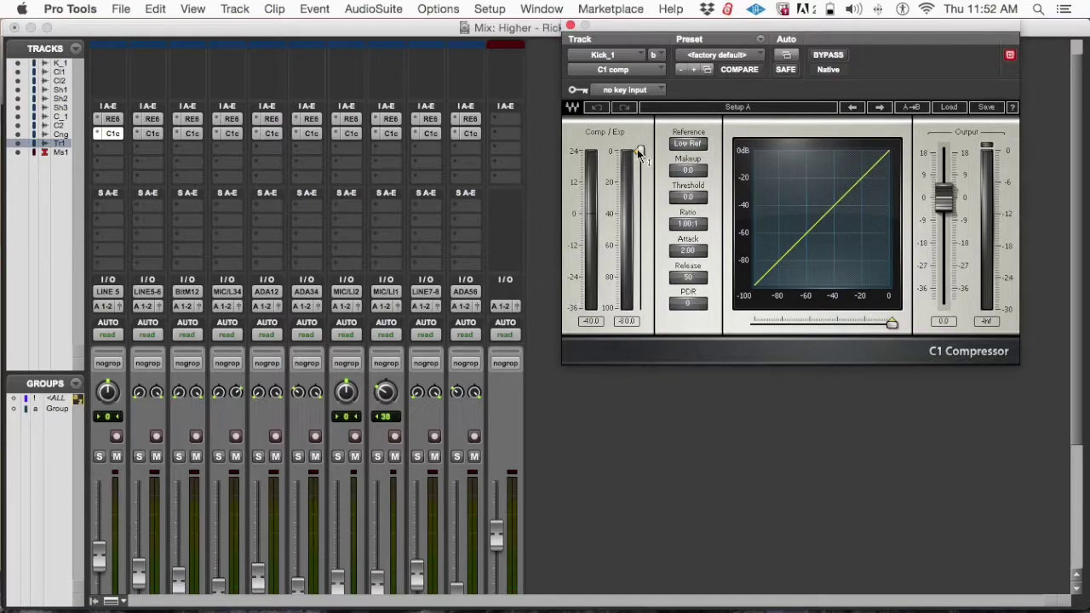
drag(791, 34, 842, 50)
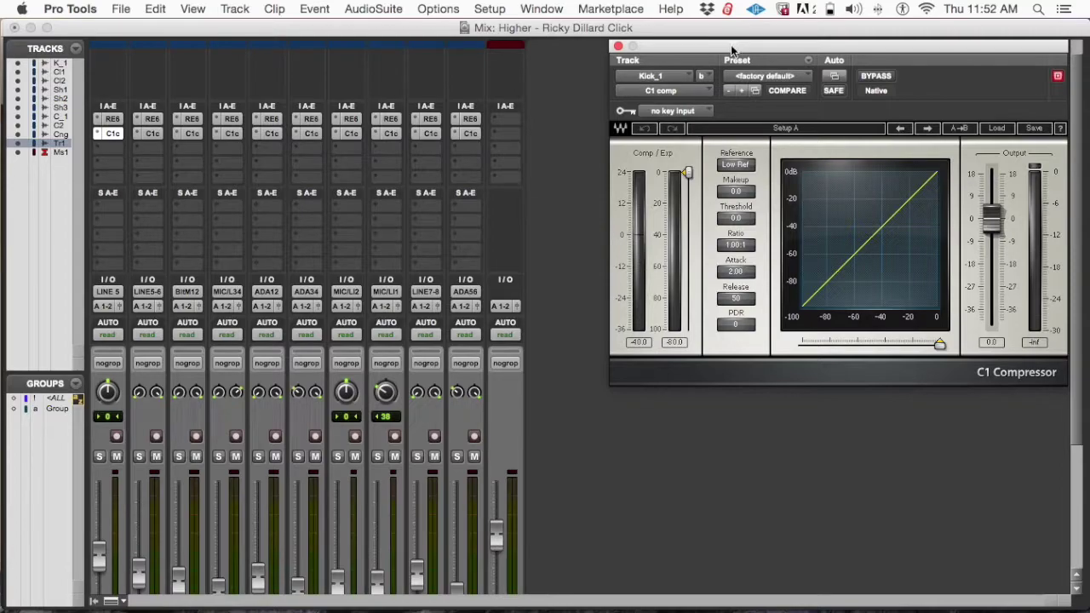
drag(729, 51, 731, 54)
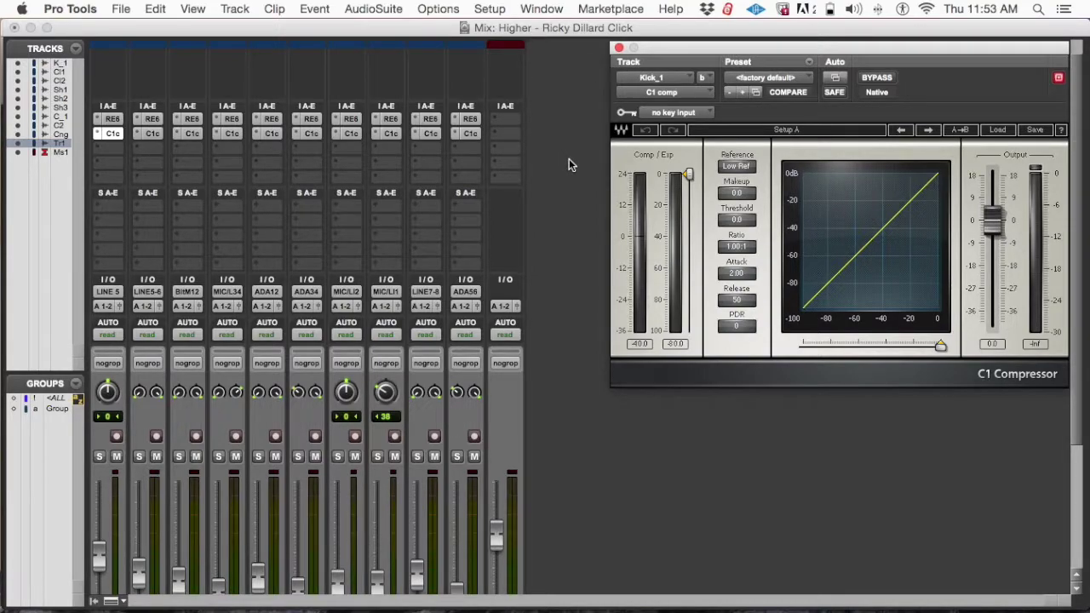
Solo Kick_1 to listen to it on its own, and unsolo it again
scroll(568, 159, down, 5)
scroll(568, 158, up, 5)
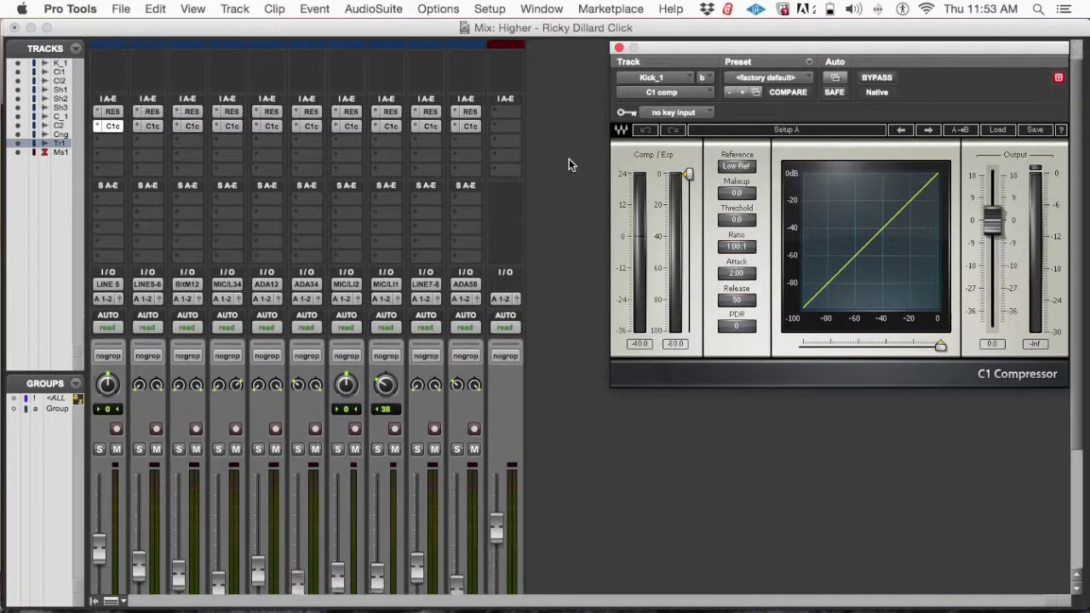
scroll(569, 159, down, 3)
scroll(569, 158, up, 4)
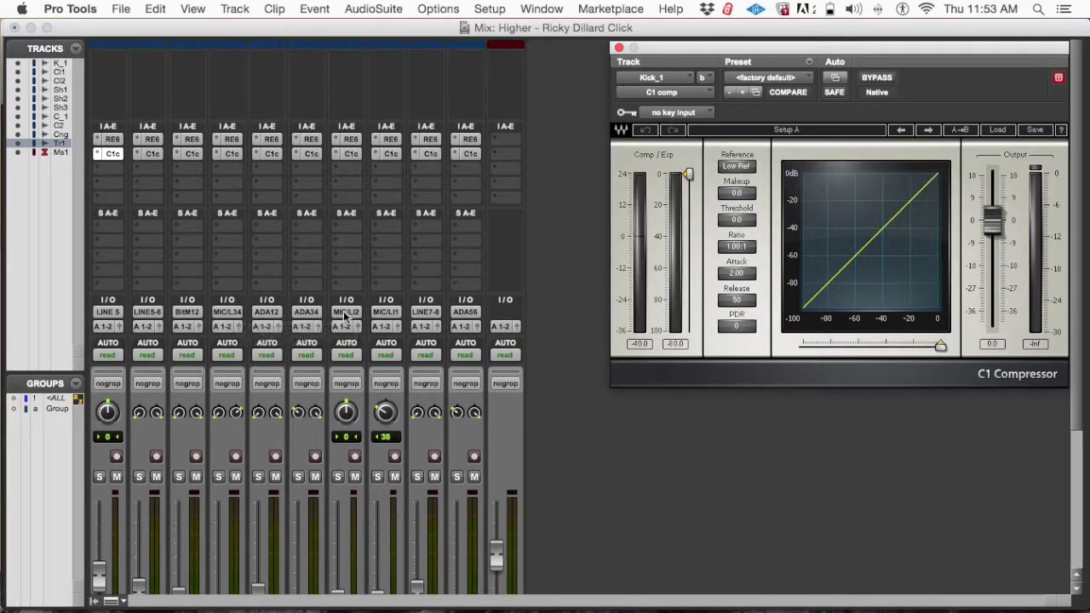
scroll(235, 269, down, 4)
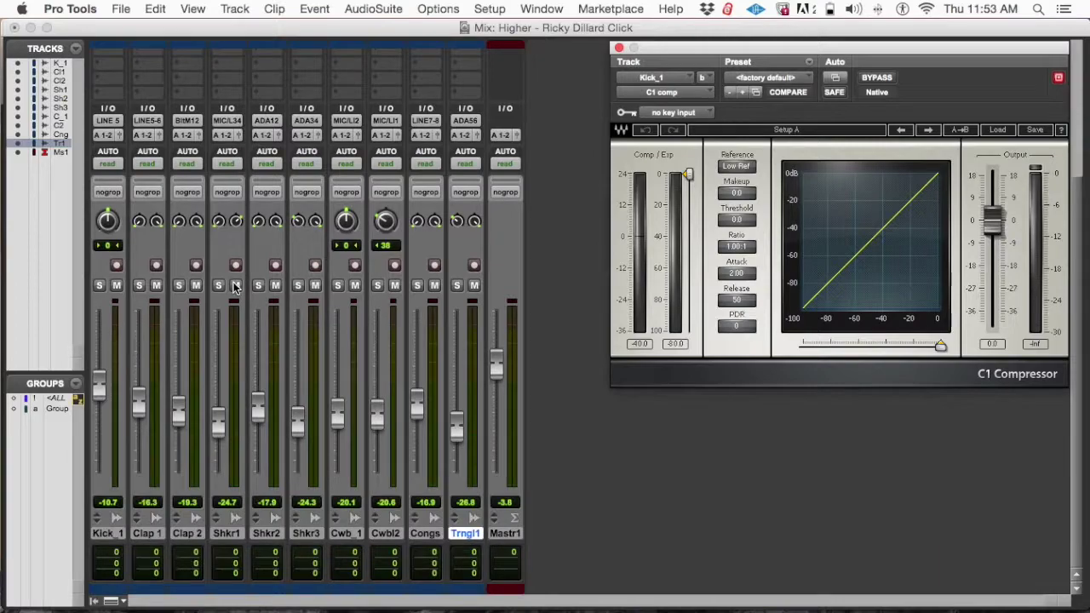
click(100, 285)
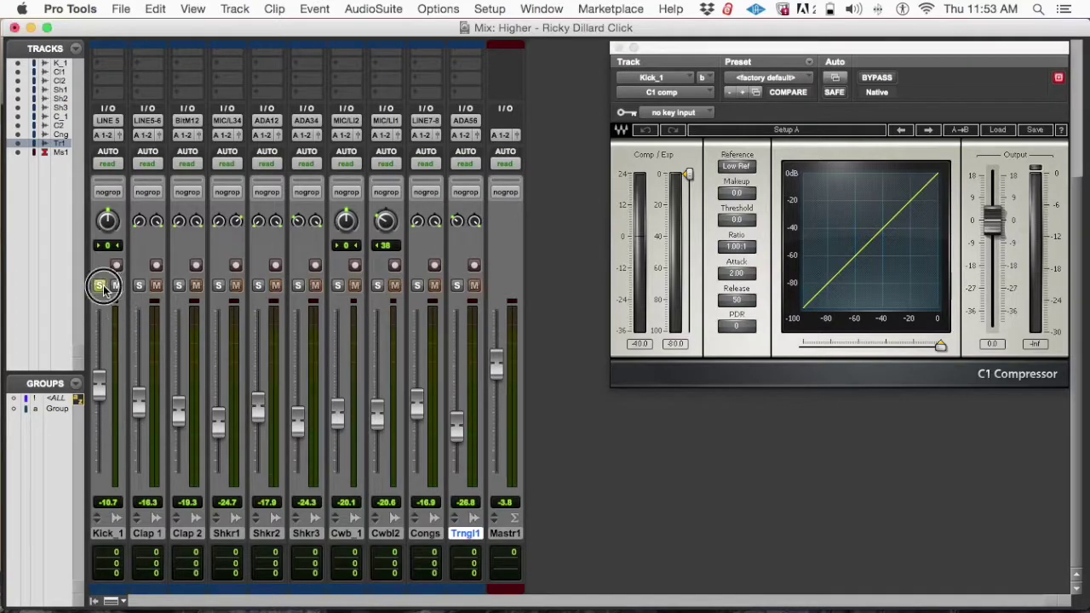
click(98, 286)
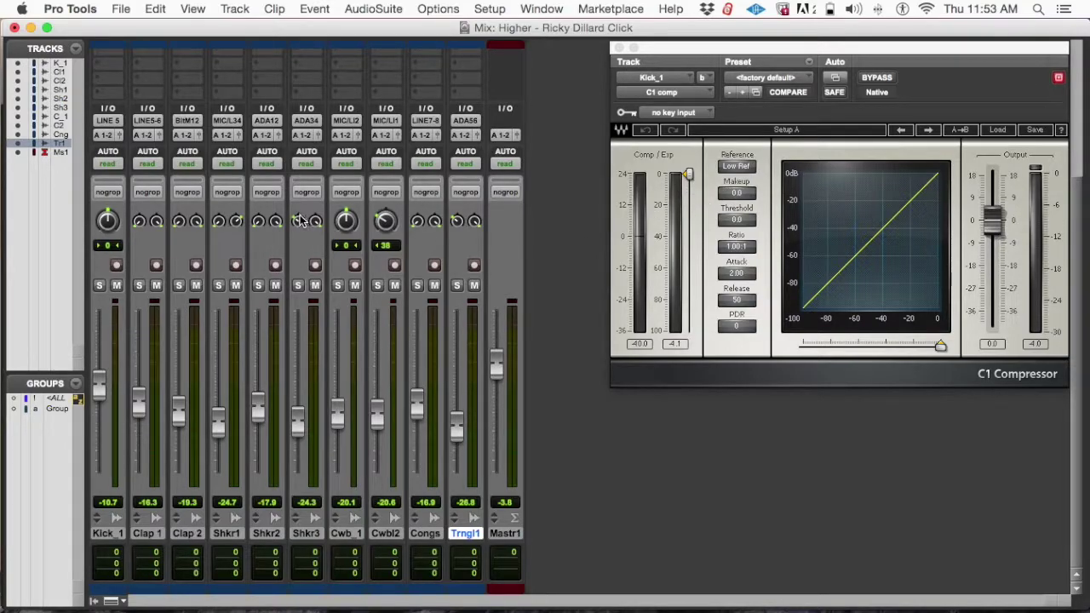
scroll(213, 220, up, 5)
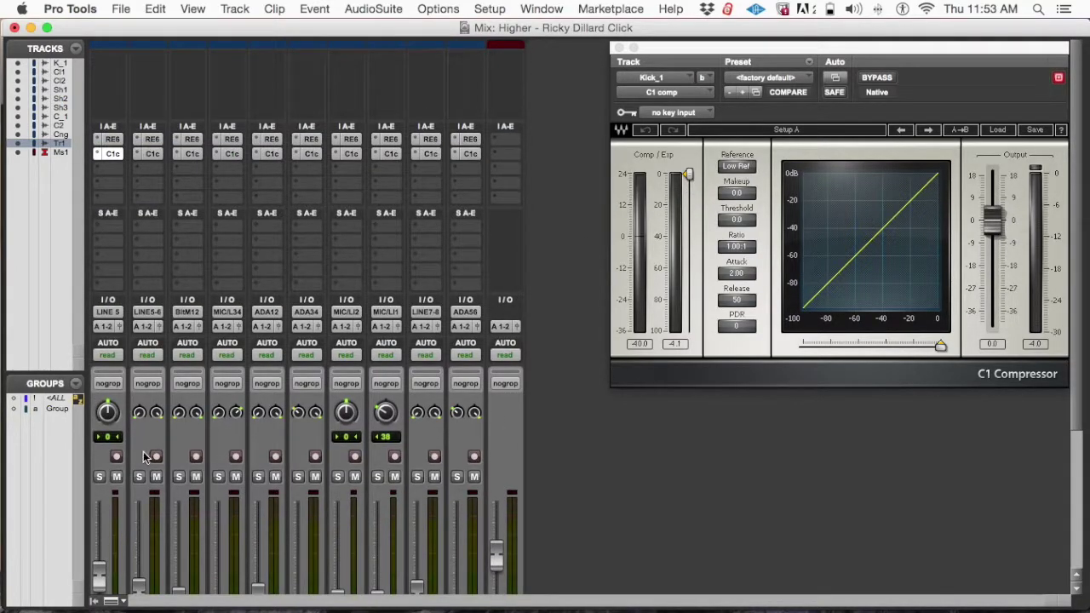
Solo Kick_1 and lower its C1 compressor's threshold to about -18.6
click(99, 477)
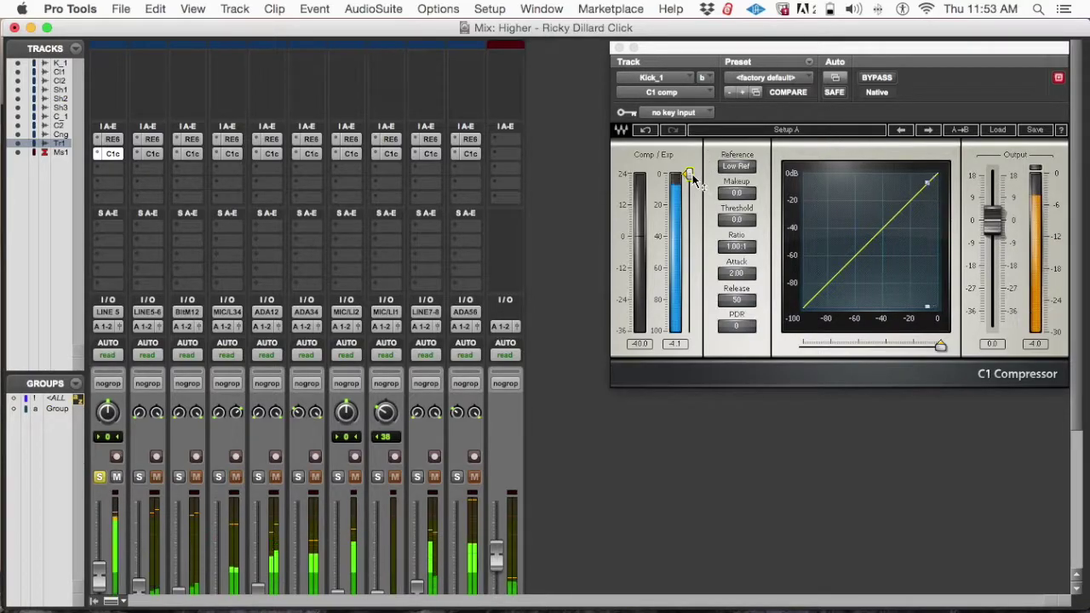
drag(689, 174, 688, 194)
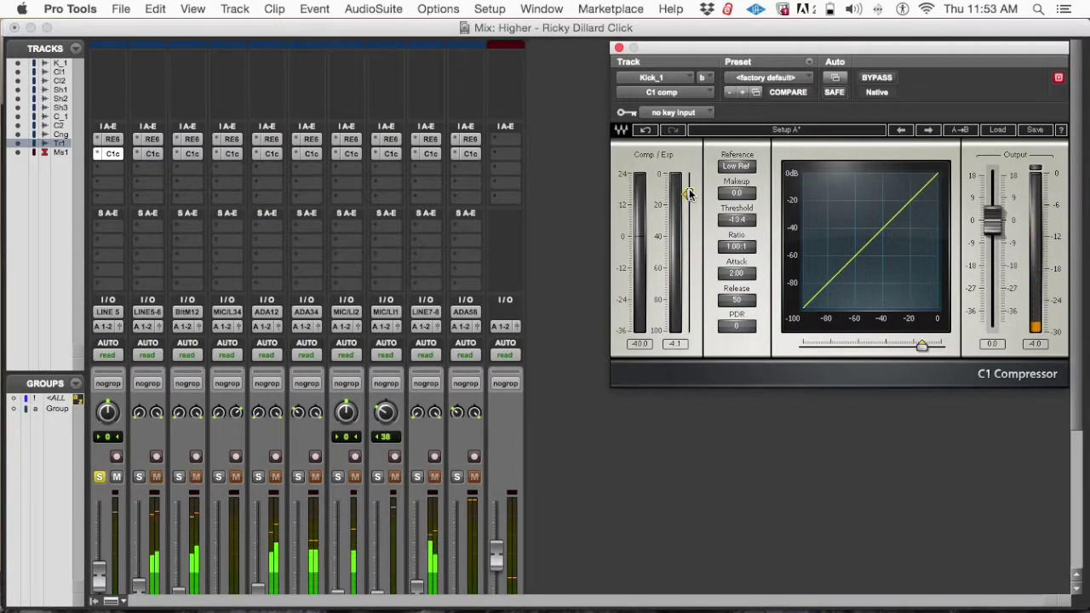
mouse_move(688, 194)
mouse_down()
mouse_move(688, 174)
mouse_move(687, 191)
mouse_up()
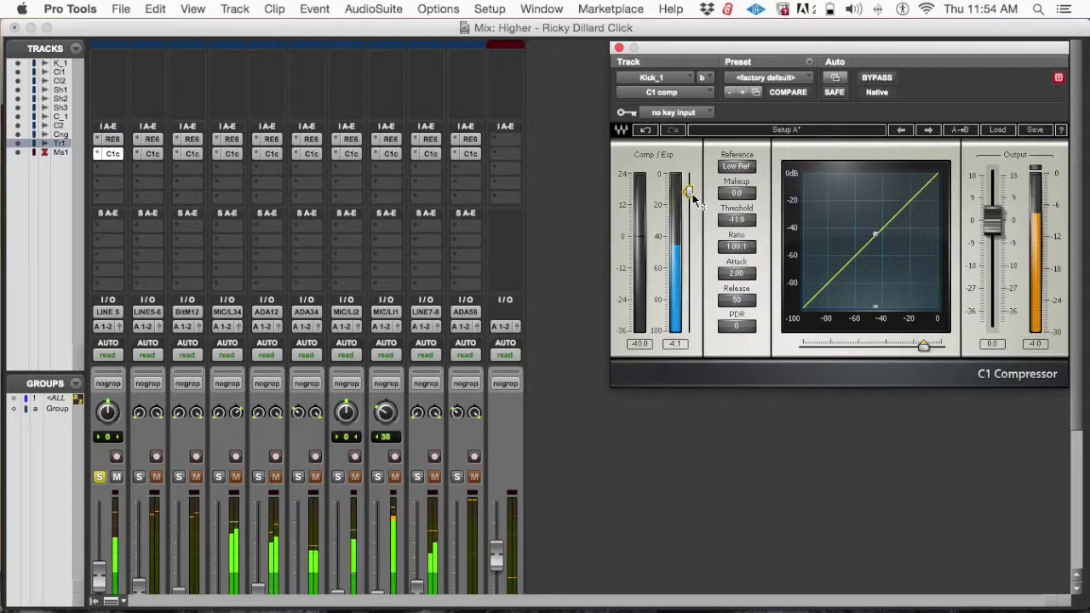
drag(688, 193, 687, 194)
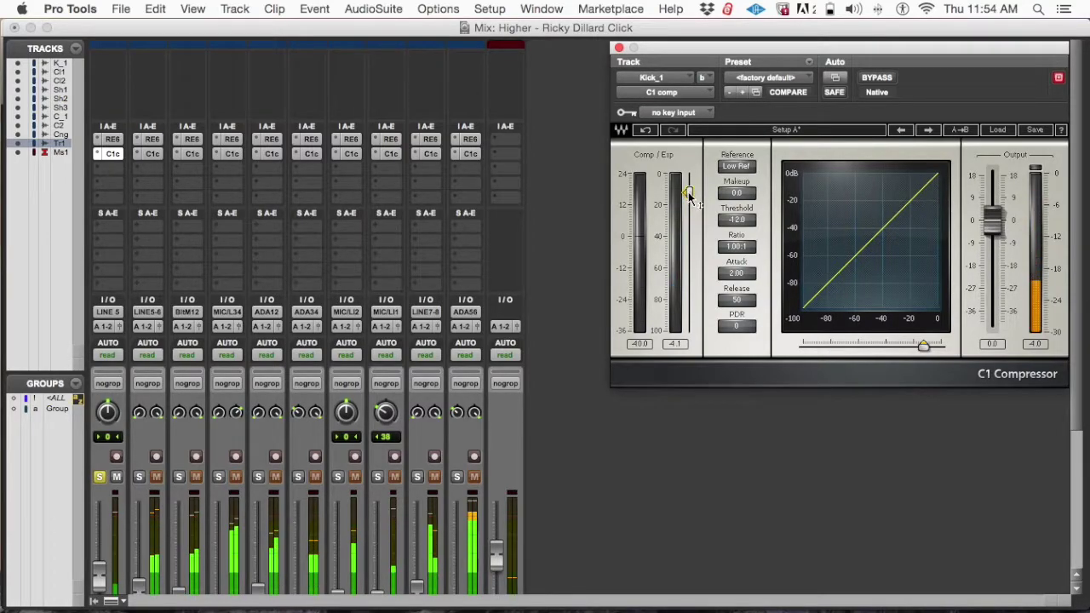
drag(688, 194, 688, 195)
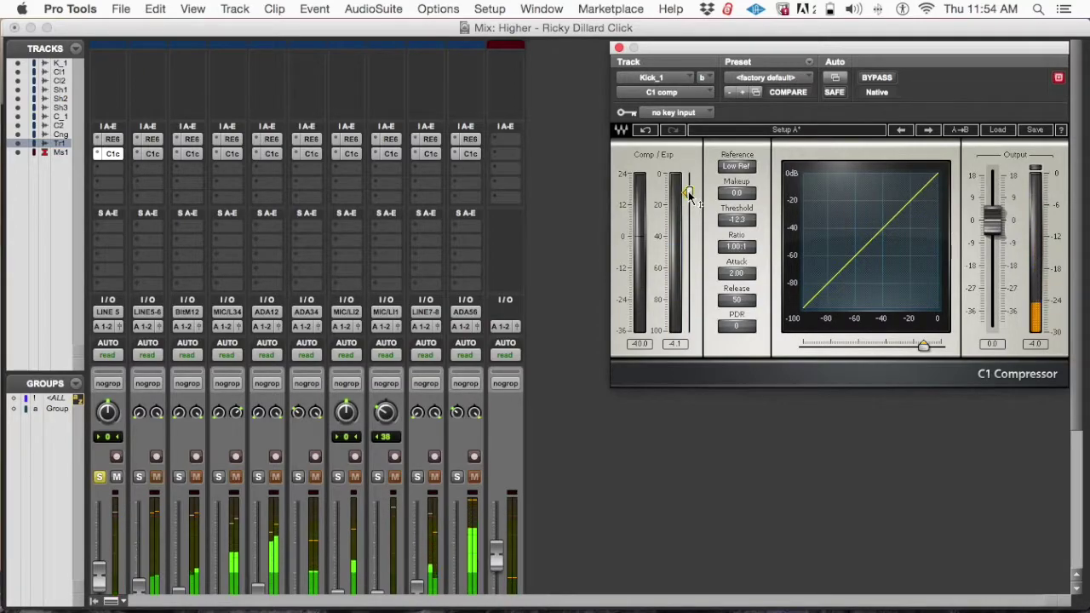
drag(688, 174, 689, 197)
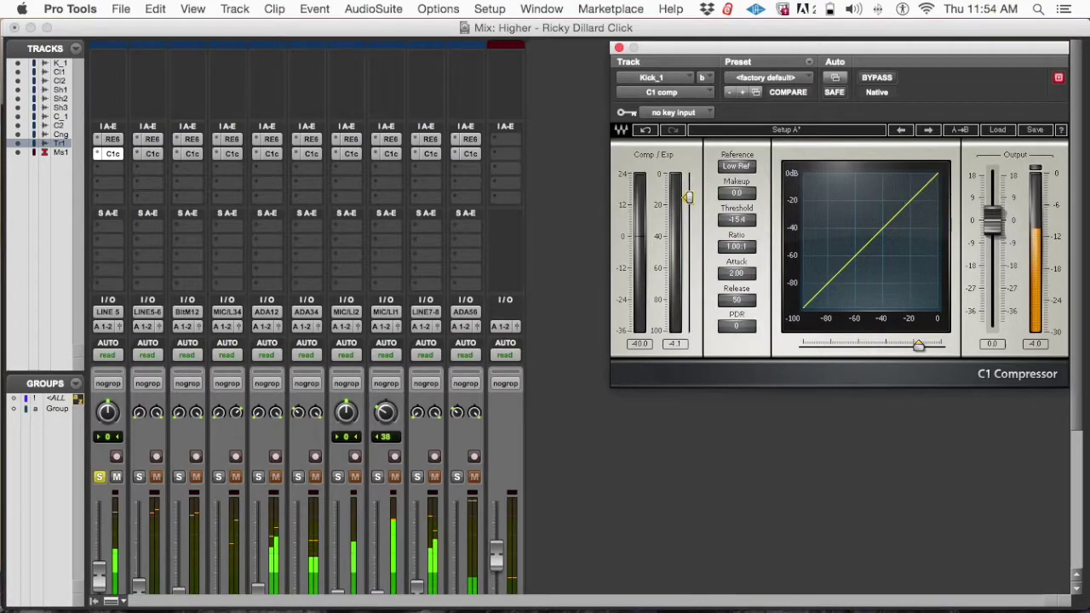
drag(688, 197, 687, 198)
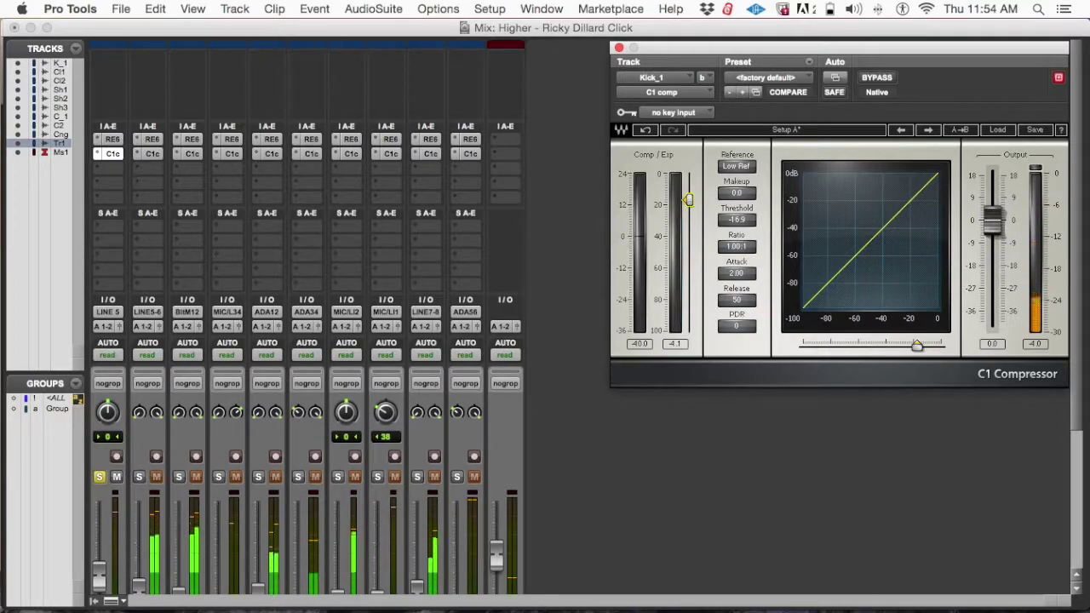
drag(688, 202, 694, 209)
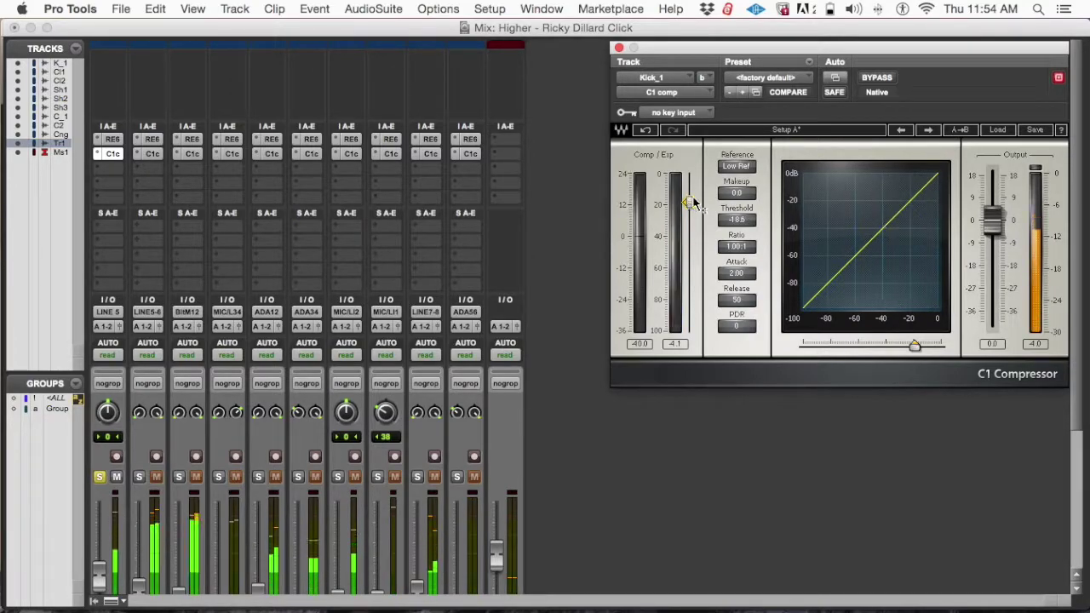
Set the Kick_1 compressor's ratio to 1.25:1 and reset its gain-reduction peak readout to check the compression
drag(741, 250, 740, 236)
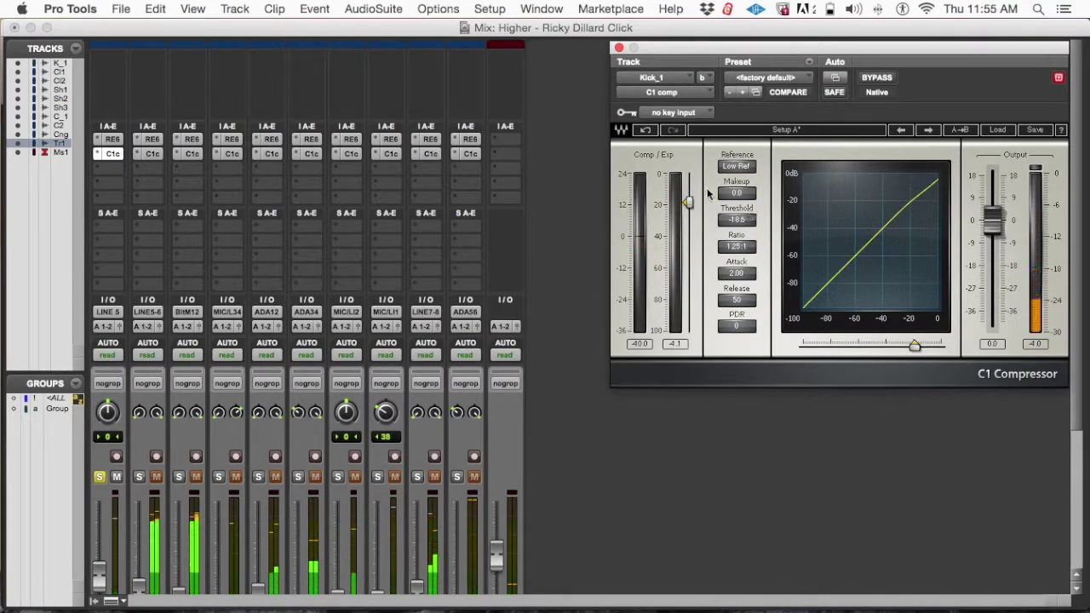
click(641, 345)
click(643, 346)
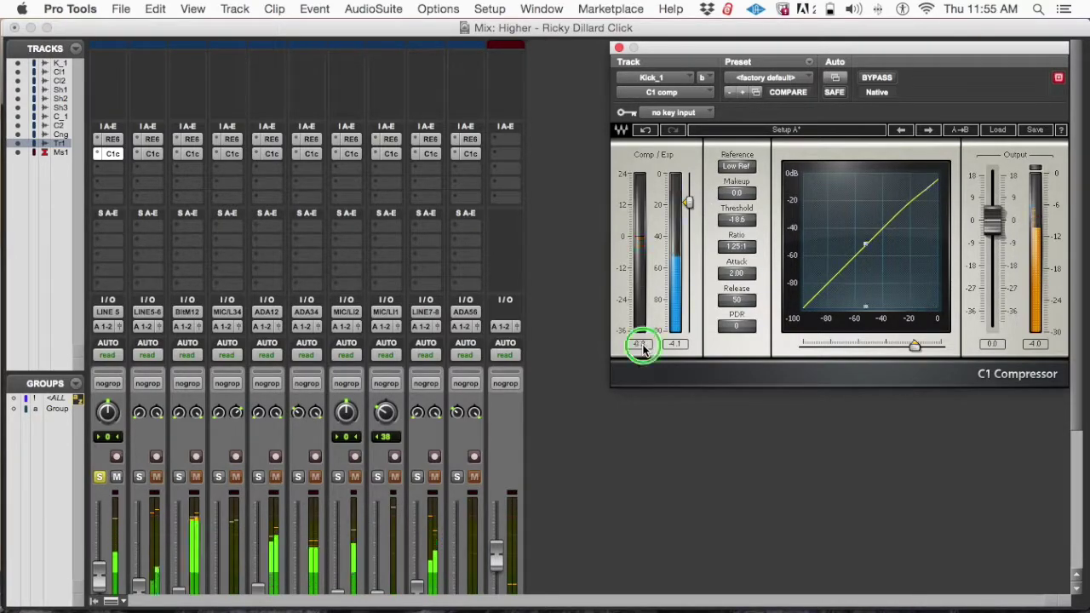
click(642, 347)
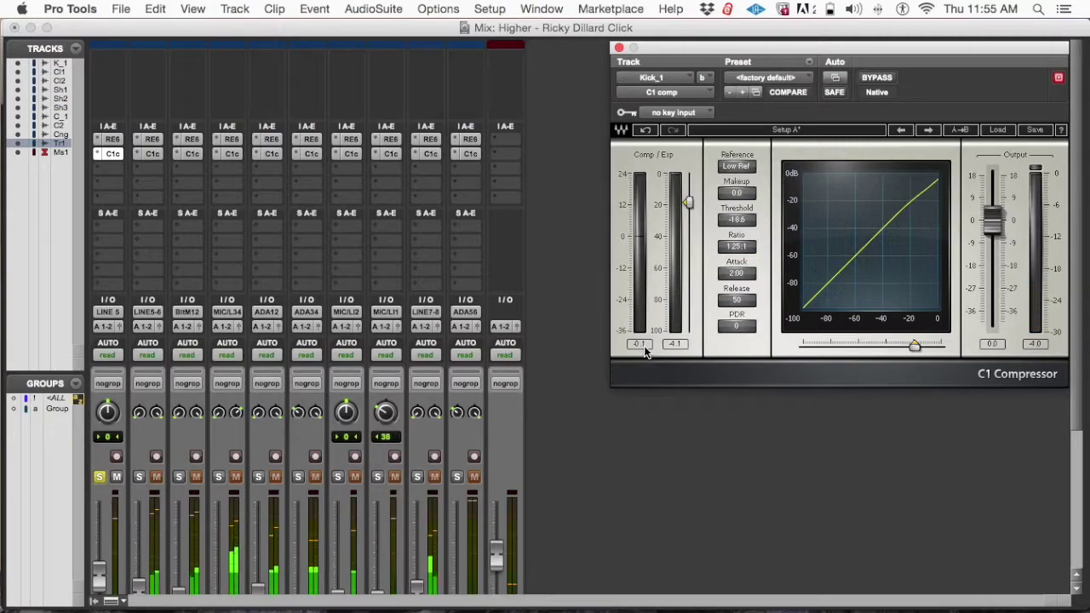
click(642, 345)
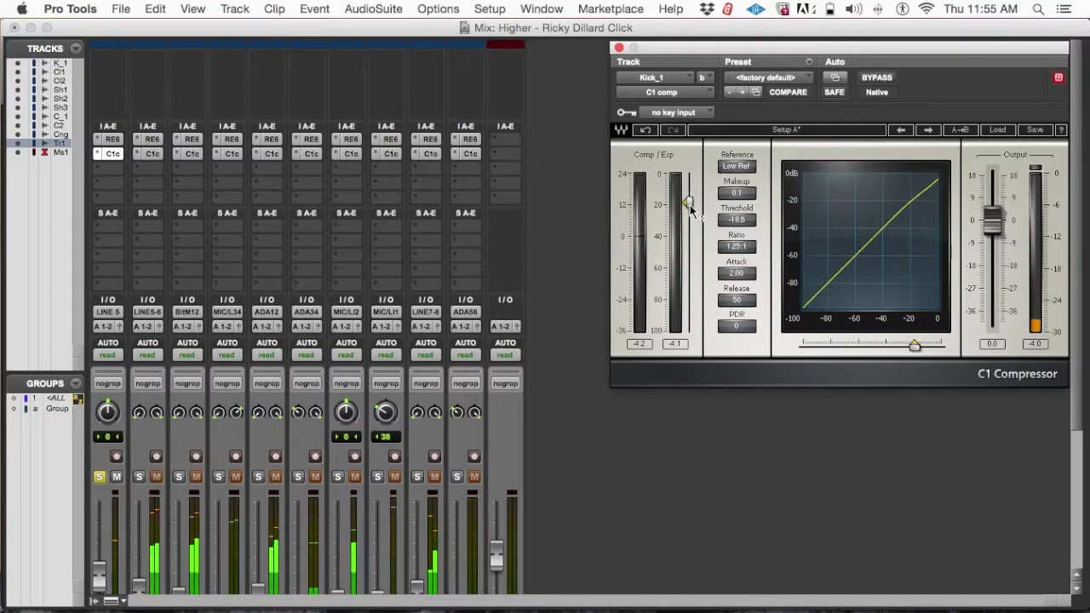
Lower the Kick_1 compressor's threshold to about -20.3 and unsolo the track
drag(689, 203, 687, 206)
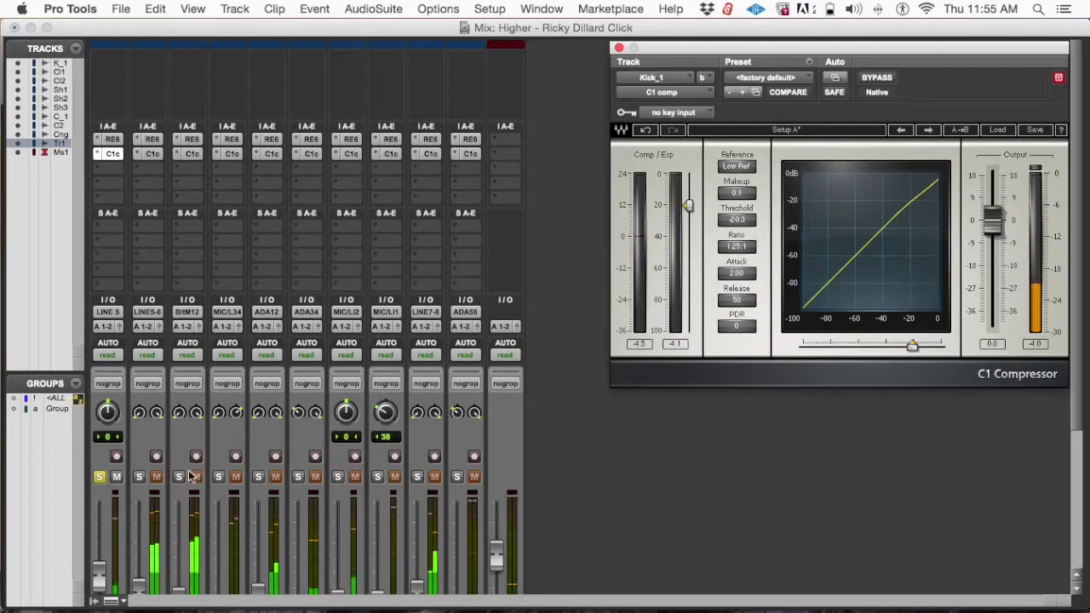
click(99, 477)
scroll(113, 475, down, 5)
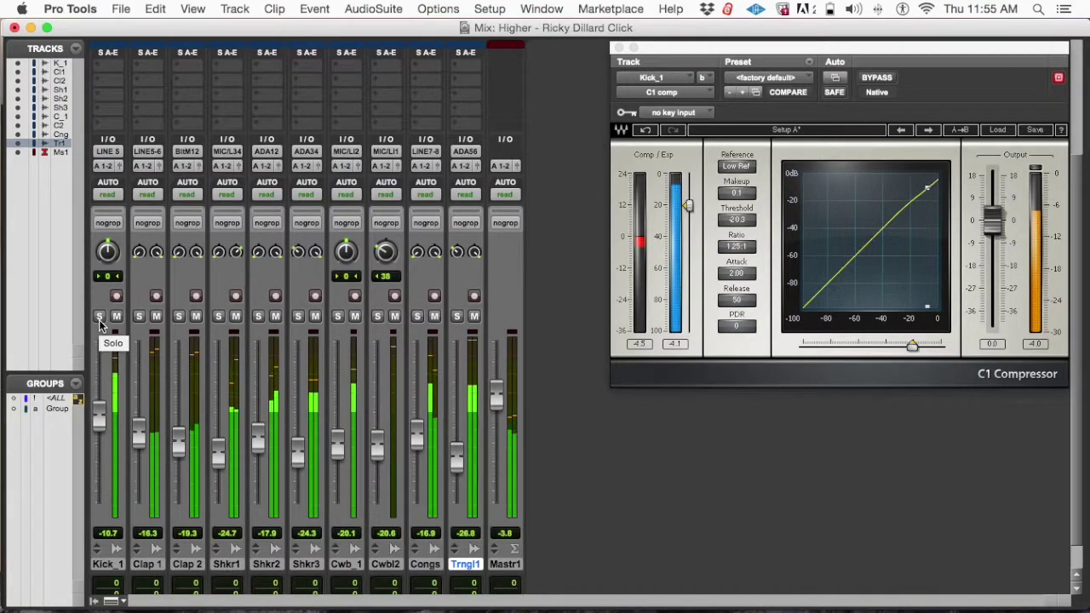
Bypass the Kick_1 compressor and re-enable it to compare the kick with and without compression in the full mix
click(878, 78)
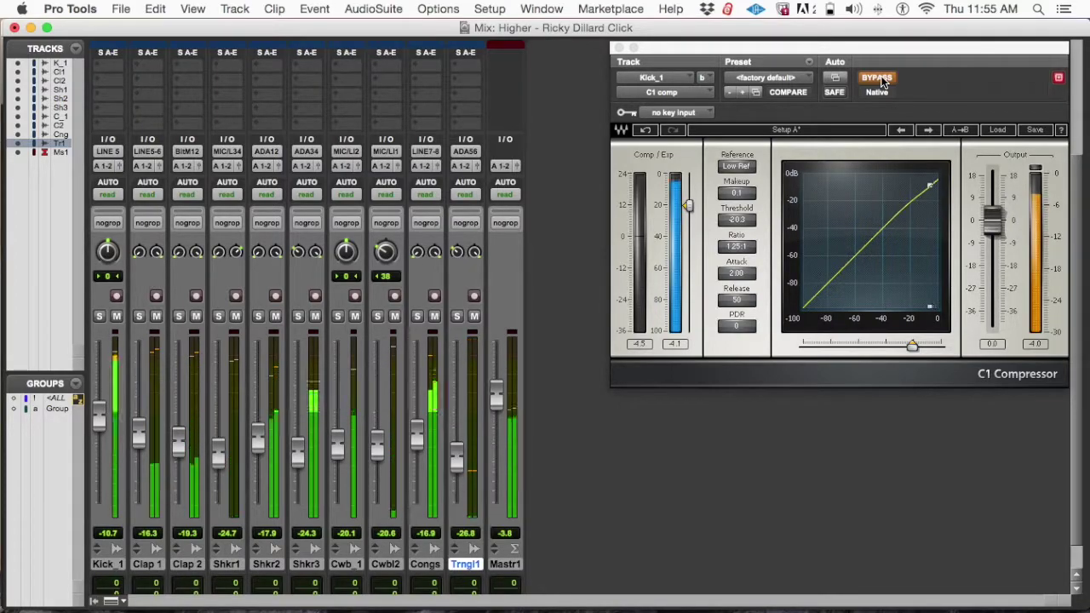
click(880, 78)
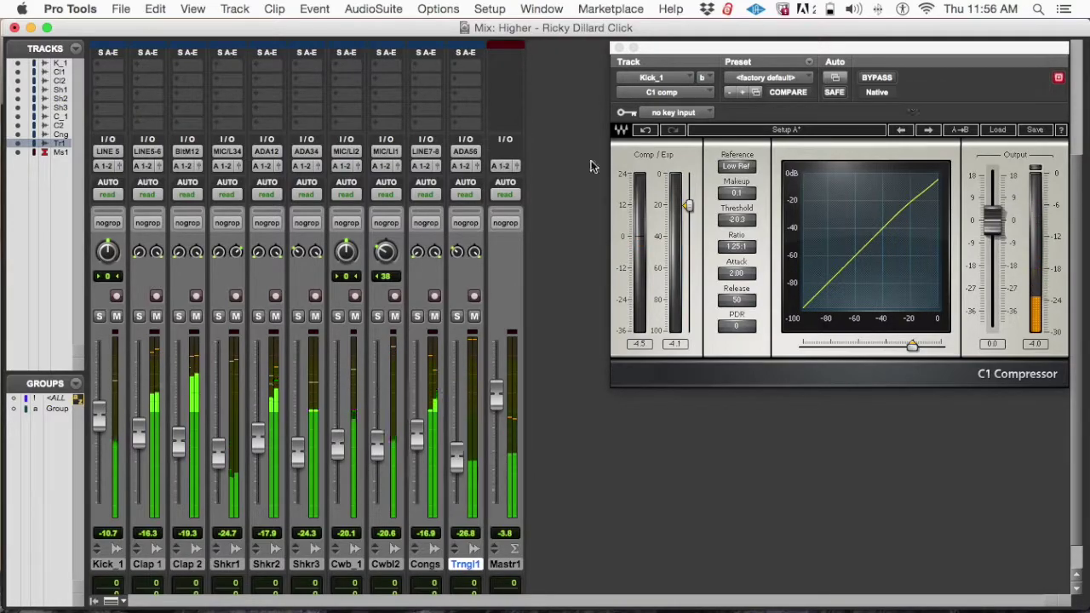
Reset the Kick_1 compressor's gain-reduction peak readout and raise its makeup gain to 3.6
click(644, 344)
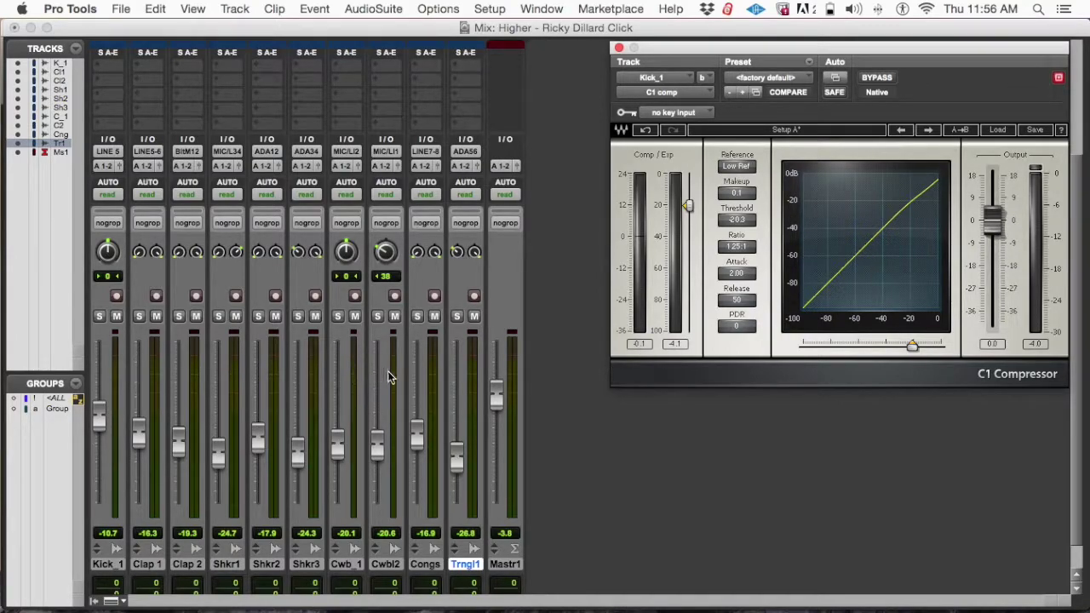
scroll(591, 463, down, 2)
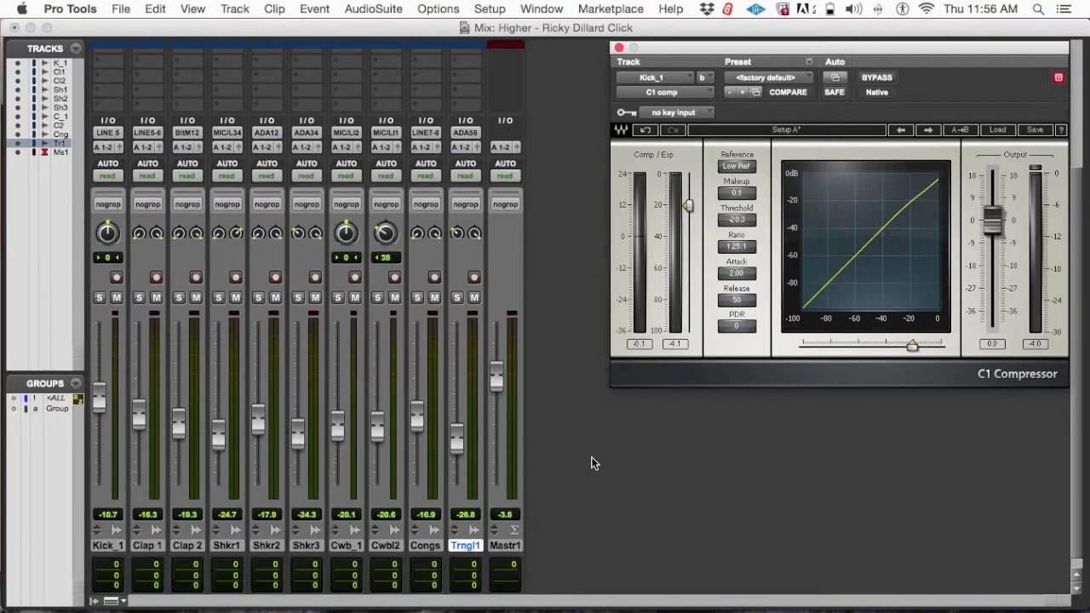
scroll(591, 457, up, 4)
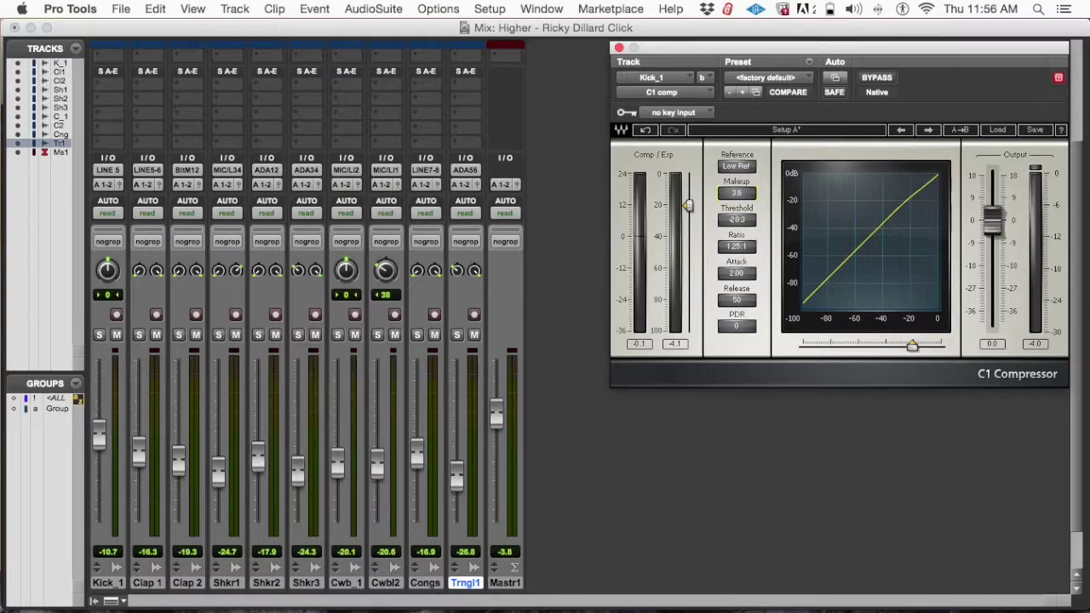
Lower the Kick_1 compressor's makeup gain to 2.0 and reset its gain-reduction peak readout
click(647, 130)
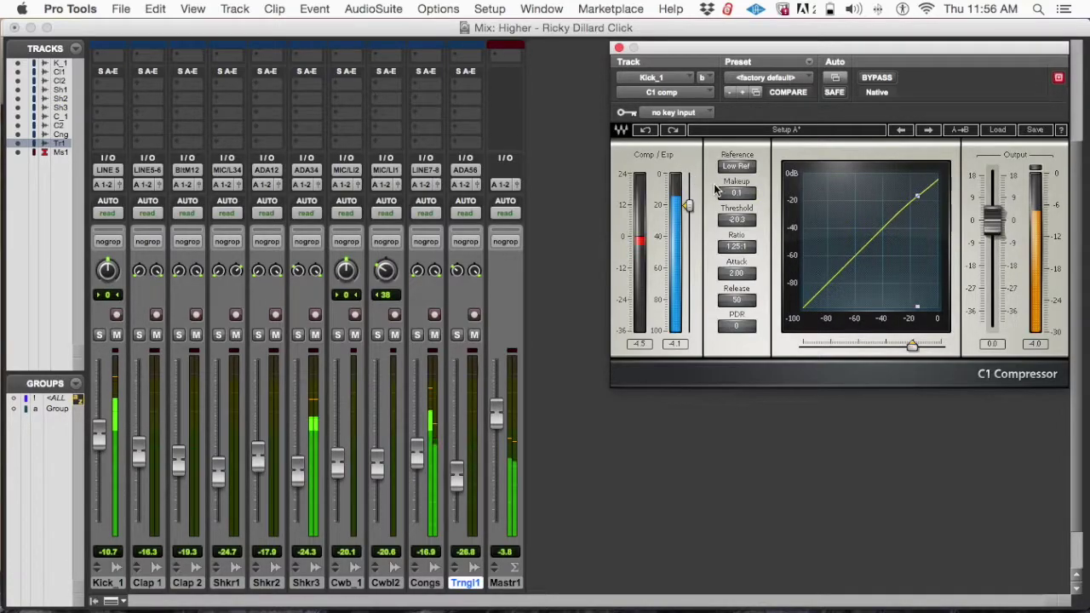
drag(687, 204, 686, 203)
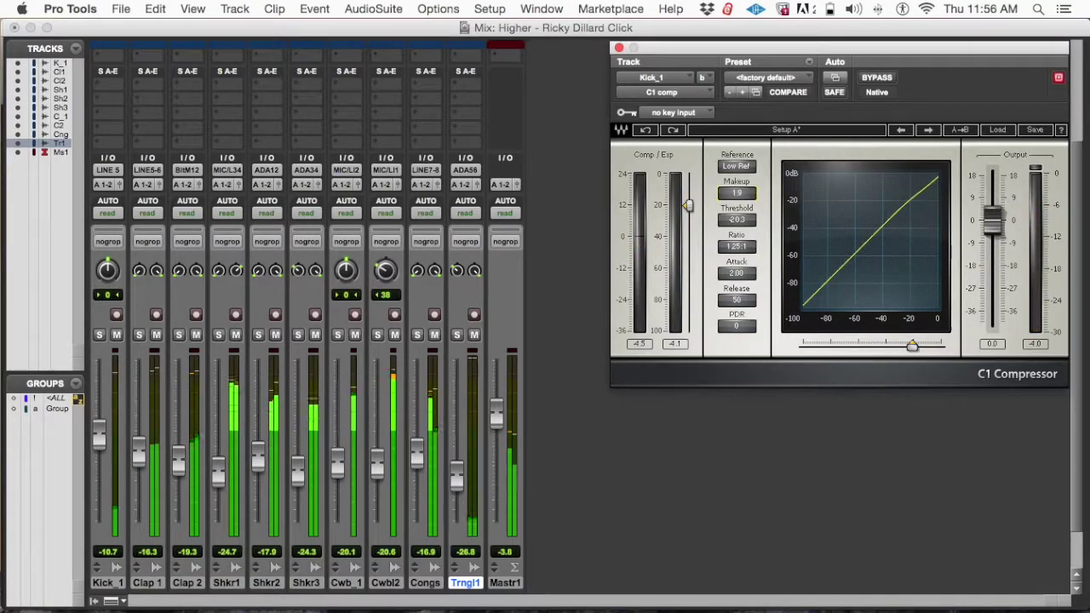
click(640, 344)
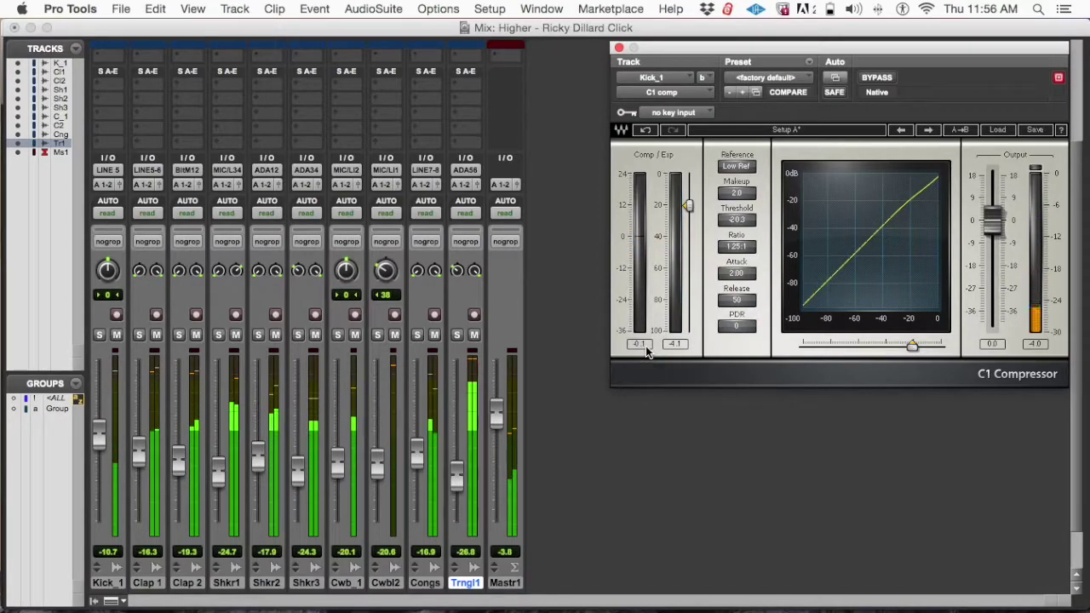
Fine-tune the Kick_1 compressor's makeup gain to 2.5 while listening to the full mix
click(738, 195)
key(Up)
key(Up)
key(Up)
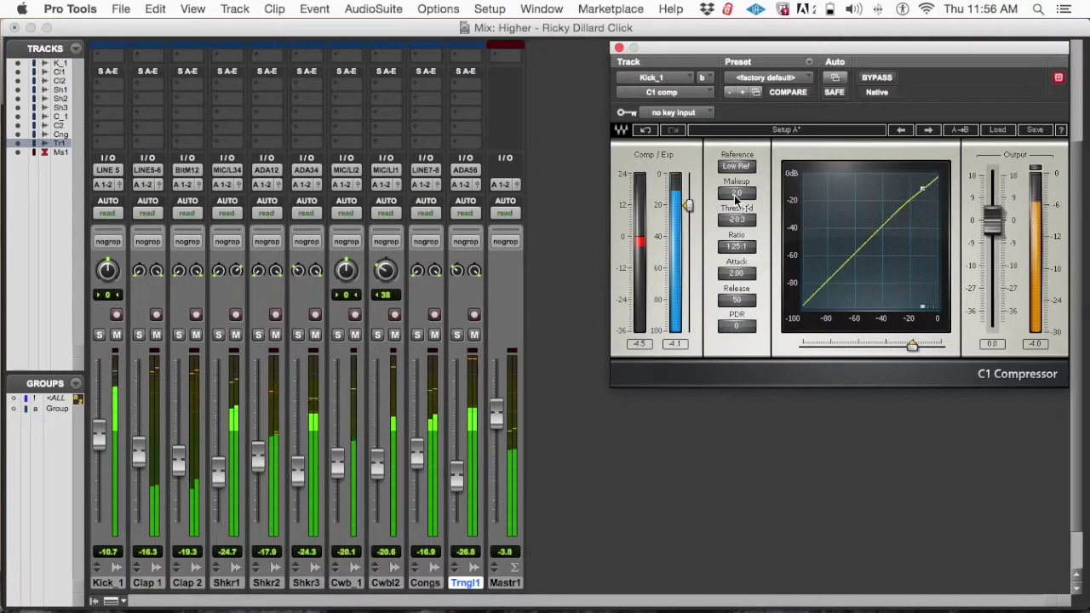
key(Up)
key(Up)
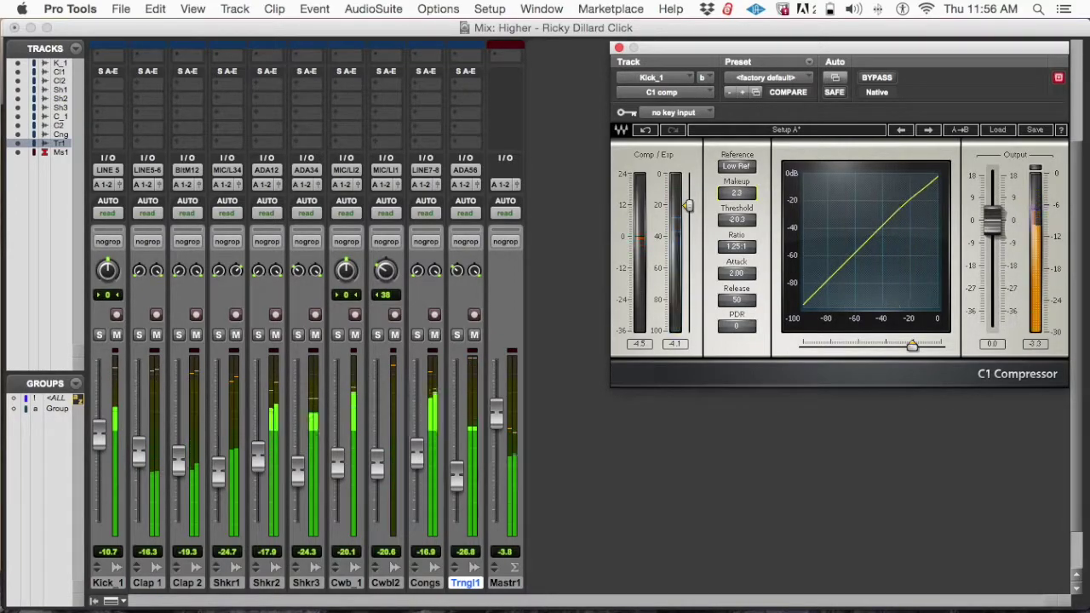
key(Up)
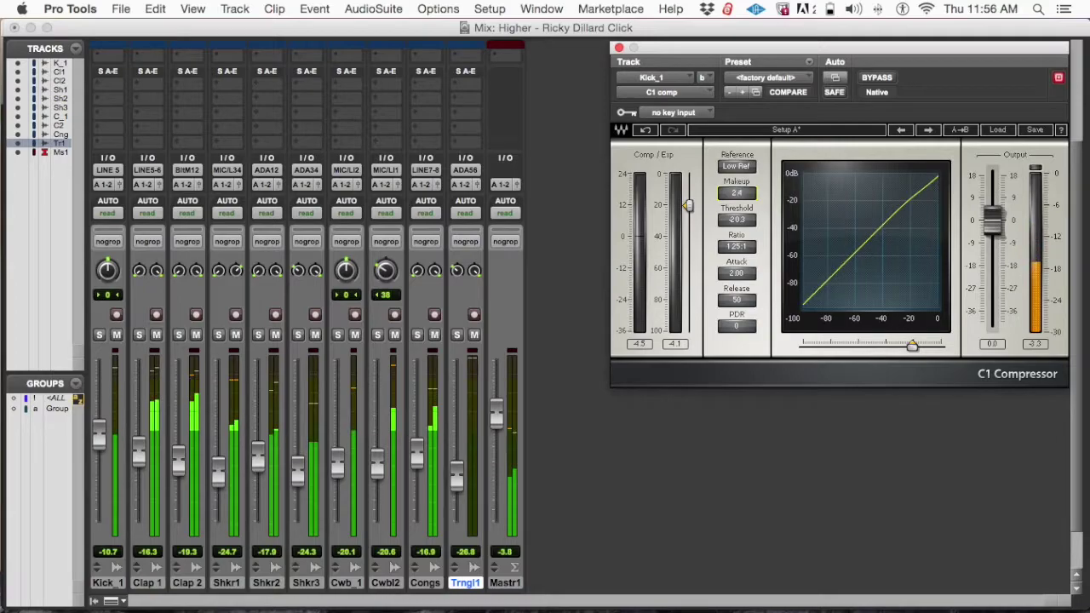
key(Down)
key(Down)
key(Down)
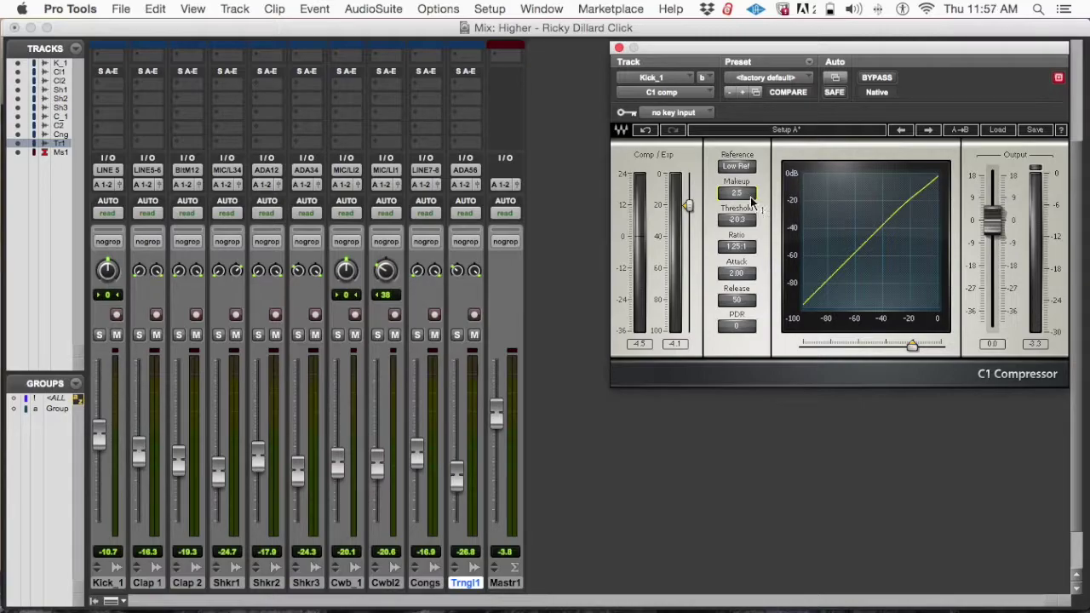
Play the full mix again and raise the Kick_1 volume fader to -8.1 dB
key(space)
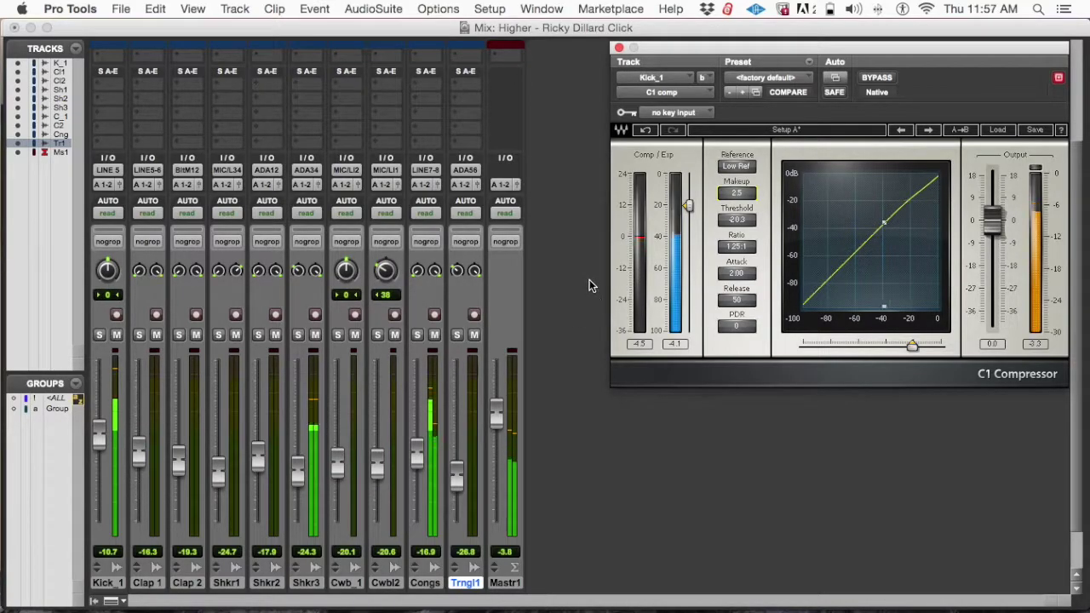
scroll(232, 367, down, 2)
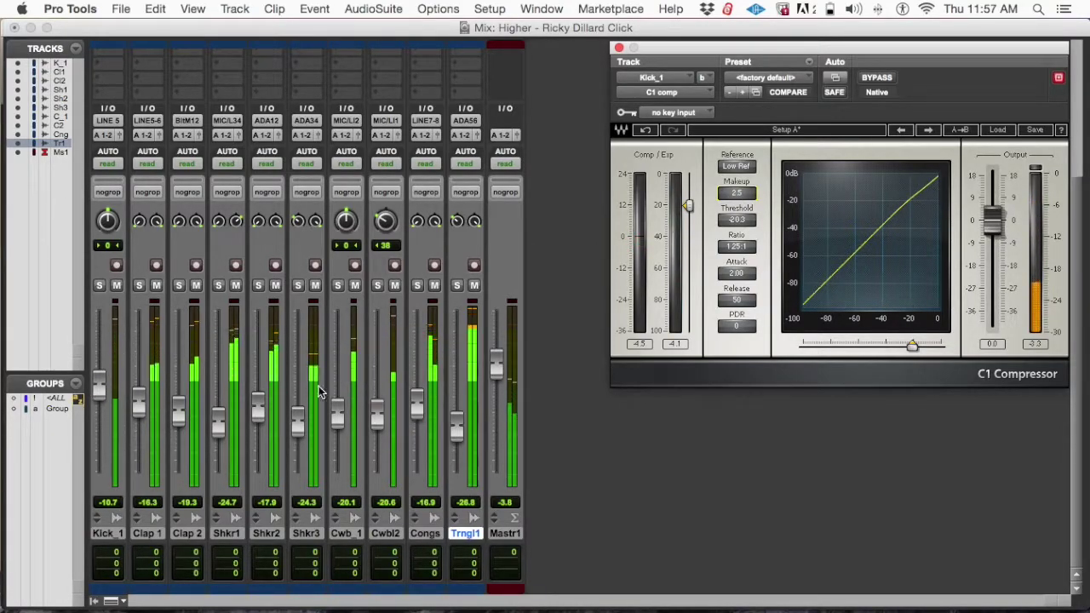
drag(100, 379, 99, 368)
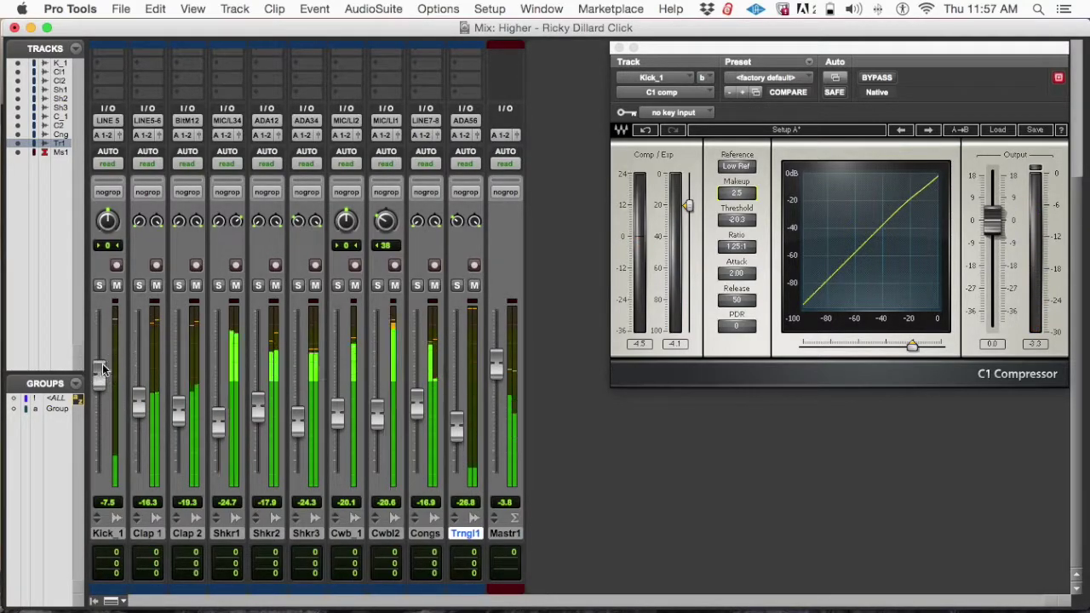
drag(101, 374, 101, 379)
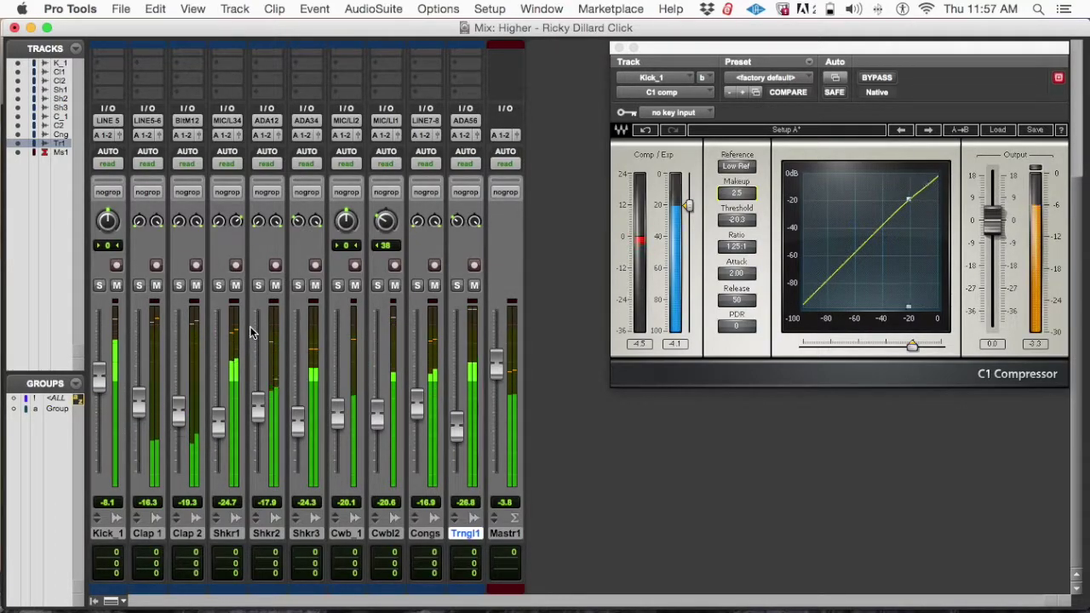
Solo Clap 1, open its C1 compressor and lower the threshold to about -20.6
scroll(179, 334, up, 5)
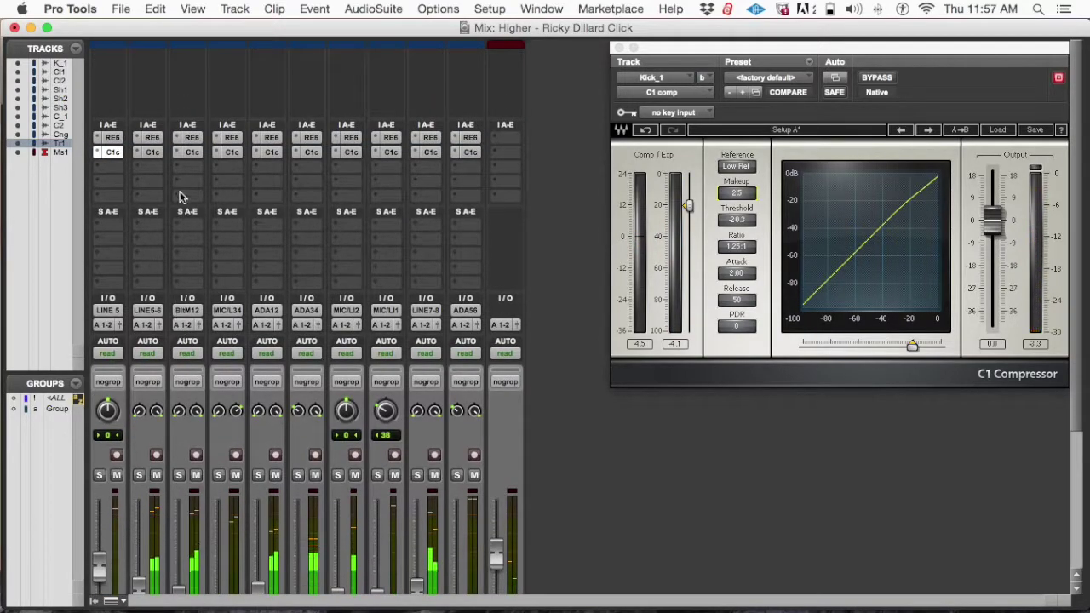
click(148, 152)
scroll(171, 213, down, 1)
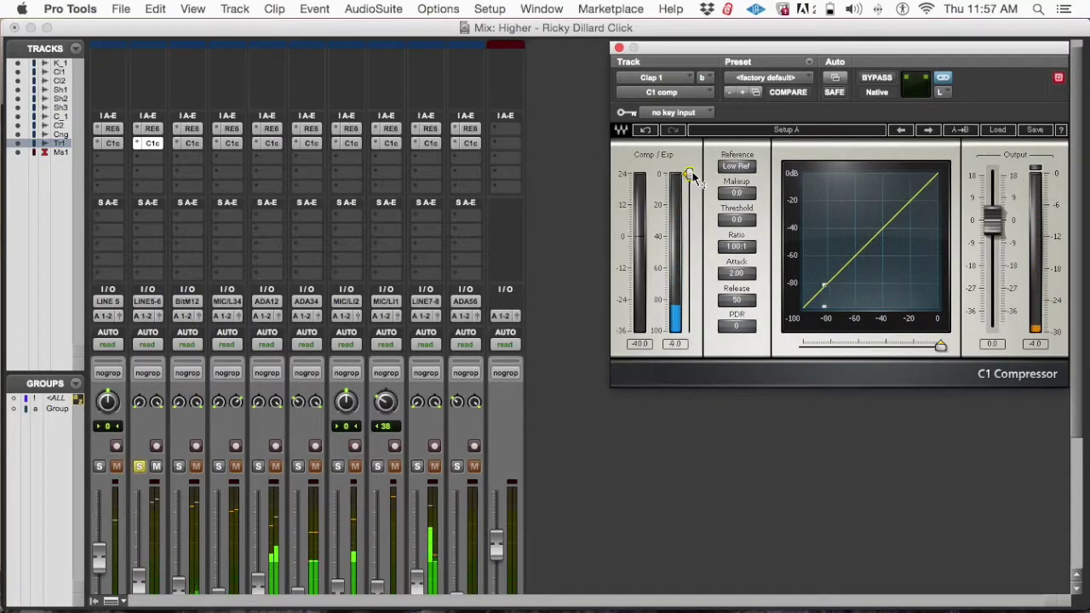
drag(687, 173, 692, 211)
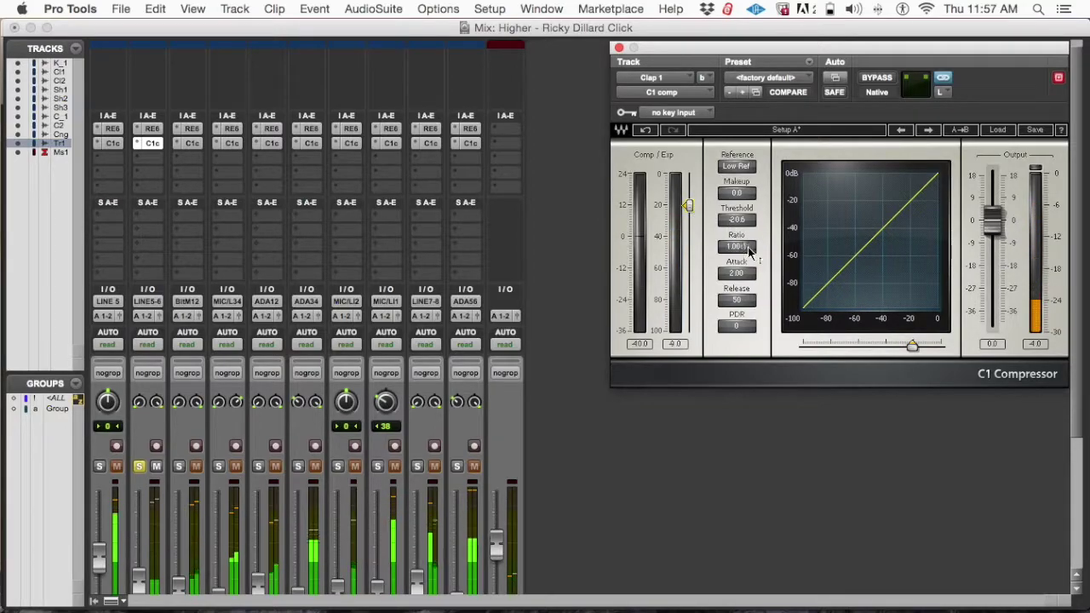
Set the Clap 1 compressor's ratio to 1.22:1 and reset its gain-reduction peak readout
drag(754, 248, 754, 242)
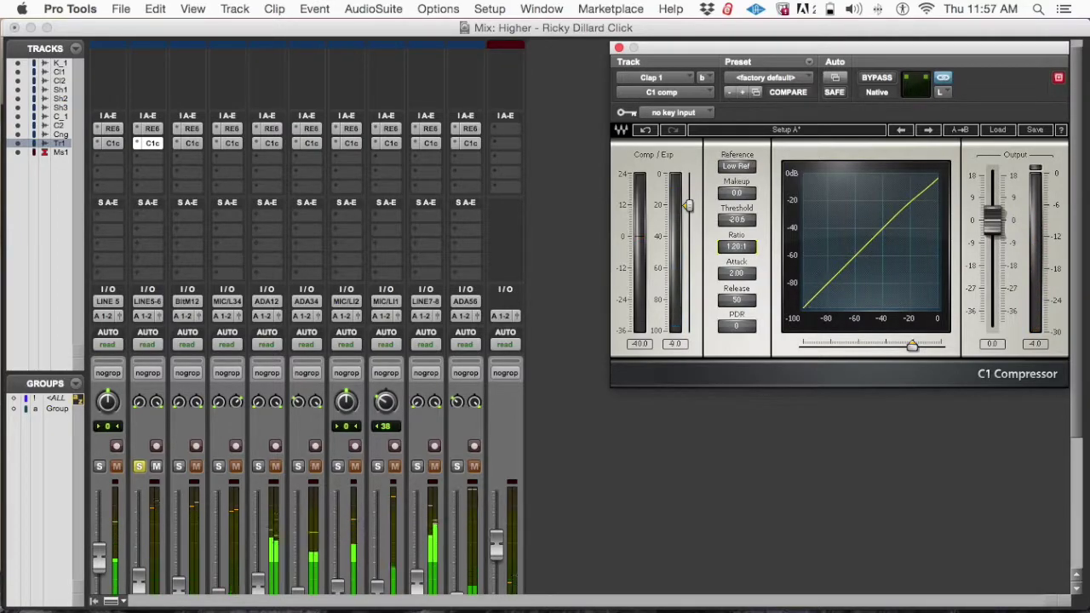
drag(746, 250, 746, 247)
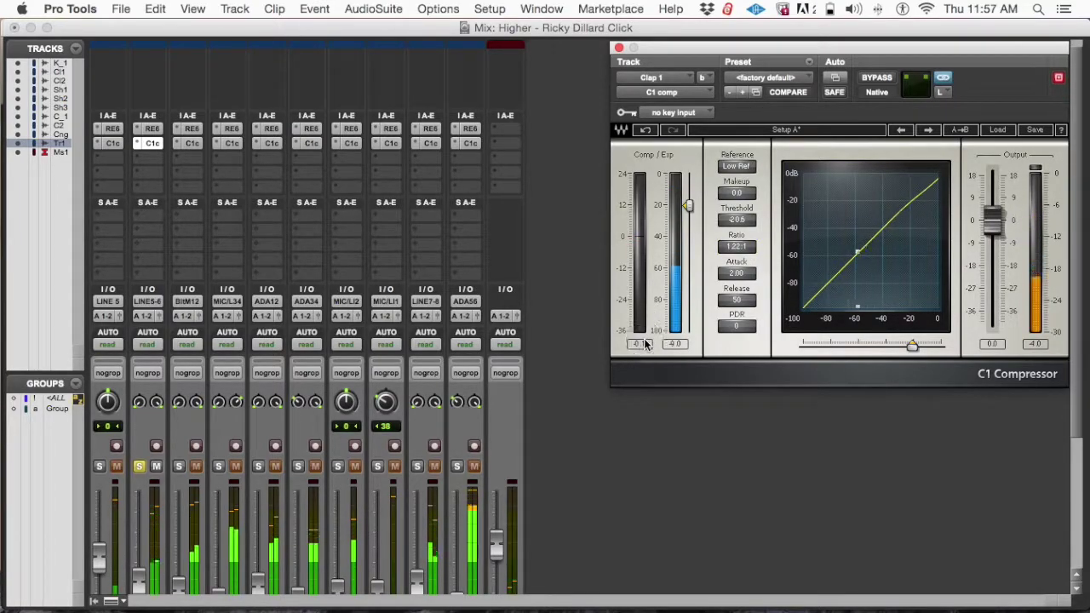
click(647, 345)
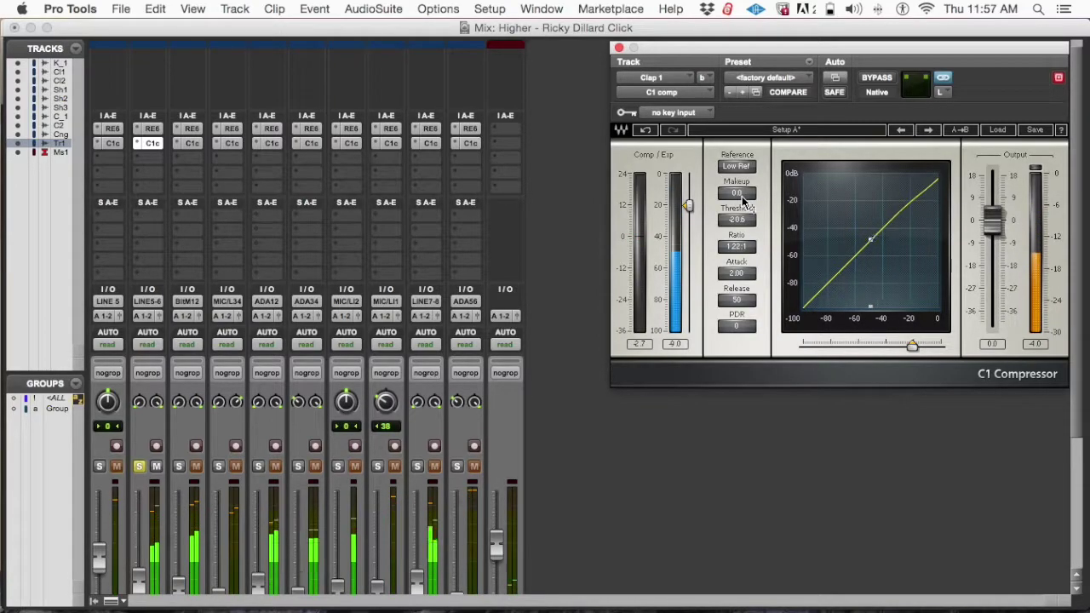
Refine the Clap 1 compressor to a makeup gain of 1.0, a threshold of -20.0 and a ratio of 1.25:1
drag(742, 201, 741, 198)
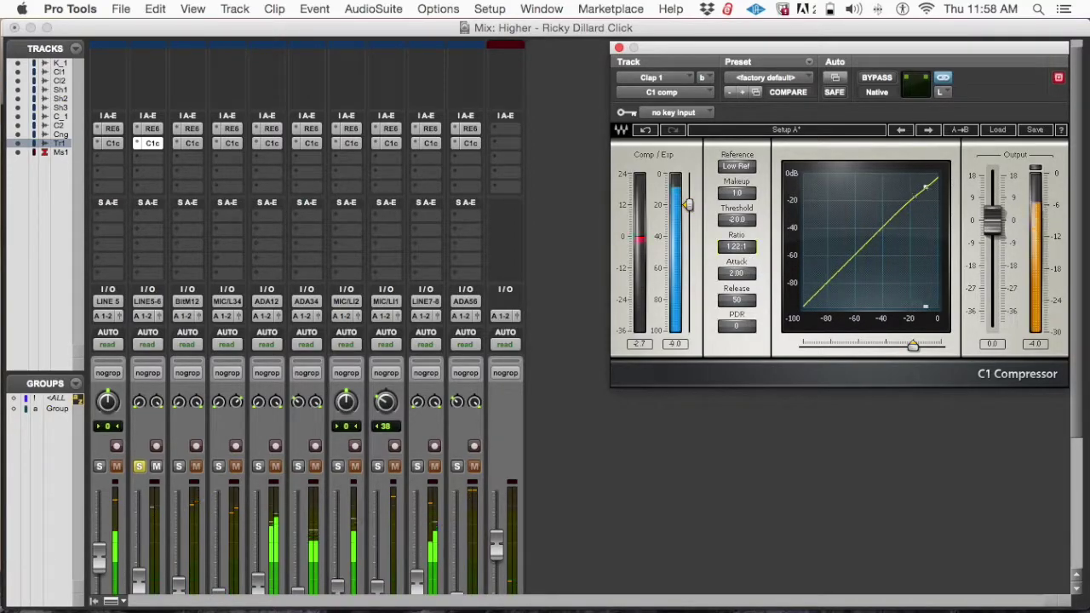
key(Up)
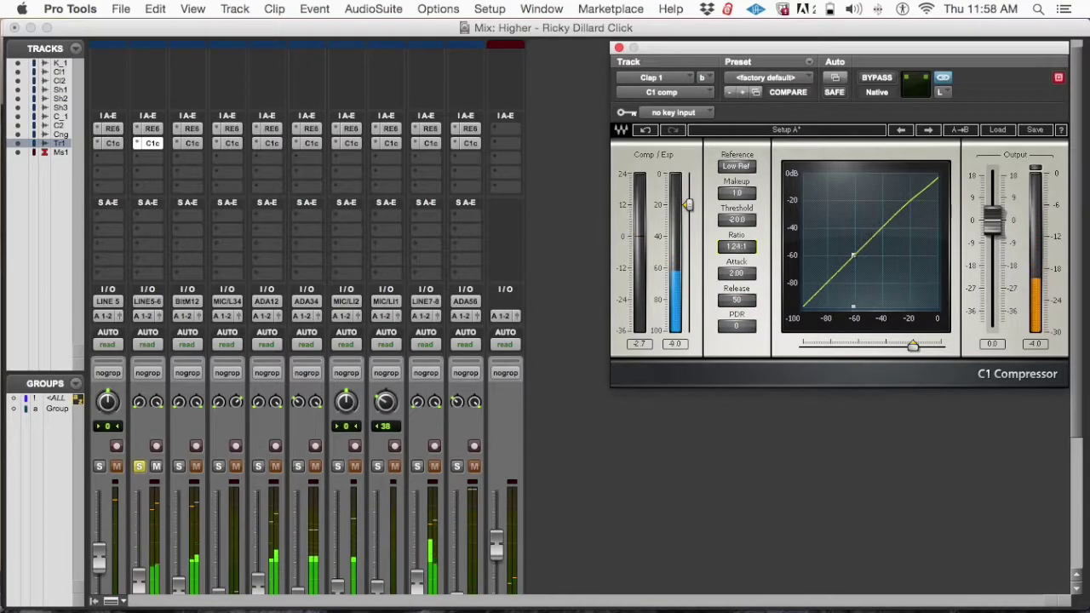
click(47, 251)
Move the solo from Clap 1 to Clap 2 and lower Clap 2's C1 compressor threshold to about -16.6
scroll(105, 366, down, 5)
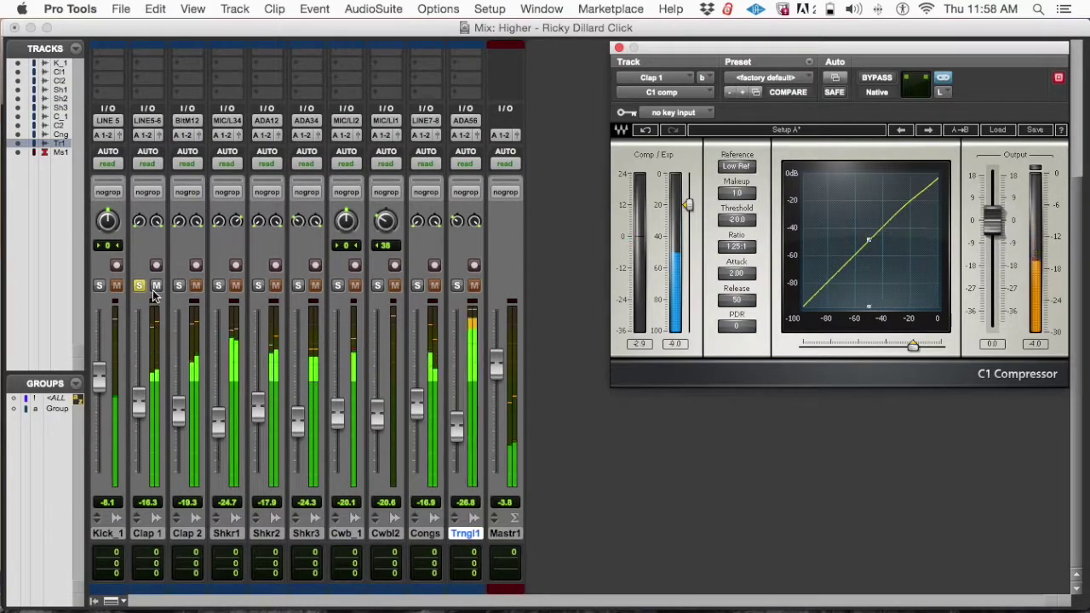
click(139, 286)
click(179, 285)
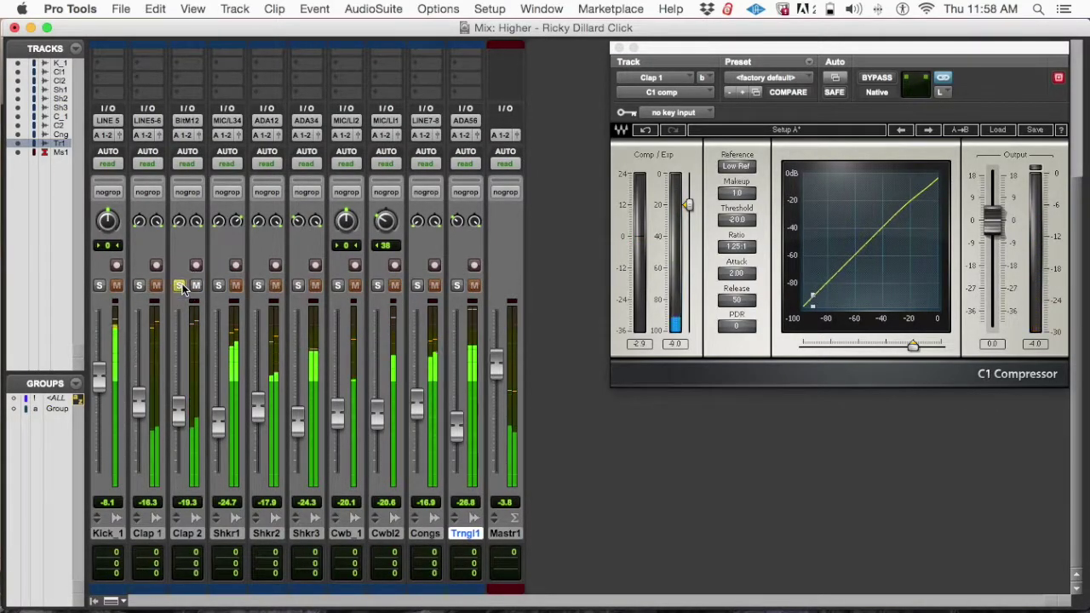
scroll(198, 136, up, 4)
click(191, 103)
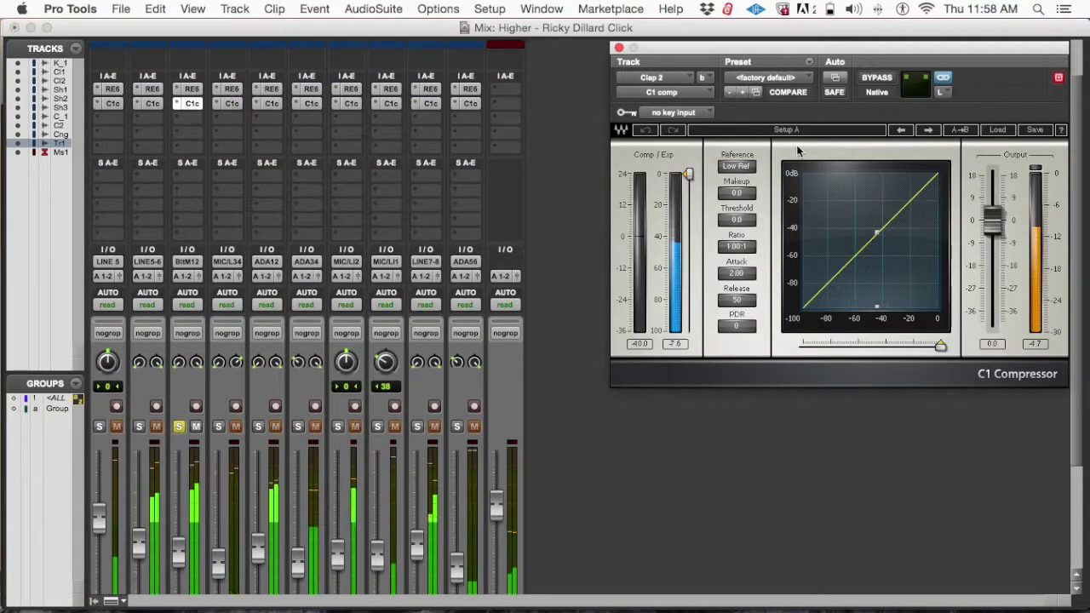
drag(690, 174, 688, 190)
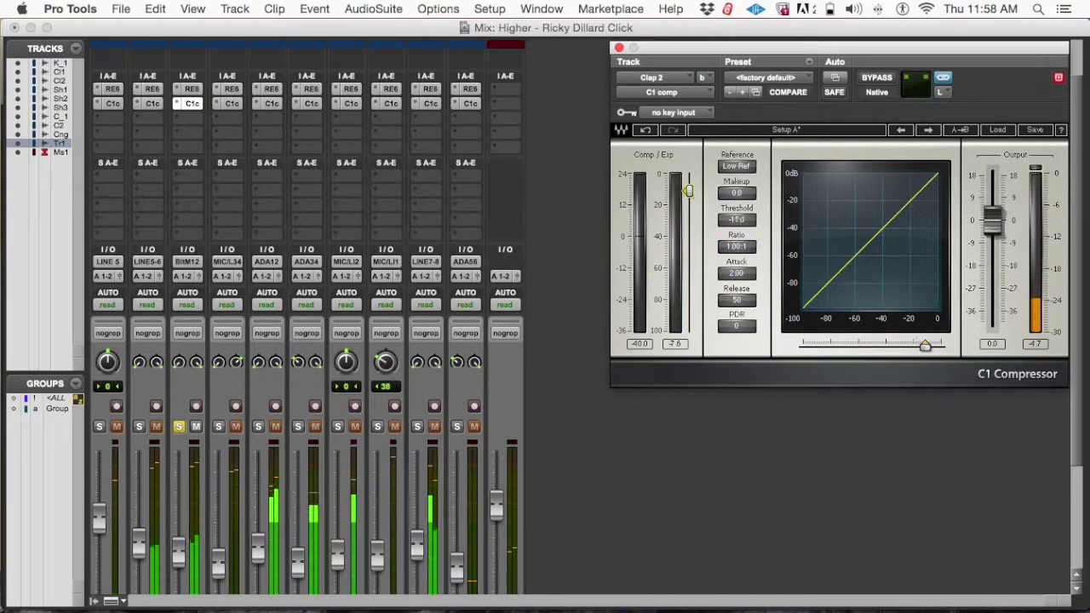
drag(688, 192, 688, 199)
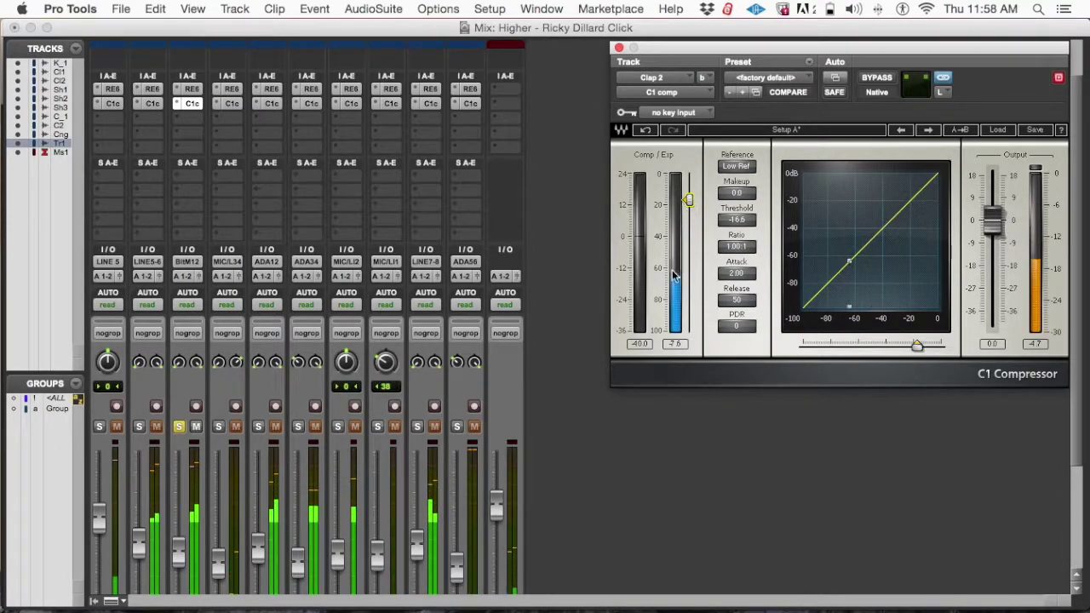
Set the Clap 2 compressor's ratio to 1.20:1 and, with the track unsoloed, its makeup gain to 0.5
mouse_move(740, 248)
mouse_down()
mouse_move(741, 230)
mouse_move(740, 248)
mouse_up()
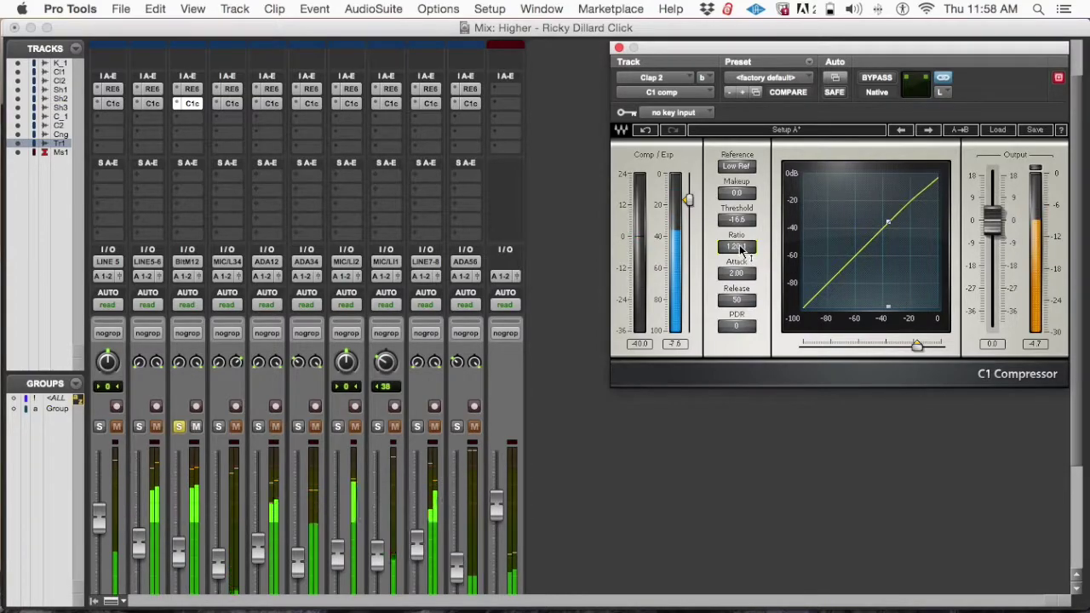
click(187, 428)
scroll(358, 447, down, 3)
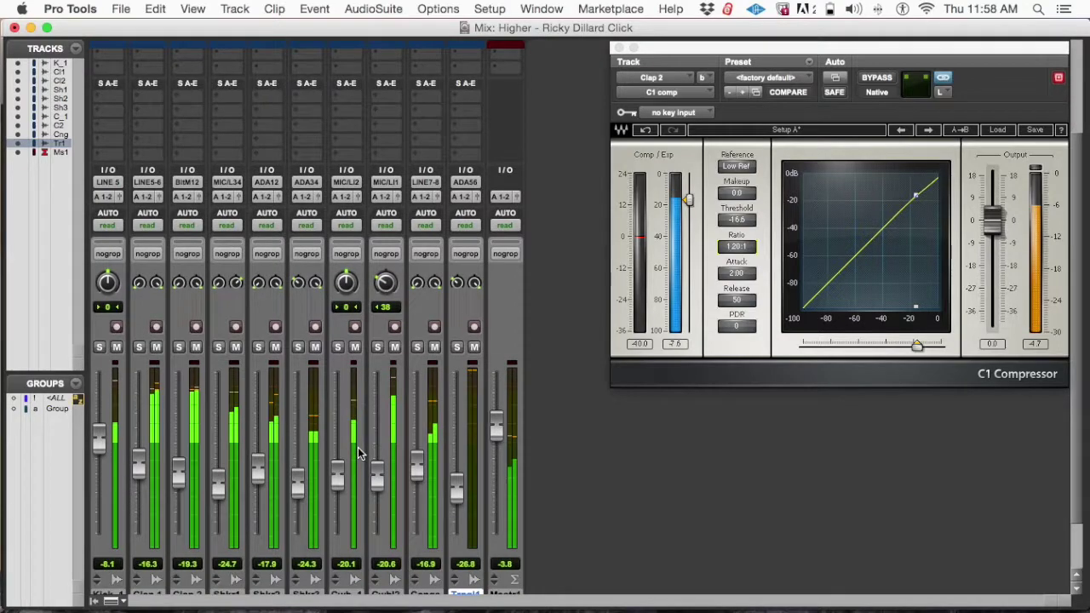
drag(736, 192, 736, 185)
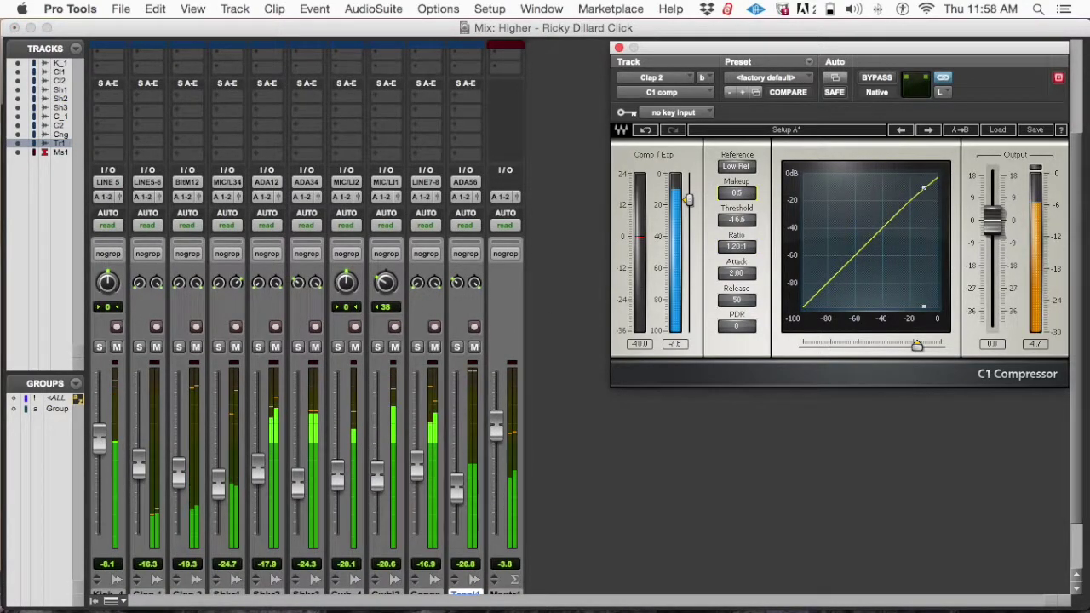
Solo Kick_1, Clap 1 and Clap 2 together to check their blend, and clear all solos
scroll(198, 458, down, 2)
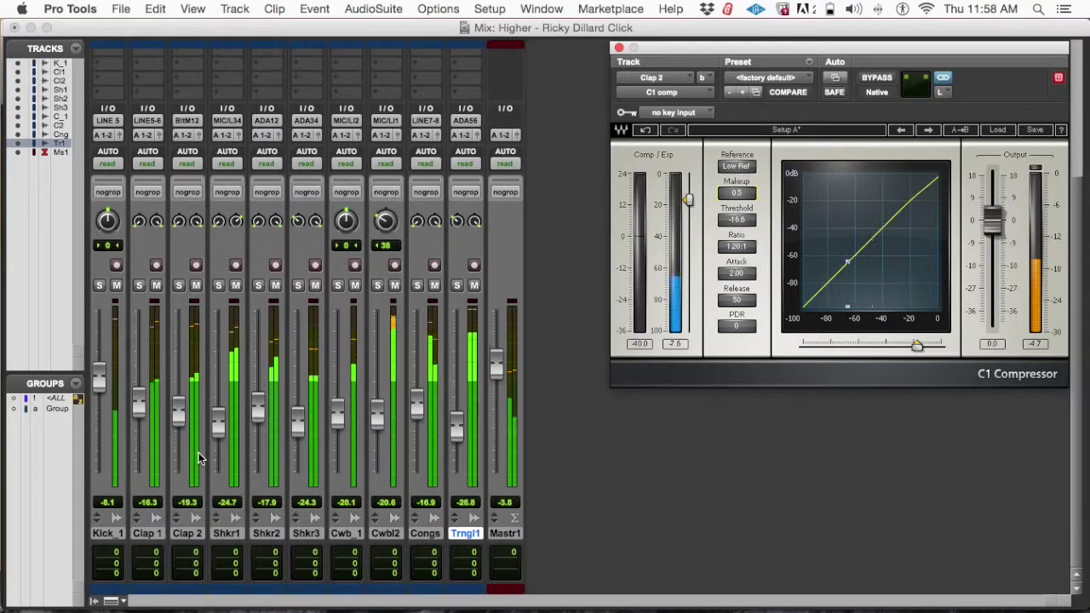
click(186, 286)
click(138, 285)
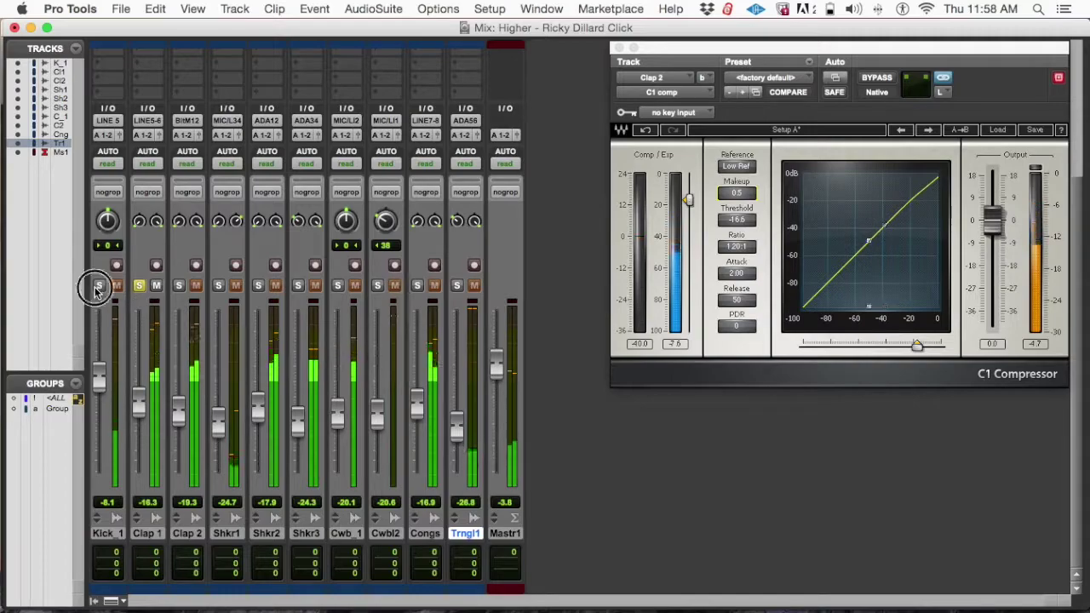
click(98, 286)
click(179, 285)
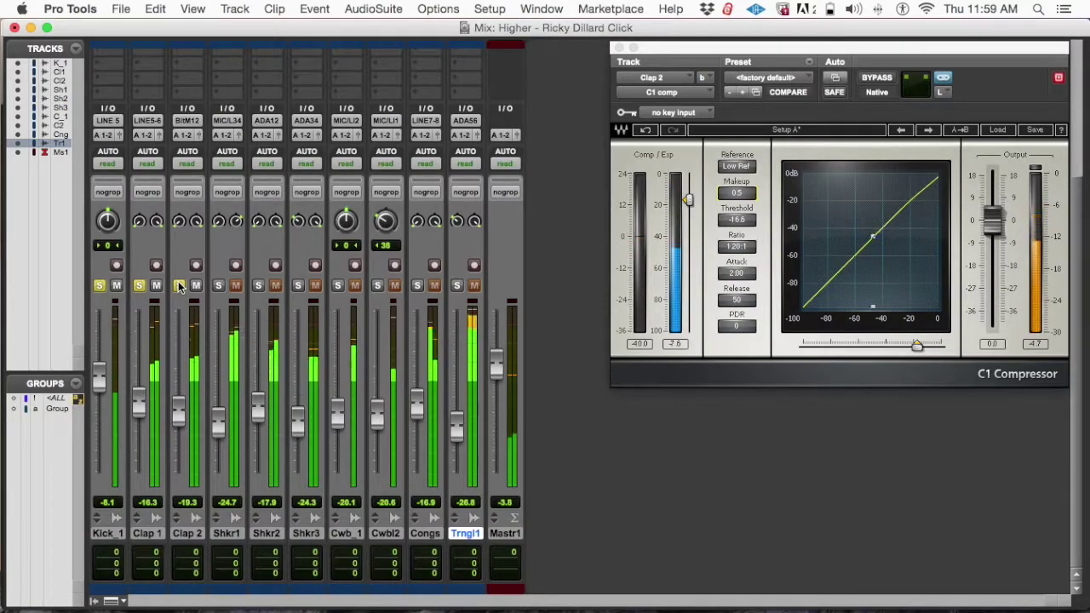
alt+click(180, 285)
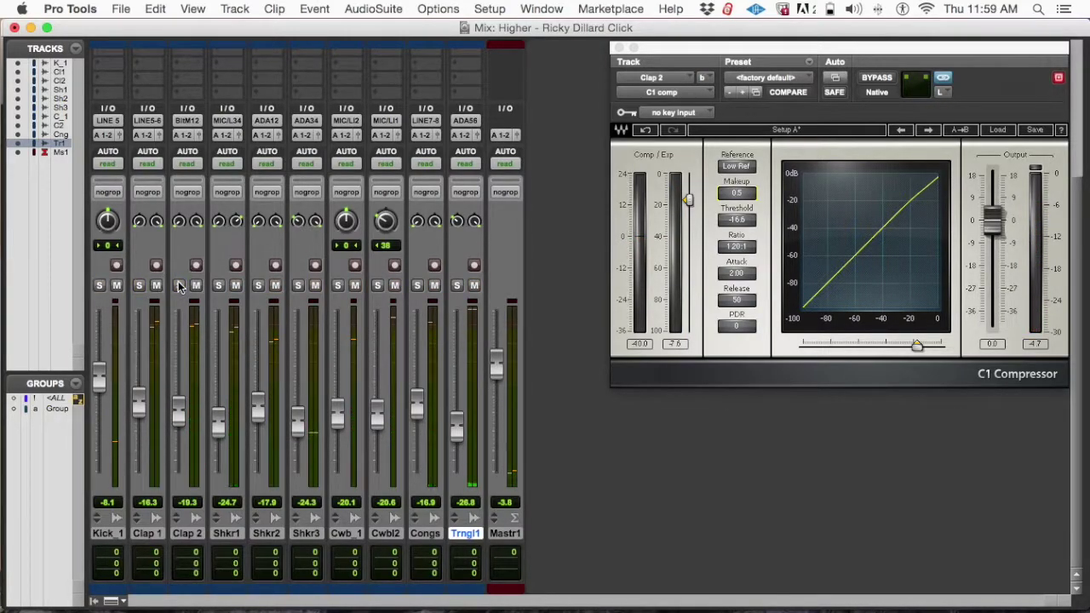
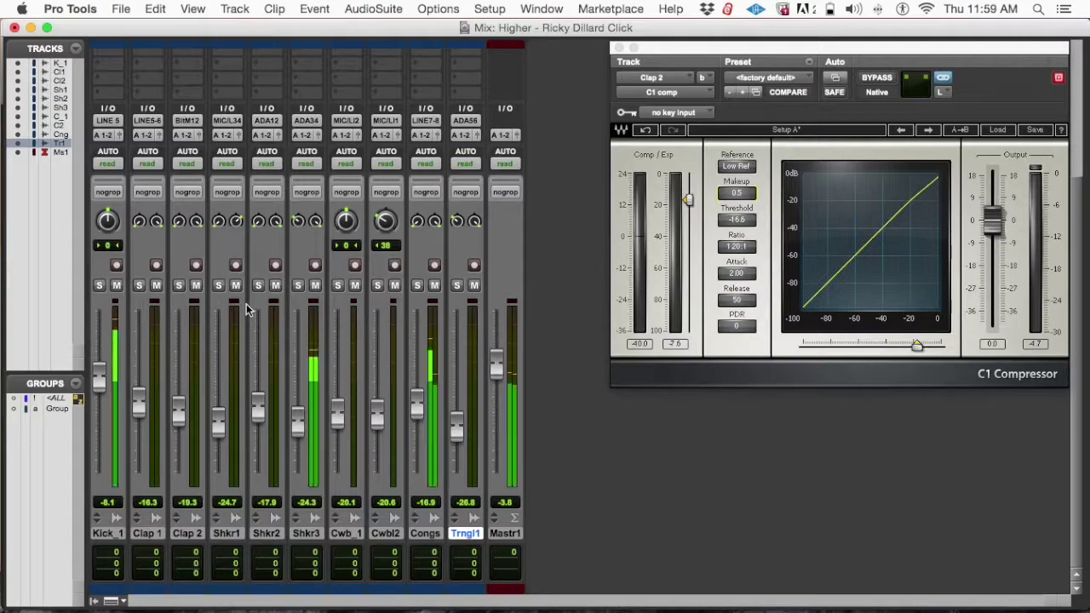
Solo Shaker 1 and set its C1 compressor to a threshold of about -19.9 and a ratio of 1.10:1
click(219, 286)
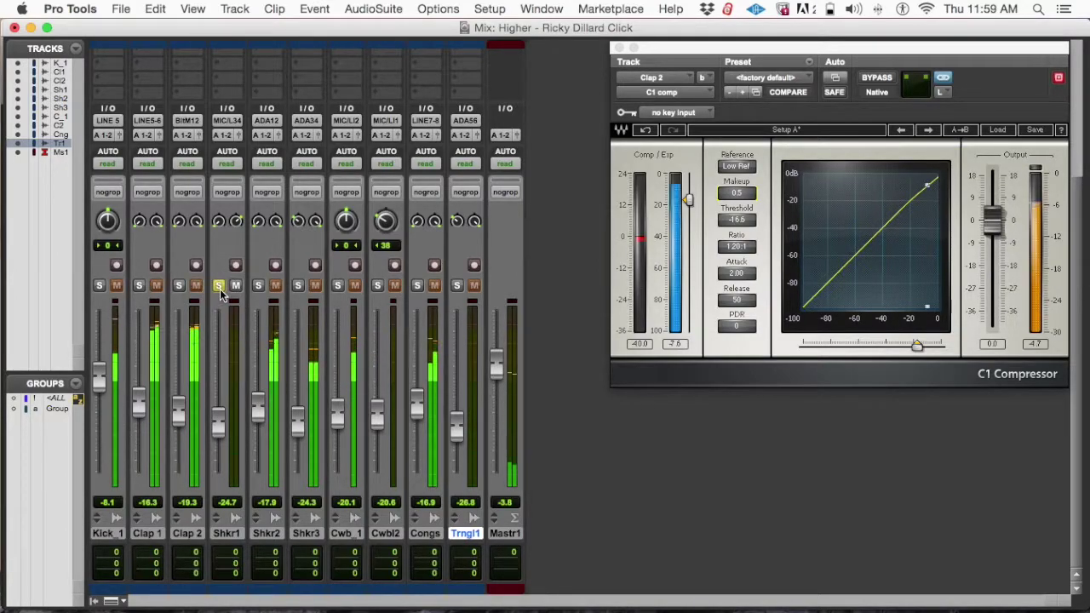
scroll(219, 288, up, 5)
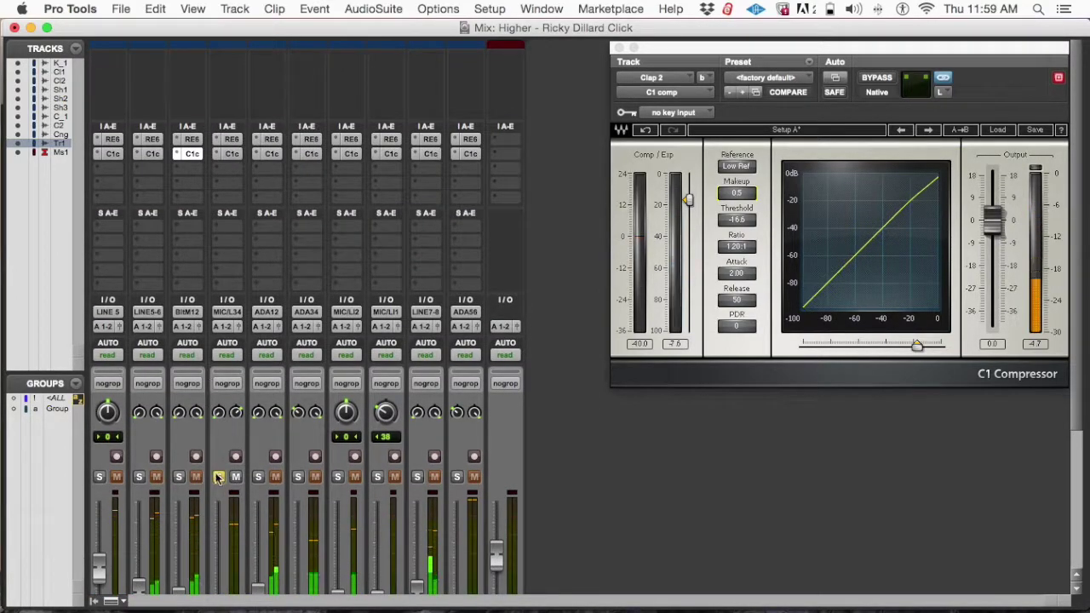
click(232, 158)
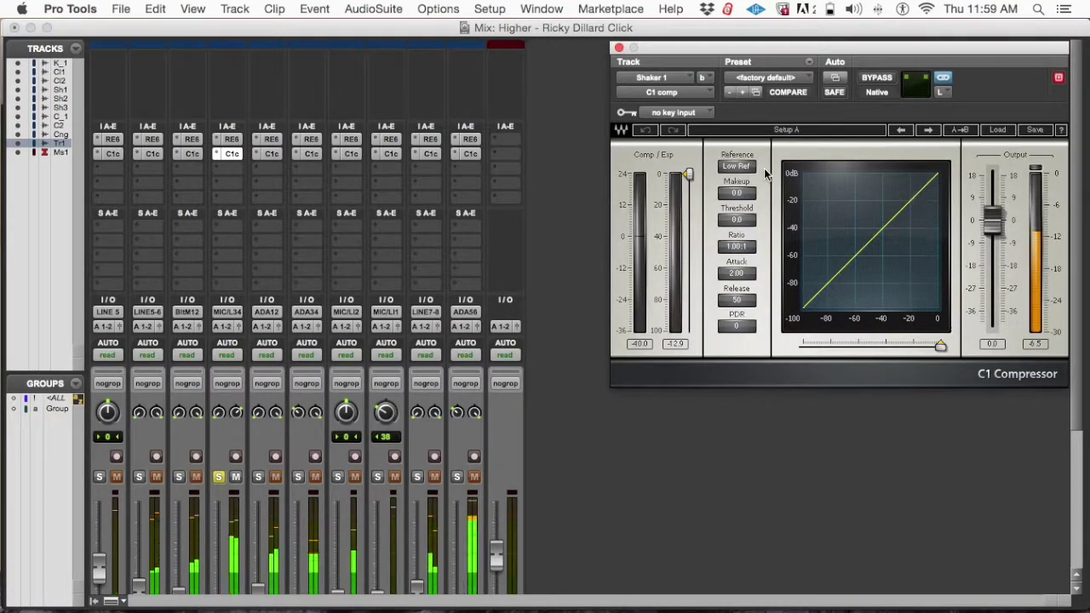
drag(688, 177, 689, 211)
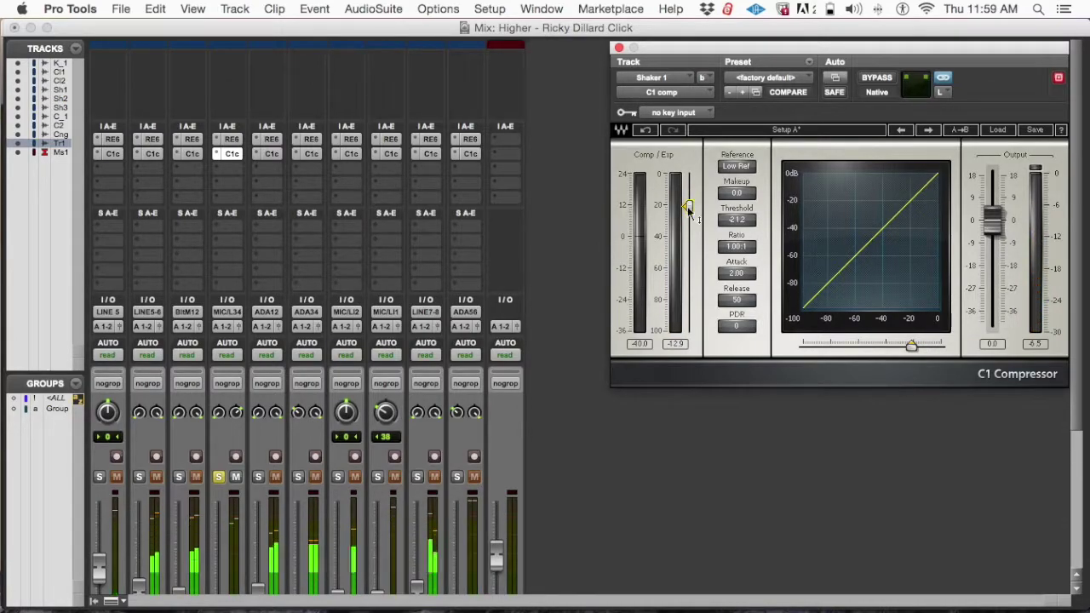
key(Up)
key(Up)
key(Up)
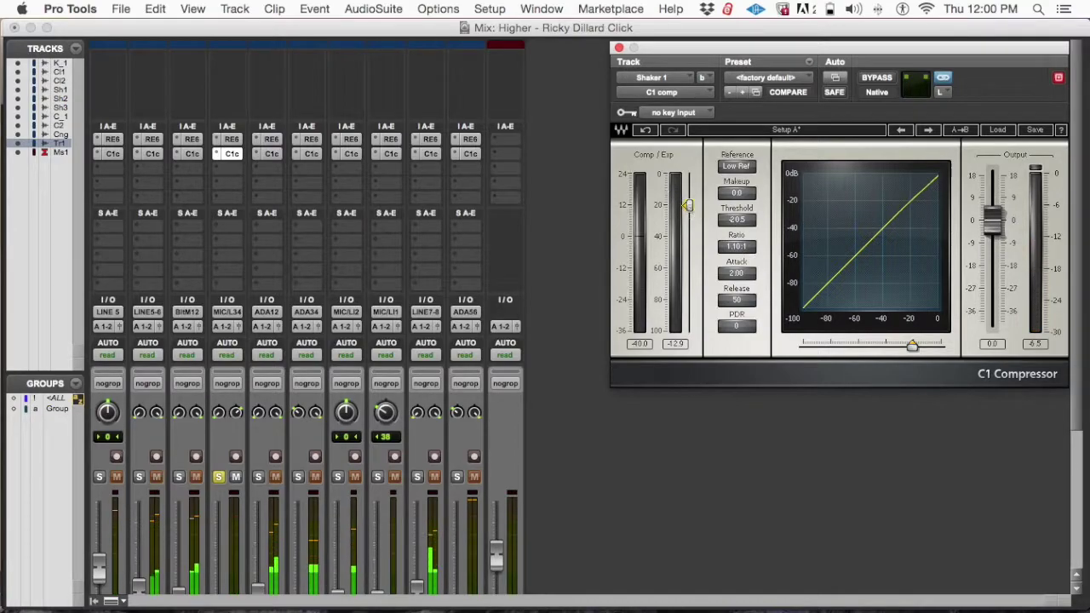
drag(687, 205, 687, 204)
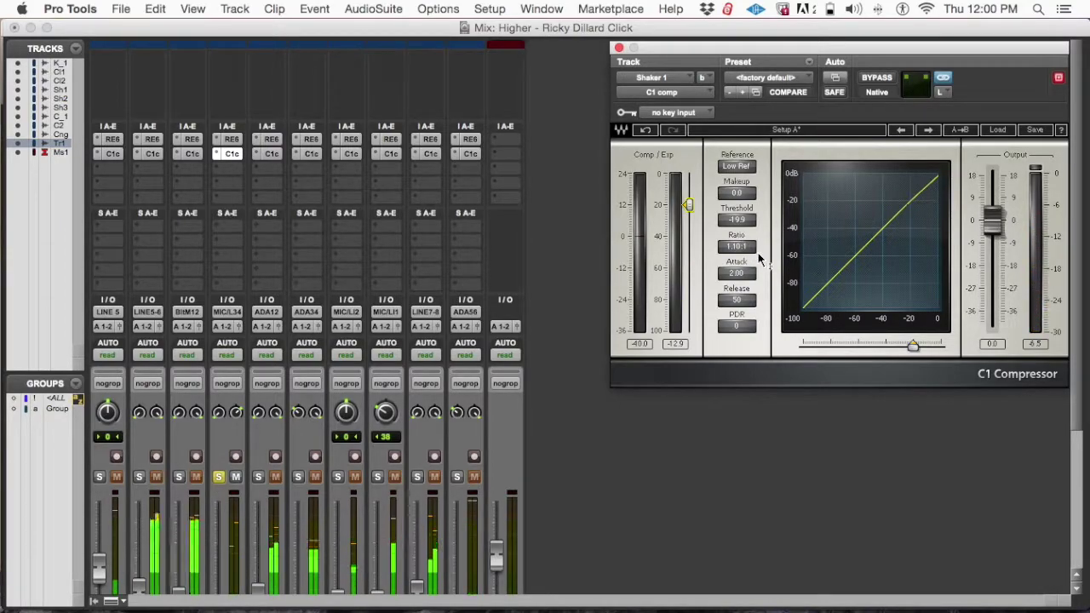
Move the solo from Shaker 1 to Shaker 2 and set Shaker 2's C1 compressor to a ratio of 1.10:1 and a threshold of about -23.1
scroll(343, 432, down, 5)
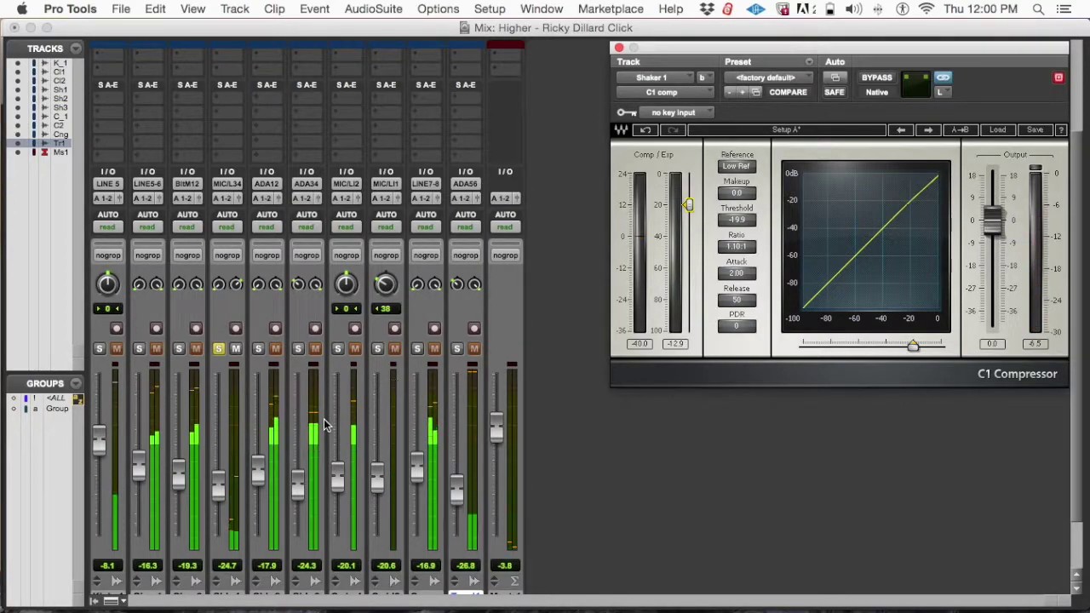
scroll(262, 374, down, 1)
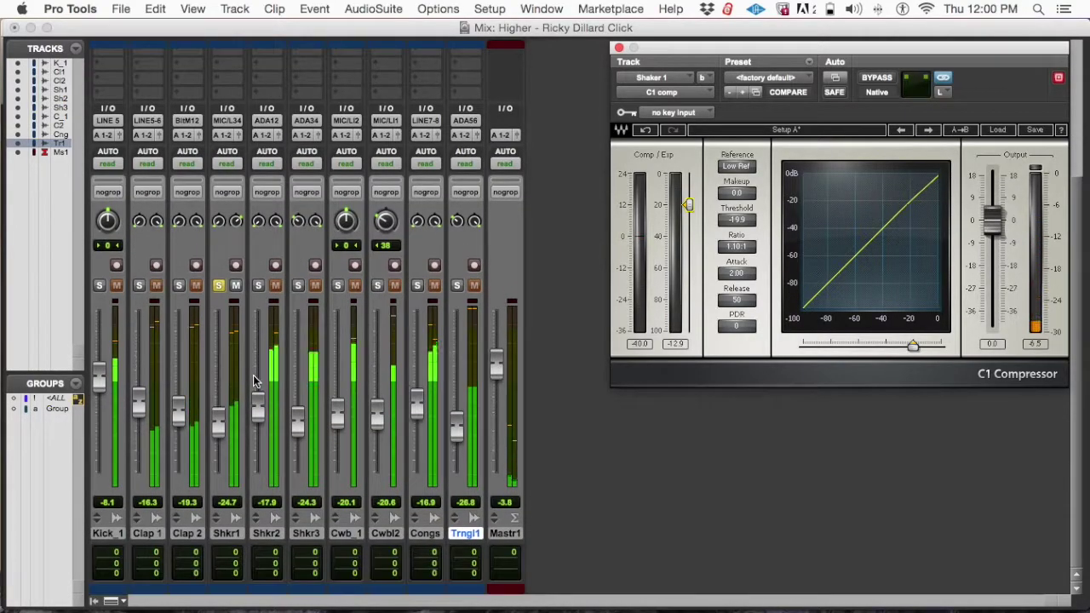
scroll(266, 366, up, 4)
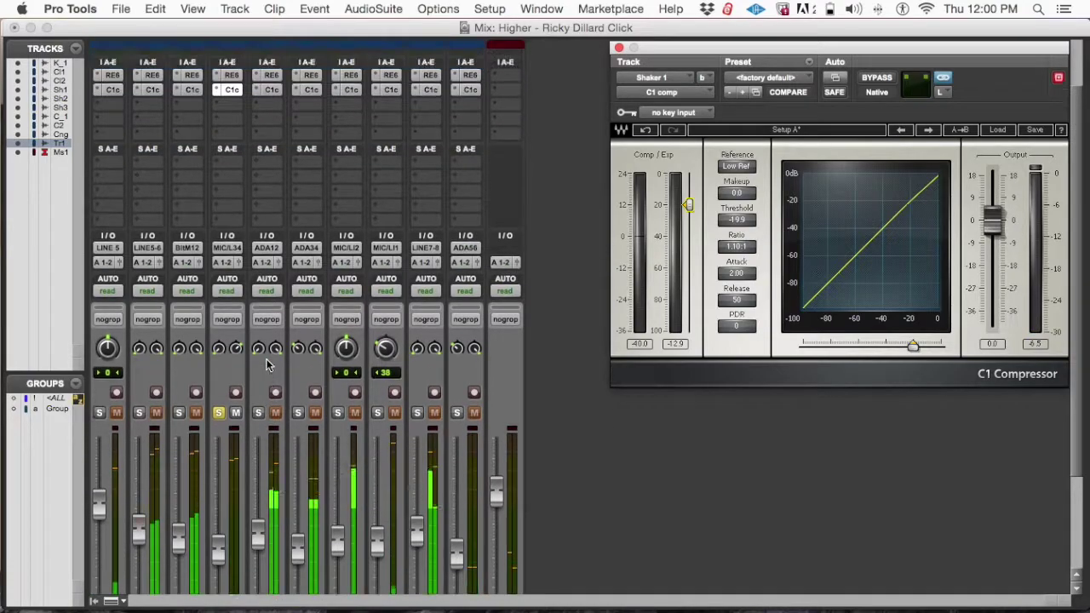
click(257, 413)
click(223, 415)
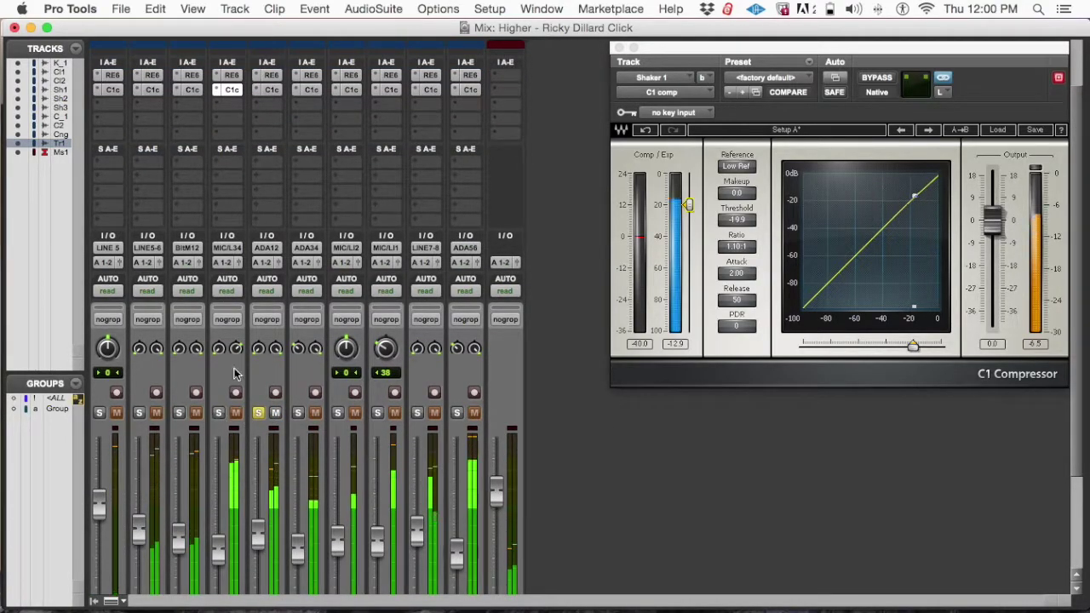
click(269, 90)
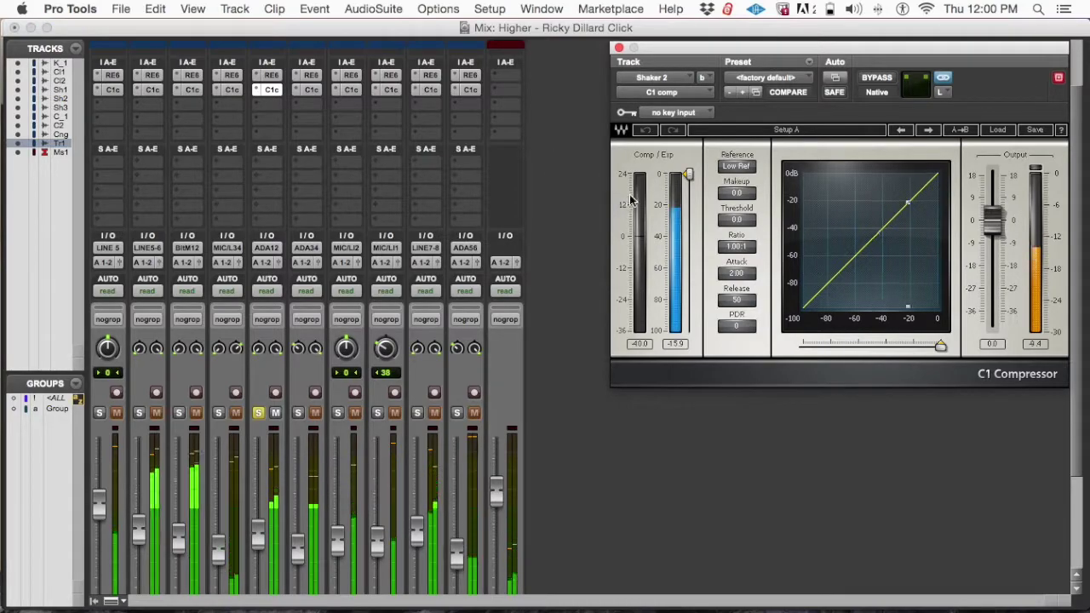
drag(688, 173, 687, 206)
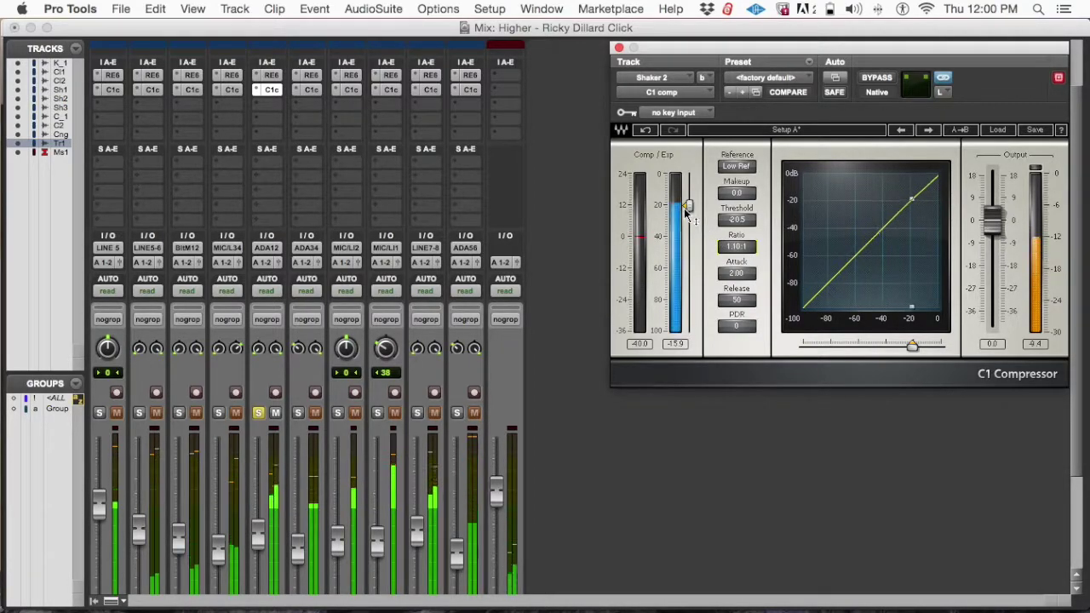
drag(688, 208, 688, 210)
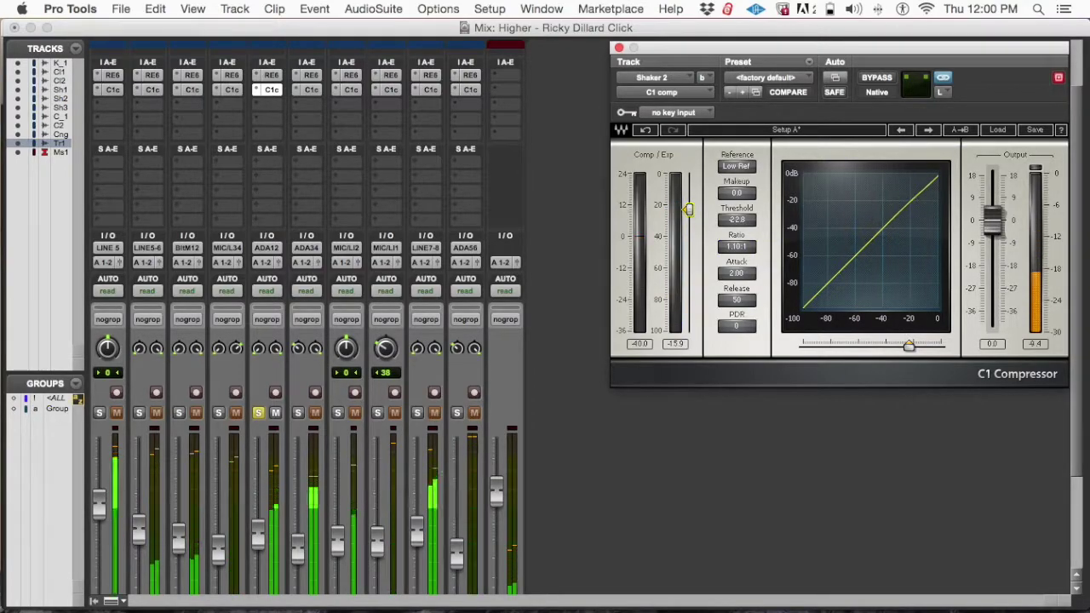
drag(688, 209, 688, 210)
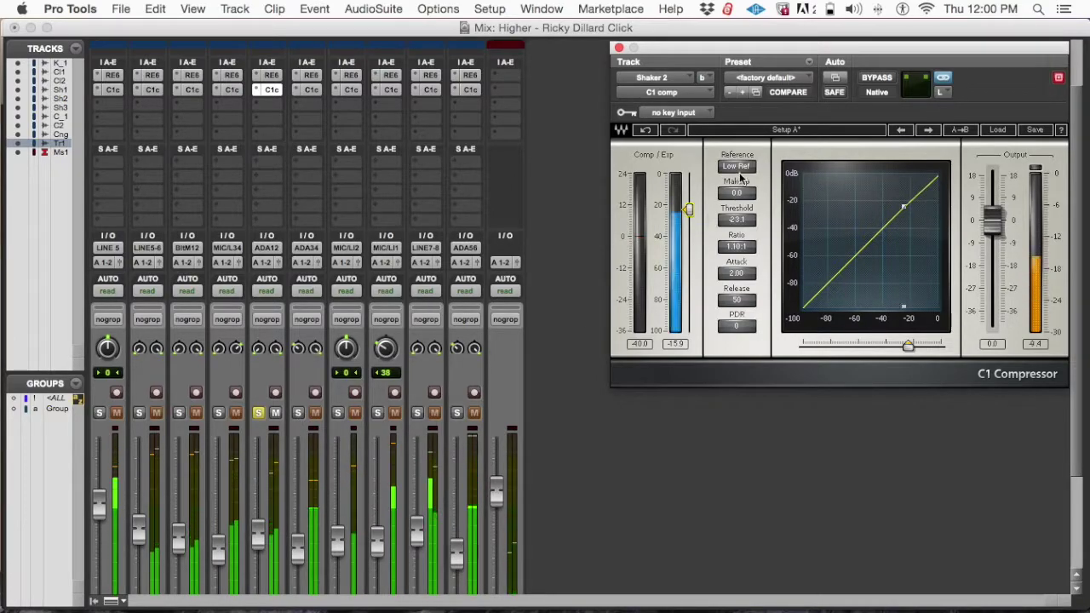
Reset the Shaker 2 compressor's gain-reduction peak reading and set its makeup gain to 0.5
click(638, 348)
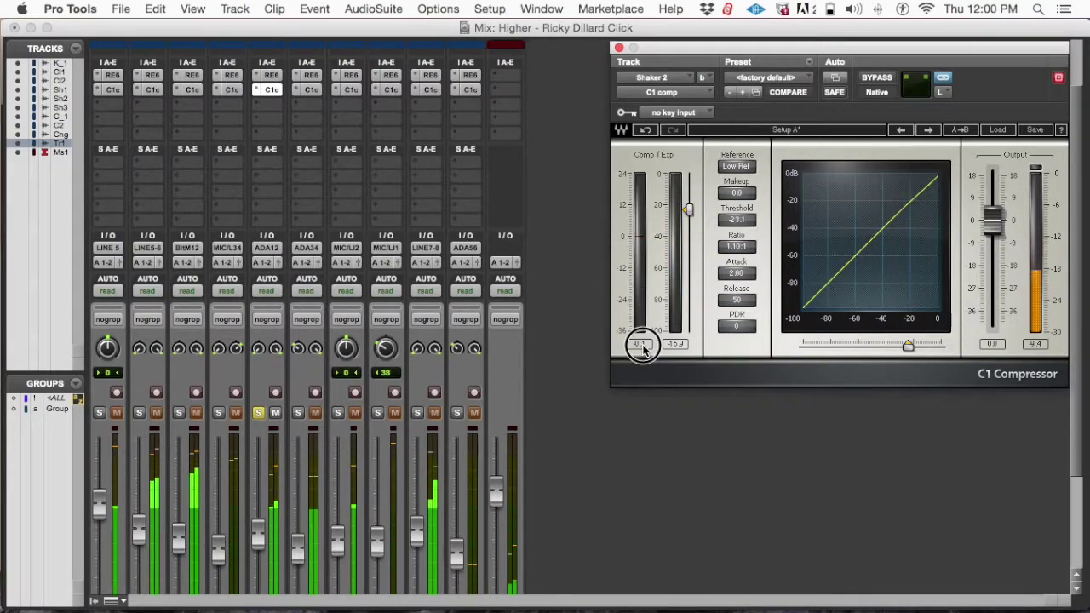
drag(743, 191, 743, 185)
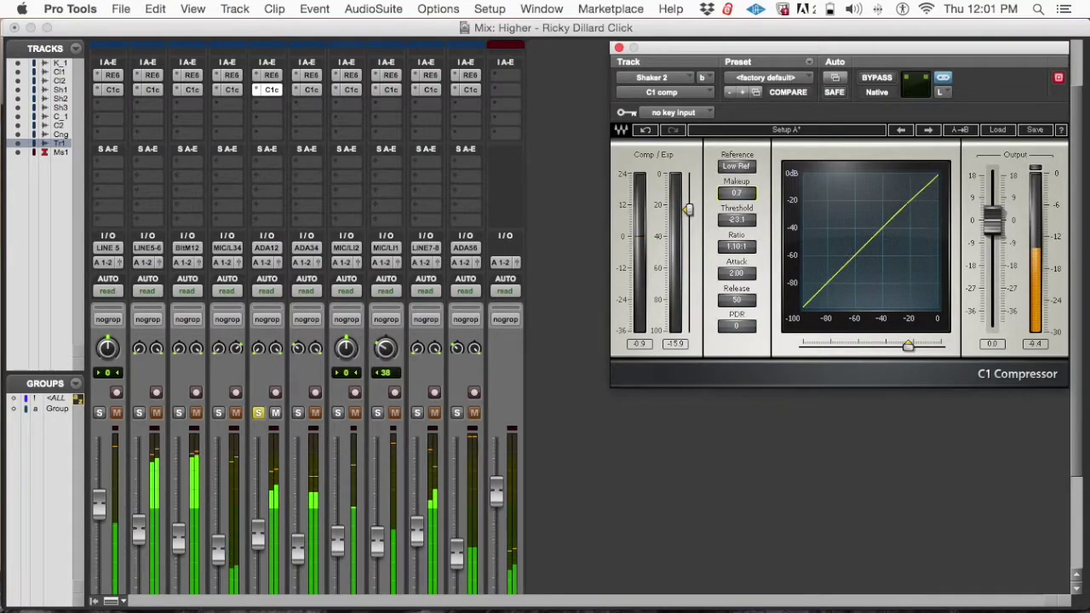
key(Down)
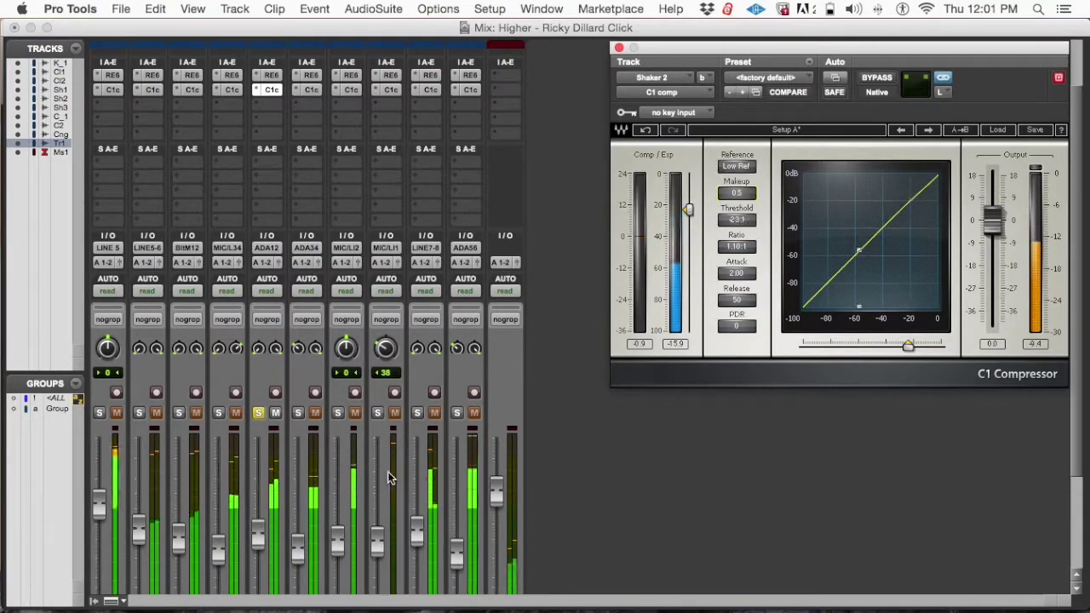
Move the solo from Shaker 2 to Shaker 3 and open Shaker 3's C1 compressor
click(298, 415)
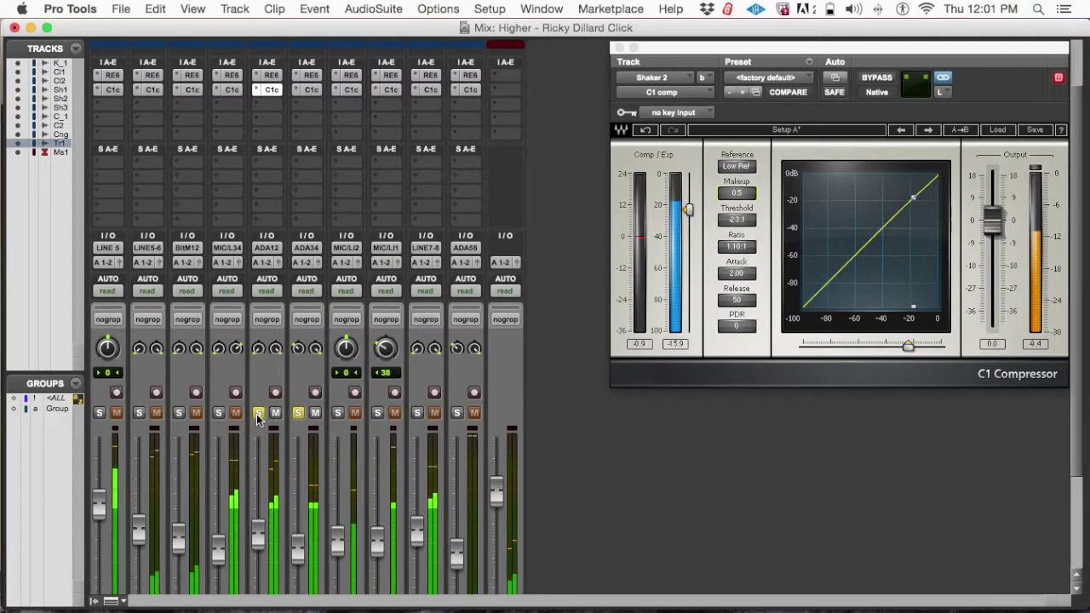
click(258, 414)
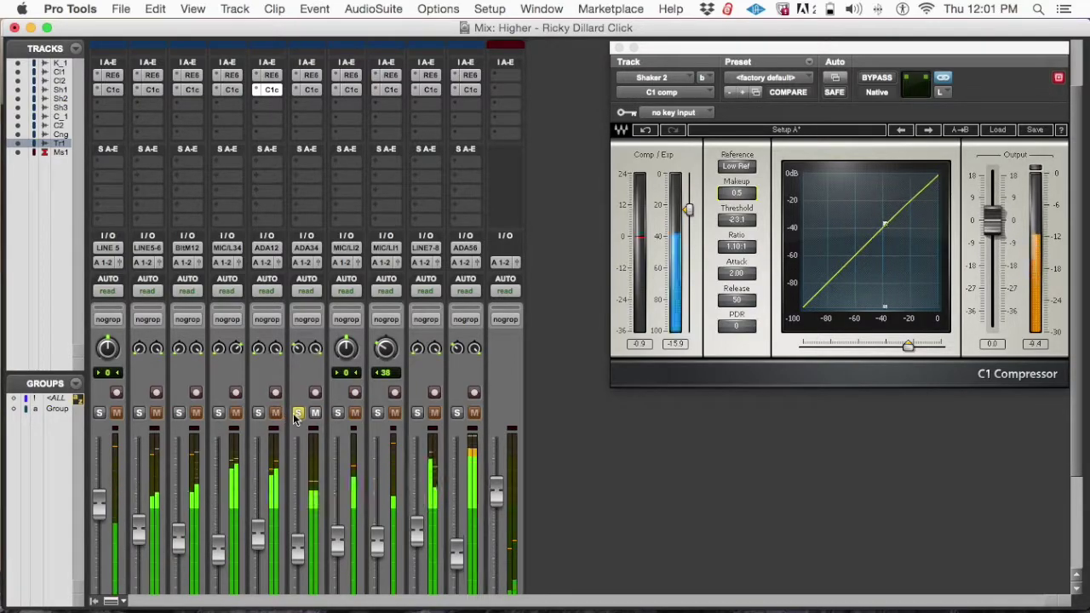
click(307, 92)
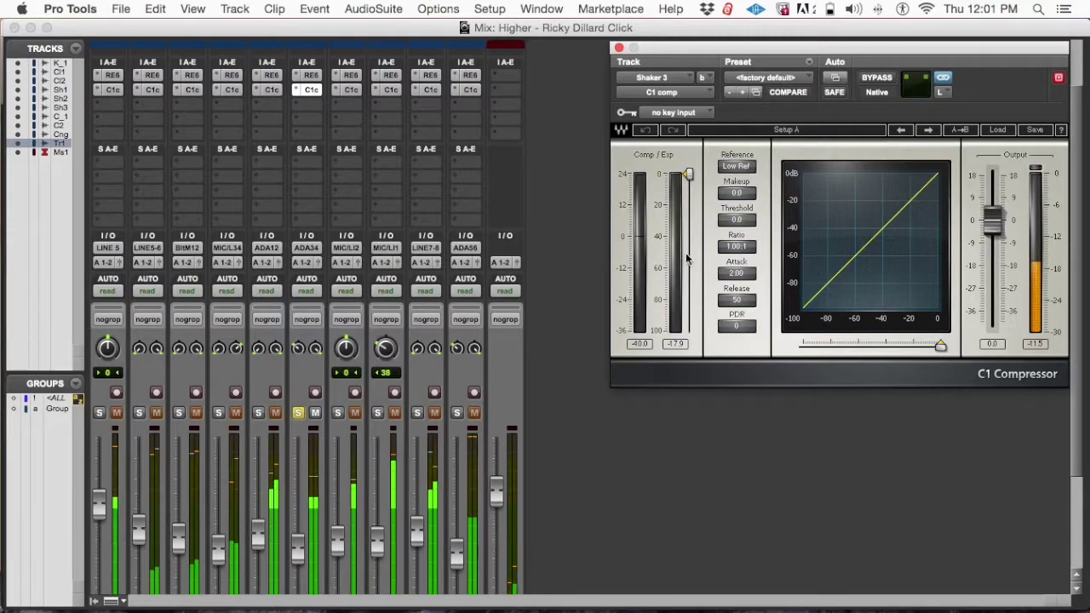
mouse_move(688, 173)
mouse_down()
mouse_move(687, 204)
mouse_move(688, 174)
mouse_up()
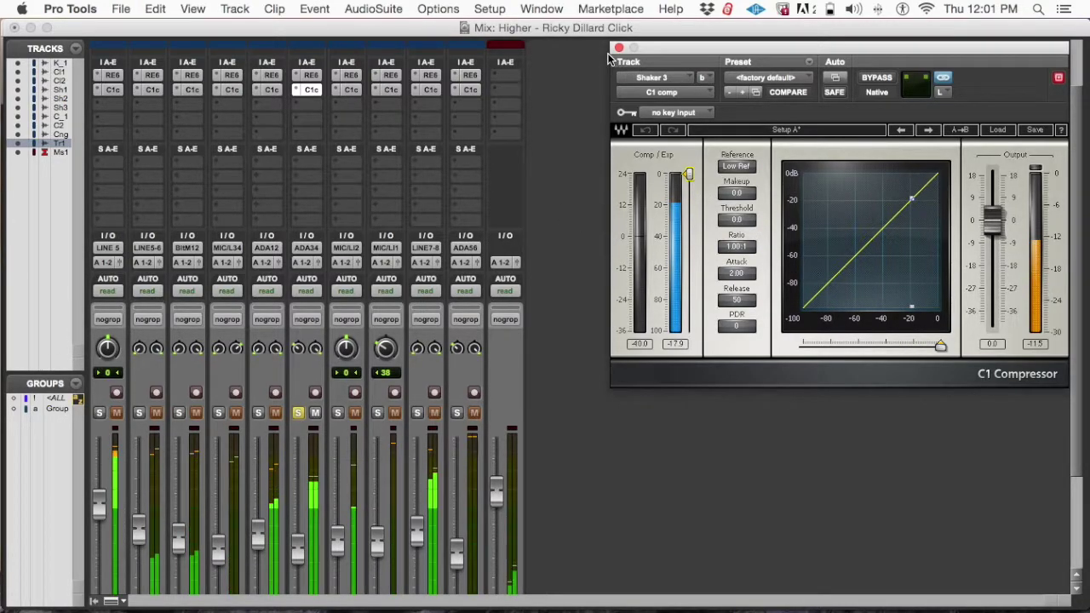
Set the Shaker 3 compressor to threshold -19.4, ratio 1.10:1 and makeup gain 1.0, and unsolo the track
scroll(441, 425, down, 2)
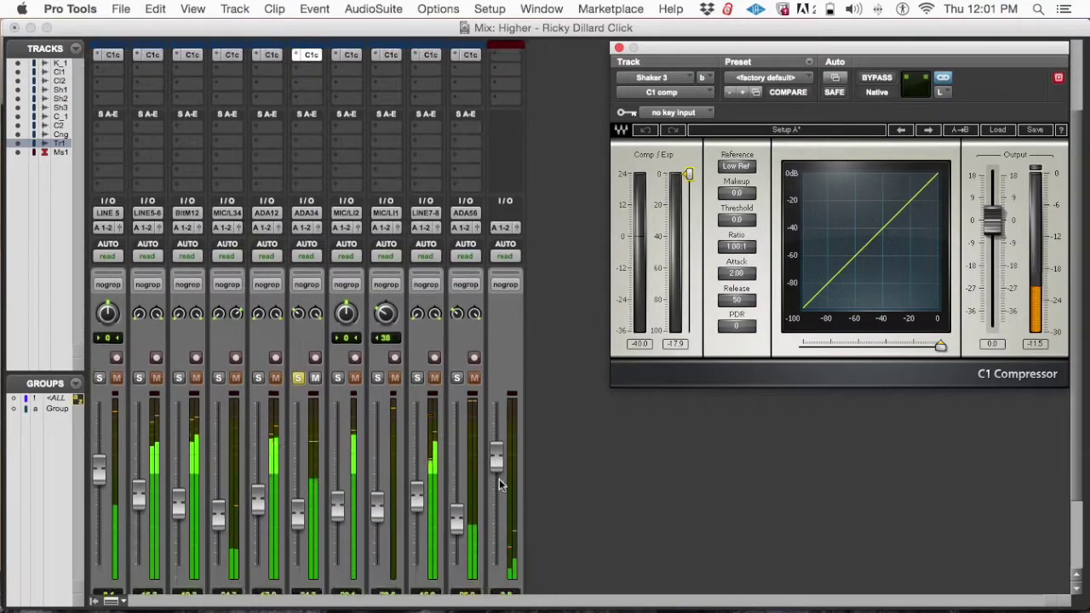
scroll(497, 483, down, 5)
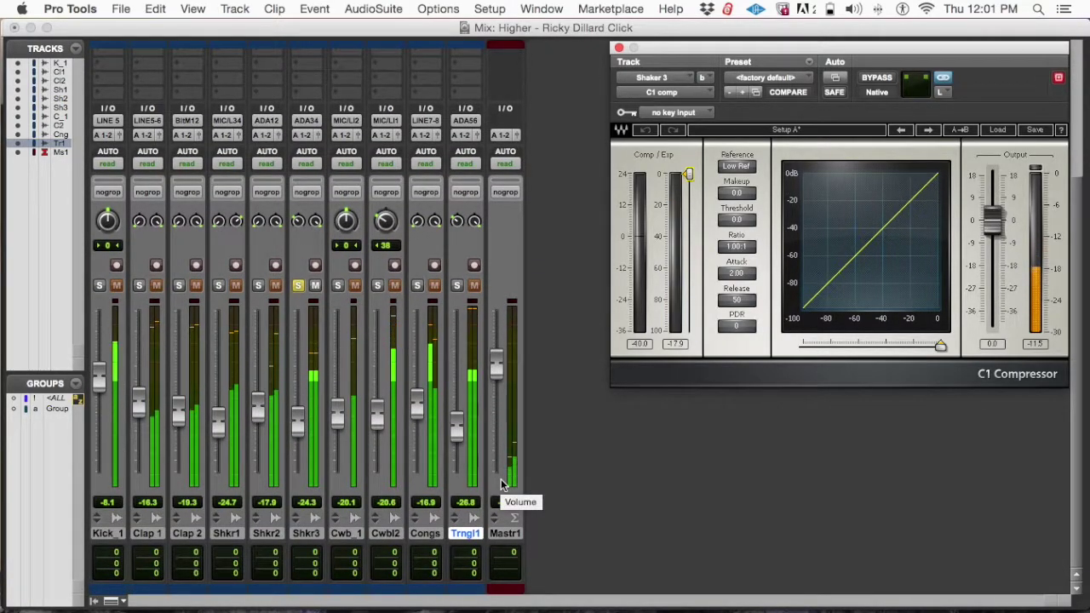
drag(689, 176, 697, 211)
click(749, 246)
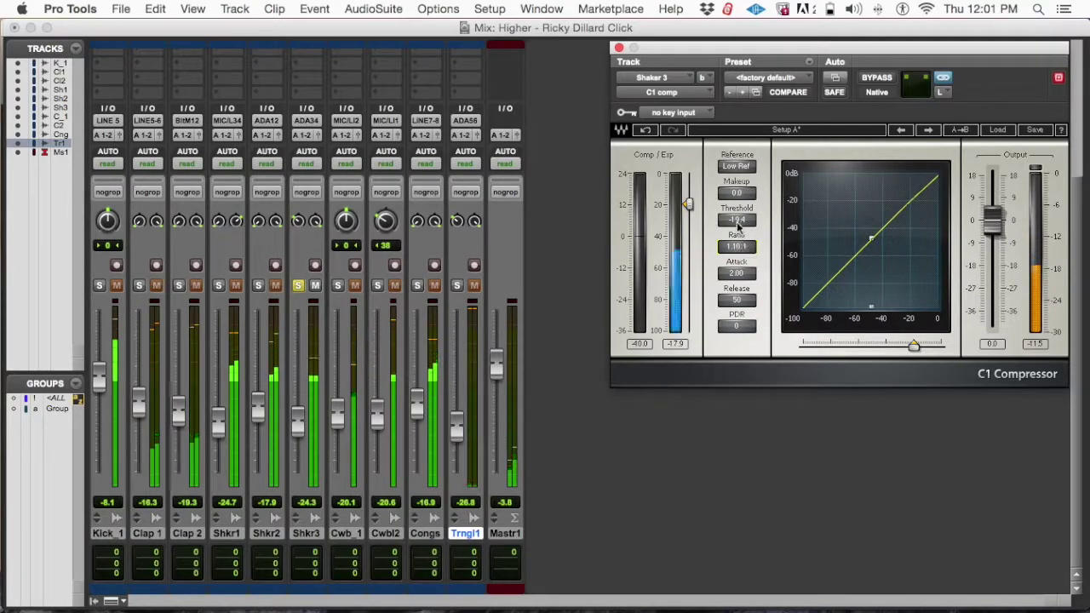
drag(737, 196, 737, 189)
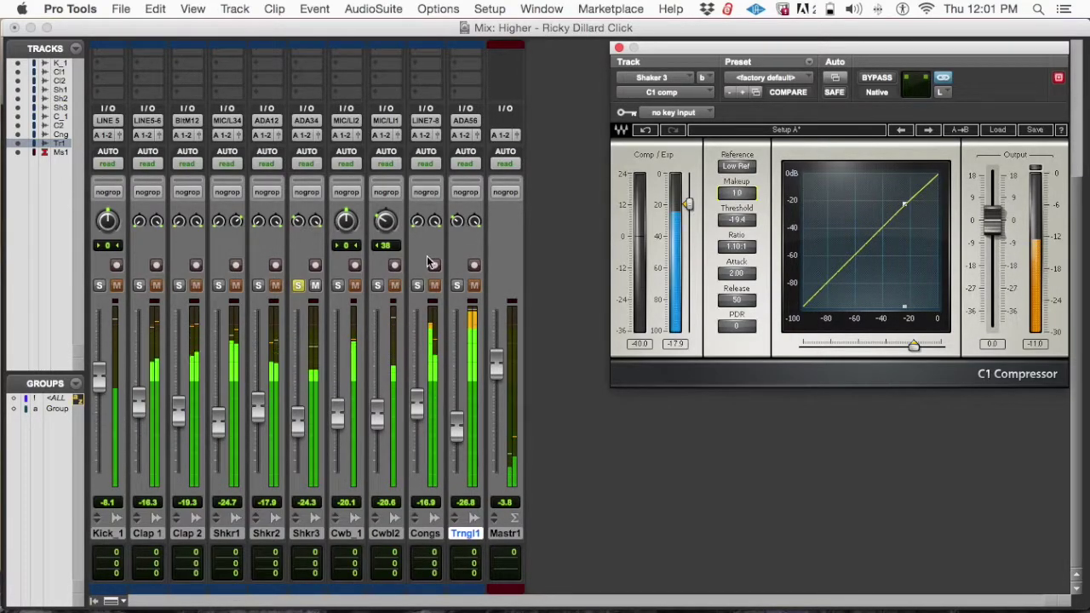
click(298, 286)
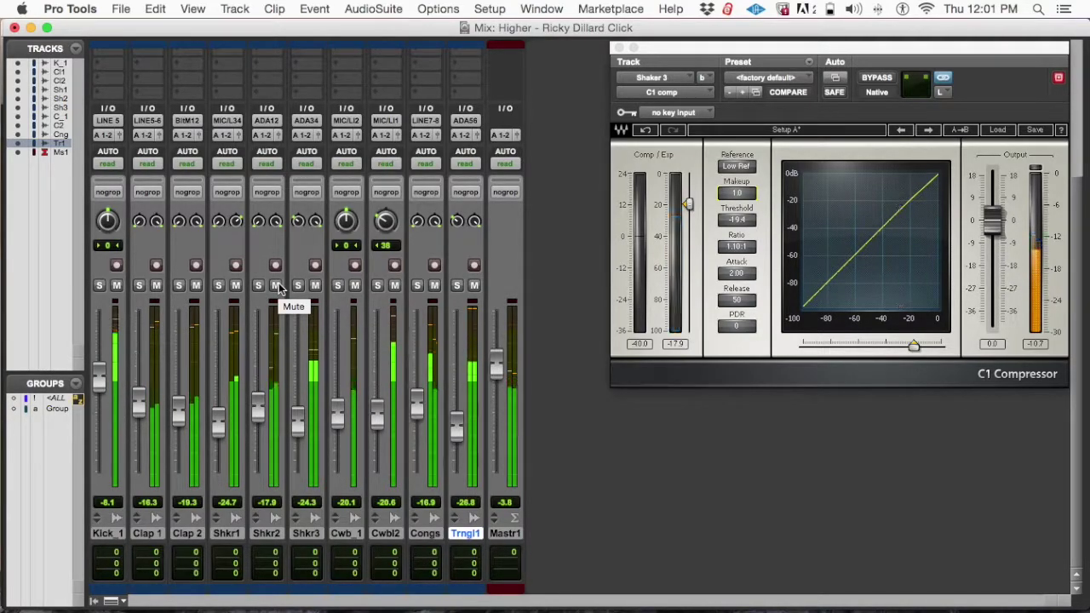
Solo the Cwb_1 track and start playback of the session
click(338, 286)
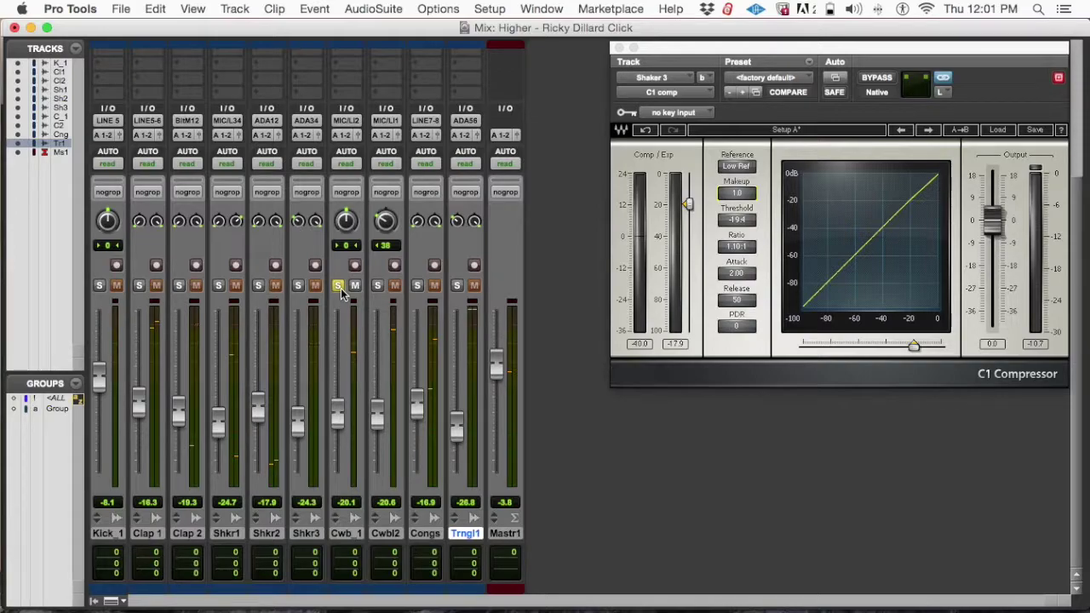
click(338, 286)
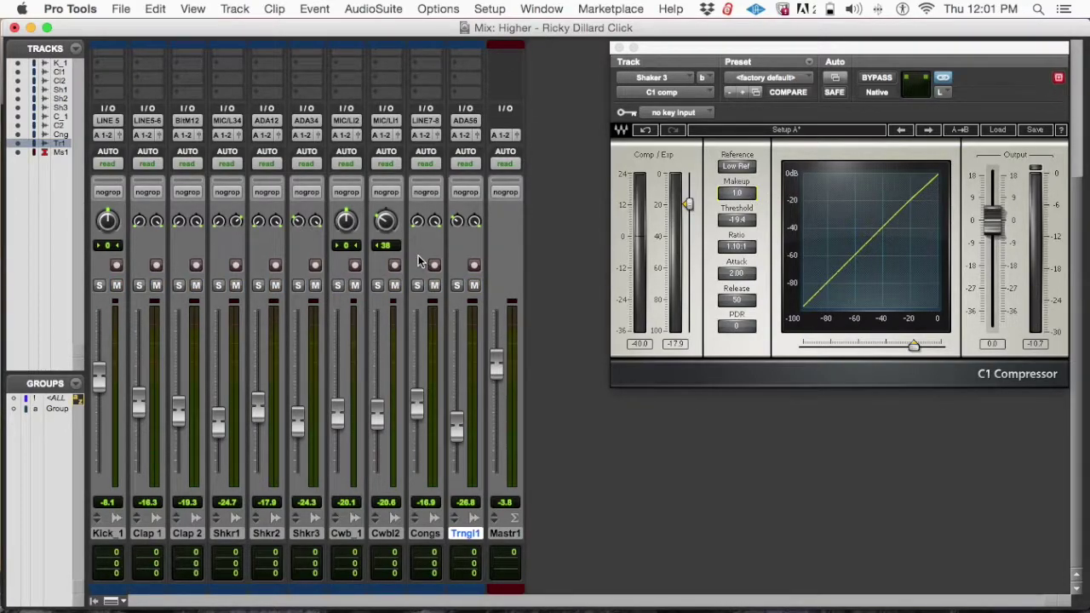
click(338, 287)
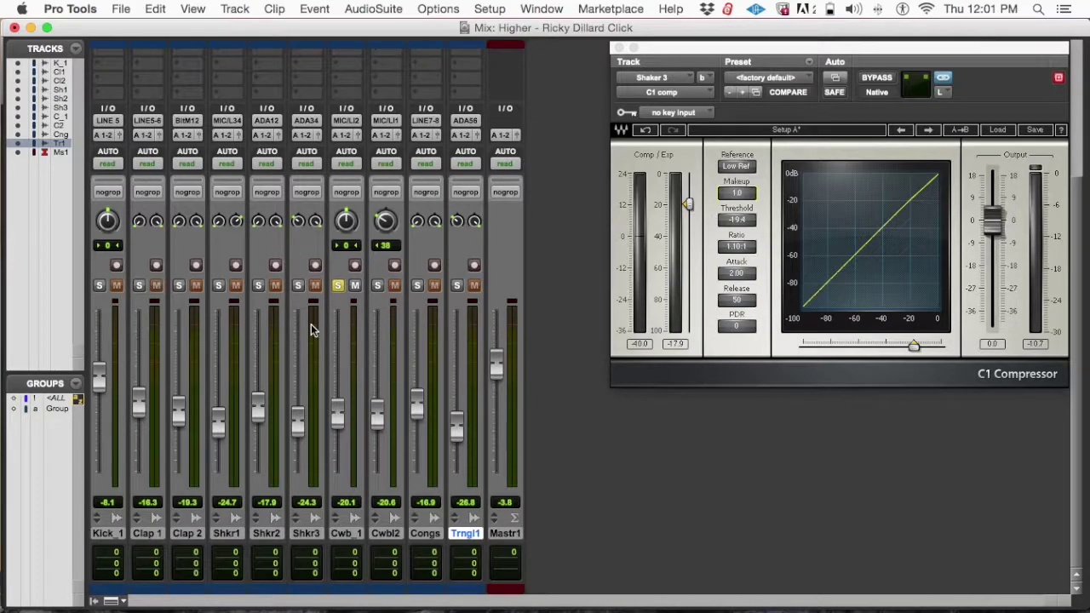
key(space)
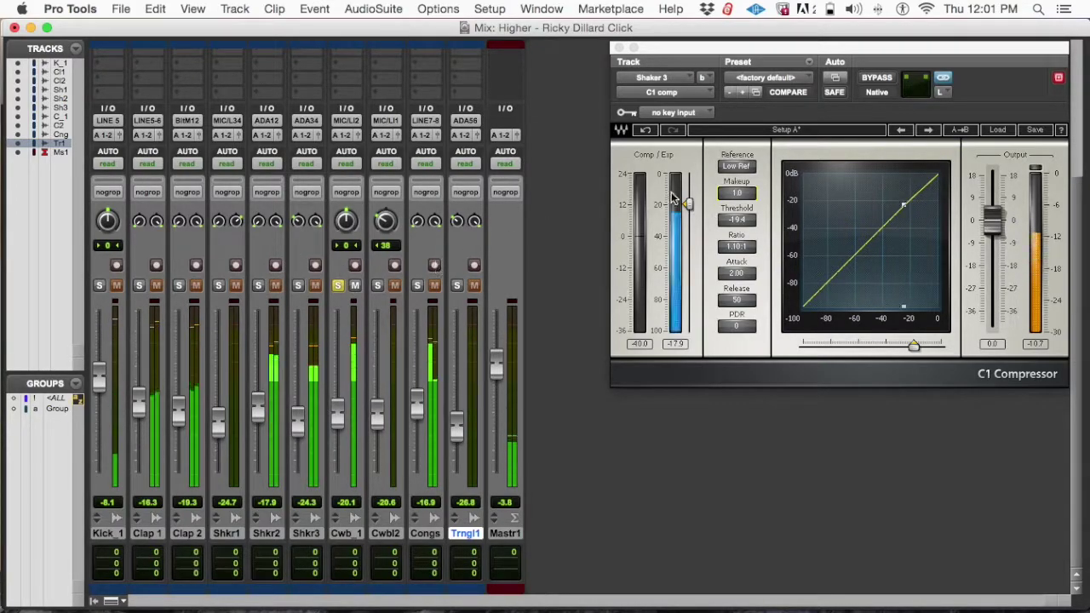
Open Cowbell_1's C1 compressor, set threshold -20.6 and ratio 1.07:1, and reset its gain-reduction peak reading
scroll(362, 178, up, 5)
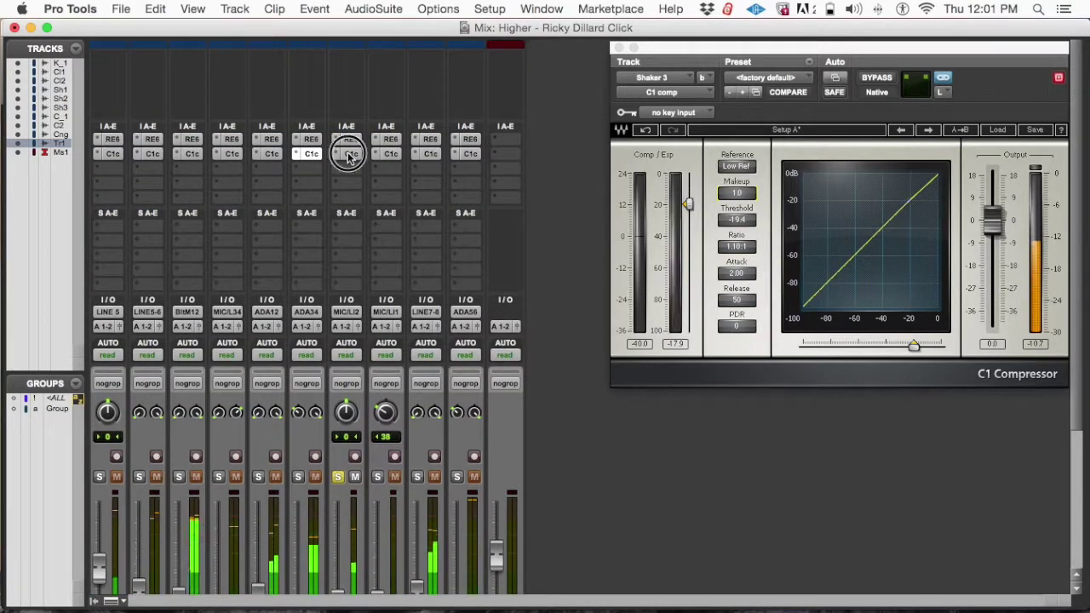
click(348, 153)
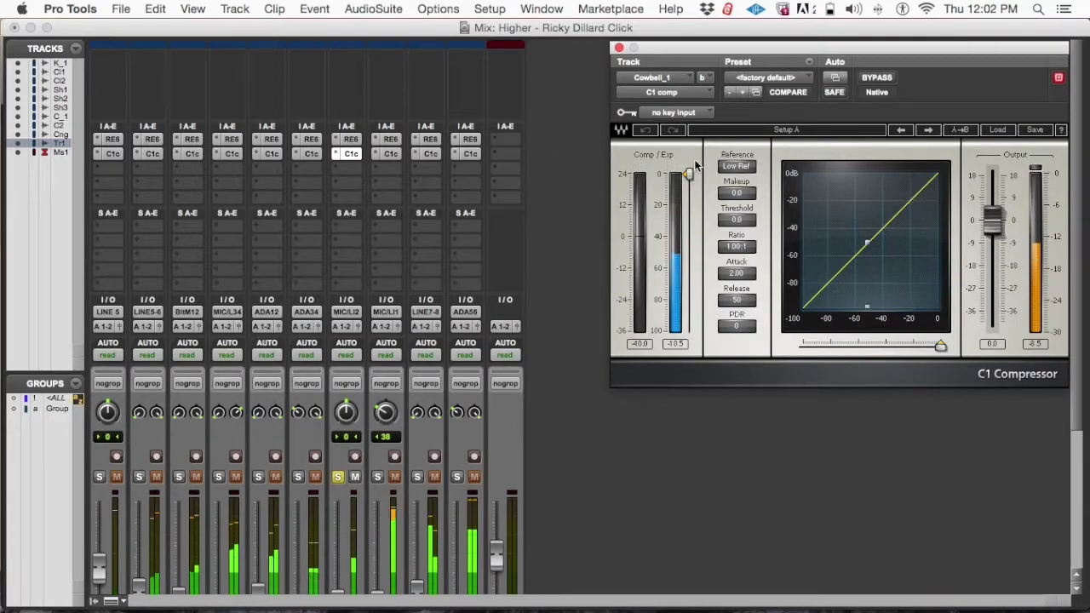
drag(688, 174, 687, 205)
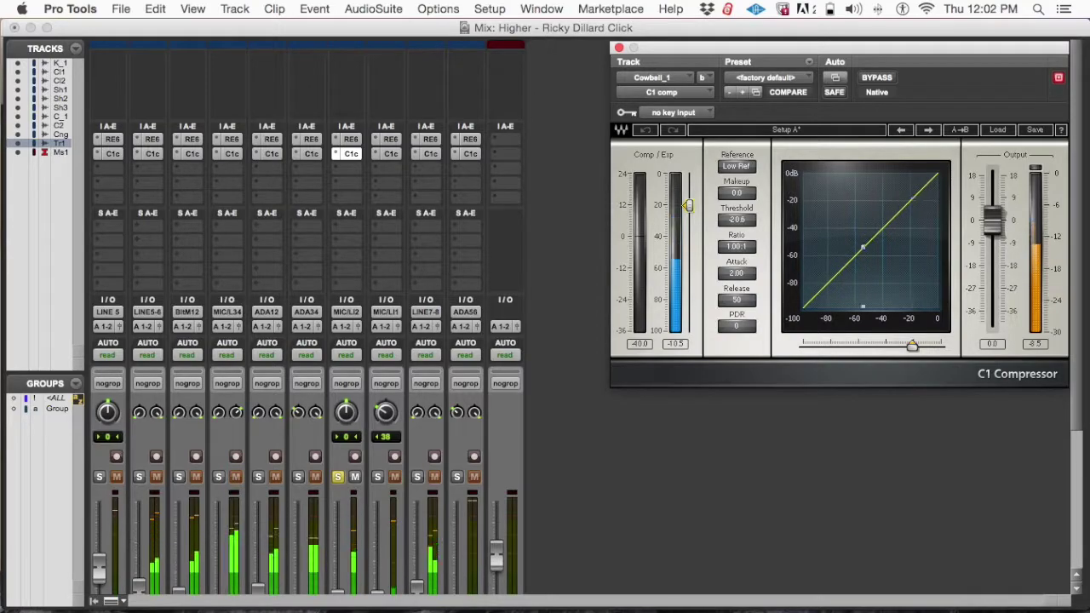
drag(736, 246, 736, 238)
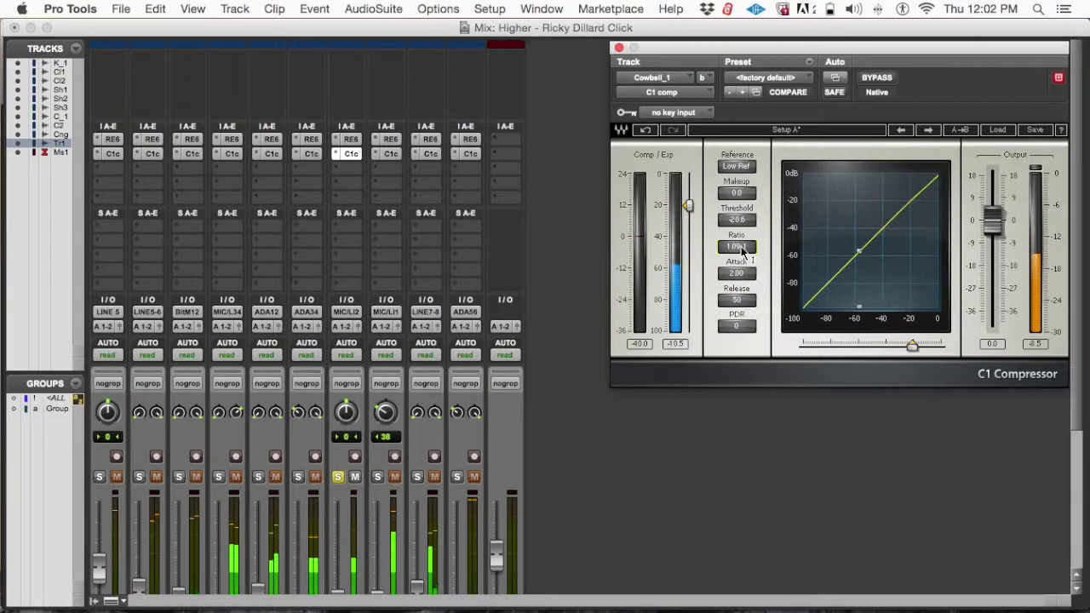
drag(736, 238, 743, 249)
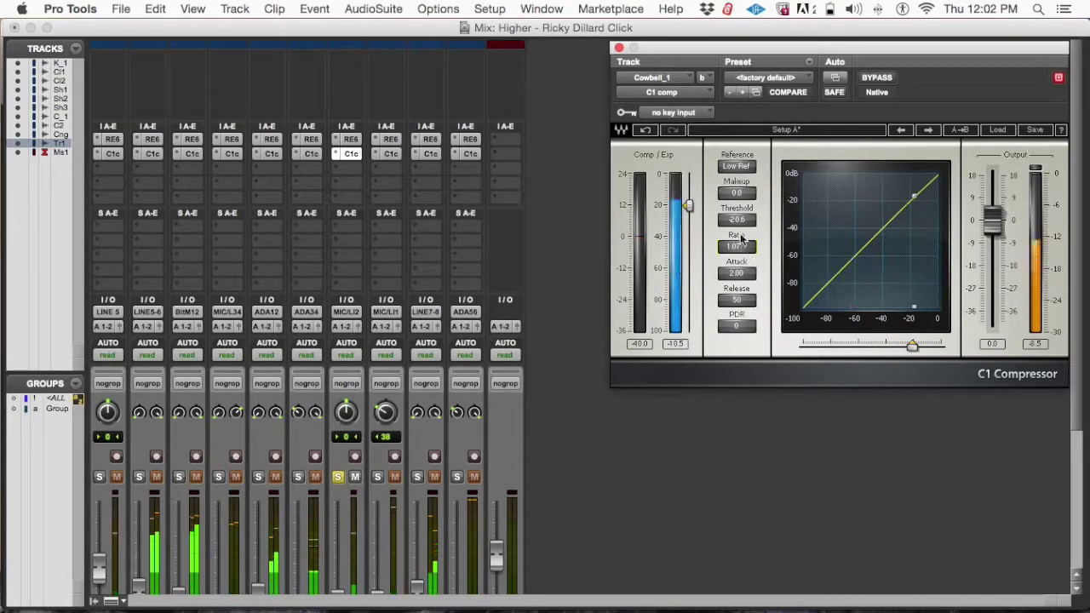
click(637, 344)
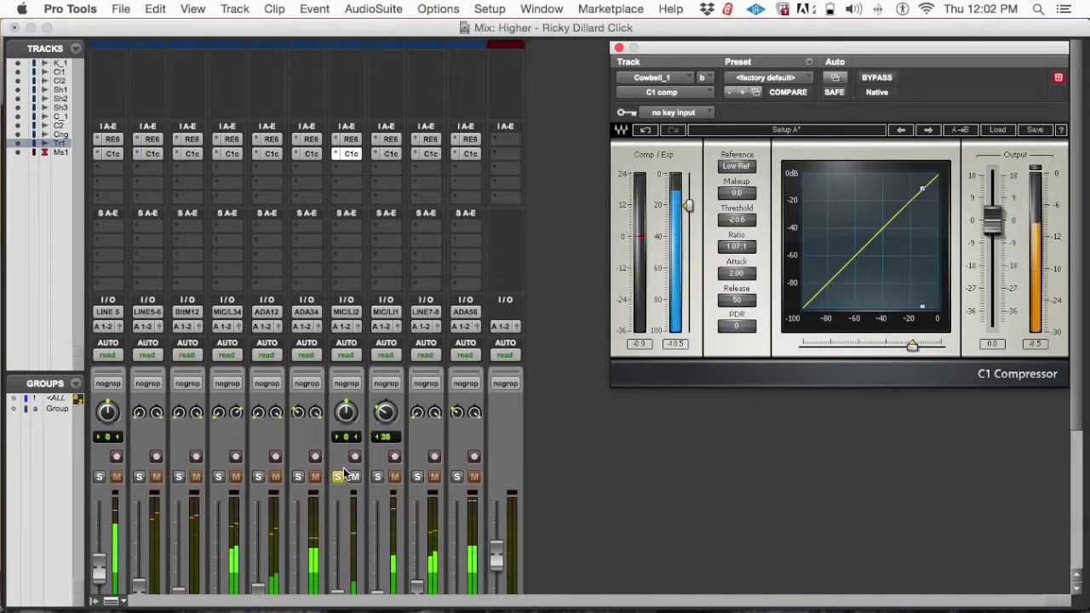
Raise the Cwb_1 volume fader to -19.5 dB and unsolo the track
scroll(374, 500, down, 2)
scroll(373, 501, down, 5)
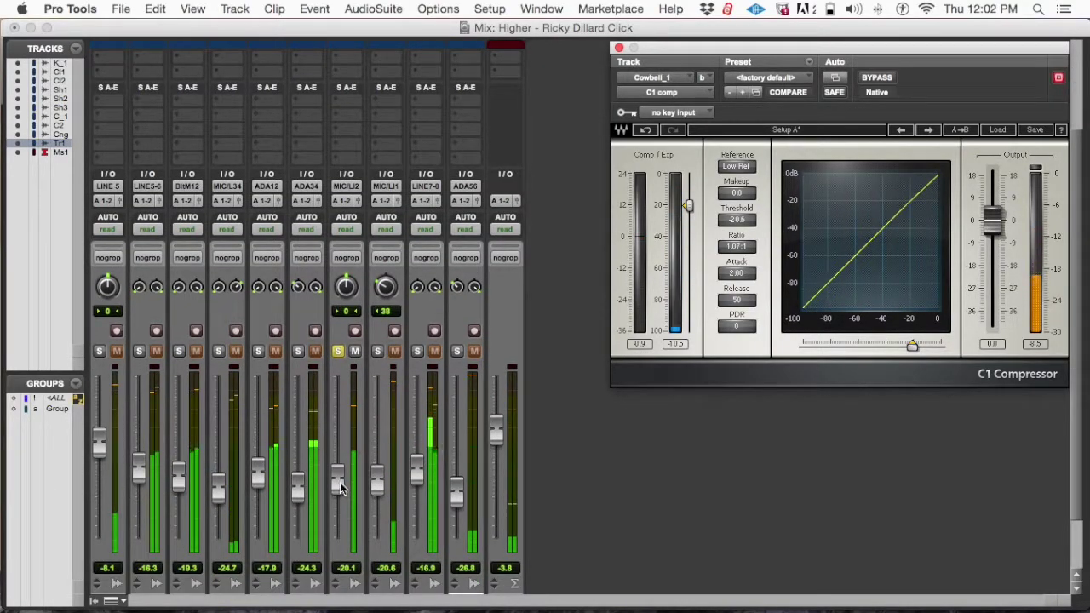
click(339, 483)
drag(339, 484, 338, 483)
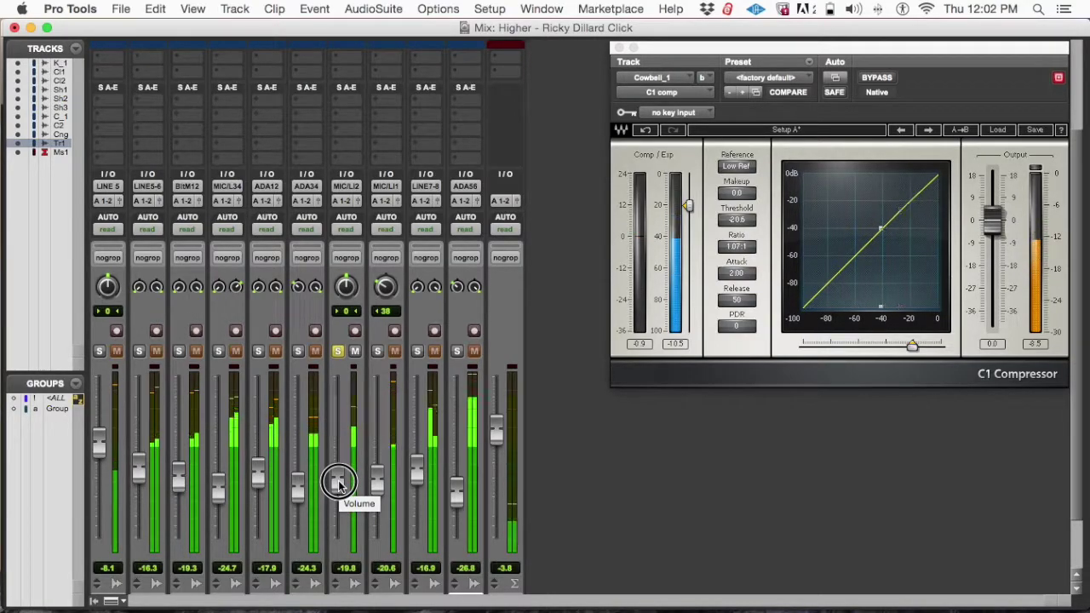
drag(339, 484, 339, 483)
click(337, 351)
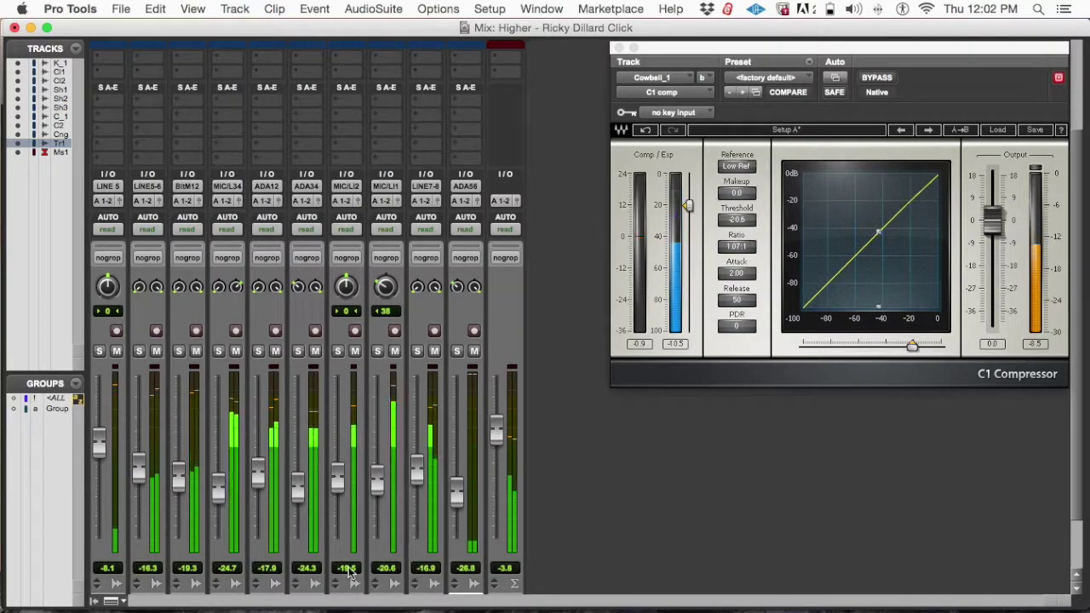
Close the Cowbell_1 compressor window and check the Cwb_1 fader at -19.5 dB against the full mix
scroll(446, 246, up, 1)
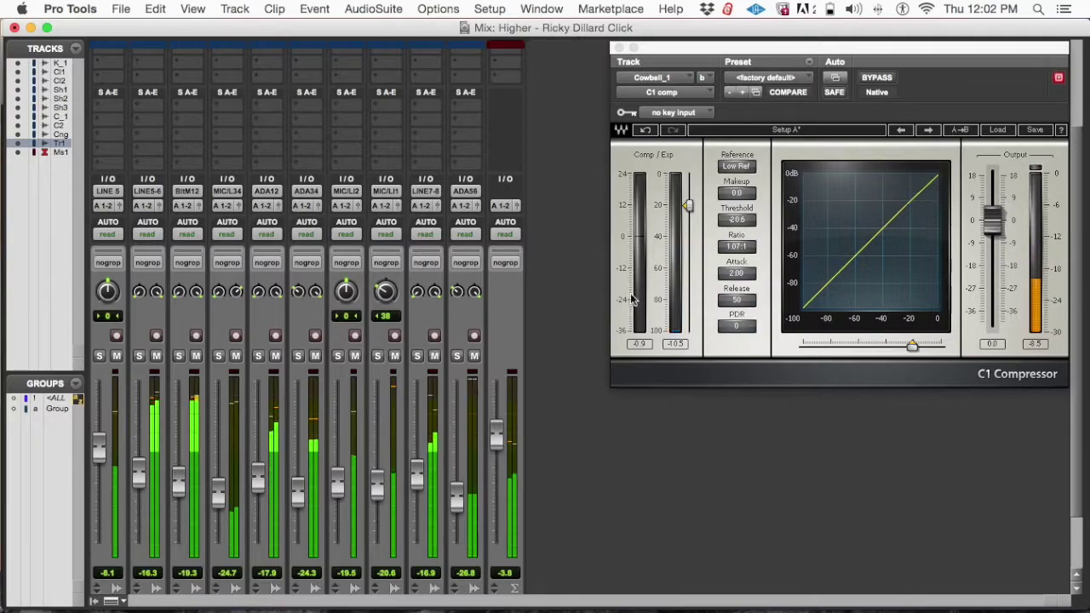
click(619, 47)
scroll(564, 461, down, 5)
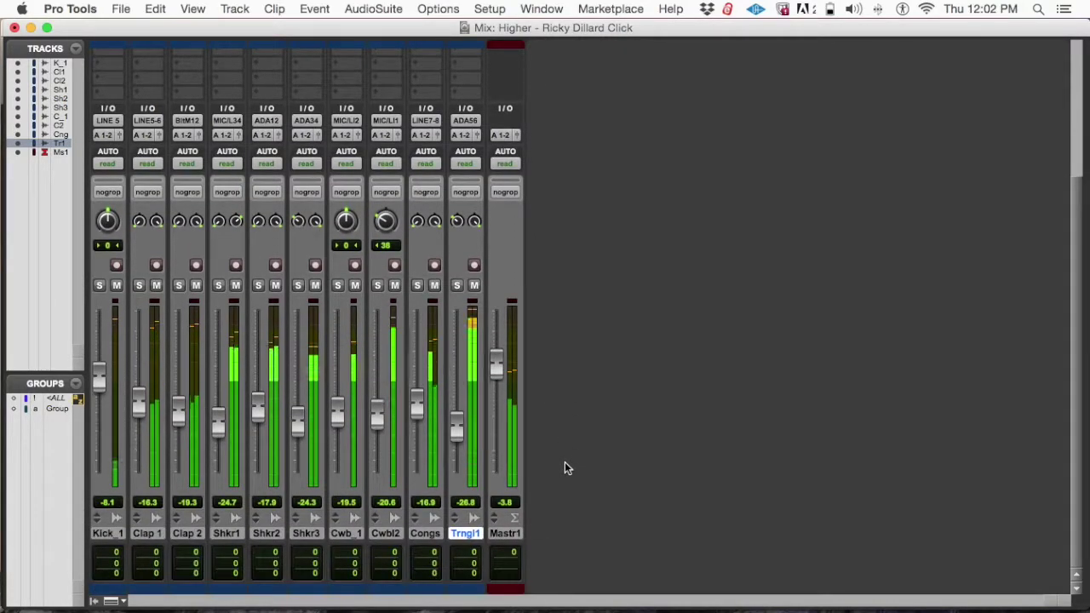
click(338, 403)
drag(339, 404, 341, 401)
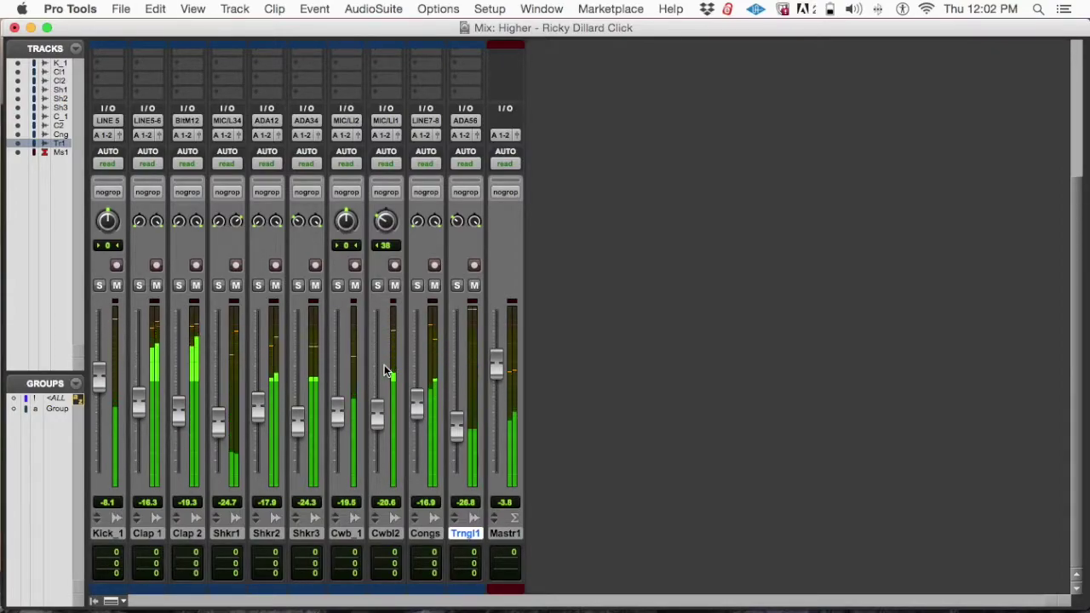
Solo the Cwbl2 track and open its C1 compressor
click(376, 286)
scroll(375, 286, up, 5)
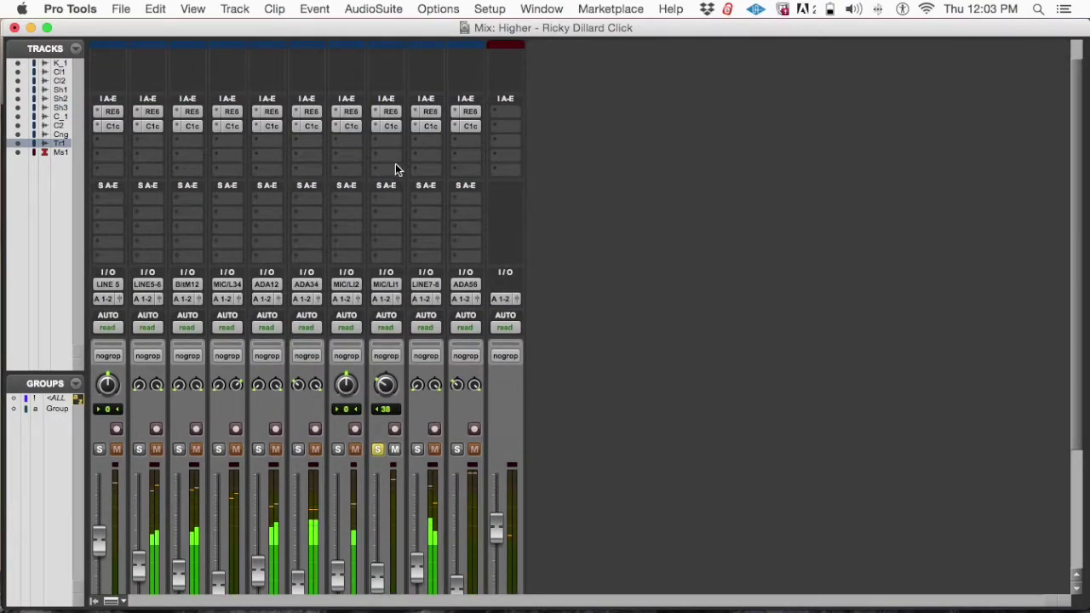
click(390, 126)
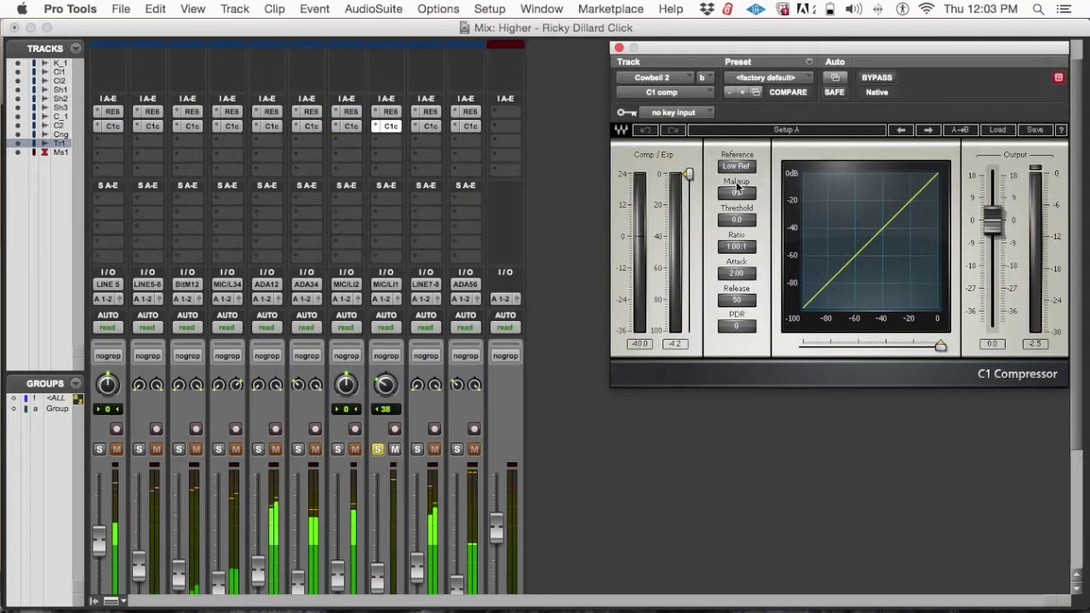
Set the Cowbell 2 compressor to threshold -16.0 and ratio 1.10:1, and unsolo the track
drag(688, 175, 693, 200)
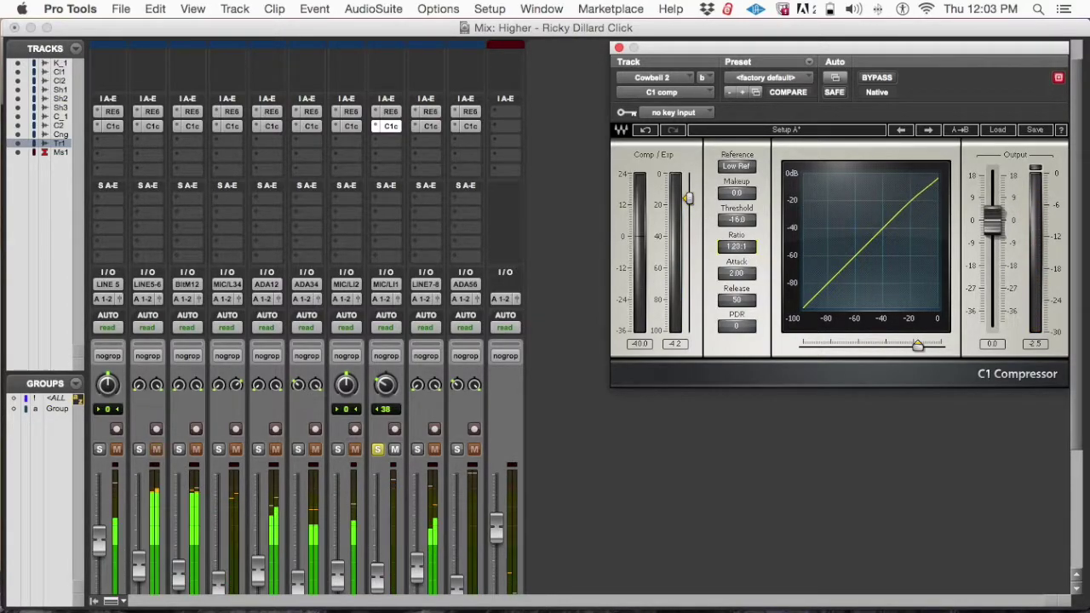
drag(737, 246, 736, 249)
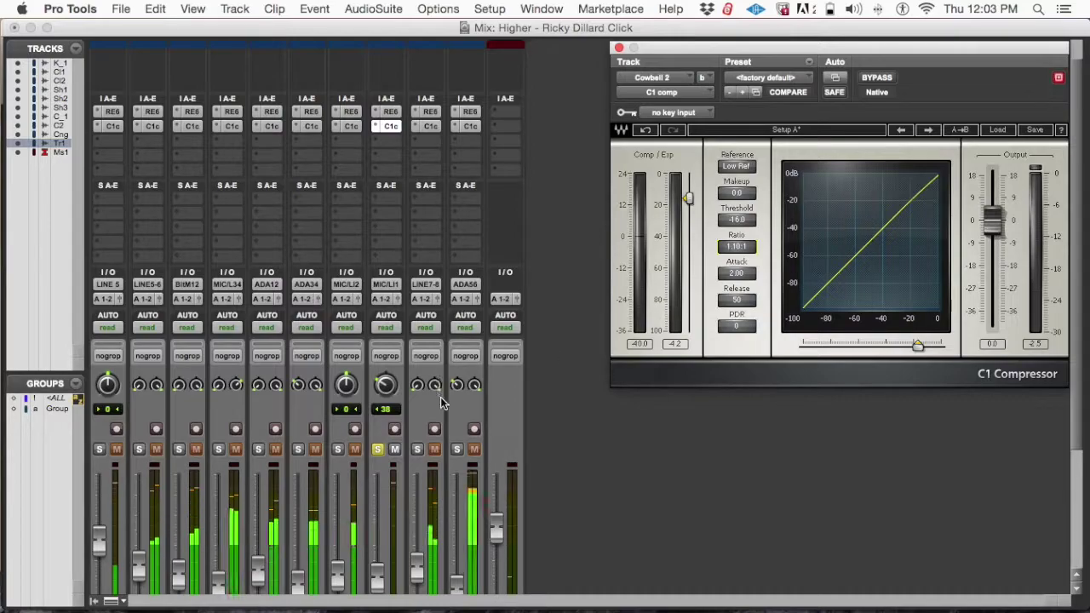
scroll(441, 403, down, 5)
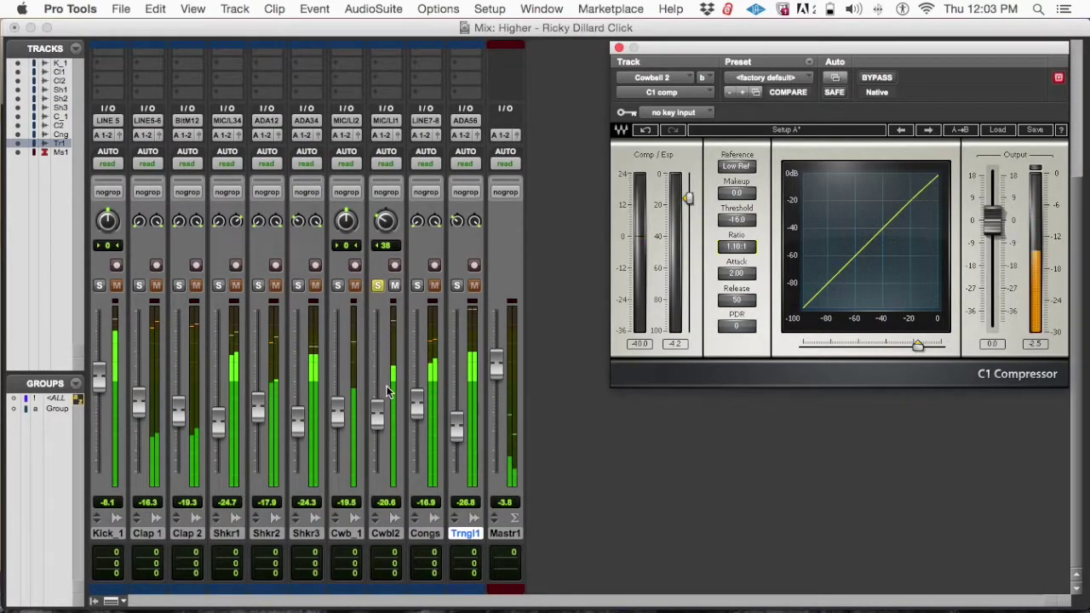
click(380, 289)
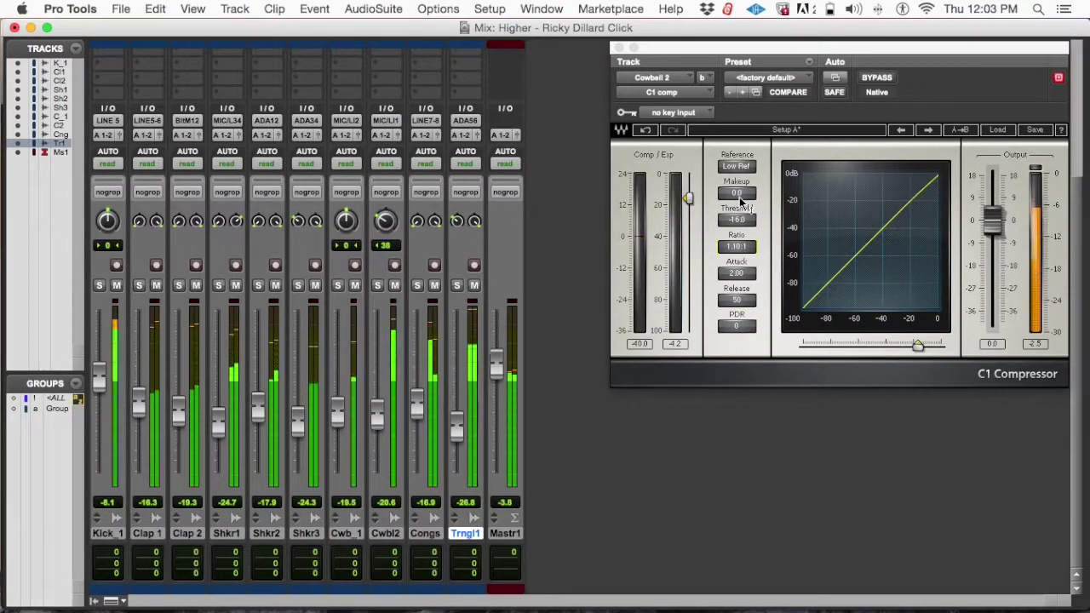
Solo the Congas track and open its C1 compressor
click(417, 286)
scroll(418, 291, up, 5)
click(426, 154)
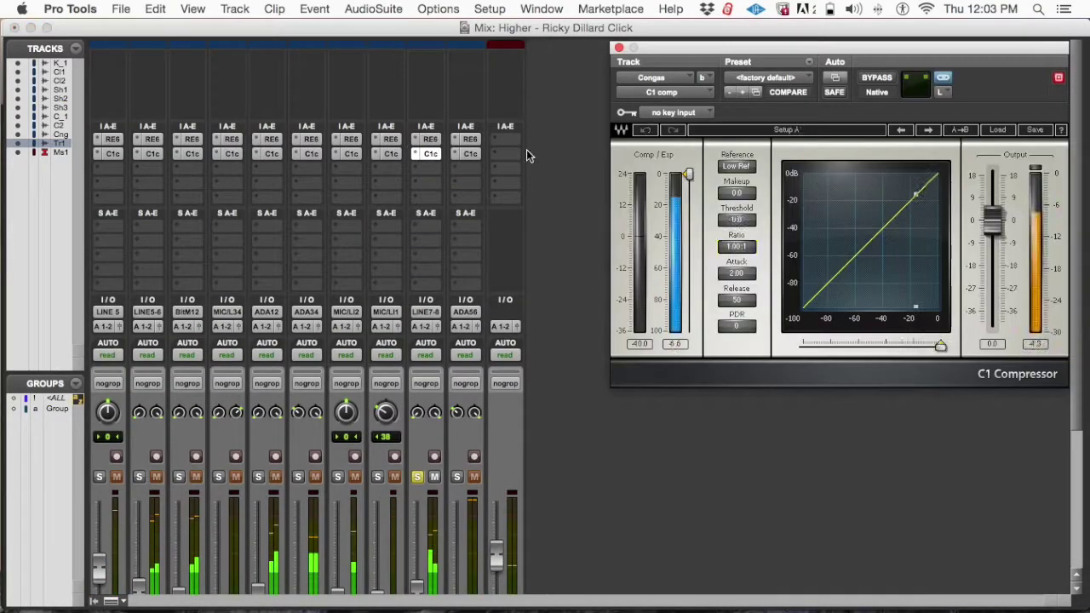
Set the Congas compressor to threshold -19.8, ratio 1.15:1 and makeup gain 0.9, resetting its gain-reduction peak reading
drag(690, 175, 690, 197)
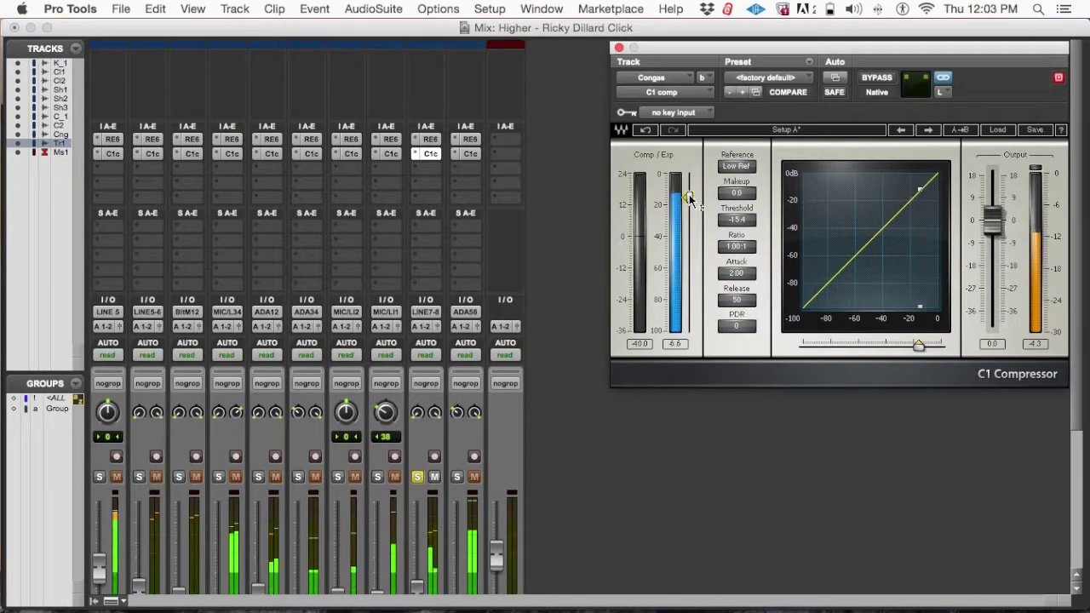
drag(689, 197, 688, 206)
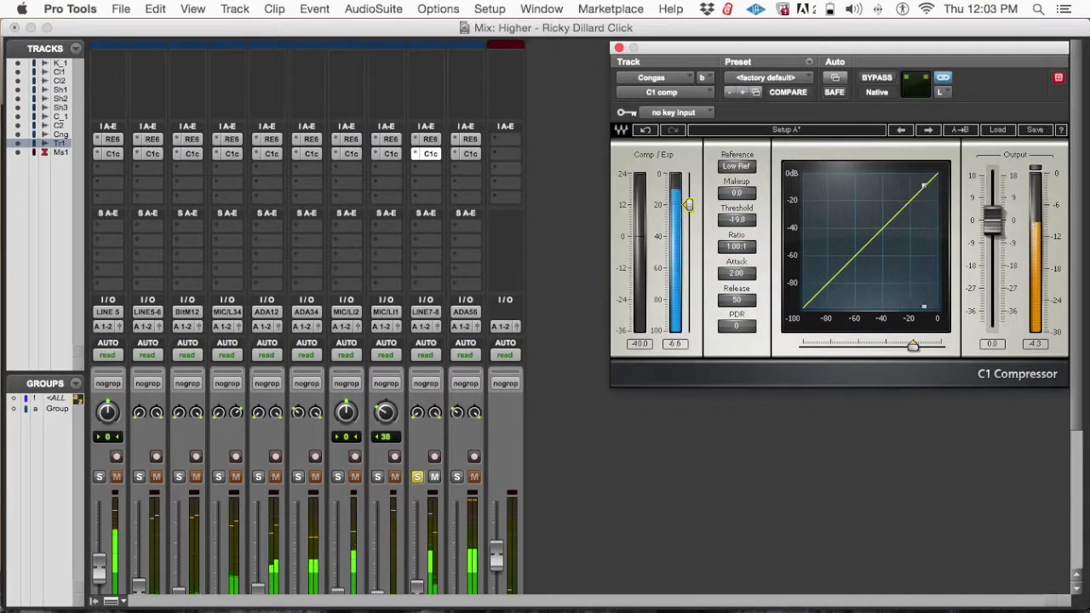
drag(736, 246, 737, 241)
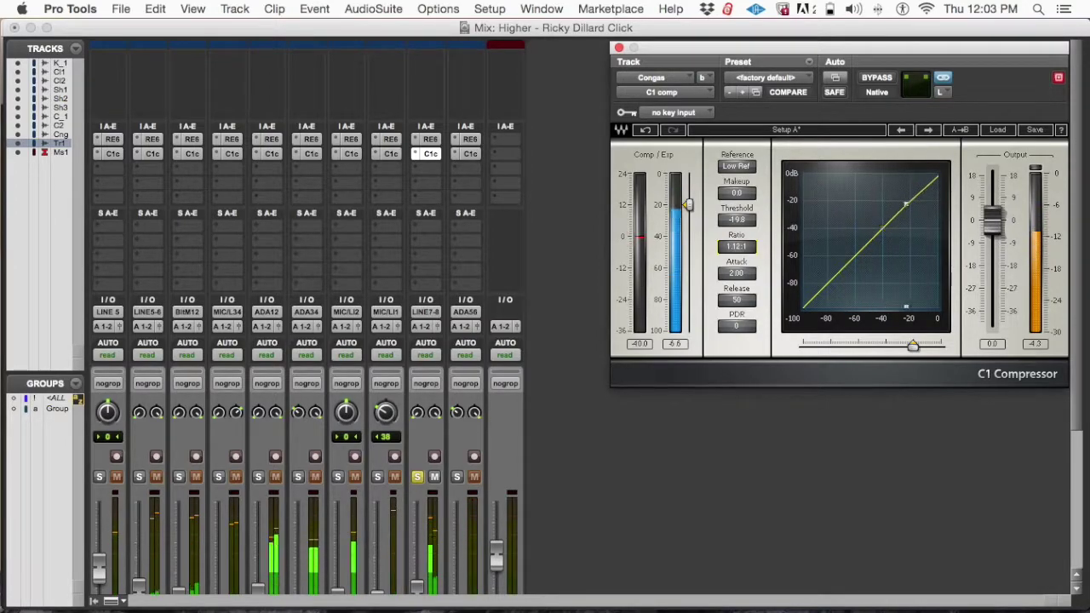
click(638, 344)
click(638, 344)
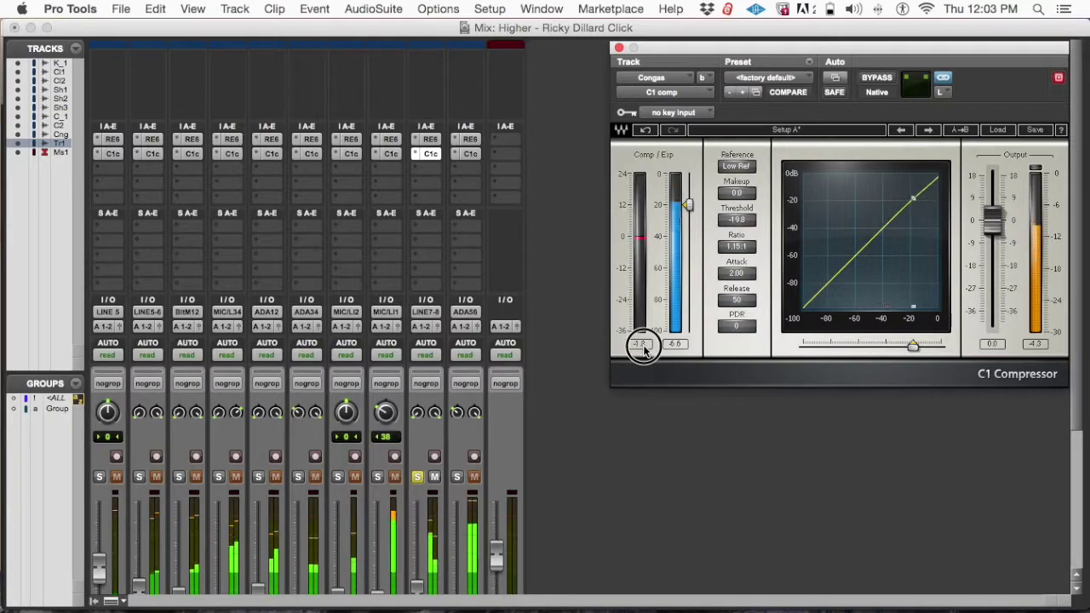
drag(740, 197, 740, 192)
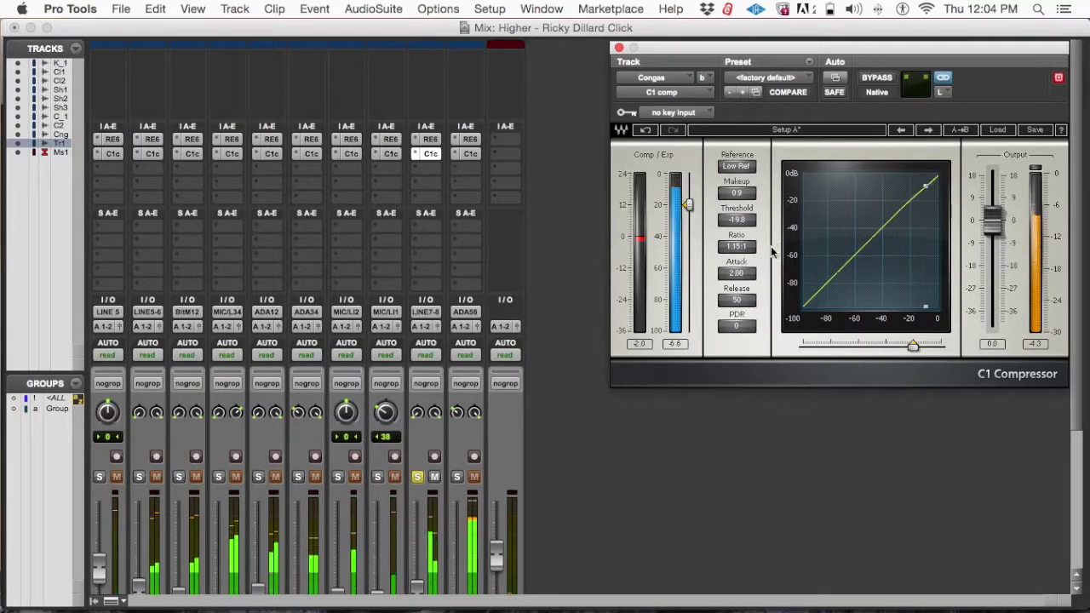
Try different release times on the Congas compressor and settle on a release of 99
click(737, 299)
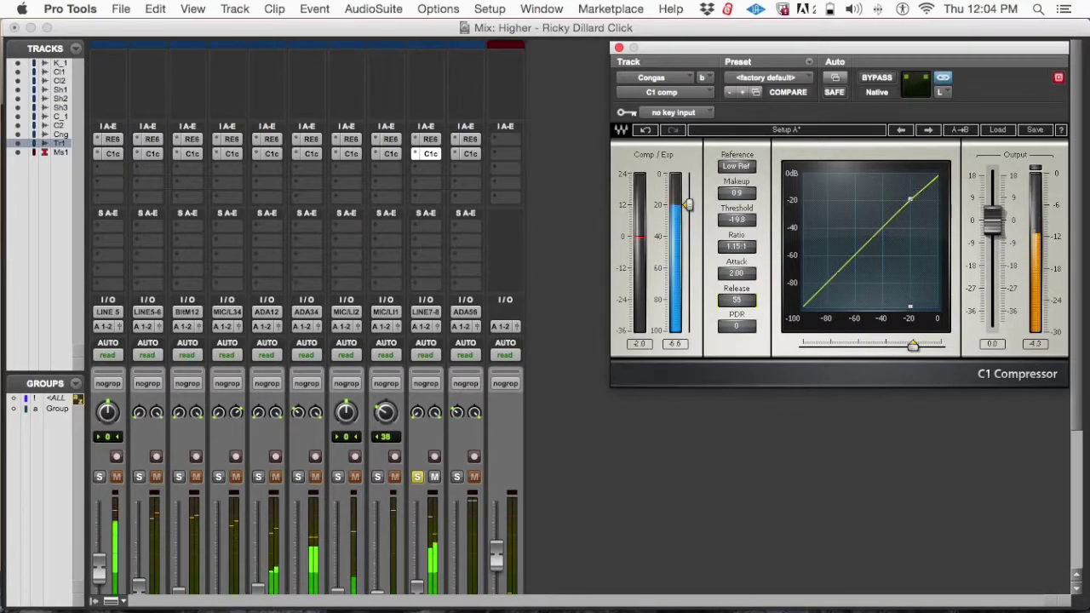
drag(737, 300, 737, 290)
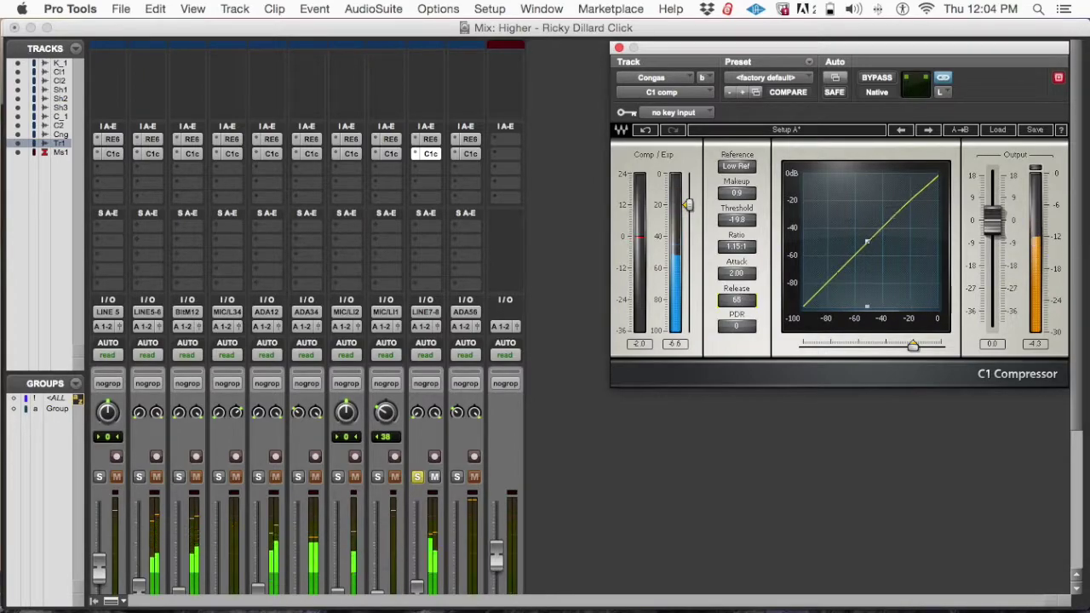
drag(737, 300, 737, 298)
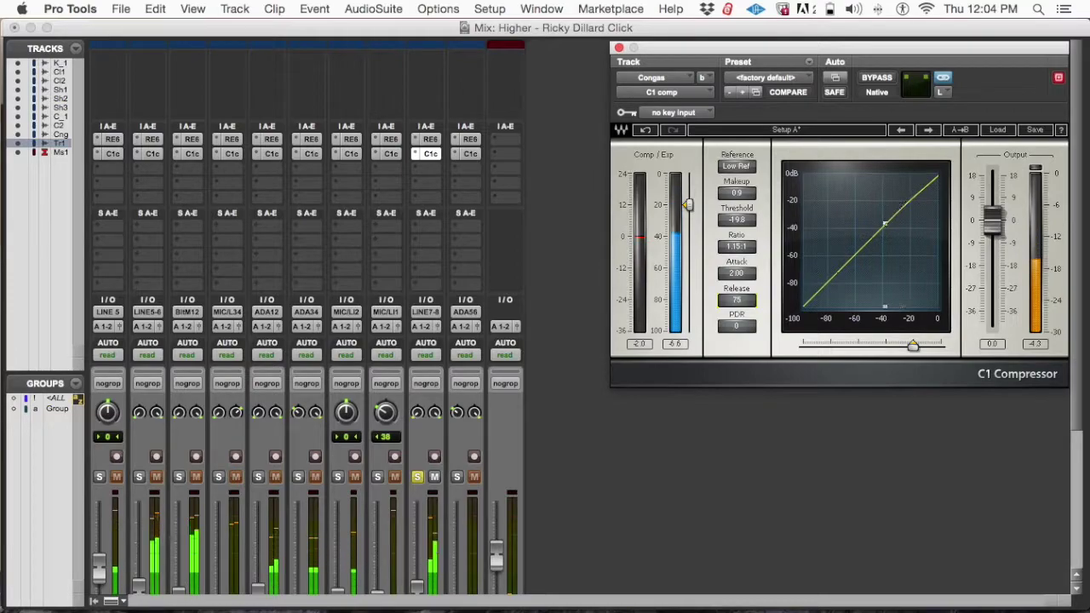
drag(738, 299, 739, 297)
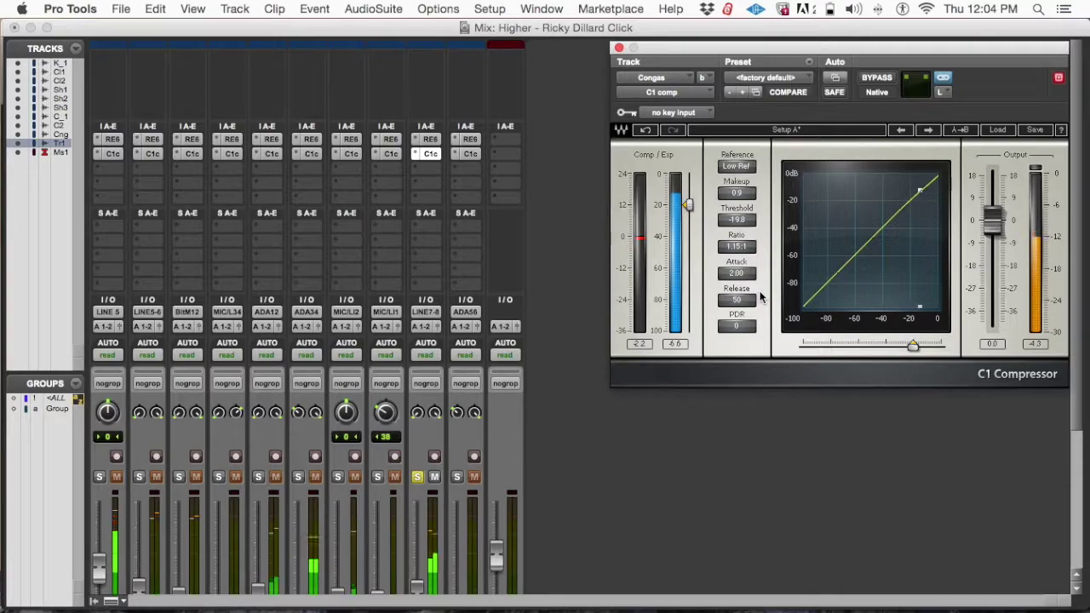
mouse_move(737, 298)
mouse_down()
mouse_move(737, 283)
mouse_move(751, 294)
mouse_up()
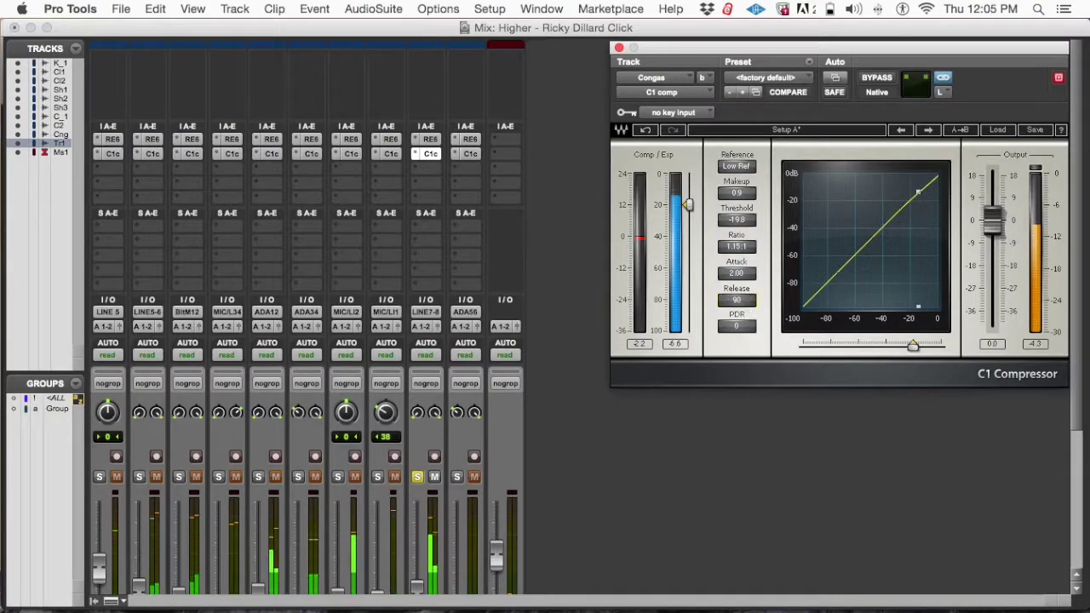
drag(736, 299, 736, 298)
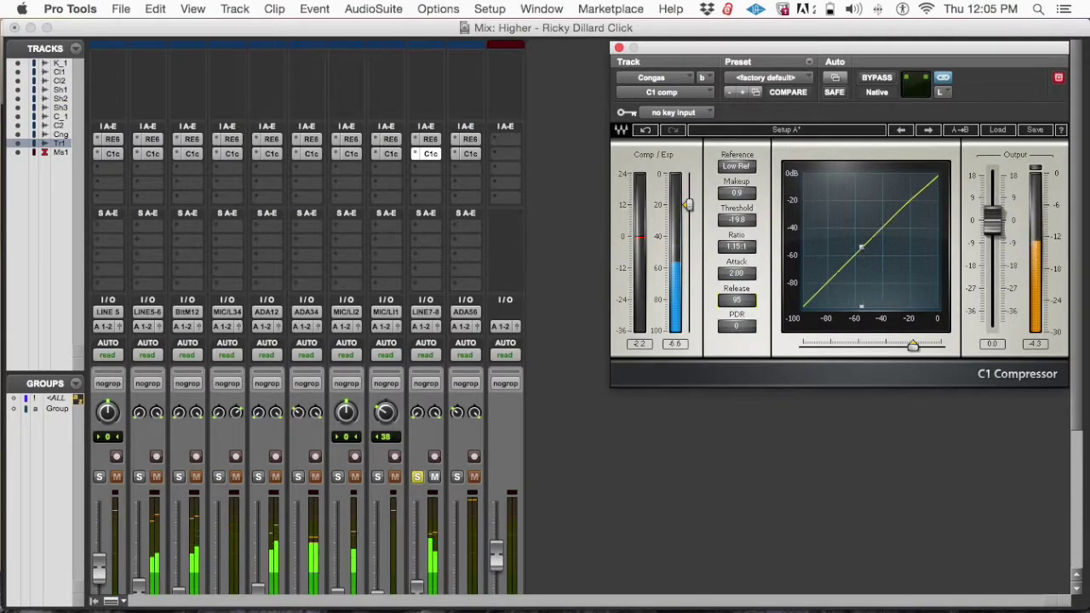
drag(737, 300, 736, 298)
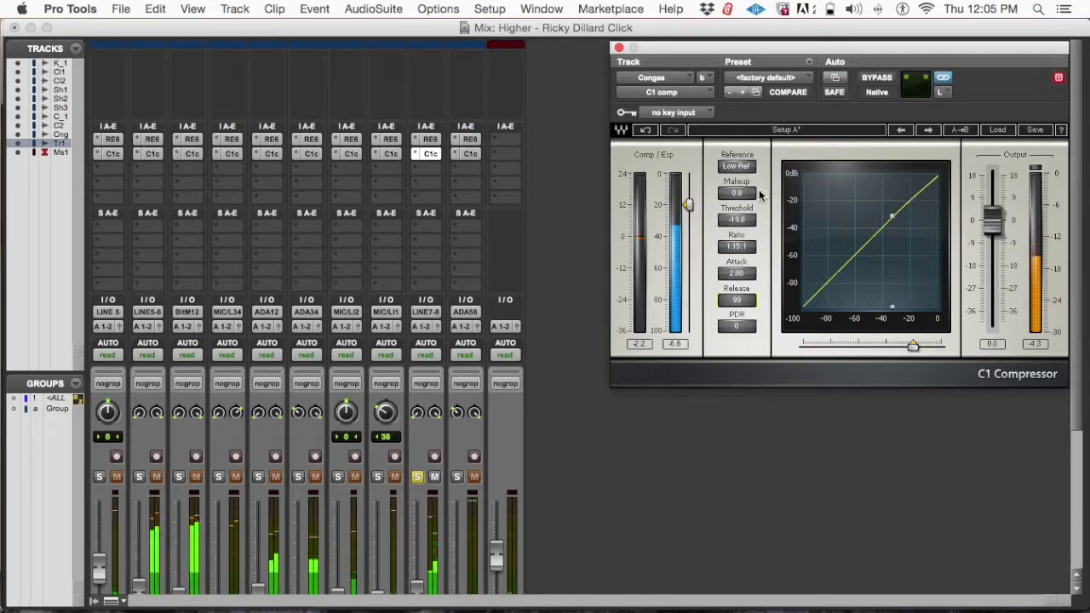
Set the Congas compressor's makeup gain to 1.0 and unsolo the track
drag(754, 198, 754, 195)
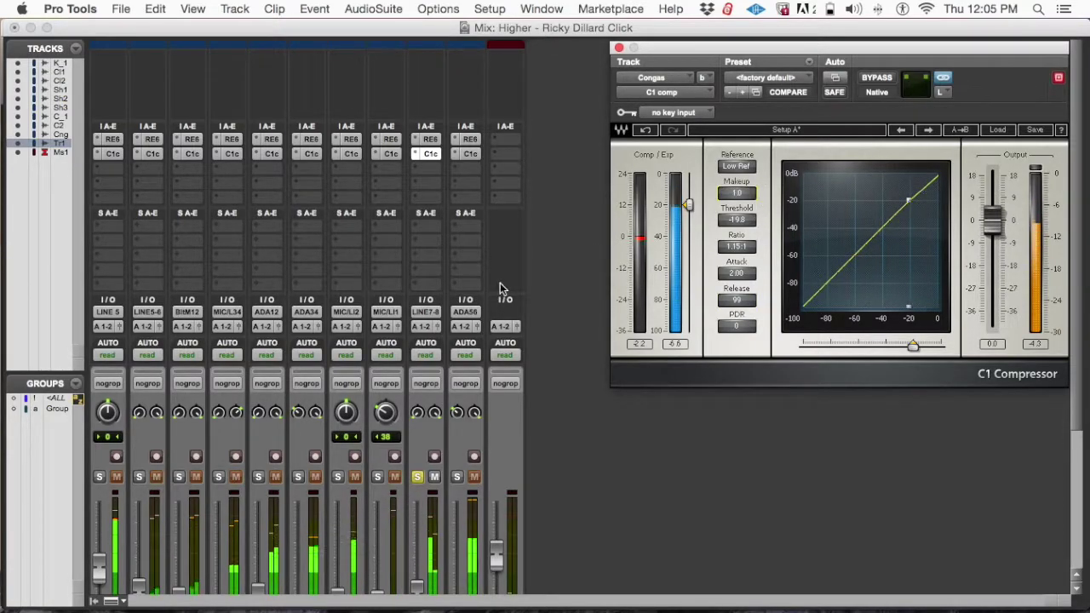
click(417, 477)
scroll(443, 460, down, 5)
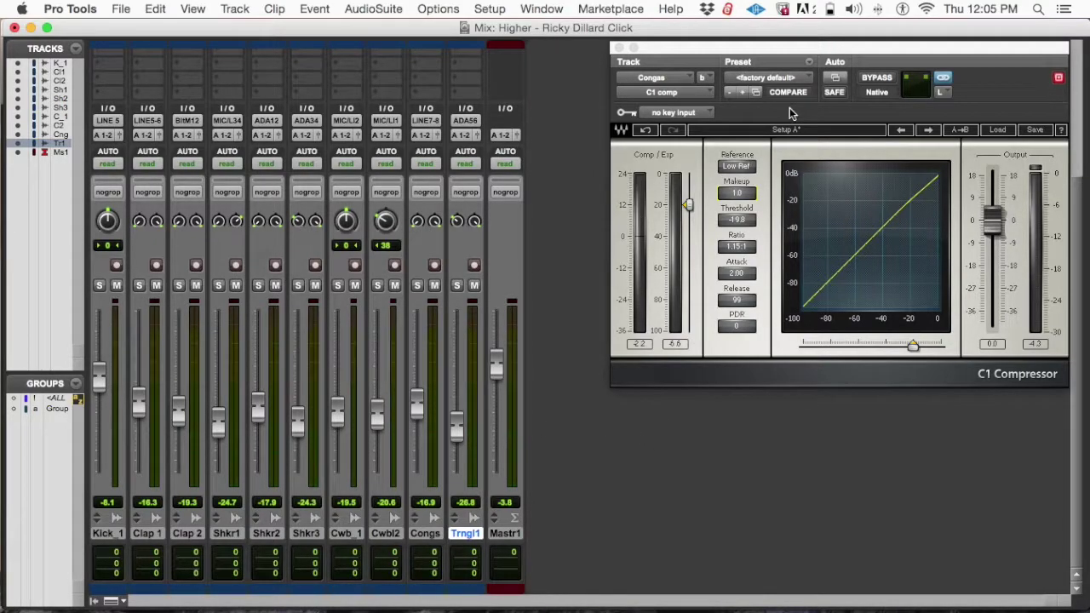
drag(882, 53, 883, 49)
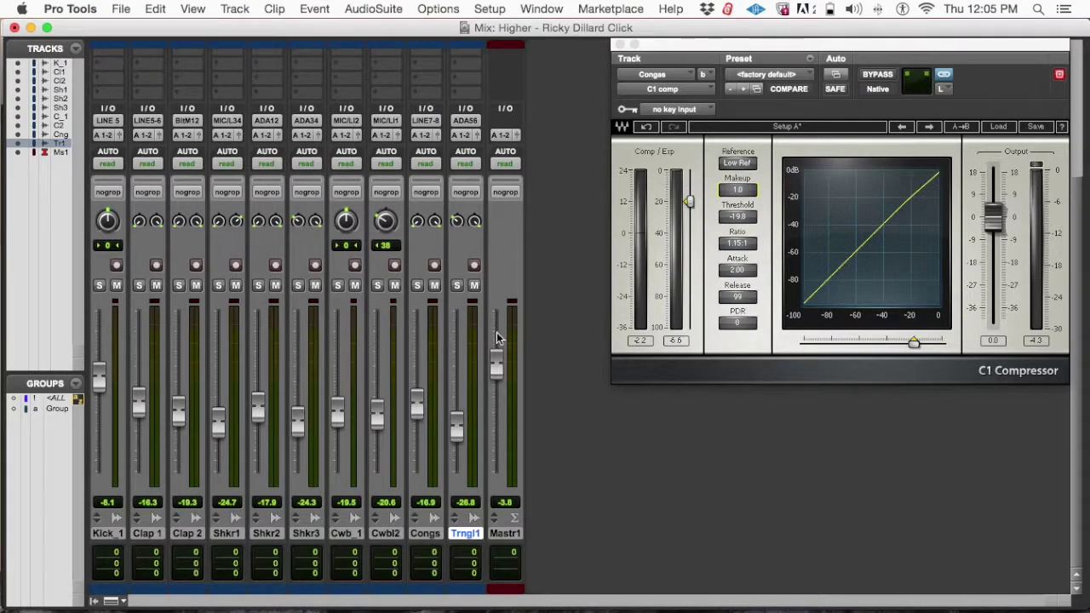
drag(1065, 46, 1060, 51)
scroll(455, 112, up, 7)
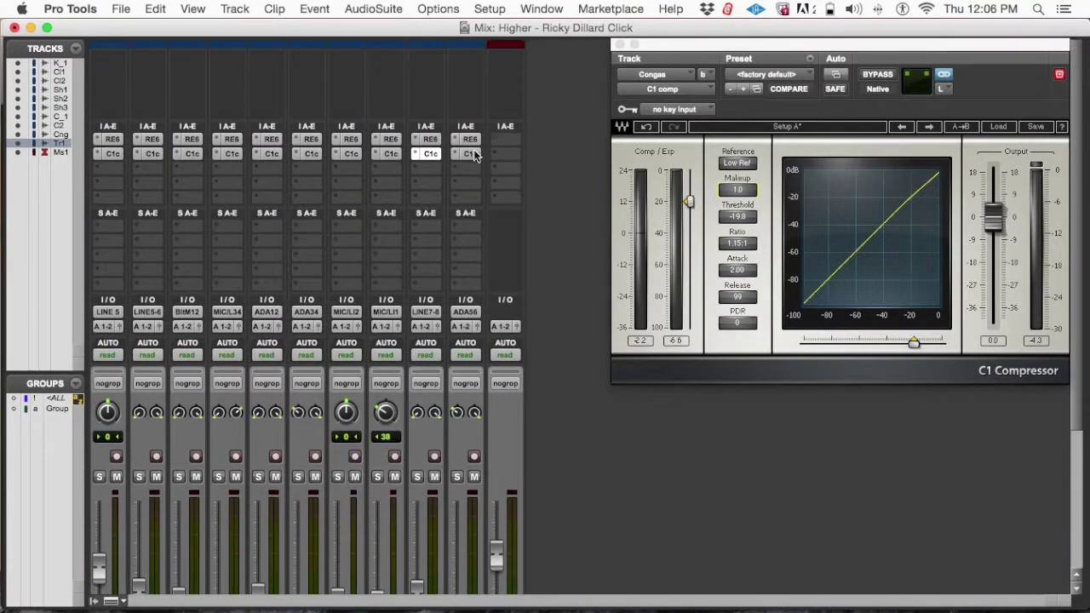
scroll(471, 149, down, 5)
scroll(472, 145, up, 4)
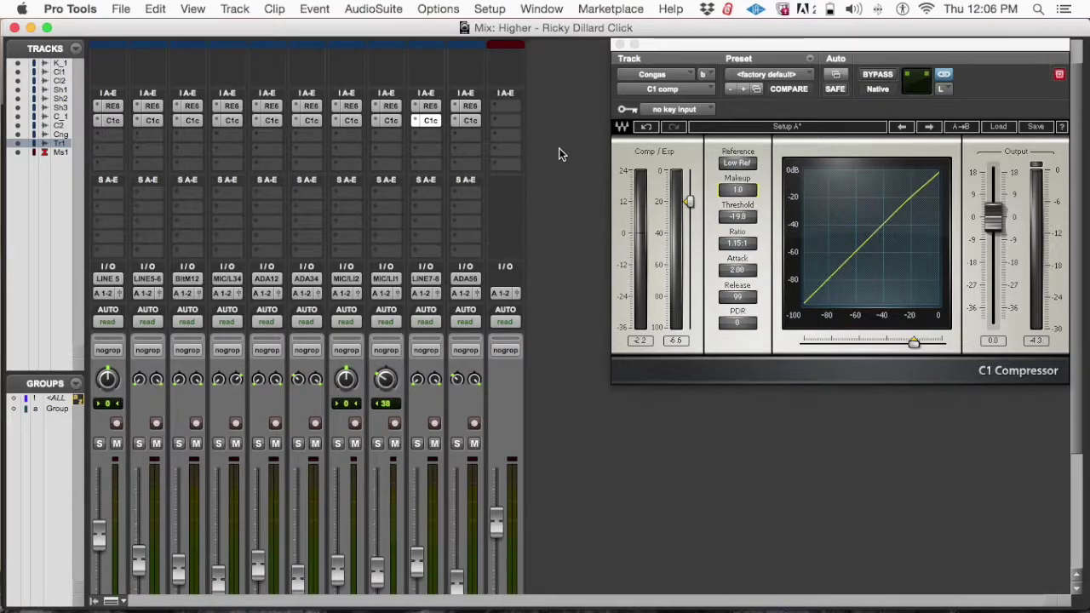
scroll(558, 149, down, 3)
scroll(559, 148, down, 5)
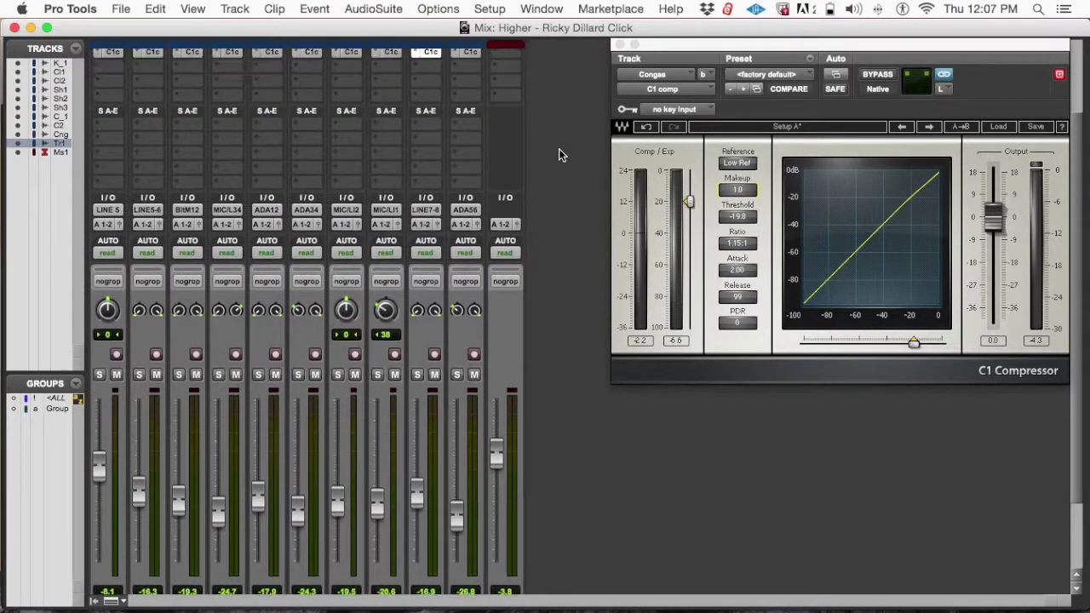
scroll(559, 148, up, 5)
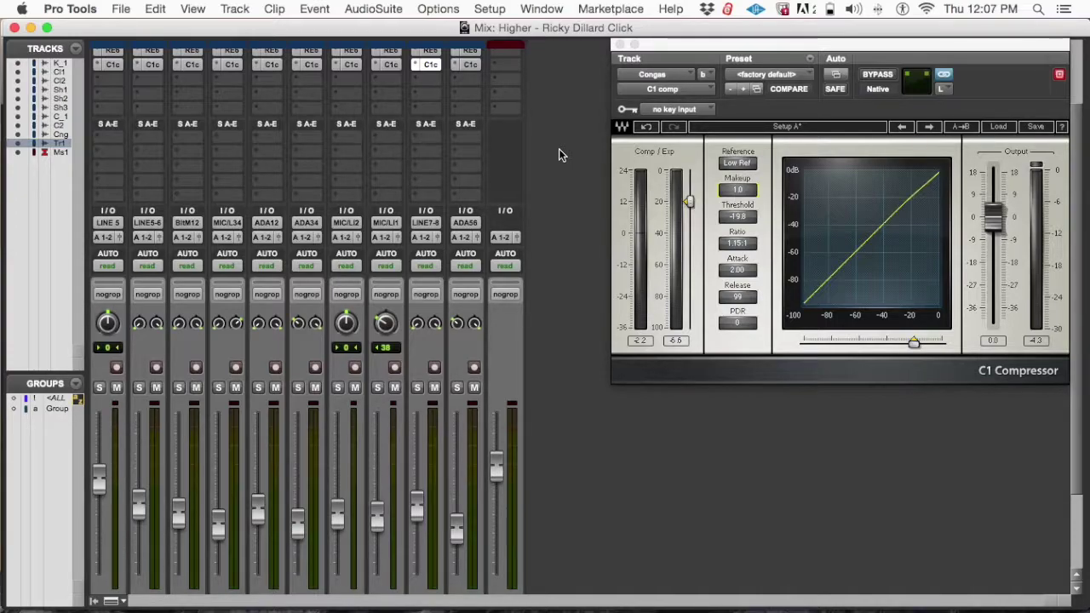
scroll(507, 185, down, 3)
scroll(508, 185, up, 5)
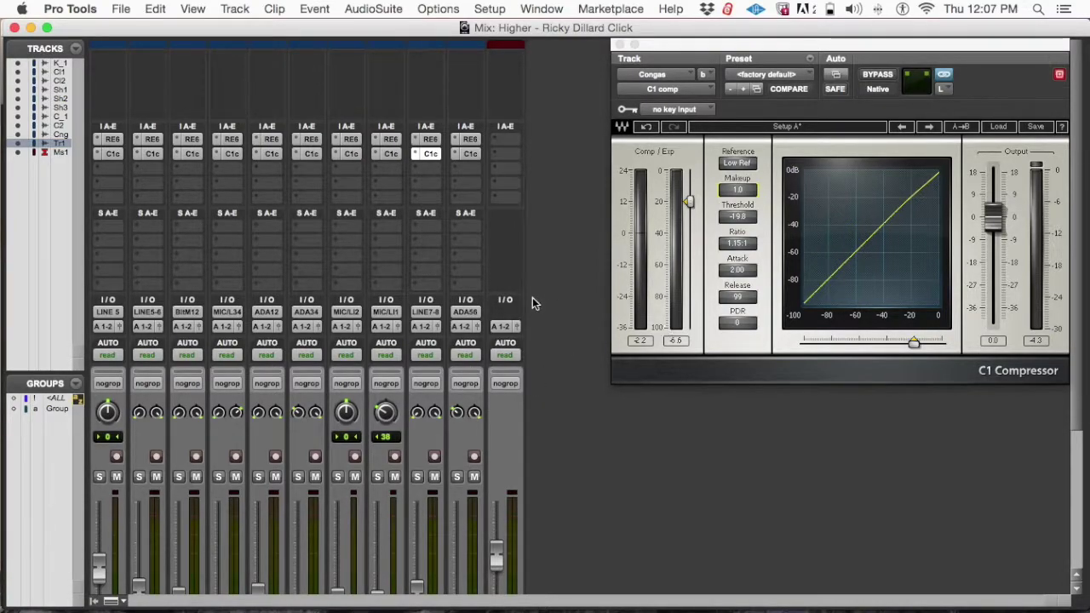
scroll(558, 281, down, 3)
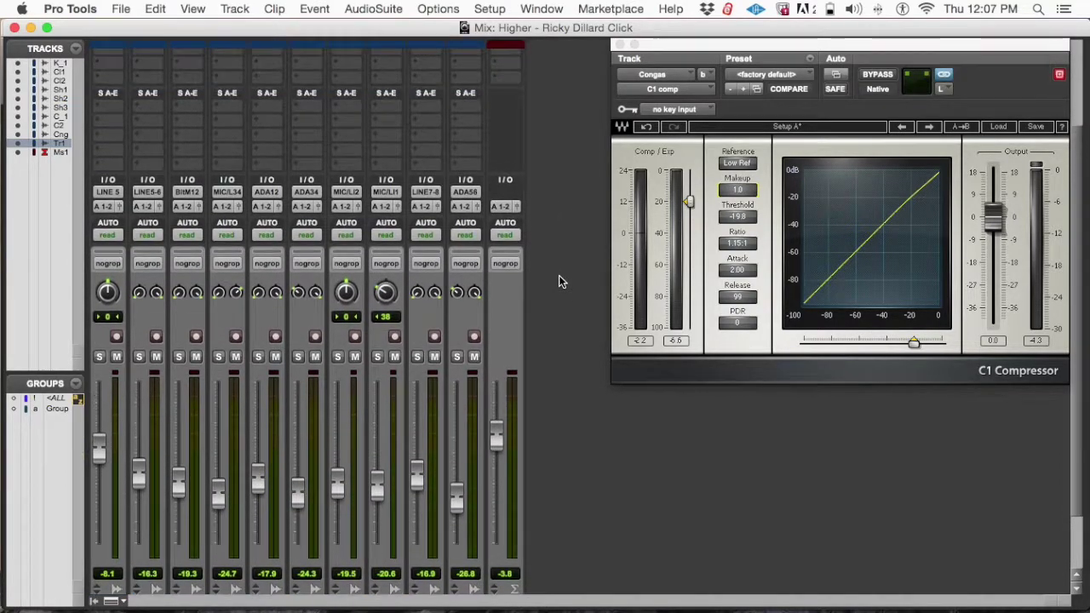
scroll(558, 281, down, 2)
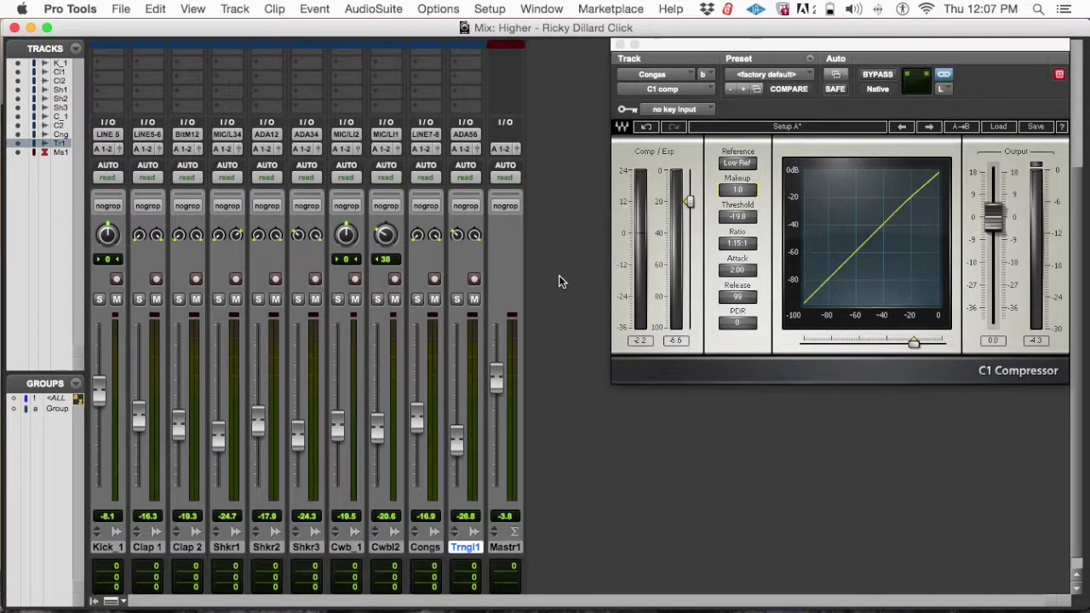
scroll(558, 281, up, 1)
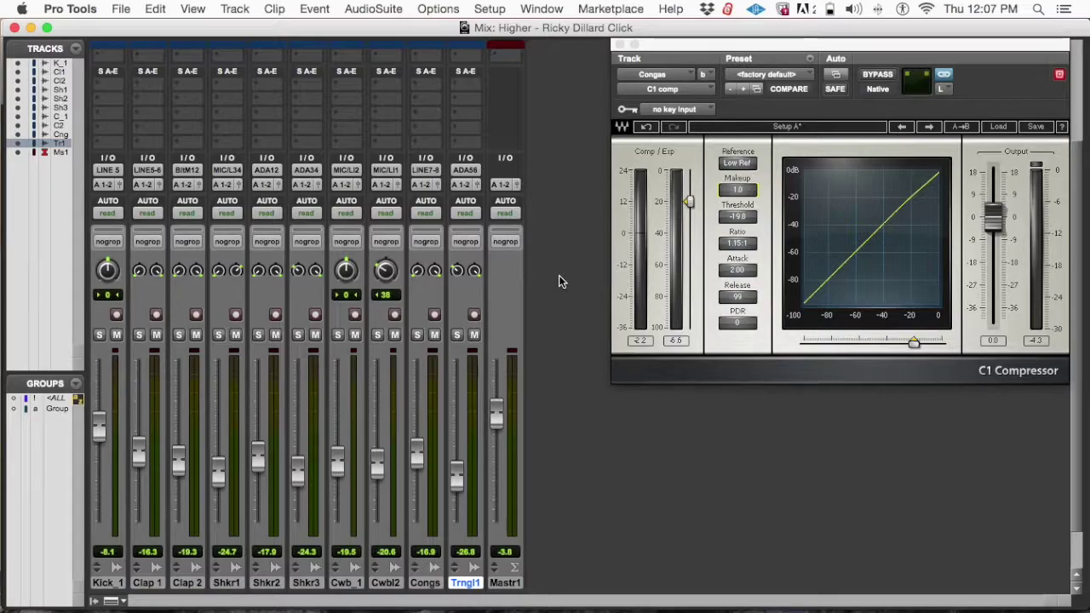
scroll(558, 275, up, 4)
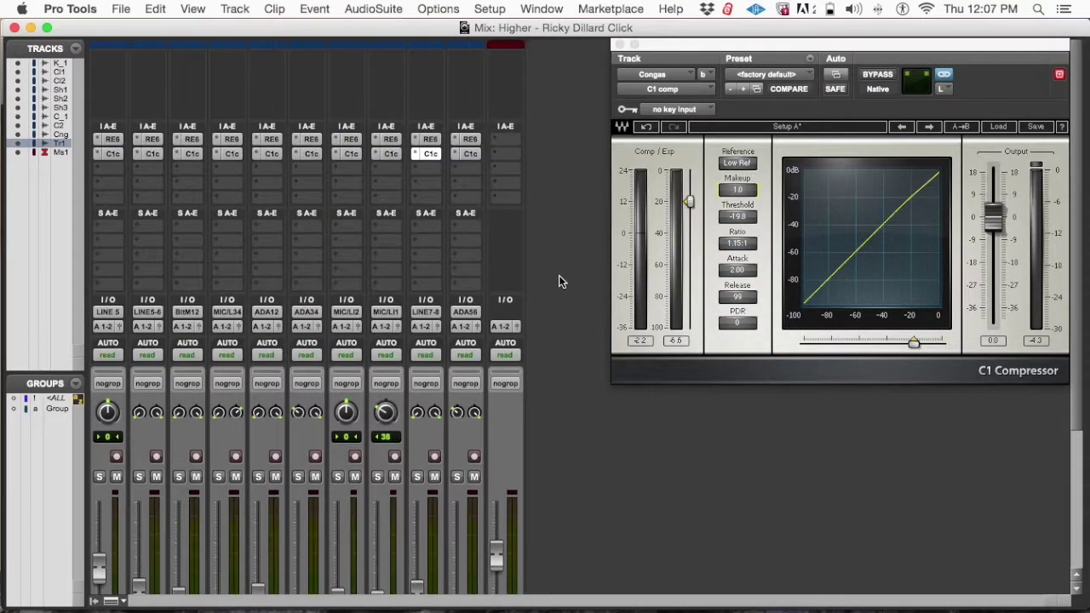
scroll(499, 267, down, 5)
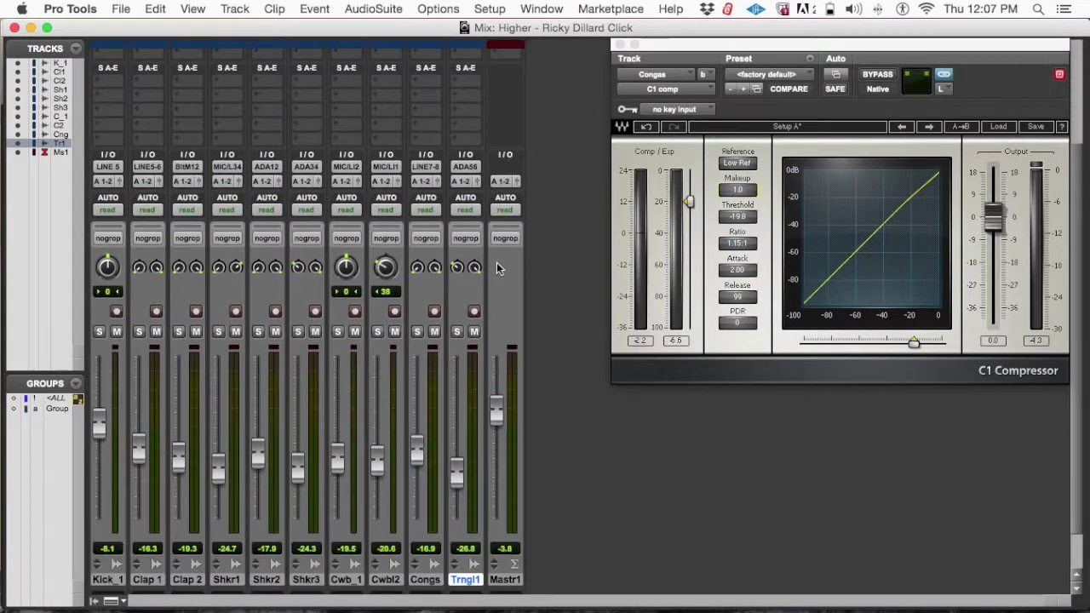
scroll(499, 267, up, 4)
scroll(496, 262, down, 5)
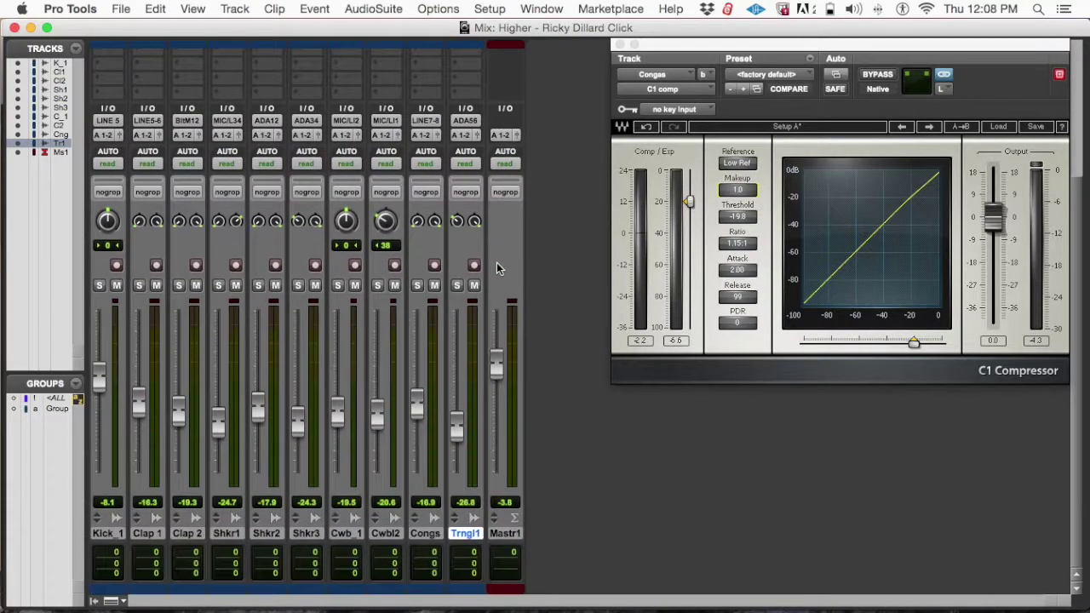
Open the Triangle 1 track's C1 compressor and solo the track
scroll(482, 316, up, 6)
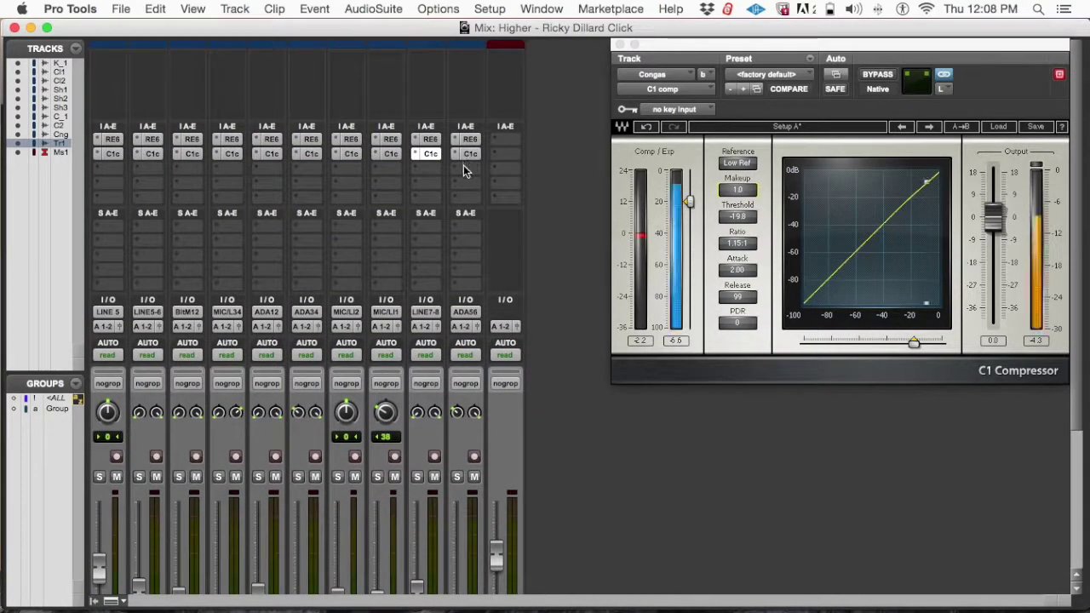
click(469, 154)
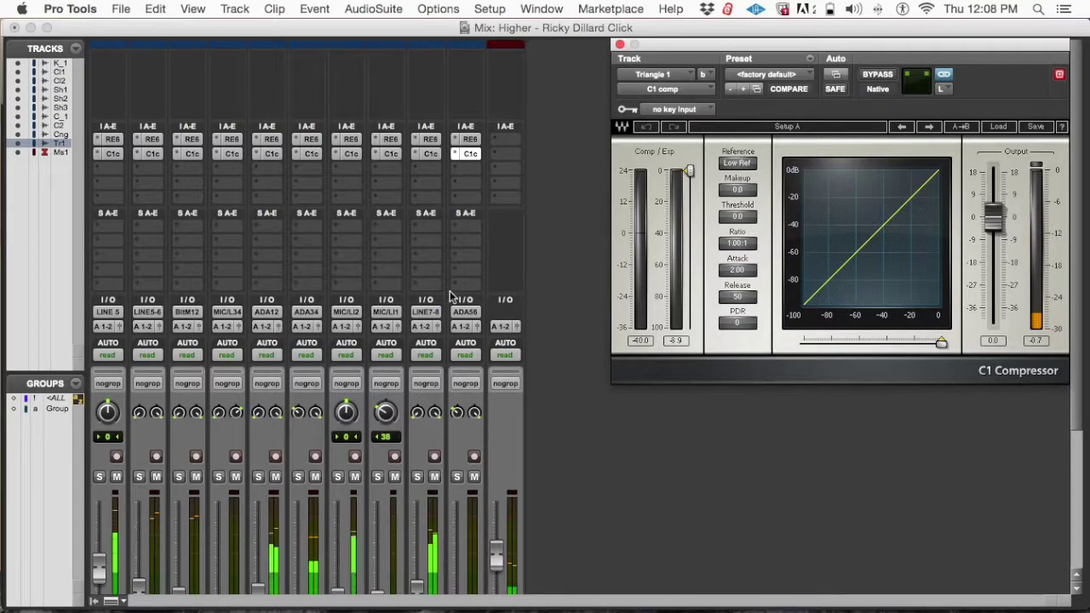
click(456, 477)
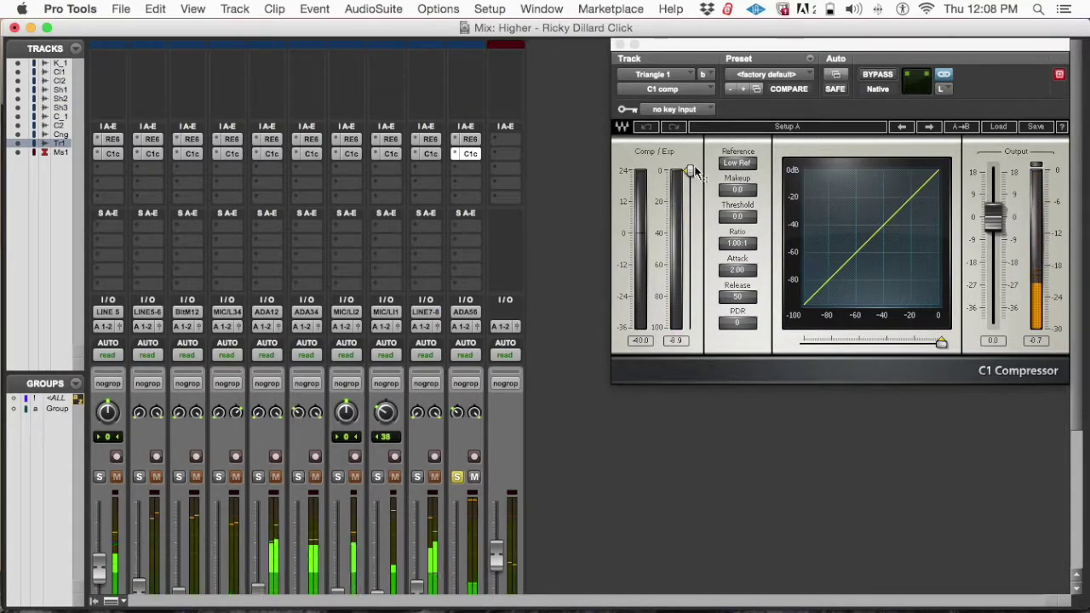
Set the Triangle 1 compressor to threshold -20.1 and ratio 1.28:1, and unsolo the track
drag(689, 170, 690, 203)
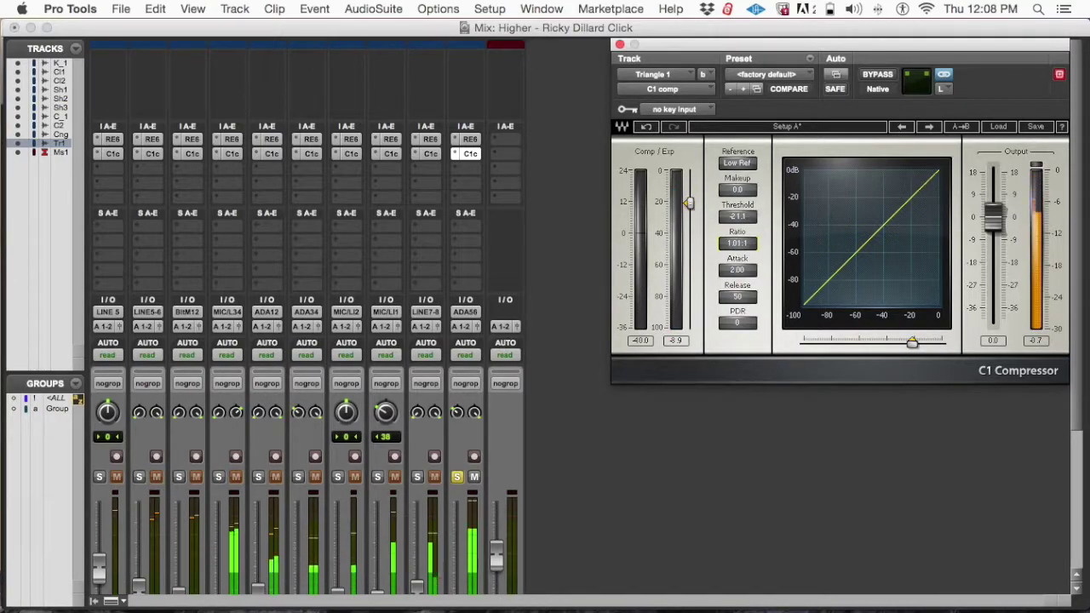
drag(737, 242, 737, 234)
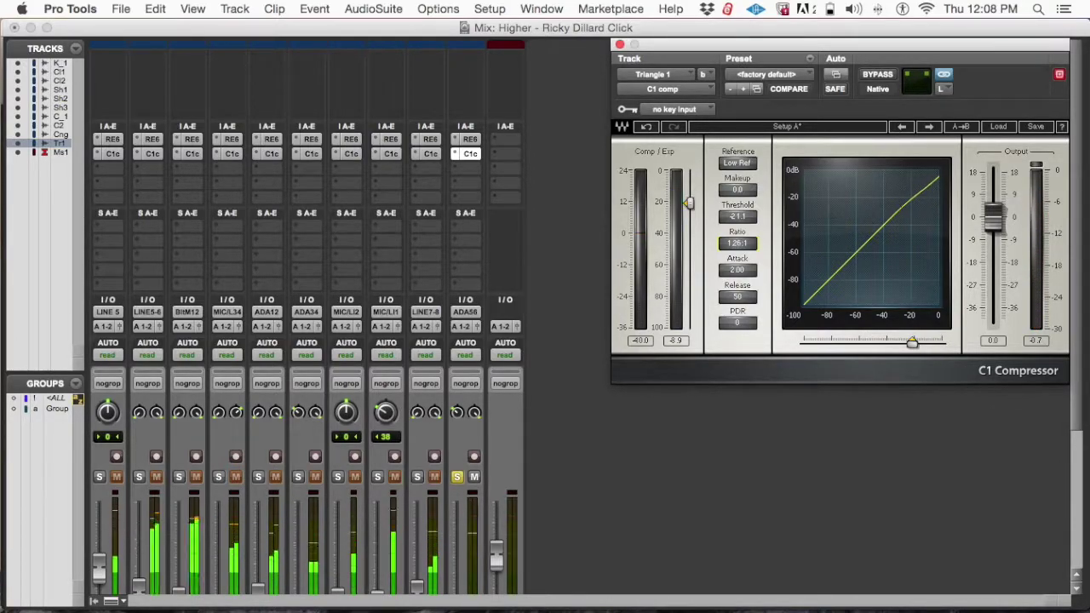
drag(737, 234, 737, 237)
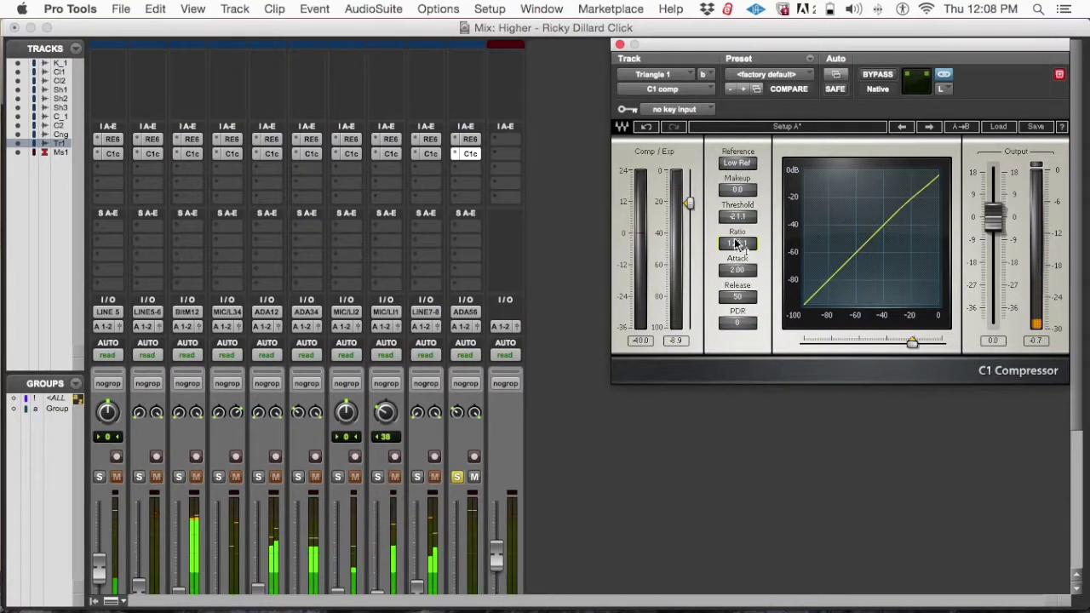
drag(690, 205, 689, 201)
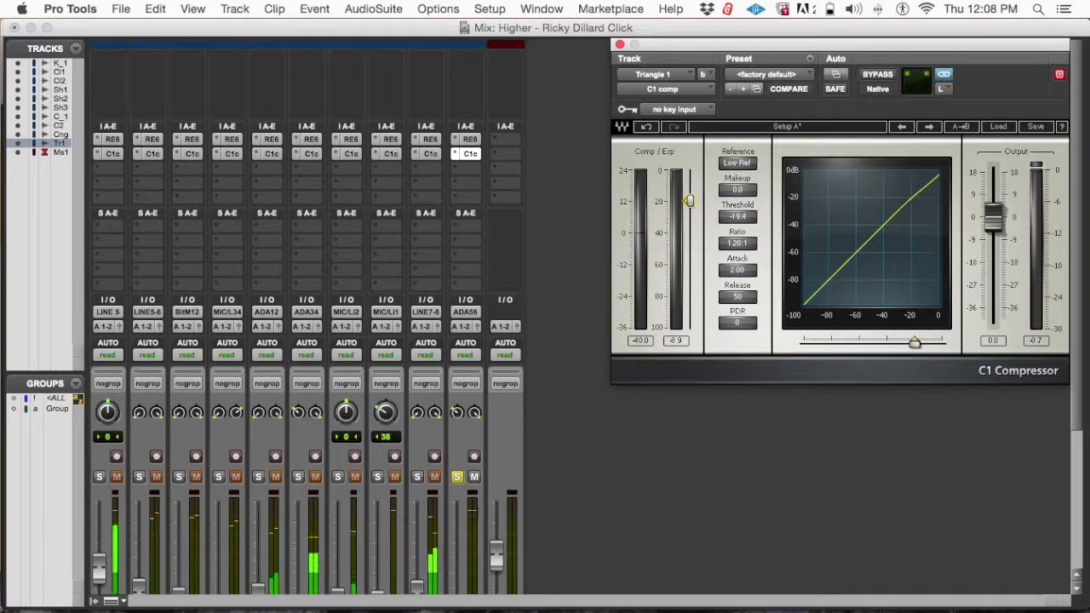
drag(689, 200, 689, 203)
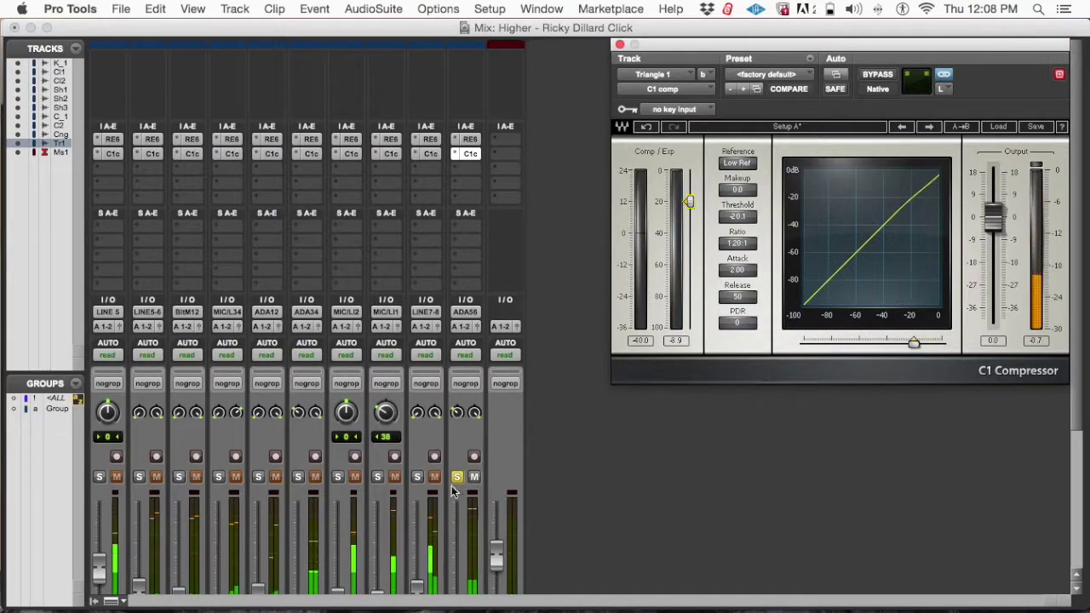
click(456, 477)
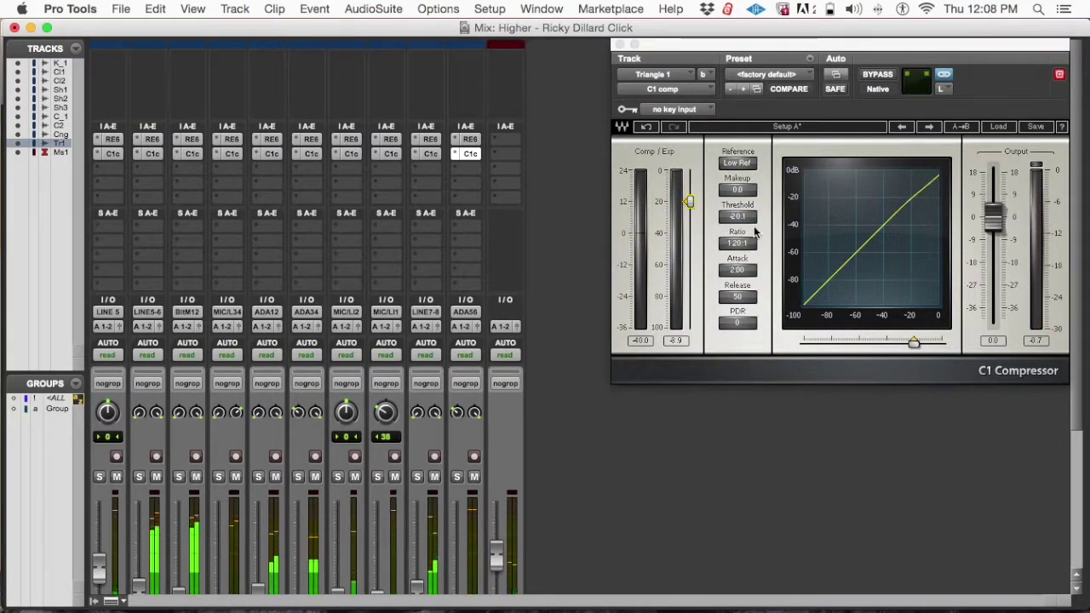
Reset the Triangle 1 compressor's gain-reduction peak reading and set its makeup gain to 1.0
click(643, 343)
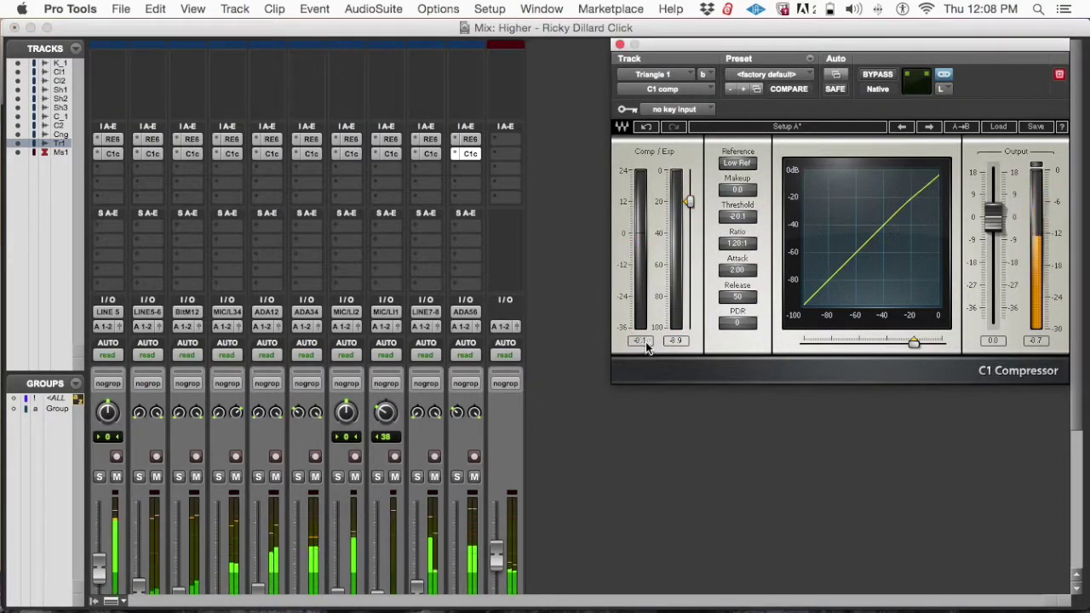
click(644, 341)
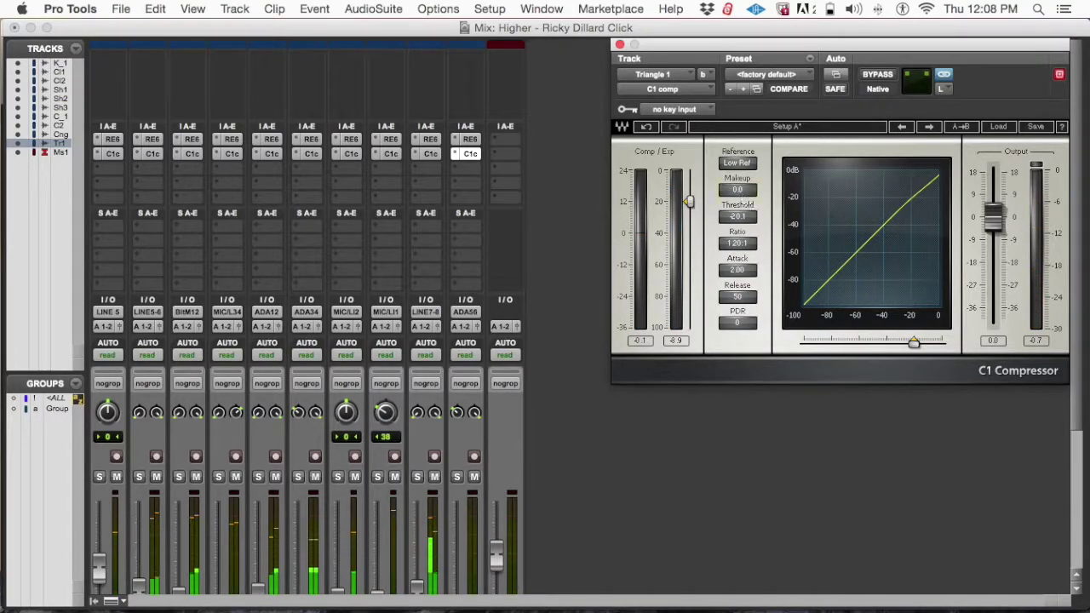
drag(737, 189, 738, 182)
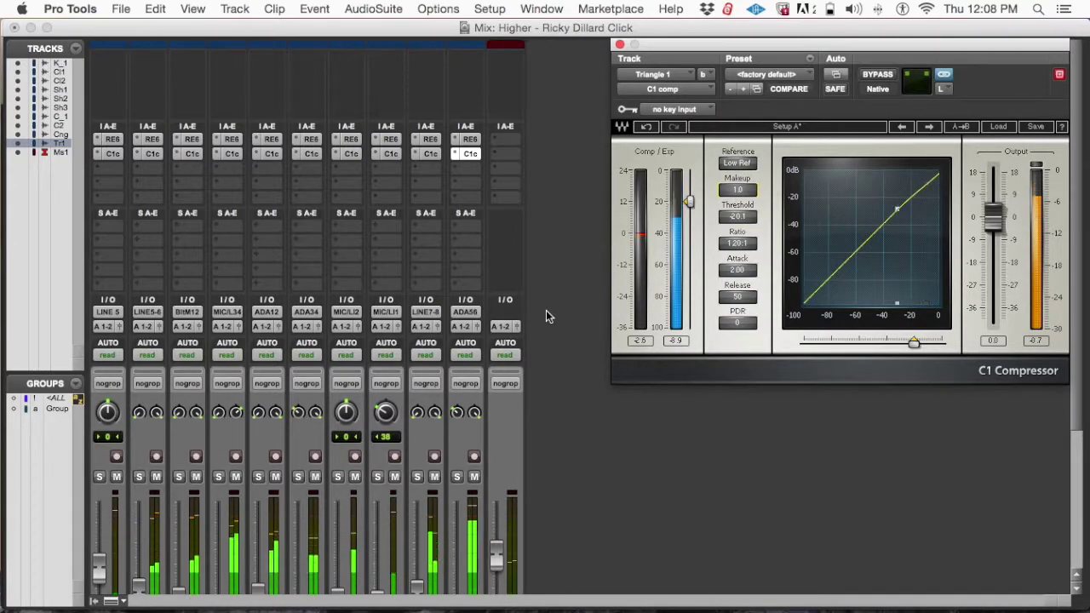
Lower the master track's volume to -4.1 dB
scroll(547, 316, down, 5)
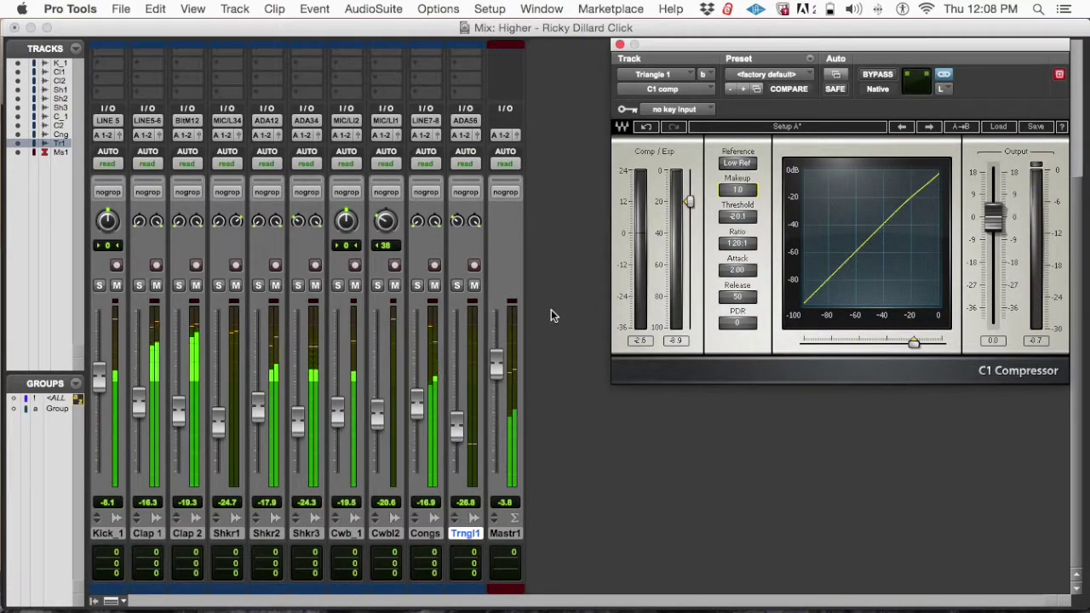
click(496, 359)
drag(498, 358, 498, 366)
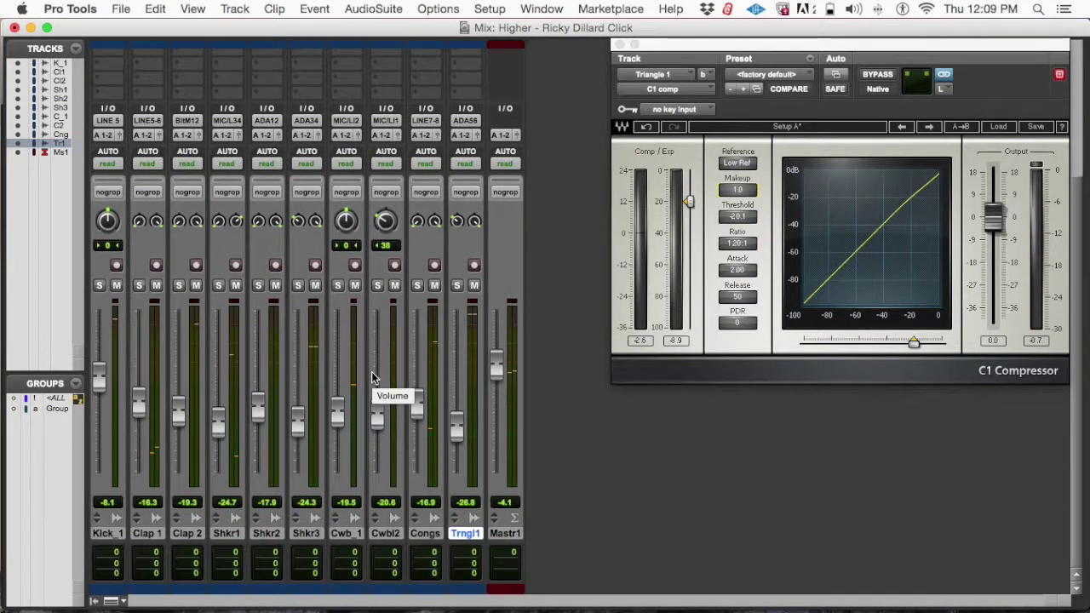
Create one new stereo aux input track directly after the master track
click(515, 534)
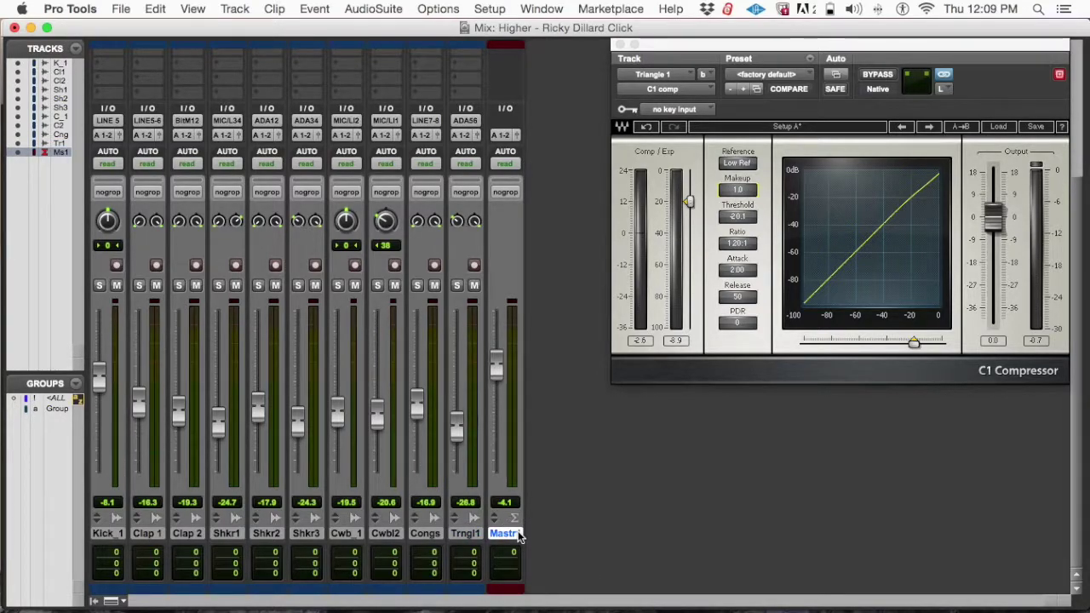
key(super+shift+n)
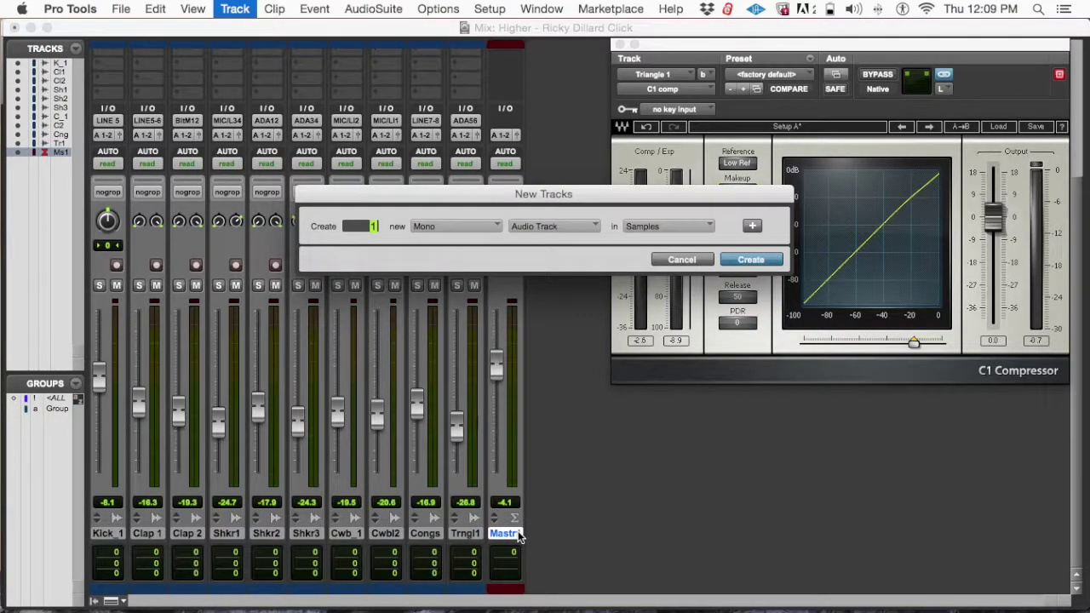
key(super+Down)
key(super+Down)
key(super+Down)
key(super+Down)
key(super+Up)
key(super+Up)
key(super+Up)
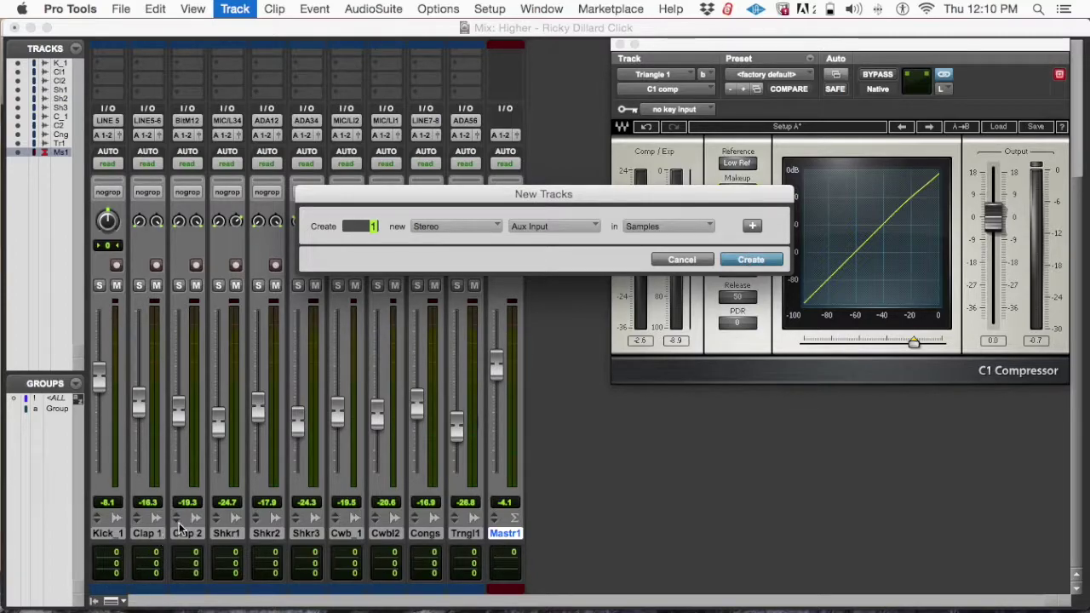
click(749, 260)
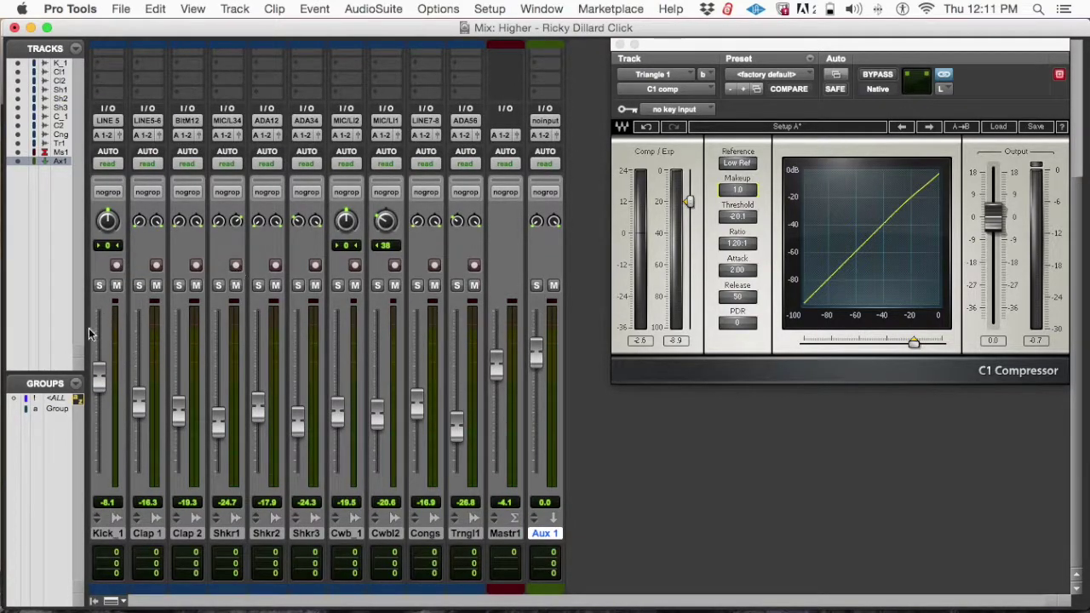
Put the Aux 1 track in solo-safe mode
scroll(545, 314, up, 1)
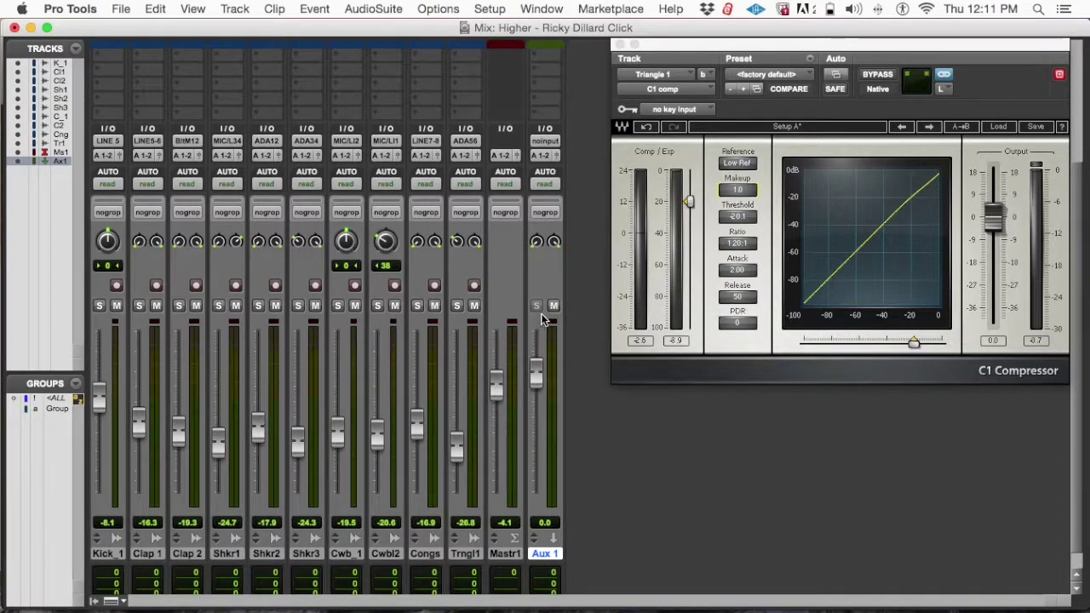
click(540, 310)
super+click(536, 305)
Insert the multichannel RVerb (stereo) reverb in the first insert slot of the Aux 1 track
scroll(466, 249, up, 5)
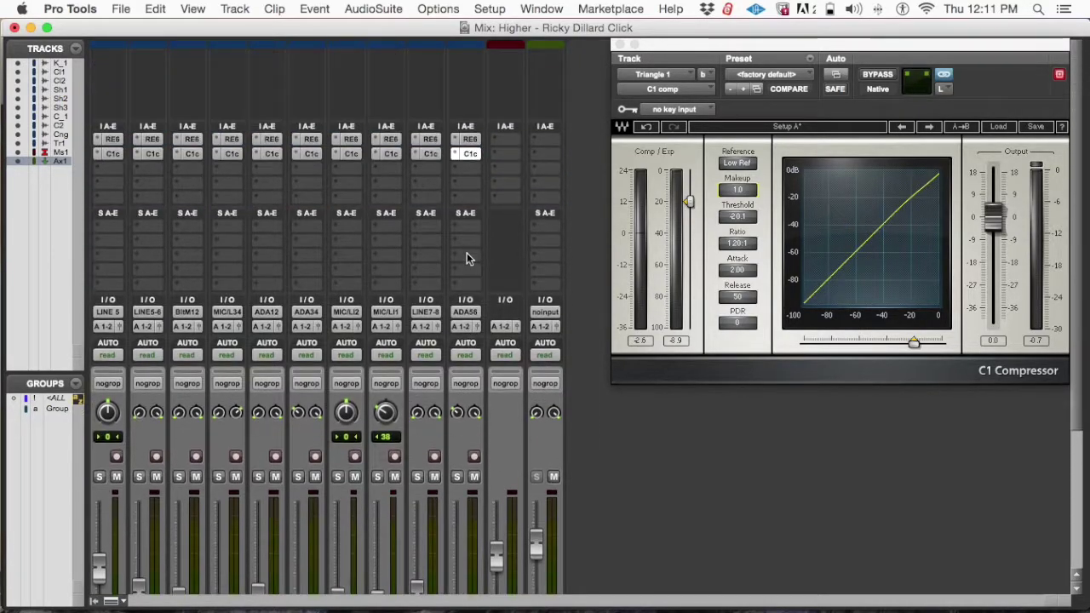
click(543, 143)
mouse_move(596, 170)
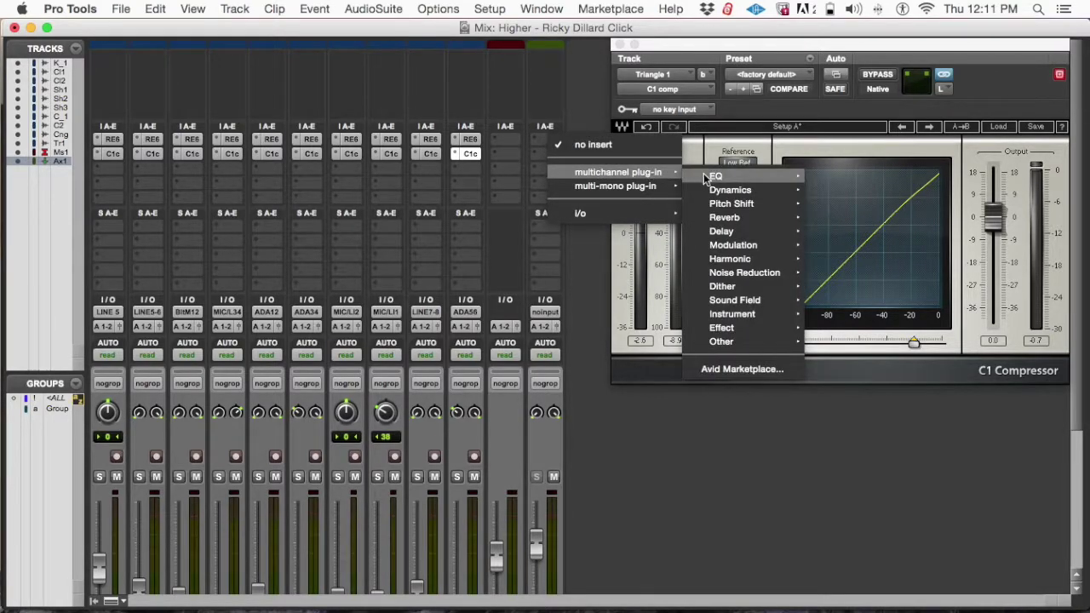
mouse_move(765, 230)
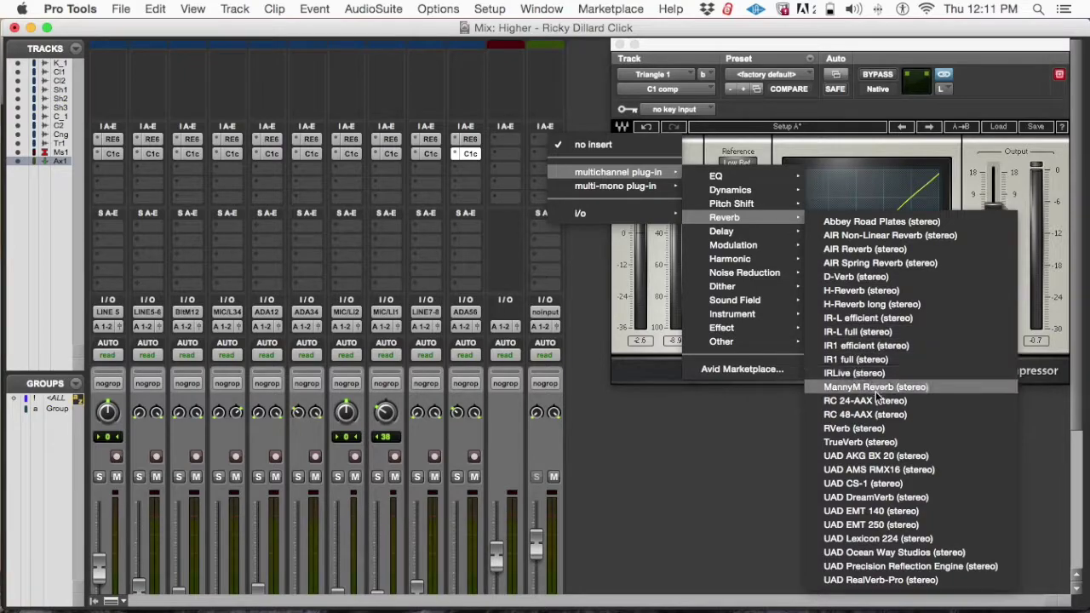
click(876, 428)
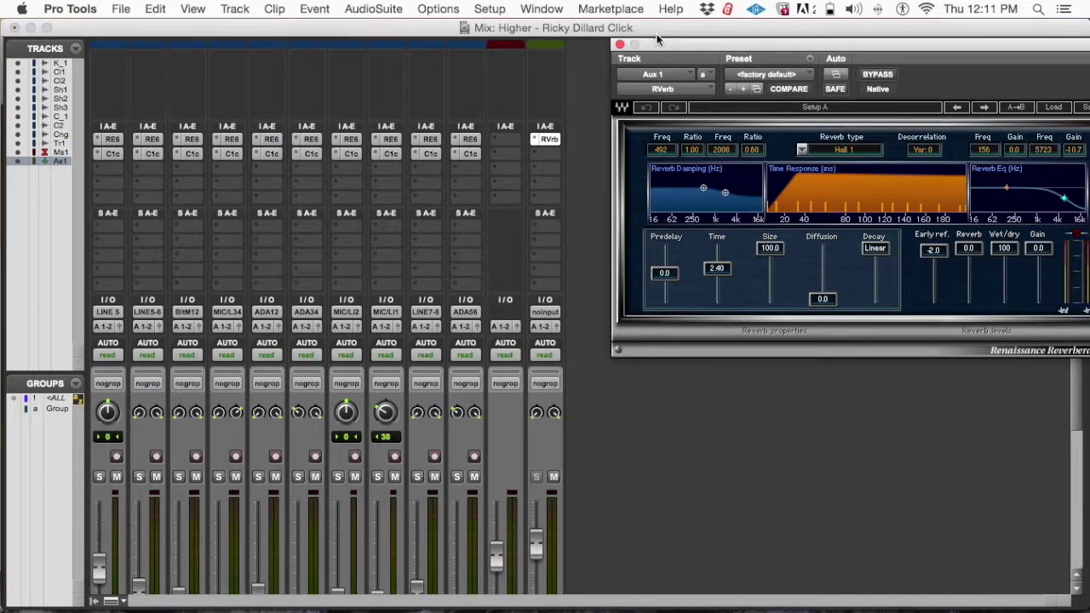
Reposition the RVerb window so it is fully visible and set the reverb type to Plate 1
drag(672, 43, 390, 35)
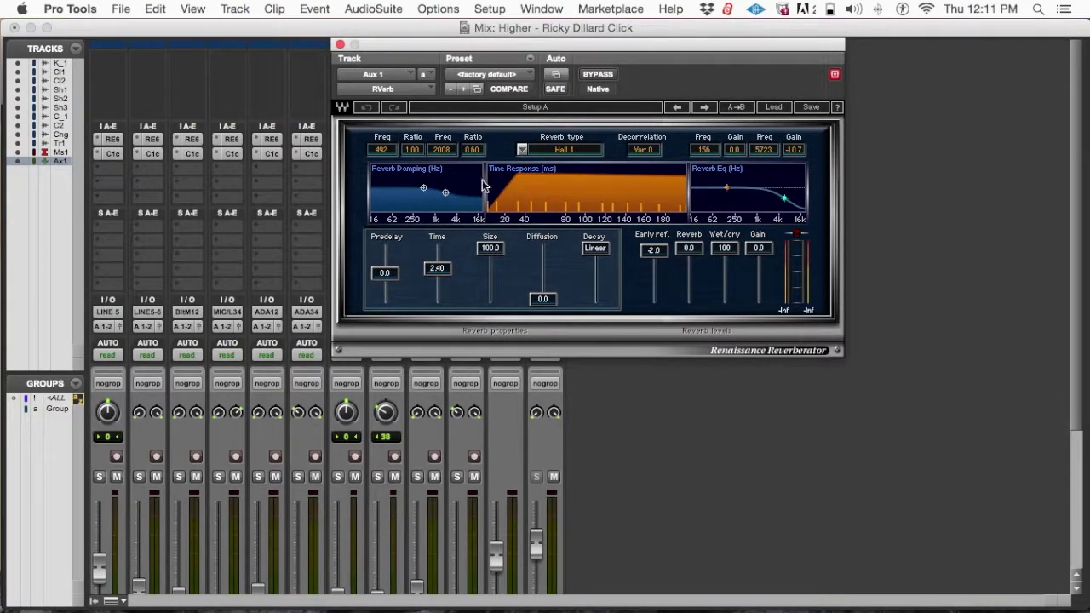
click(588, 150)
click(587, 150)
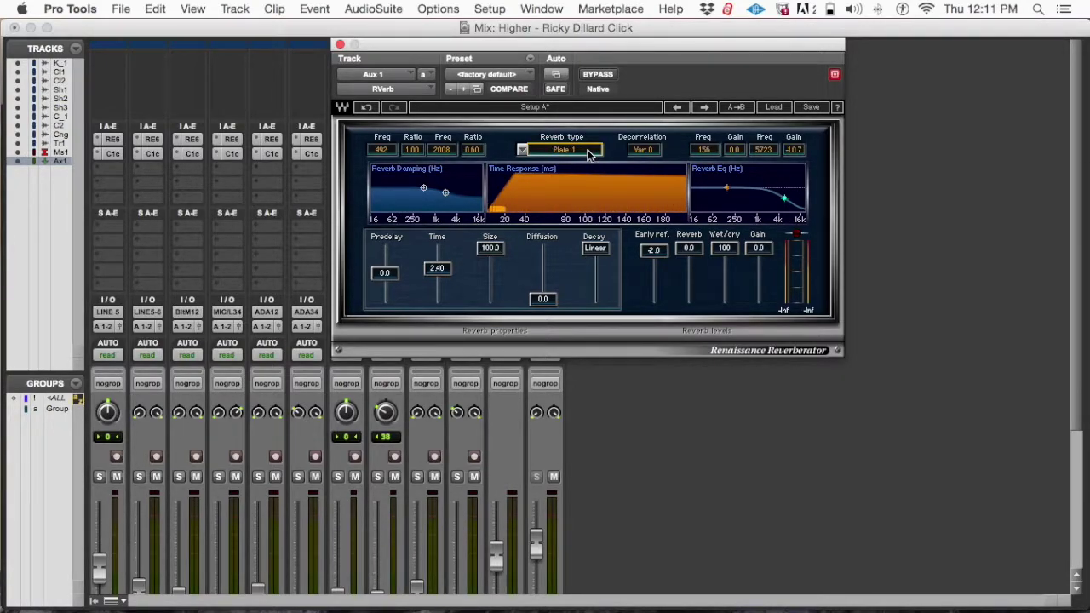
Move the RVerb window aside from the mixer channels and adjust its low damping band to 497 Hz with a 0.61 ratio
drag(679, 43, 923, 43)
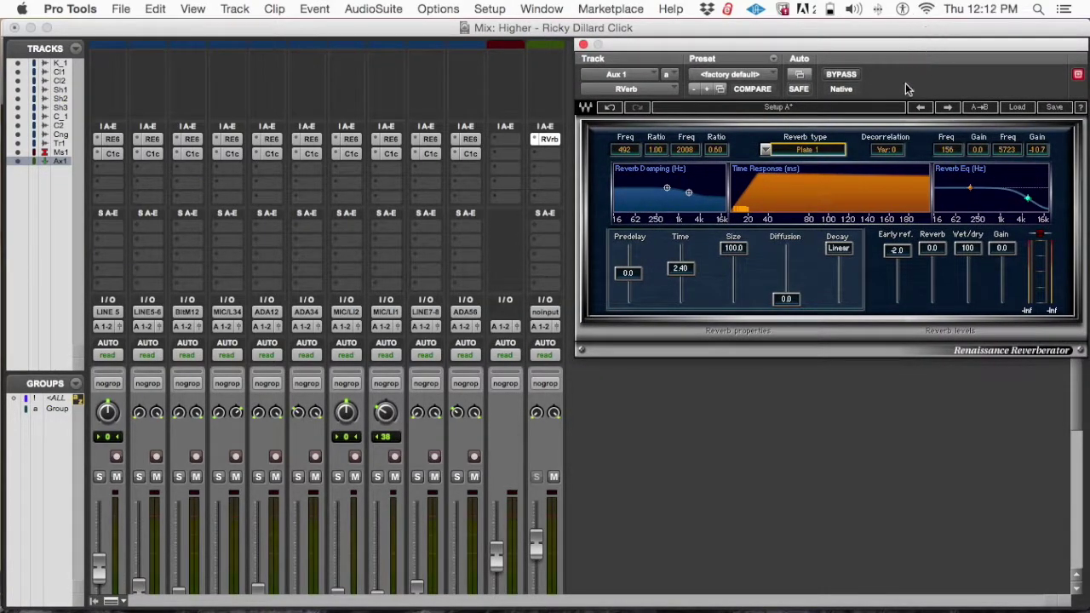
drag(656, 49, 781, 49)
drag(790, 189, 792, 193)
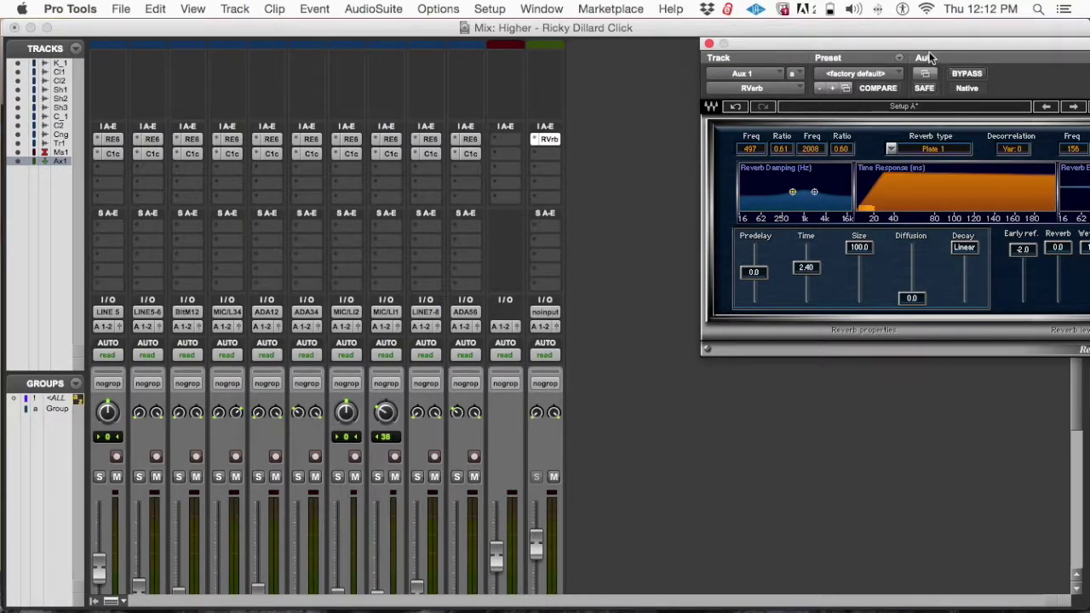
drag(881, 49, 936, 44)
Rename the Aux 1 track as Verb
scroll(712, 248, down, 5)
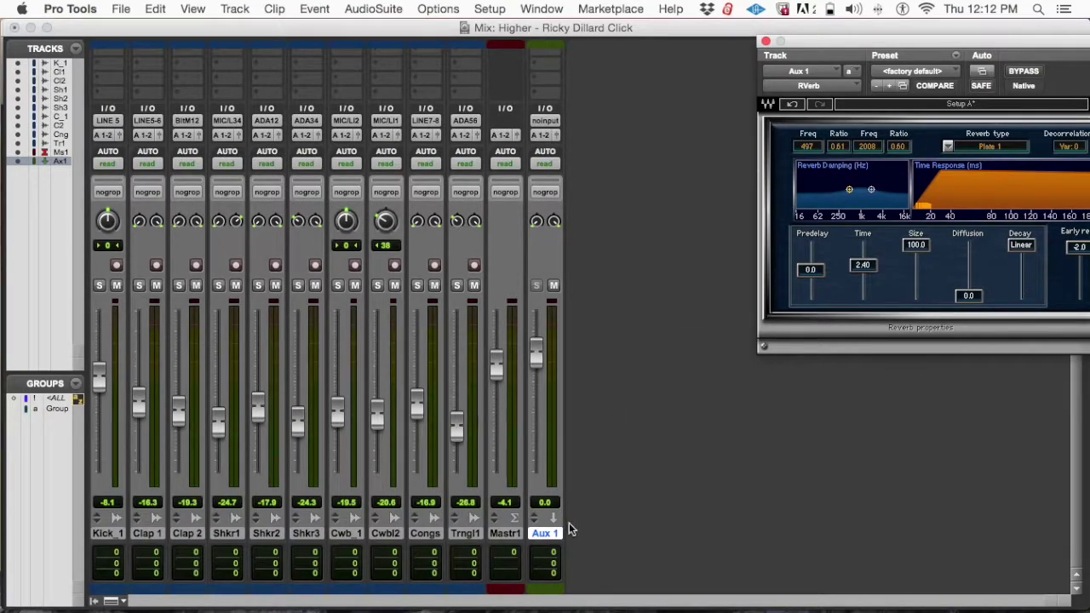
double_click(546, 532)
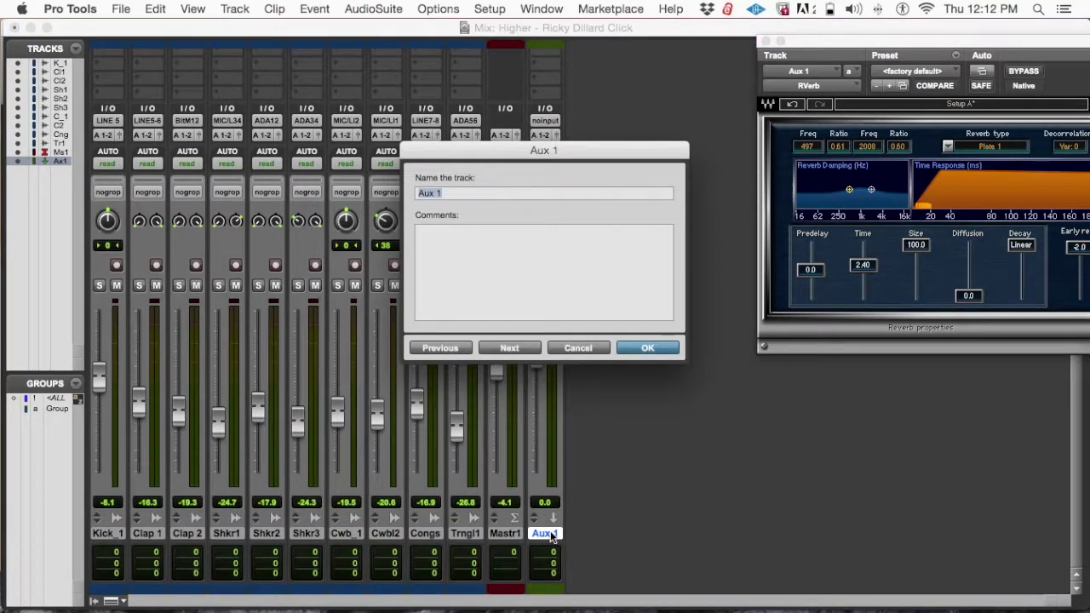
text(Verbv)
key(Return)
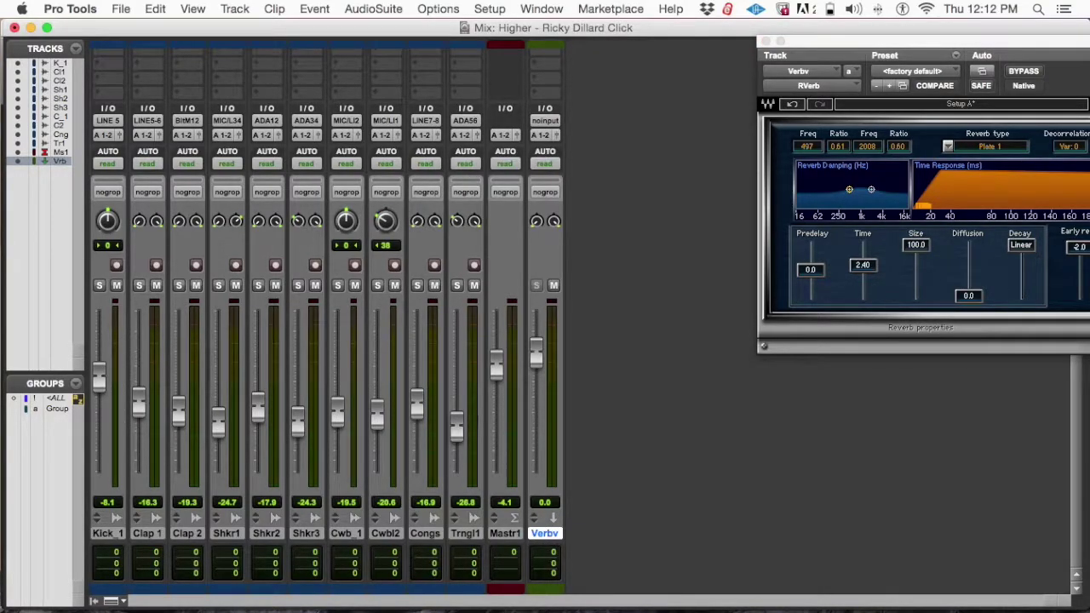
double_click(547, 533)
click(488, 193)
key(Return)
Bring the RVerb window fully into view and try the MGT Verb preset
scroll(520, 257, up, 5)
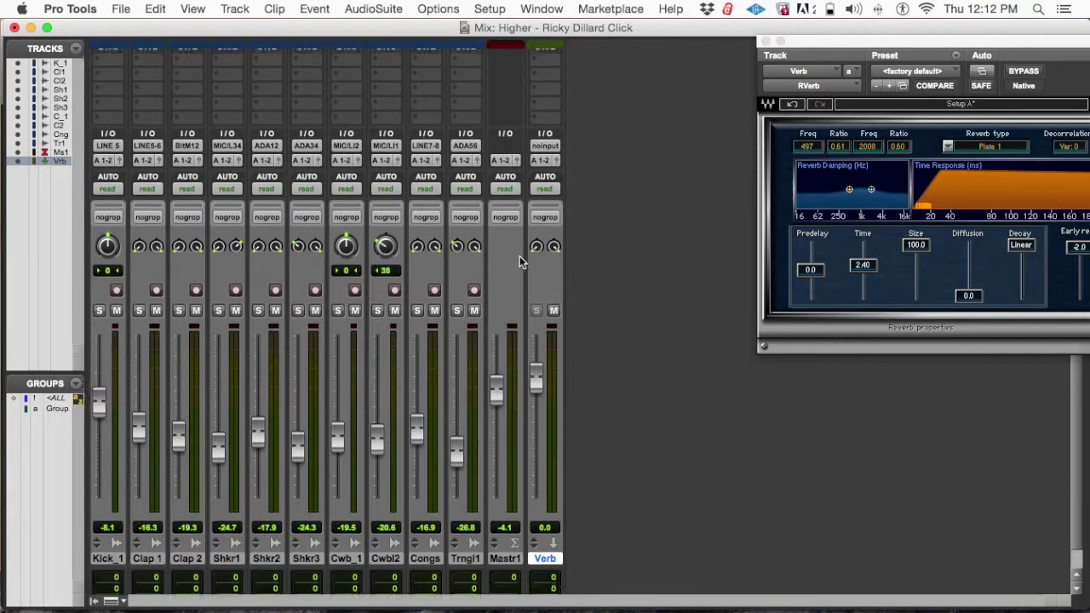
scroll(543, 238, up, 3)
drag(811, 54, 385, 114)
click(508, 133)
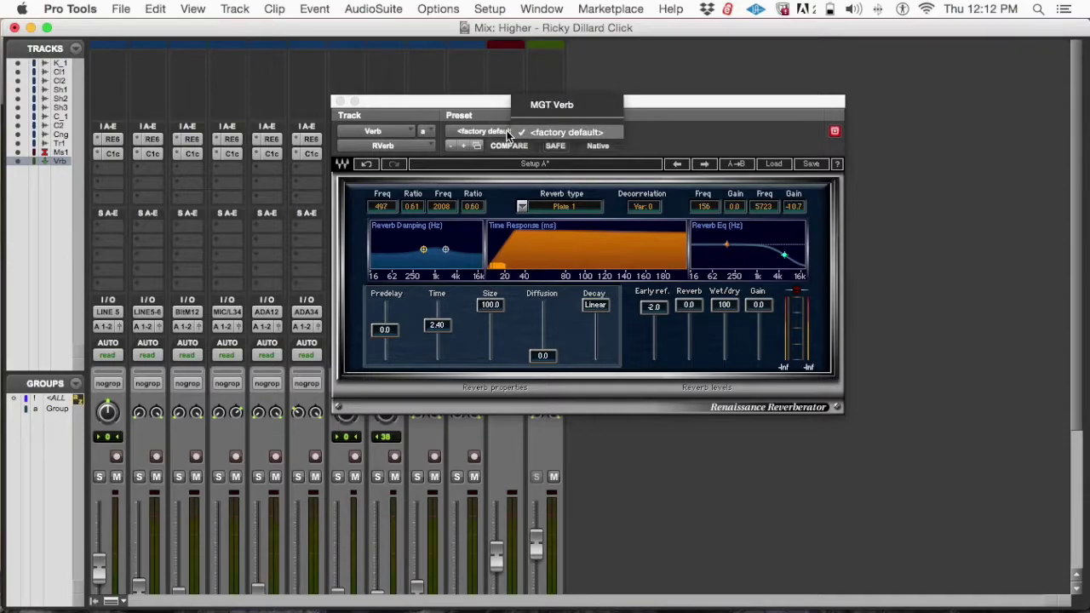
click(558, 104)
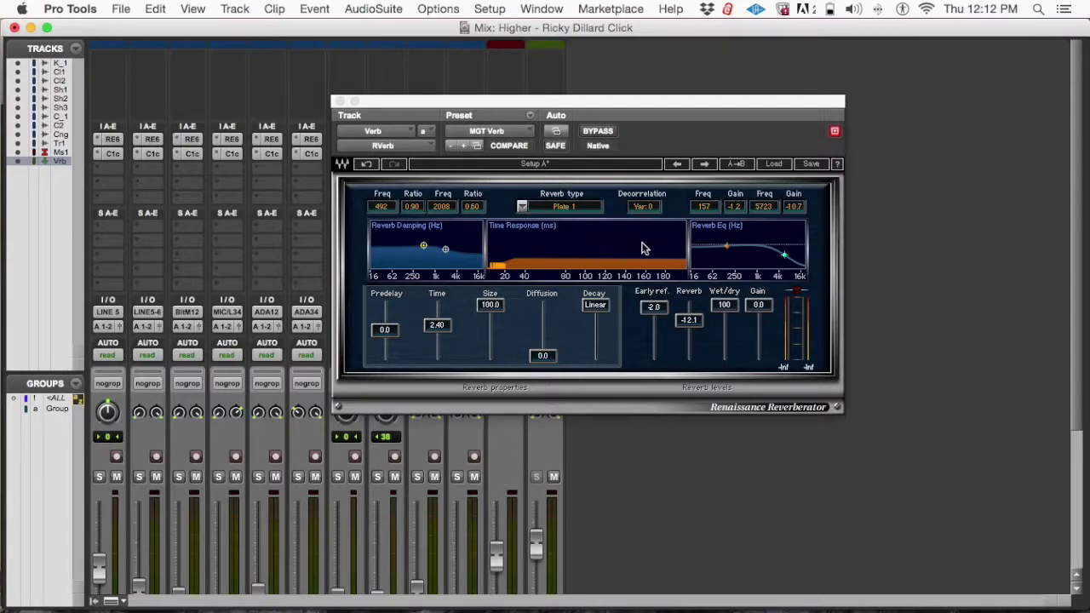
click(511, 136)
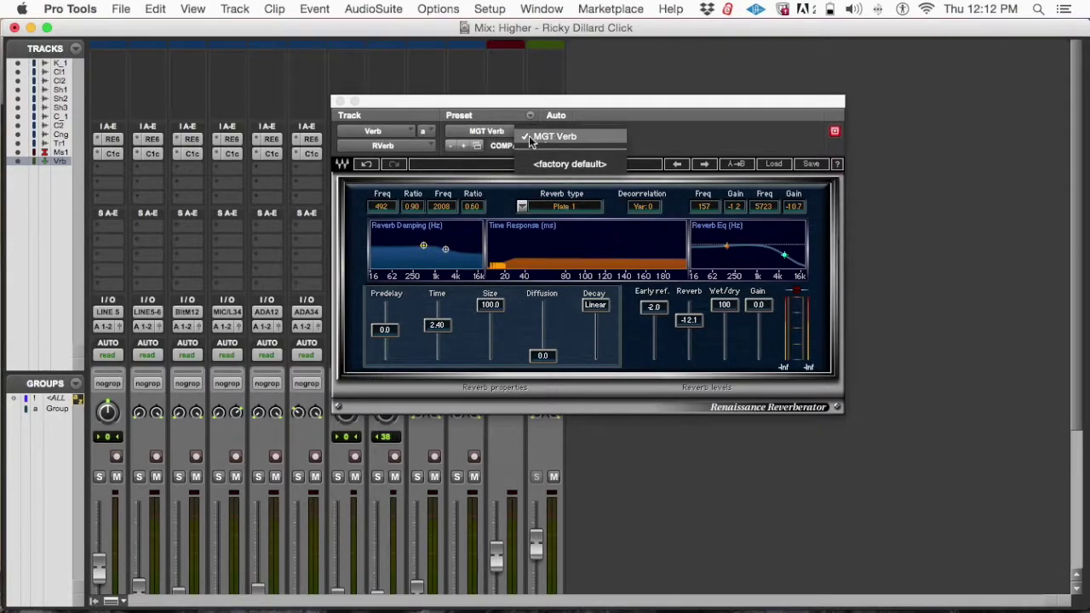
click(611, 143)
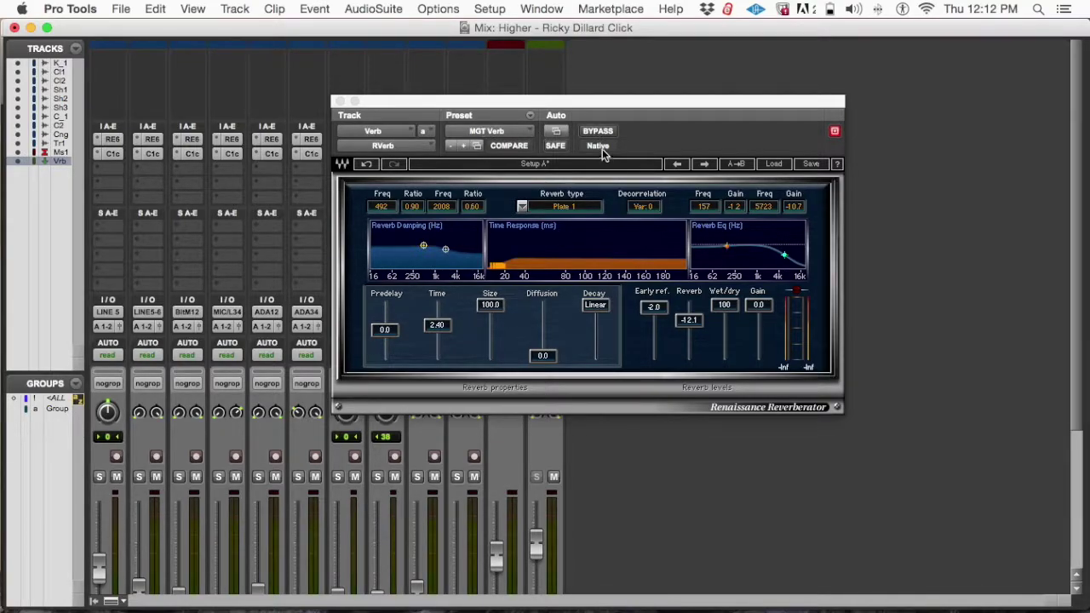
Return RVerb to the factory default preset with the Plate 1 reverb type and lower the reverb level to -17.8
click(500, 131)
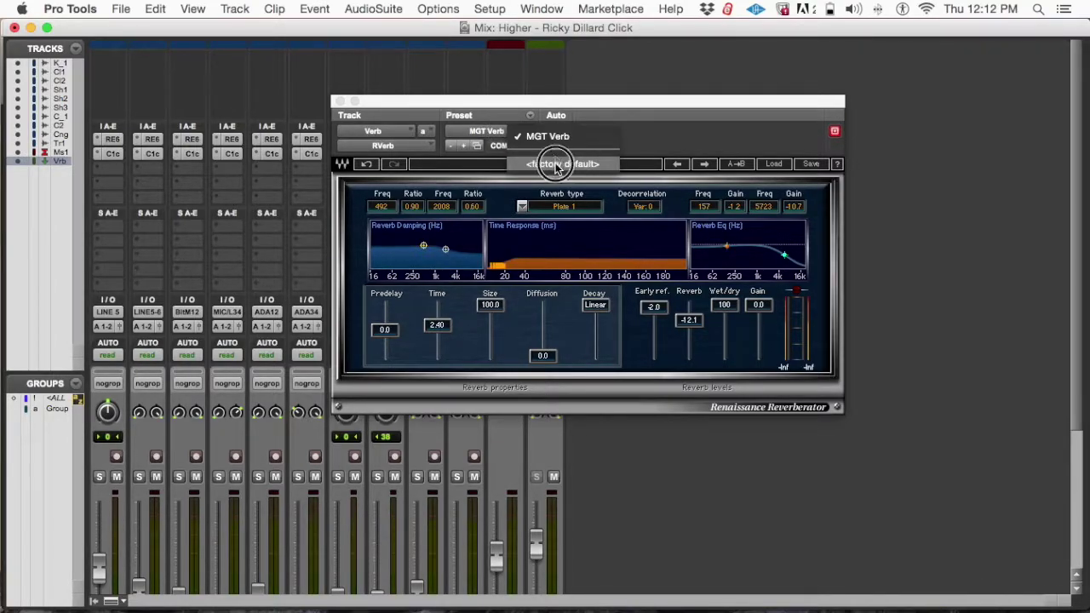
click(555, 163)
click(581, 210)
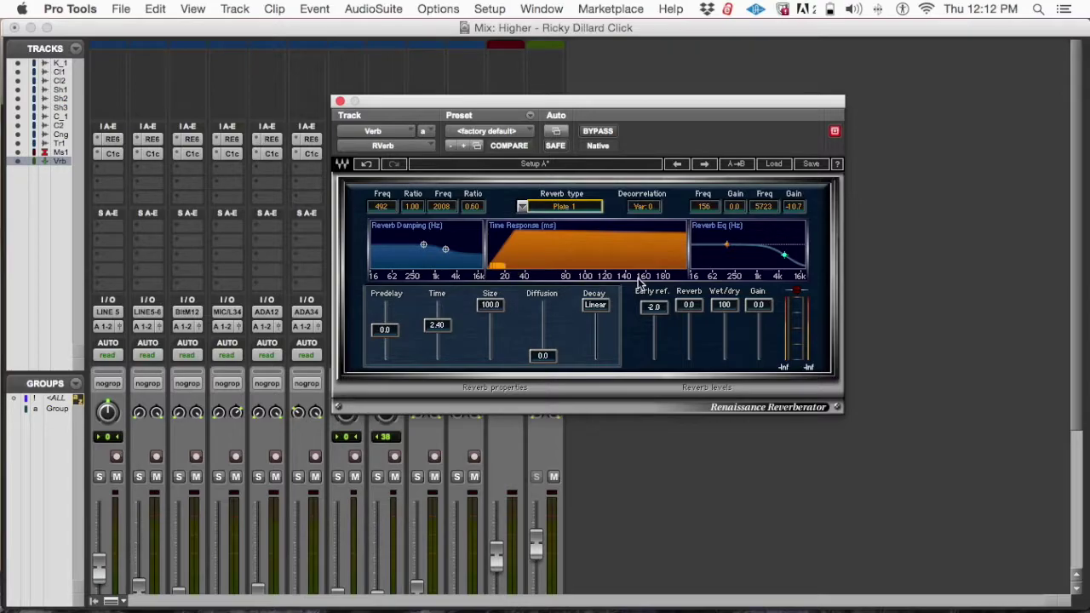
mouse_move(686, 304)
mouse_down()
mouse_move(689, 347)
mouse_move(688, 326)
mouse_up()
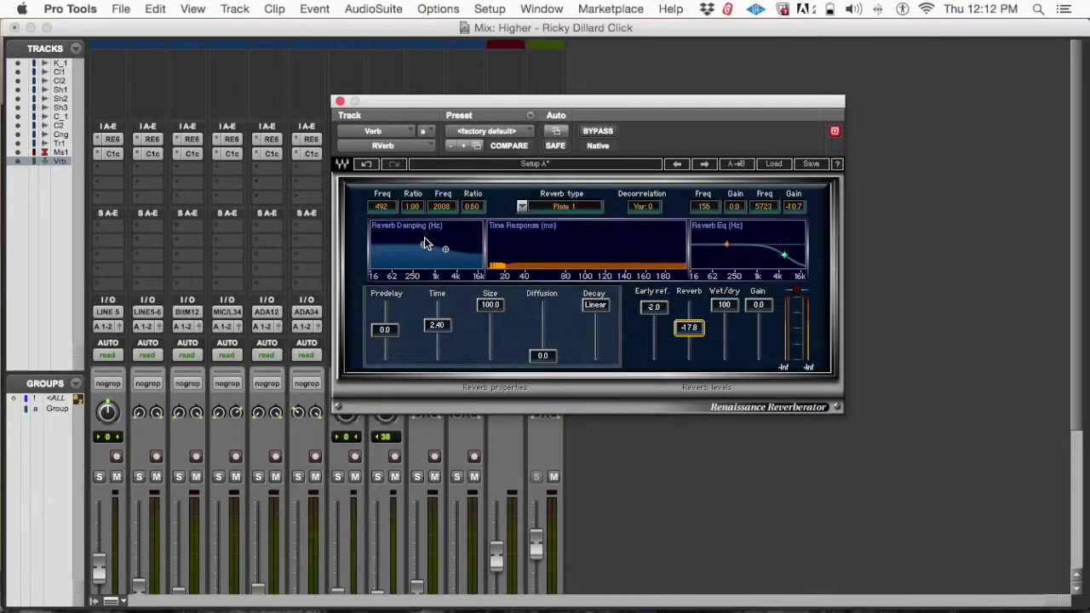
Set RVerb's low damping band to 470 Hz with a 0.70 ratio and its low EQ band to 155 Hz with -0.5 gain
click(405, 245)
drag(427, 245, 422, 247)
drag(424, 248, 423, 247)
drag(726, 247, 726, 245)
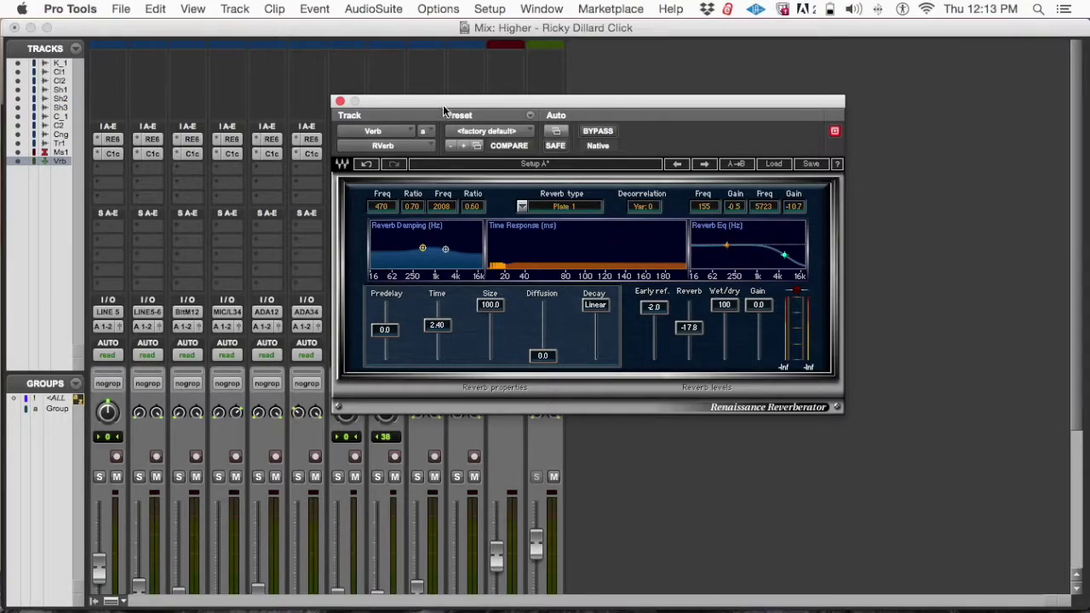
Move the RVerb window clear of the channel strips and play the session with Clap 1 soloed
drag(448, 100, 473, 10)
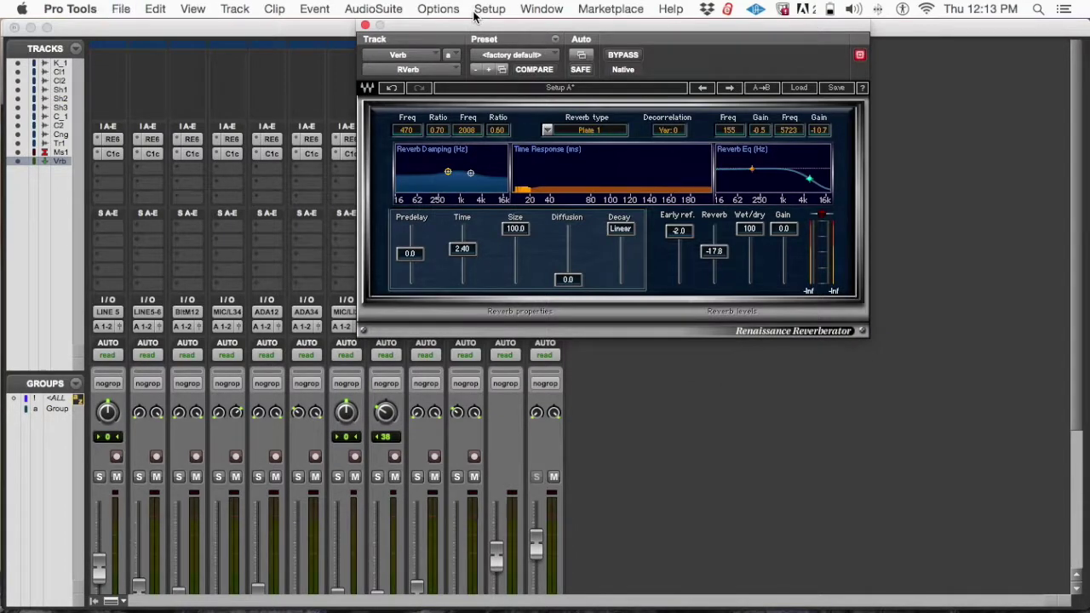
drag(612, 28, 840, 40)
scroll(521, 396, down, 5)
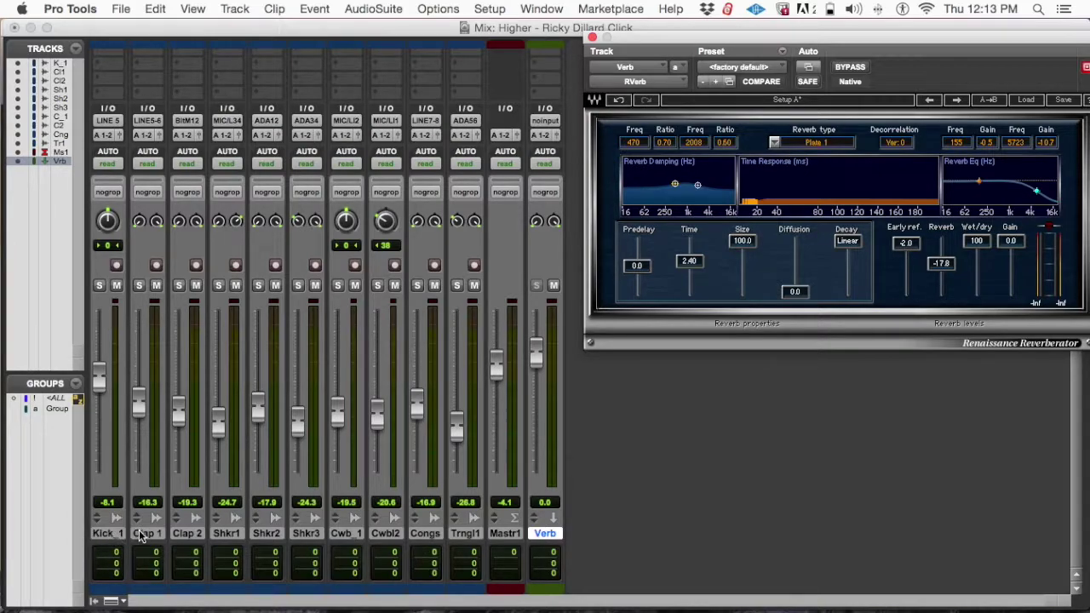
click(143, 533)
click(139, 286)
key(space)
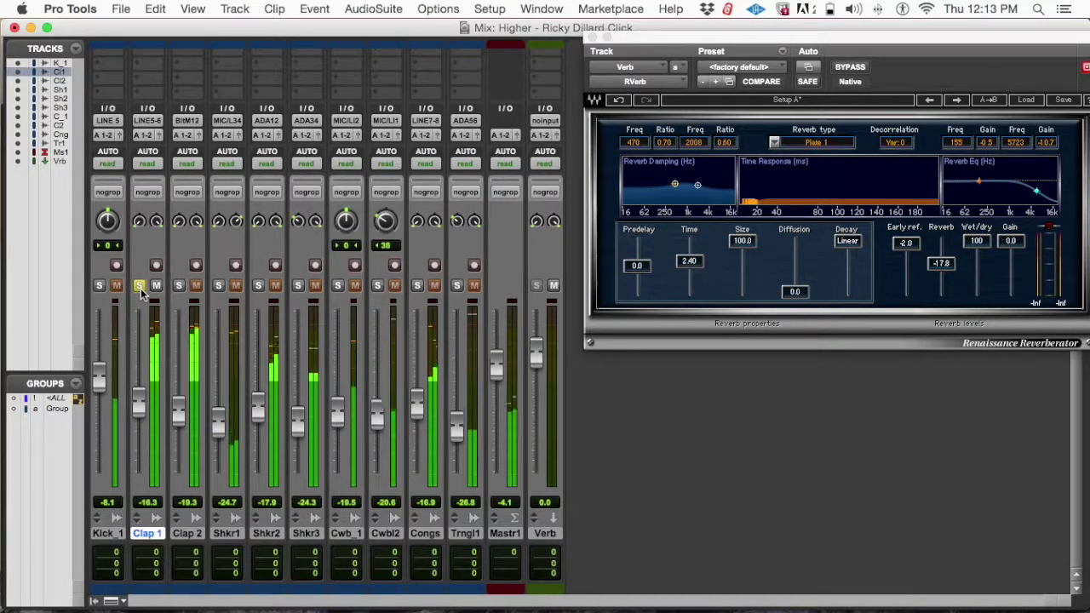
Listen to Clap 2 soloed in place of Clap 1, and clear its solo
scroll(141, 294, up, 2)
scroll(145, 292, down, 2)
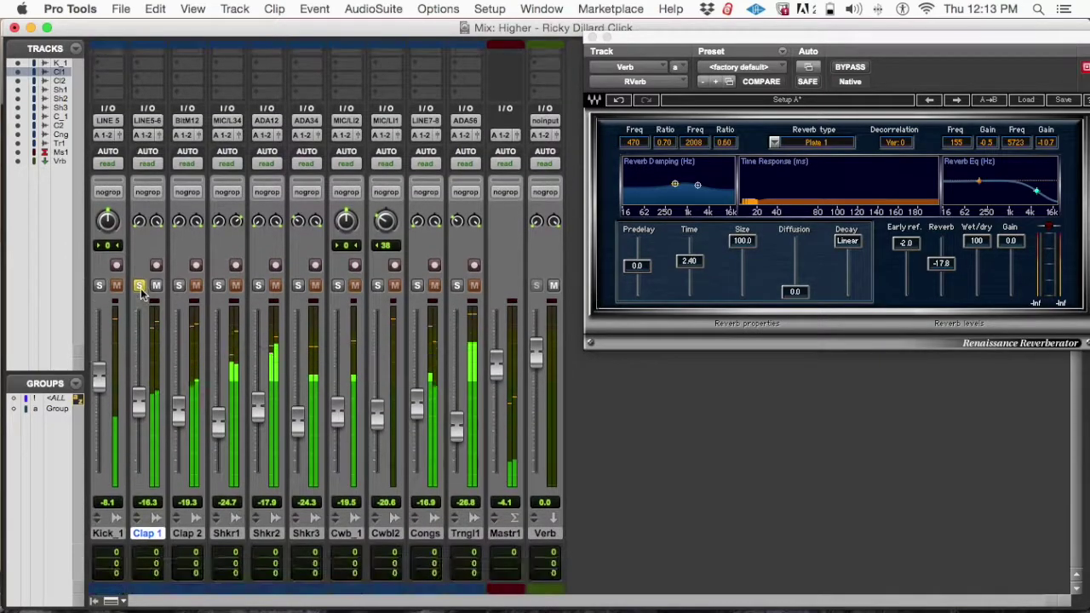
click(177, 286)
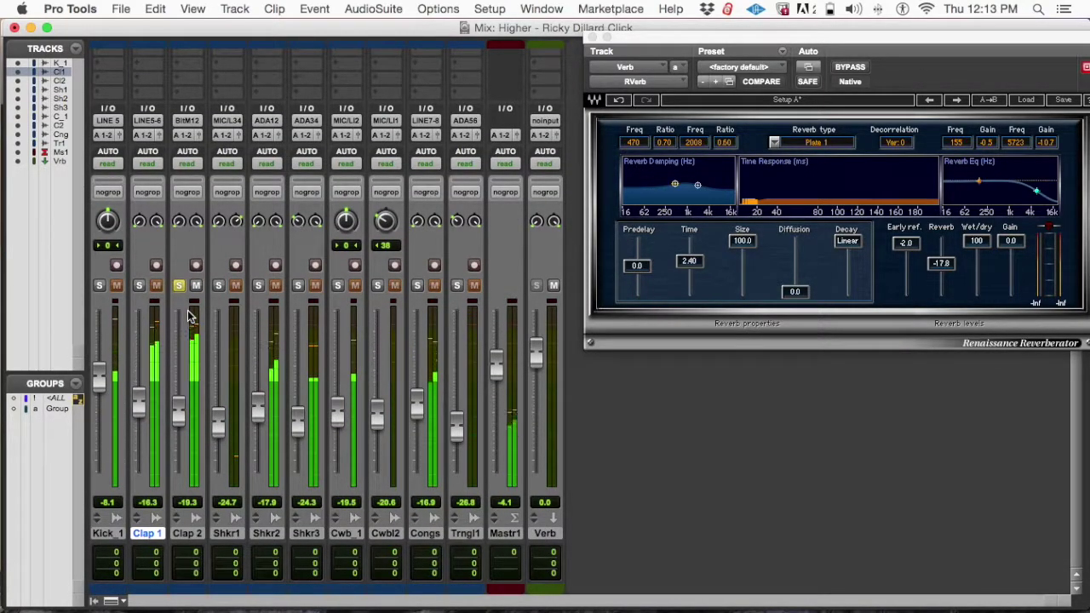
click(179, 286)
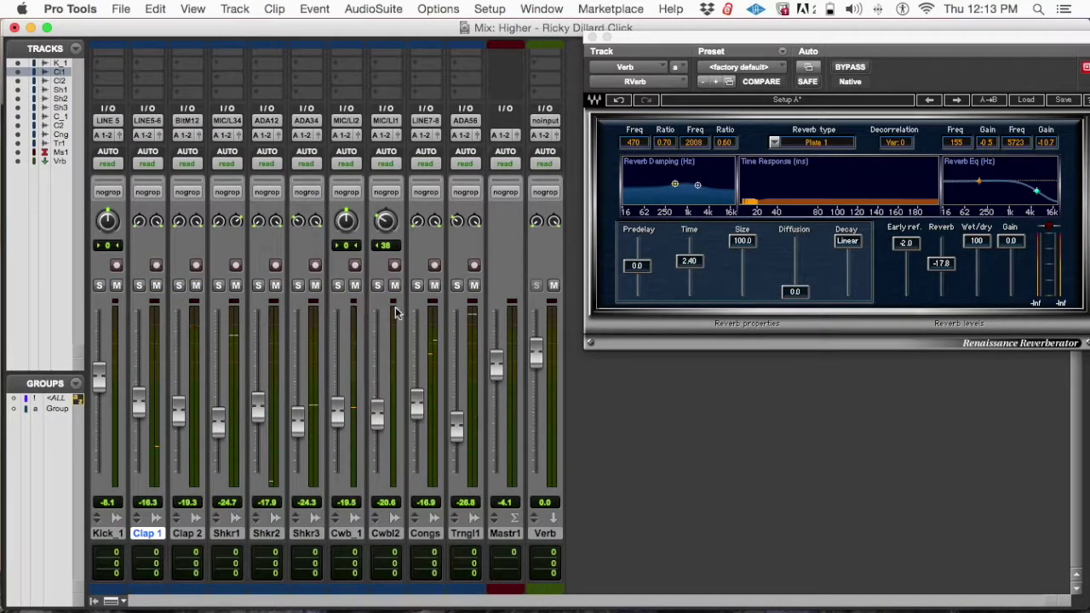
Audition Shkr1, Shkr2, Shkr3, Cwb_1, Cwbl2 and Congs by adding their solos one by one, and take Congs out again
click(218, 285)
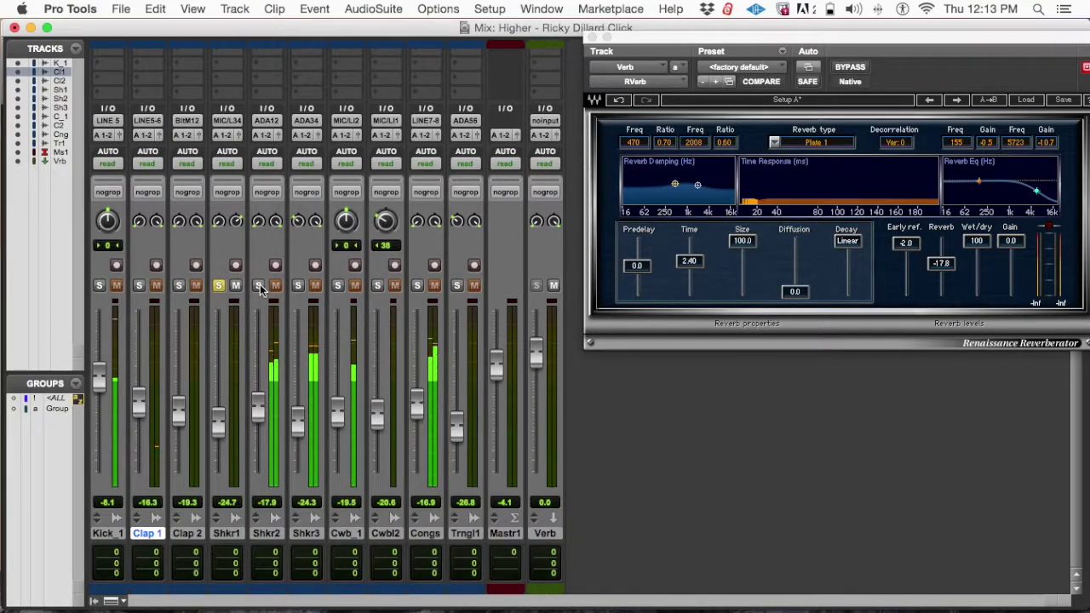
click(258, 286)
click(295, 285)
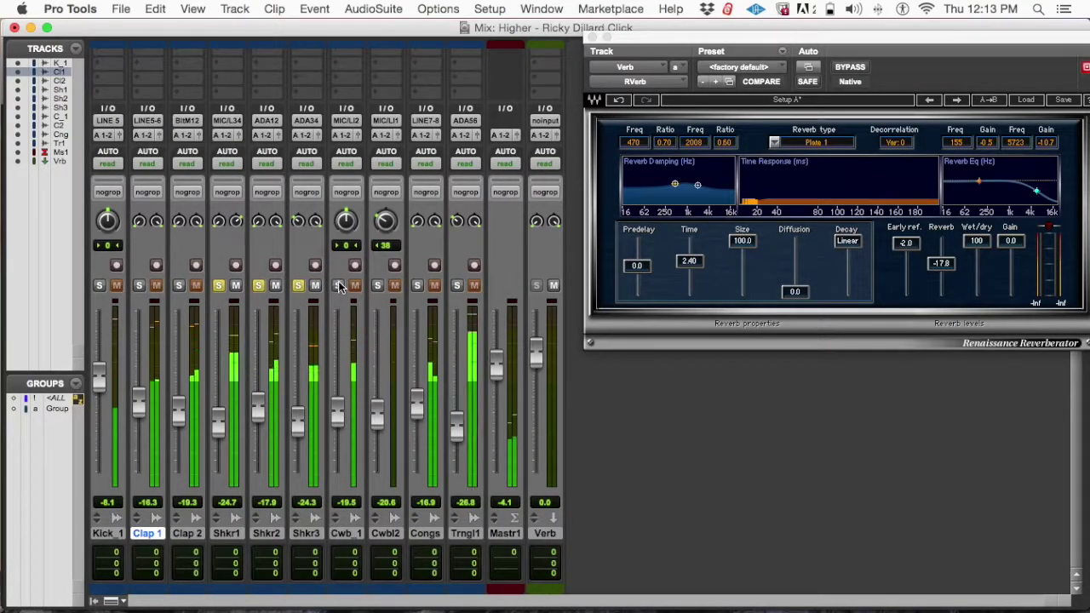
click(377, 285)
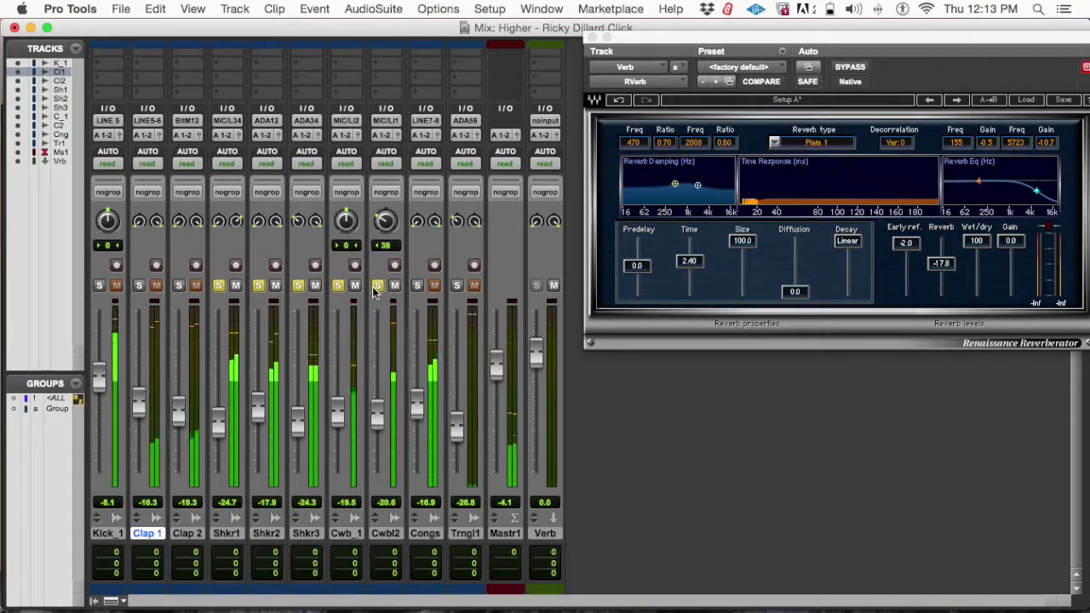
click(417, 286)
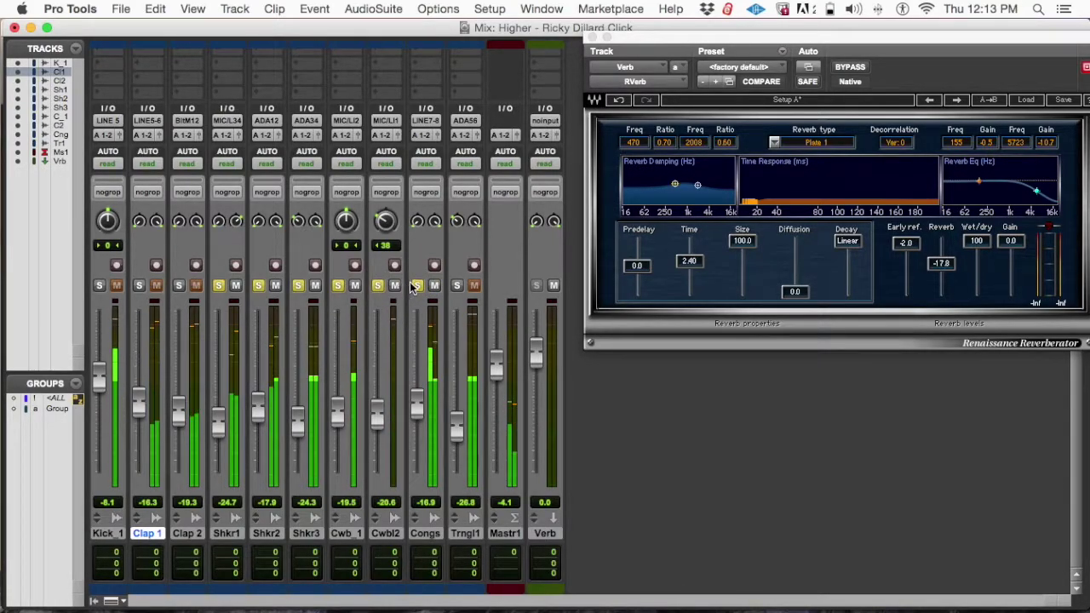
click(417, 286)
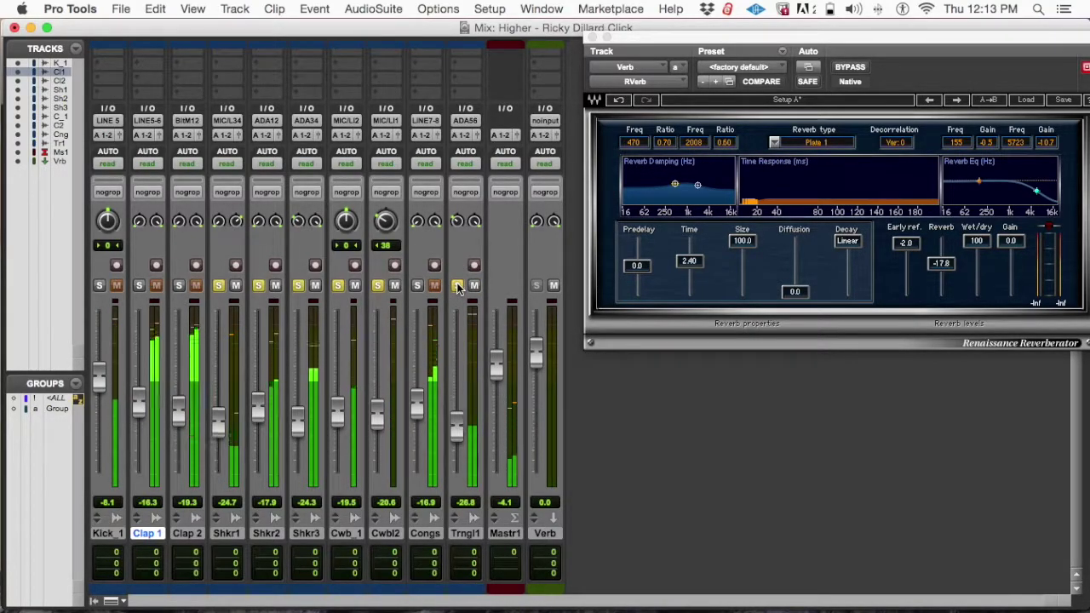
Clear the remaining solos on the triangle, cowbell and shaker tracks so the full mix plays
click(457, 286)
click(378, 287)
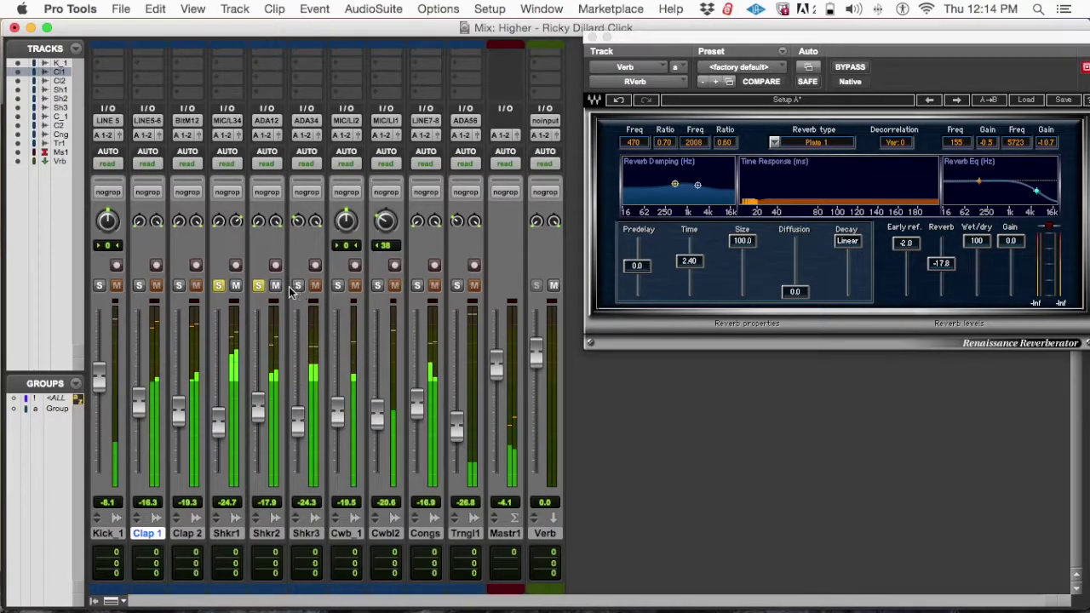
click(258, 285)
click(217, 286)
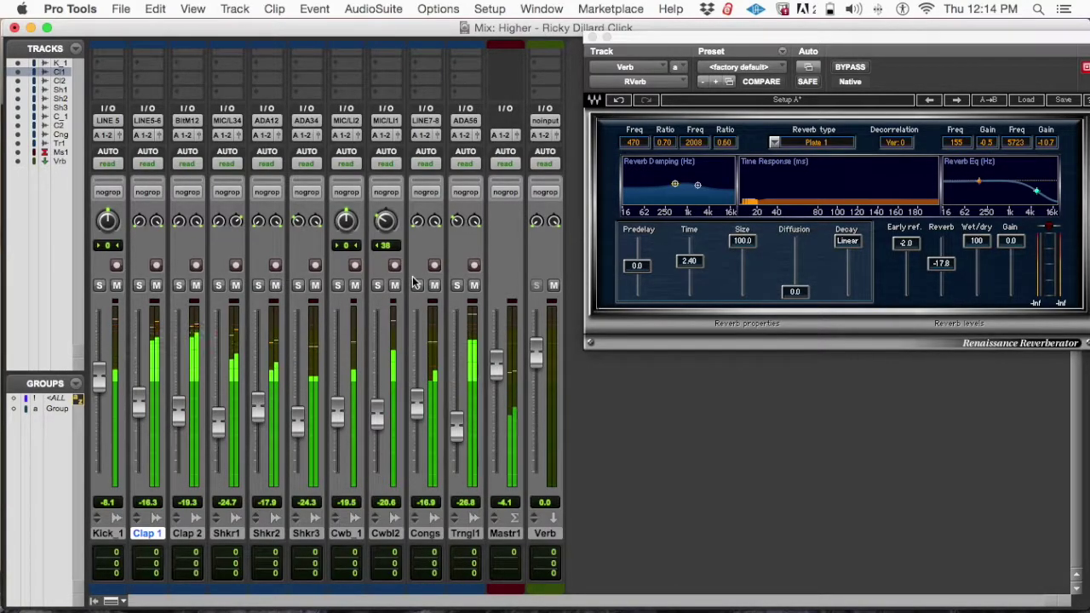
Listen to Shkr1, Shkr2 and Shkr3 soloed together, and clear all solos
click(218, 285)
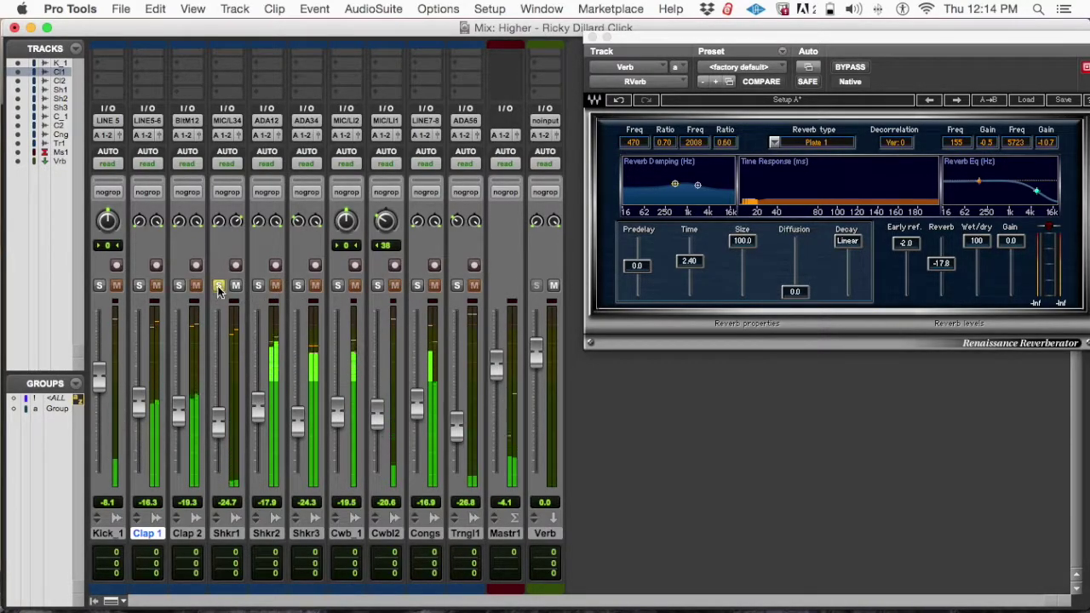
click(258, 285)
click(298, 285)
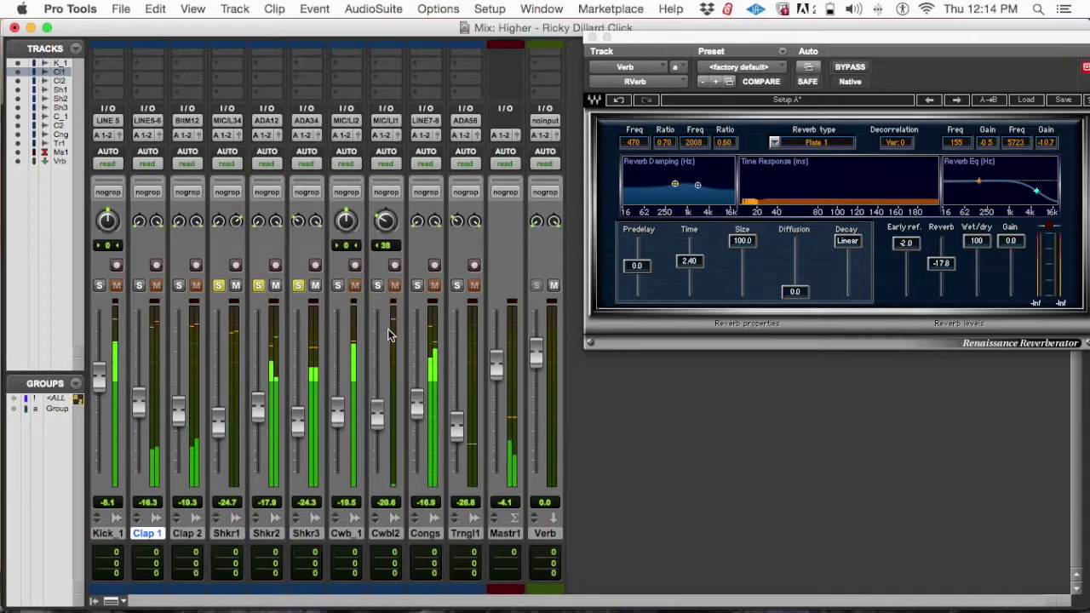
scroll(389, 333, up, 3)
scroll(389, 334, up, 1)
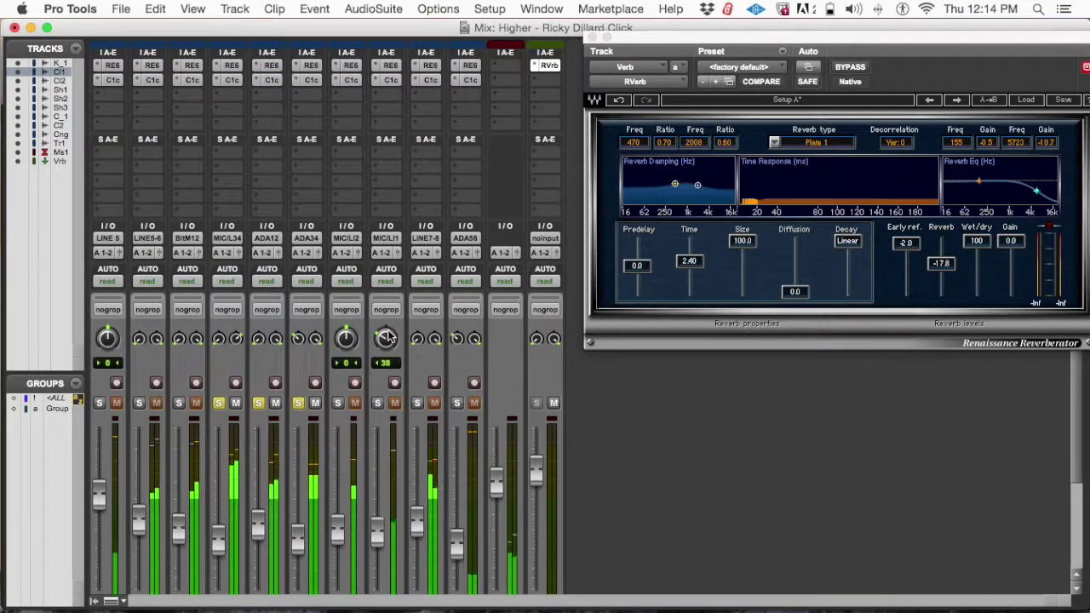
scroll(387, 333, down, 1)
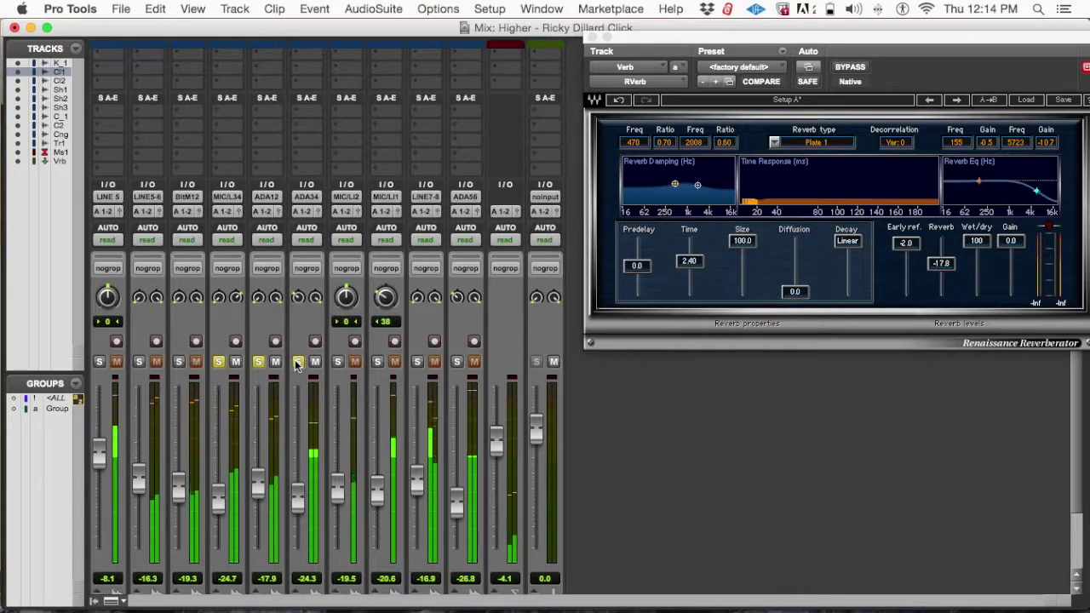
alt+click(297, 361)
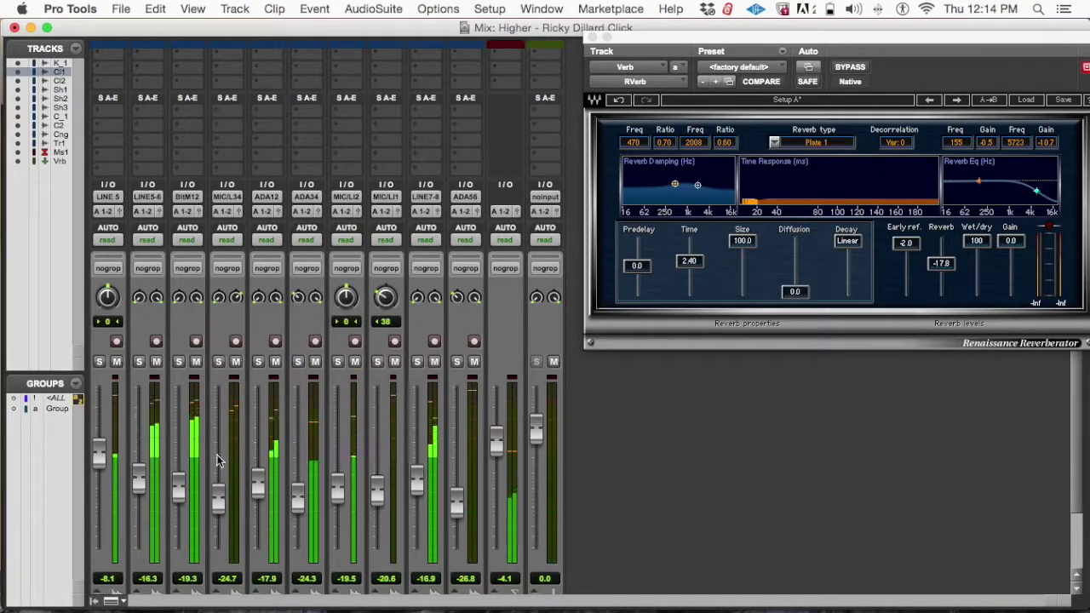
Select the Clap 2, Shkr1 and Shkr2 tracks one after another while the mix plays
scroll(218, 456, down, 3)
click(187, 533)
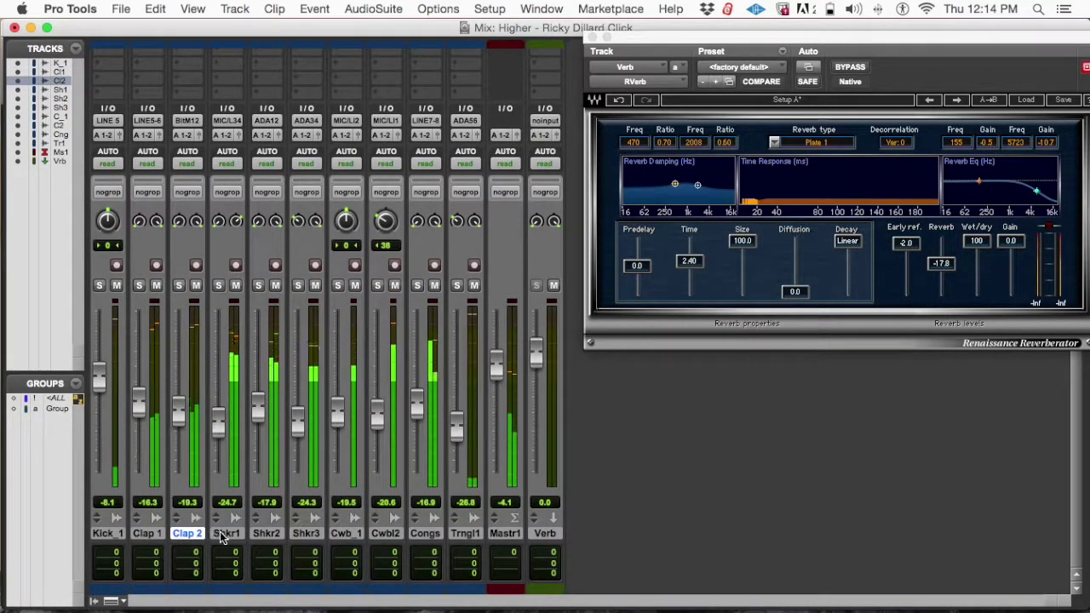
right_click(223, 533)
key(Escape)
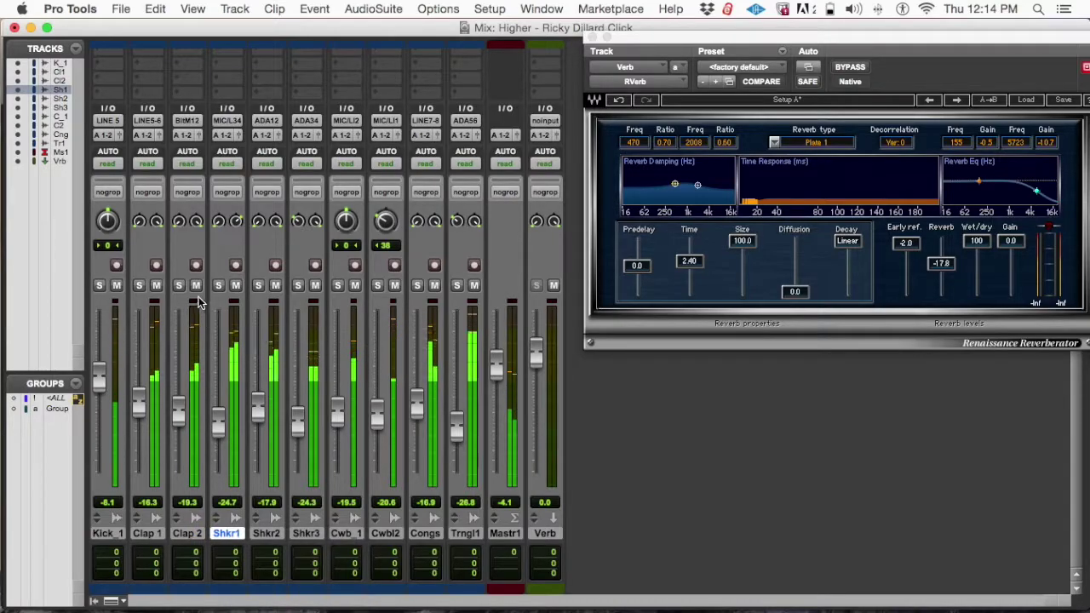
click(265, 532)
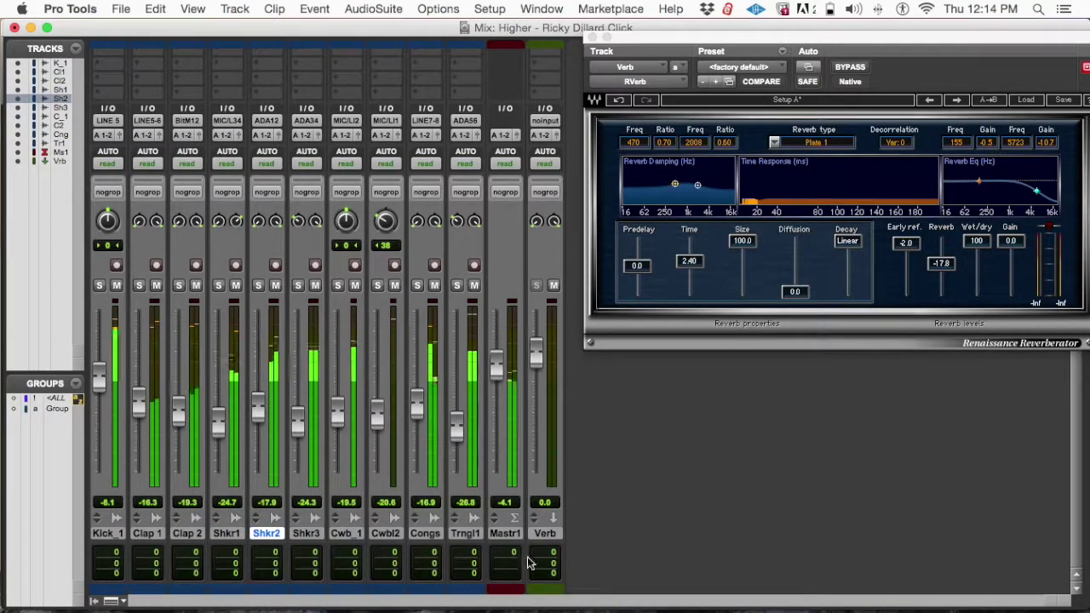
Select the Clap 1, Clap 2 and Congs tracks and assign the first send on all of them to Bus 1-2 (Stereo)
click(425, 533)
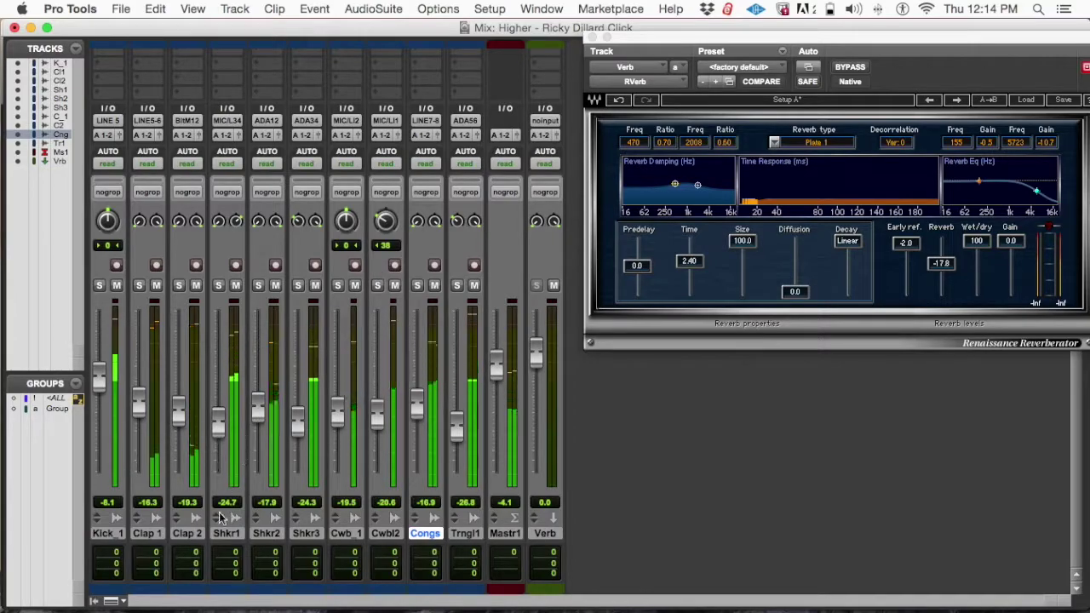
click(188, 533)
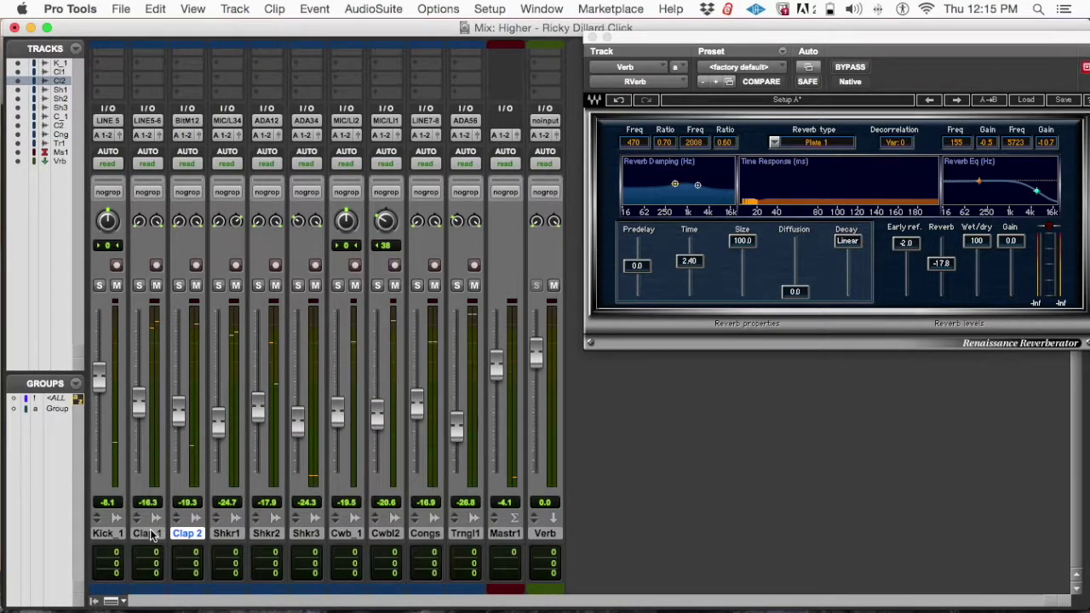
shift+click(146, 532)
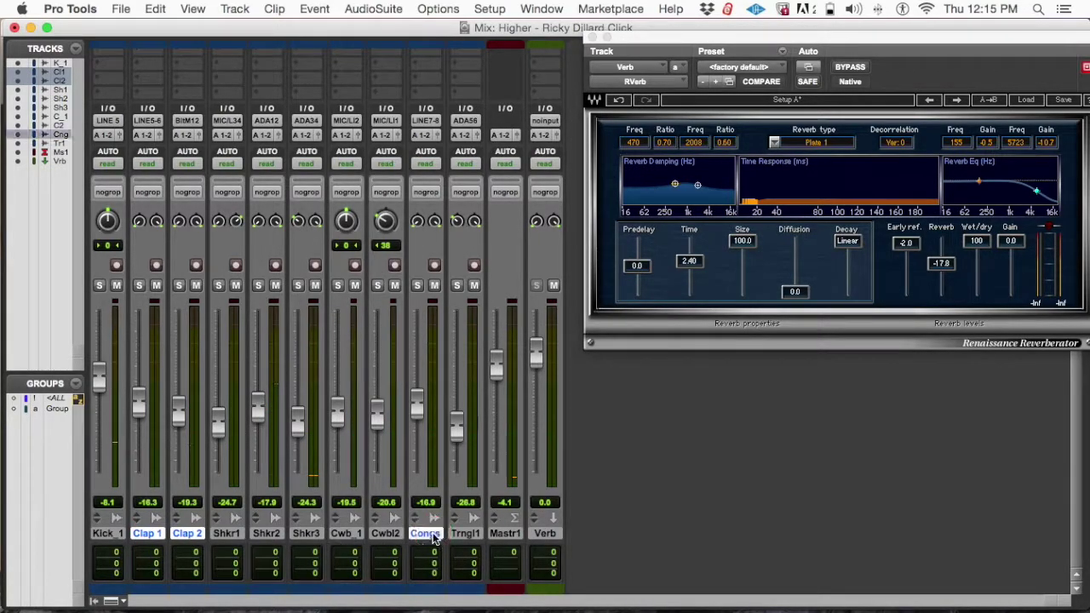
scroll(170, 458, up, 5)
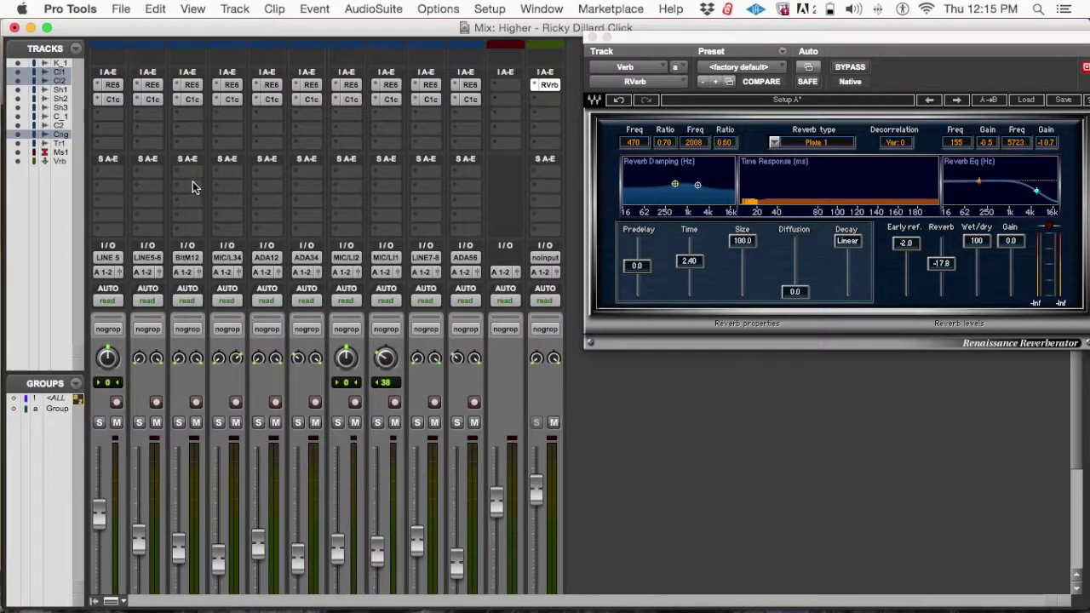
click(145, 167)
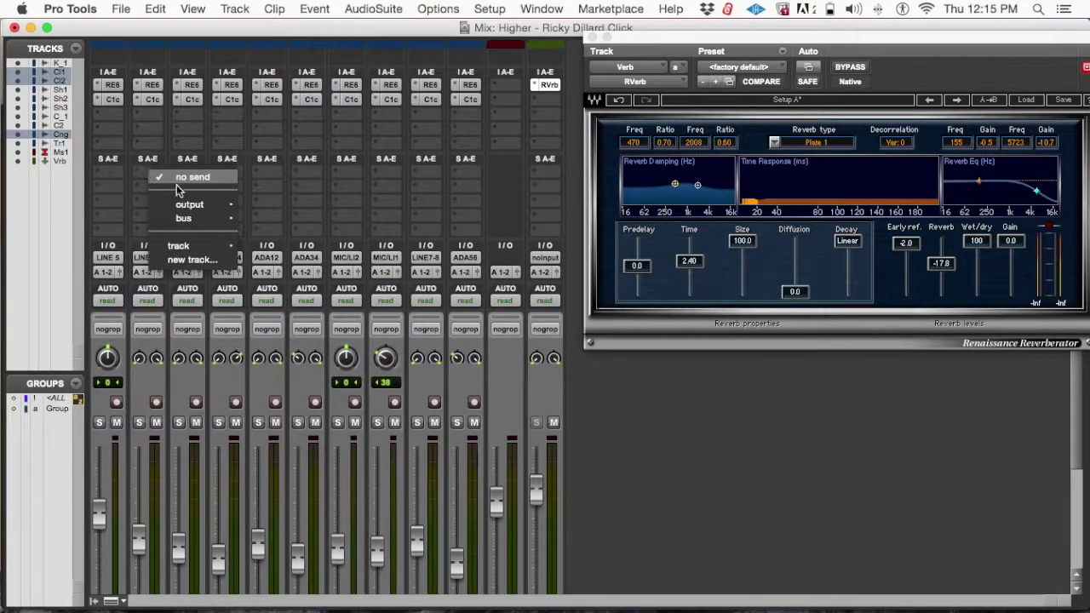
mouse_move(209, 219)
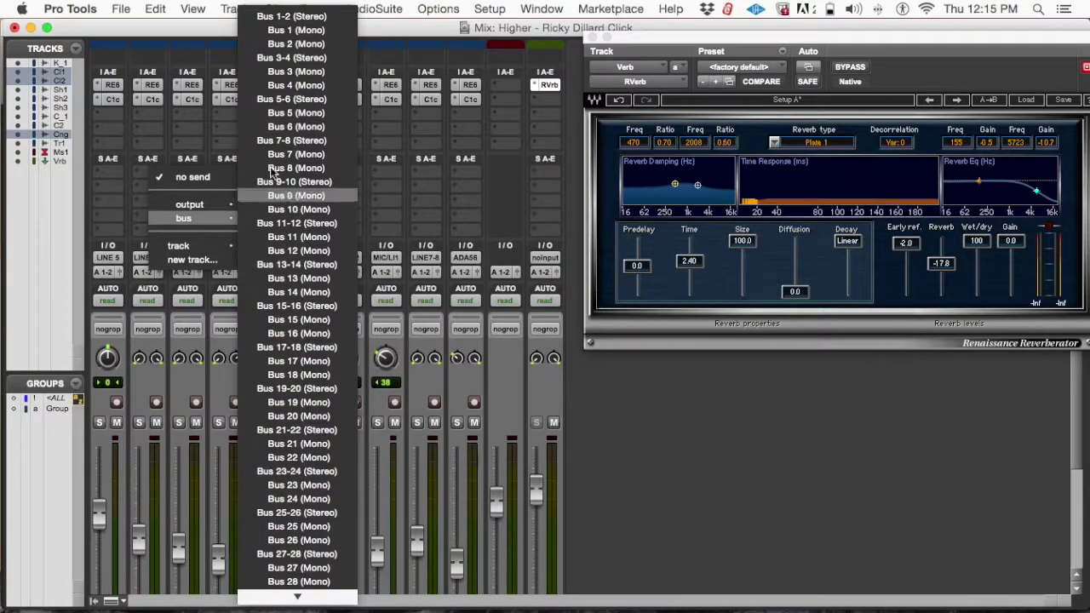
alt+shift+click(298, 17)
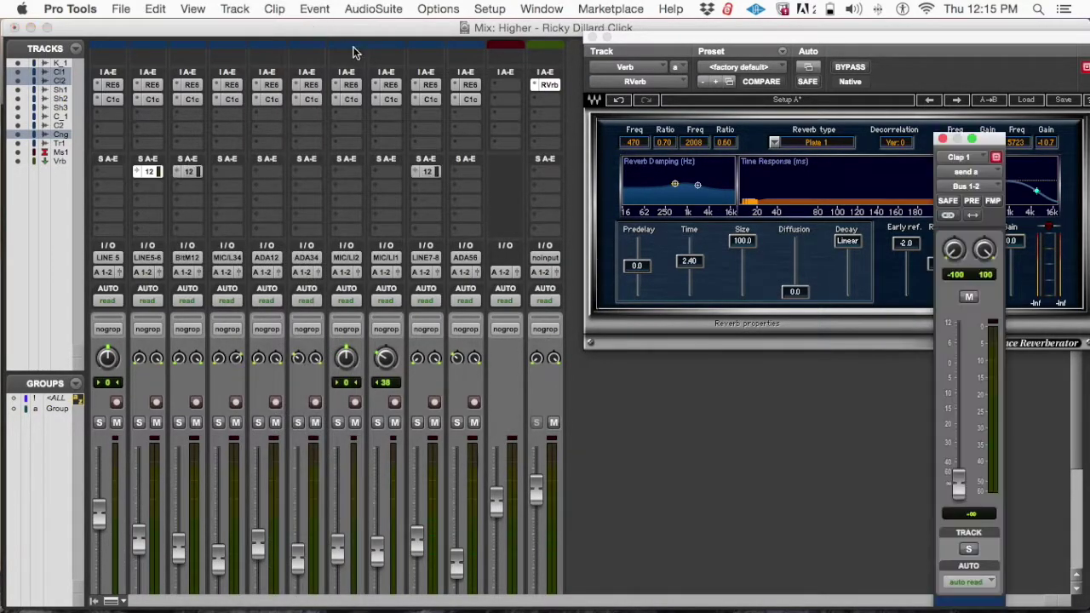
Set the input of the Verb aux track to Bus 1-2
click(540, 260)
mouse_move(614, 303)
click(672, 309)
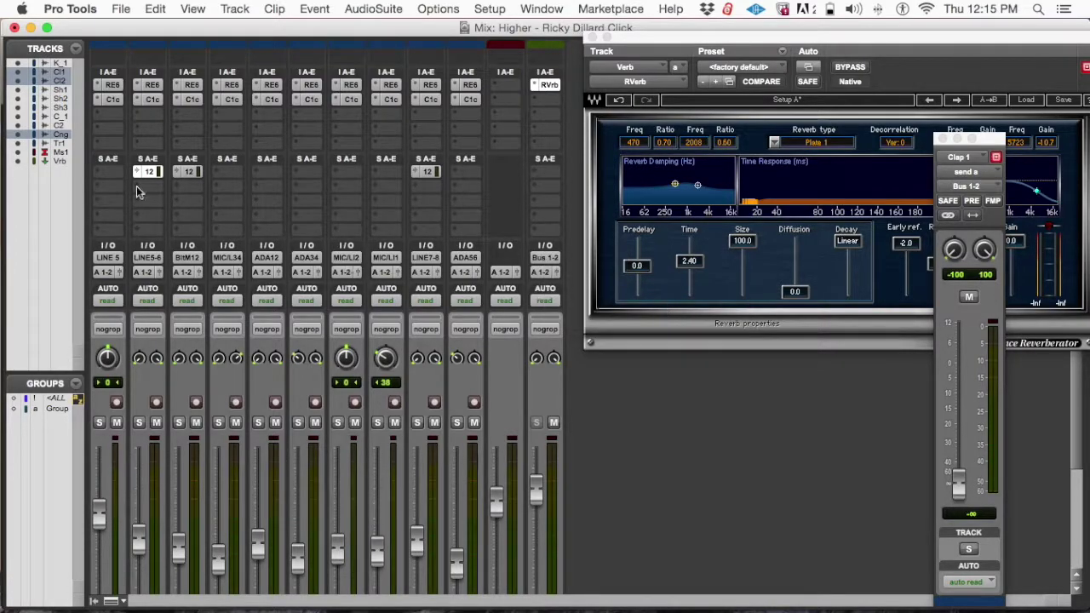
Review the send assignments on Clap 1, Clap 2 and Congs against the Verb track's input and fader
scroll(594, 371, down, 3)
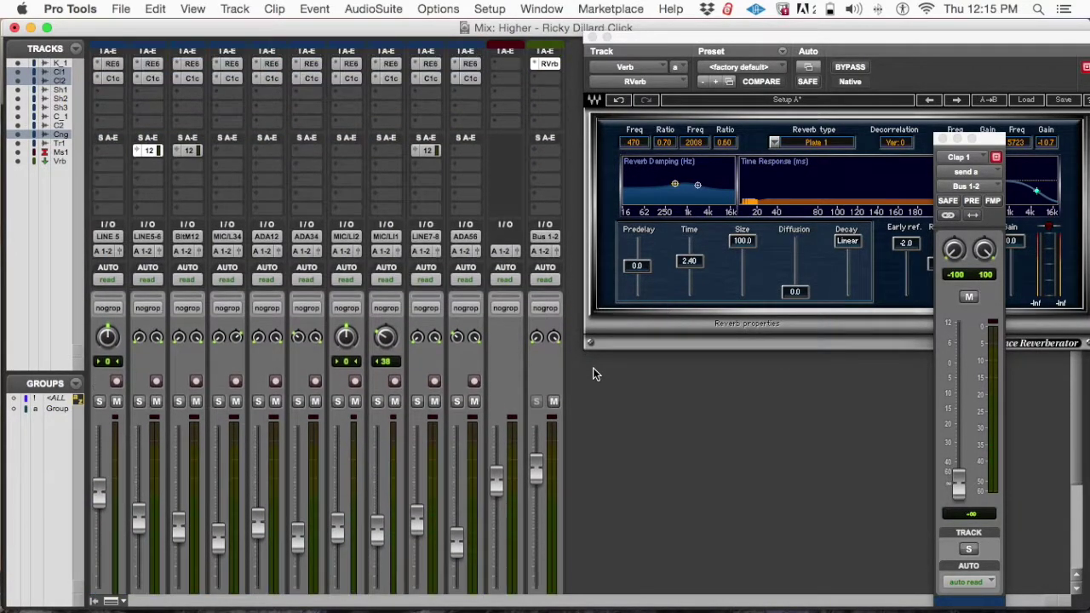
scroll(593, 373, down, 1)
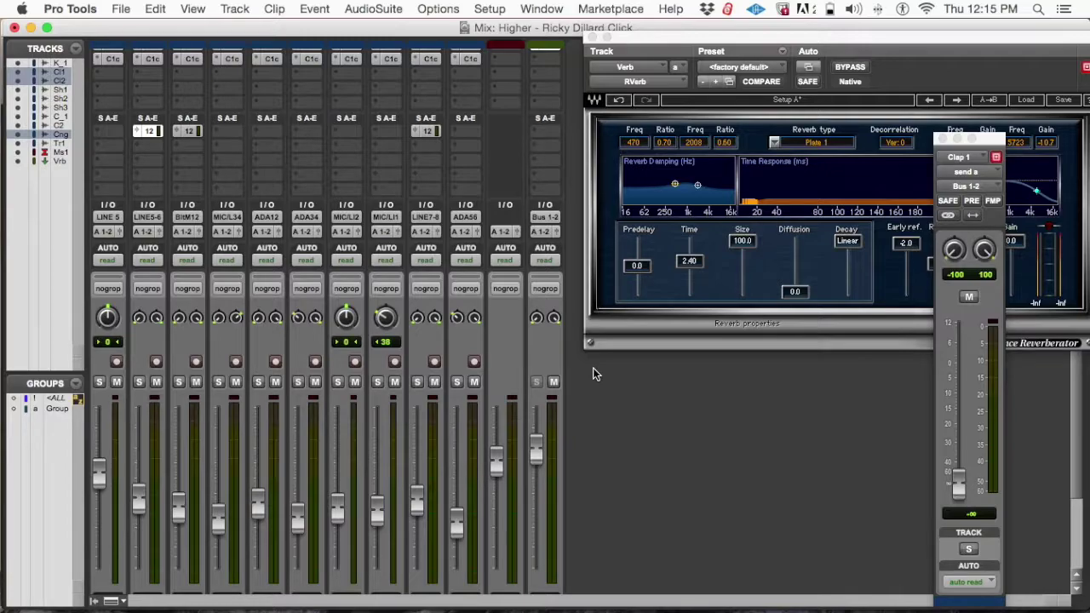
scroll(417, 352, down, 3)
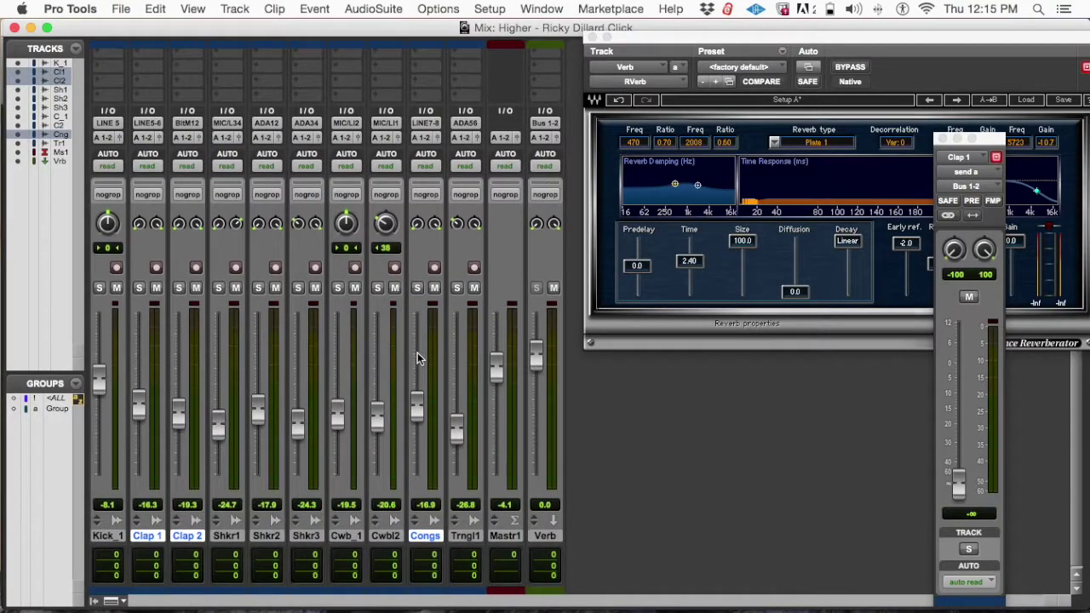
scroll(417, 352, up, 8)
scroll(417, 357, down, 7)
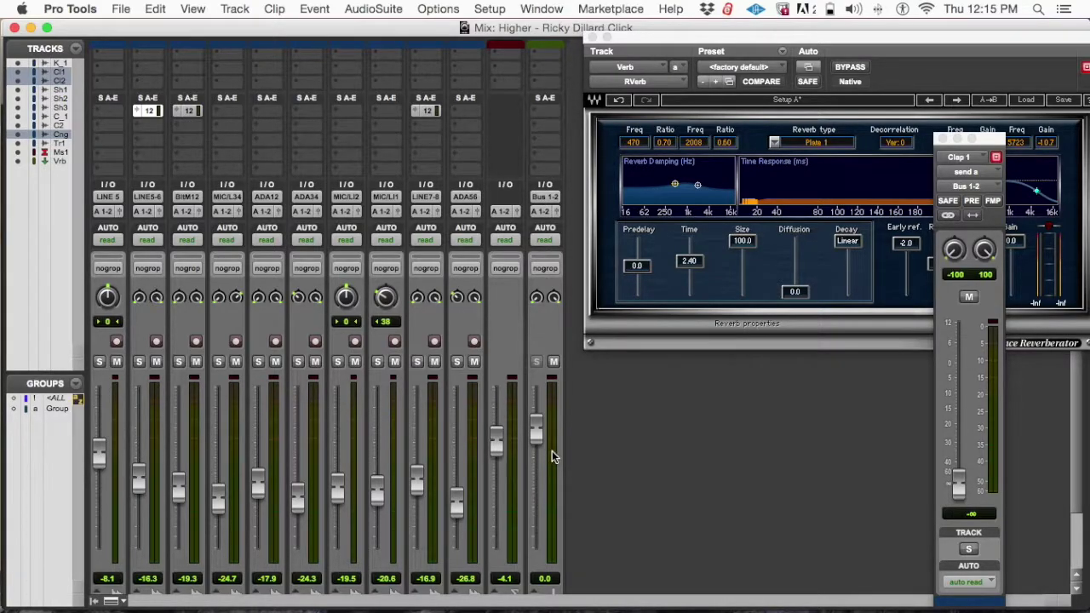
scroll(552, 451, down, 1)
scroll(552, 450, up, 3)
scroll(551, 441, down, 1)
scroll(479, 524, down, 2)
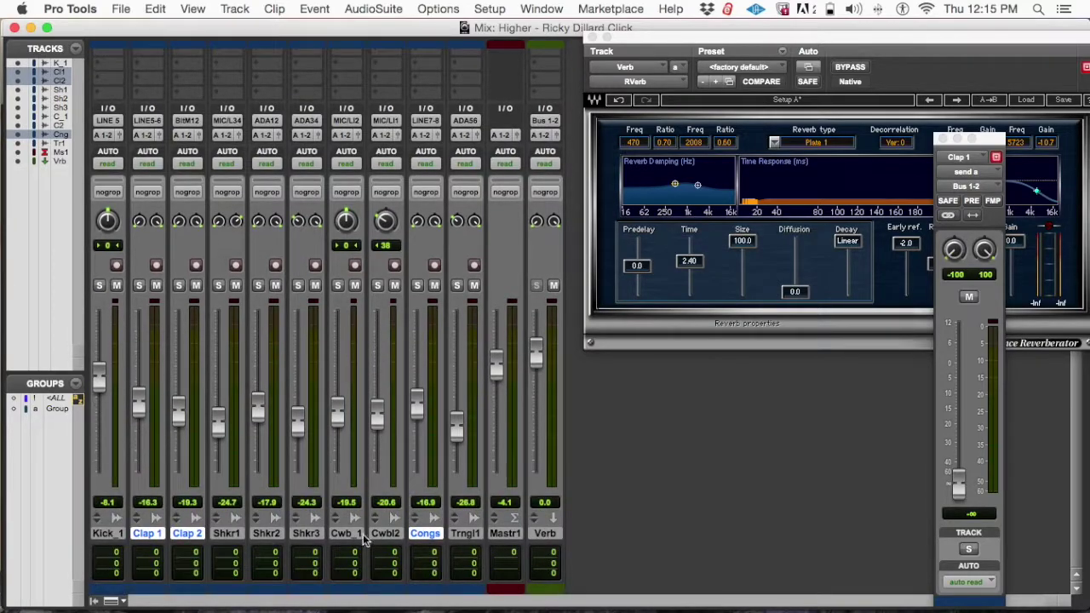
scroll(510, 383, up, 2)
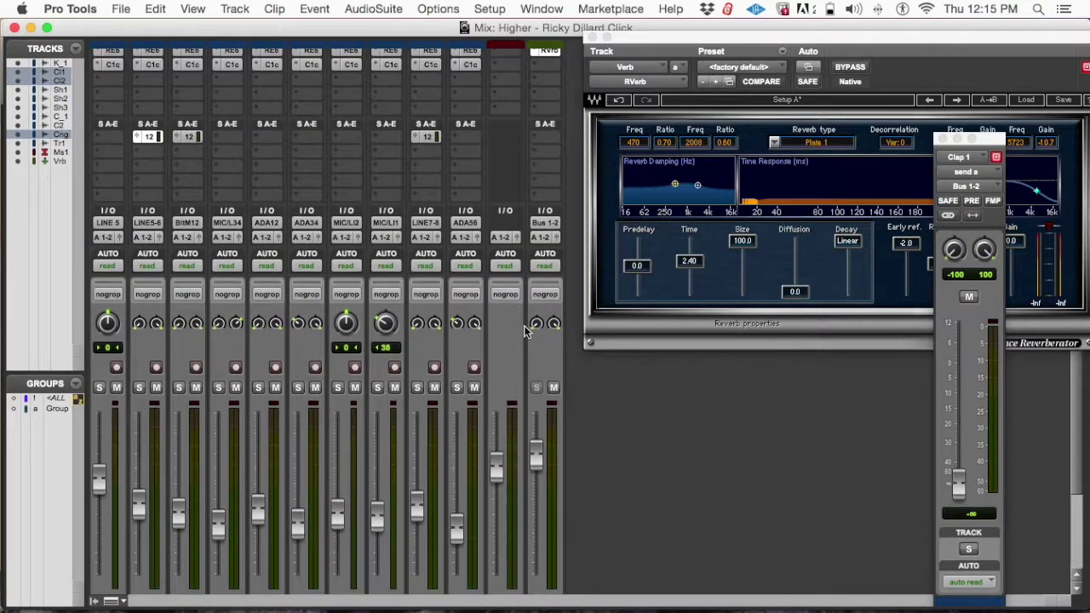
scroll(506, 370, up, 2)
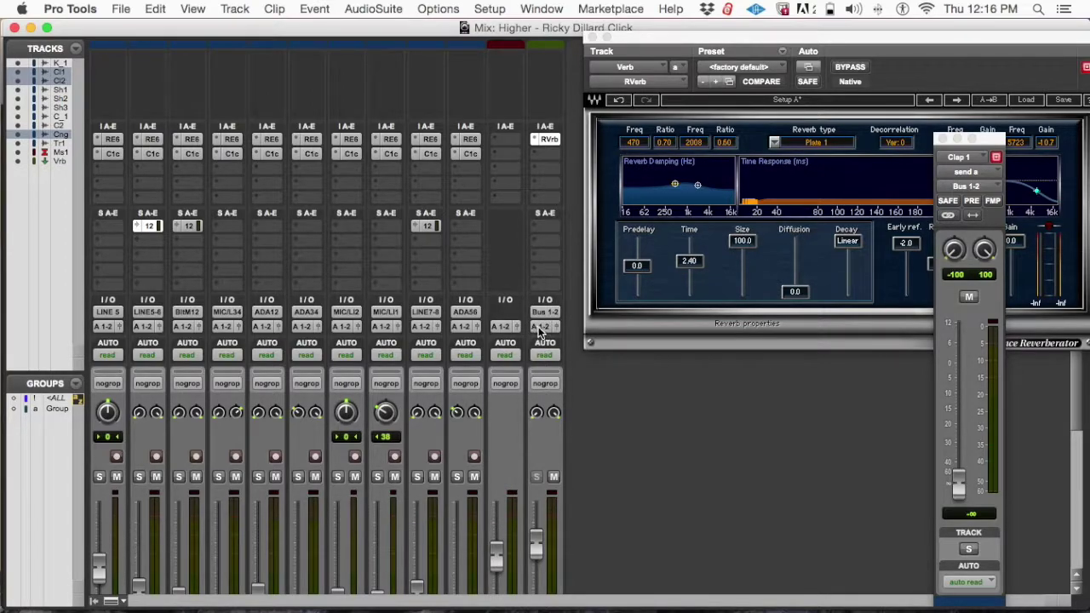
Solo Clap 1 and start playback
scroll(154, 295, down, 6)
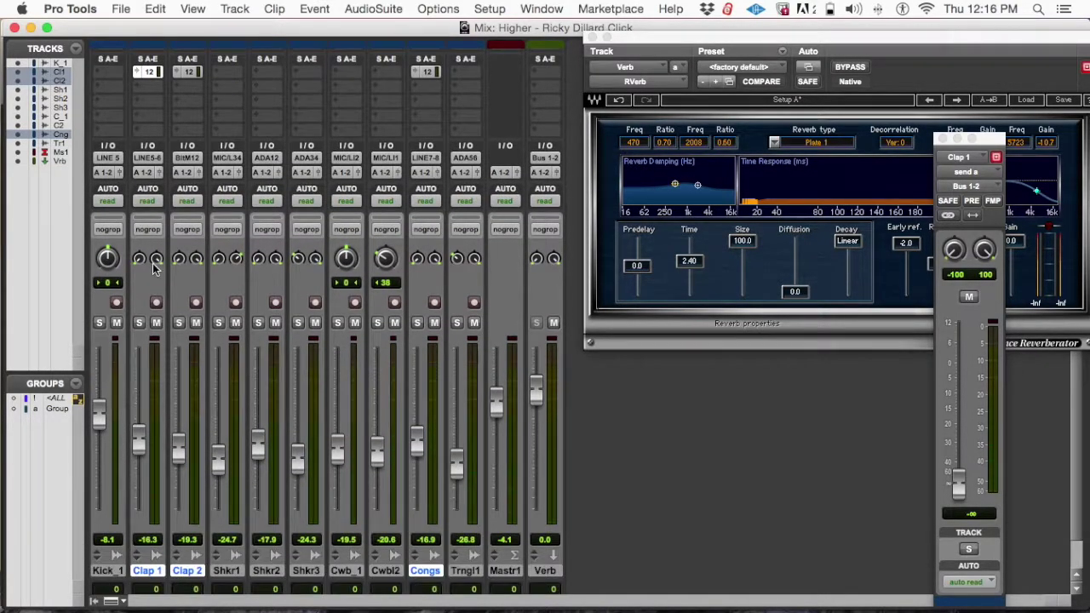
click(140, 322)
key(space)
scroll(290, 305, up, 4)
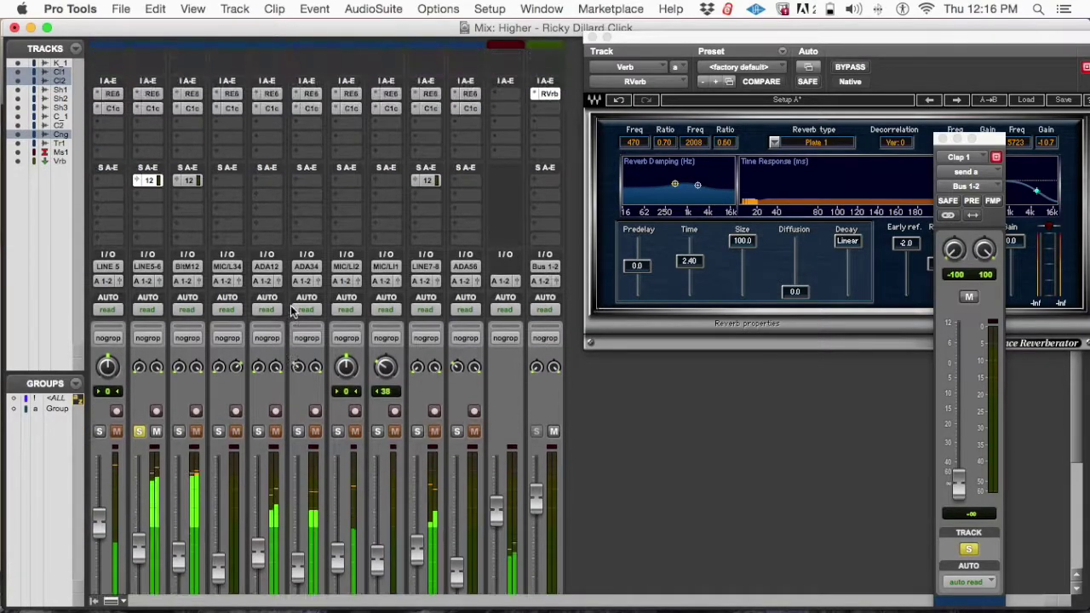
Move the Clap 1 send window over the mixer channels and raise the send level to about +0.9 dB
click(146, 182)
click(145, 182)
drag(987, 138, 325, 40)
drag(295, 385, 296, 374)
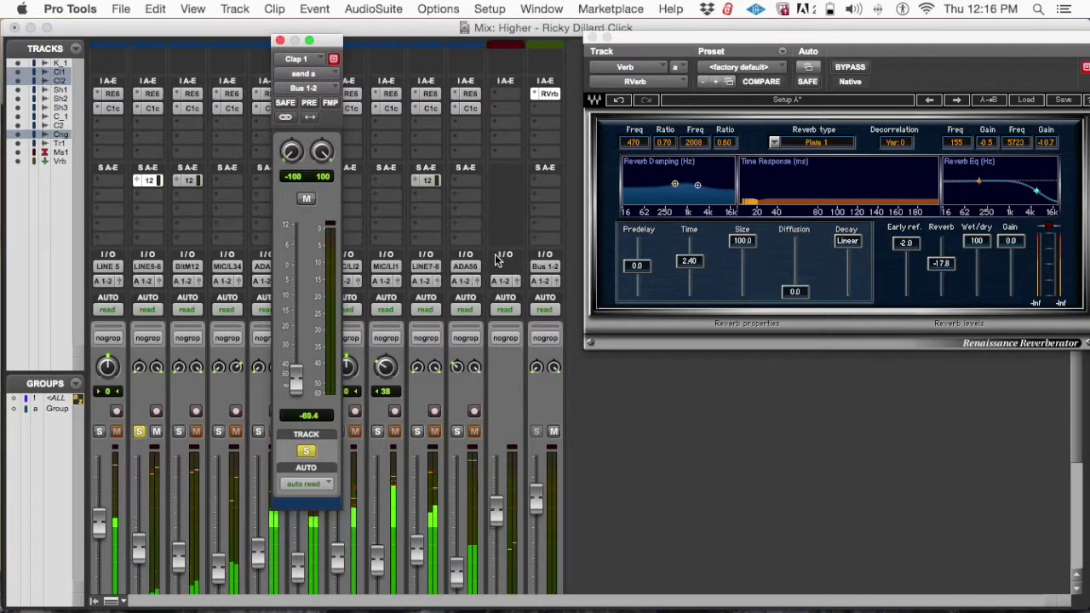
drag(296, 380, 305, 265)
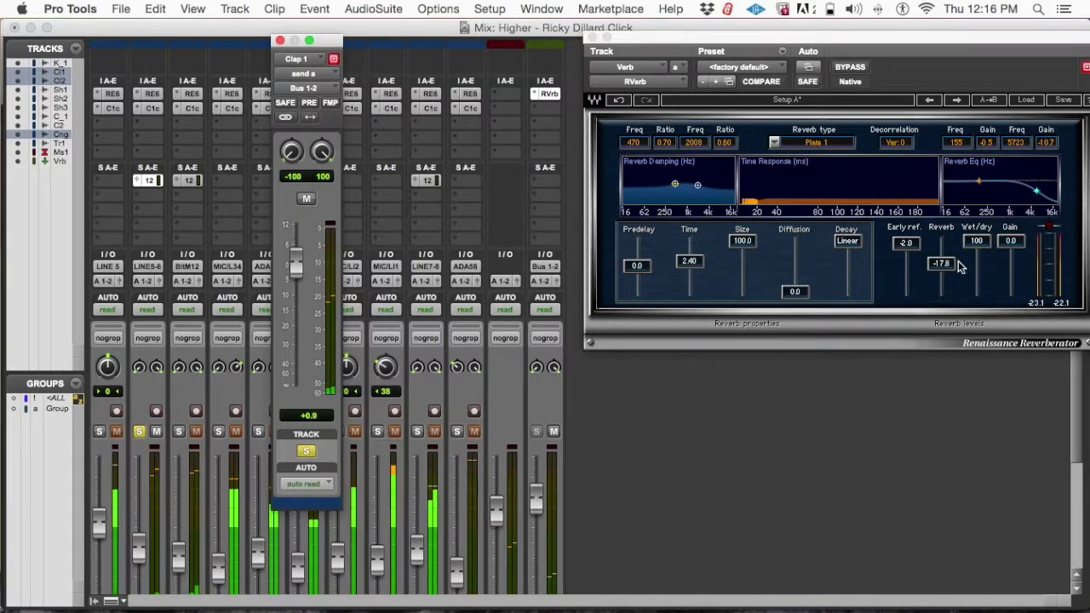
Raise the Reverb level in the RVerb plug-in to -12.7
drag(945, 264, 941, 252)
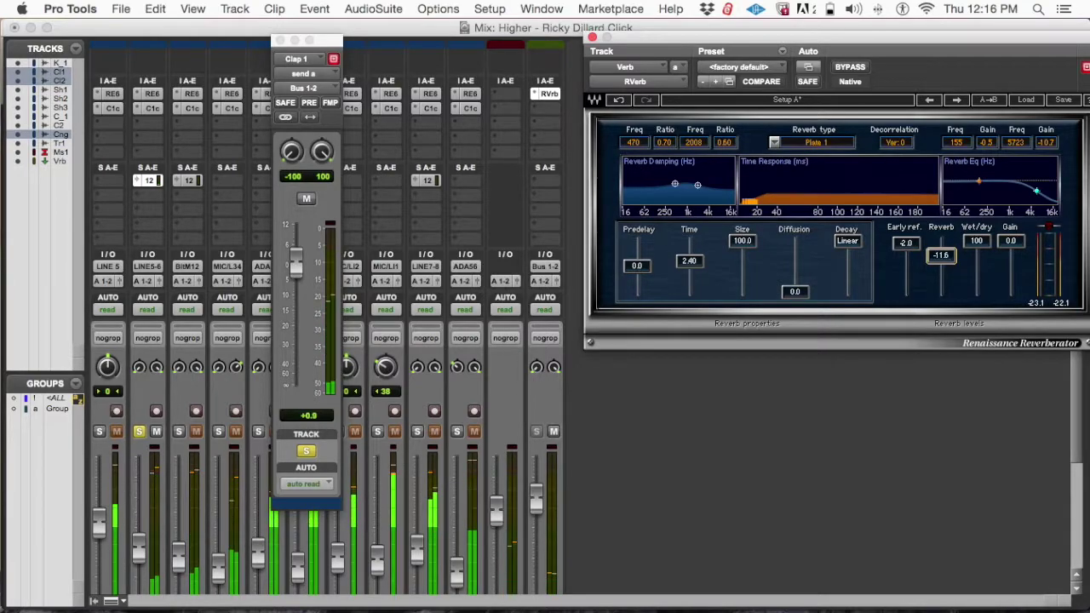
drag(941, 255, 941, 255)
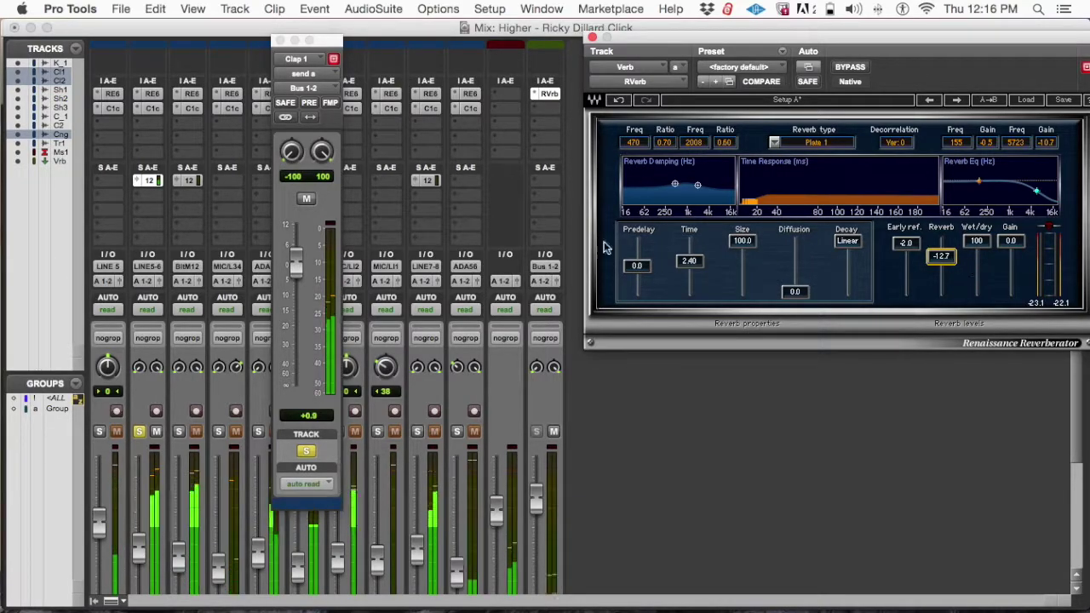
Compare Clap 1 dry and wet by pulling its send fully down, and bring the send back up to +1.1 dB
drag(304, 265, 286, 387)
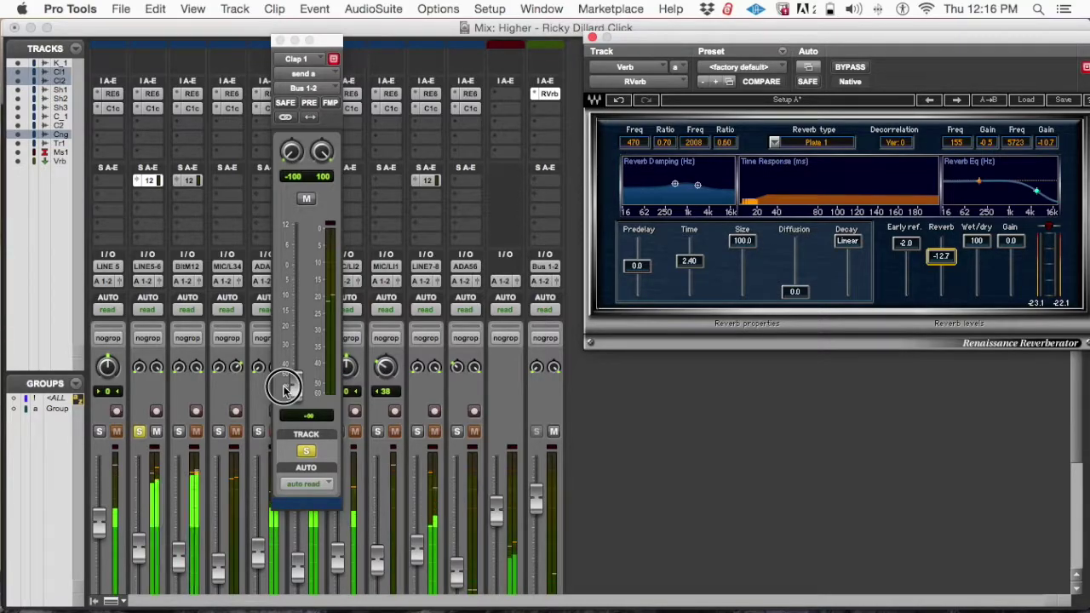
drag(286, 387, 302, 257)
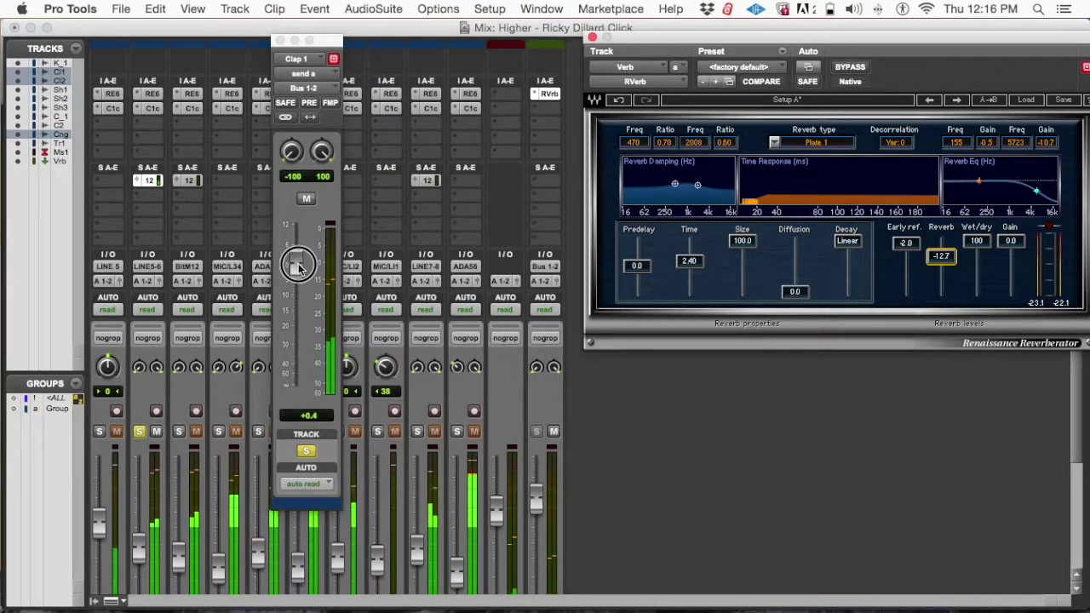
drag(299, 264, 298, 266)
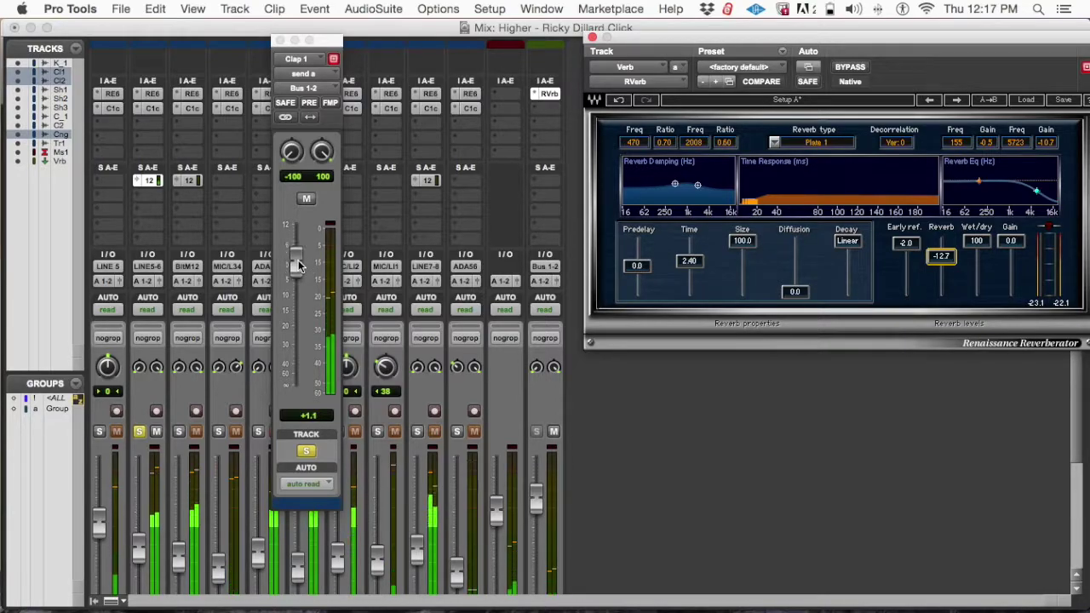
Clear the Clap 1 solo, raise its send to +1.9 dB against the full mix, and close the send window
click(139, 432)
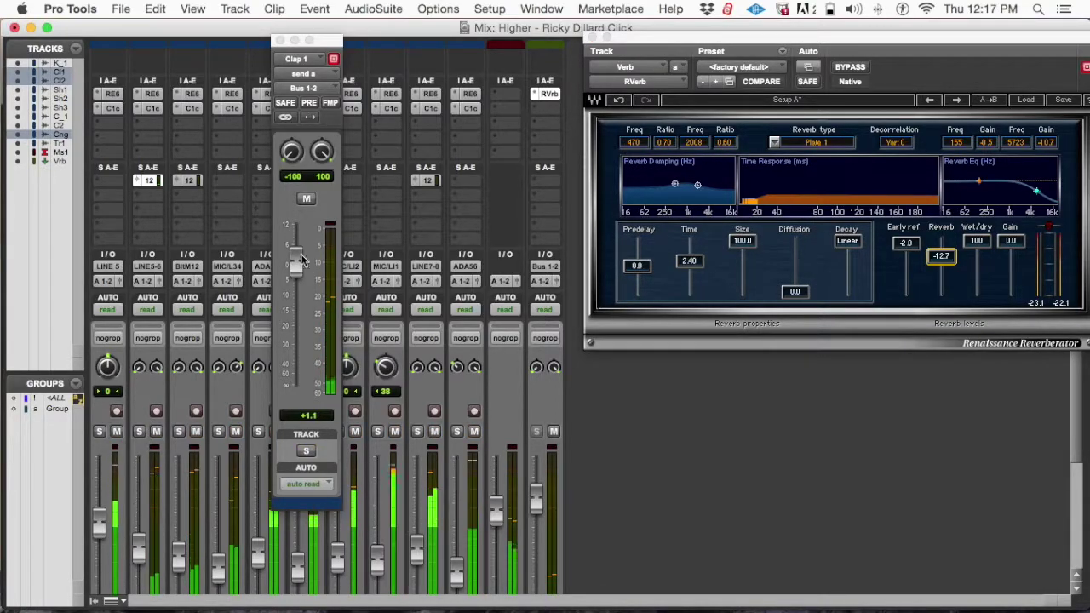
drag(299, 265, 299, 261)
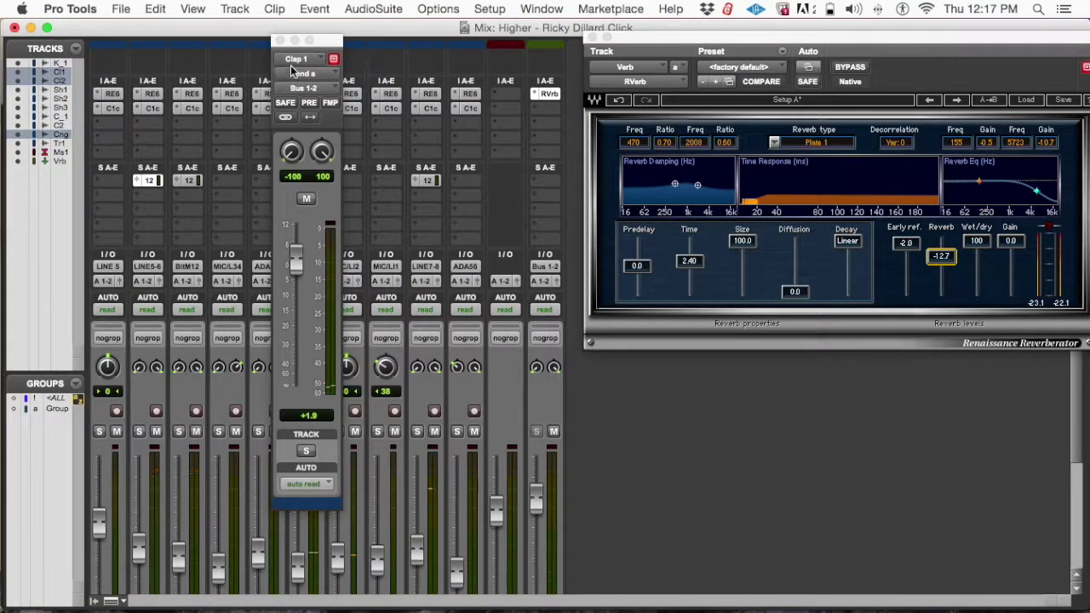
click(279, 40)
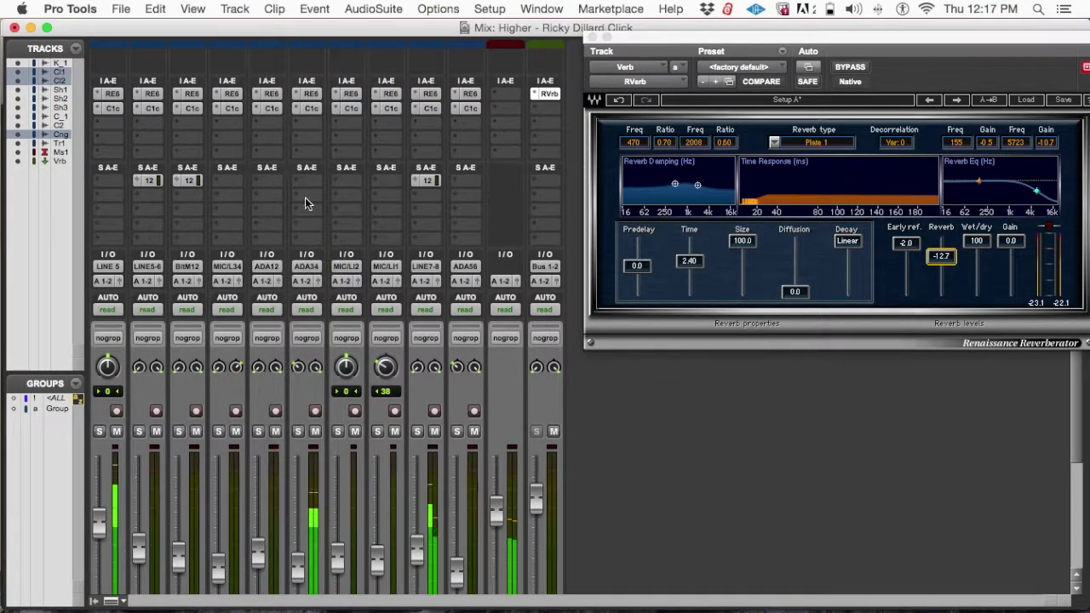
Solo Clap 1, raise its volume fader to -15.3 dB, and clear the solo
scroll(297, 319, down, 5)
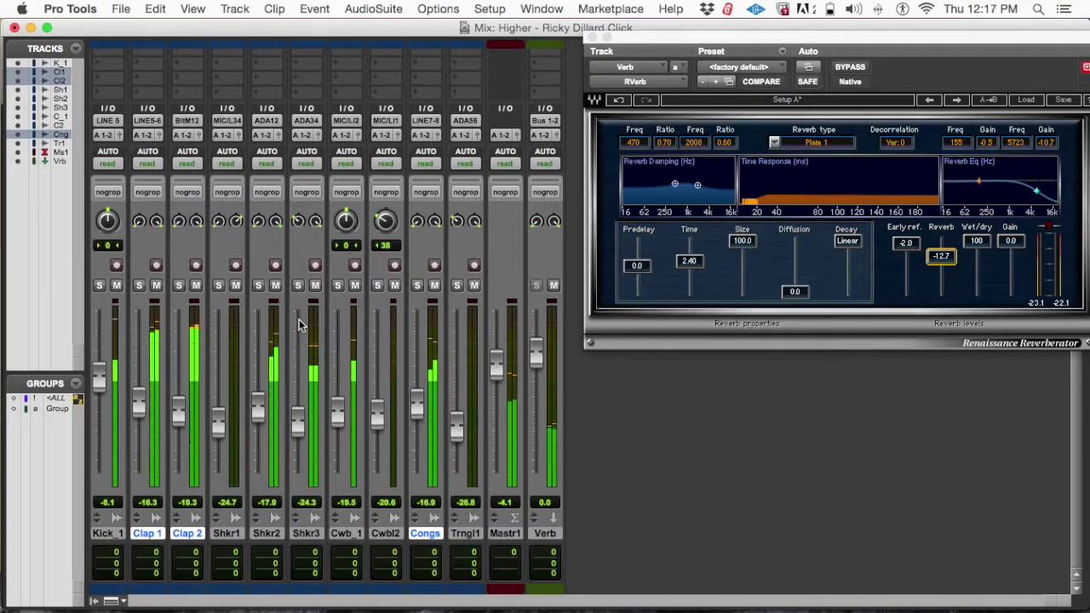
click(138, 285)
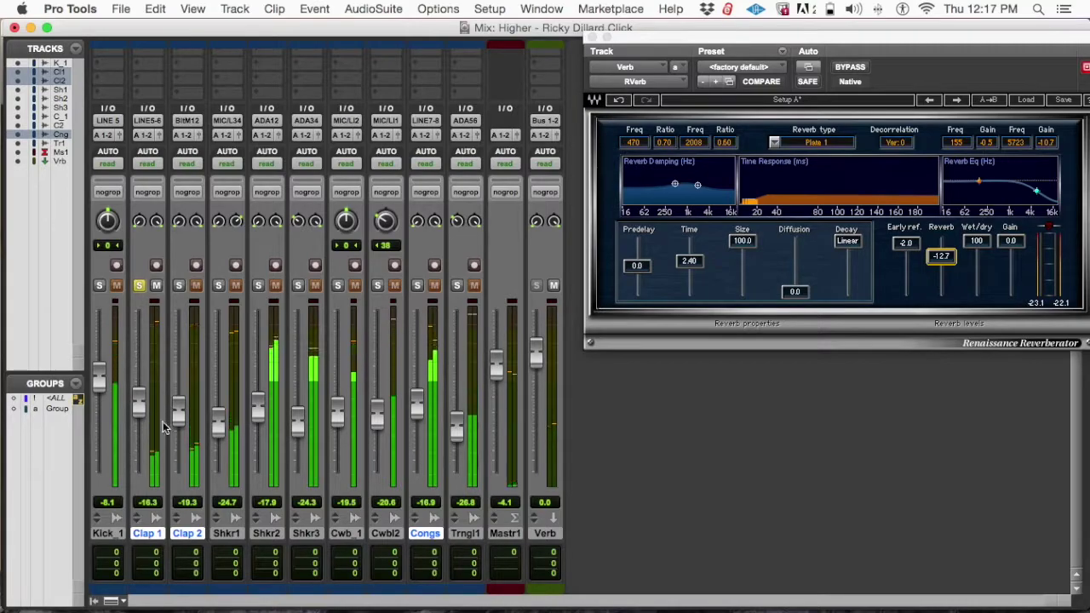
drag(141, 410, 140, 405)
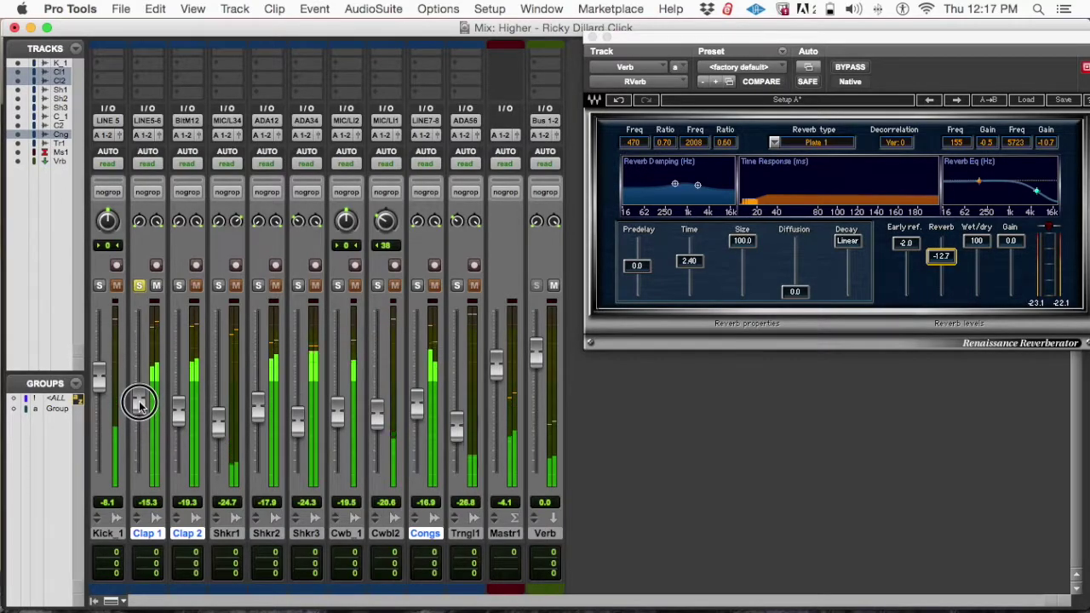
click(139, 285)
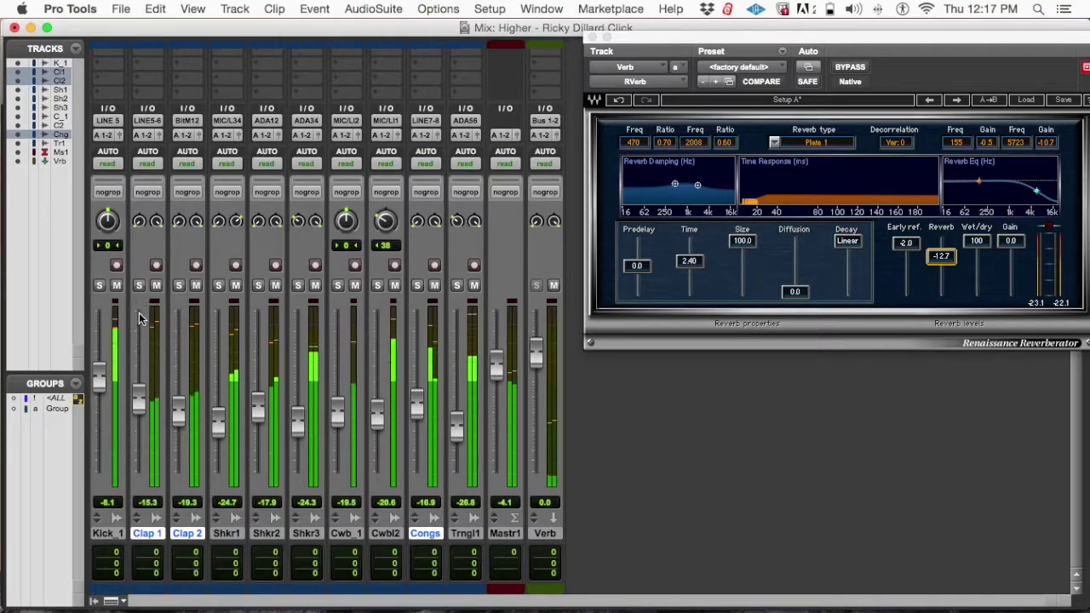
Audition Clap 1 and Clap 2 soloed one after the other, and clear the solos
click(138, 285)
click(139, 285)
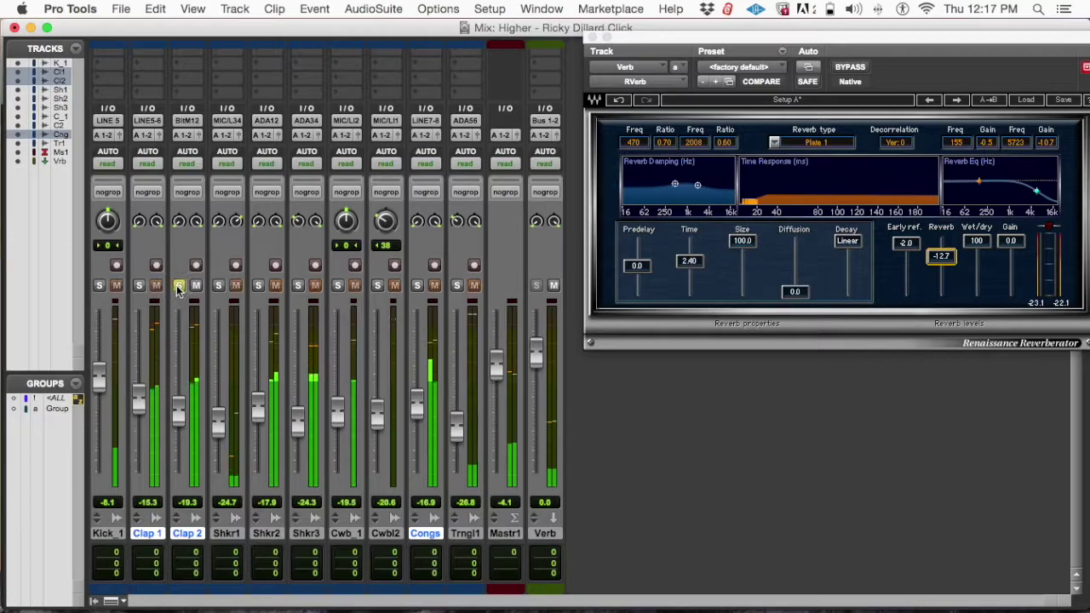
click(178, 285)
click(177, 285)
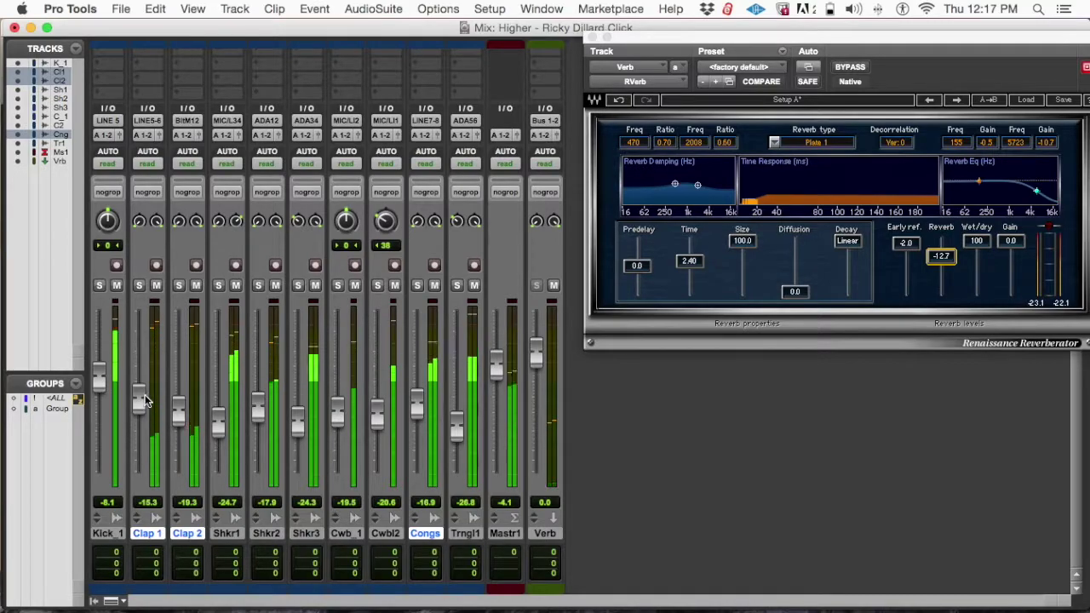
Lower the Clap 1 volume fader to -15.8 dB in the full mix
drag(143, 402, 141, 404)
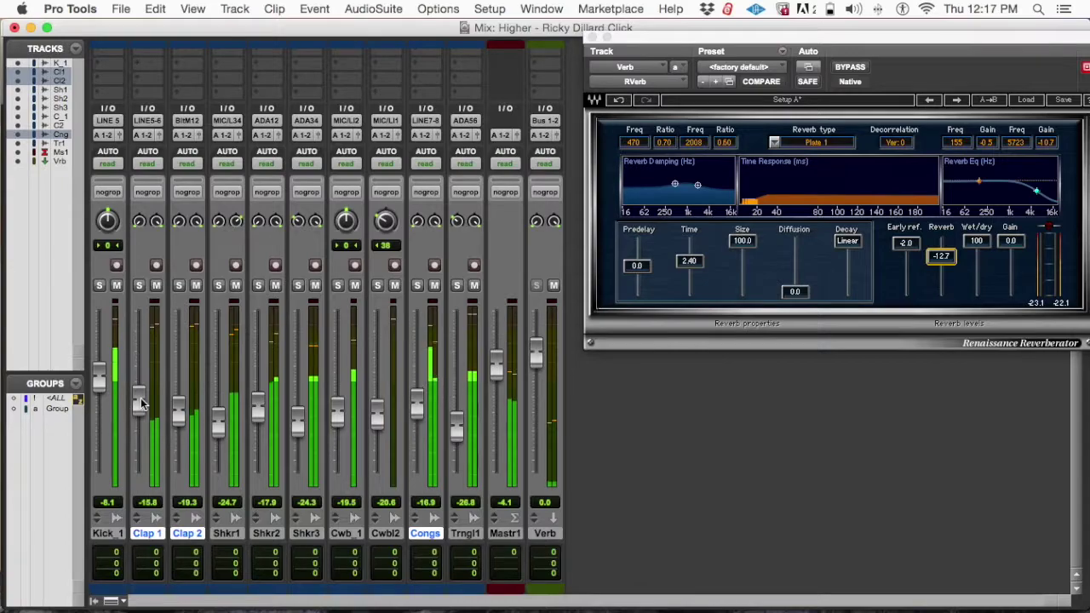
scroll(221, 391, up, 5)
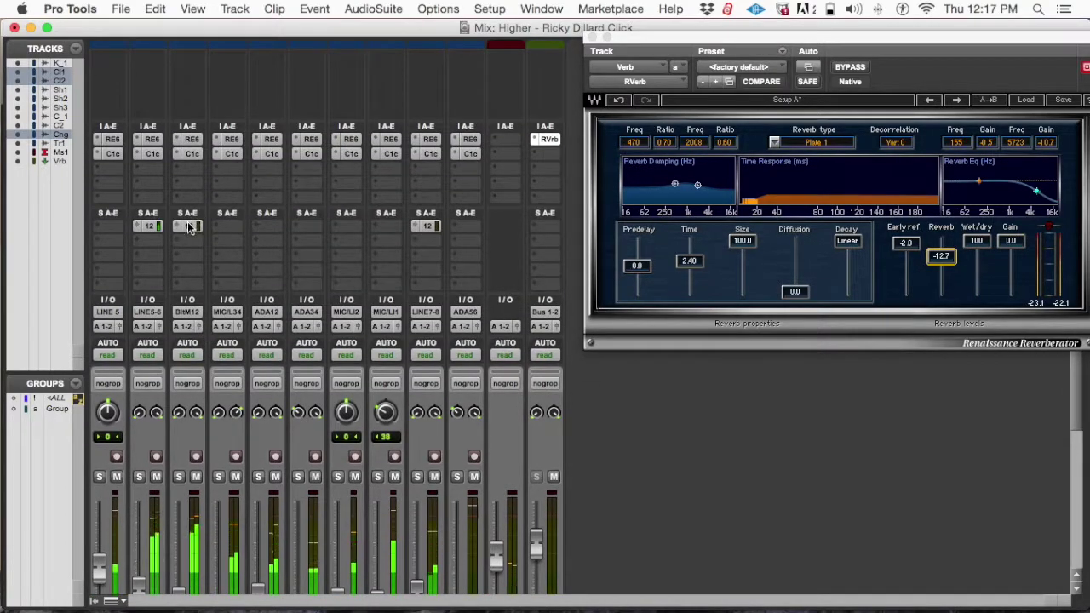
Solo Clap 2 and raise its Bus 1-2 send to +0.7 dB
click(179, 476)
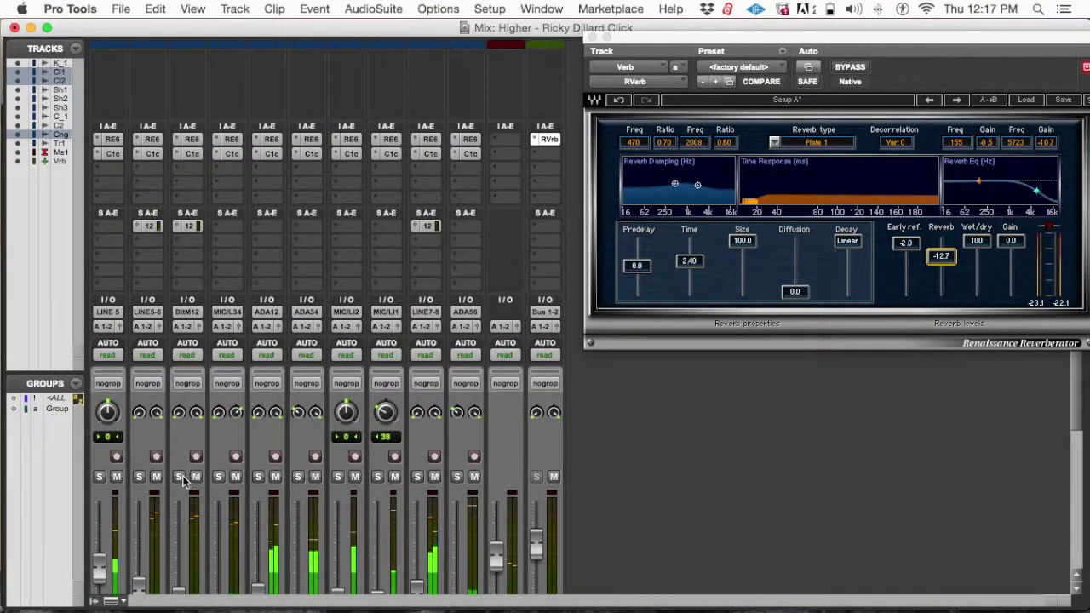
click(185, 223)
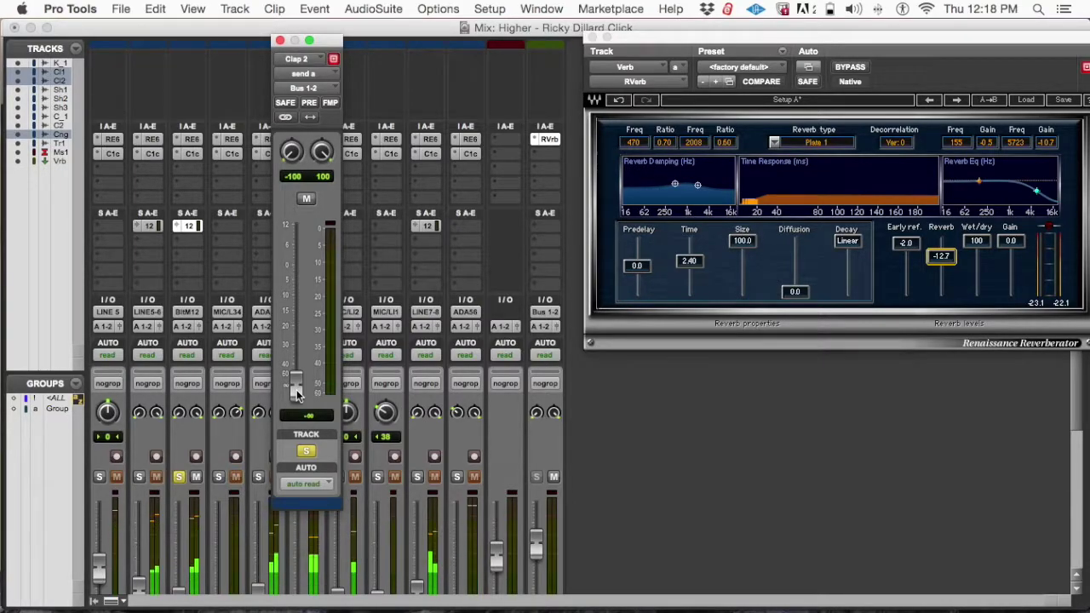
drag(296, 392, 306, 273)
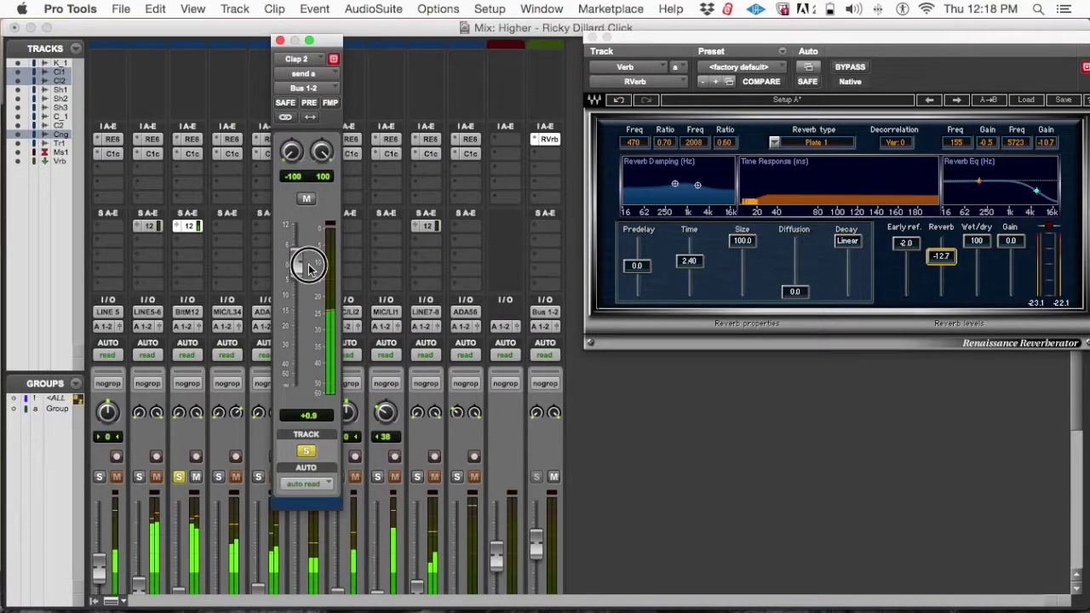
drag(308, 269, 307, 268)
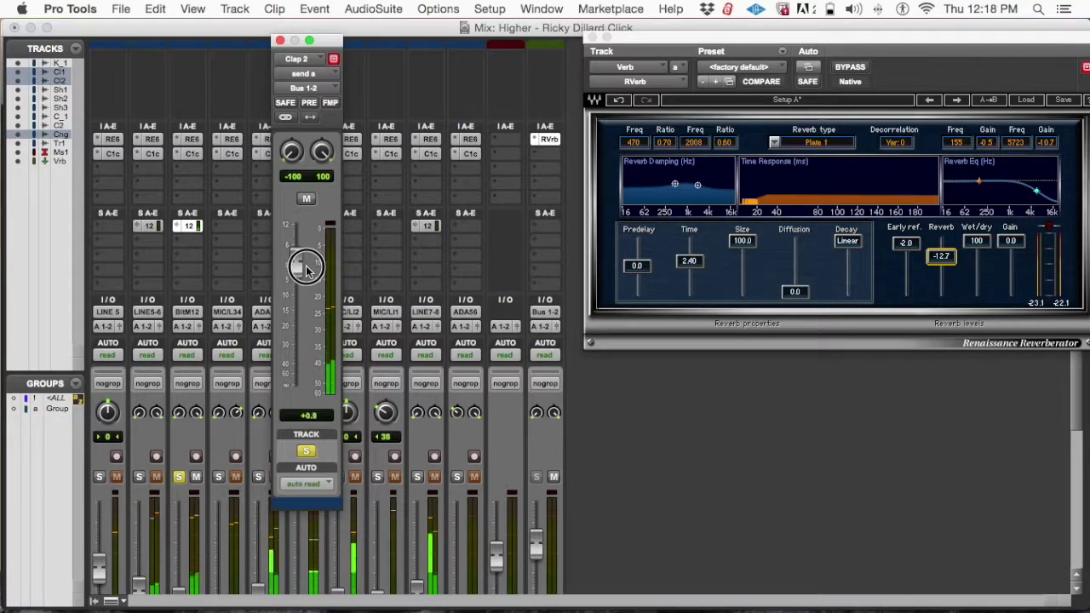
drag(308, 269, 305, 269)
Clear the Clap 2 solo, raise its send to +1.1 dB against the full mix, and close the send window
click(179, 475)
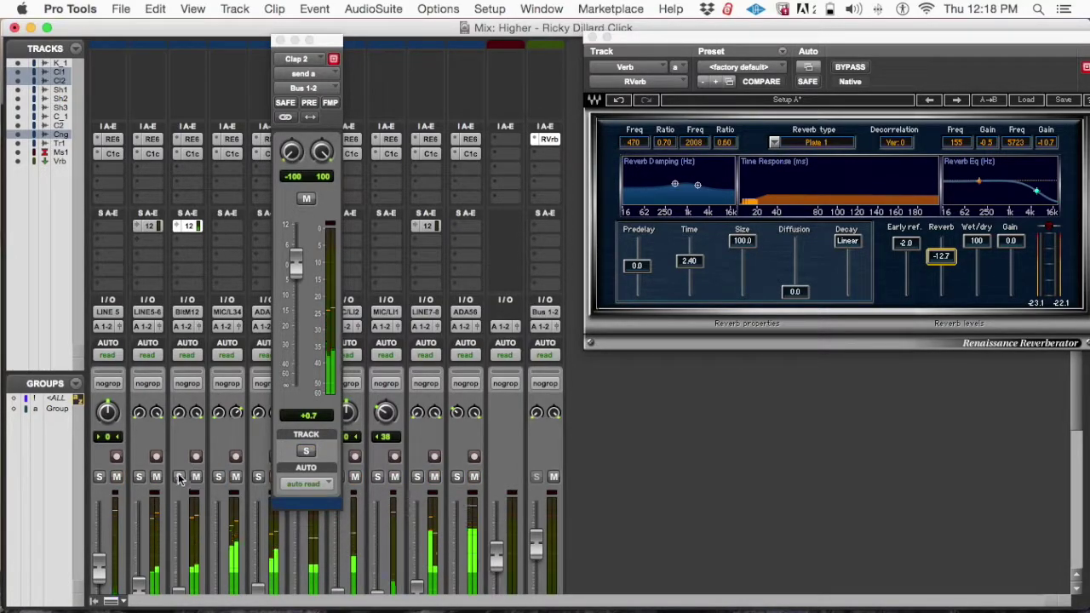
drag(297, 265, 298, 261)
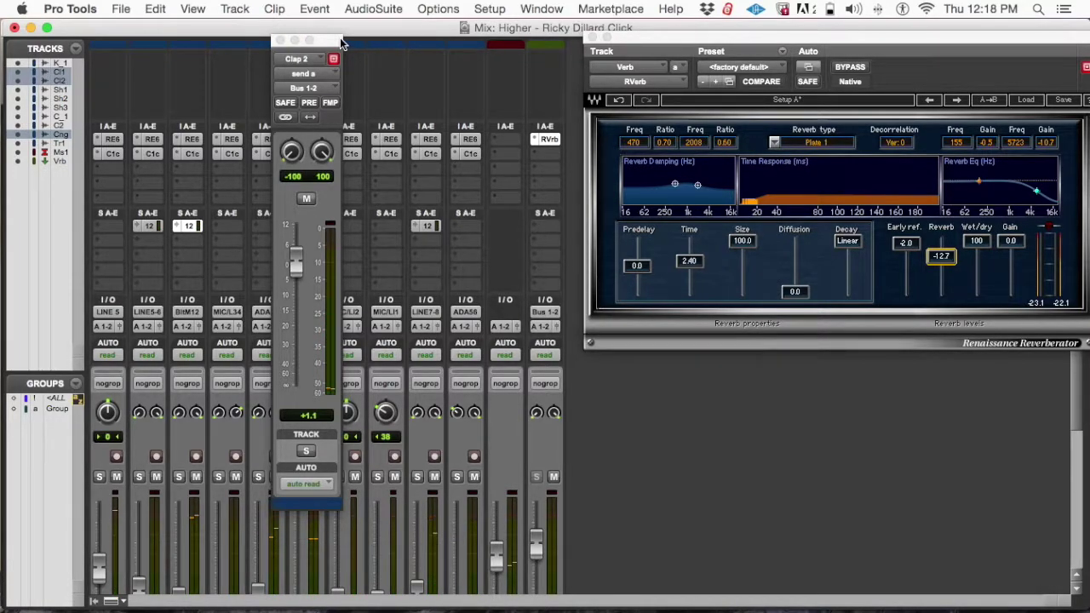
click(280, 41)
Compare the full mix with Clap 1 muted and unmuted
scroll(307, 165, down, 5)
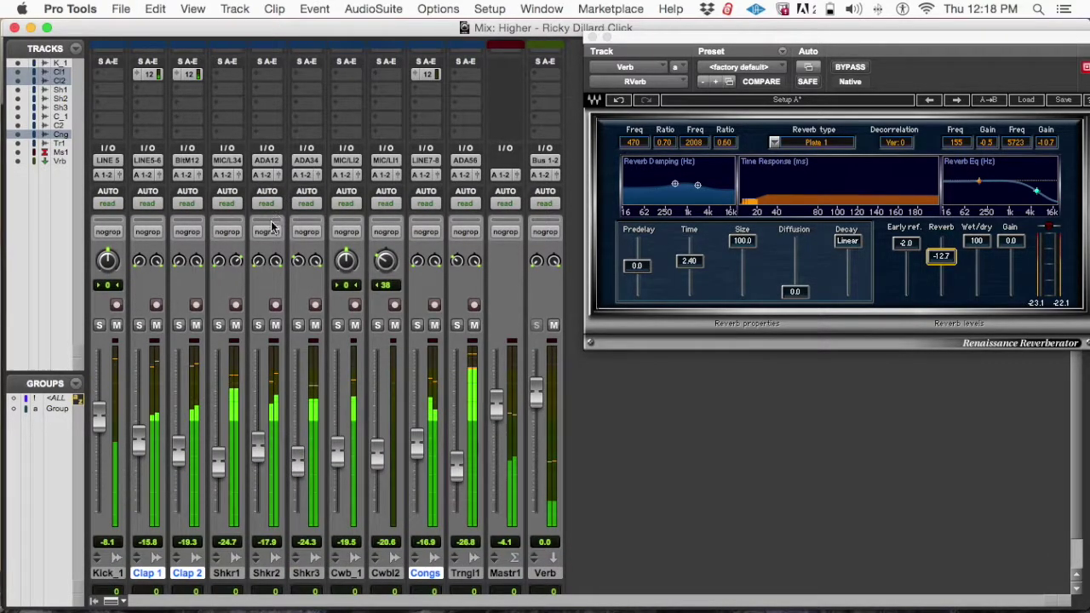
scroll(231, 311, up, 3)
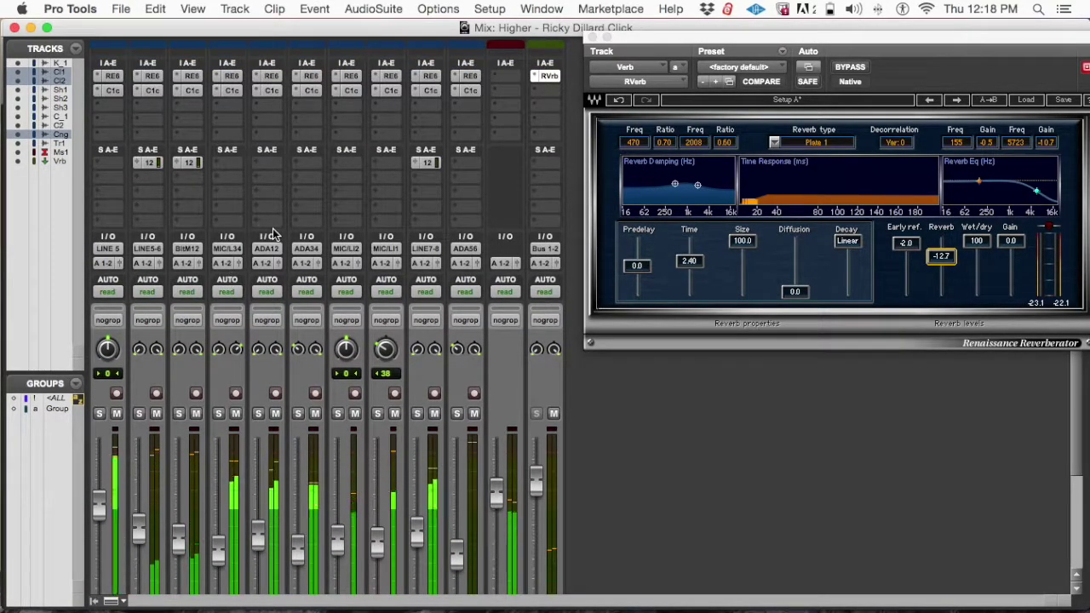
click(156, 414)
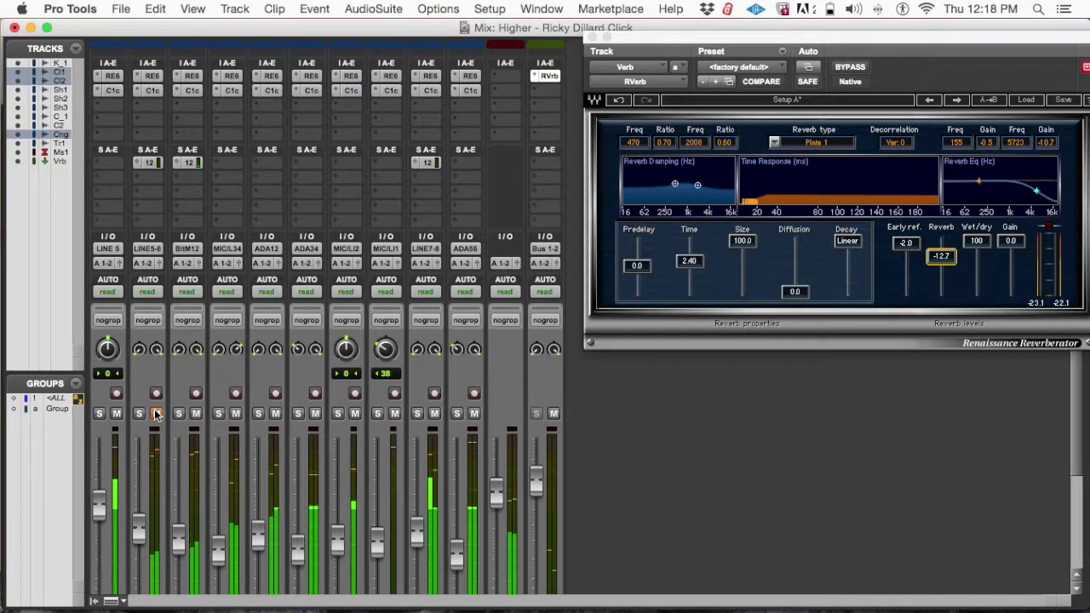
click(156, 414)
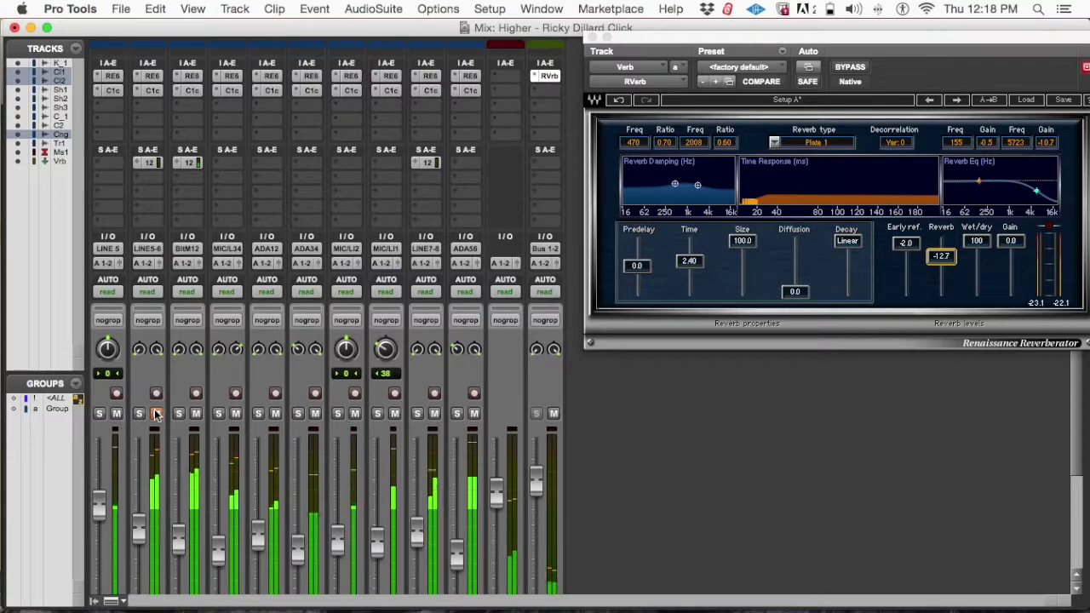
Solo Clap 1, lower its volume fader to -16.3 dB, and clear the solo
scroll(143, 487, down, 5)
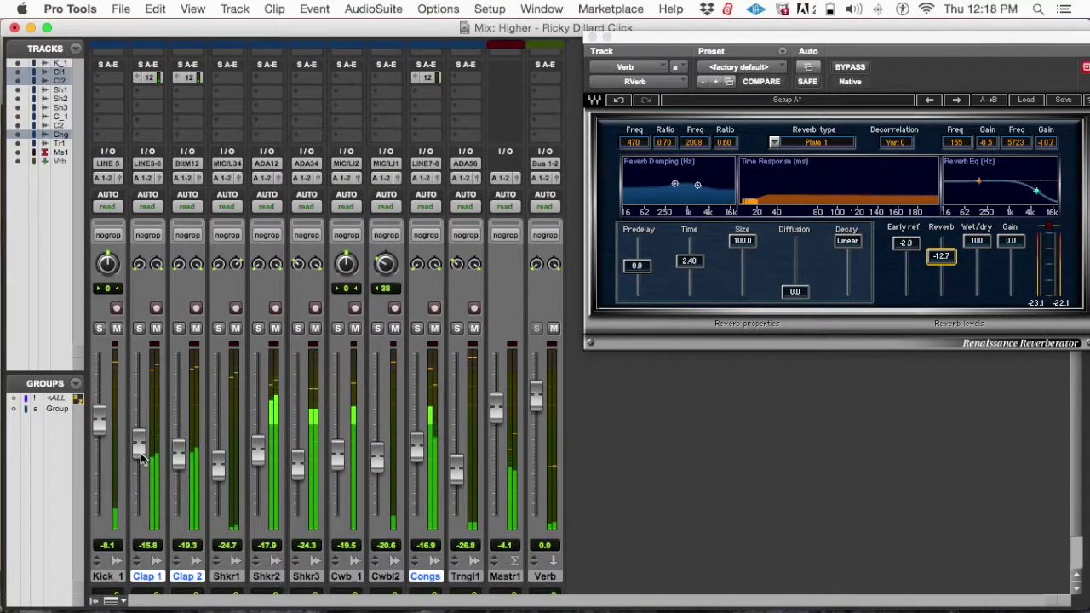
click(139, 327)
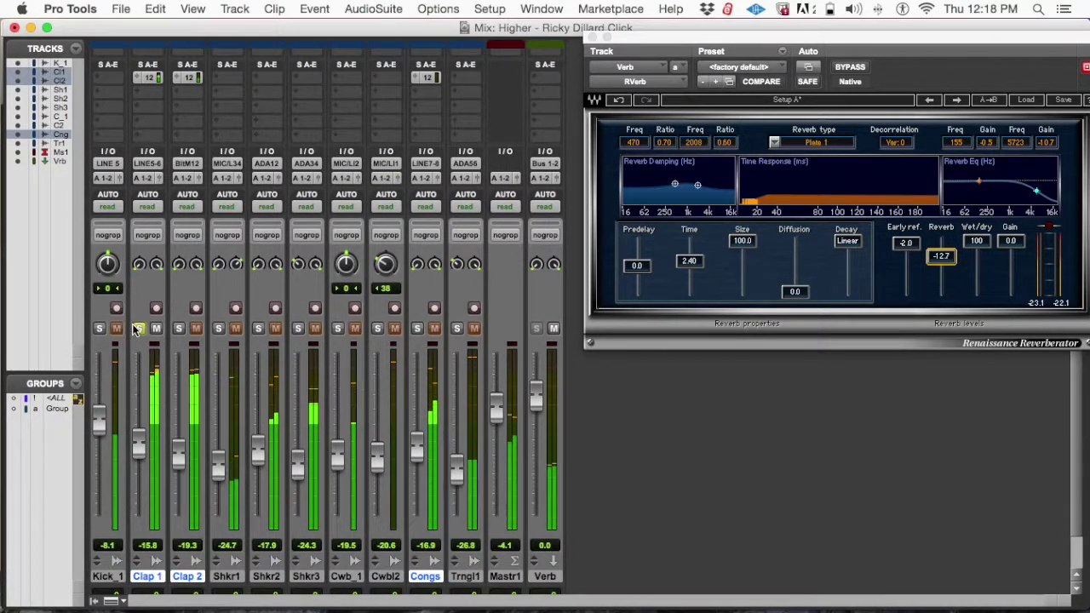
click(138, 443)
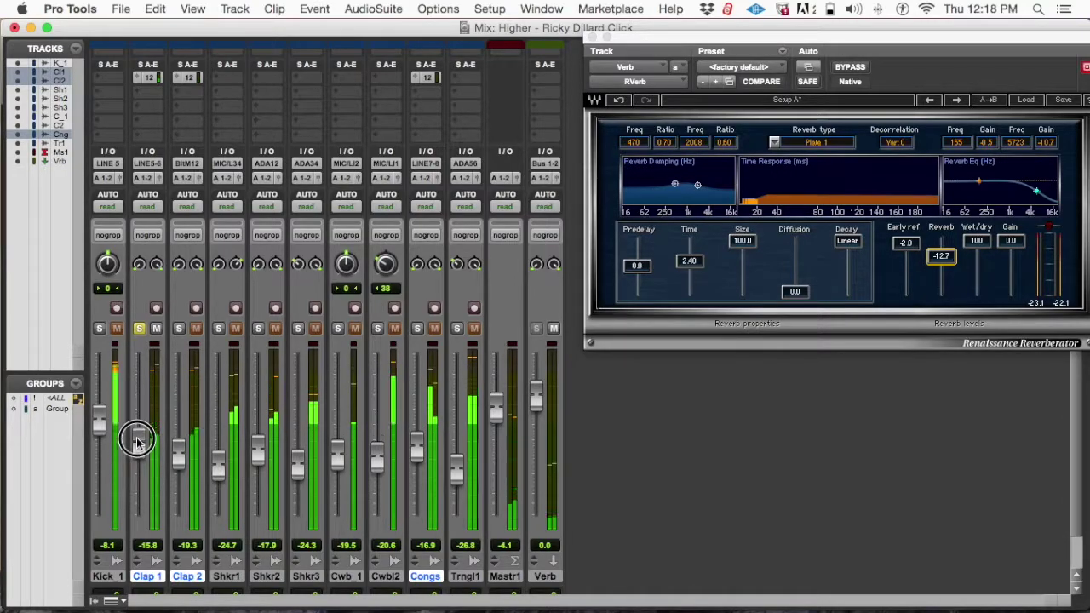
drag(138, 443, 138, 447)
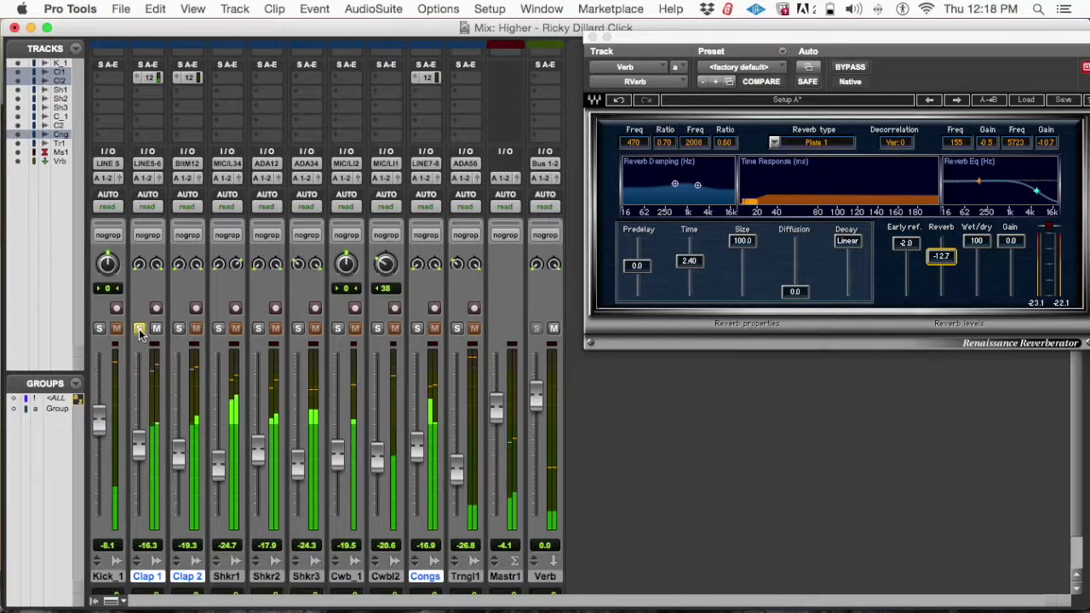
click(140, 328)
Solo the Congas track and raise its Bus 1-2 send to +1.1 dB
scroll(235, 343, up, 3)
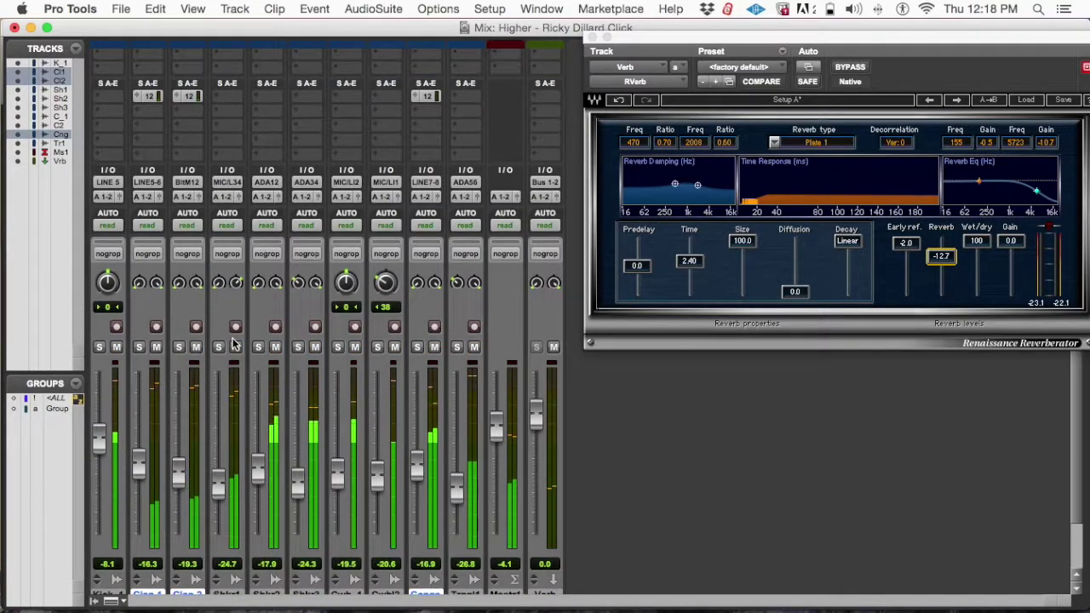
scroll(425, 414, down, 5)
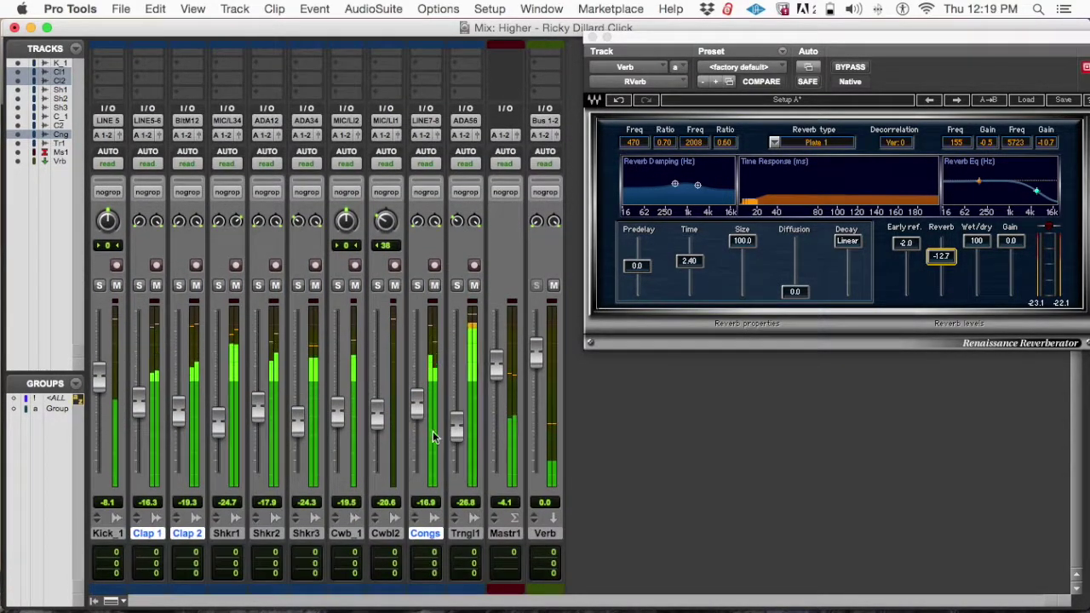
click(419, 288)
scroll(426, 272, up, 10)
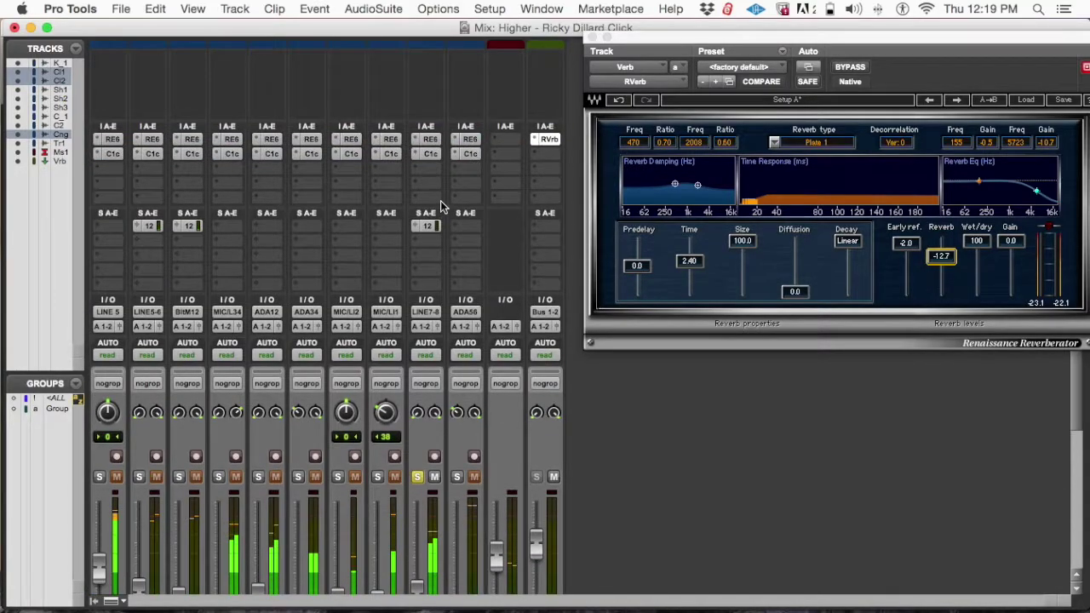
click(431, 227)
drag(296, 387, 308, 268)
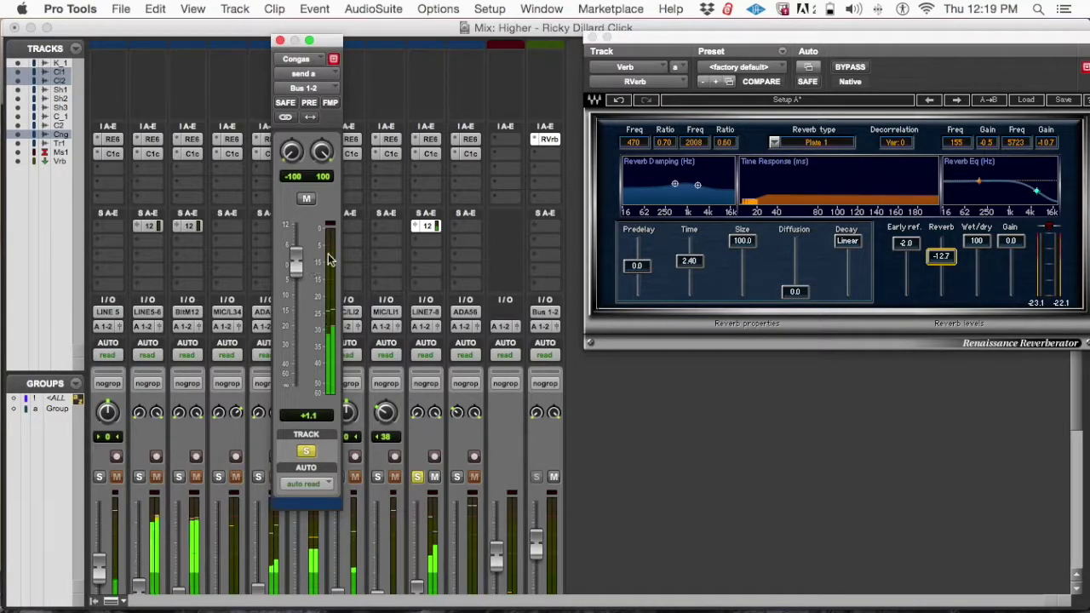
Clear the Congas solo and lower the track's send to -5.7 dB against the full mix
click(418, 477)
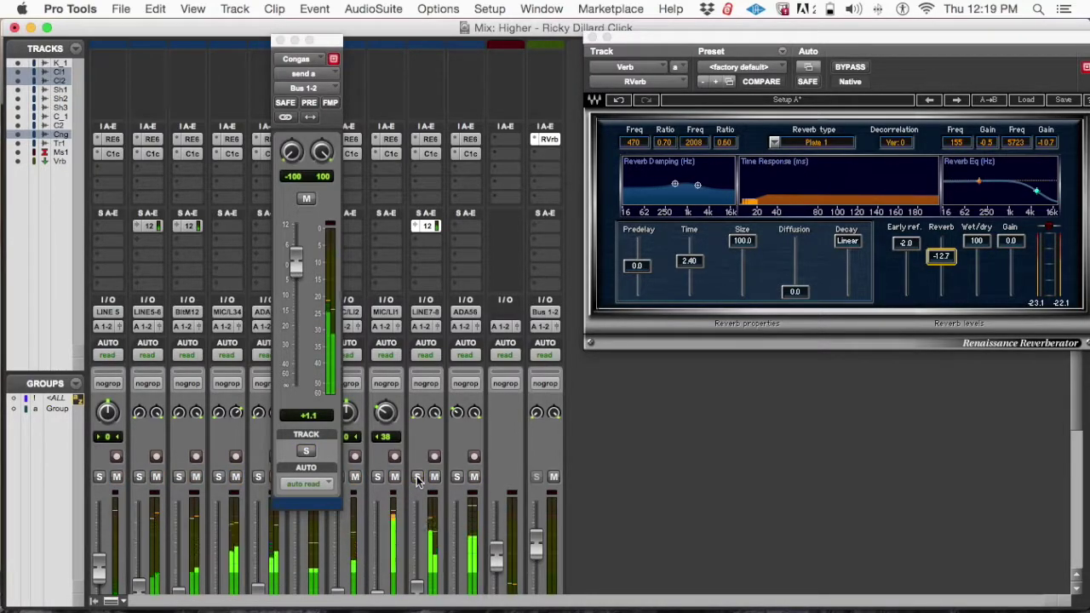
drag(296, 257, 297, 264)
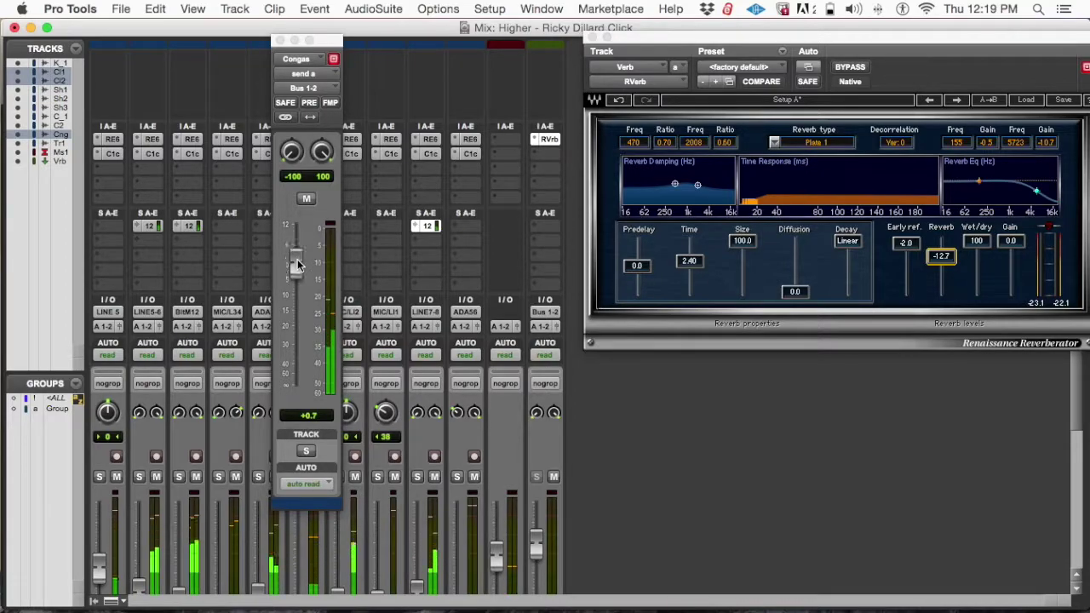
drag(298, 267, 326, 283)
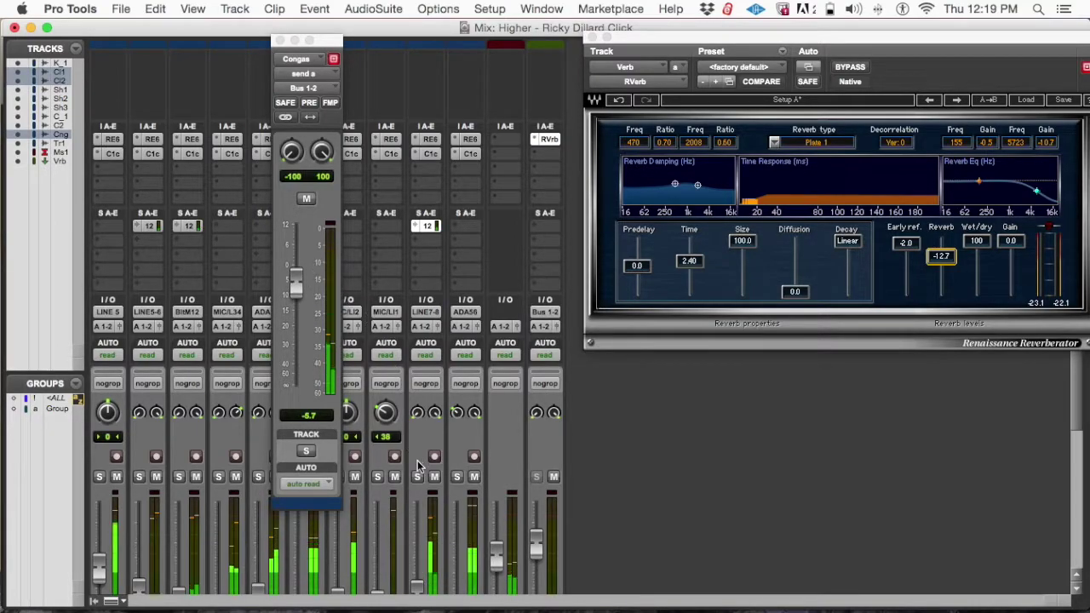
Solo Congas, fine-tune its send to -5.2 dB, then clear the solo and close the send window
click(417, 476)
drag(293, 390, 306, 318)
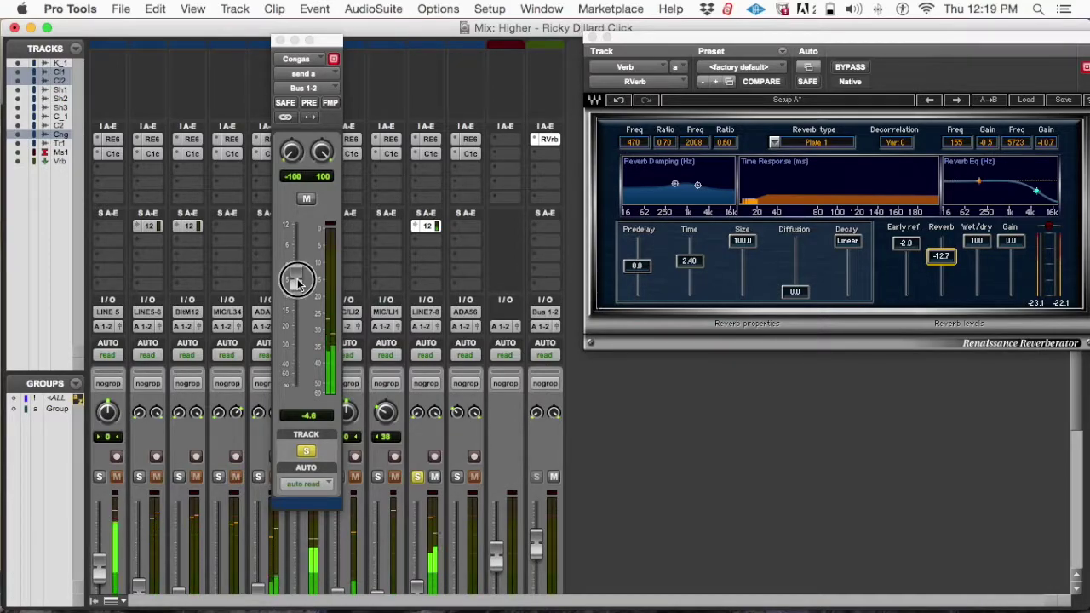
drag(298, 286, 298, 289)
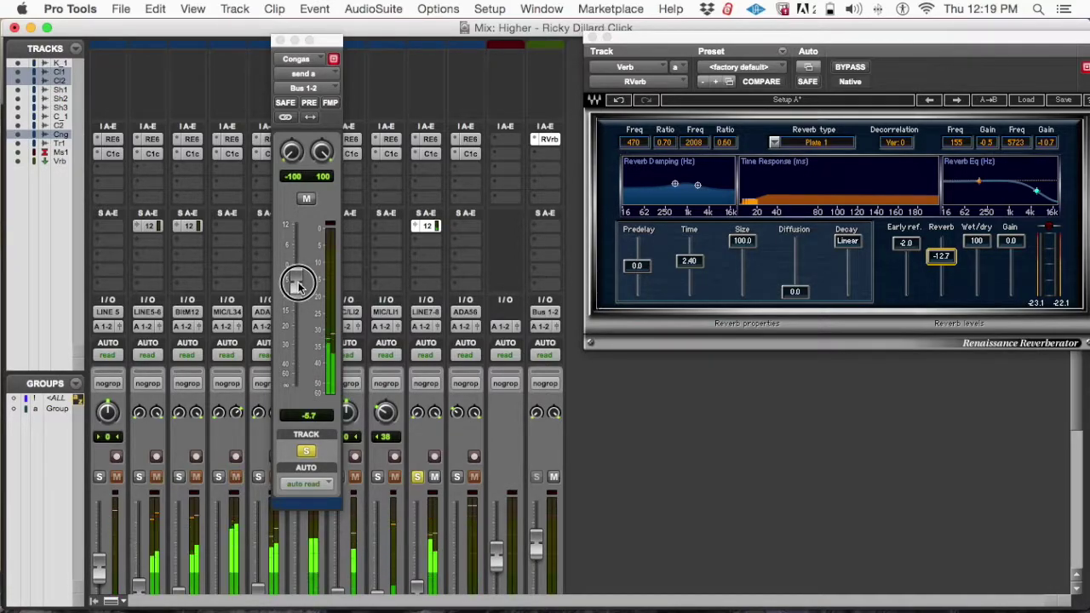
mouse_move(300, 286)
mouse_down()
mouse_move(300, 297)
mouse_move(301, 279)
mouse_up()
click(306, 451)
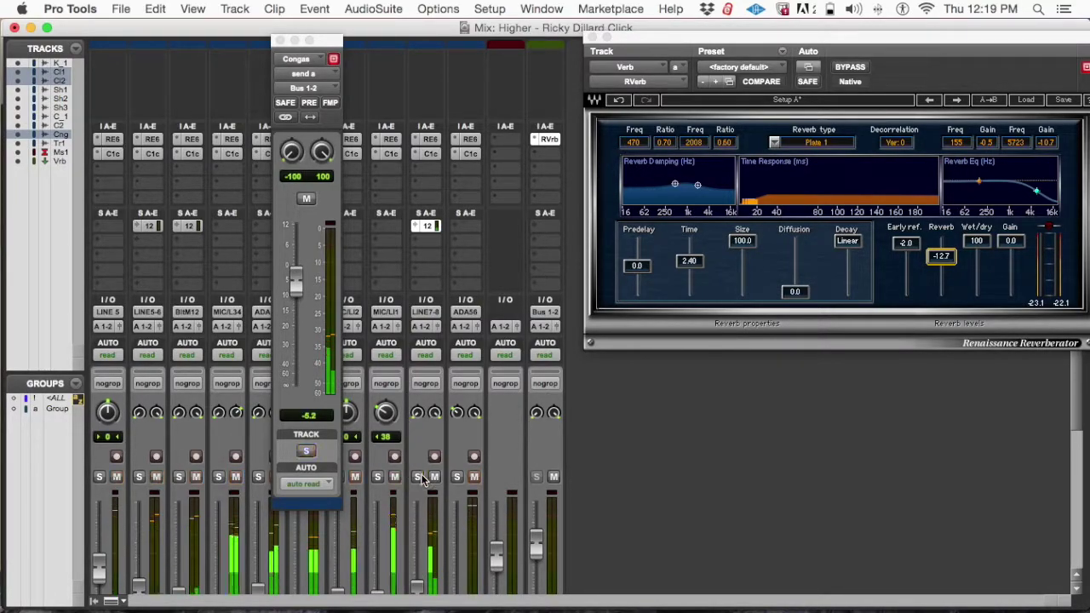
click(280, 41)
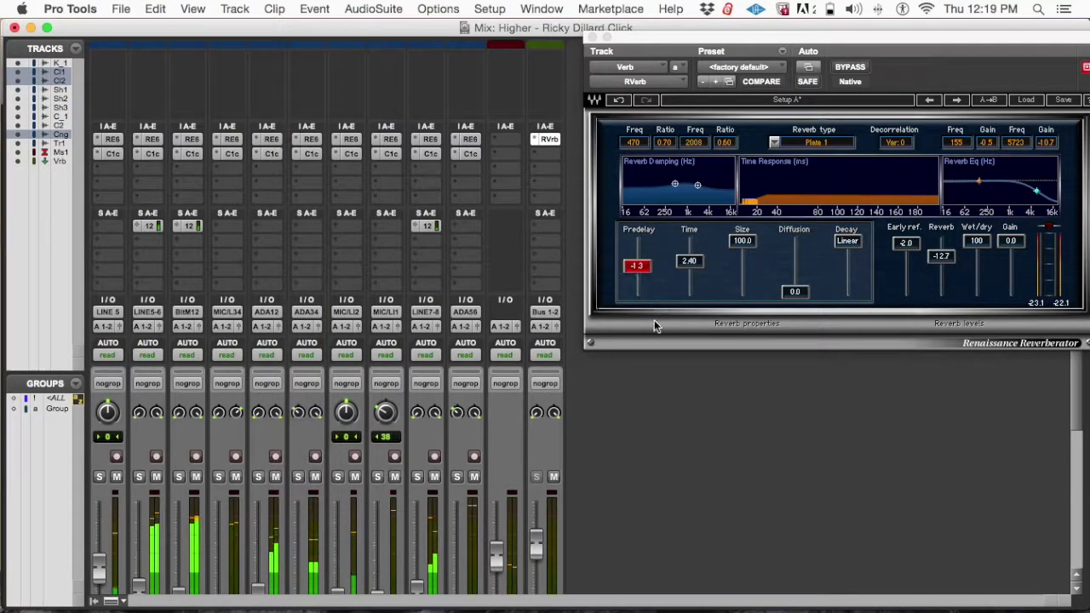
Reset the RVerb predelay to 0.0 and close the plug-in window
scroll(698, 394, down, 5)
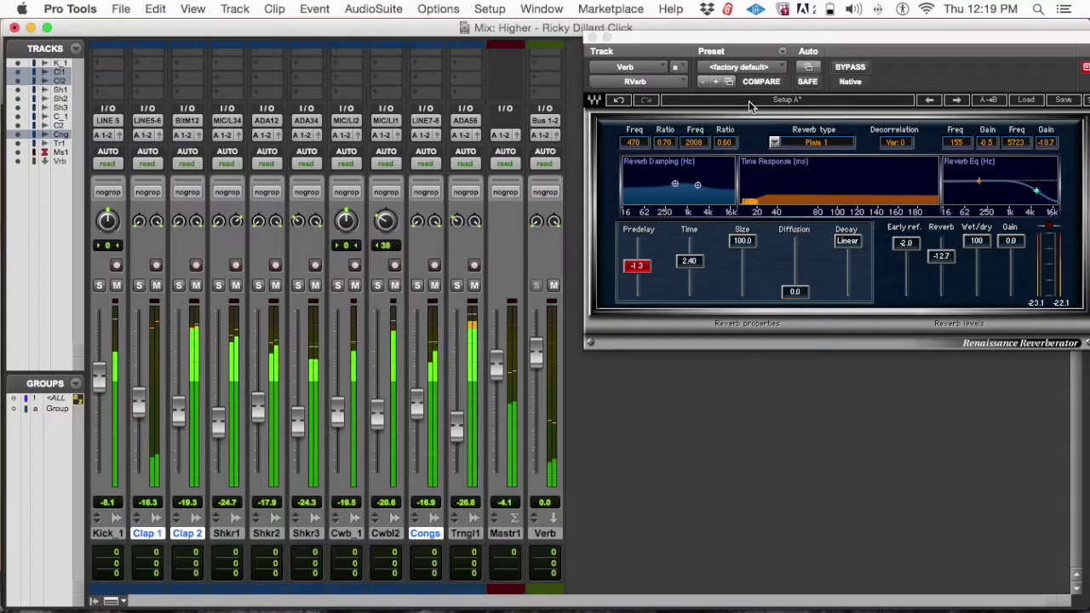
alt+click(638, 265)
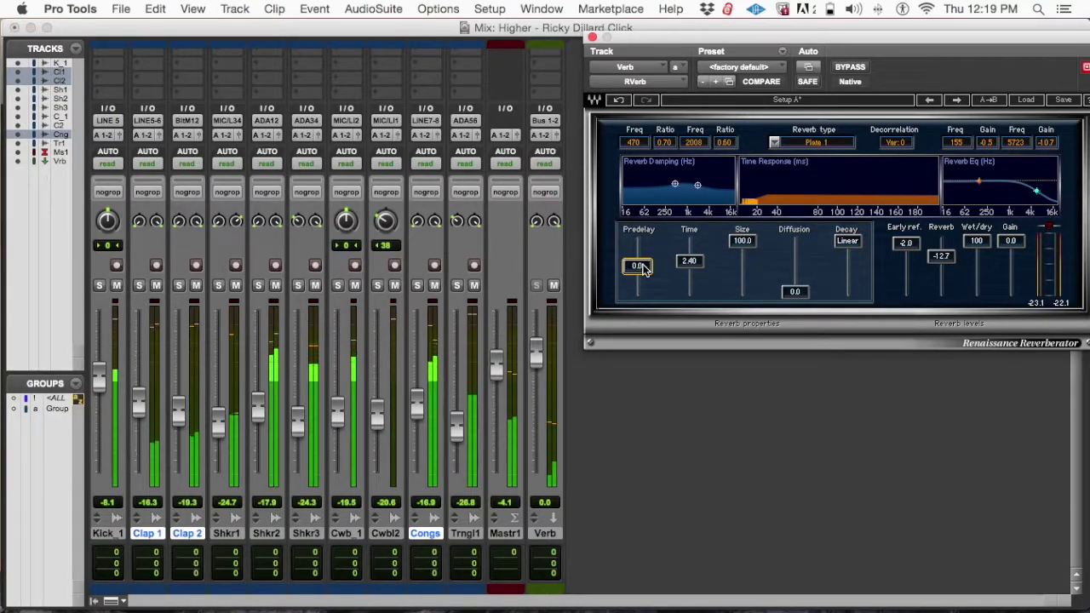
click(592, 37)
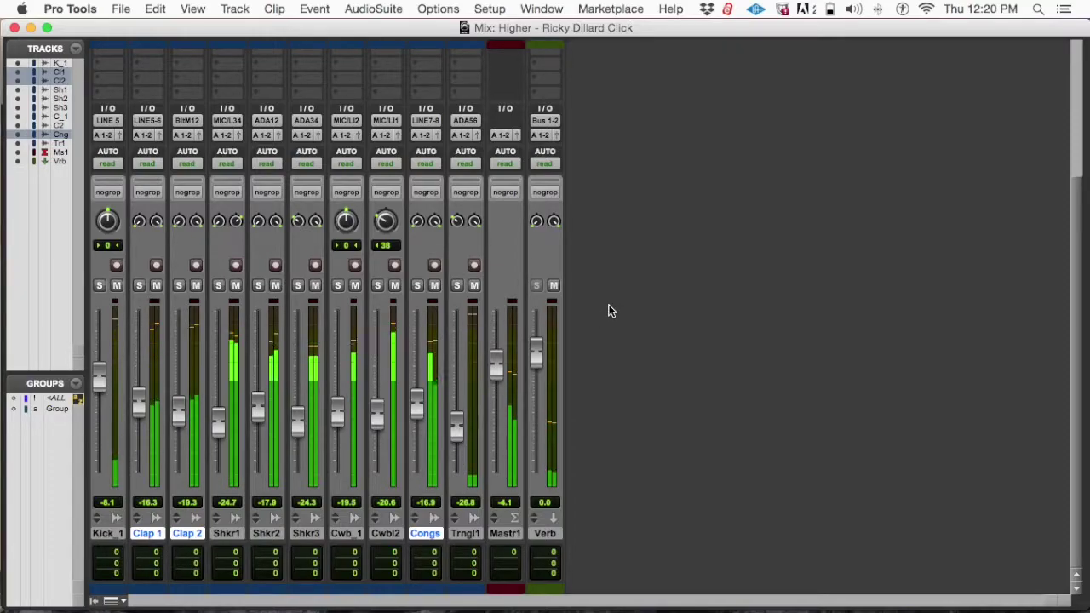
scroll(570, 304, up, 5)
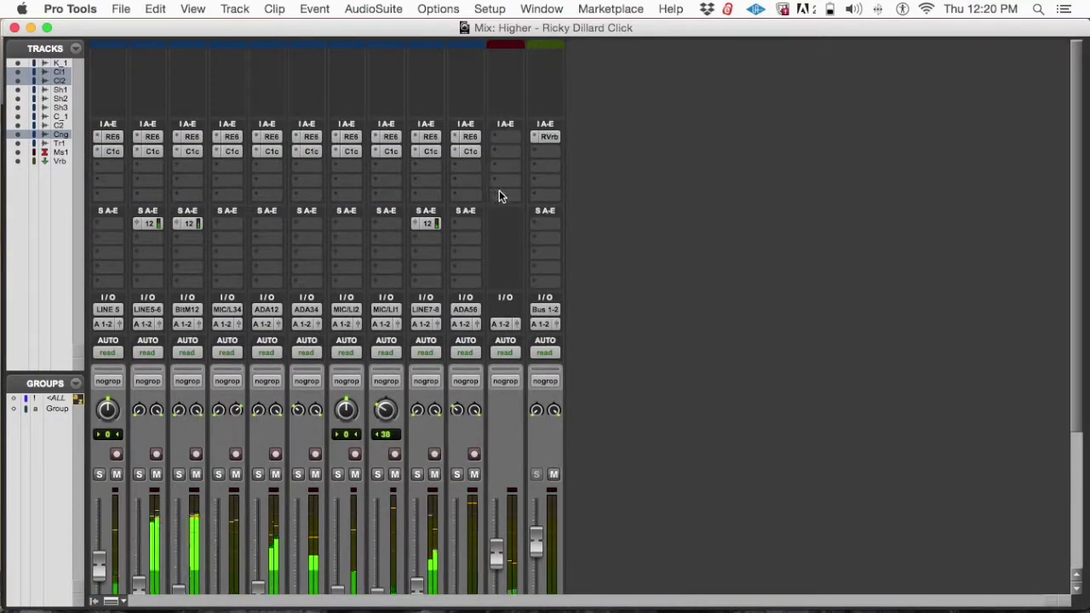
scroll(624, 279, down, 5)
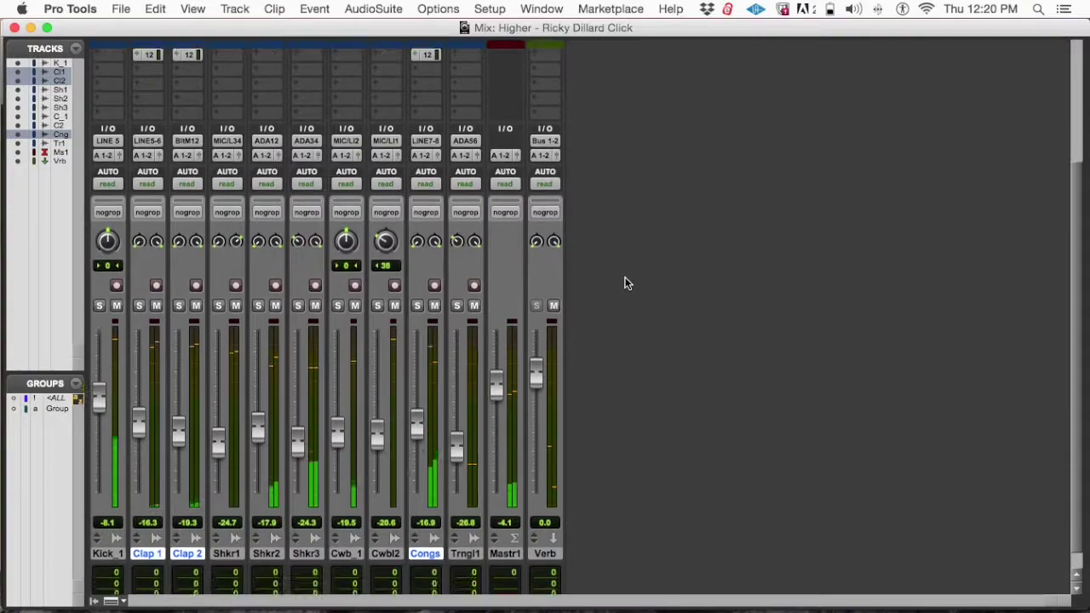
scroll(311, 414, up, 5)
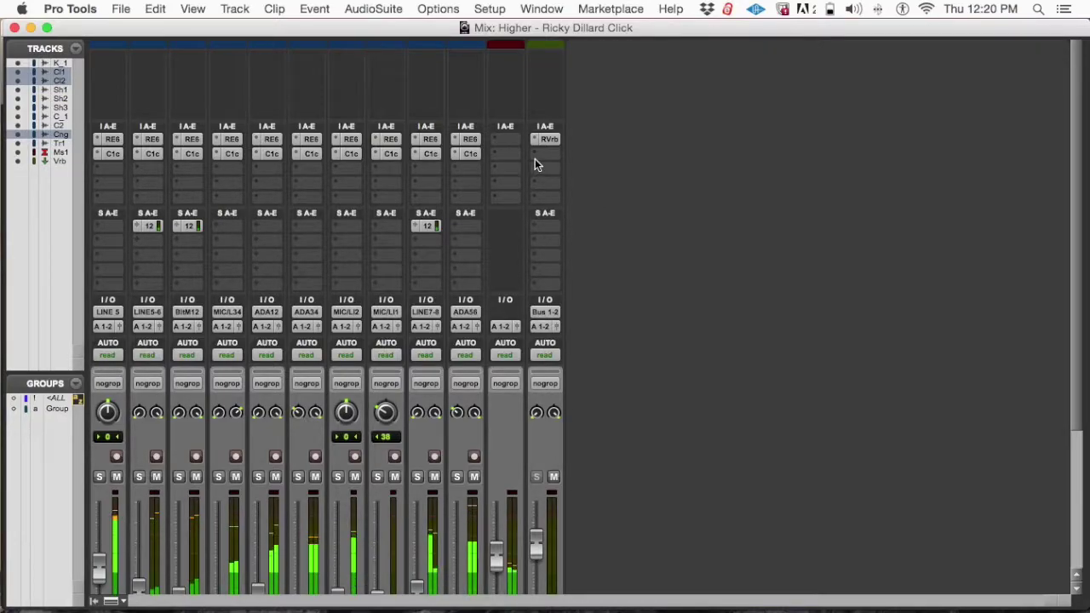
Switch to the Edit window and zoom the timeline out to show the full length of the looped clips
key(super+equal)
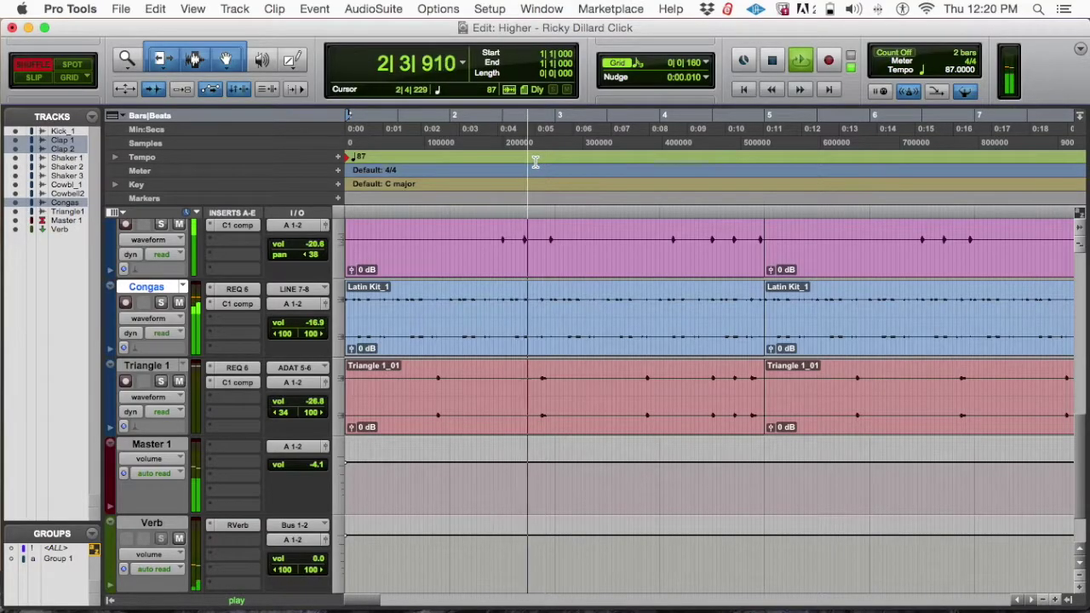
key(super+bracketleft)
key(super+bracketleft)
key(super+bracketleft)
key(super+bracketleft)
key(super+bracketleft)
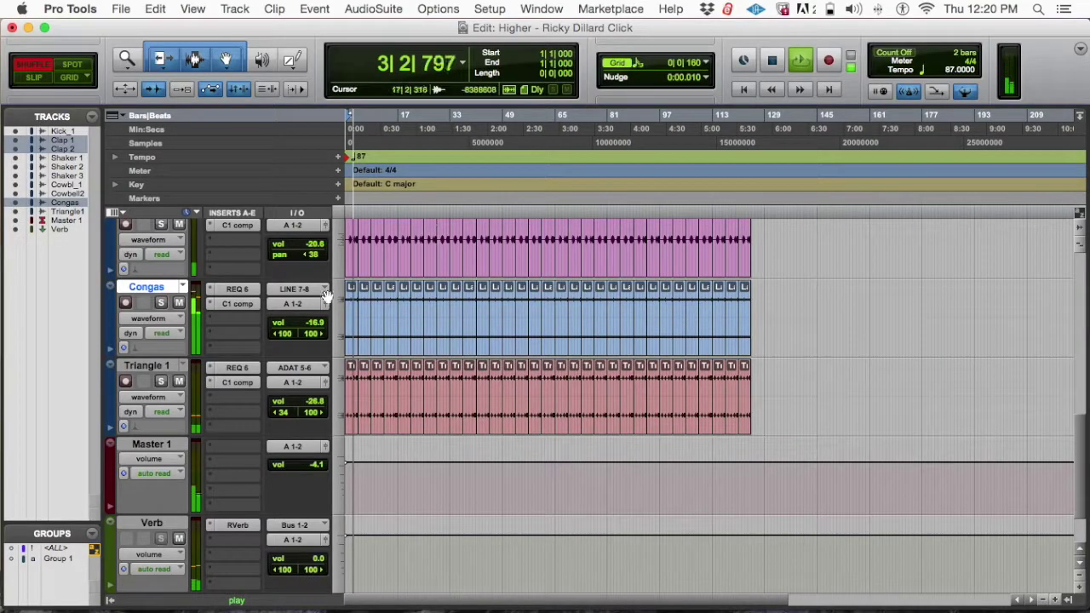
Stop playback and return to the Mix window
scroll(434, 367, up, 10)
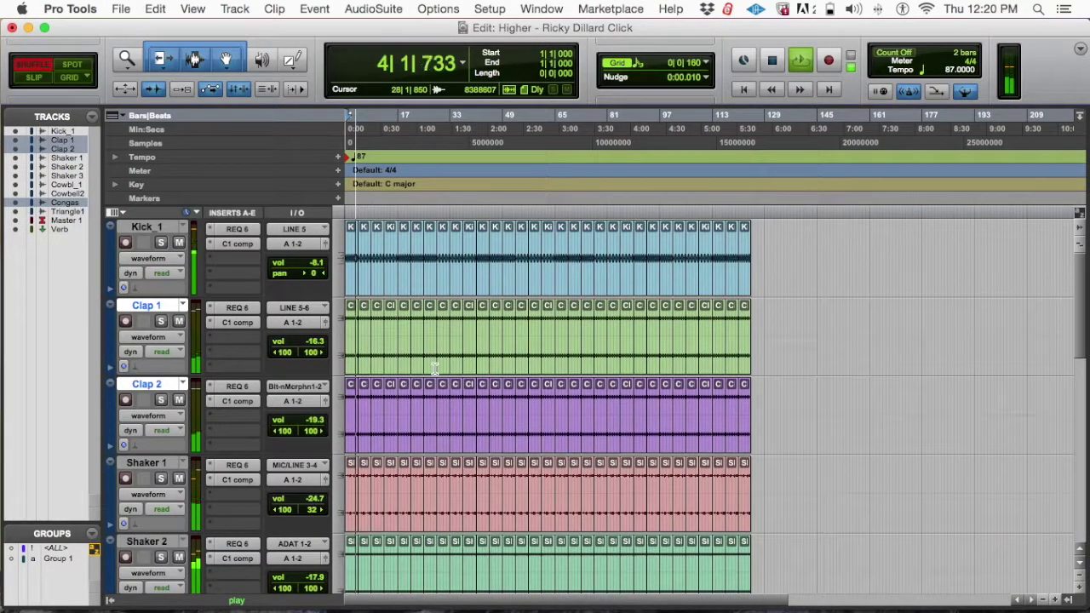
key(space)
key(super+equal)
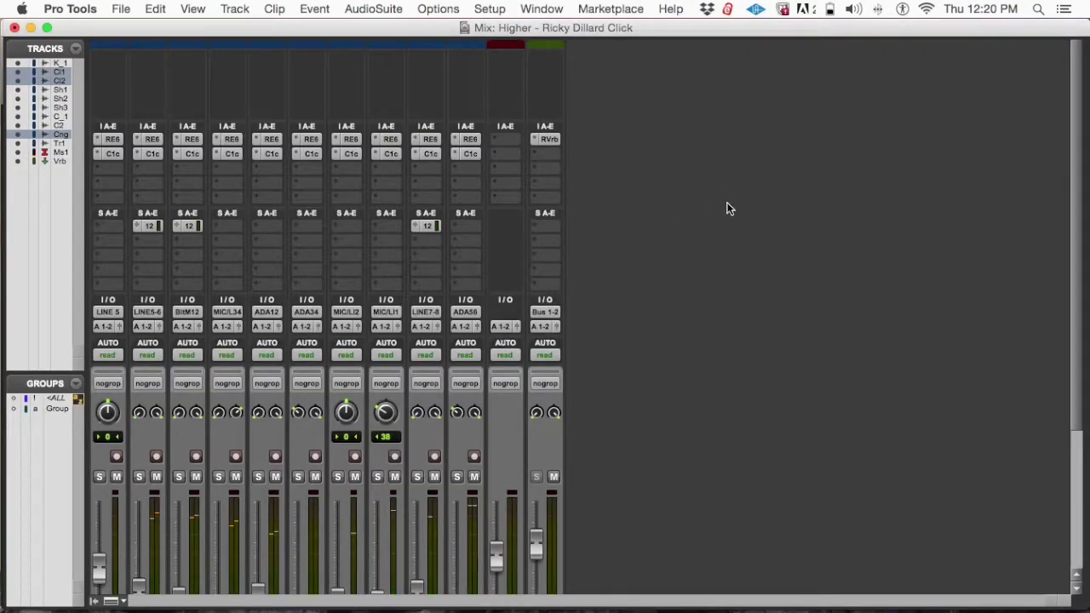
Insert the stereo REQ 6 equalizer in the first insert slot of the Master 1 track
scroll(722, 210, down, 5)
scroll(636, 309, up, 5)
scroll(570, 250, down, 5)
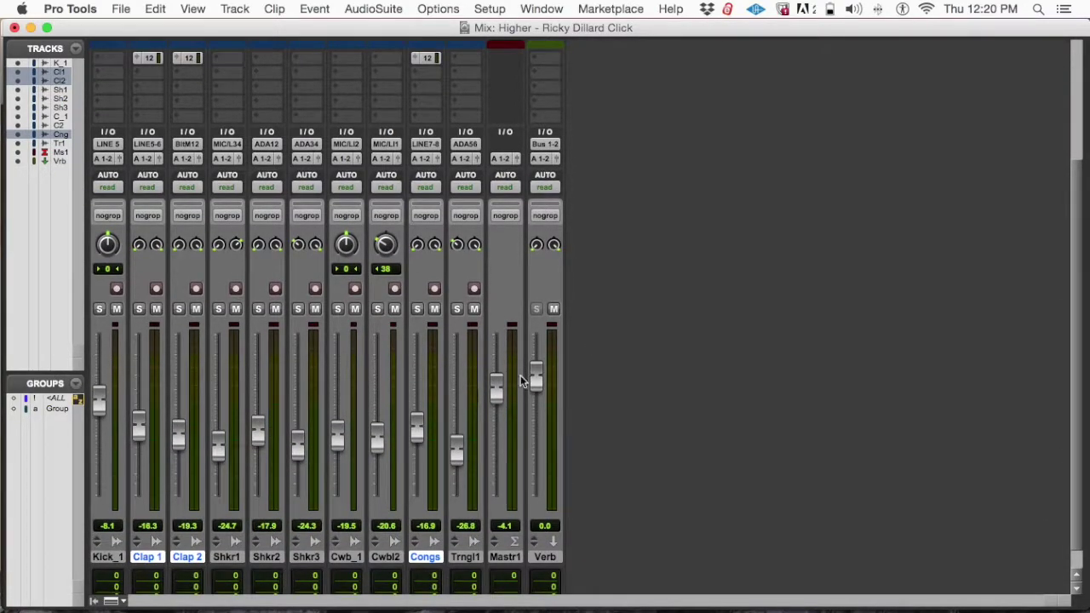
scroll(527, 205, up, 5)
click(506, 141)
mouse_move(626, 173)
mouse_move(704, 178)
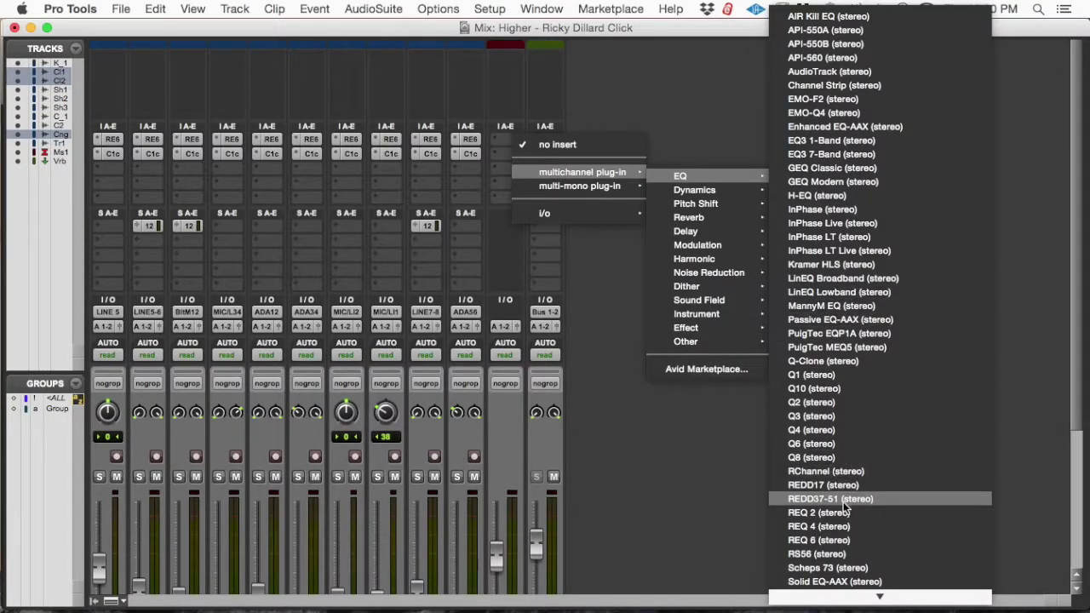
click(838, 536)
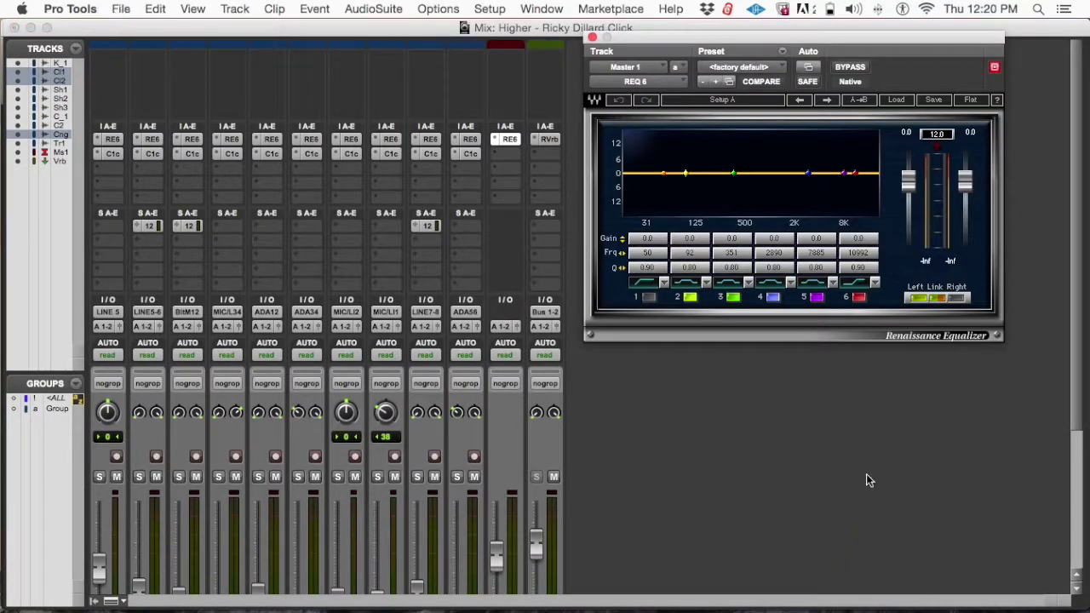
Shift REQ 6 band 4 to about 2197 Hz and band 5 to about 7942 Hz, and reposition the plug-in window
drag(809, 177, 807, 174)
drag(800, 173, 797, 172)
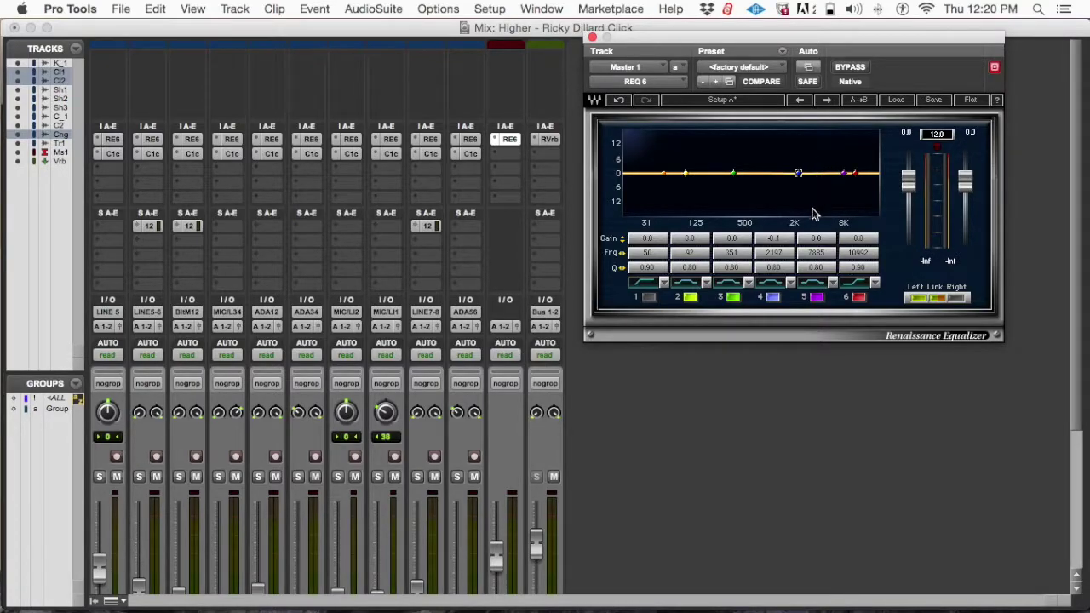
click(797, 173)
click(800, 174)
drag(691, 41, 705, 32)
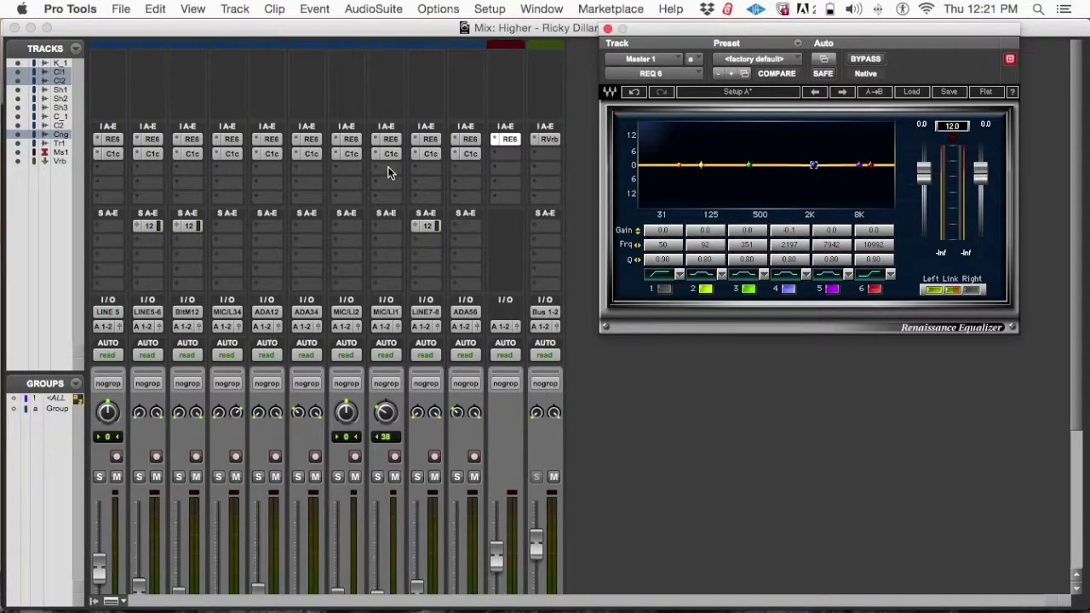
During playback, boost master EQ bands 4 and 5 by 1.3 dB at about 2466 and 6442 Hz, and band 6 by 0.4 dB
key(space)
scroll(544, 226, down, 3)
scroll(545, 225, up, 1)
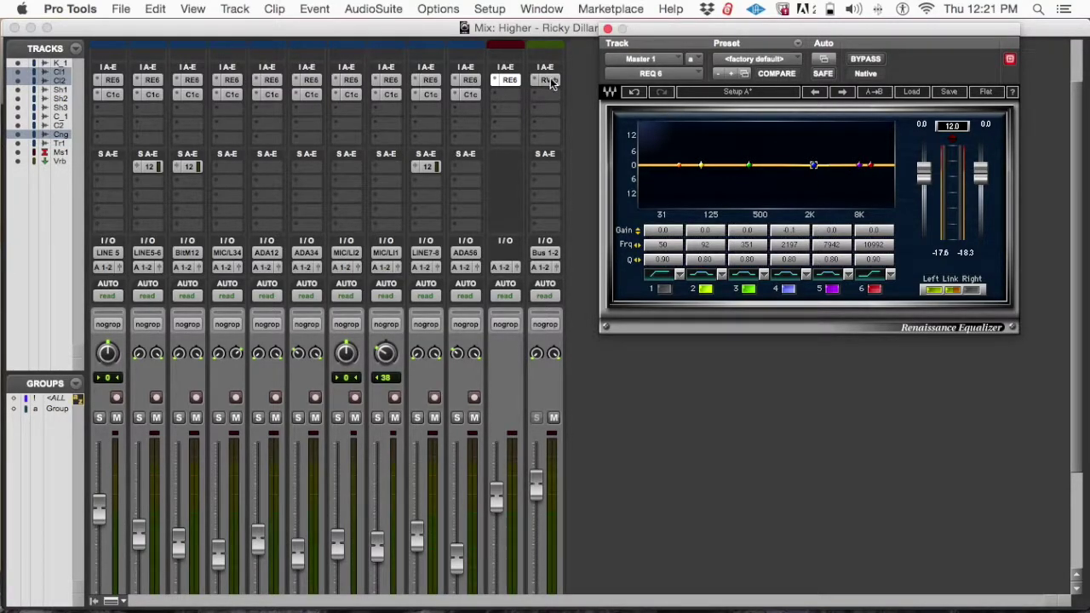
scroll(519, 317, down, 6)
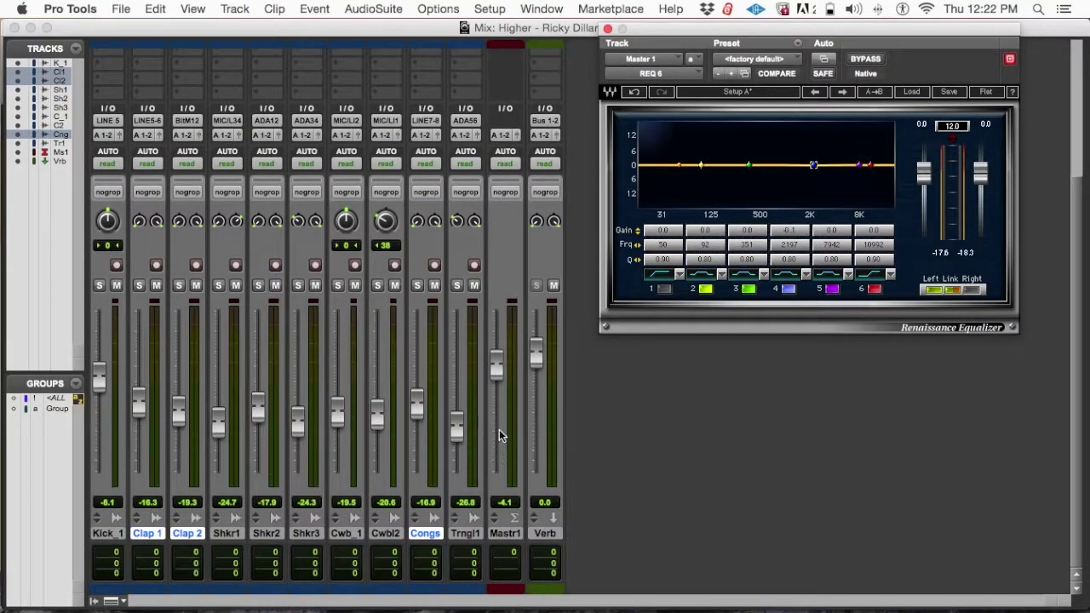
scroll(500, 400, up, 7)
scroll(500, 410, up, 3)
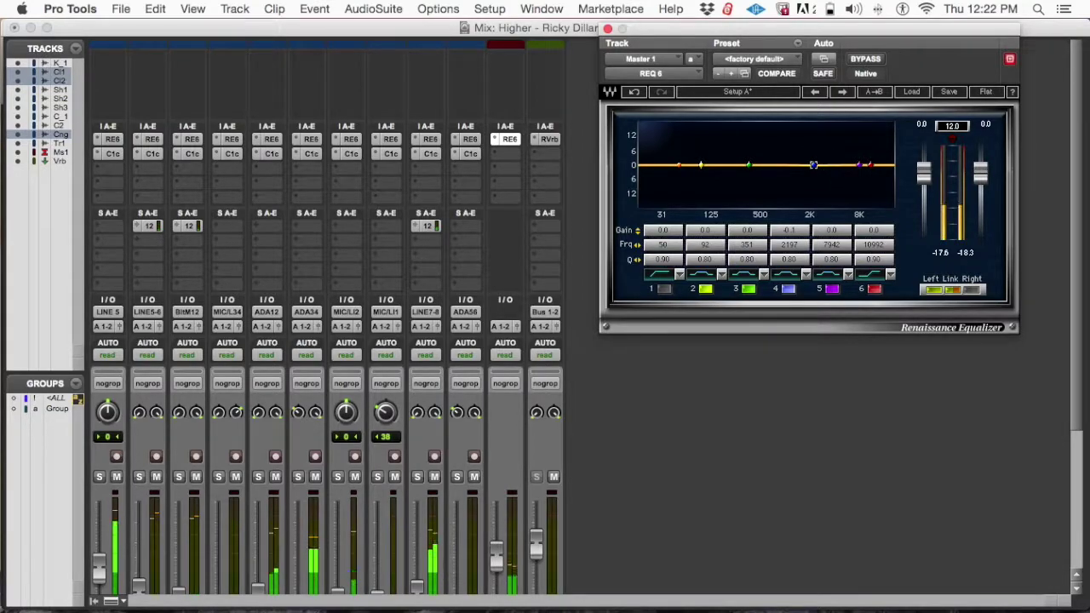
drag(813, 164, 855, 162)
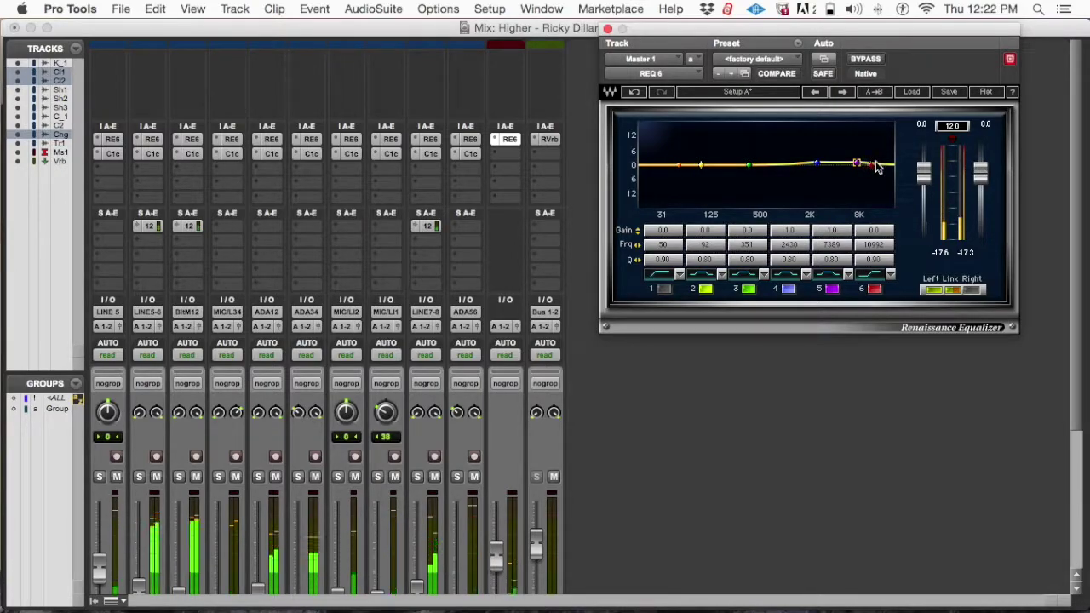
drag(876, 166, 877, 164)
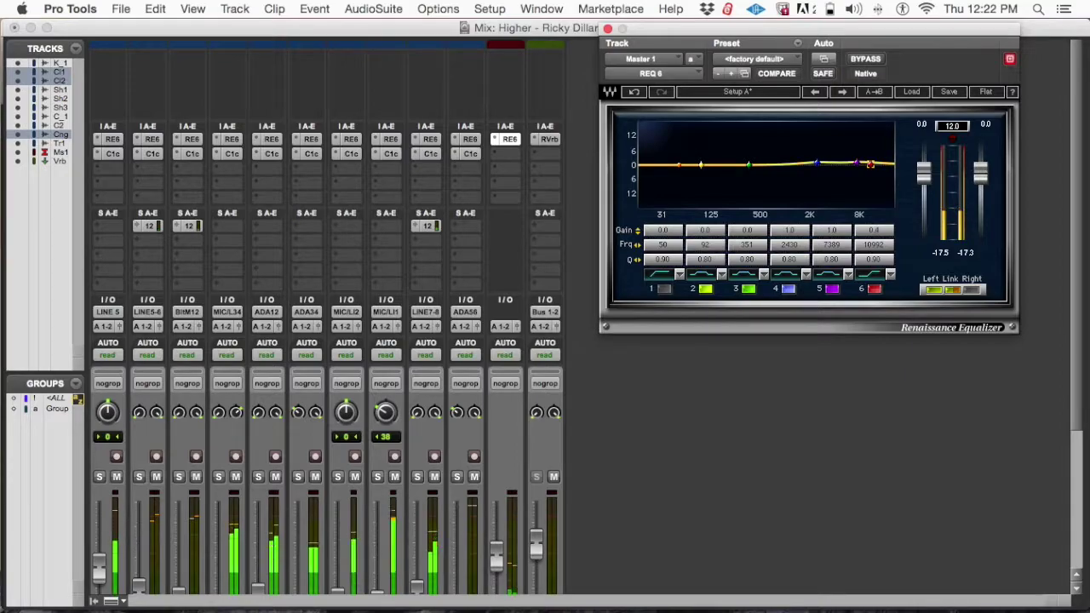
drag(856, 163, 857, 162)
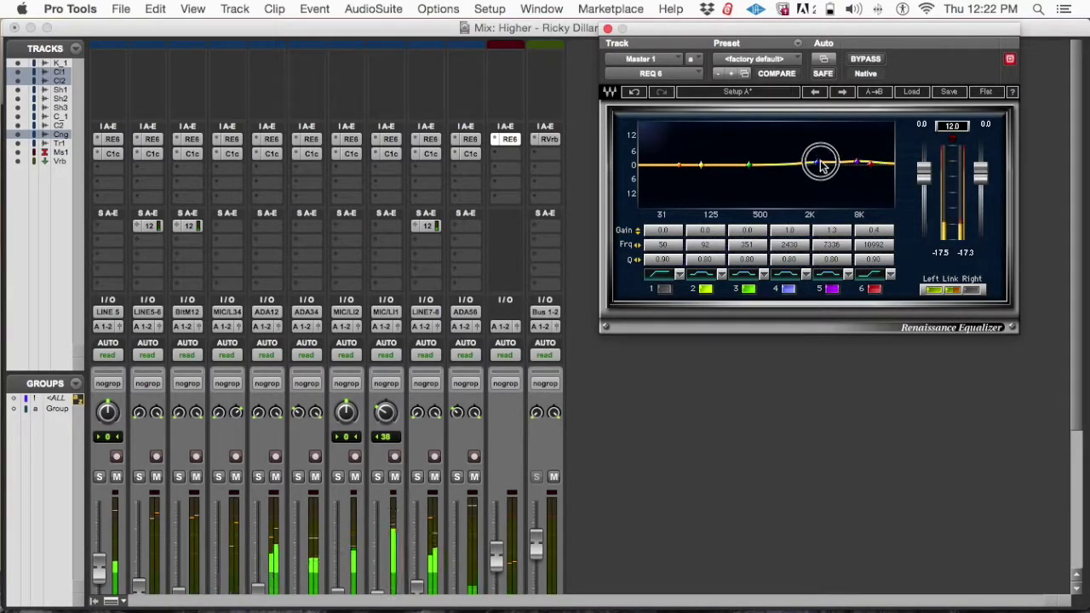
drag(819, 162, 850, 162)
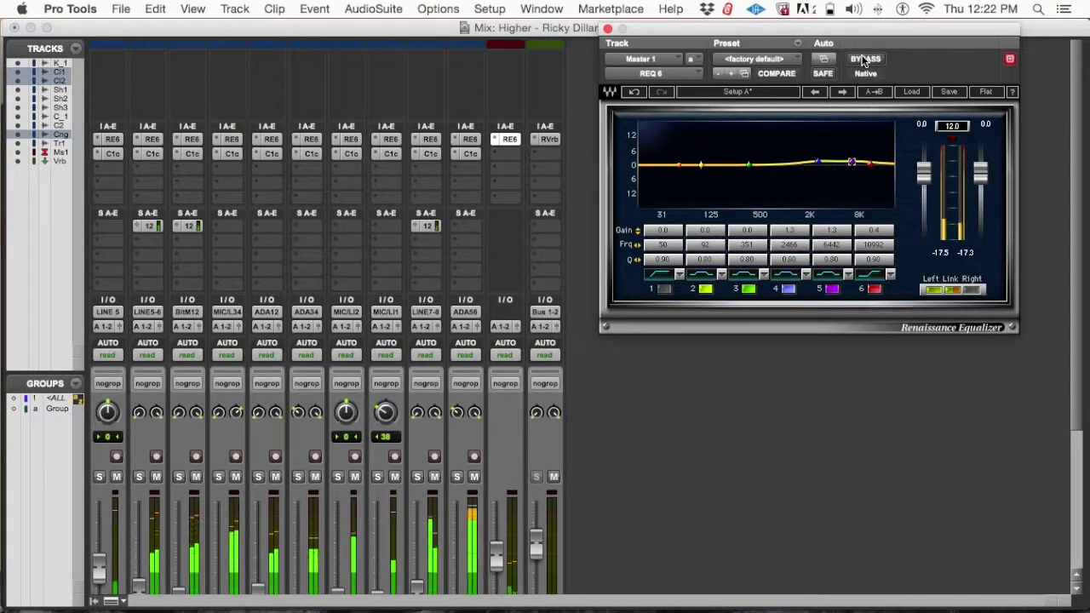
Compare the mix with and without the master EQ by toggling its bypass twice during playback
click(864, 60)
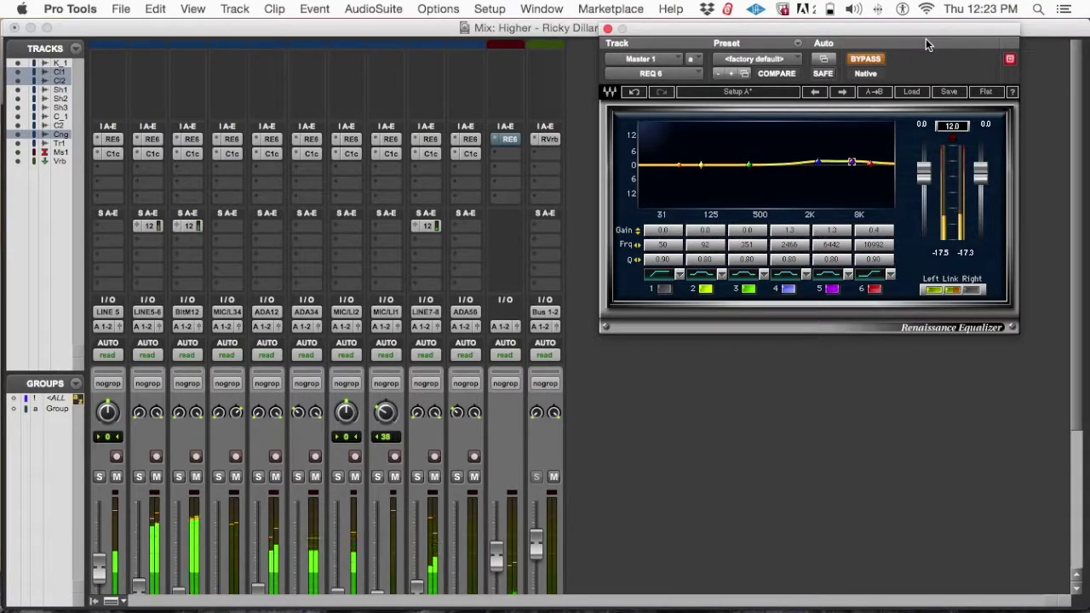
click(866, 60)
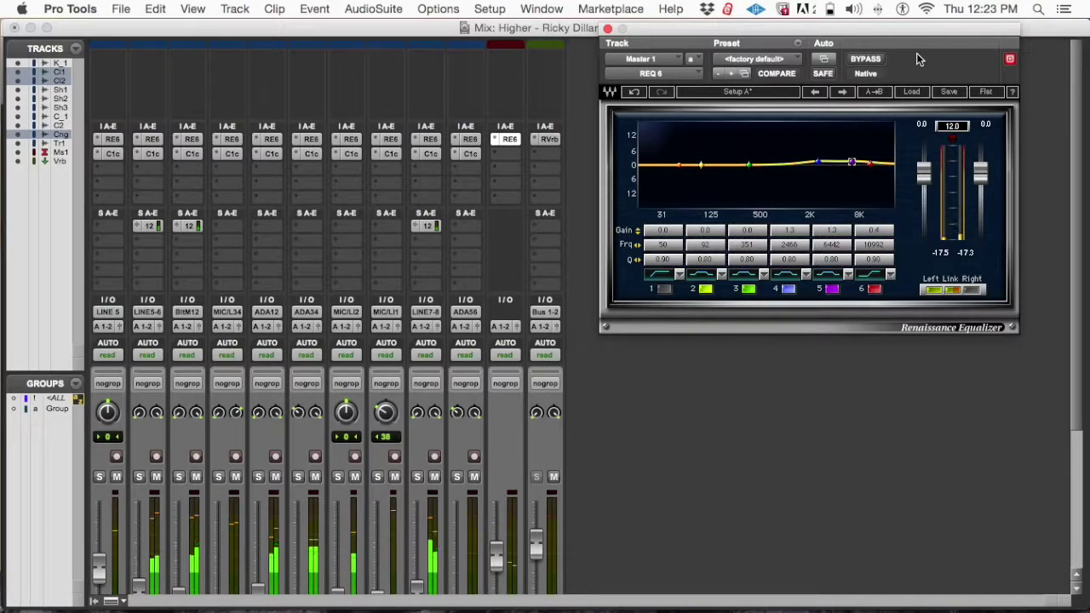
click(868, 61)
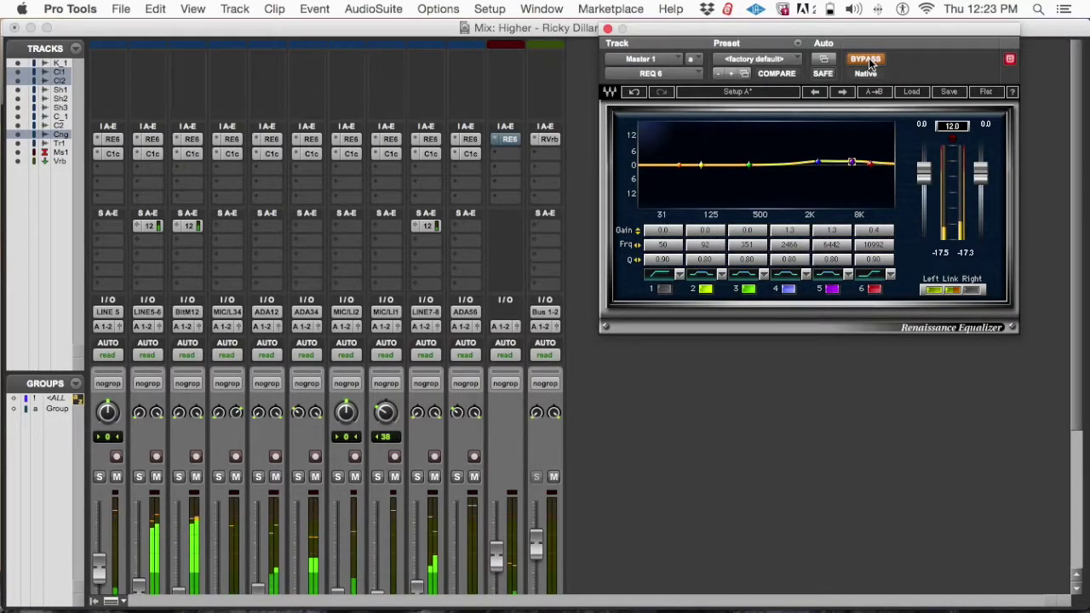
click(868, 59)
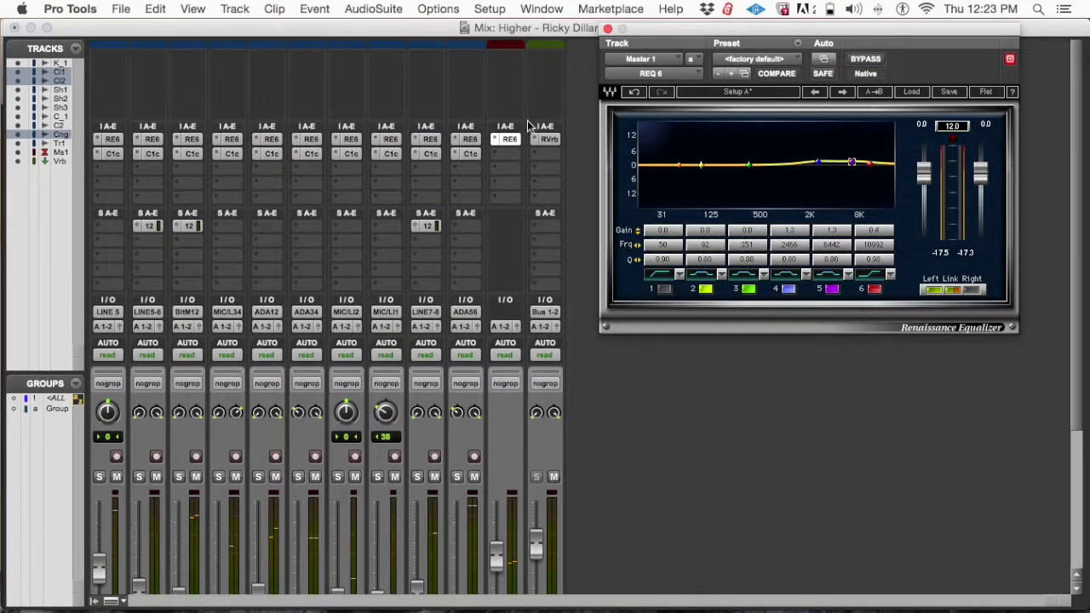
Reopen the Master 1 REQ 6 and set band 6 to 0.6 dB at about 13849 Hz
click(506, 138)
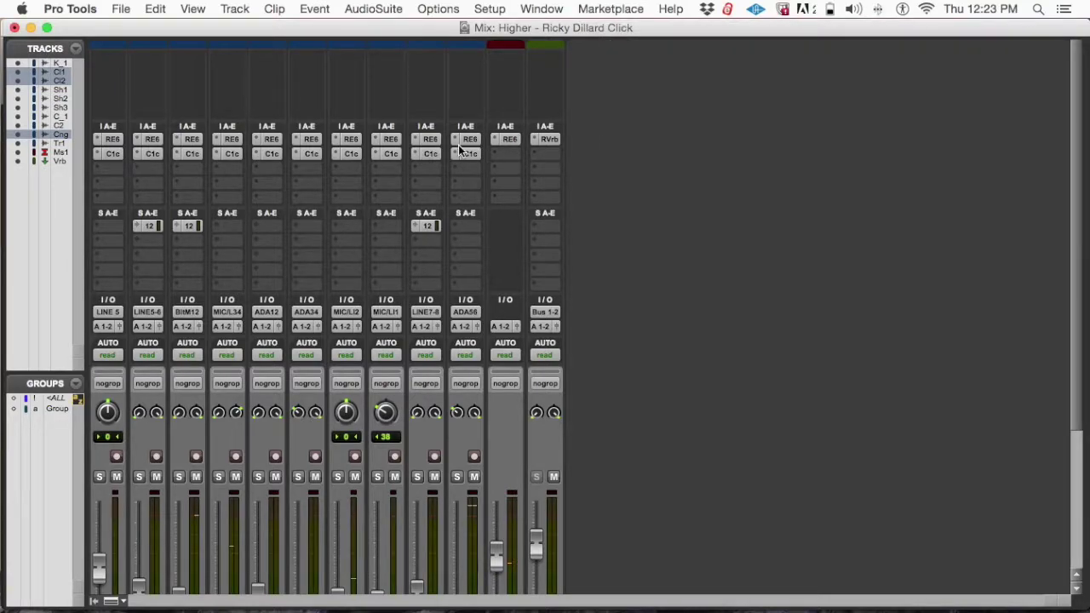
click(507, 140)
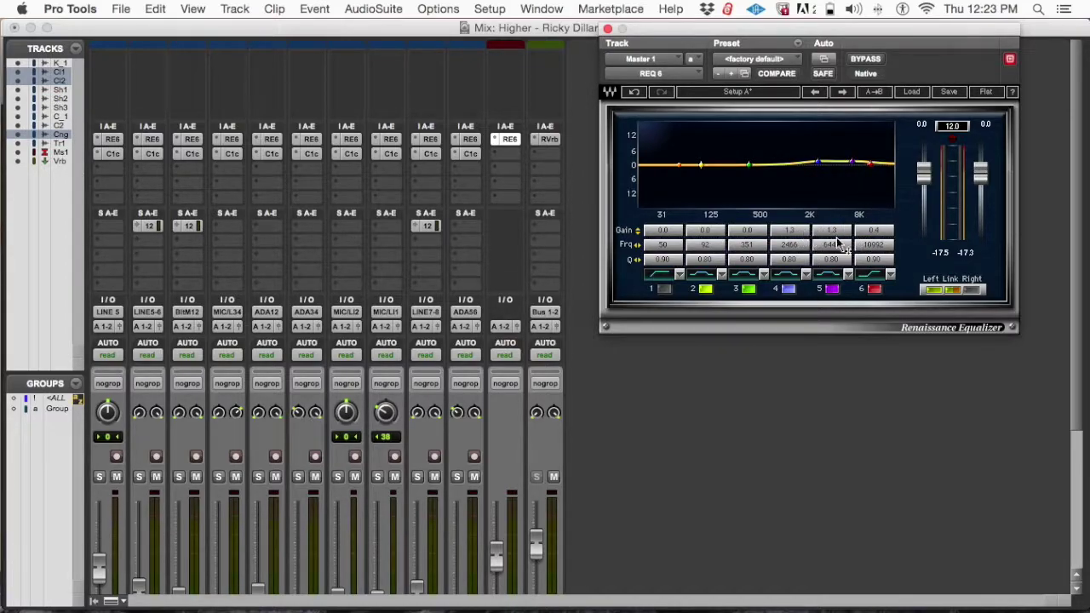
drag(873, 168, 877, 164)
Try small gain changes on REQ 6 band 3 between about 482 and 496 Hz while listening to the mix
drag(762, 164, 760, 165)
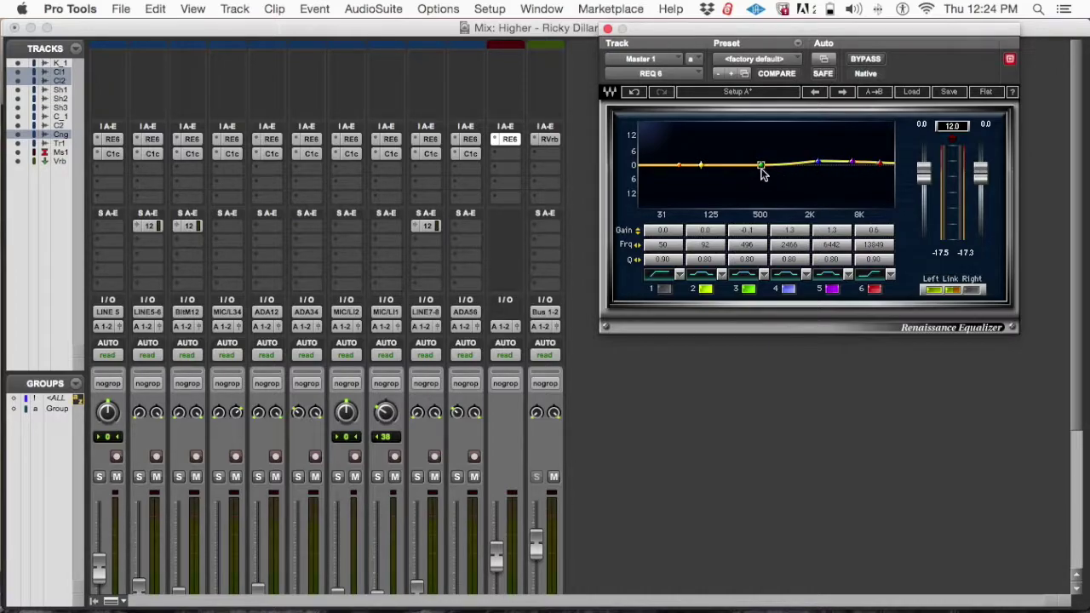
drag(760, 164, 761, 165)
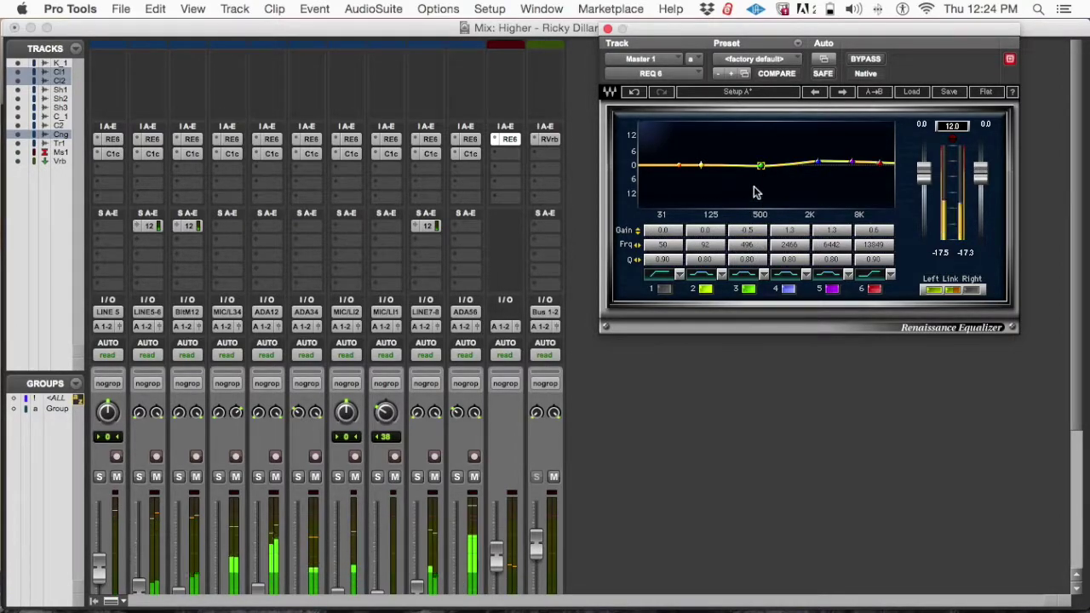
drag(761, 170, 760, 166)
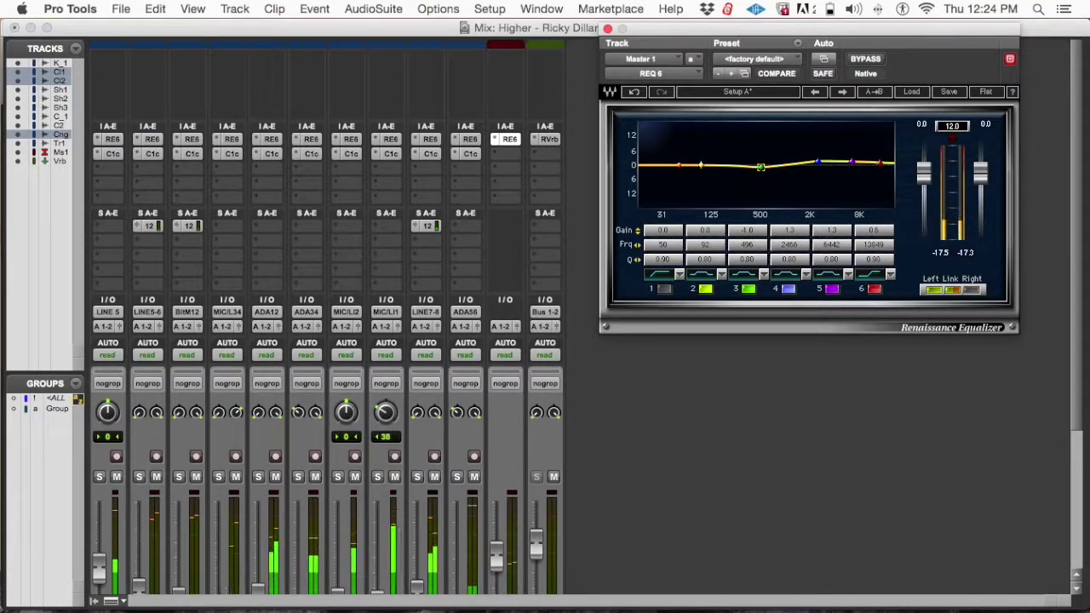
drag(763, 171, 759, 165)
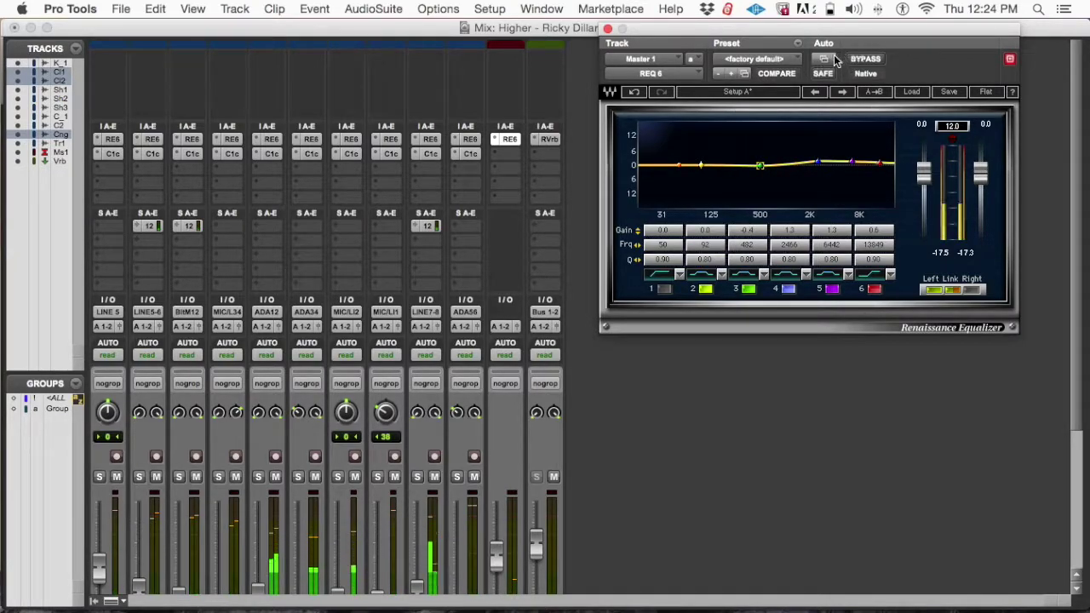
Undo the trial band 3 moves and set band 3 to -0.8 dB at about 455 Hz
click(630, 93)
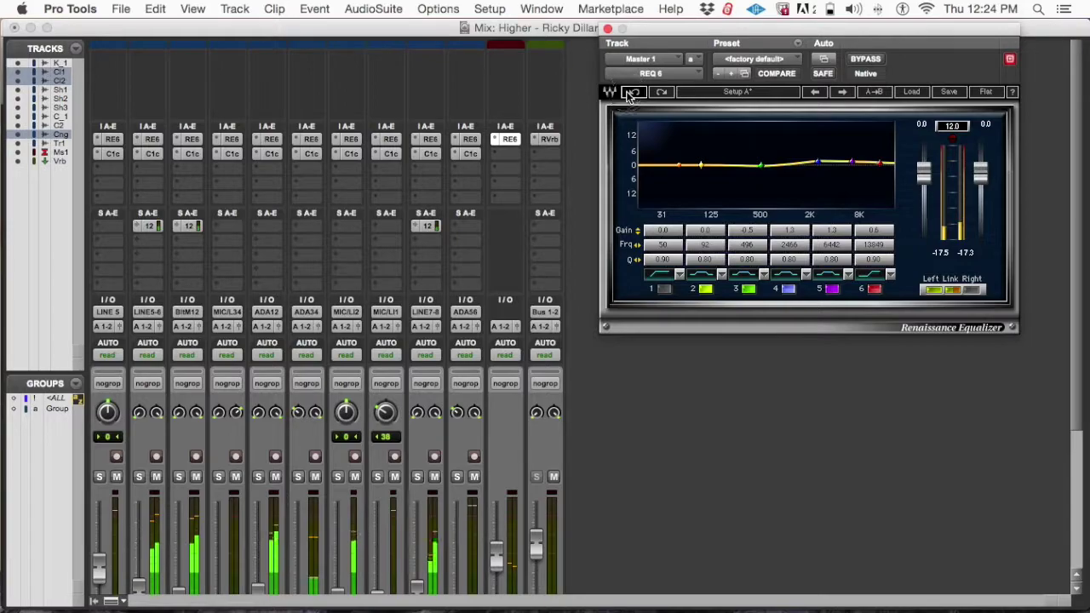
click(630, 93)
click(630, 93)
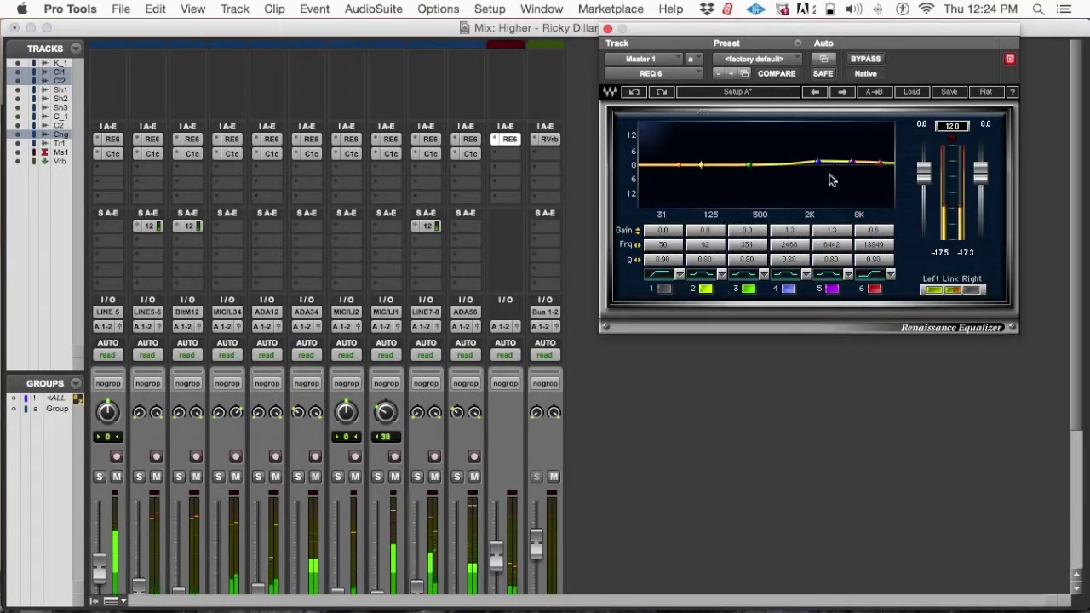
click(630, 93)
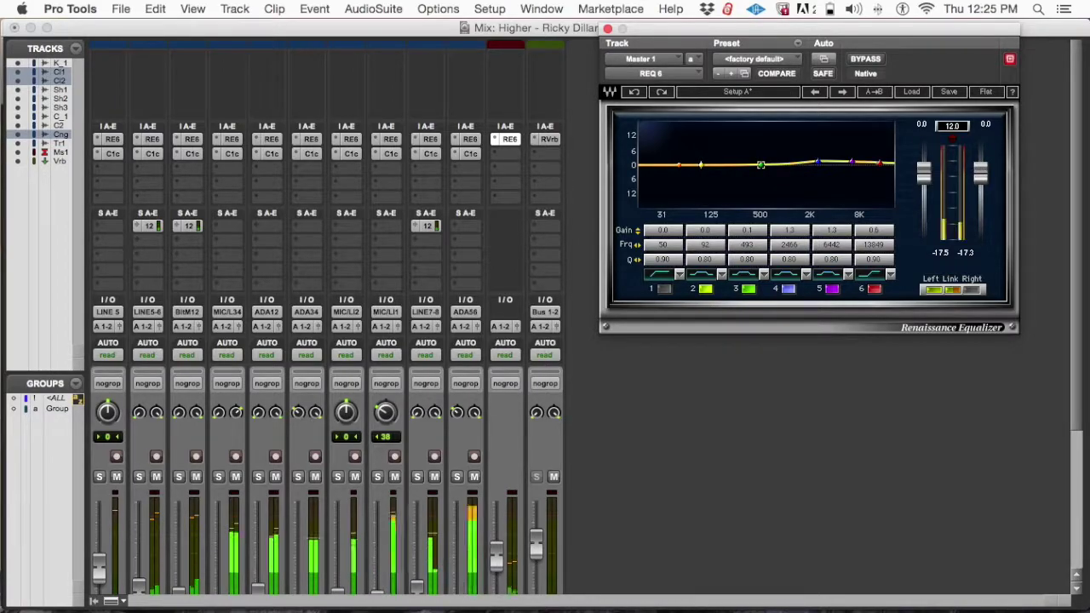
click(630, 92)
click(630, 92)
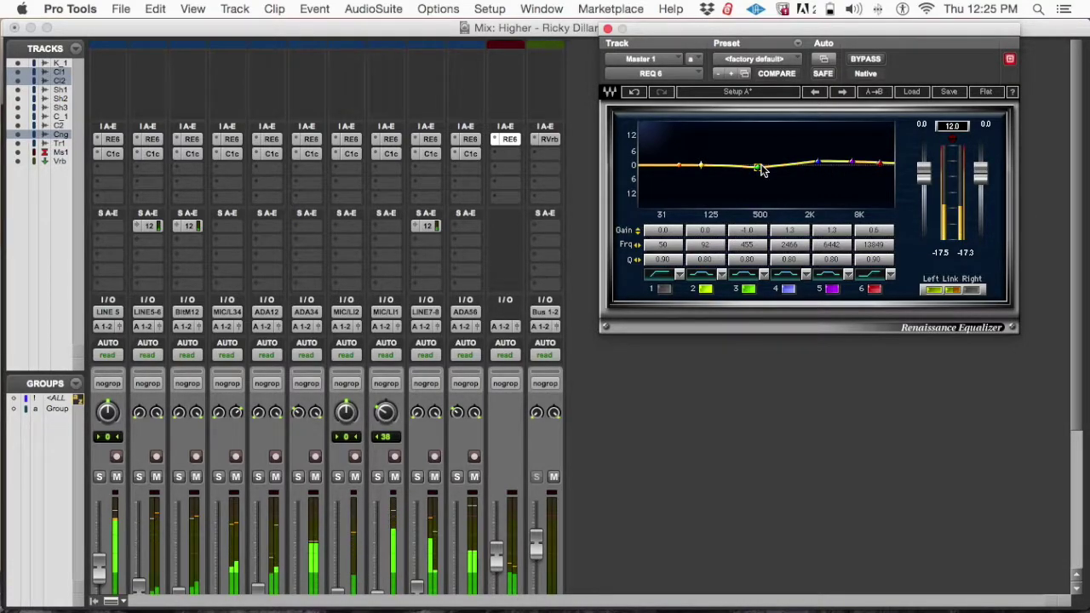
drag(761, 168, 757, 167)
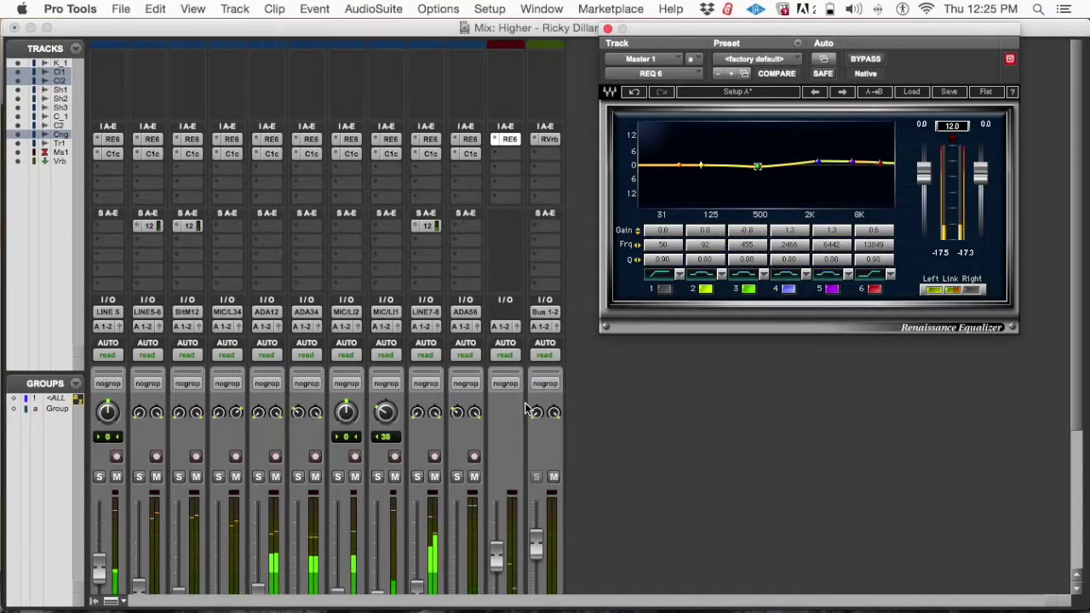
Enable REQ 6 band 1 as a low cut on the master at about 30 Hz, checking it during playback
scroll(526, 410, down, 5)
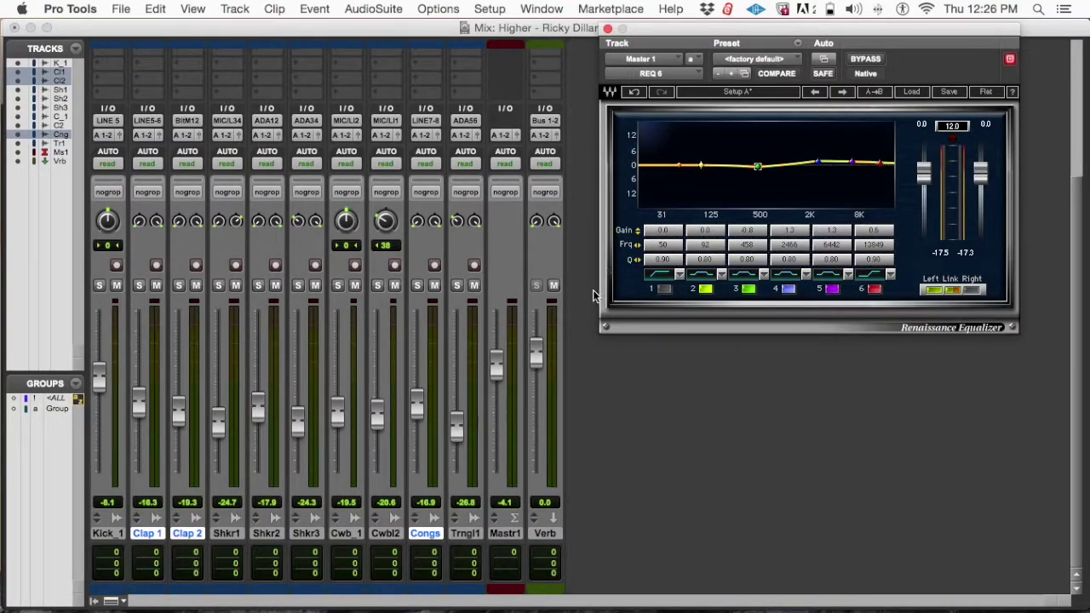
key(space)
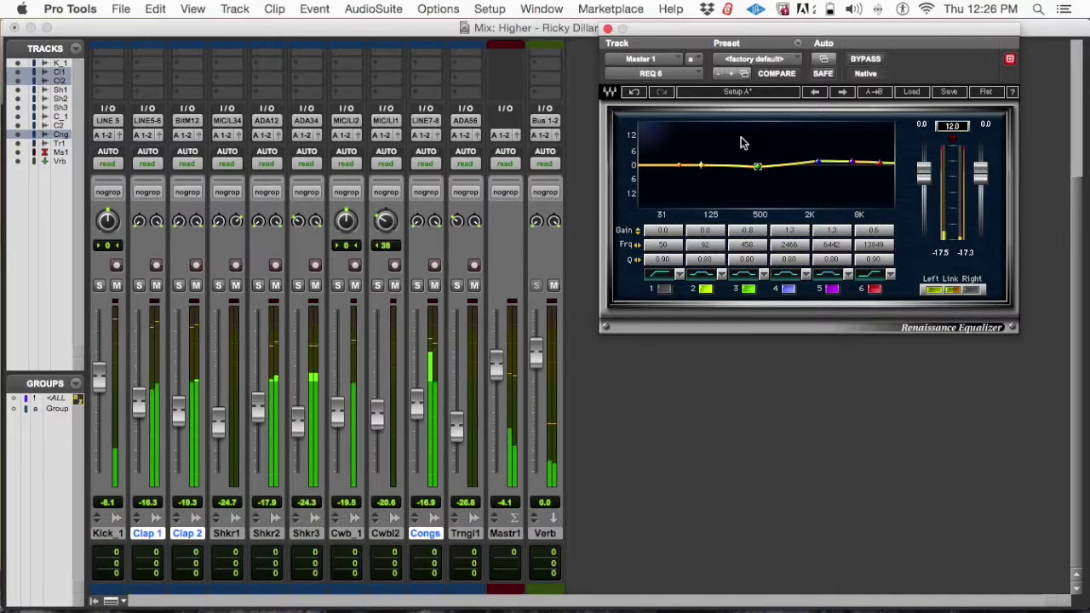
mouse_move(678, 164)
mouse_down()
mouse_move(657, 196)
mouse_move(650, 164)
mouse_move(656, 174)
mouse_move(681, 166)
mouse_move(663, 163)
mouse_up()
key(space)
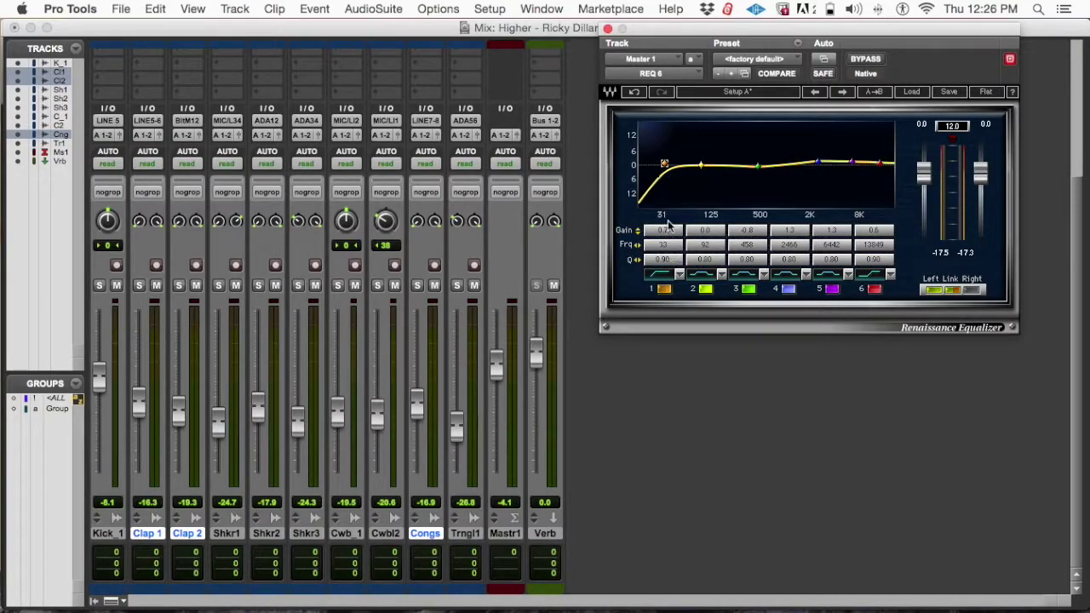
drag(664, 164, 661, 163)
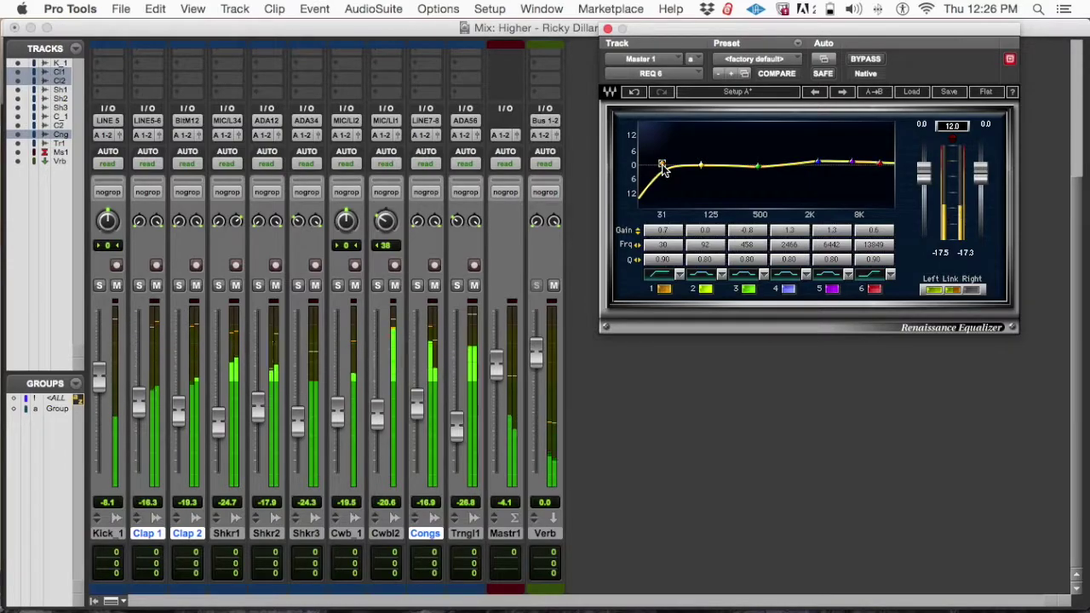
Insert the stereo C1 comp compressor after the EQ on the Master 1 track
scroll(509, 177, up, 5)
click(508, 154)
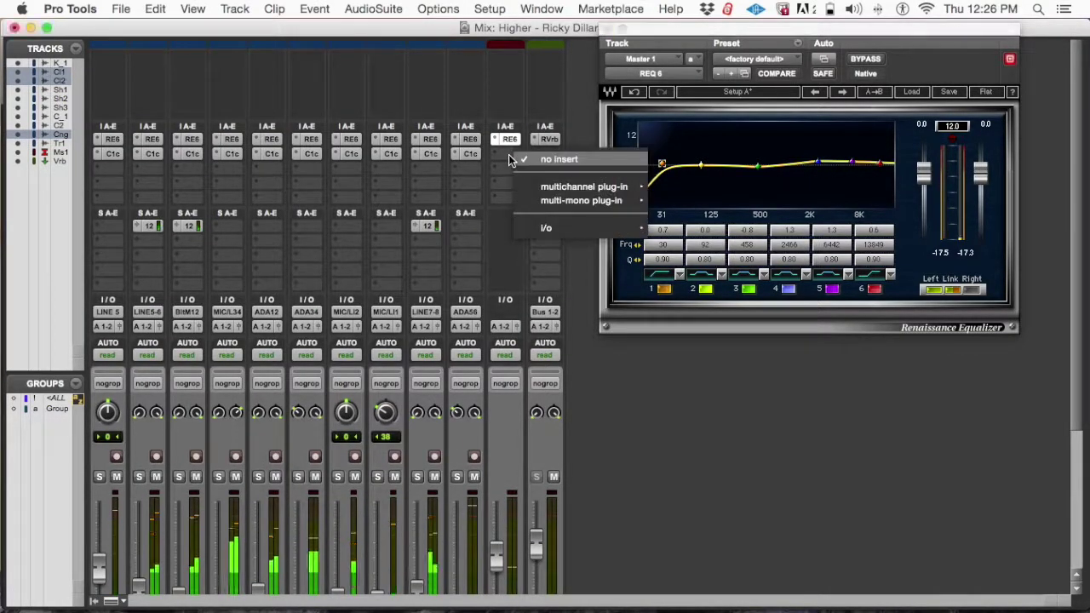
mouse_move(613, 187)
mouse_move(686, 205)
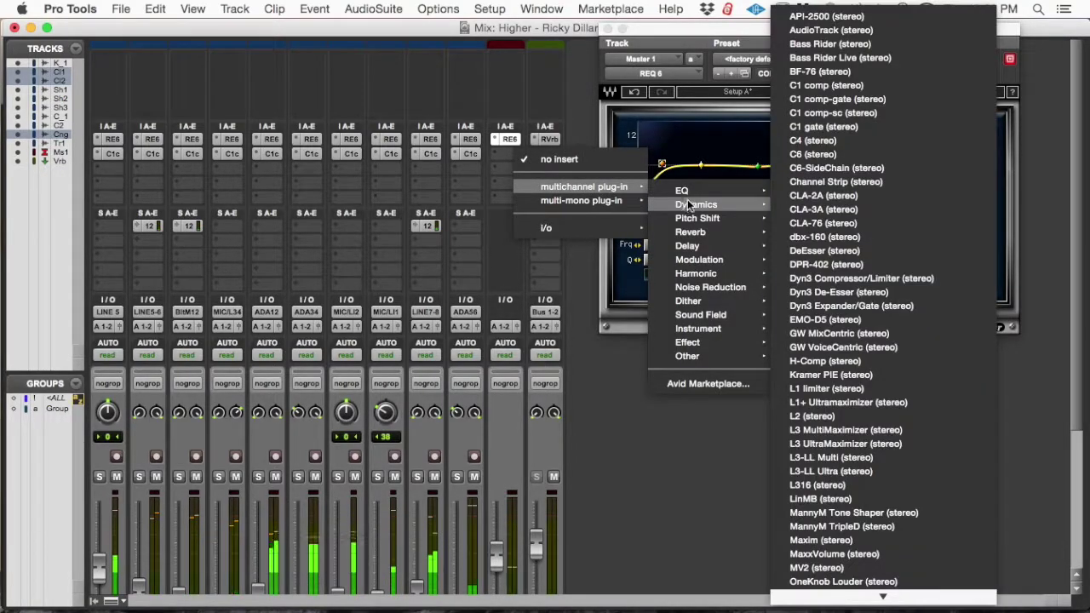
click(827, 86)
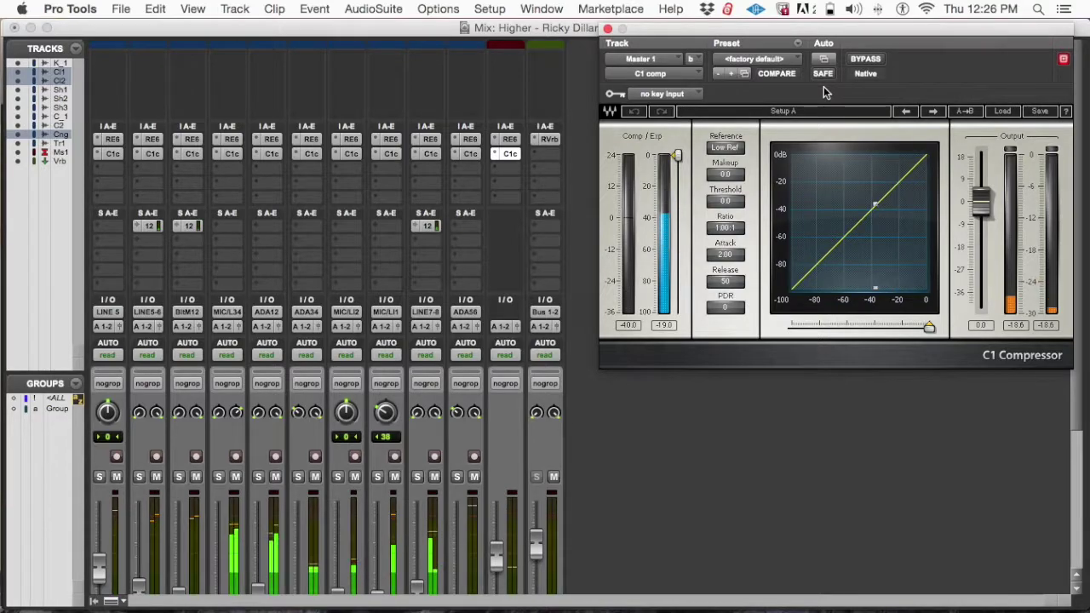
scroll(505, 318, down, 5)
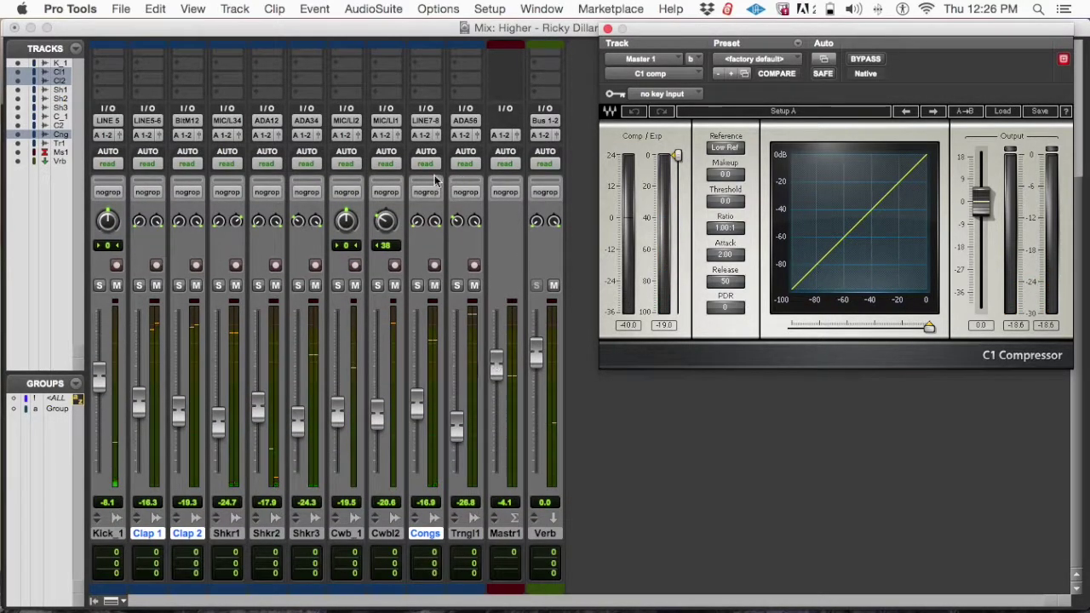
Lower the C1 compressor threshold on the Master 1 track to -20.6 while playing the mix
scroll(366, 170, up, 5)
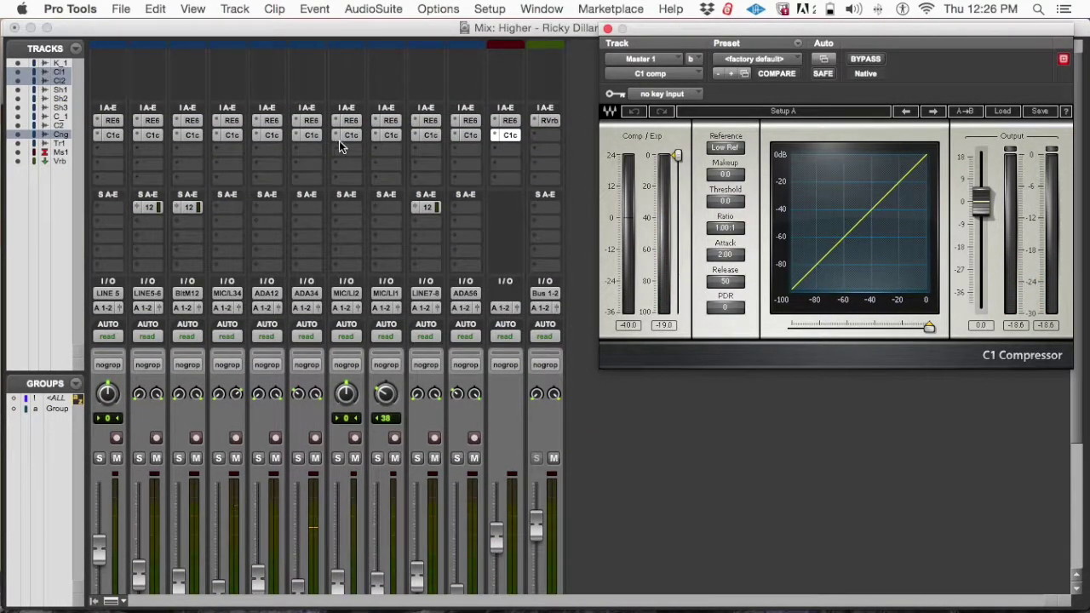
scroll(389, 168, down, 3)
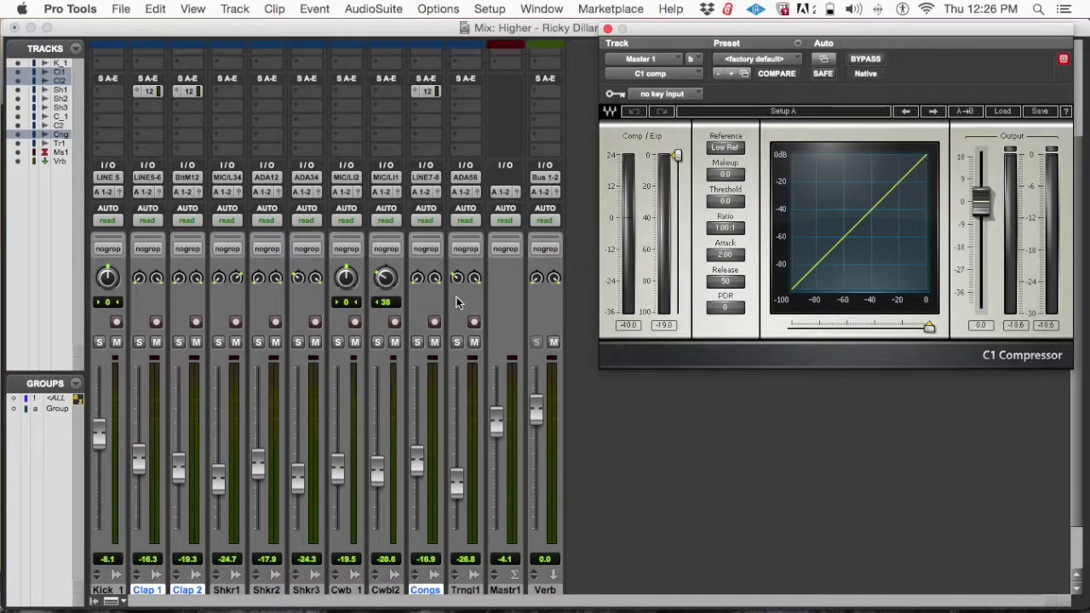
scroll(448, 297, up, 3)
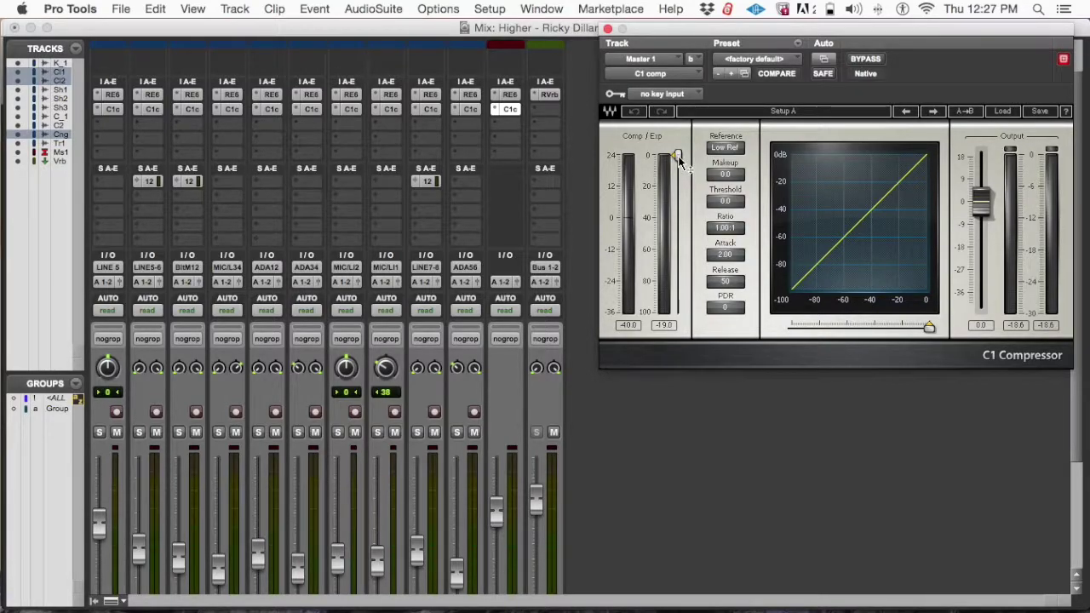
drag(678, 161, 678, 166)
key(space)
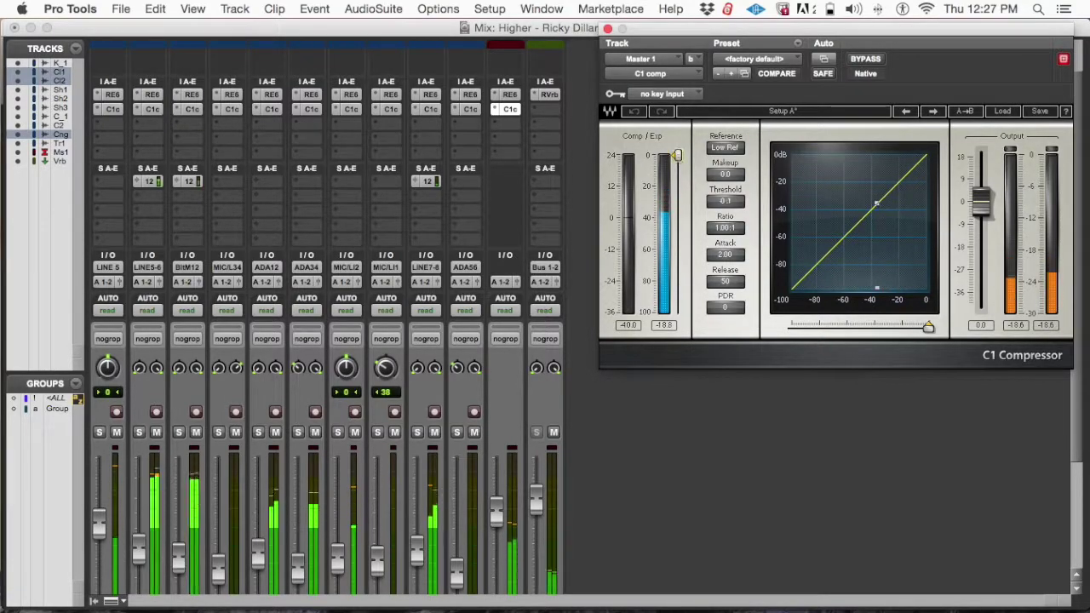
drag(678, 160, 677, 187)
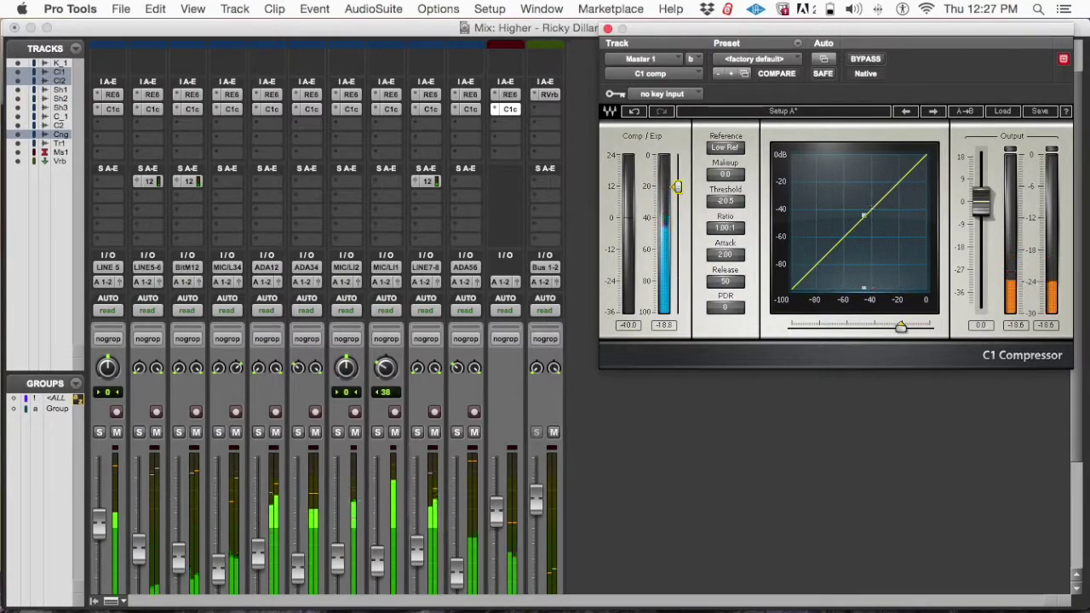
drag(677, 186, 678, 187)
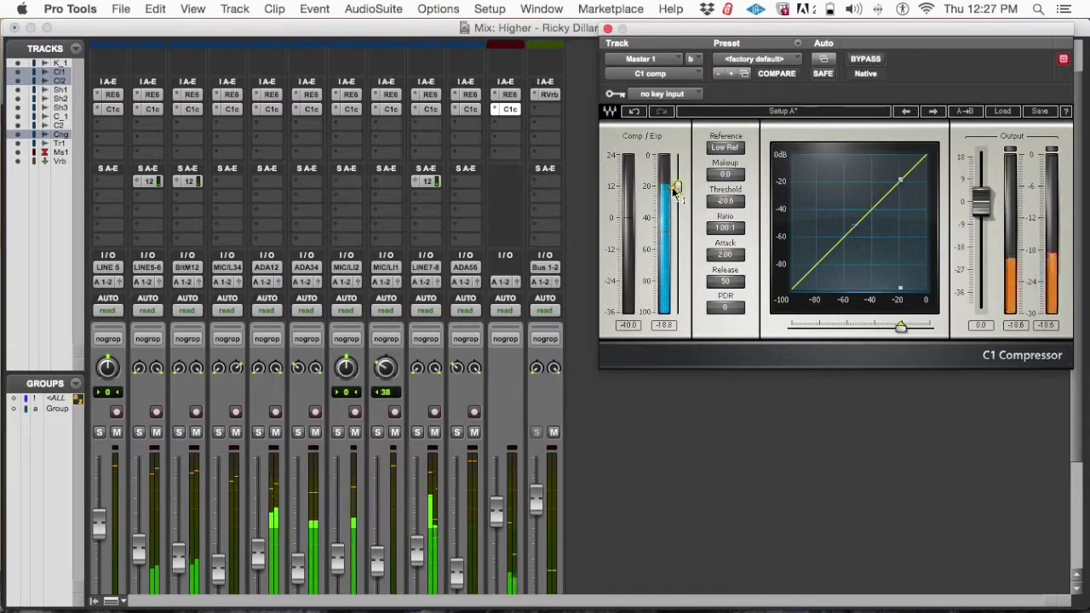
Set the master C1 ratio to 1.10:1 and reset the gain-reduction peak reading to check the compression
click(725, 226)
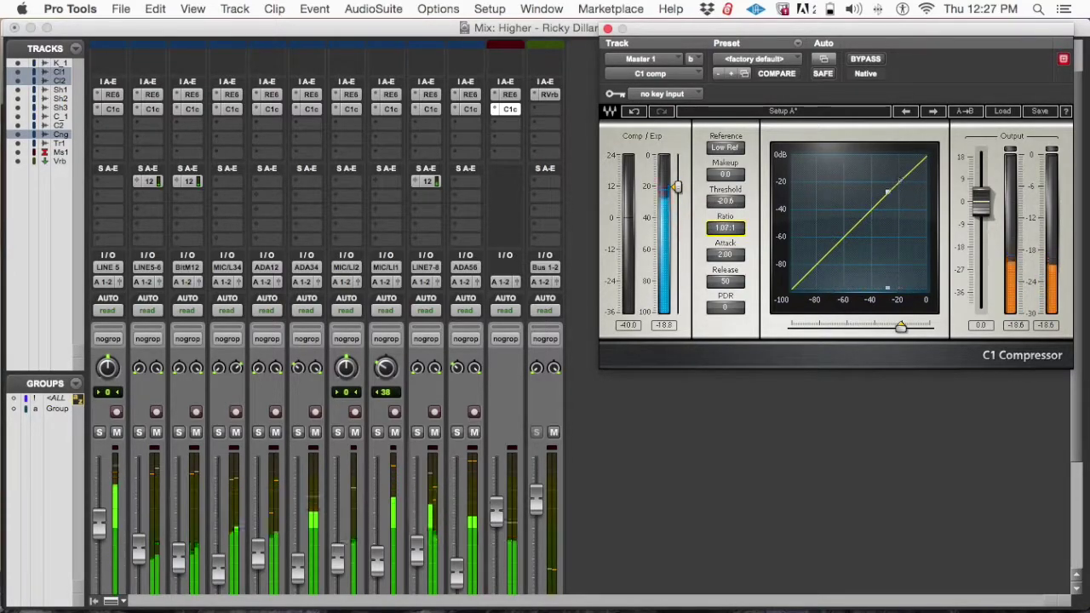
click(624, 325)
click(633, 329)
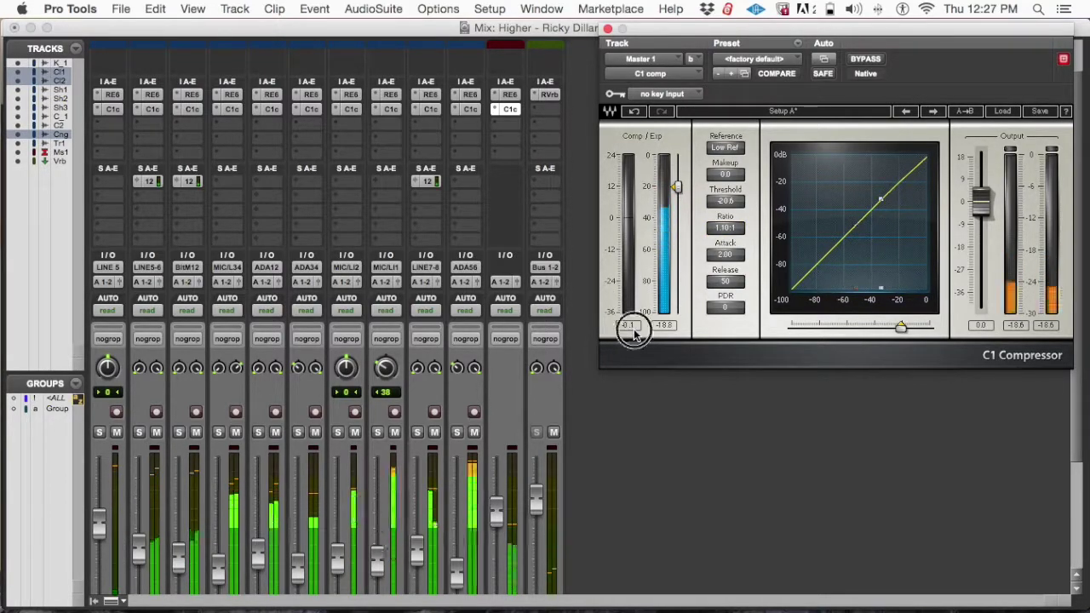
click(634, 327)
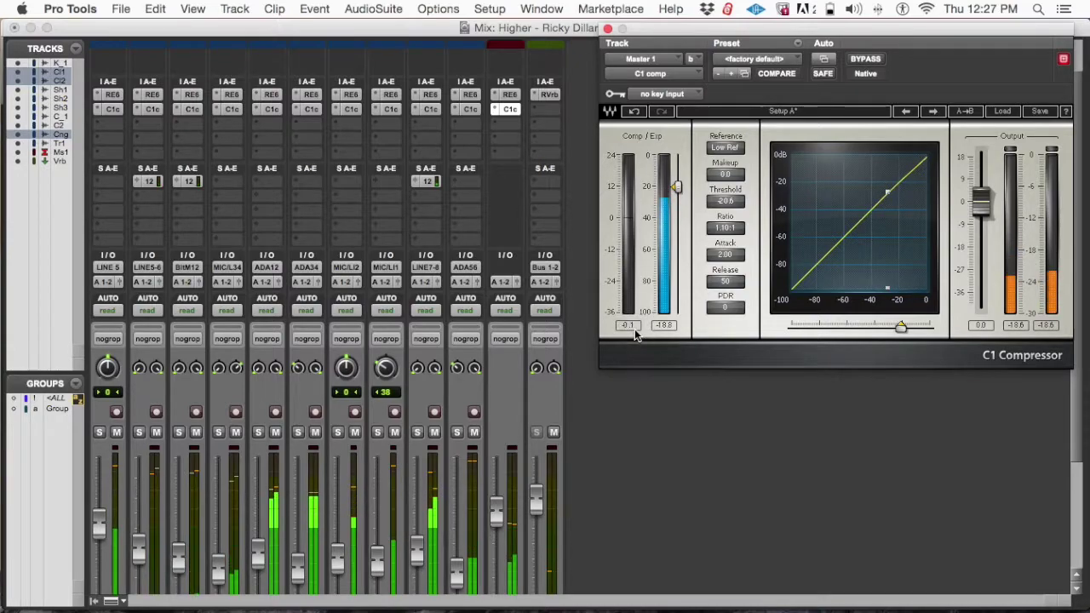
click(641, 327)
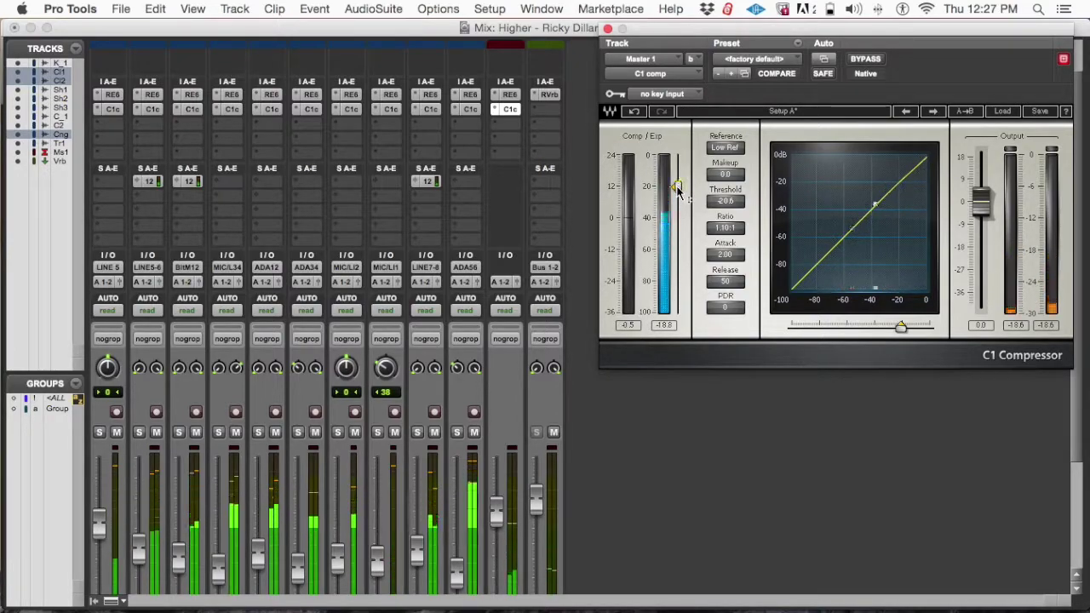
Lower the master C1 threshold to -26.3, reset the gain-reduction peak reading and stop playback
drag(679, 189, 678, 198)
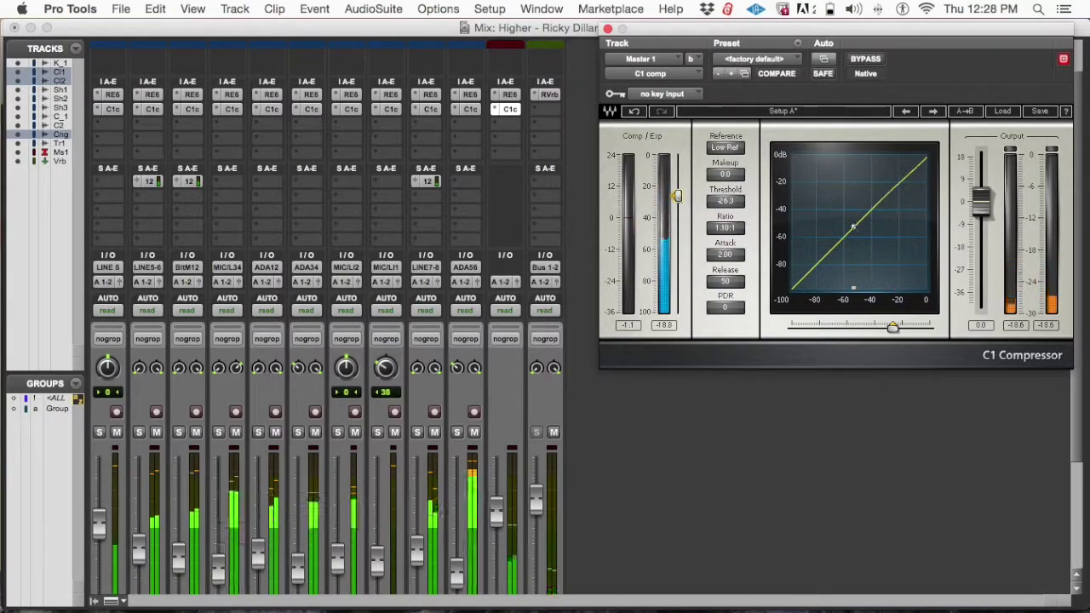
click(631, 325)
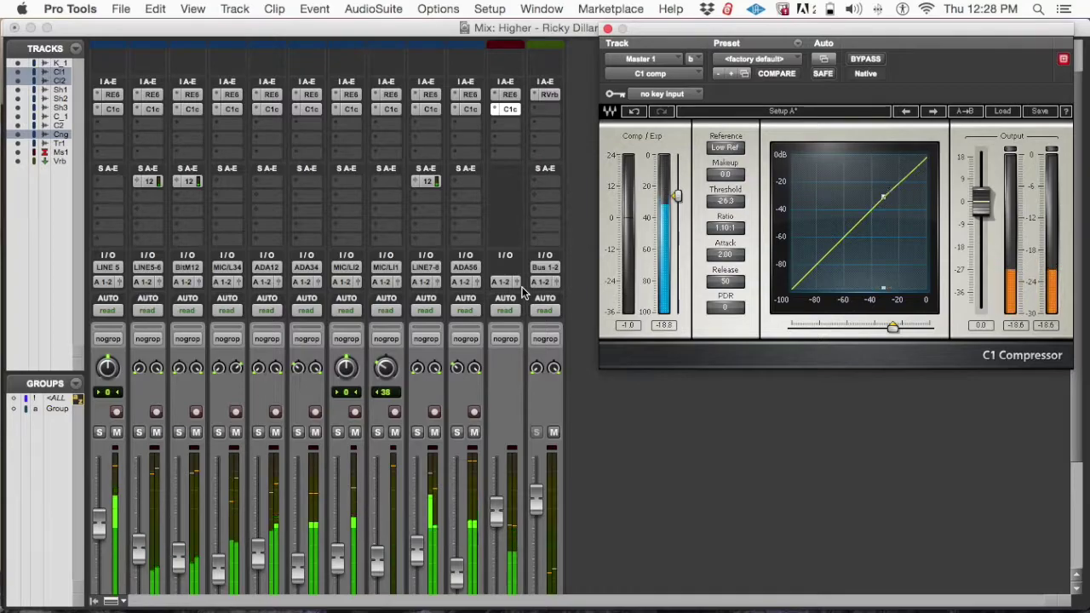
key(space)
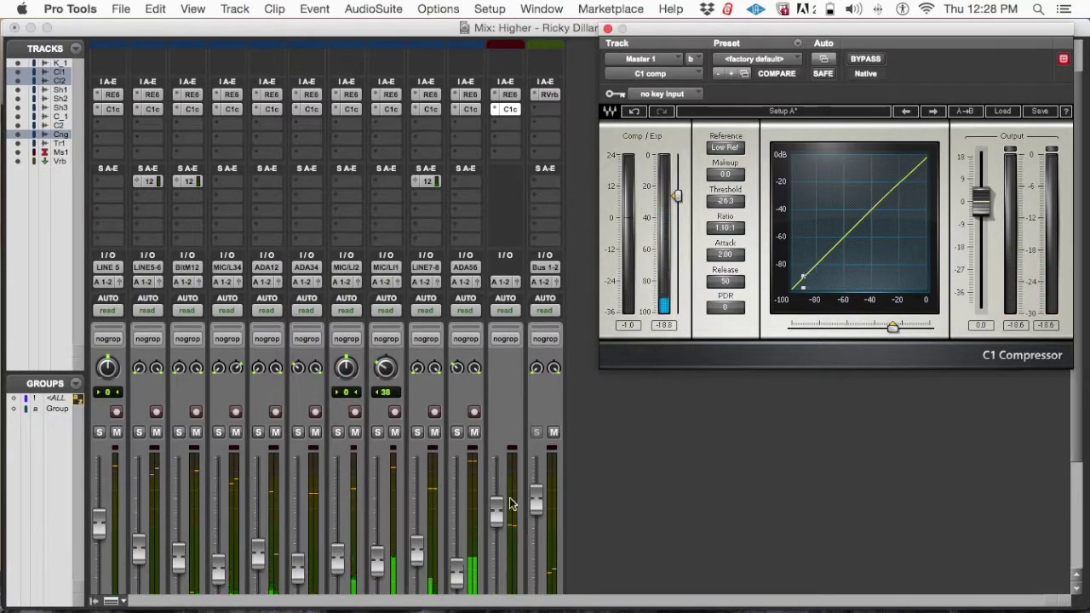
click(725, 173)
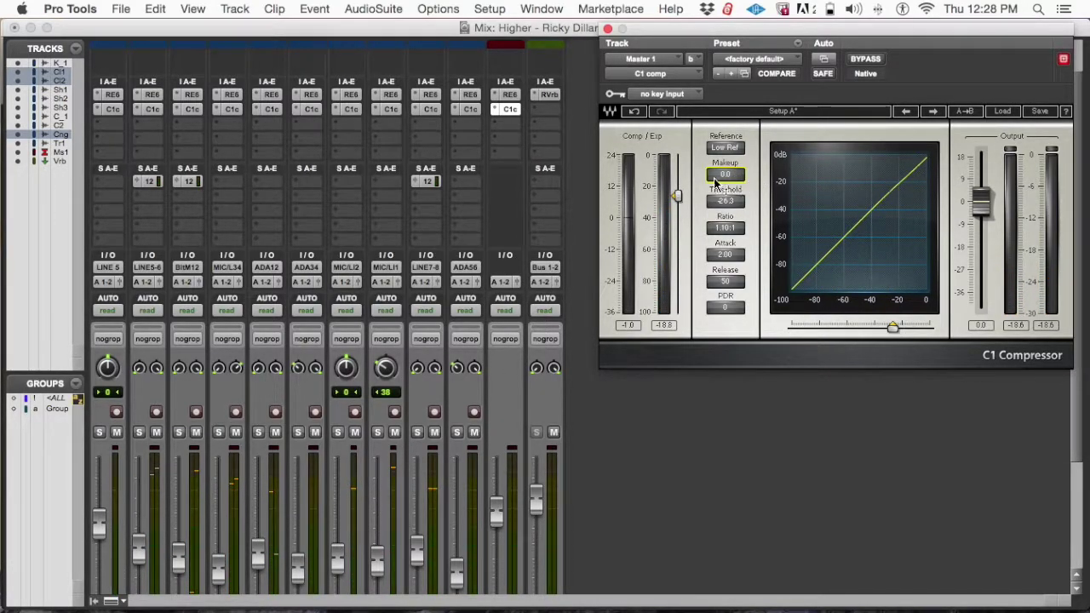
Insert the stereo L2 limiter in the fourth insert slot of Master 1 and place its window beside the mixer channels
click(504, 135)
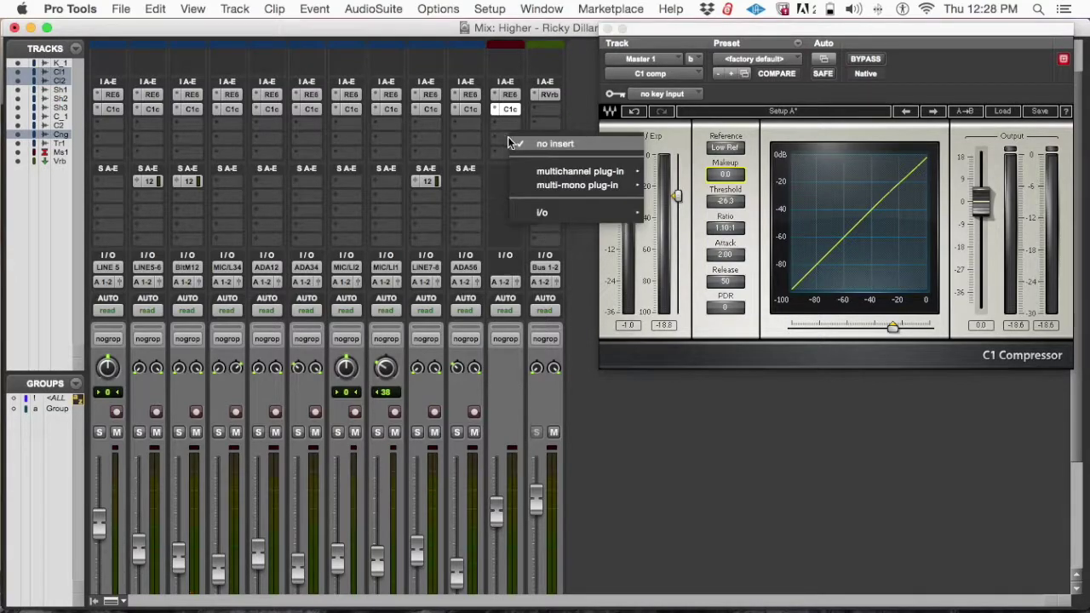
mouse_move(622, 175)
mouse_move(714, 194)
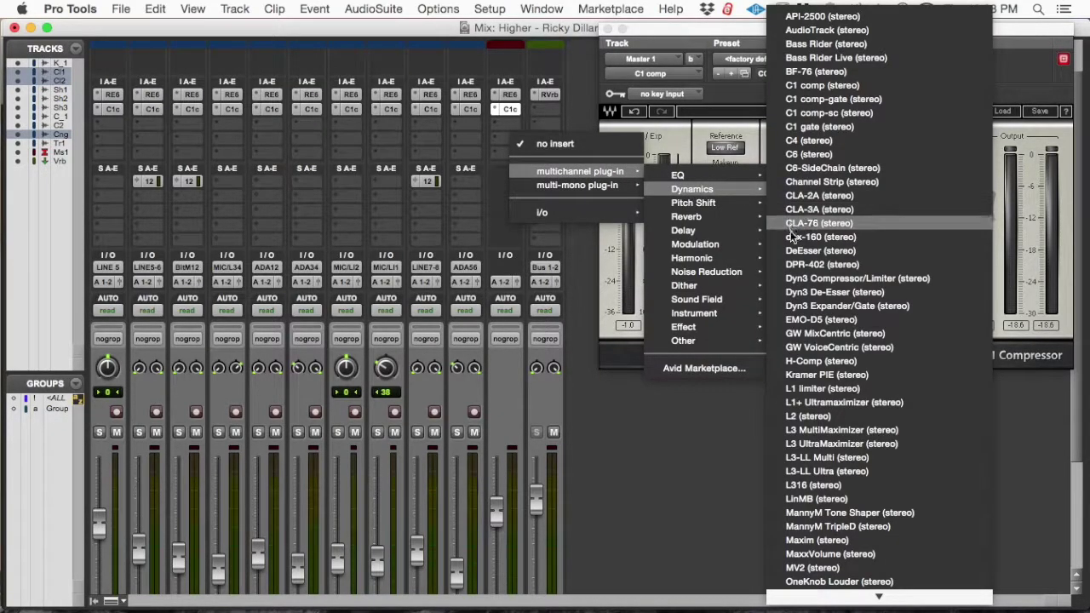
click(816, 415)
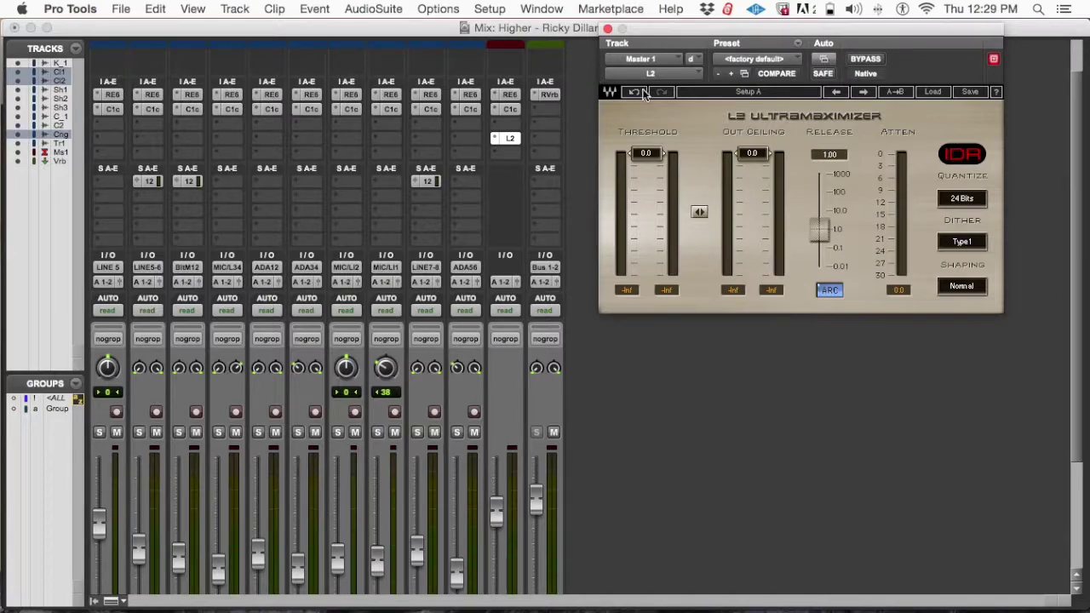
drag(781, 32, 797, 49)
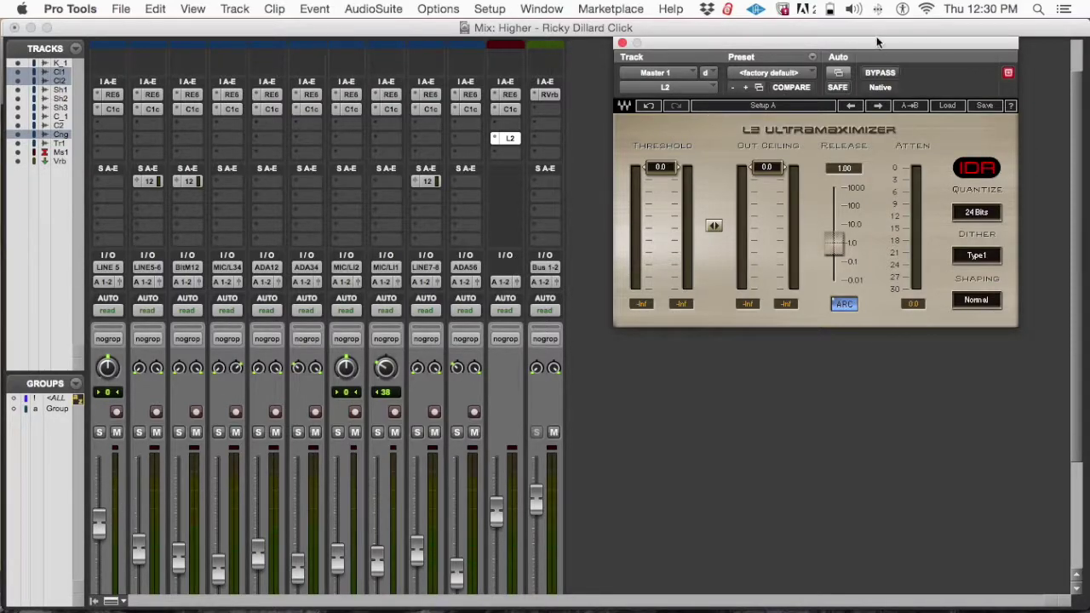
drag(876, 41, 849, 60)
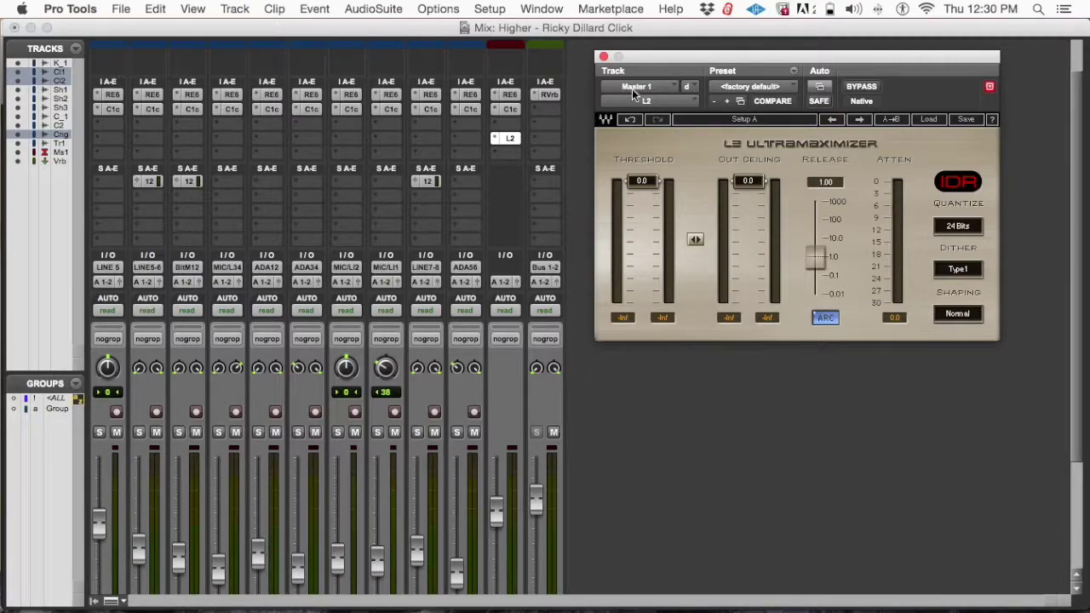
Set the L2 out ceiling to -0.1 and lower its threshold to -1.0 while playing the mix
key(space)
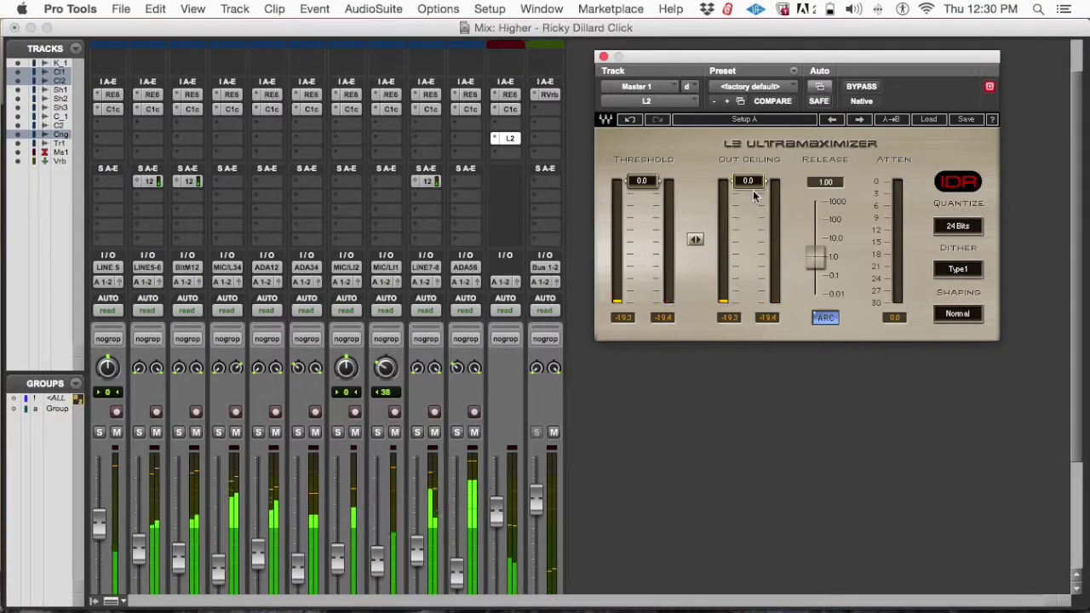
drag(746, 183, 748, 184)
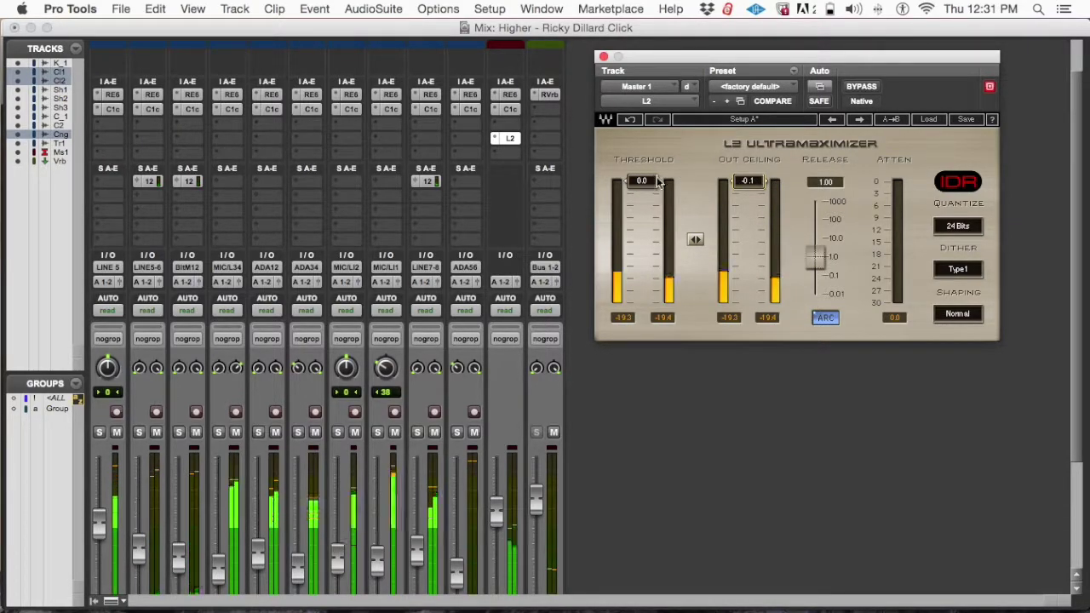
drag(651, 183, 651, 214)
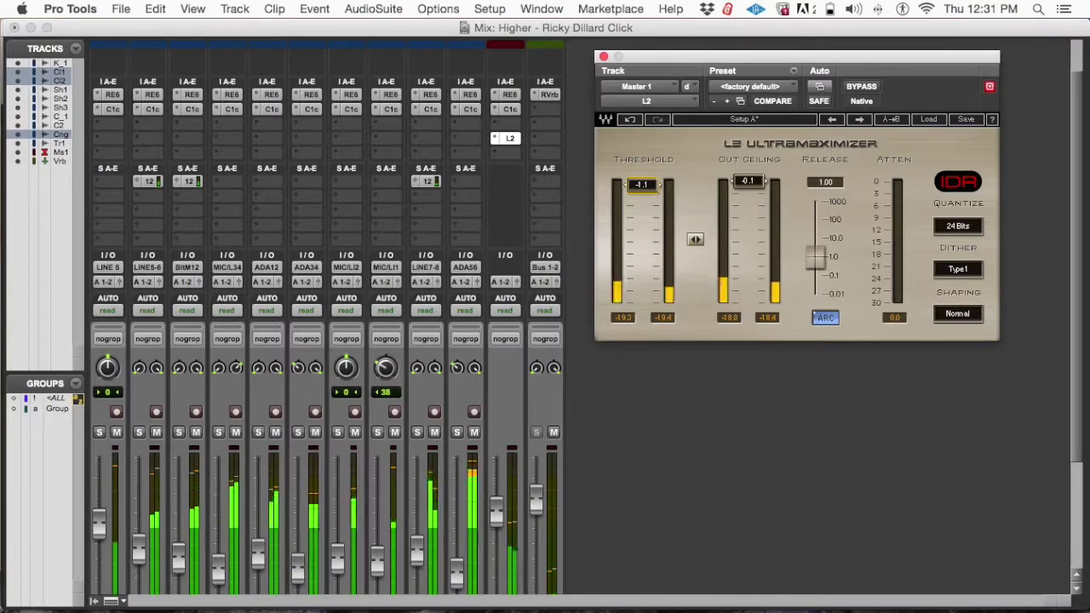
scroll(523, 394, down, 3)
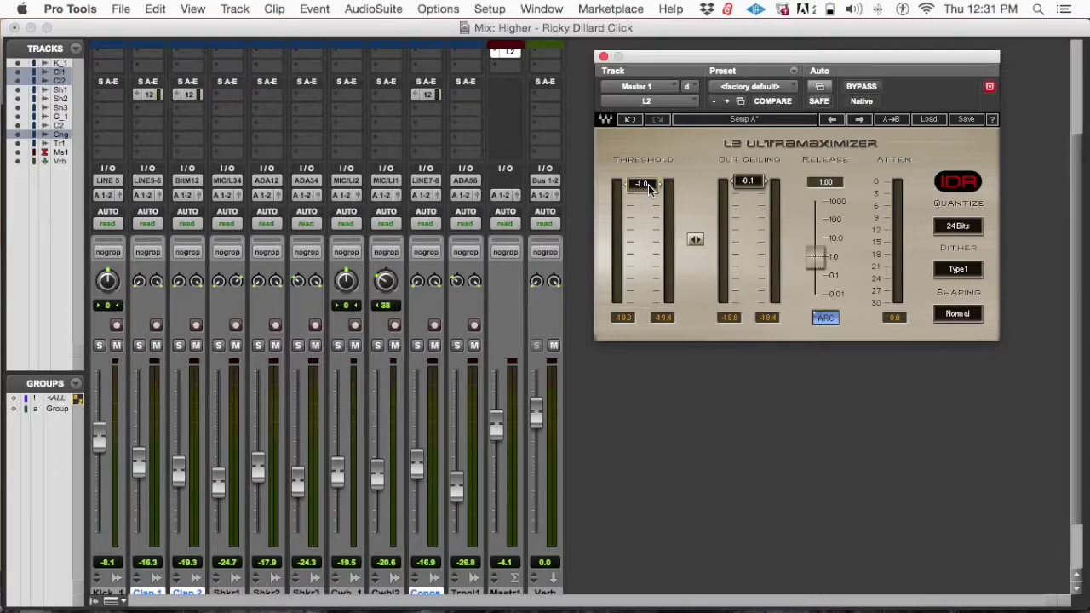
Compare L2 thresholds between 0.0 and about -4.1 during playback, and set the threshold to -6.3
drag(647, 184, 647, 175)
key(space)
drag(645, 188, 647, 198)
key(space)
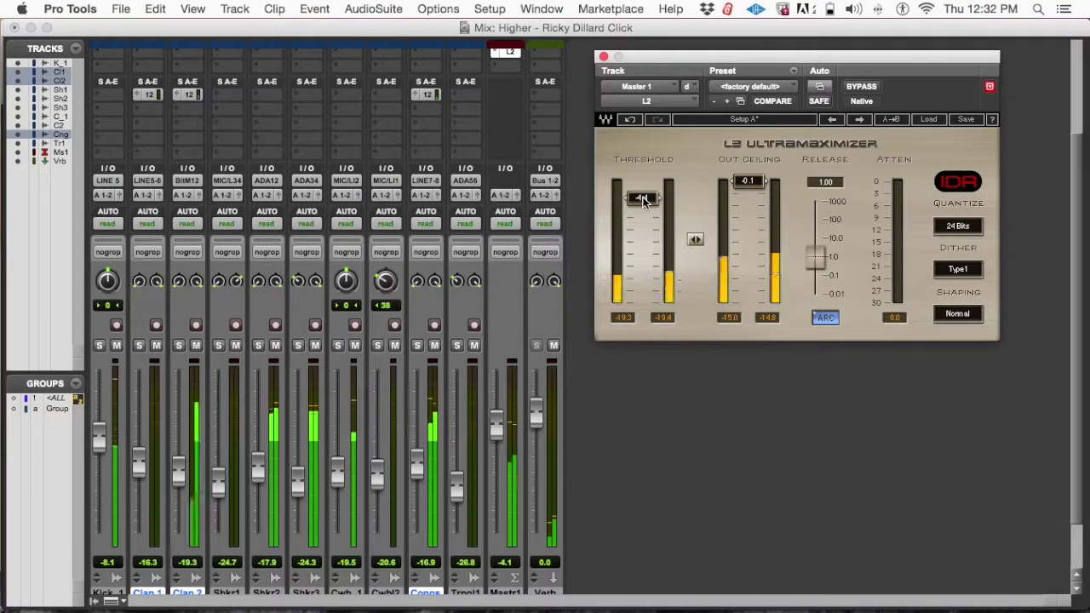
drag(642, 198, 645, 184)
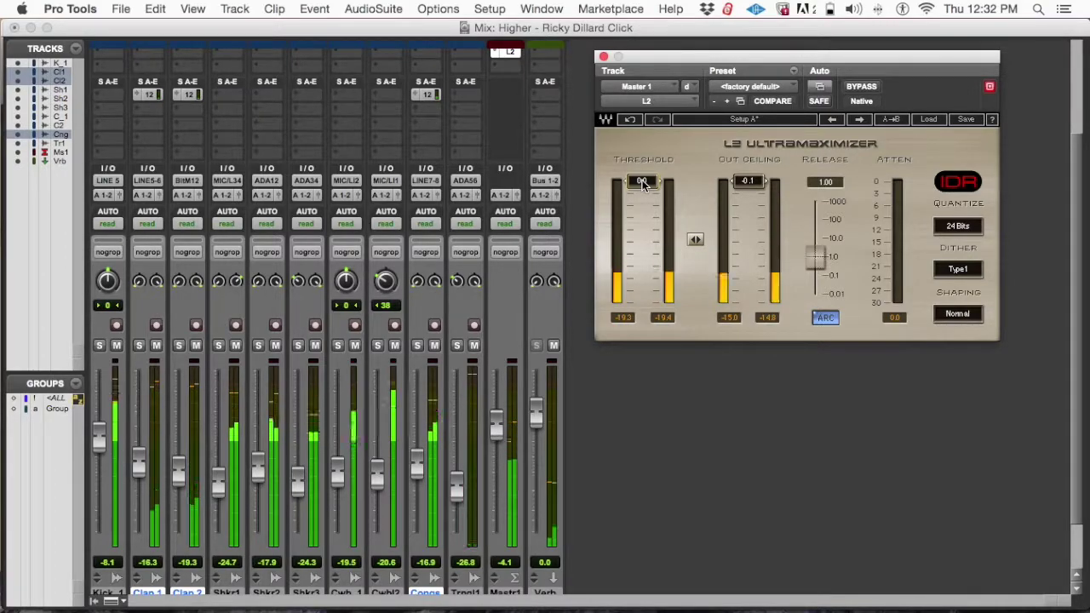
drag(642, 182, 644, 208)
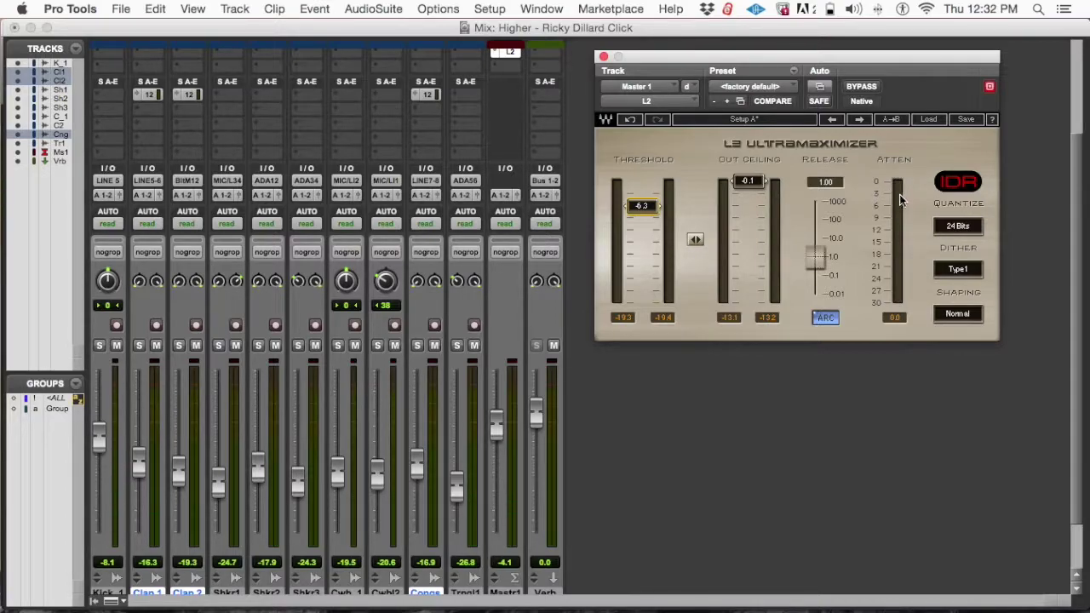
click(652, 214)
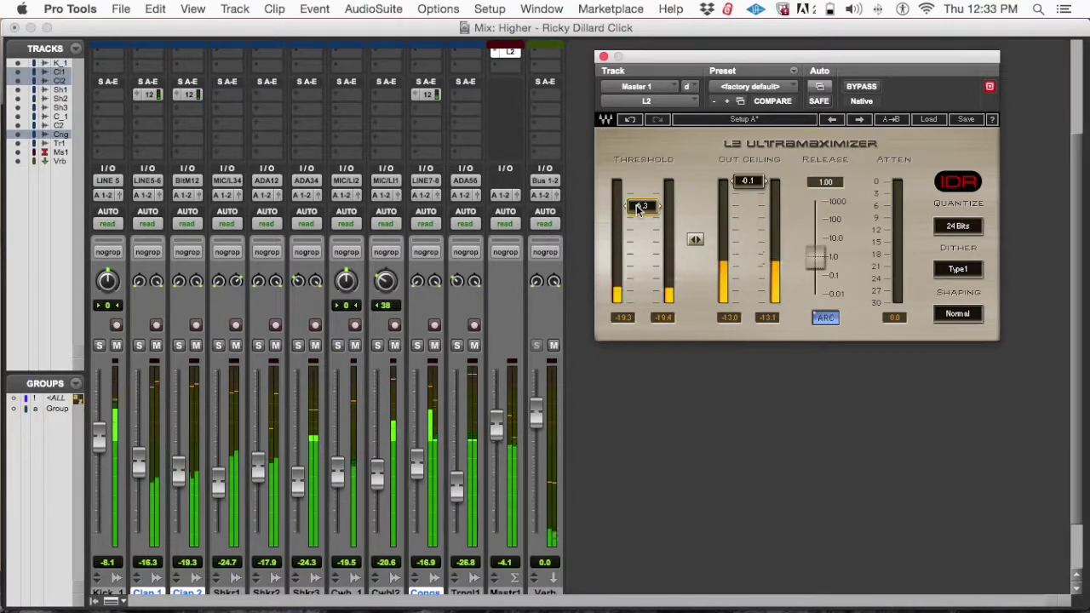
Close the L2 plug-in window and view the track clips more closely in the Edit window during playback
key(super+equal)
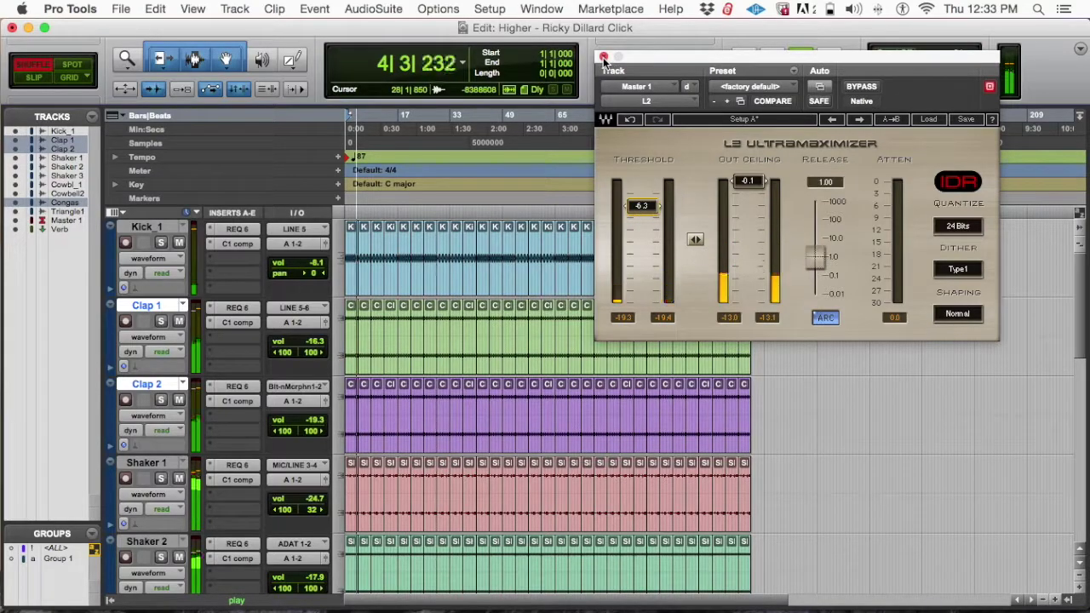
key(super+w)
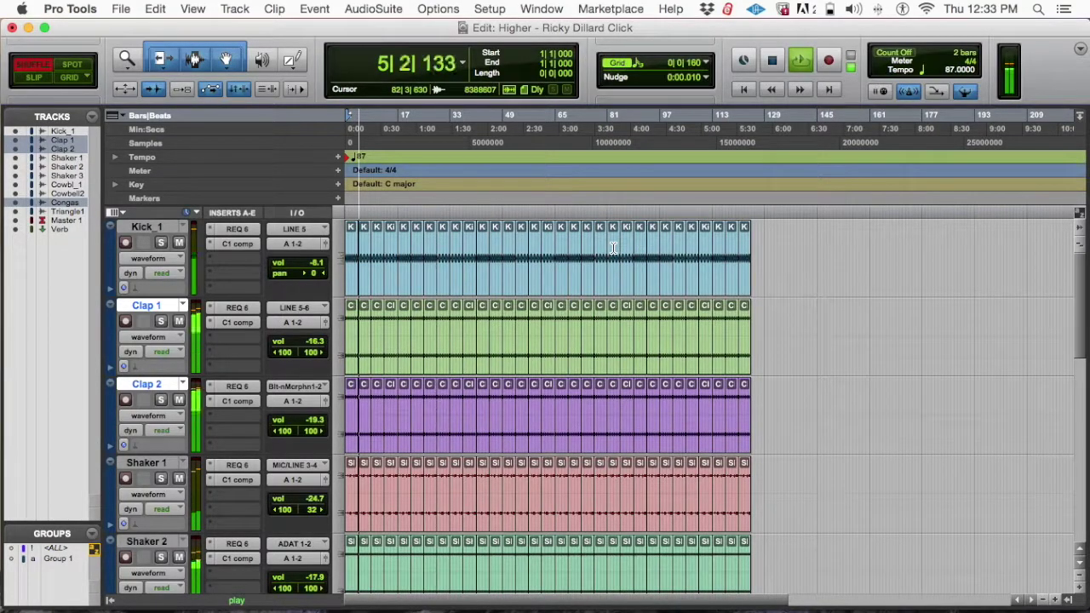
key(super+bracketright)
key(super+bracketright)
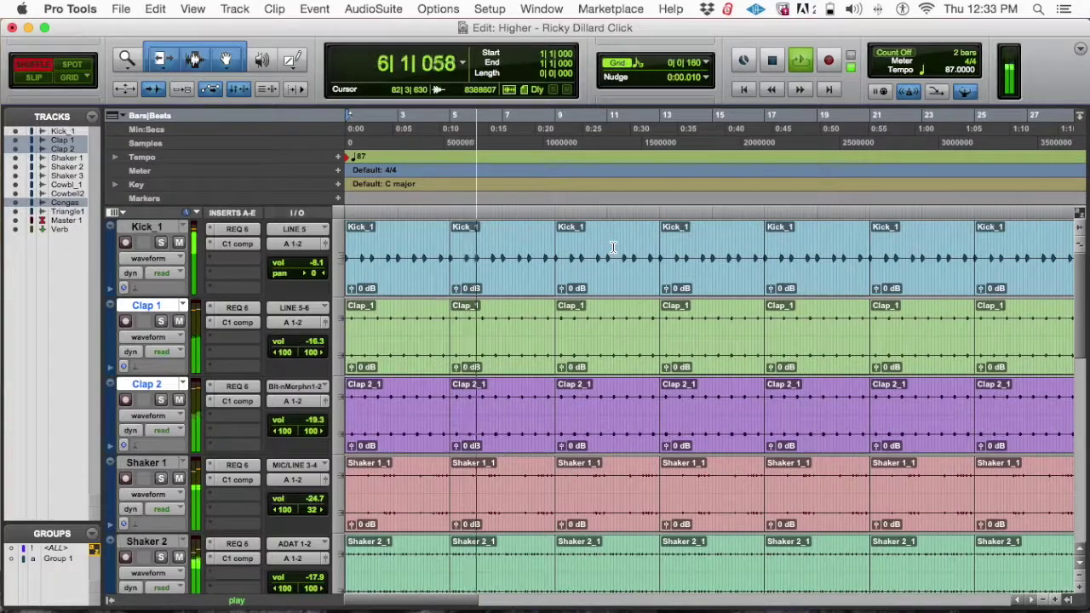
Insert the stereo Dither plug-in in the fifth insert slot of Master 1 in the Mix window
key(super+equal)
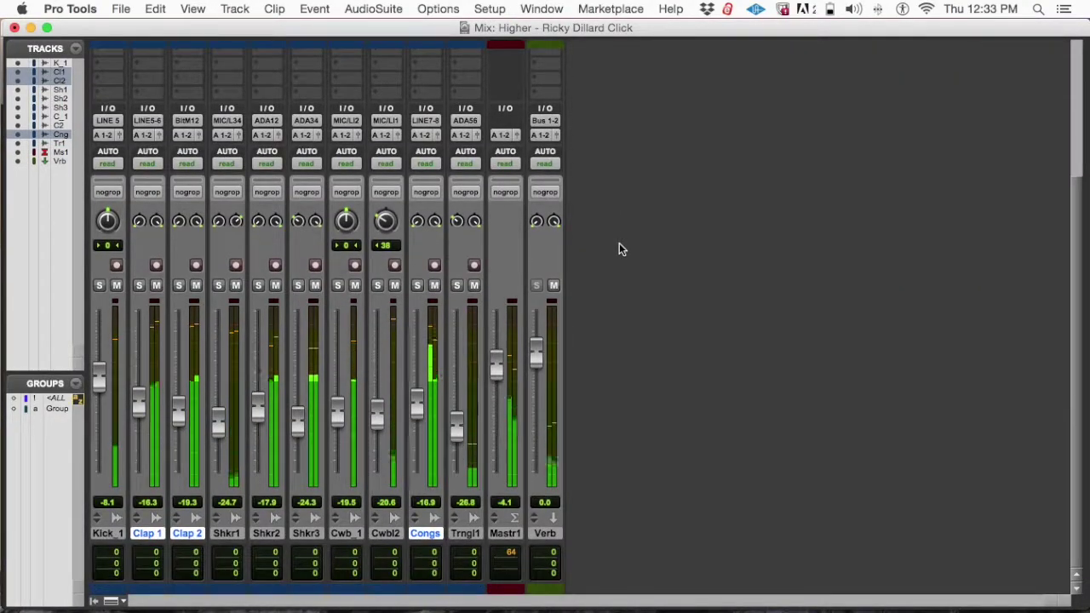
scroll(618, 249, up, 5)
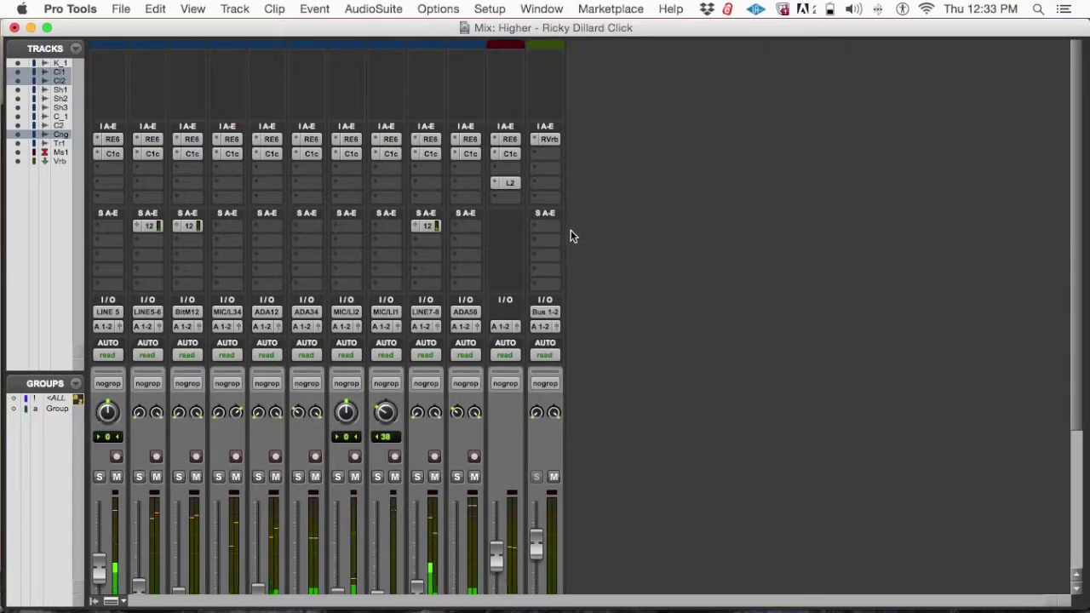
click(503, 197)
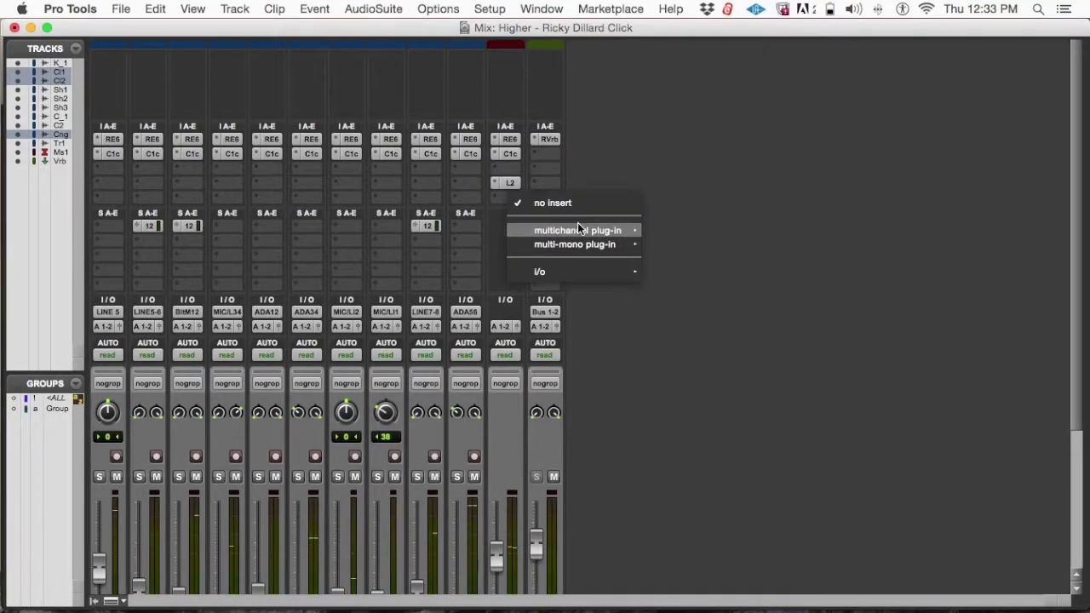
mouse_move(578, 228)
mouse_move(695, 251)
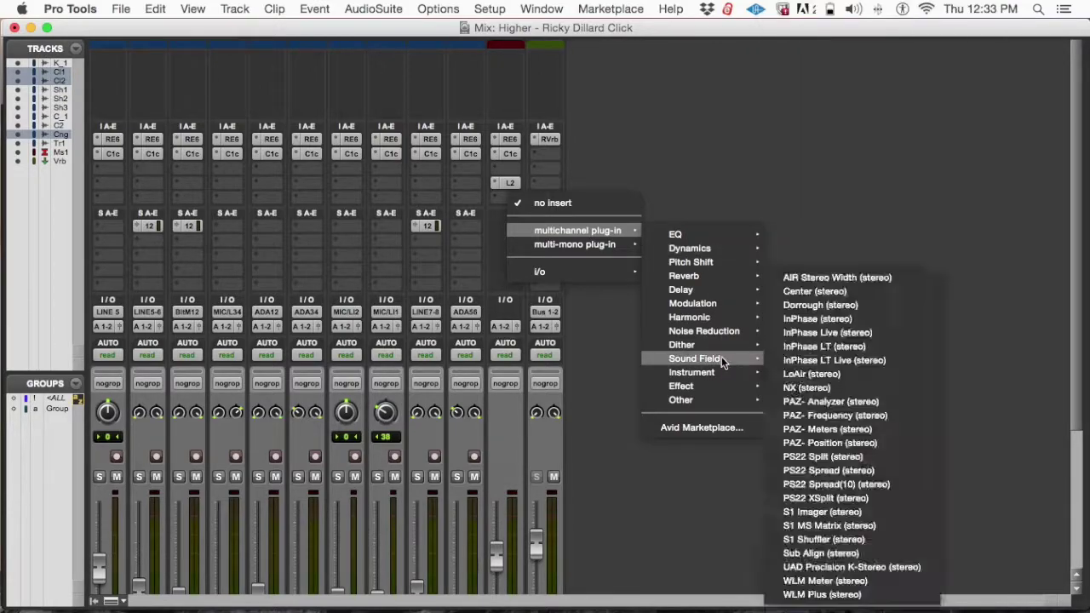
mouse_move(716, 342)
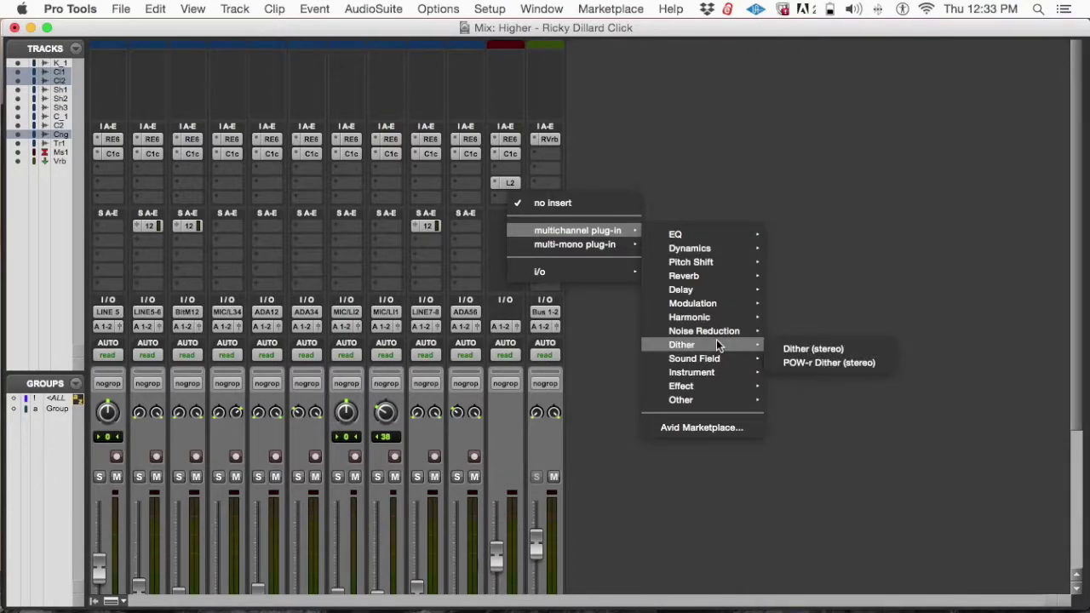
click(827, 350)
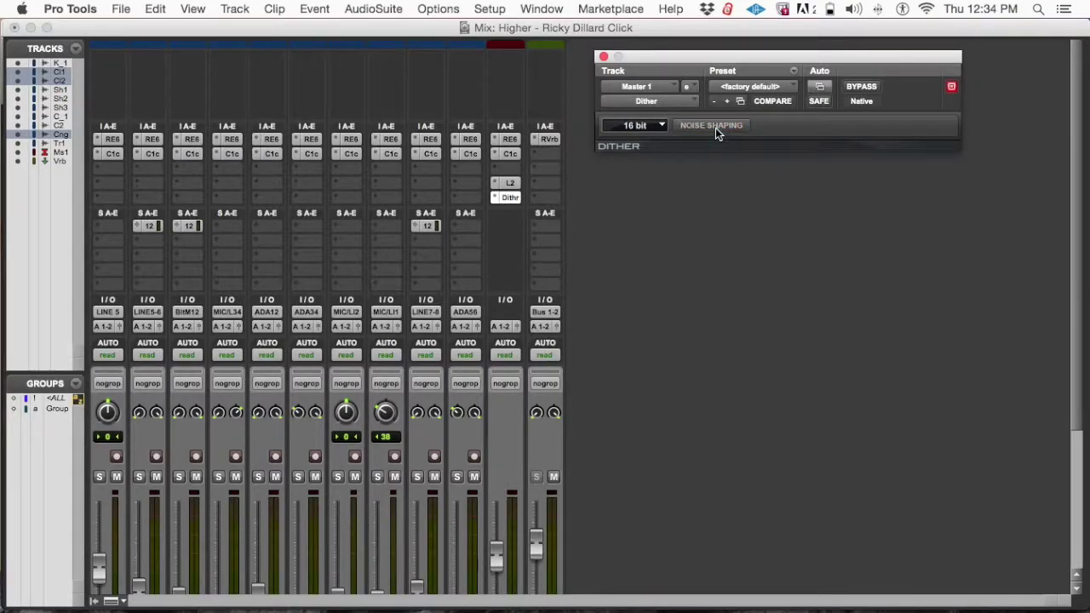
Examine the bit resolution choices of the Dither plug-in and keep it at 16 bit
click(645, 127)
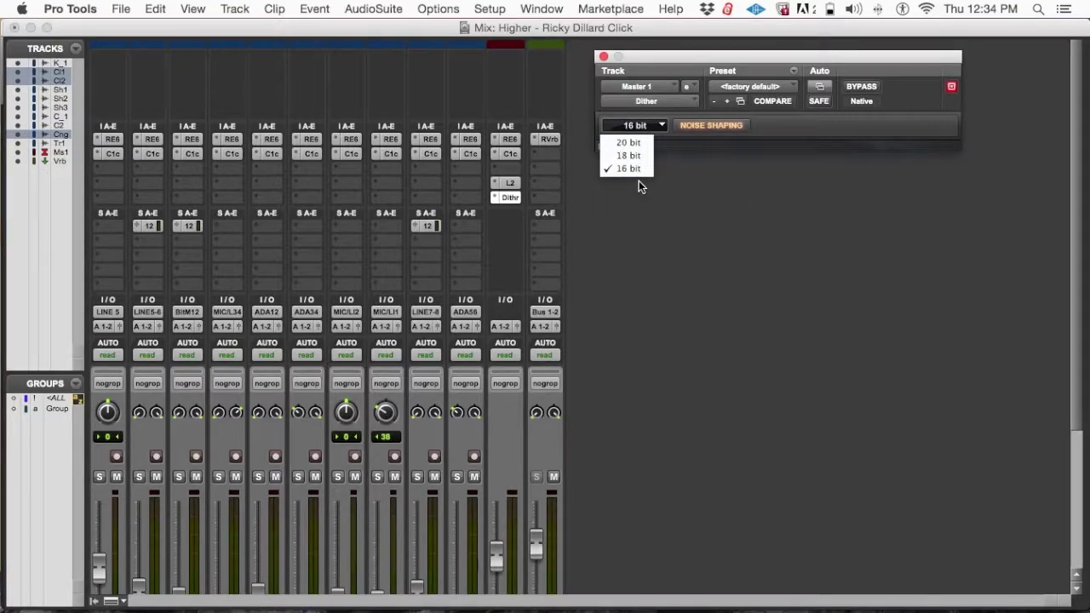
click(699, 186)
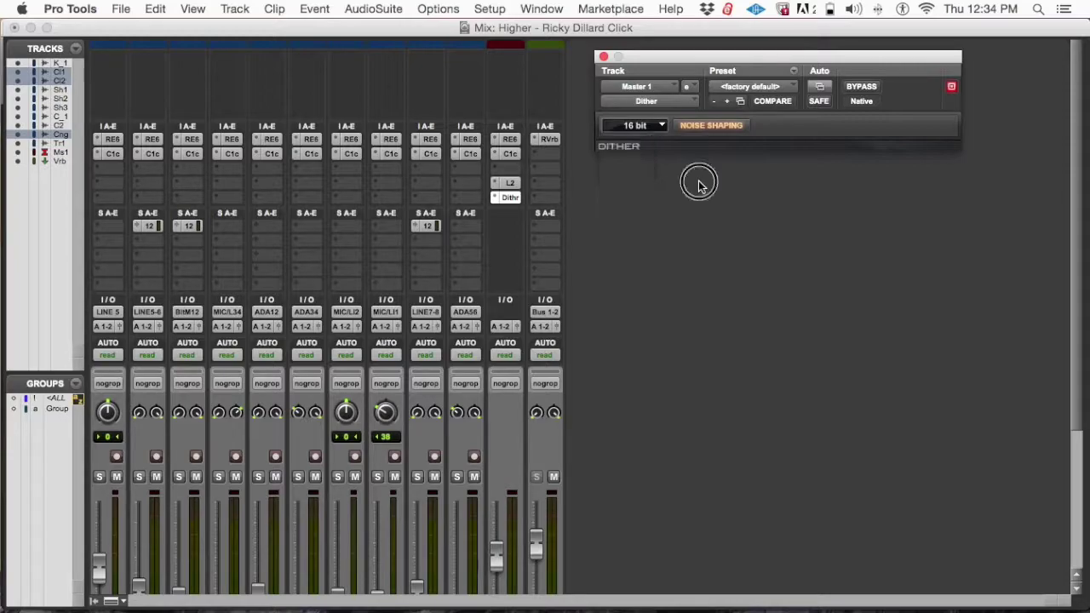
click(645, 126)
click(673, 155)
Return to the Edit window and close the Dither plug-in window
key(super+equal)
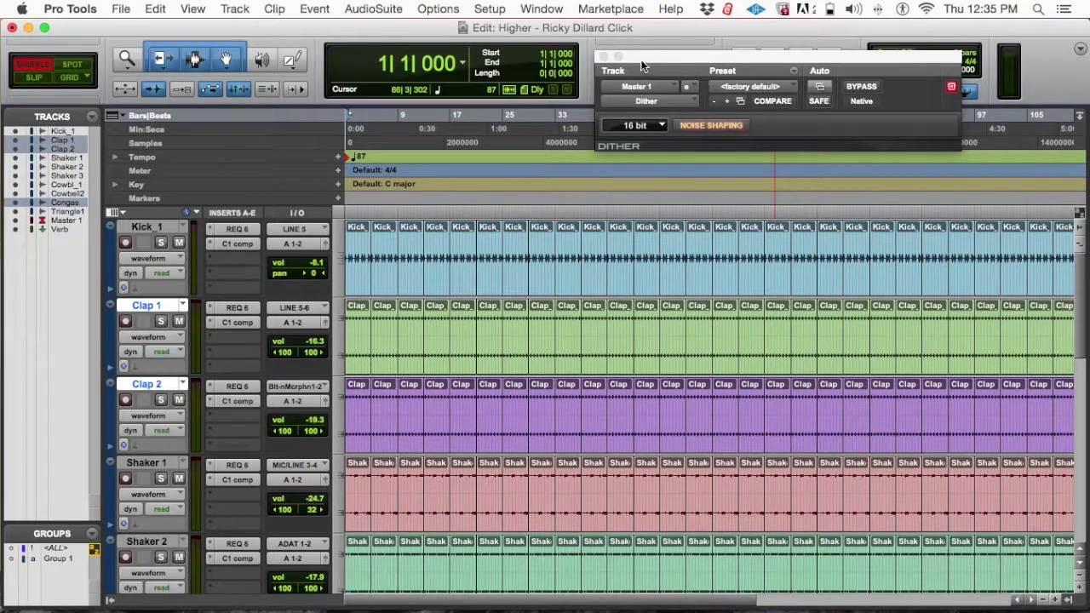
click(604, 57)
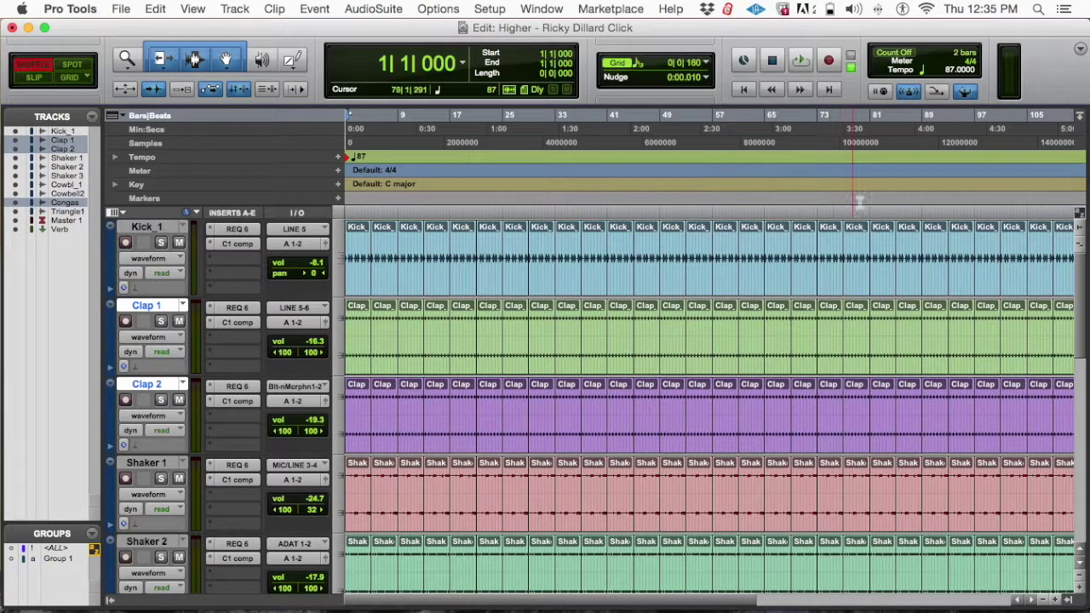
scroll(868, 260, down, 10)
scroll(903, 281, up, 10)
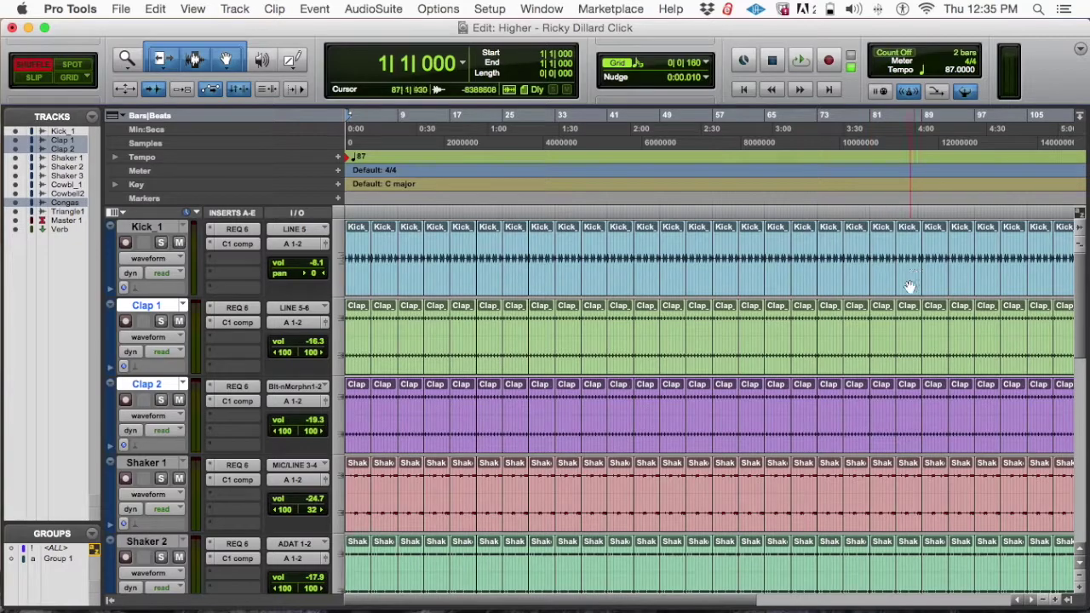
scroll(910, 287, down, 3)
scroll(914, 287, up, 3)
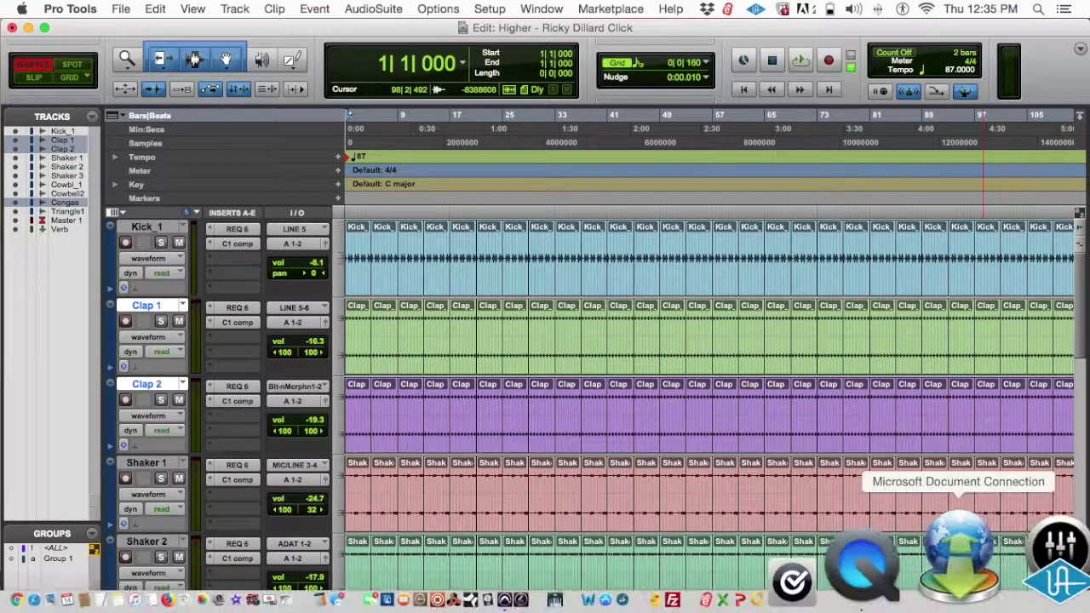
click(960, 601)
click(684, 7)
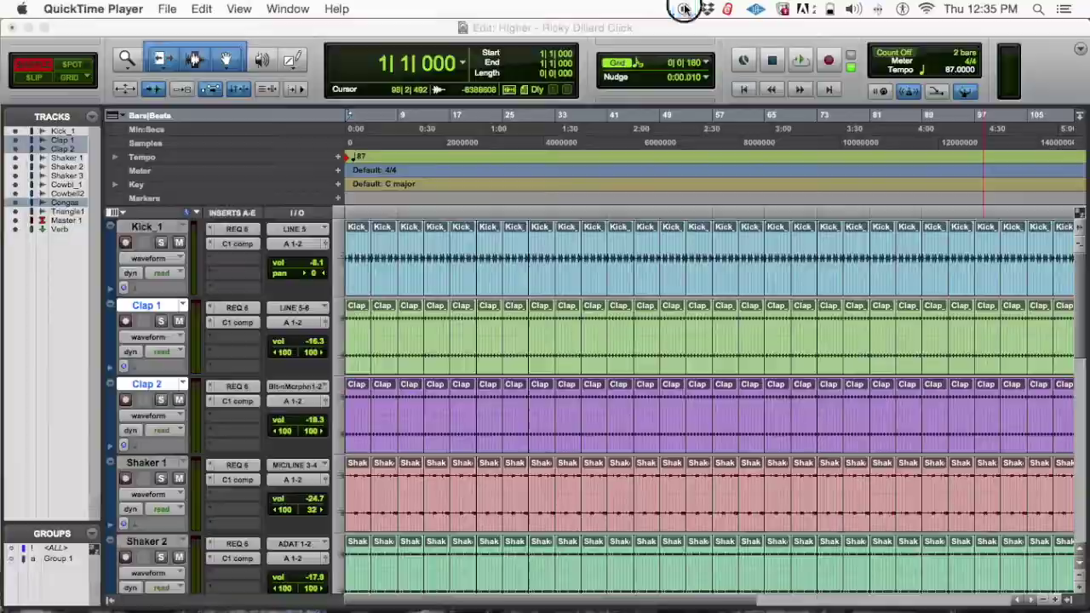